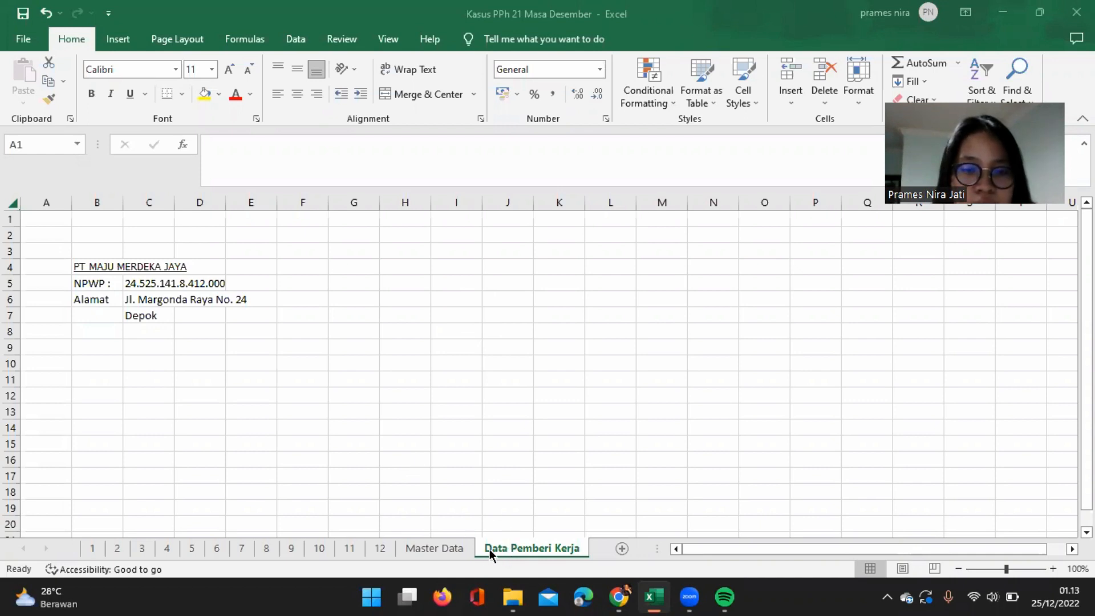
Review the employee list in Master Data and the January and December salary recapitulation sheets.
left_click(448, 549)
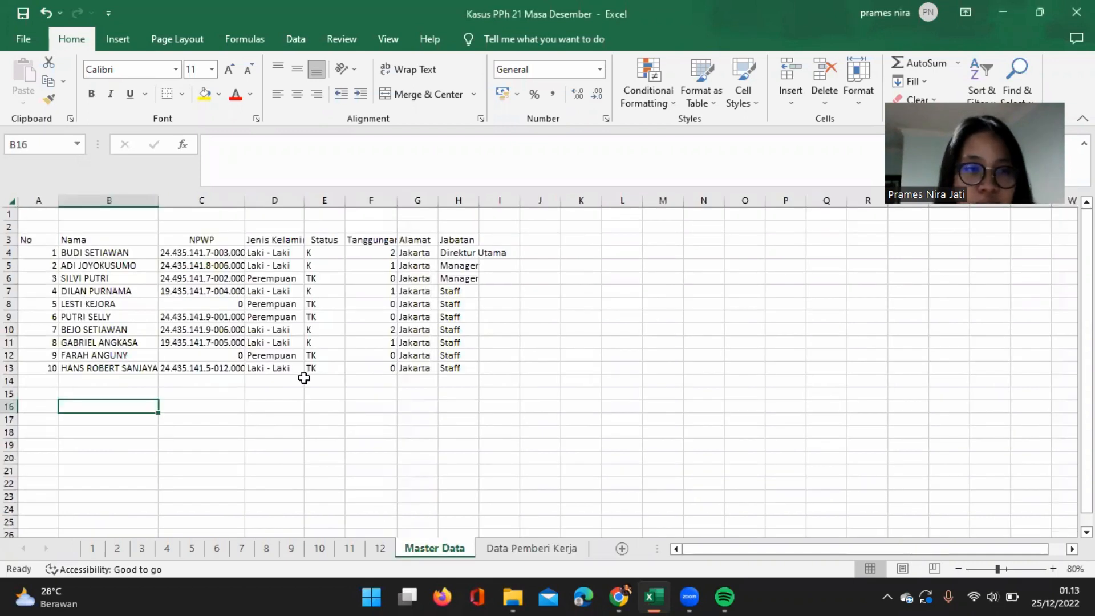
left_click(92, 549)
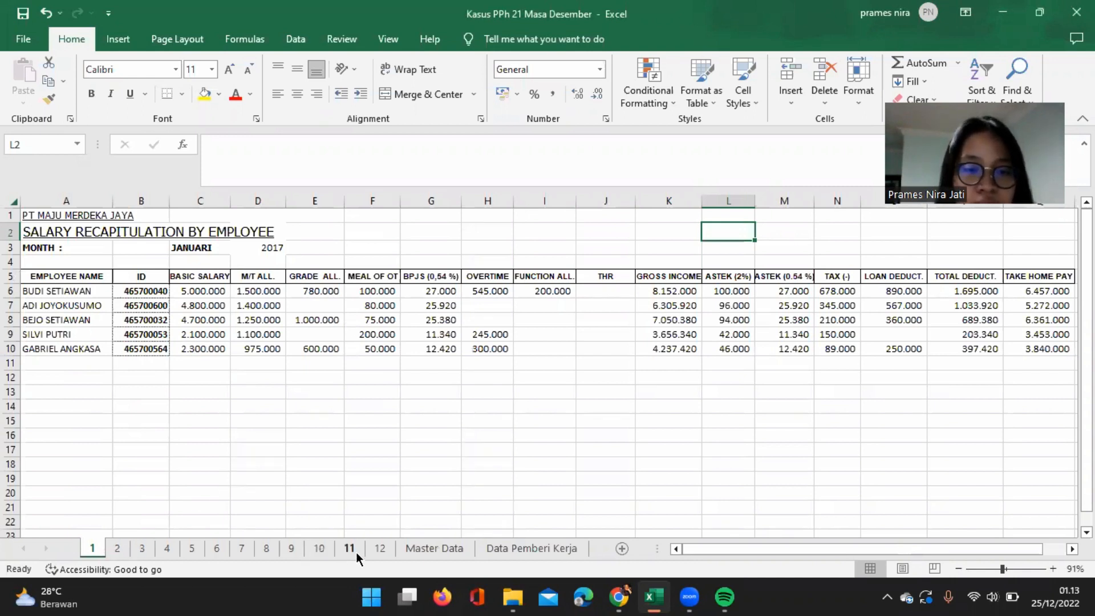
left_click(380, 548)
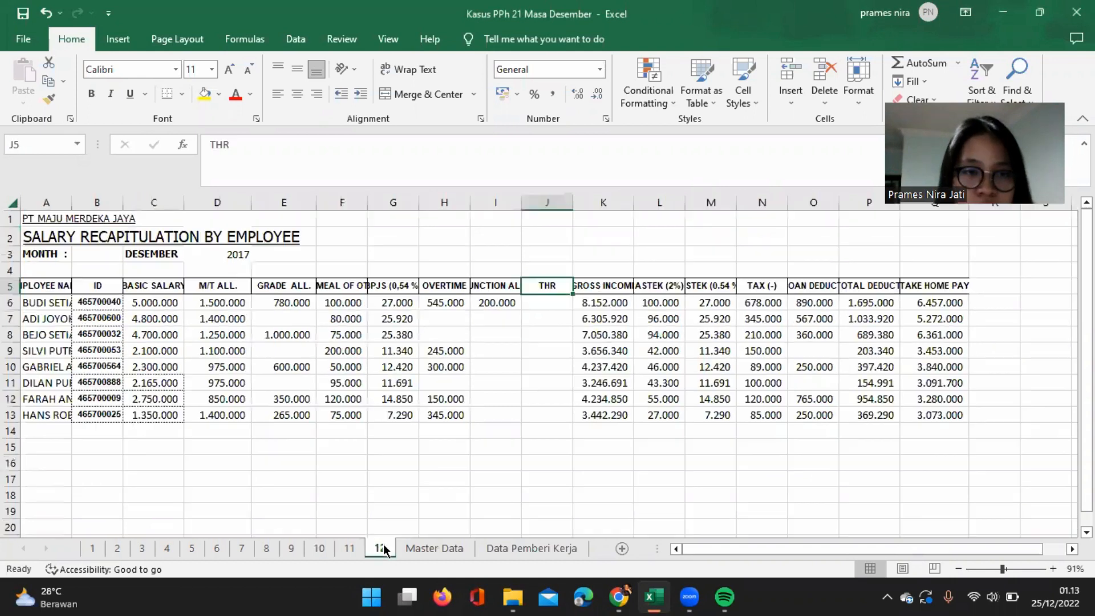
On sheet 1, insert a new column before BASIC SALARY and give it the header Bulan in C5.
left_click(93, 548)
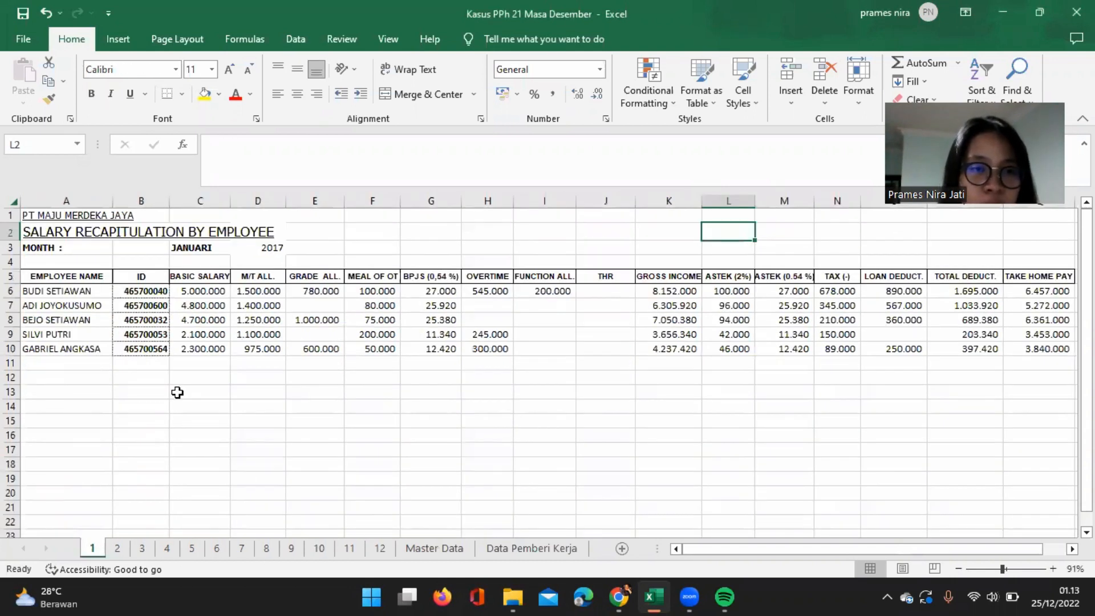
left_click(199, 202)
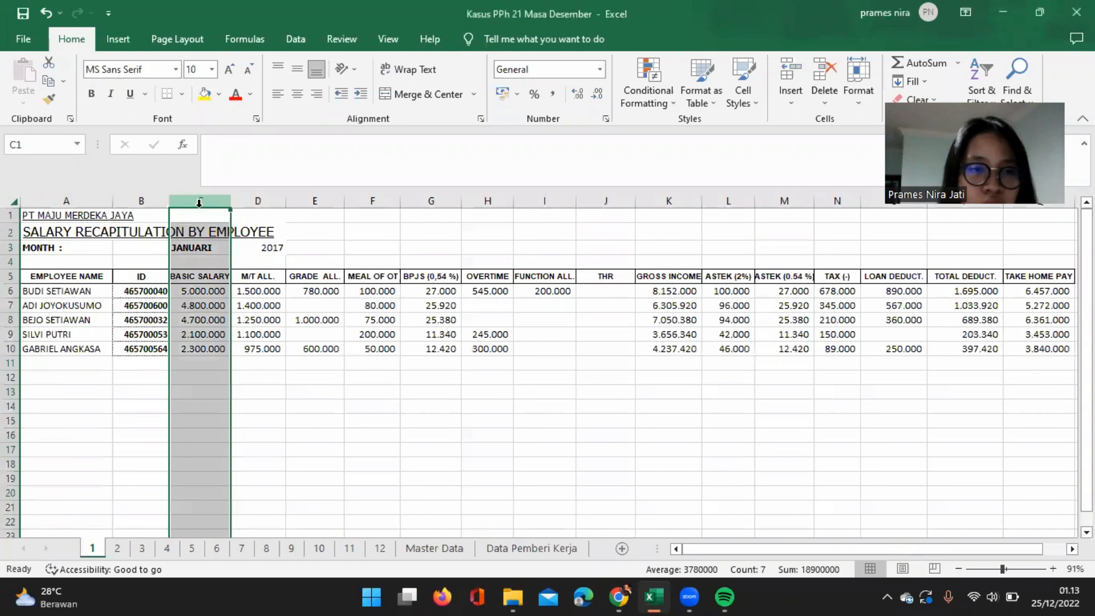
right_click(200, 204)
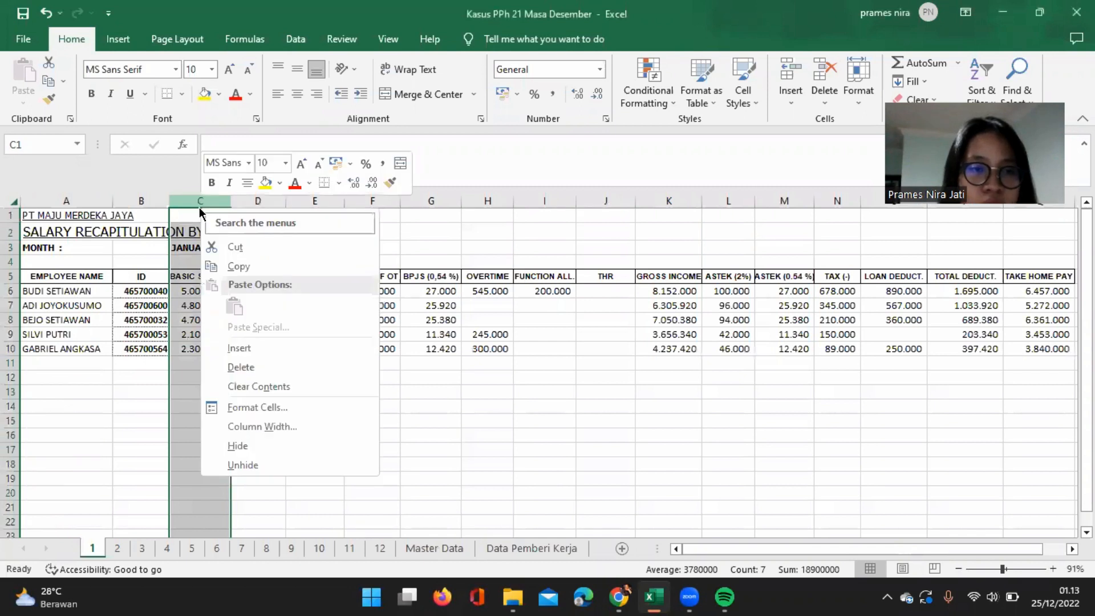
left_click(251, 348)
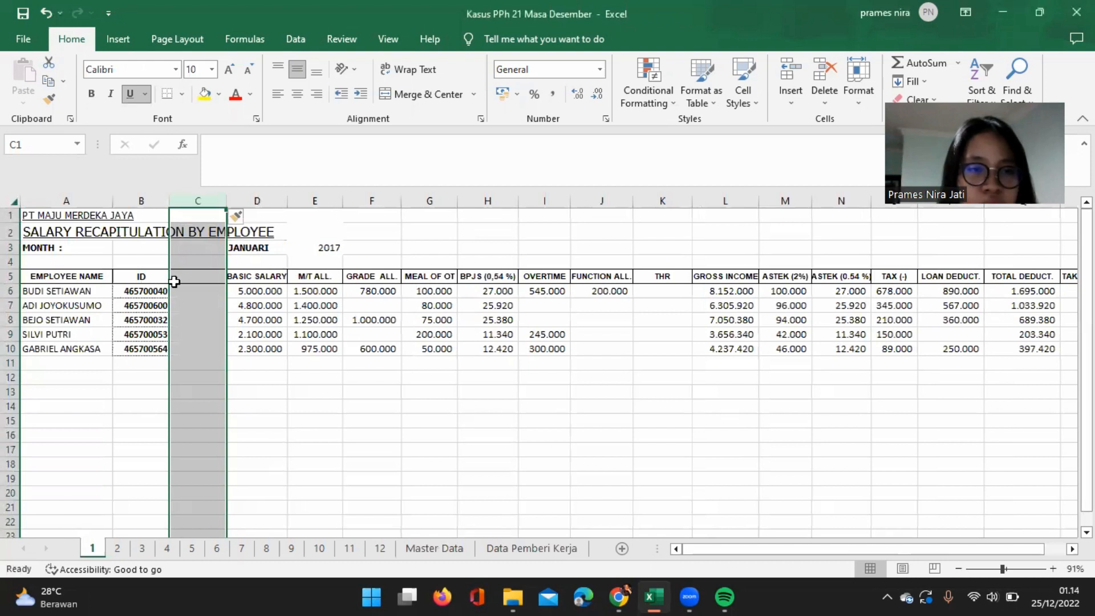
left_click(197, 277)
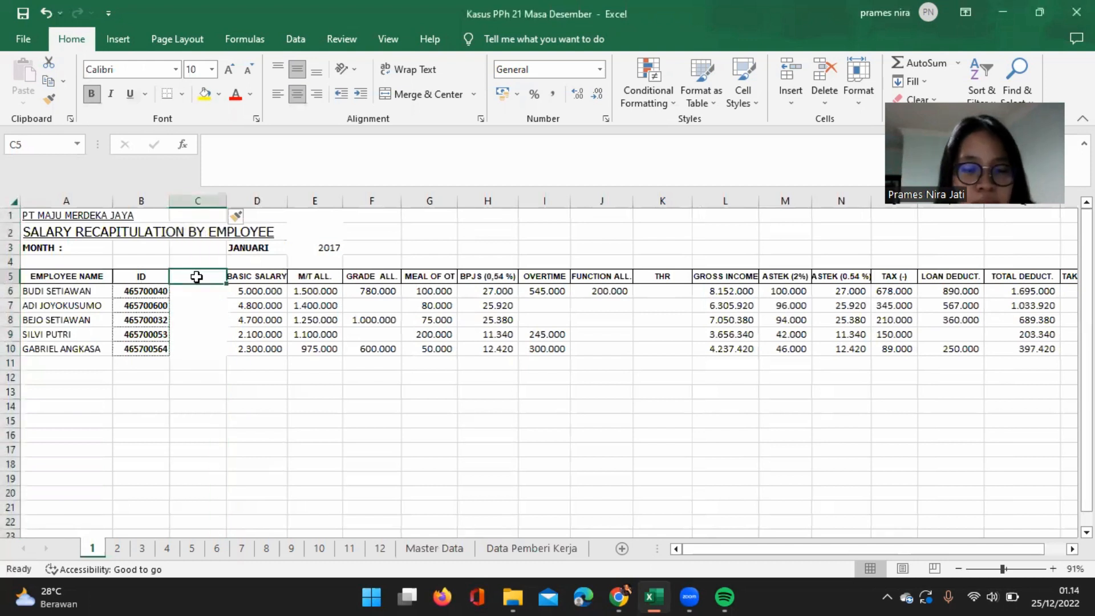
type("Bulan")
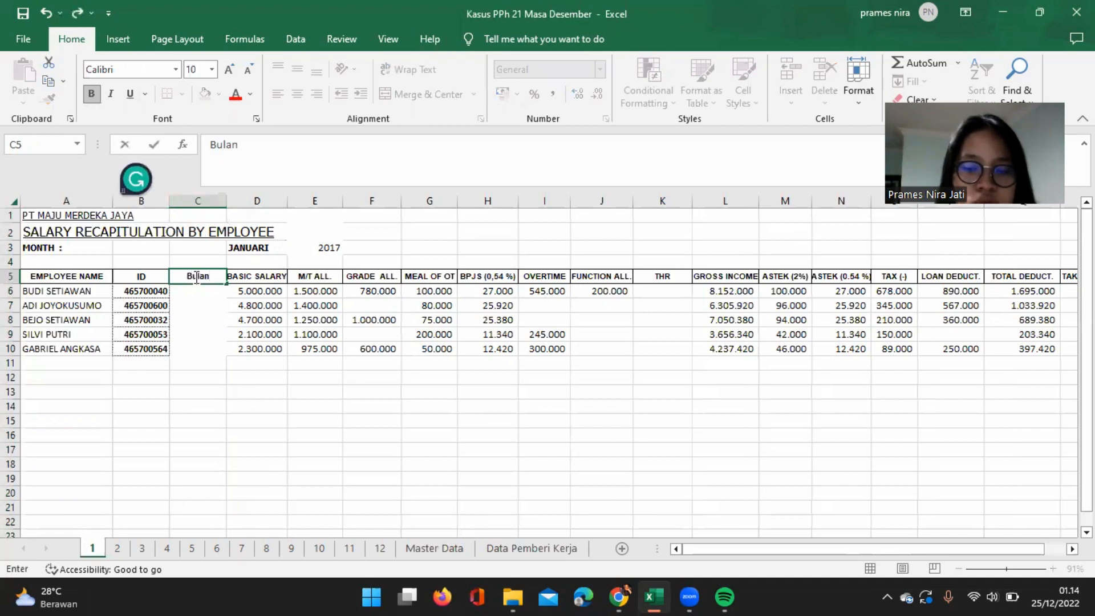
key("Return")
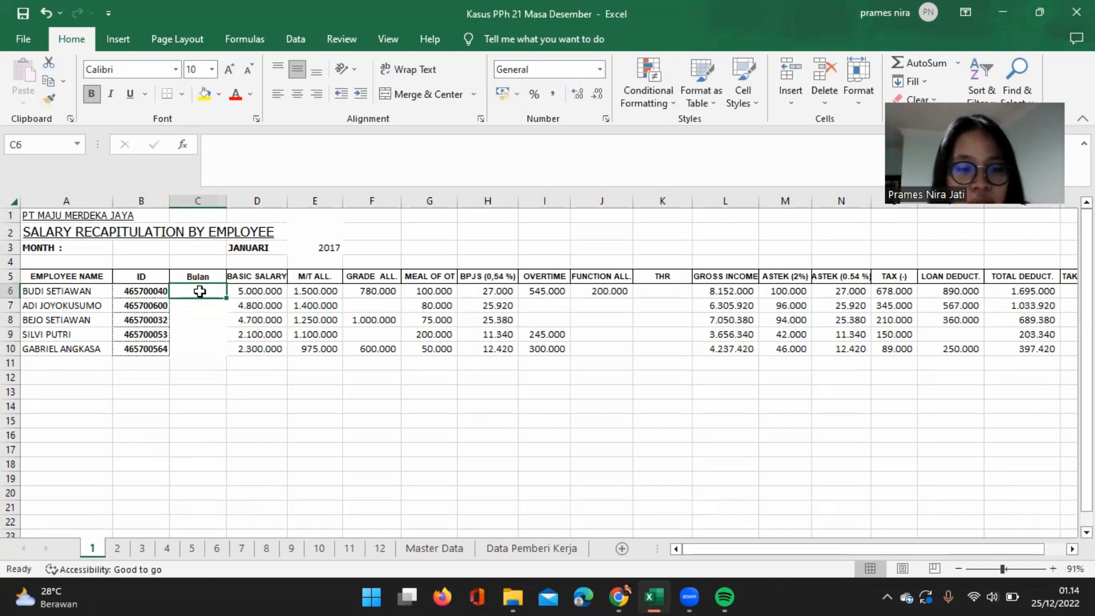
Fill the Bulan column on sheet 1 with month number 1 for all employees in C6:C10.
type("1")
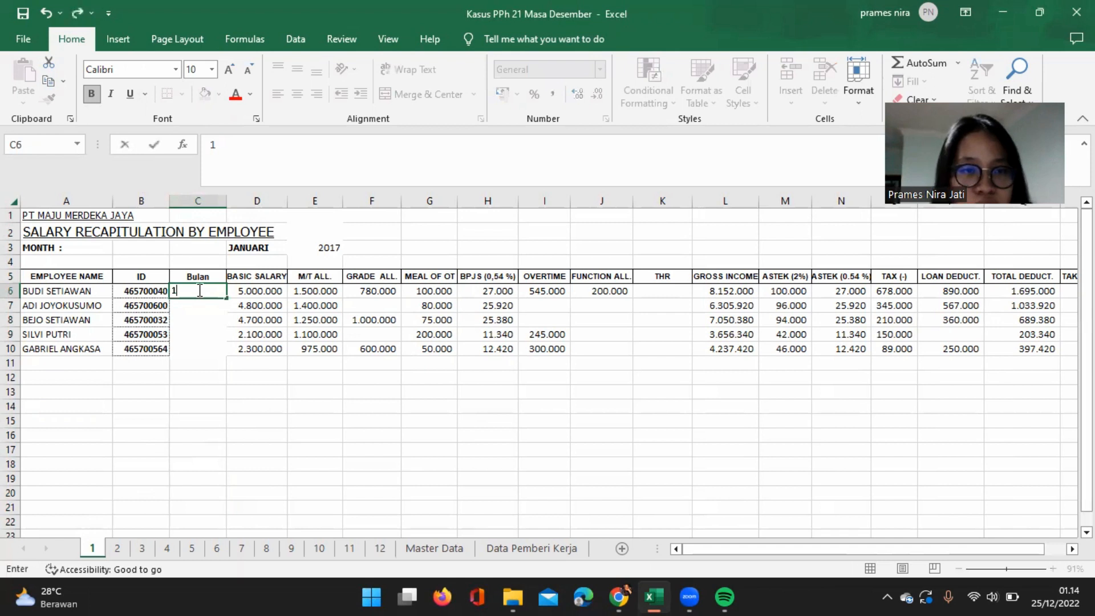
key("Return")
type("1")
key("Return")
type("1")
key("Return")
type("1")
key("Return")
type("1")
key("Return")
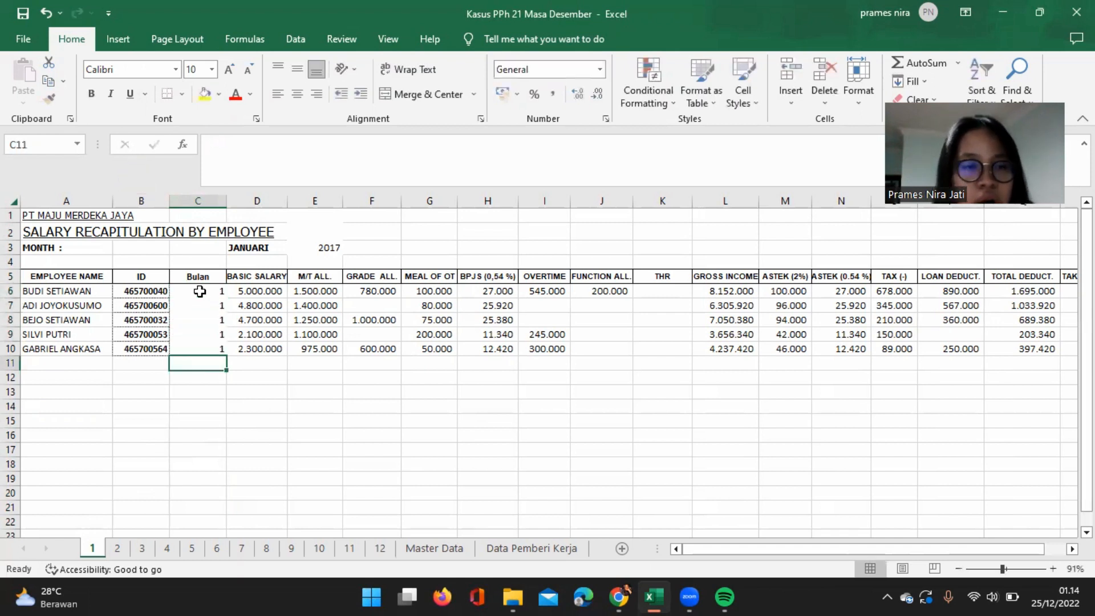
On sheet 2, insert a new column before BASIC SALARY and head it Bulan in C5.
left_click(118, 549)
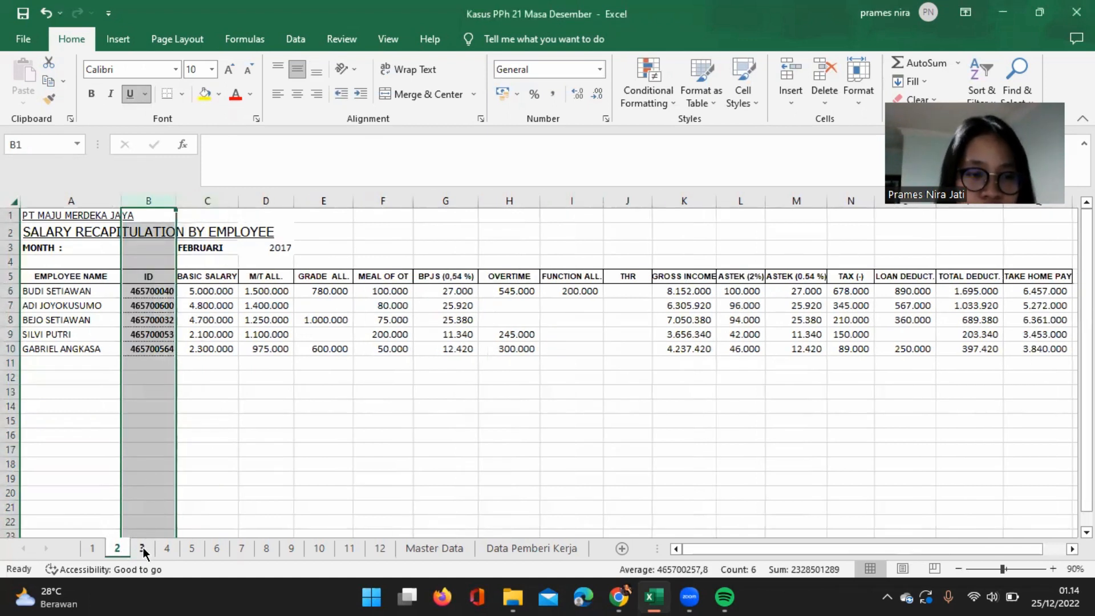
left_click(143, 550)
left_click(119, 551)
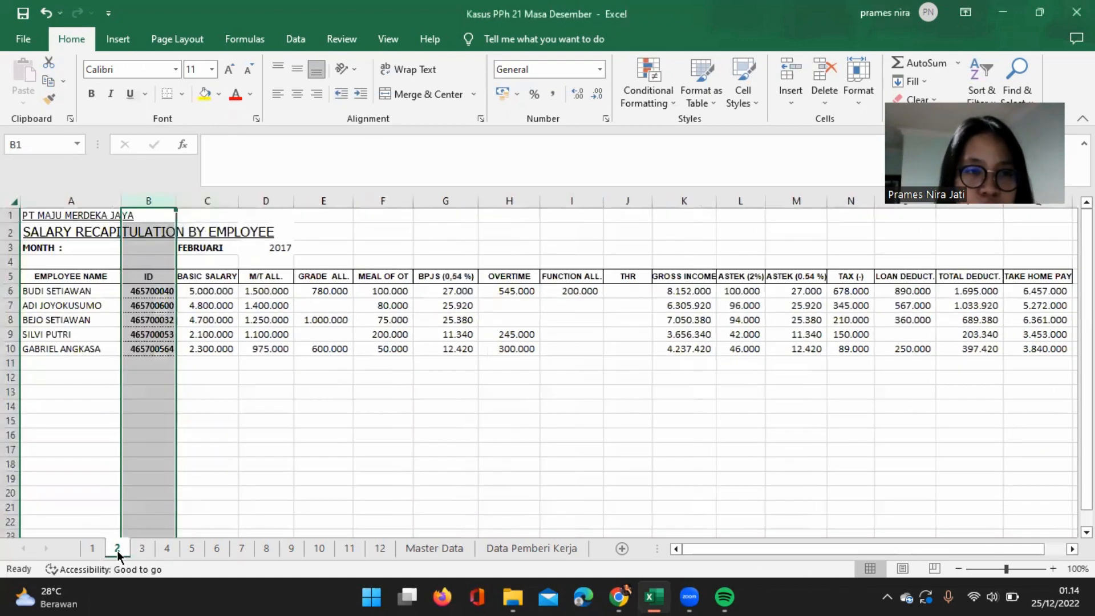
left_click(219, 199)
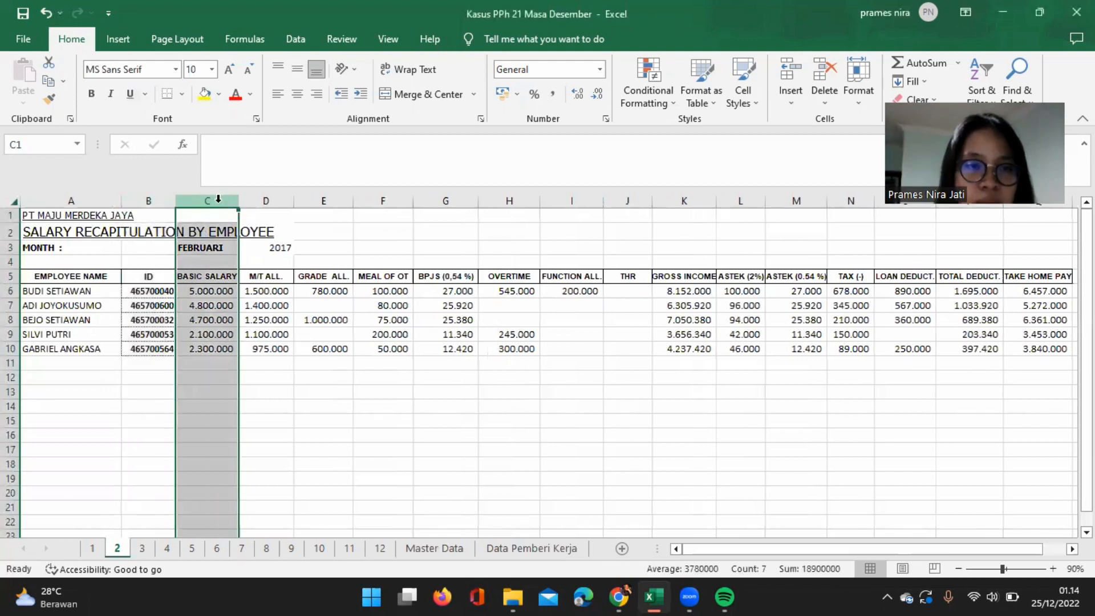
right_click(218, 200)
left_click(269, 340)
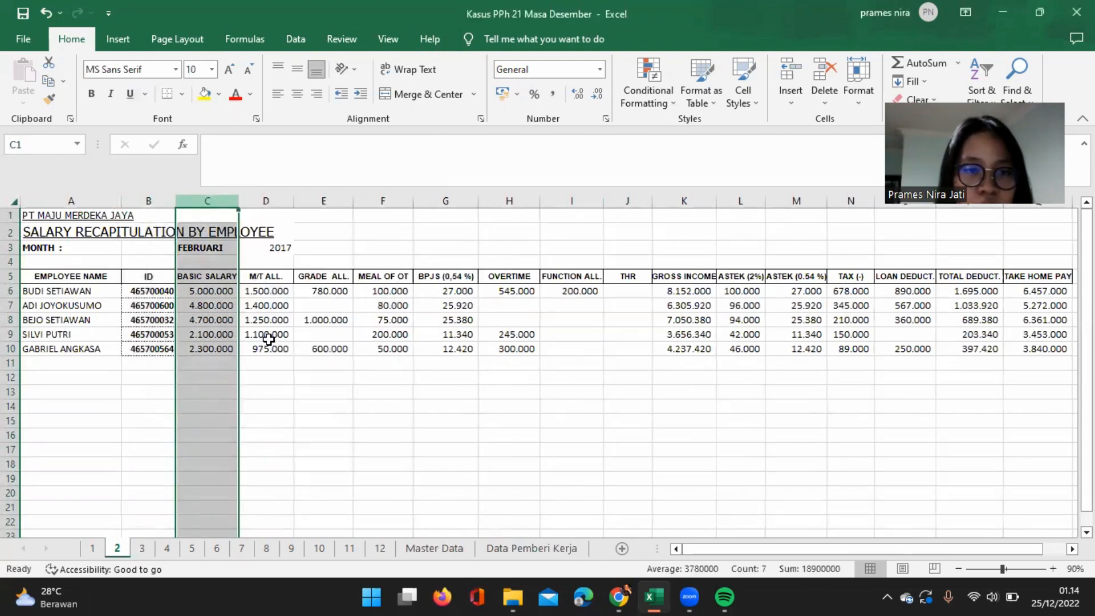
left_click(205, 263)
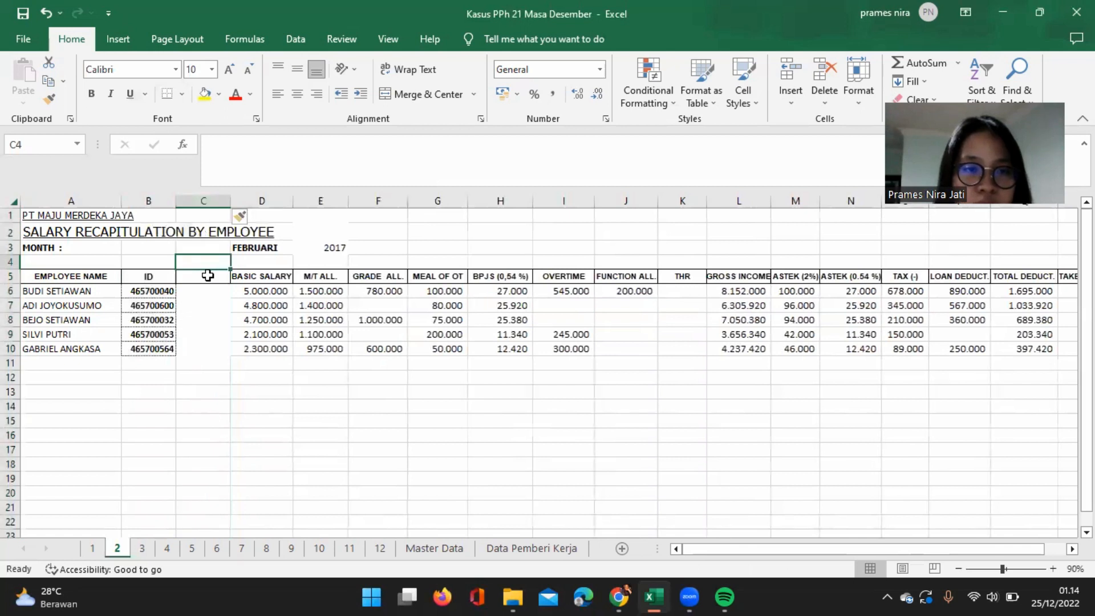
left_click(208, 275)
type("Bulan")
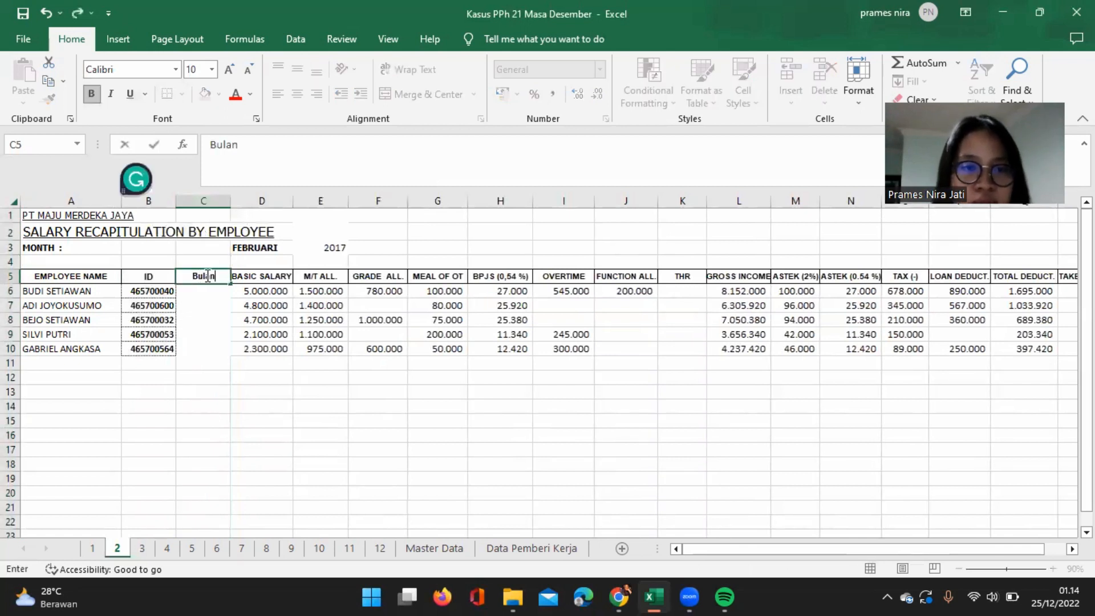
Enter month number 2 in the Bulan column for every employee on sheet 2, cells C6:C10.
key("Return")
type("2")
key("Return")
type("2")
key("Return")
type("2")
key("Return")
type("2")
key("Return")
type("2")
key("Return")
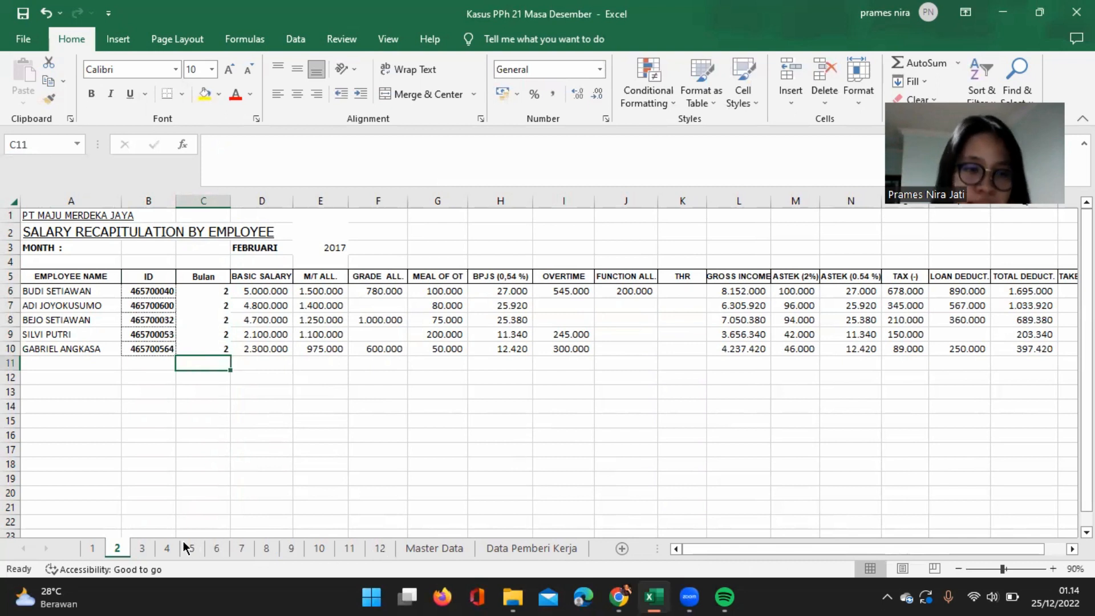
Open the March salary recapitulation on sheet 3 and go to column C.
left_click(140, 550)
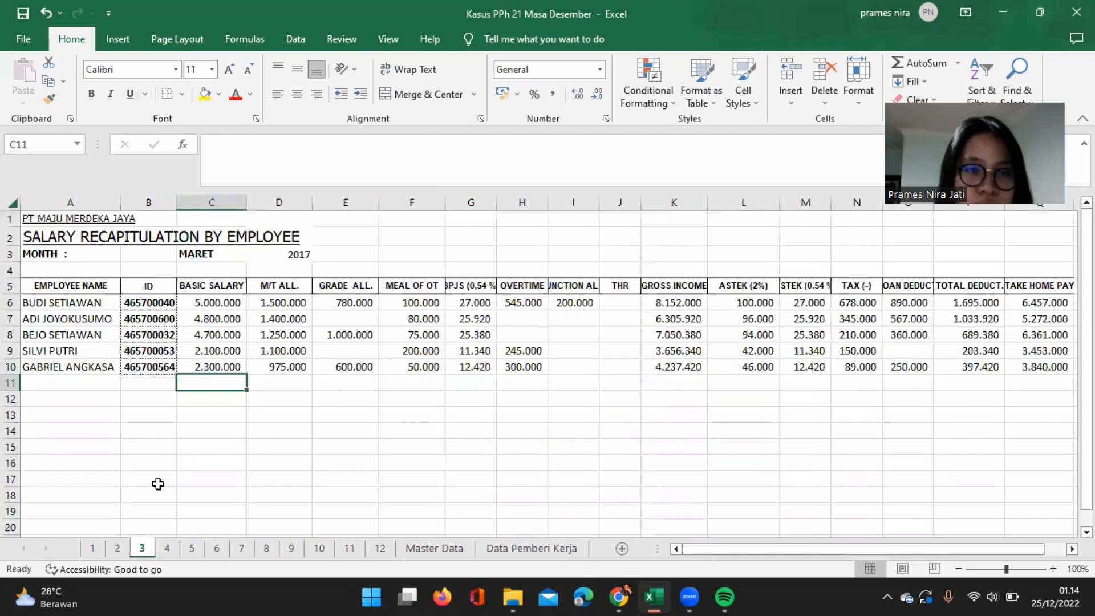
left_click(199, 217)
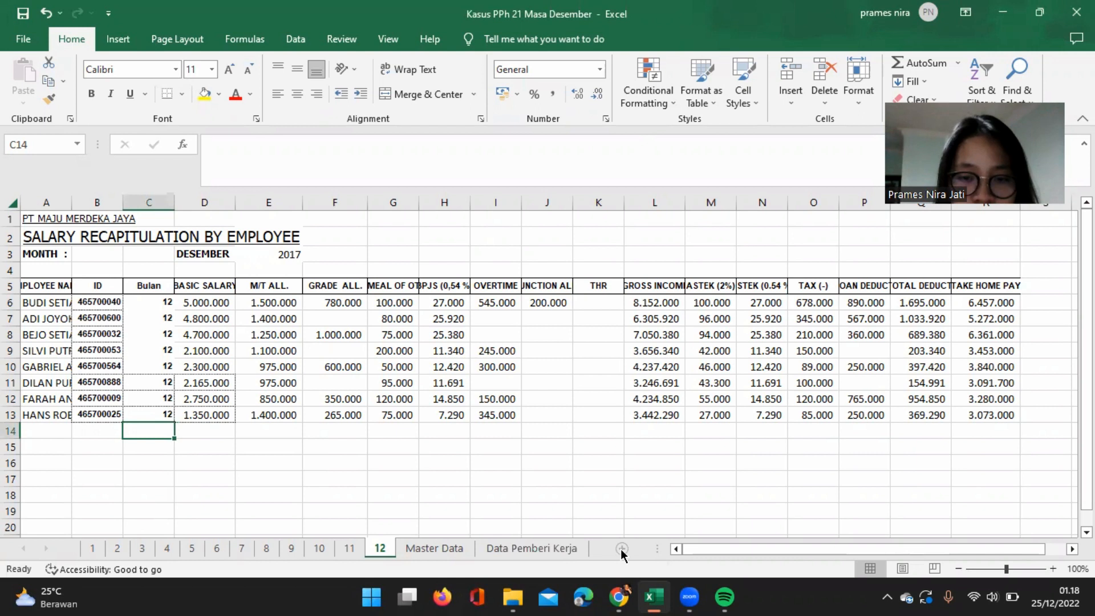
Add a new worksheet after sheet 12 and rename it Gabungan.
left_click(622, 548)
right_click(422, 552)
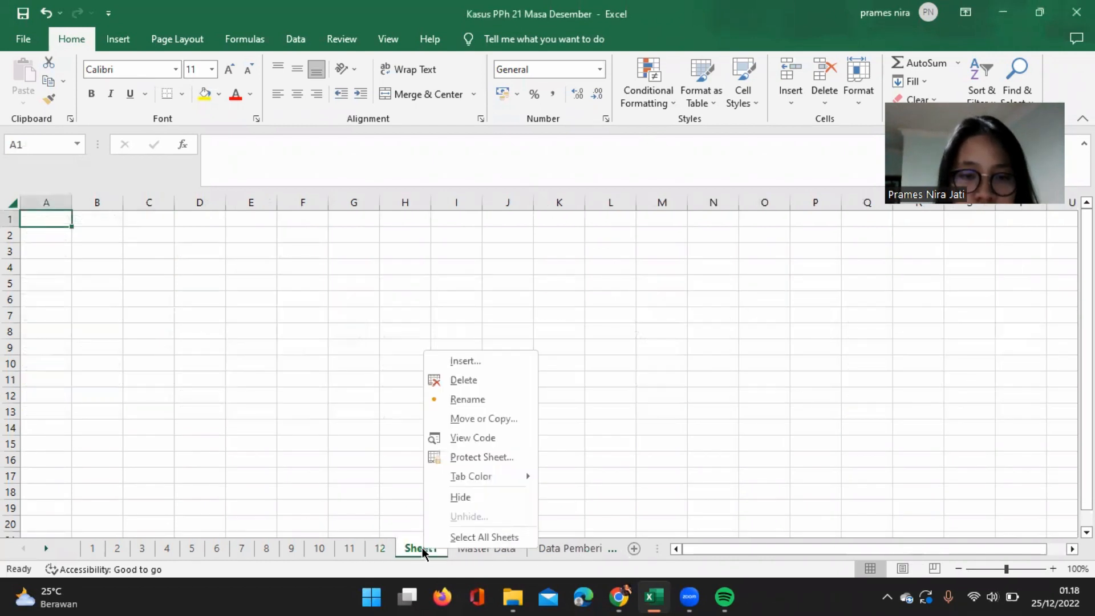
left_click(464, 406)
type("Gabungan")
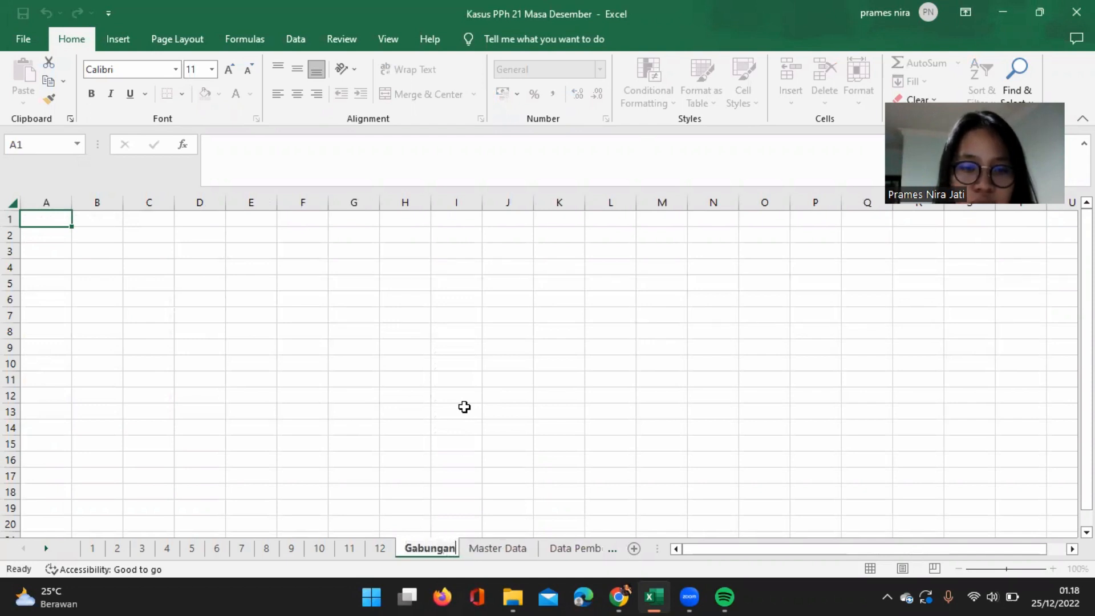
key("Return")
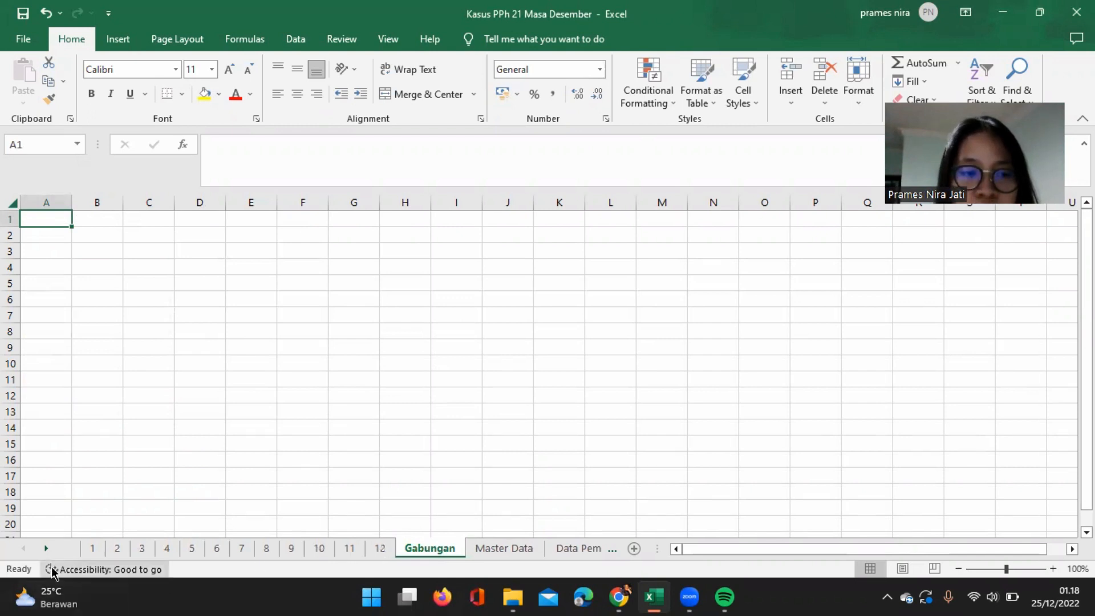
Copy the title and header block A1:R5 from sheet 12 into Gabungan, starting at cell A1.
left_click(380, 549)
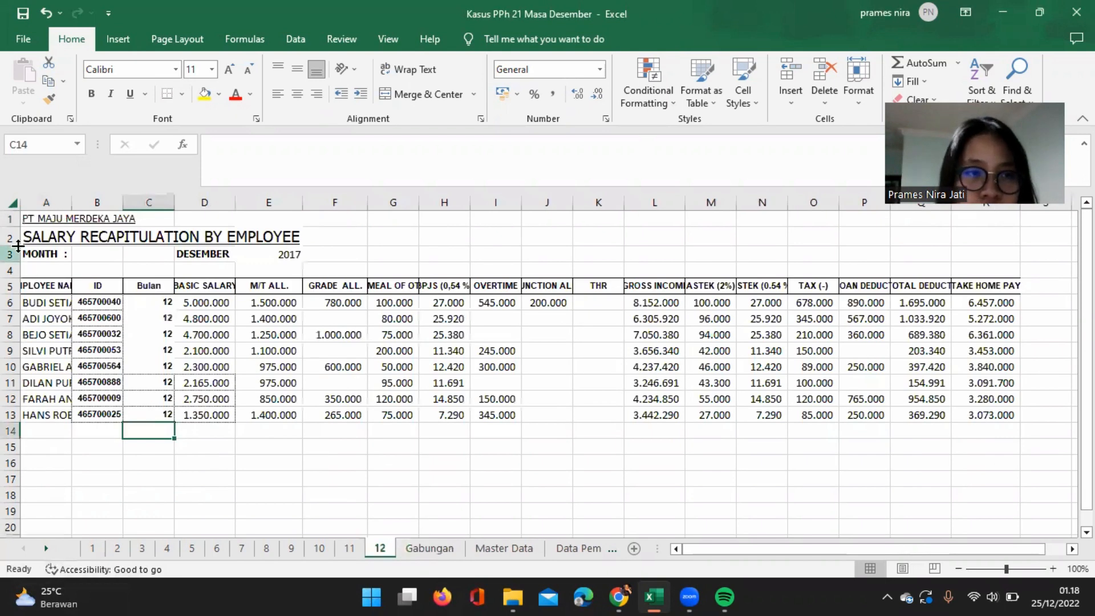
left_click(27, 219)
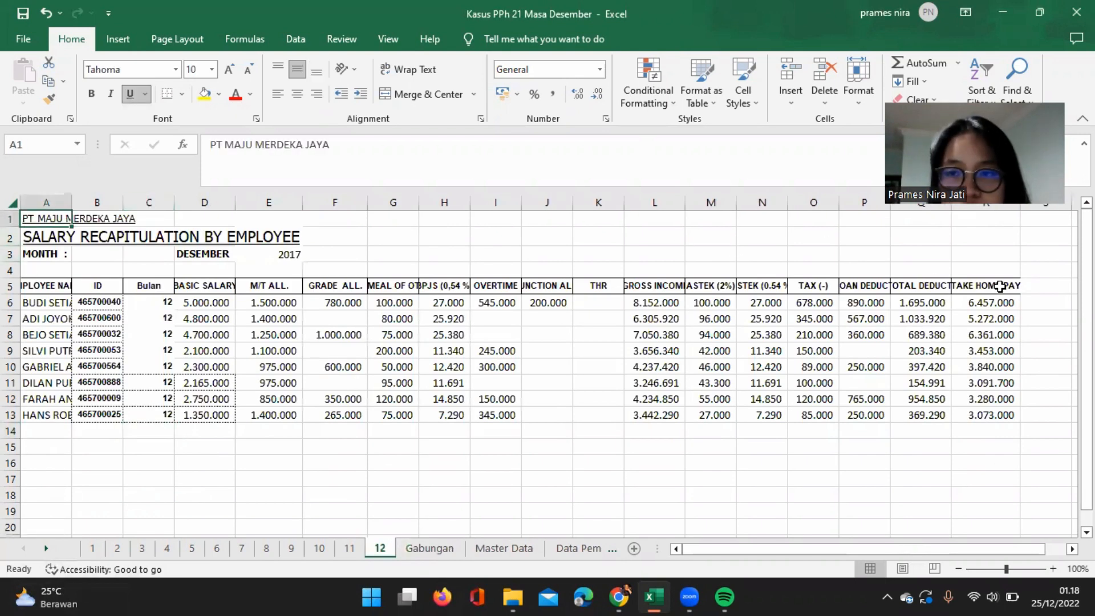
left_click(1000, 286, "shift")
key("ctrl+c")
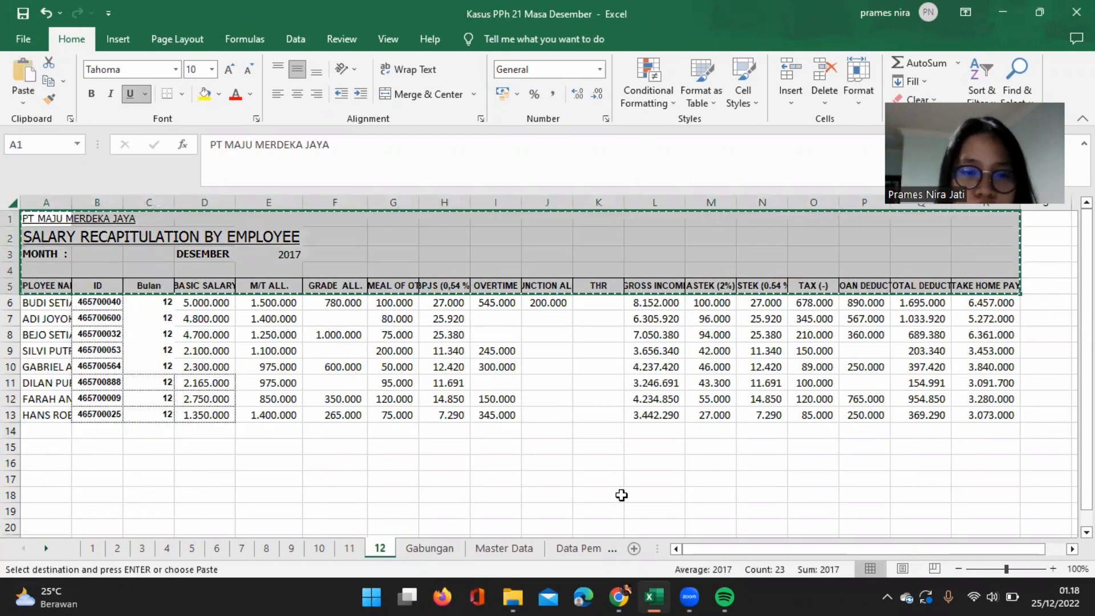
left_click(430, 548)
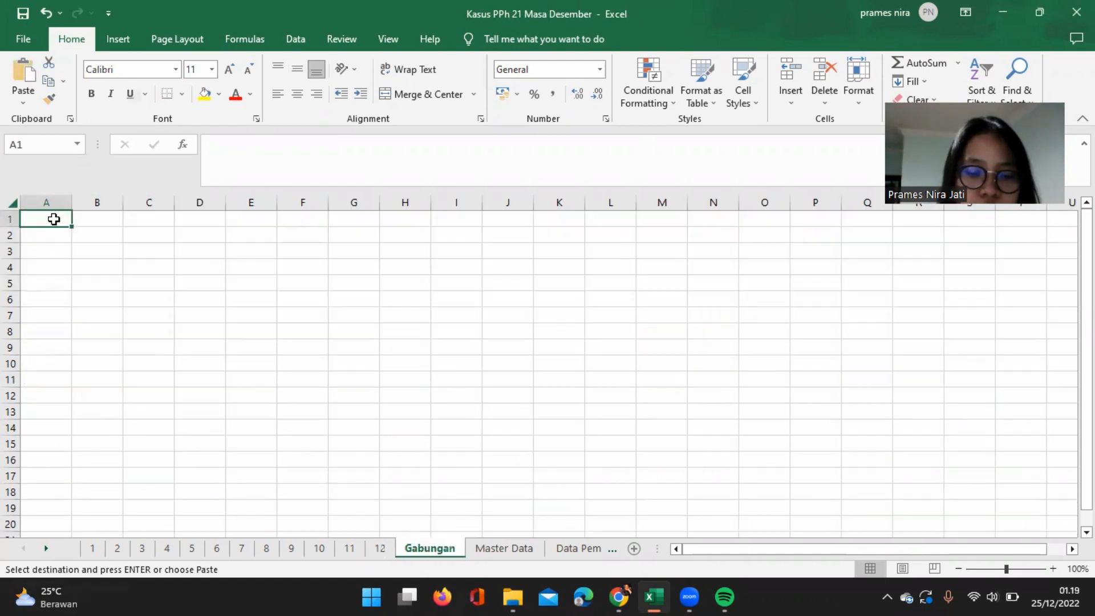
key("ctrl+v")
Copy the January employee rows 6 to 10 from sheet 1 into Gabungan, starting at A6.
left_click(45, 305)
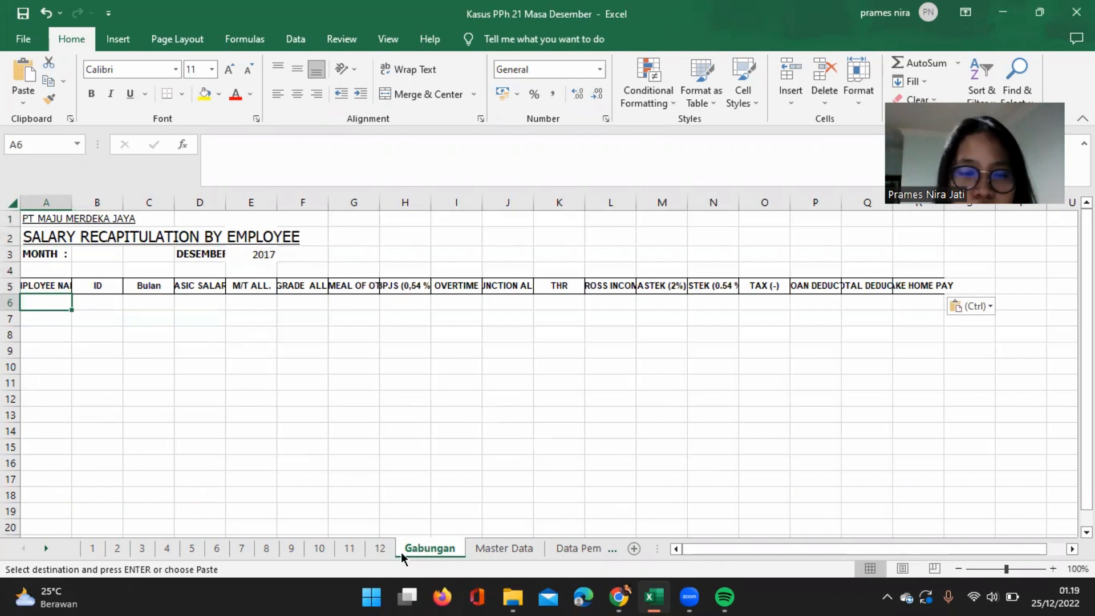
left_click(97, 549)
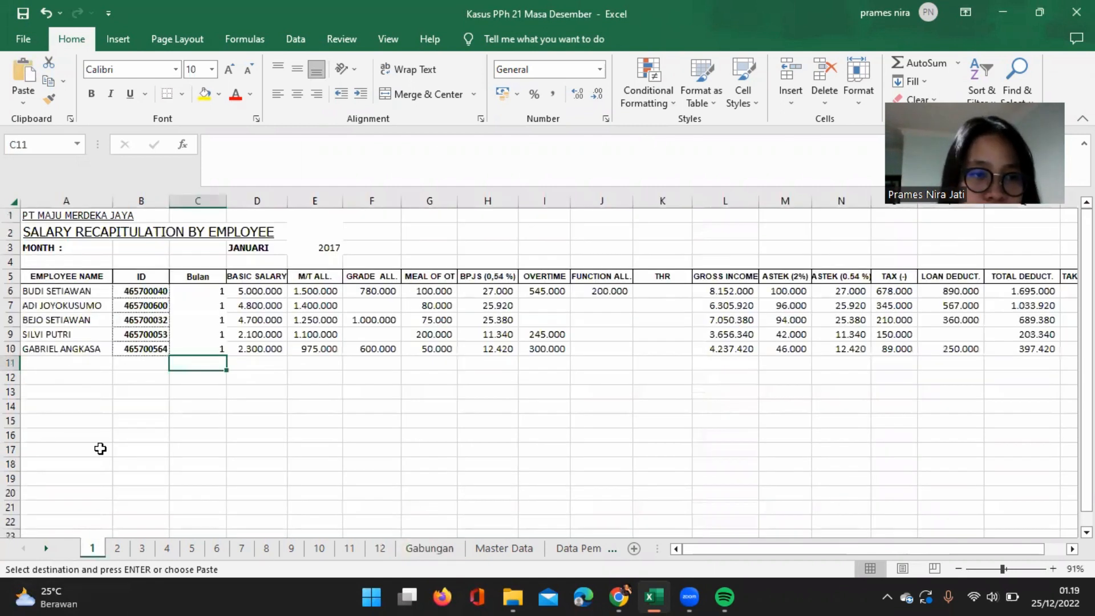
left_click(27, 290)
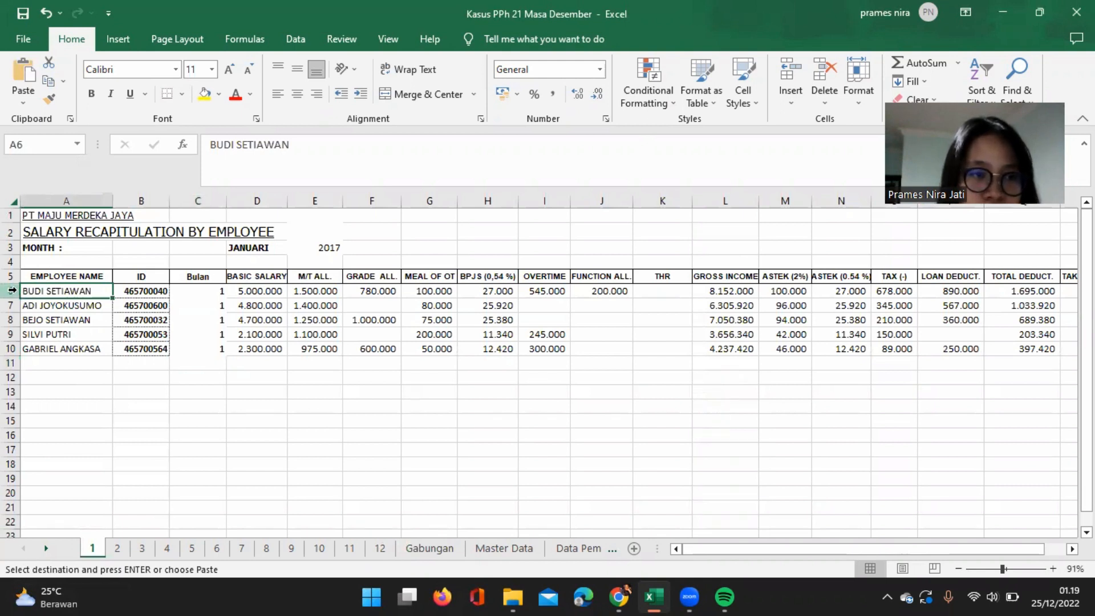
left_click_drag(11, 290, 11, 349)
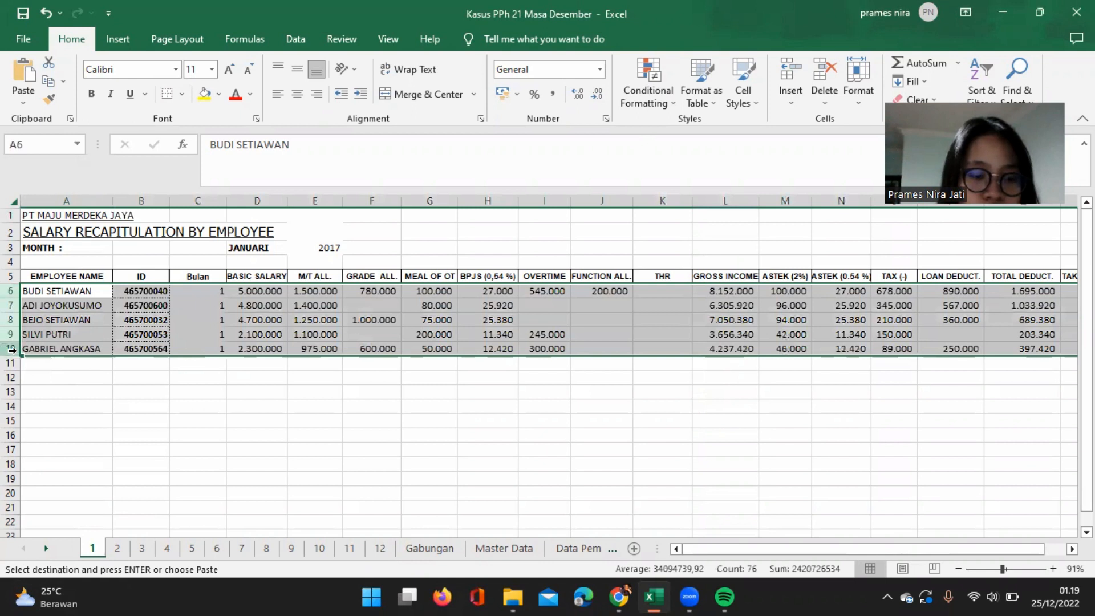
left_click(431, 548)
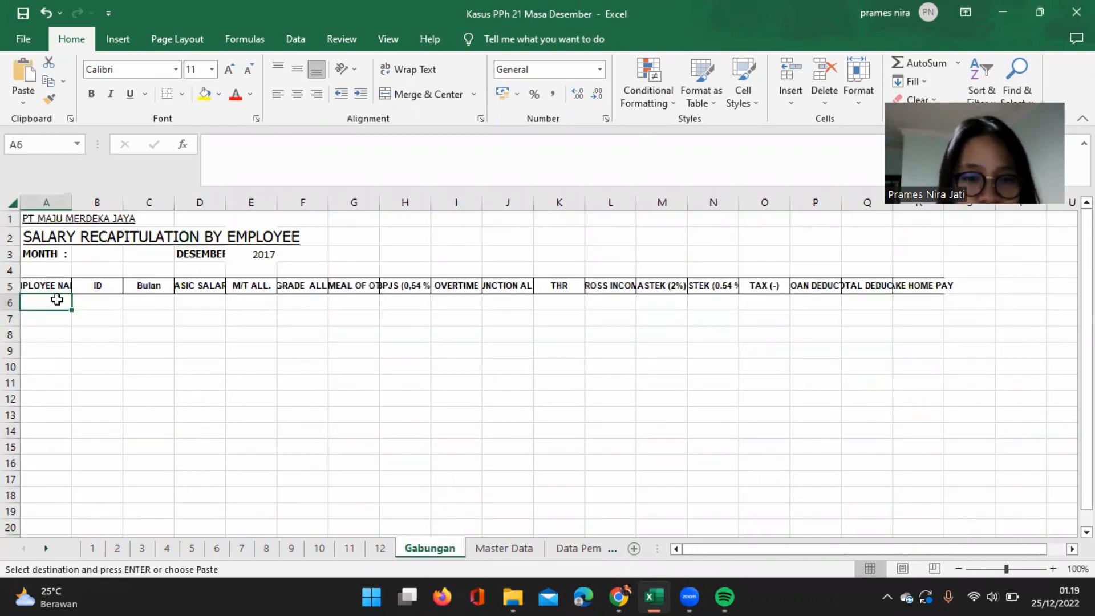
key("ctrl+v")
Copy the February employee rows 6 to 10 from sheet 2 into Gabungan, starting at cell A11.
left_click(72, 382)
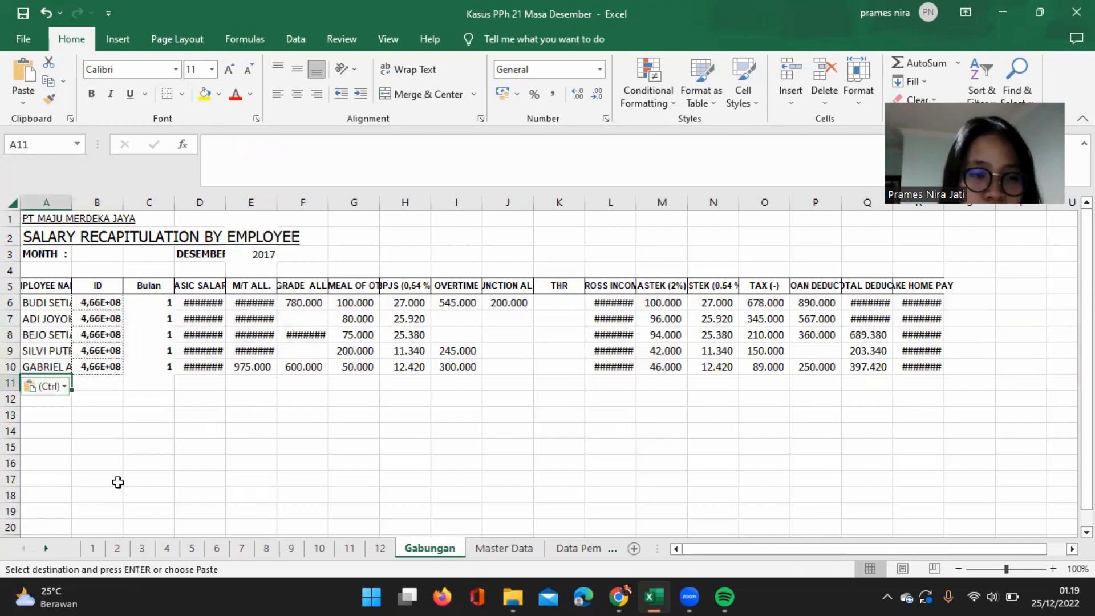
left_click(121, 548)
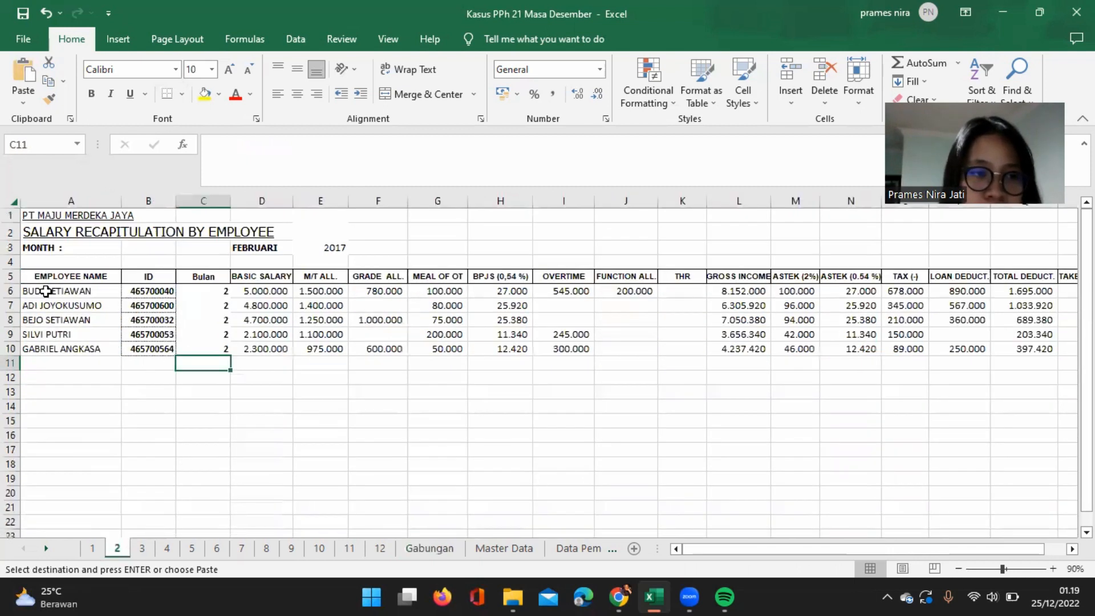
left_click(46, 292)
left_click_drag(10, 292, 10, 349)
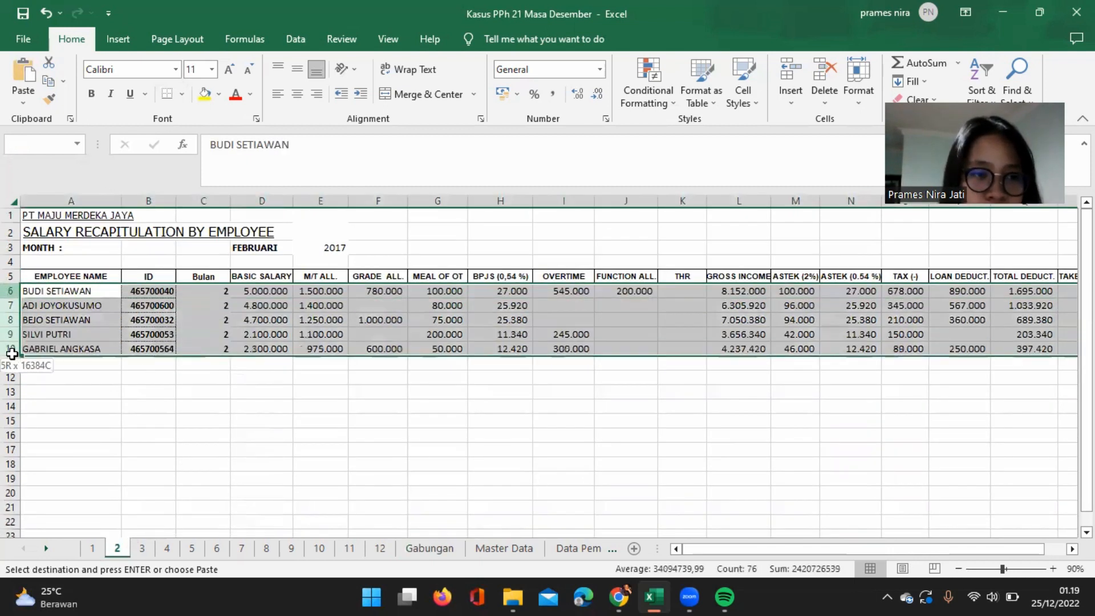
key("ctrl+c")
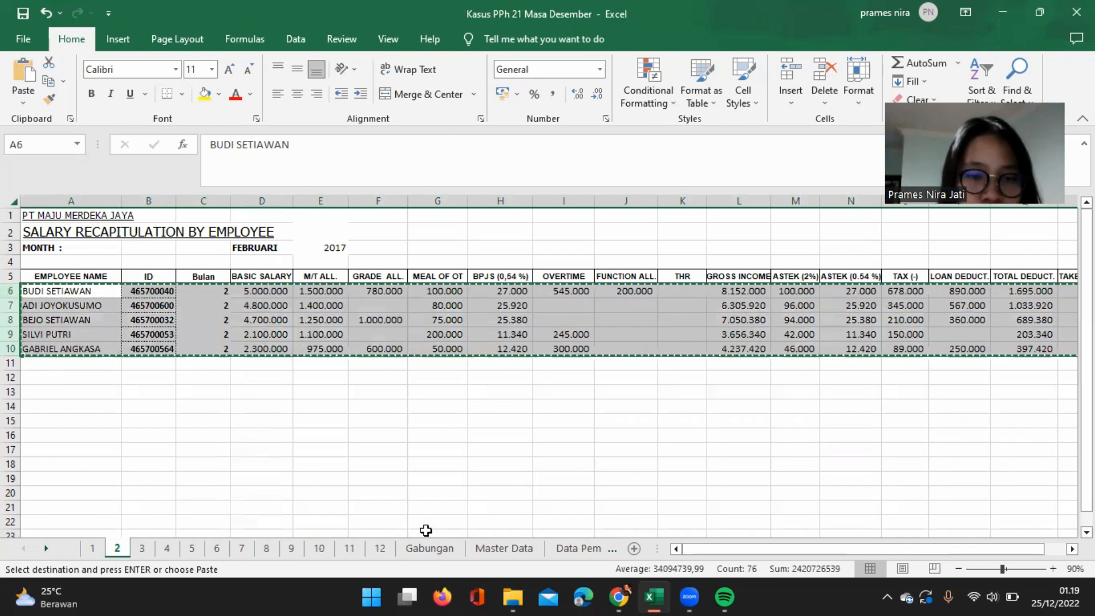
left_click(430, 549)
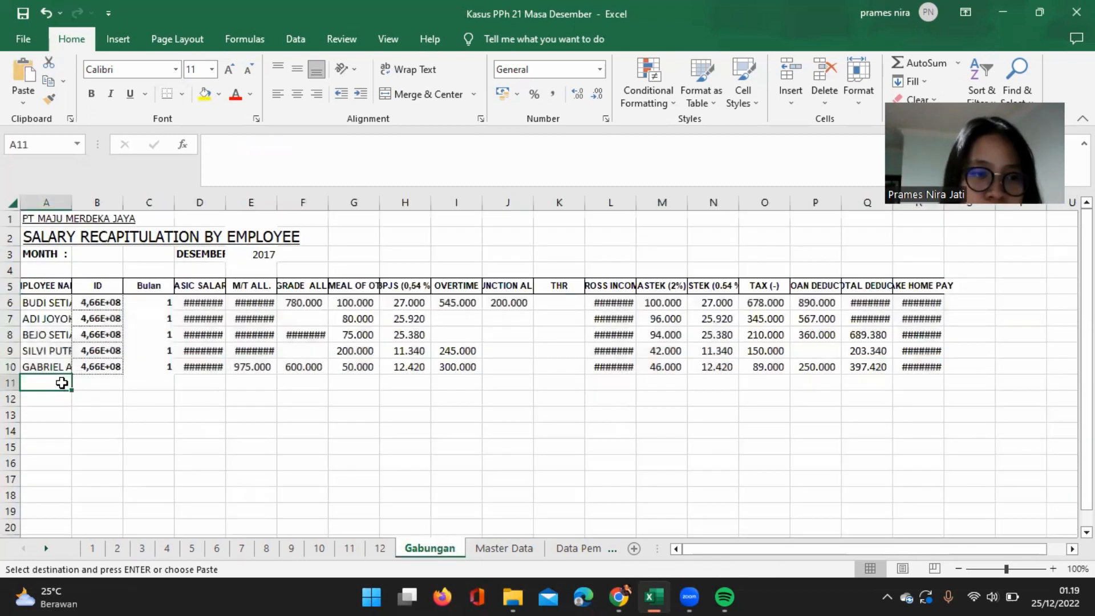
key("ctrl+v")
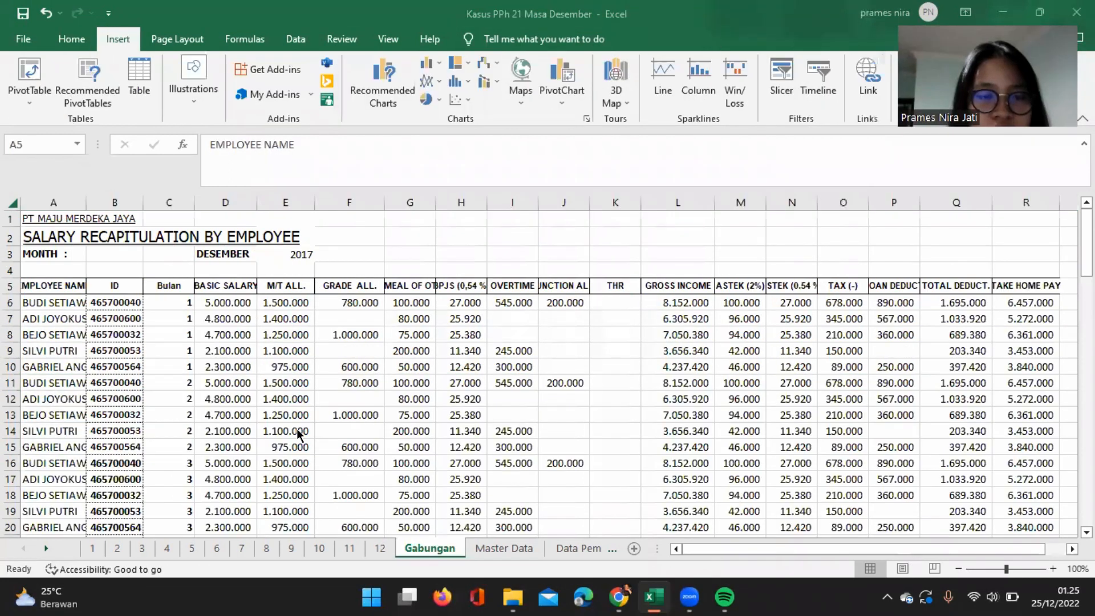
Create a PivotTable on a new worksheet from the combined salary data in Gabungan A5:R93.
scroll(299, 434, "down", 2)
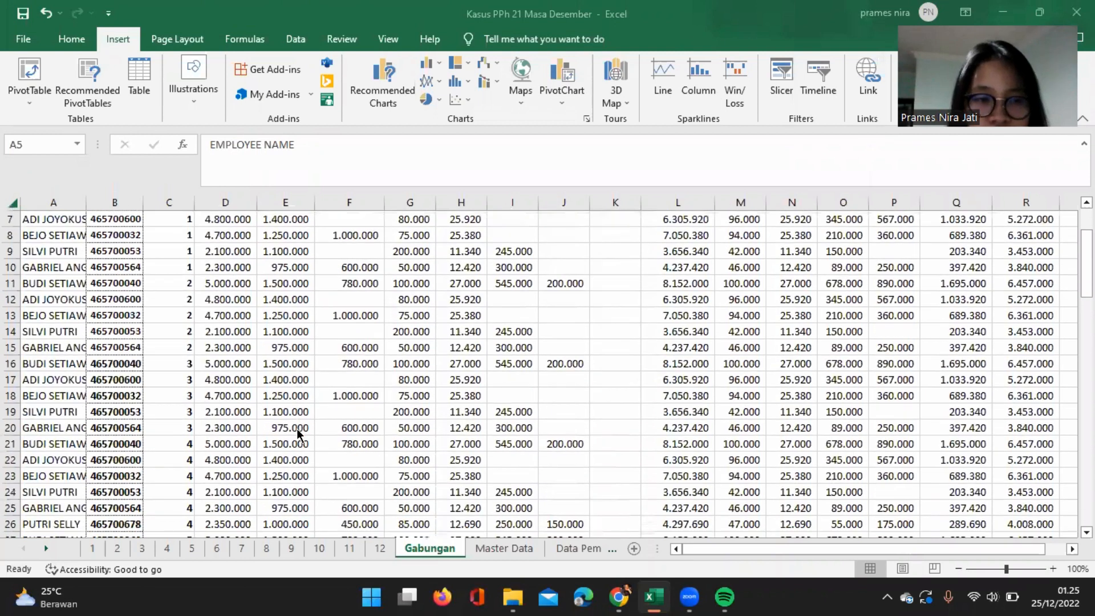
scroll(298, 433, "down", 3)
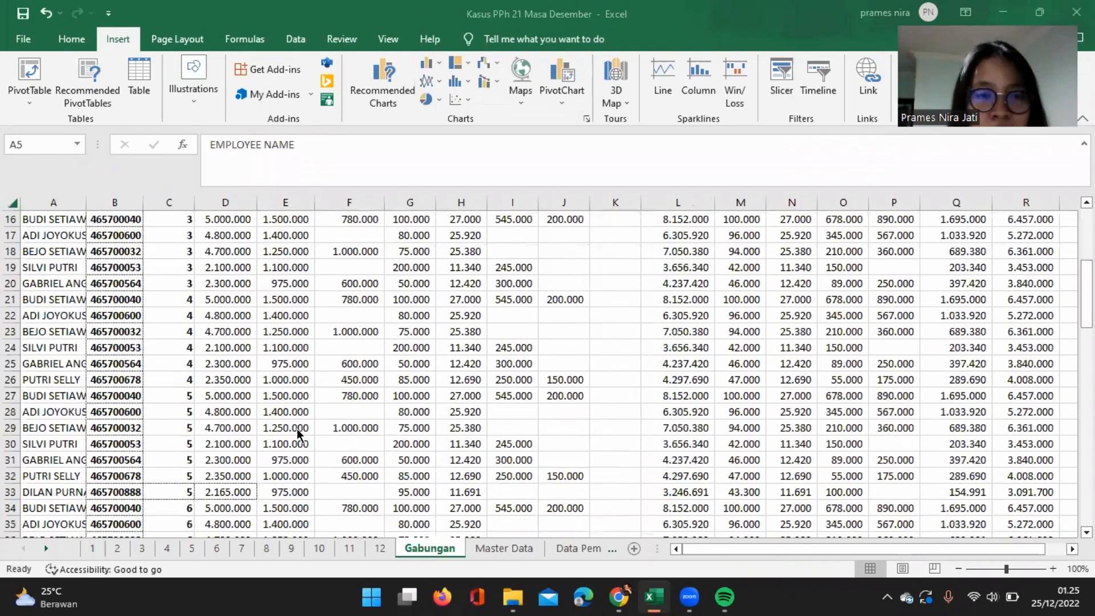
scroll(299, 434, "down", 1)
scroll(298, 433, "down", 3)
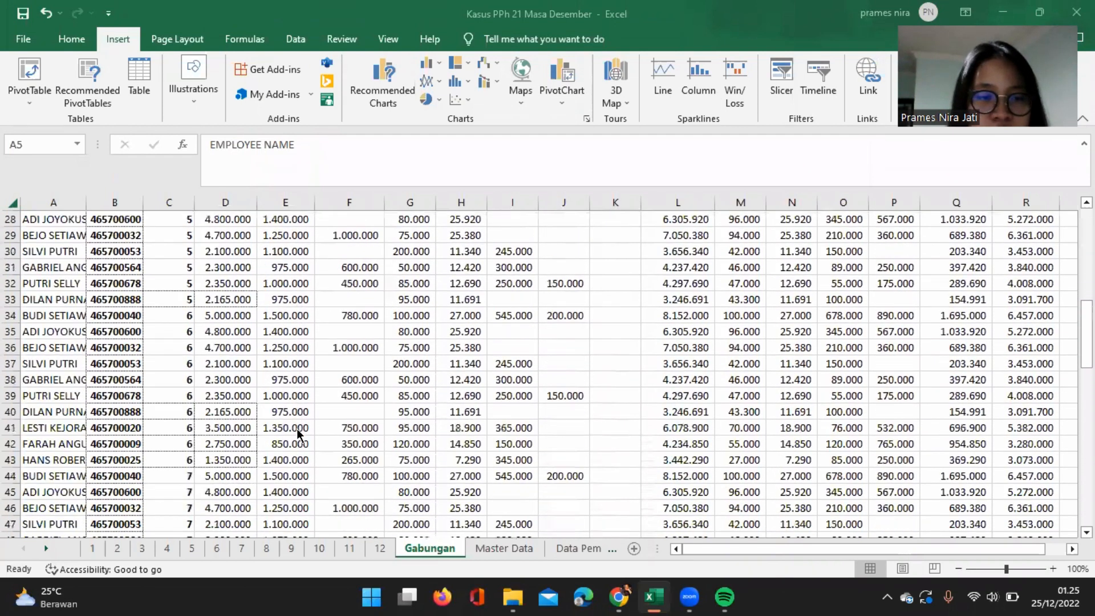
scroll(299, 434, "down", 3)
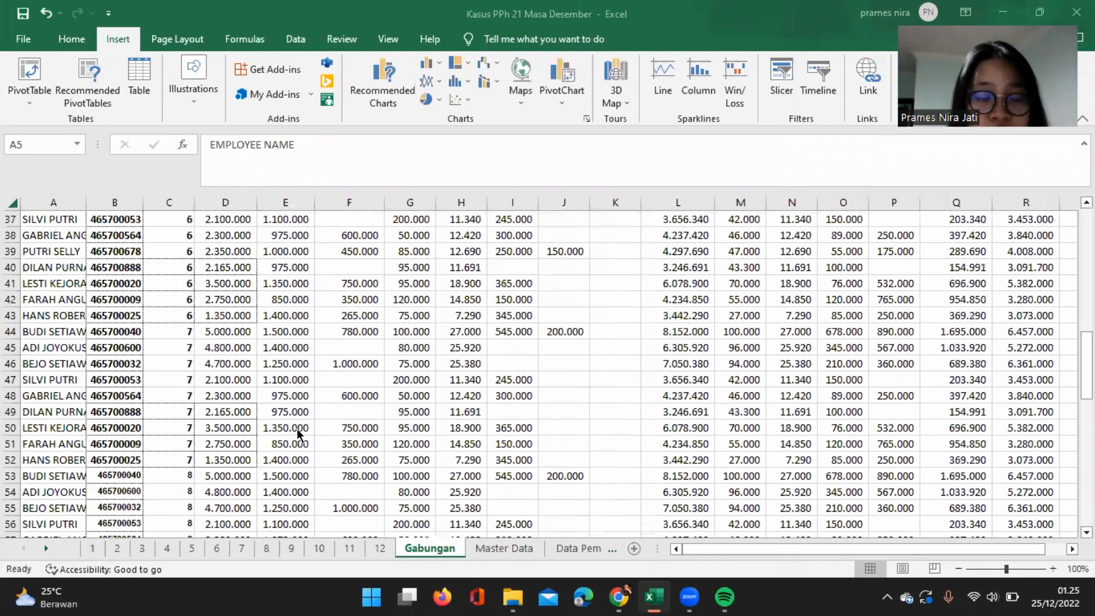
scroll(298, 433, "up", 12)
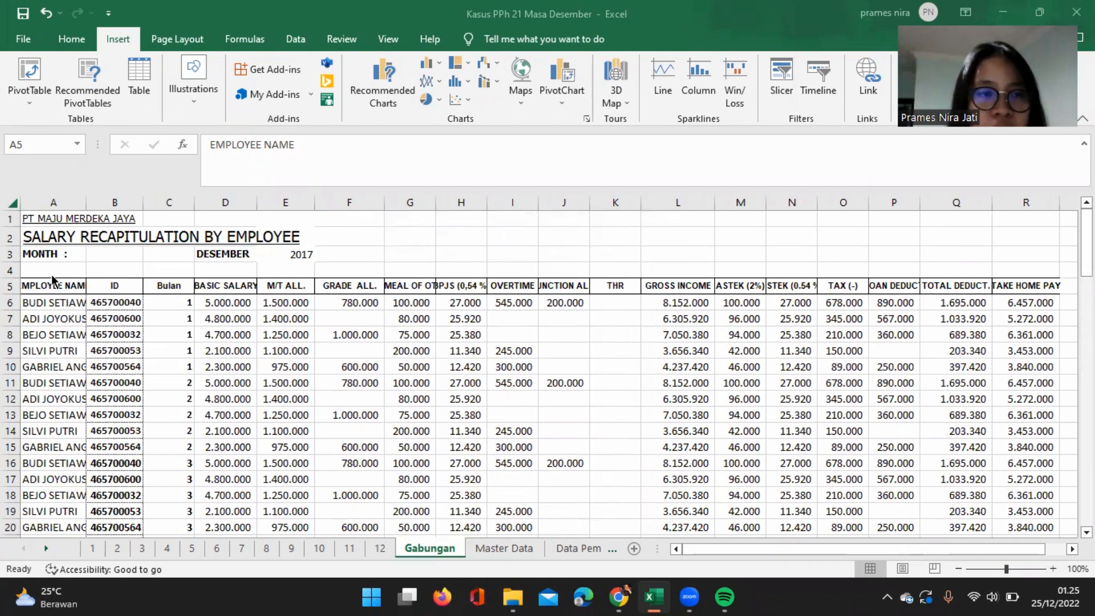
left_click(38, 284)
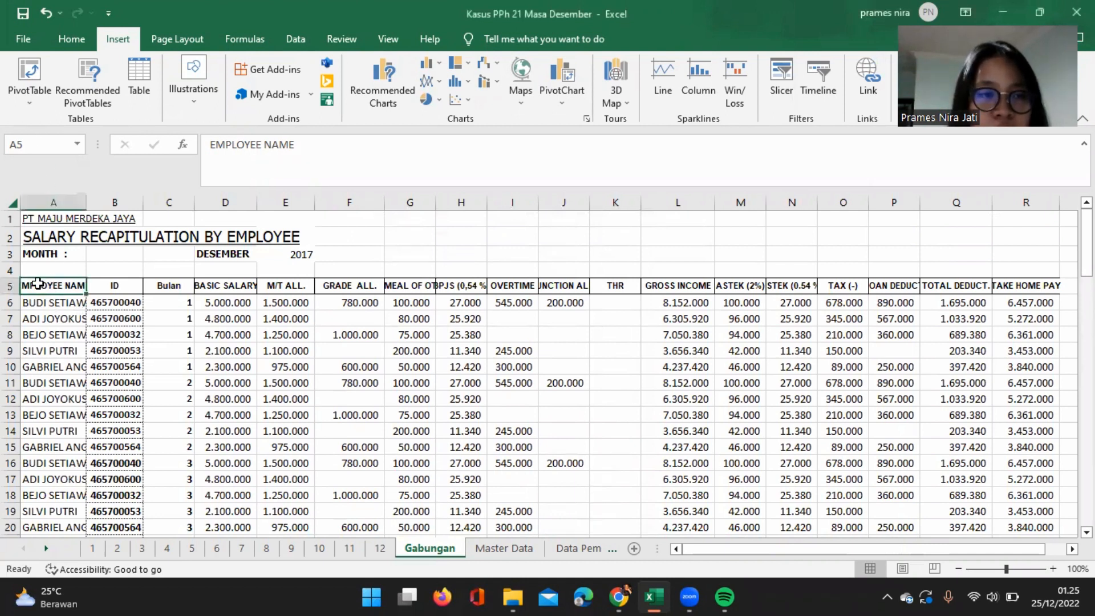
left_click(23, 77)
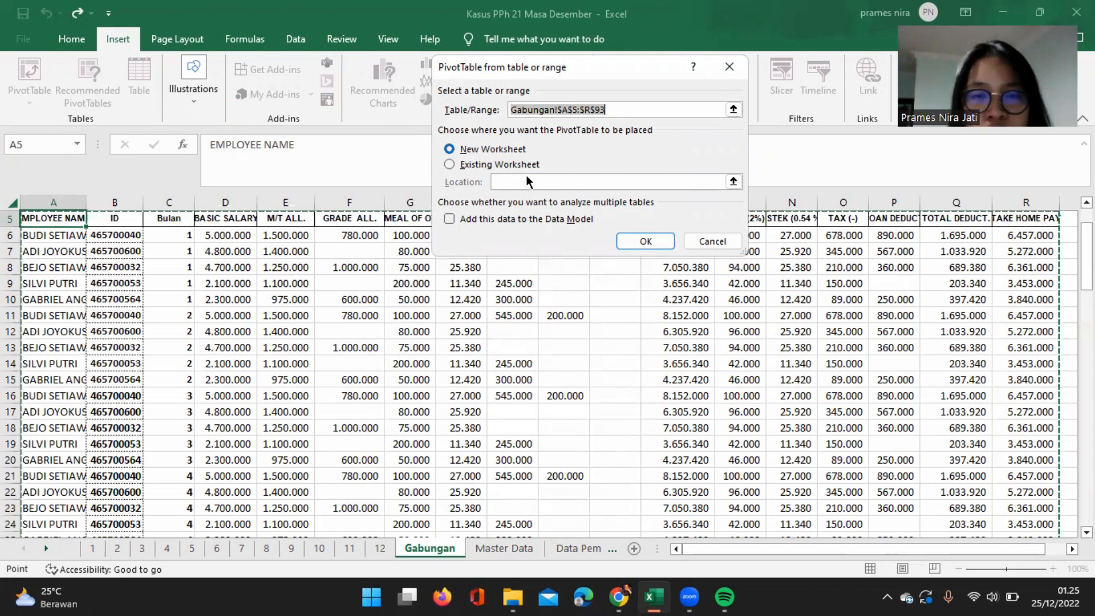
left_click(656, 244)
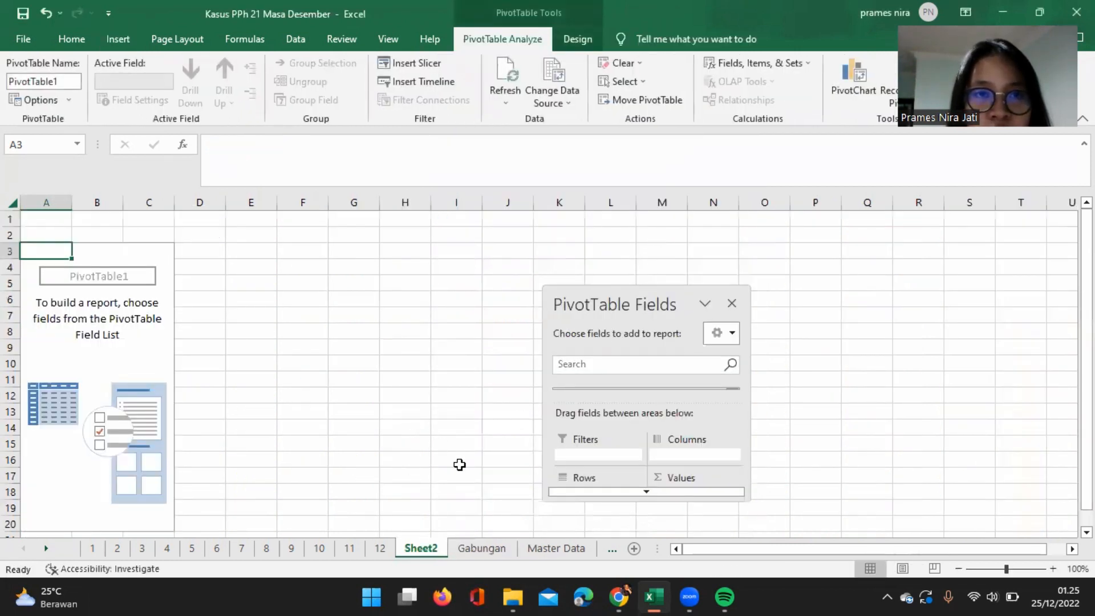
Rename the new PivotTable worksheet as Masa Kerja.
right_click(429, 549)
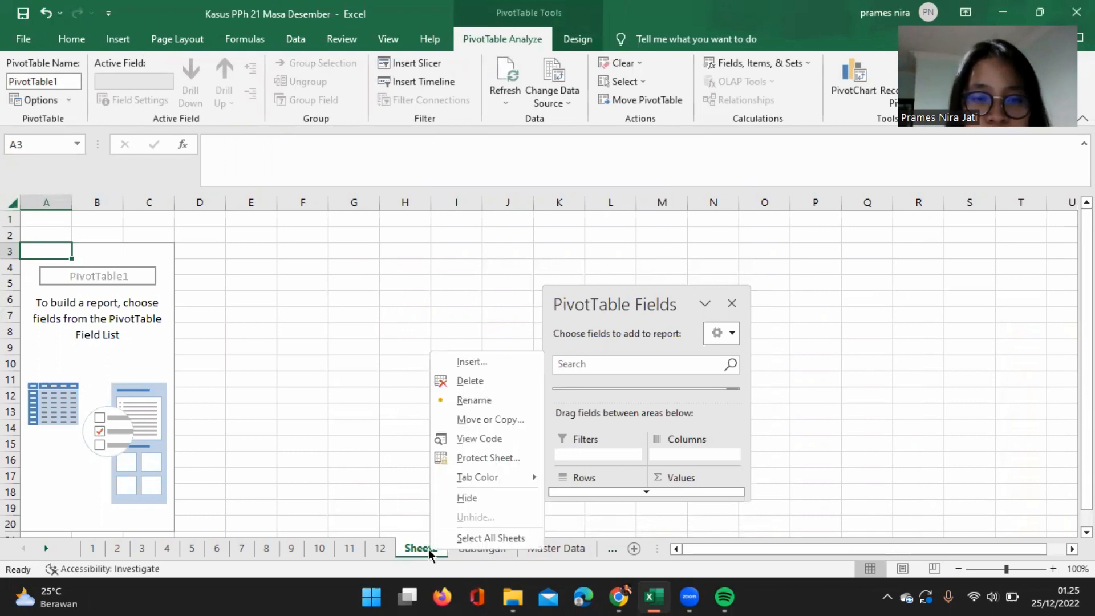
left_click(464, 405)
type("Masa Kerja")
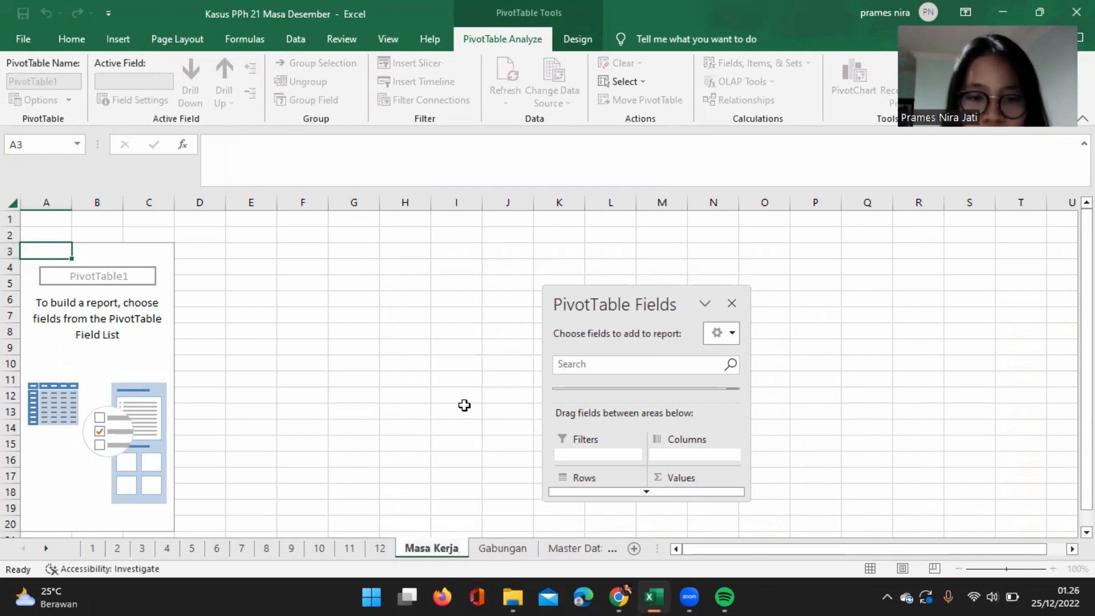
key("Return")
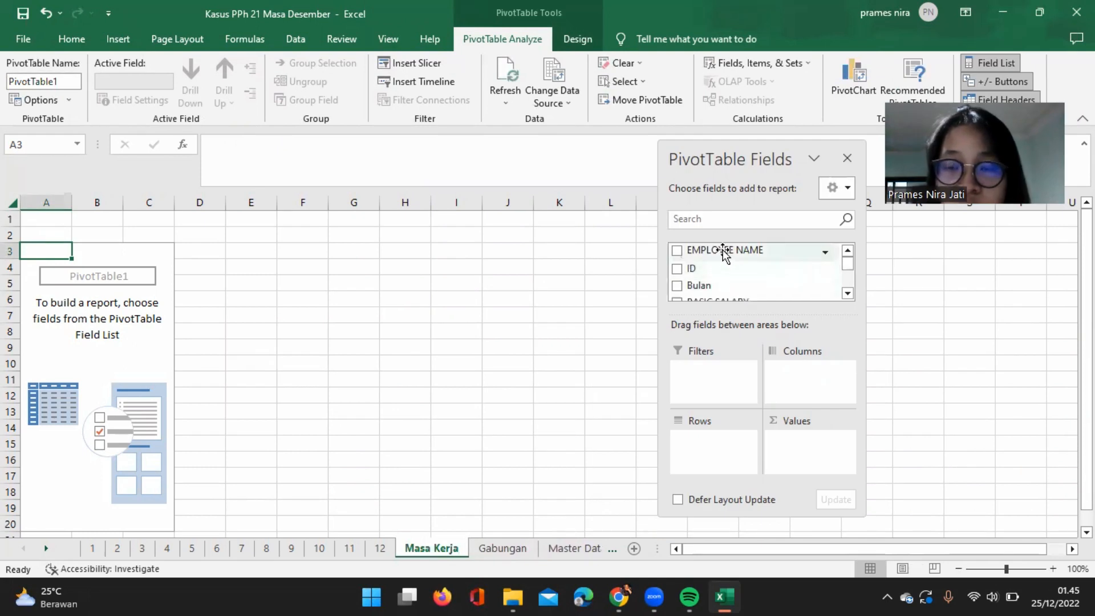
Lay out the PivotTable with EMPLOYEE NAME as rows and Bulan as both the columns and the values.
left_click_drag(724, 251, 717, 445)
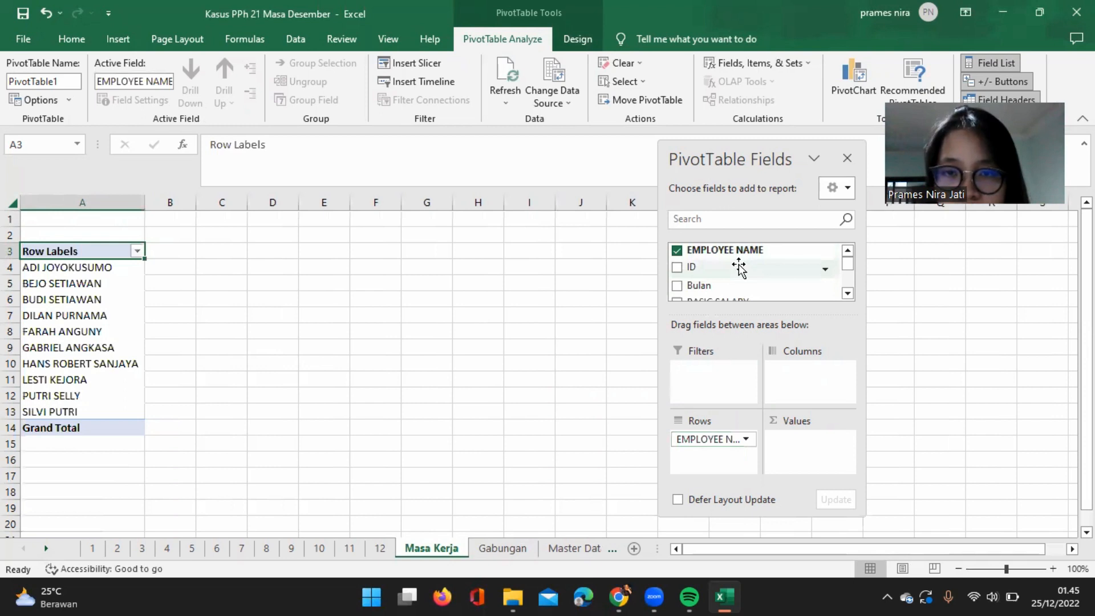
left_click_drag(713, 284, 815, 448)
left_click_drag(700, 288, 821, 383)
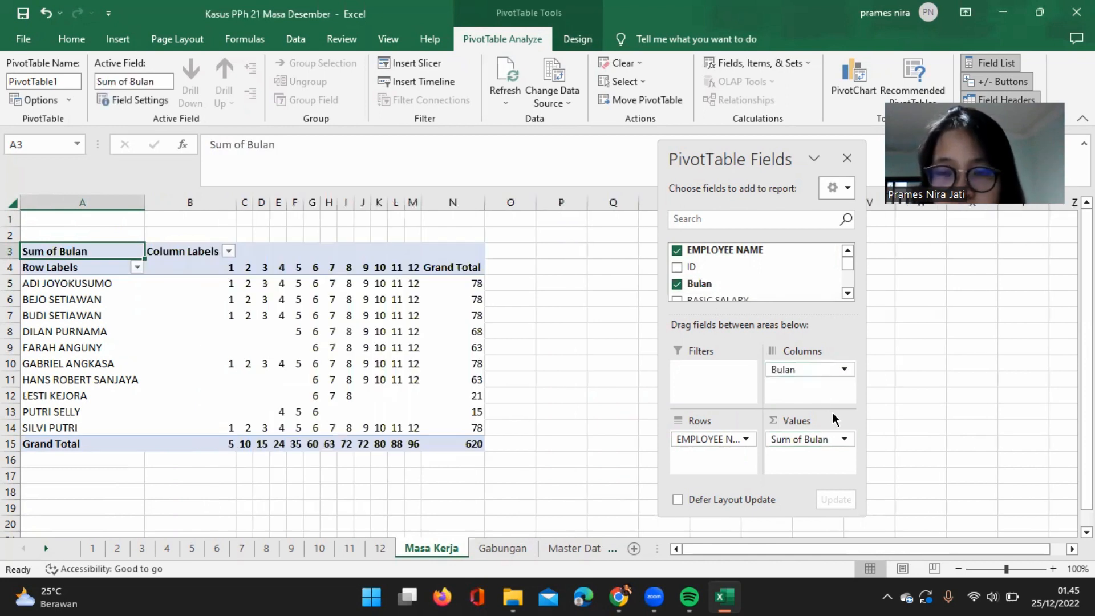
Summarize the Bulan value field by Count instead of Sum and leave the PivotTable.
left_click(844, 441)
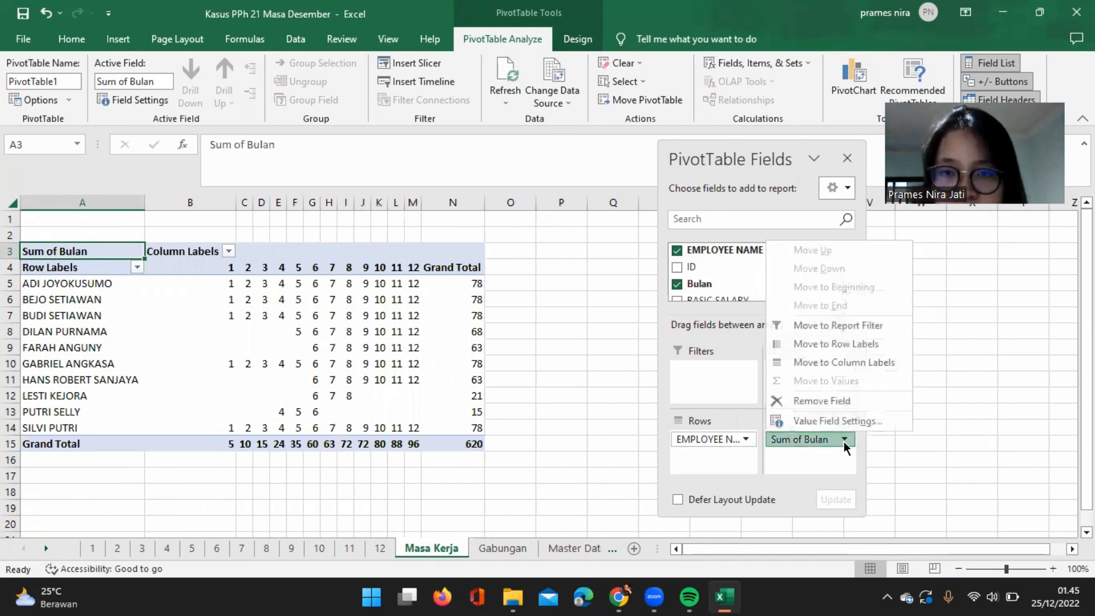
left_click(845, 419)
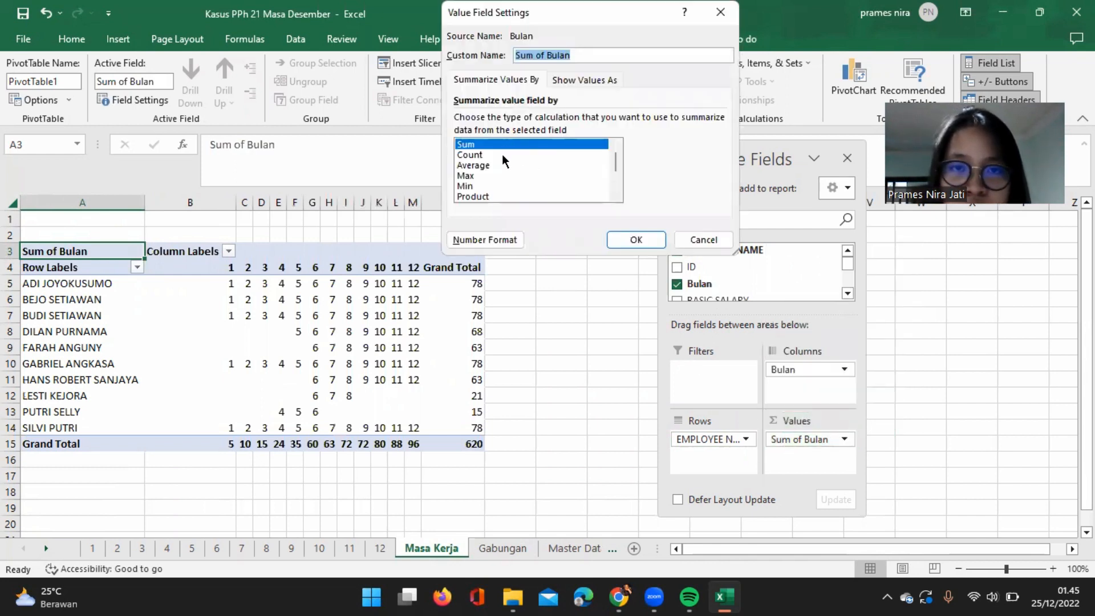
left_click(502, 154)
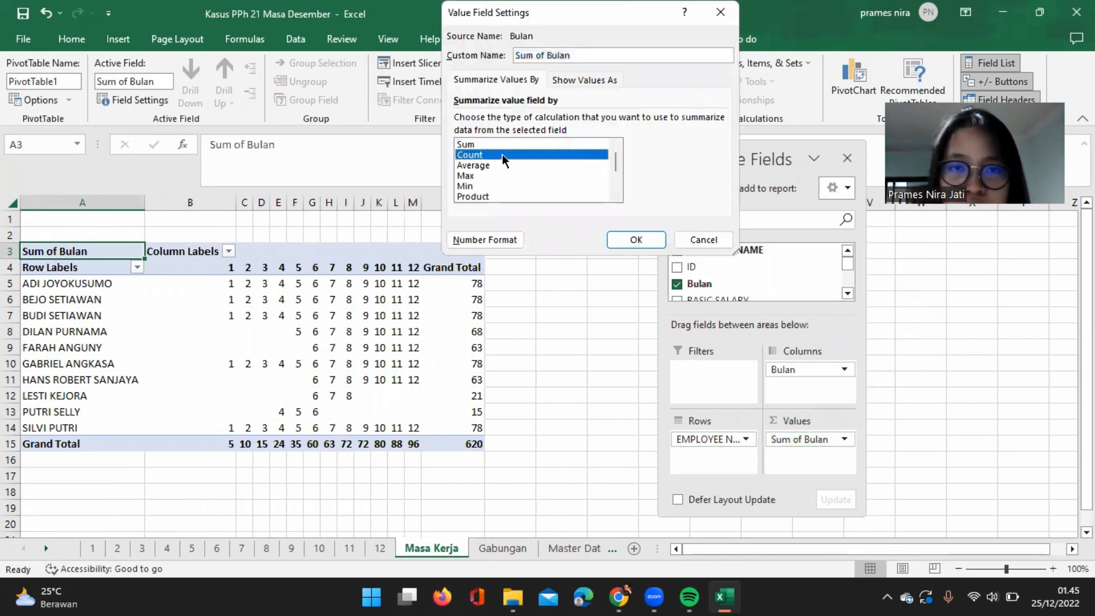
left_click(636, 240)
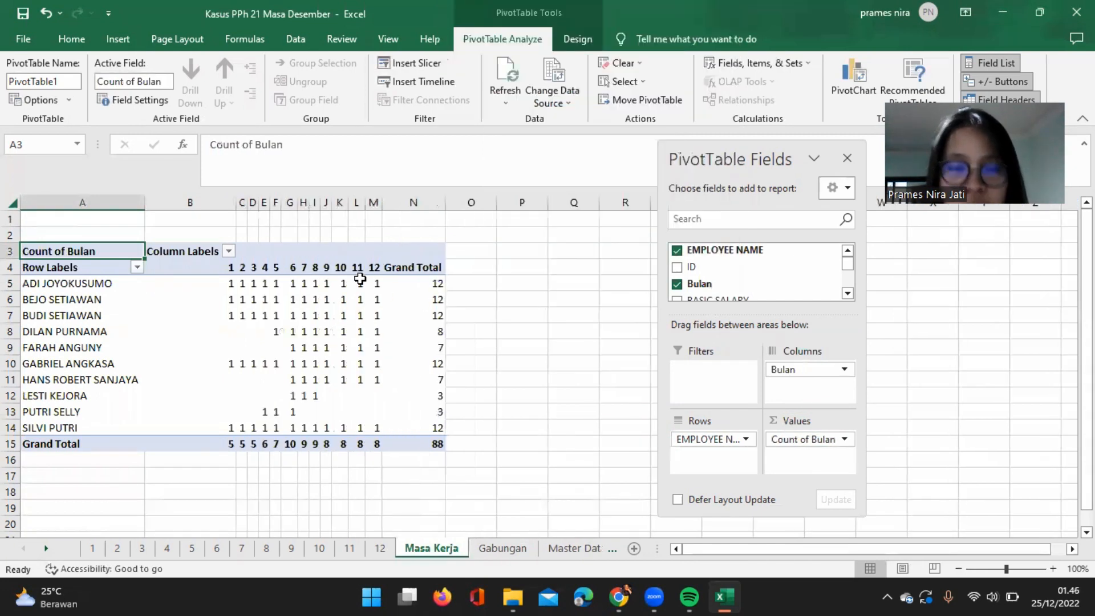
left_click(913, 333)
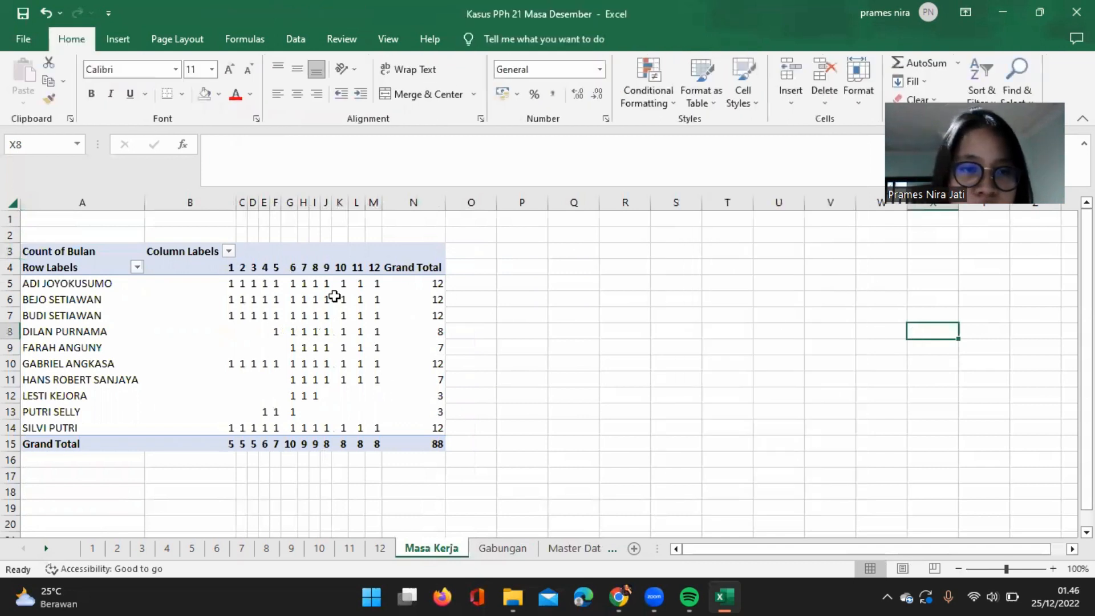
Enter the headers Awal in O4 and Akhir in P4 beside the PivotTable's Grand Total column.
left_click(470, 269)
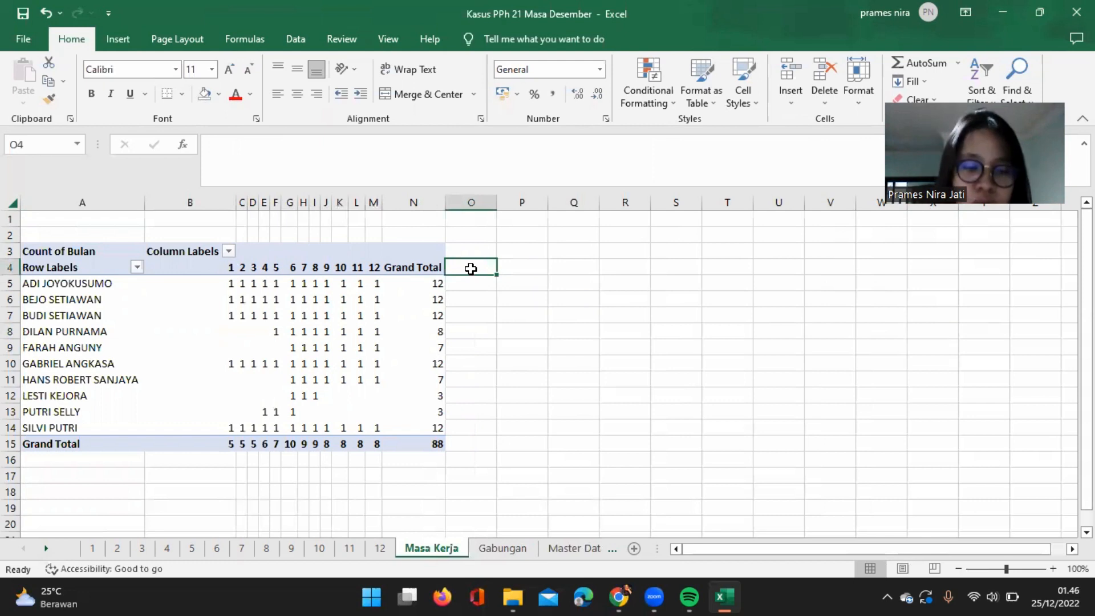
type("Awal")
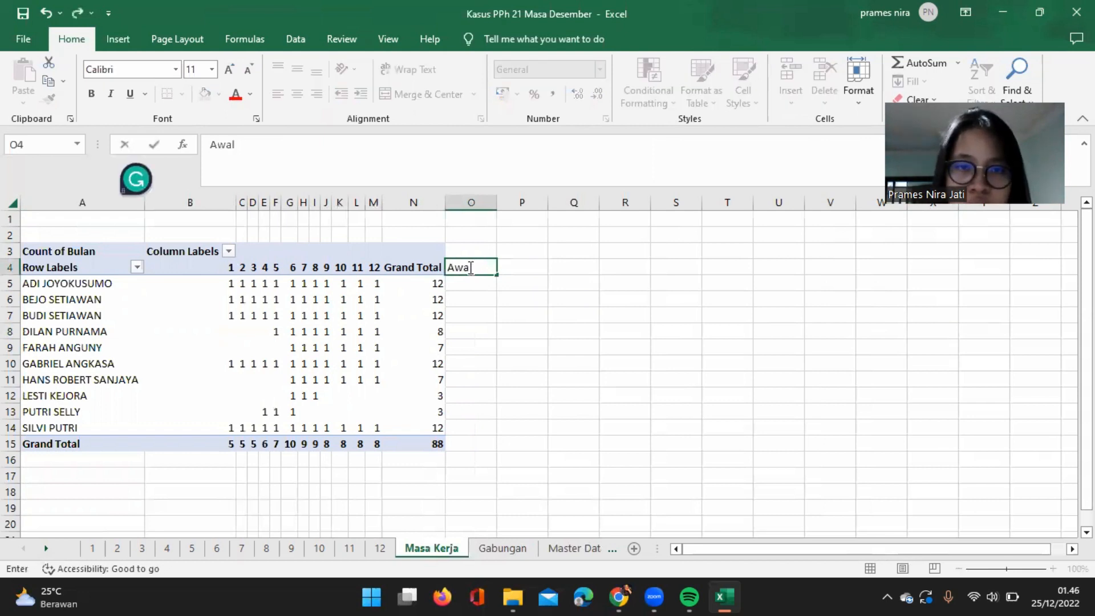
key("Tab")
type("Akh")
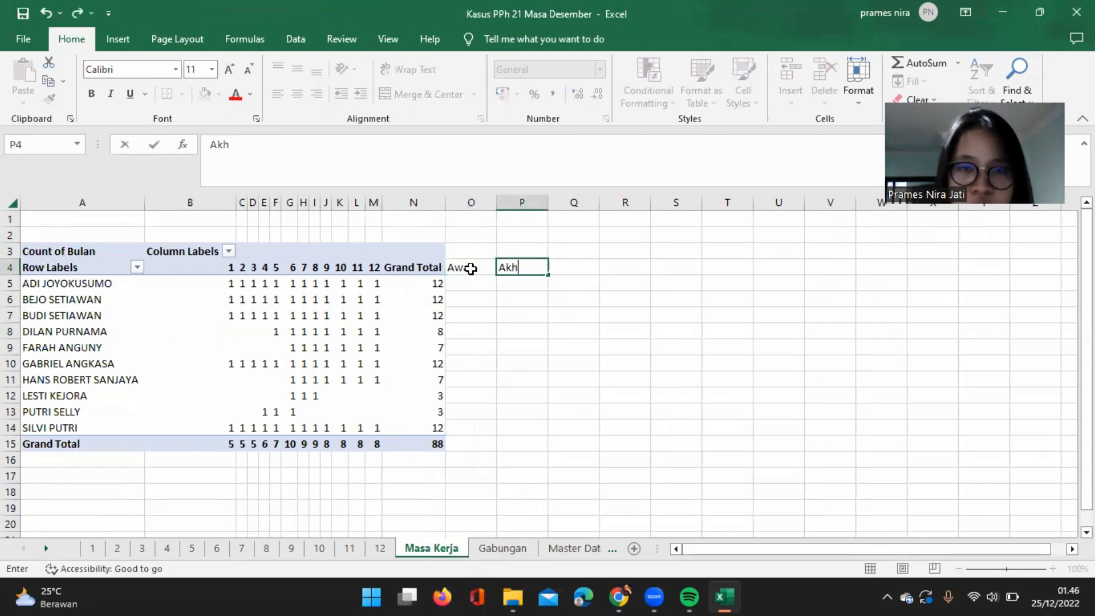
type("ir")
key("Return")
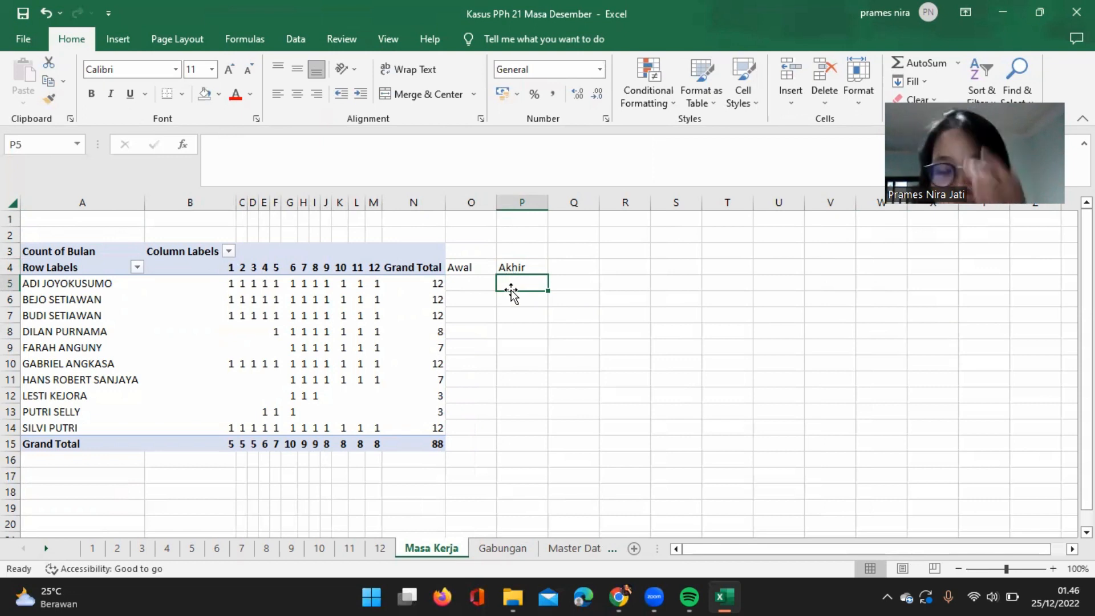
Enter 1 as Awal in O5 and 12 as Akhir in P5 for the first employee.
left_click(473, 282)
type("1")
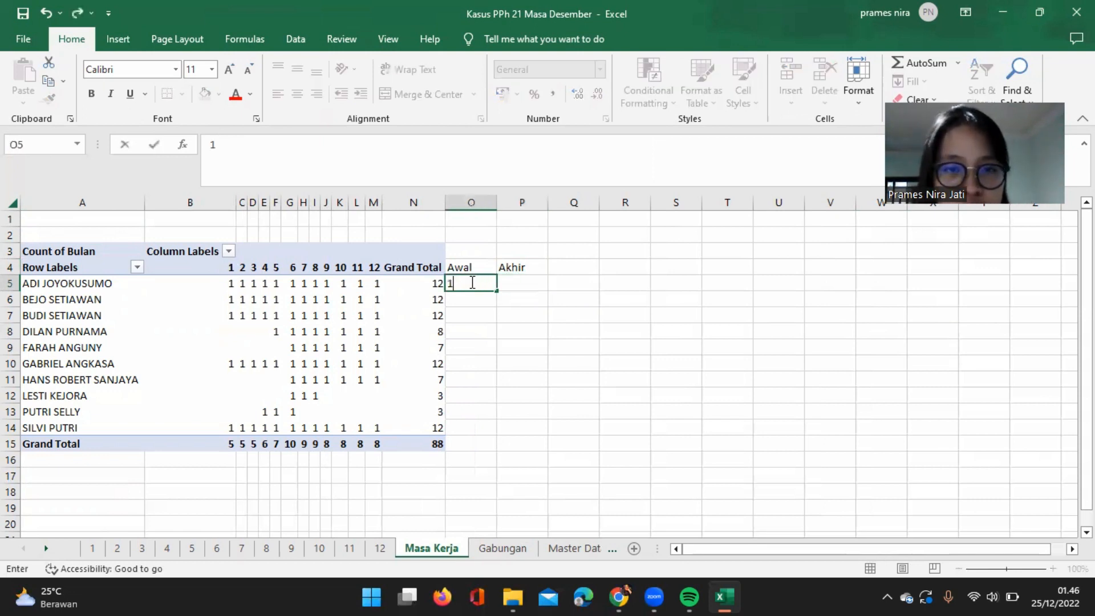
key("Tab")
type("12")
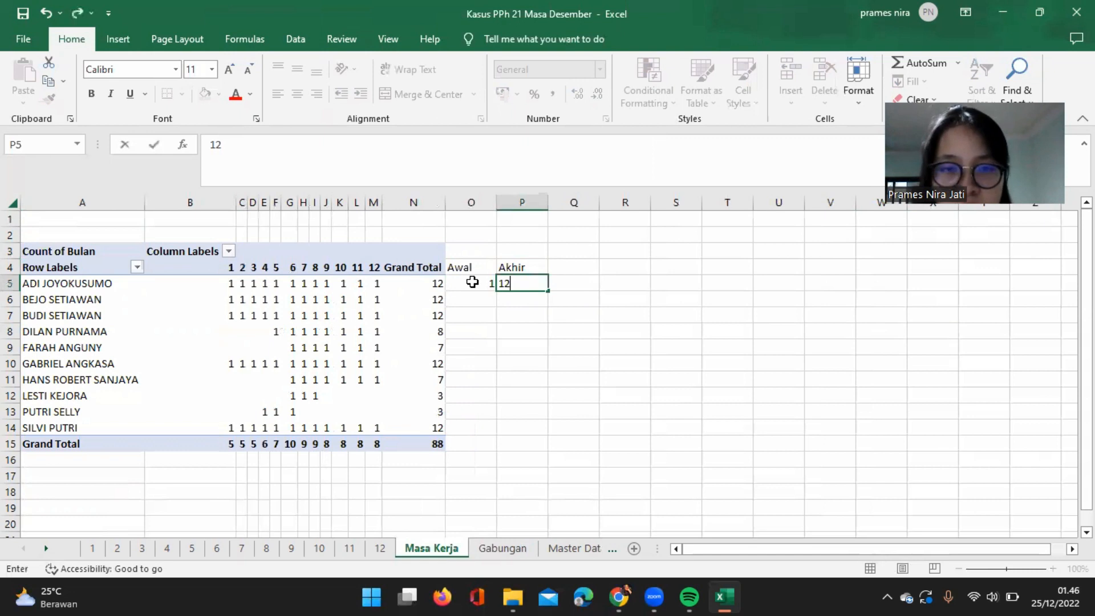
key("Return")
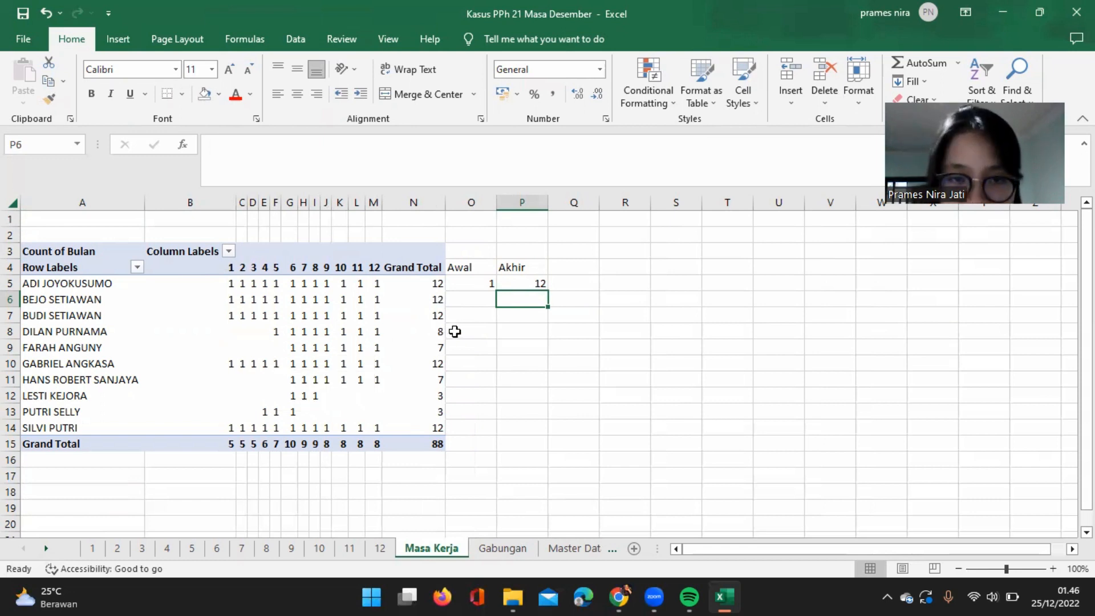
Fill the Awal and Akhir values in O5:P5 down through row 15.
left_click(488, 296)
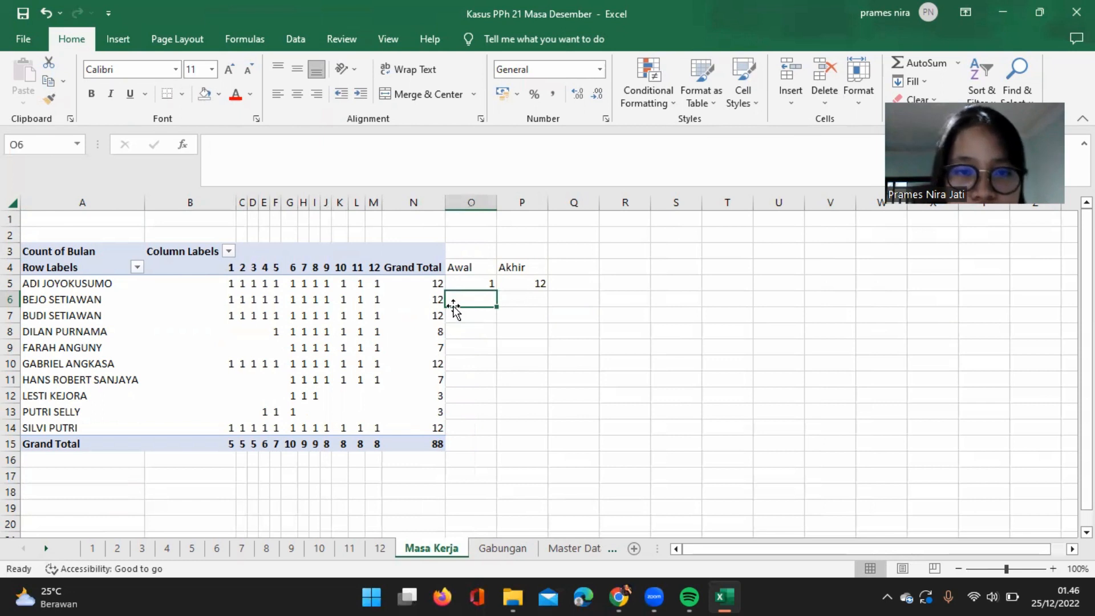
left_click(493, 280)
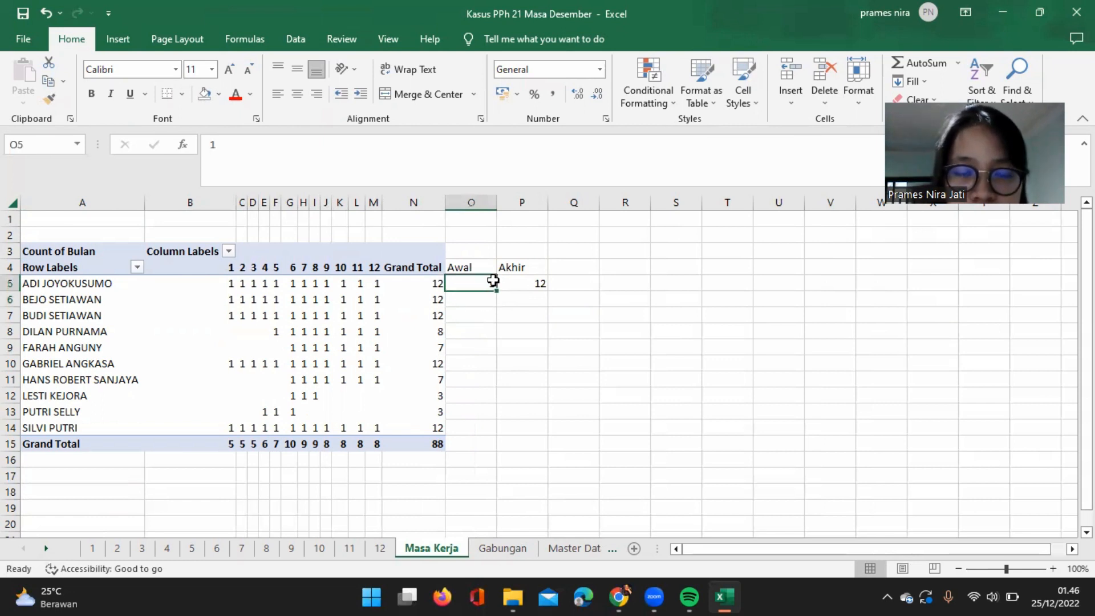
left_click(541, 285, "shift")
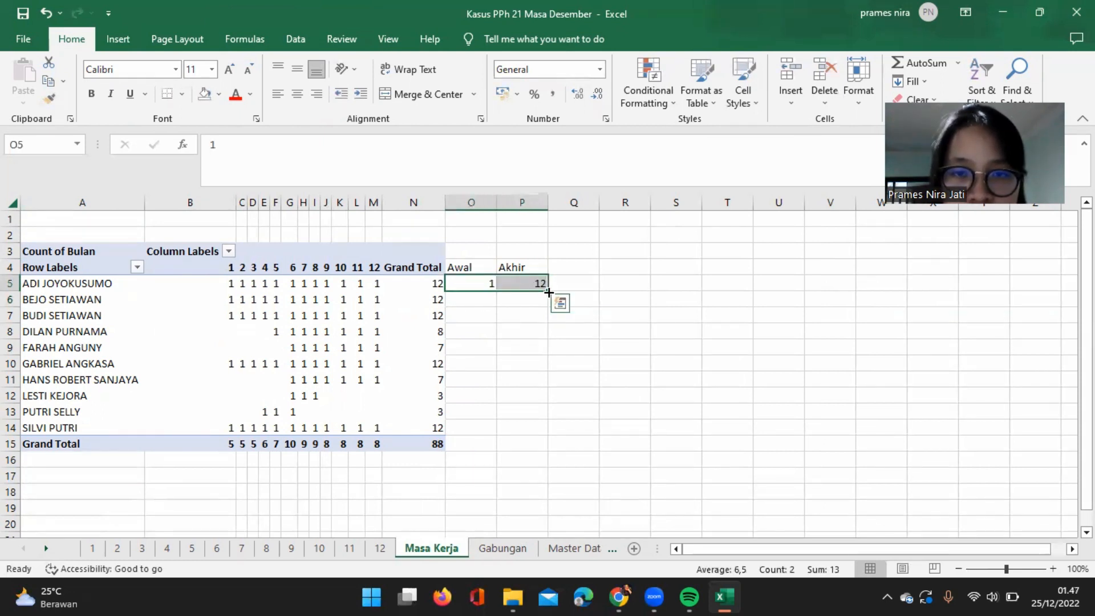
double_click(548, 292)
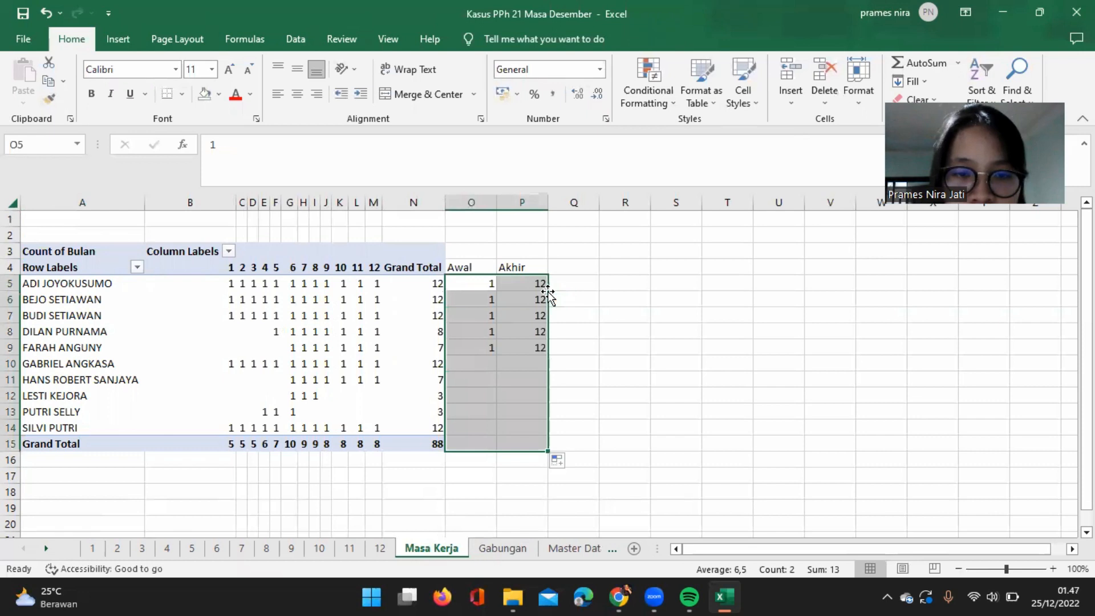
Clear the Awal and Akhir contents in O15:P15 beside the Grand Total row.
double_click(470, 446)
left_click_drag(477, 444, 523, 445)
left_click_drag(517, 492, 520, 443)
left_click(486, 446)
right_click(521, 443)
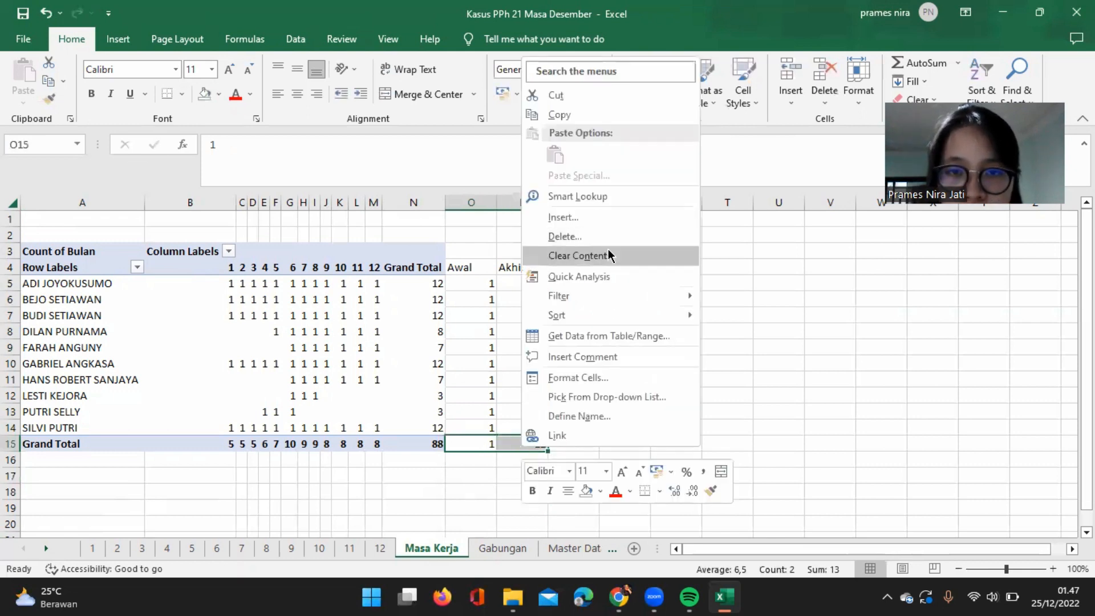
left_click(579, 256)
Set the Awal month to 5 in O8 and to 6 in O9 and O11.
left_click(490, 295)
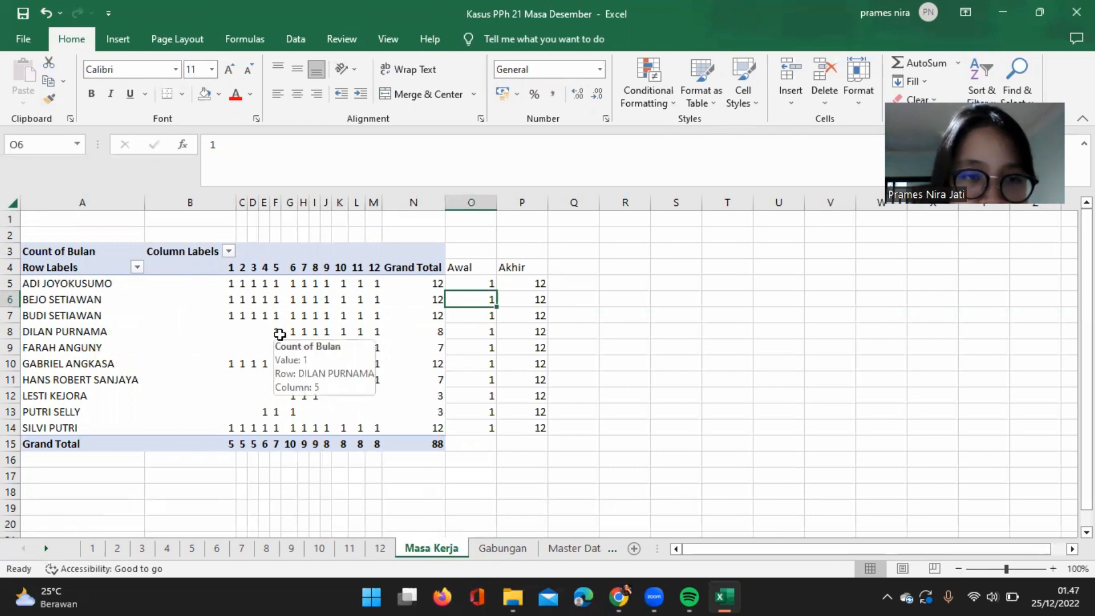
left_click(491, 333)
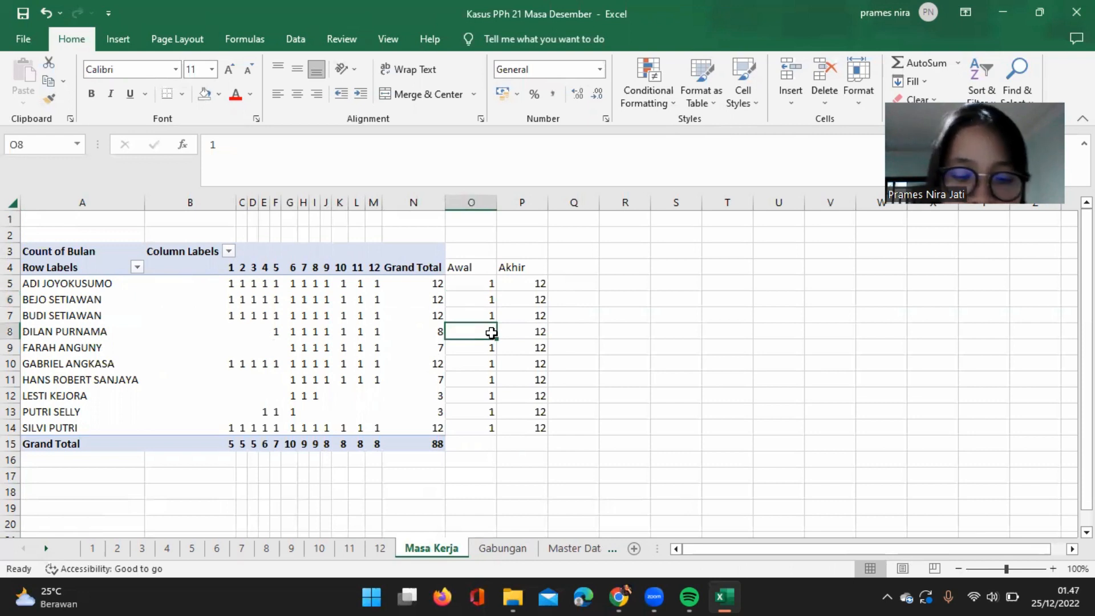
type("5")
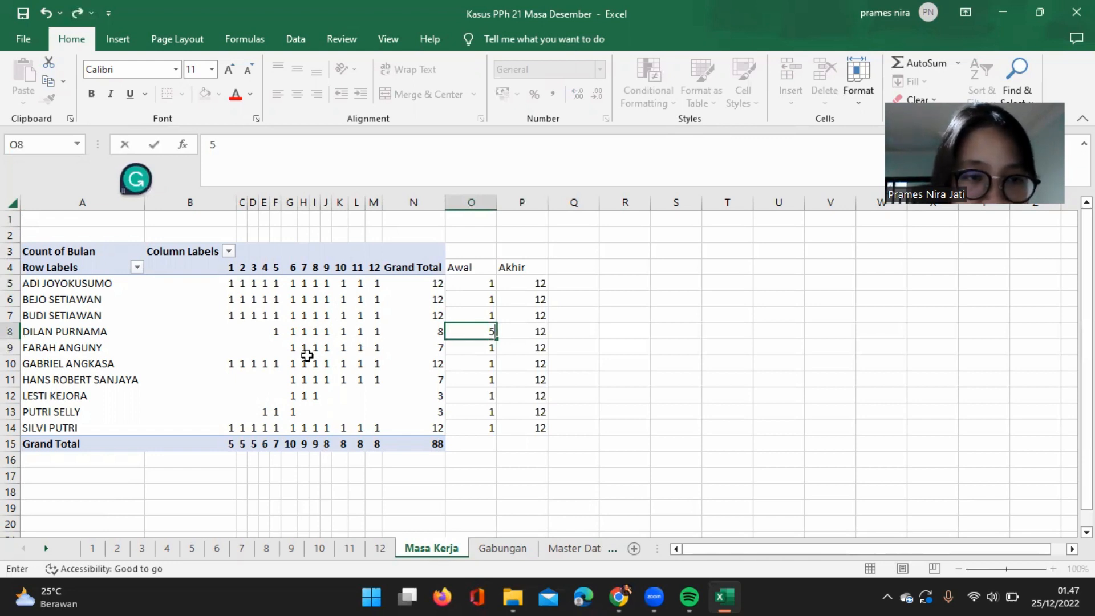
left_click(466, 349)
type("6")
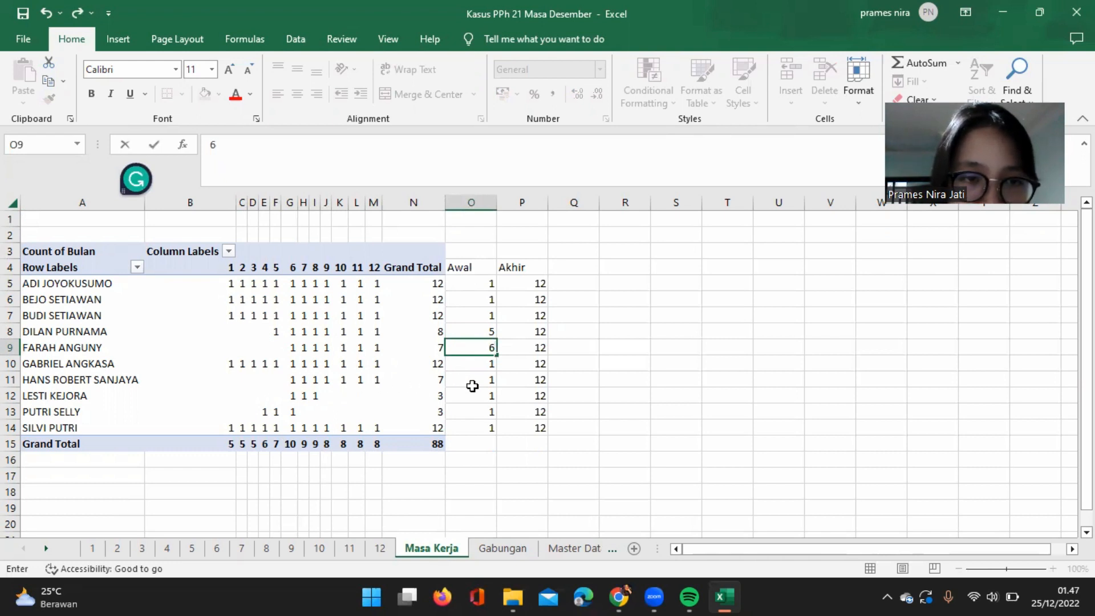
left_click(491, 381)
type("6")
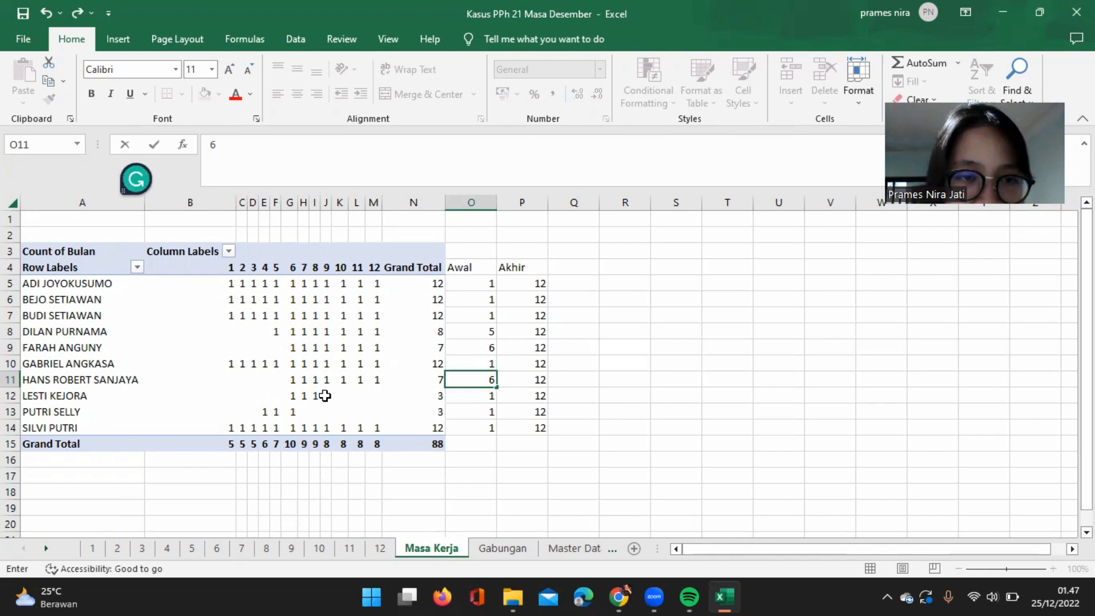
Set Awal to 6 in O12 and Akhir to 8 in P12.
left_click(488, 397)
type("6")
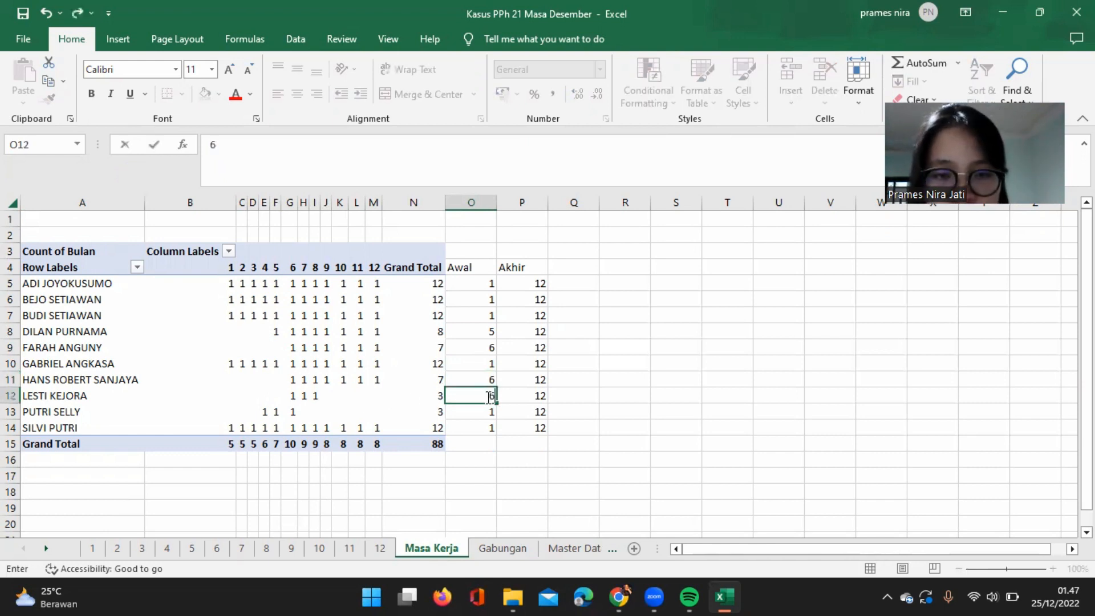
left_click(540, 397)
type("8")
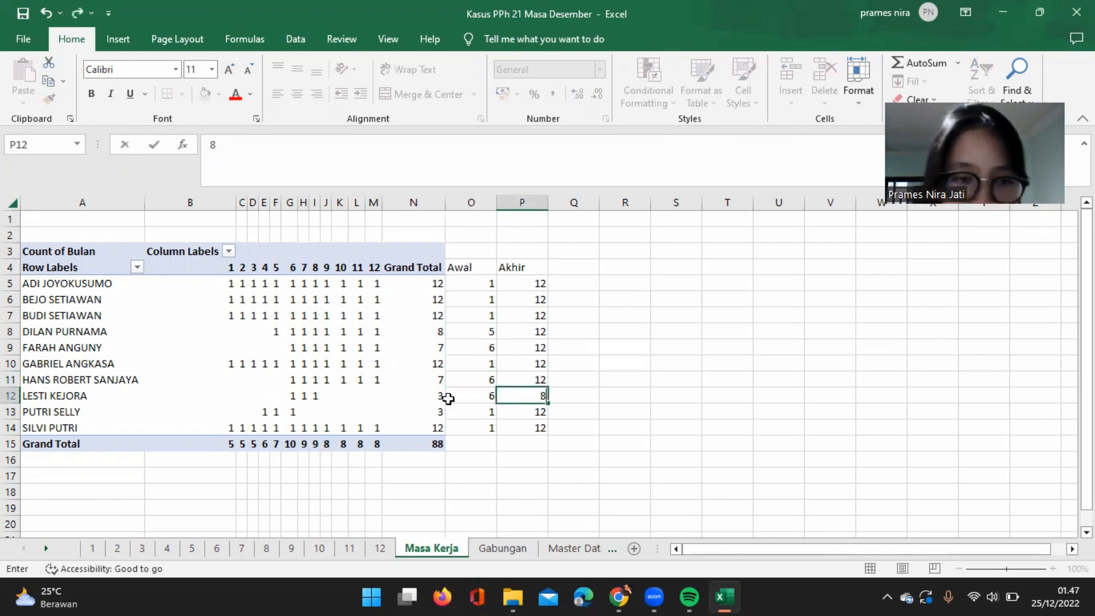
Set Awal to 4 in O13 and Akhir to 6 in P13.
left_click(492, 413)
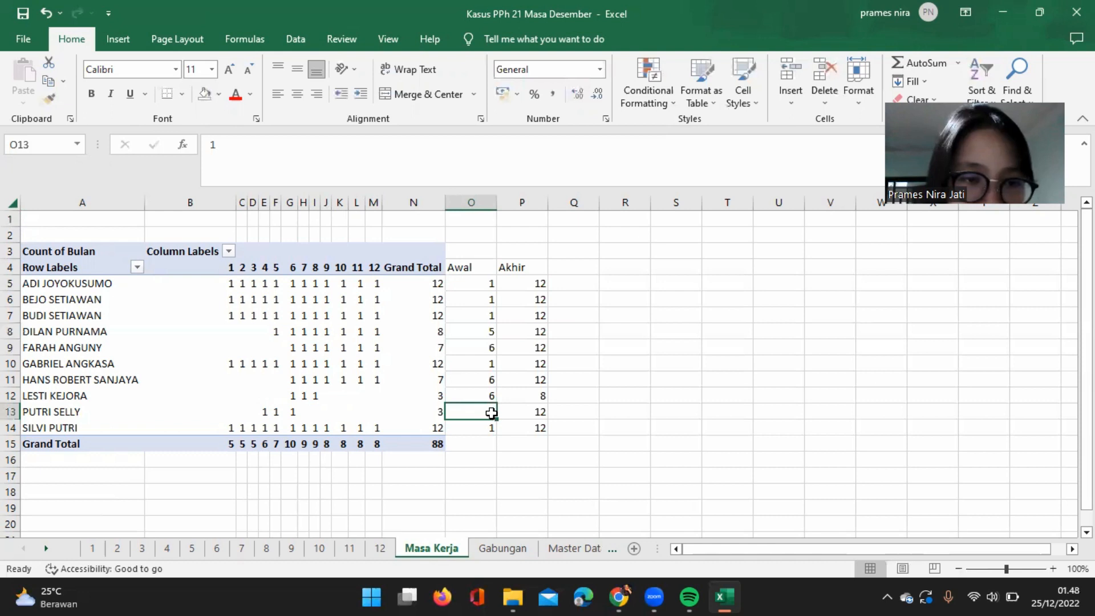
type("4")
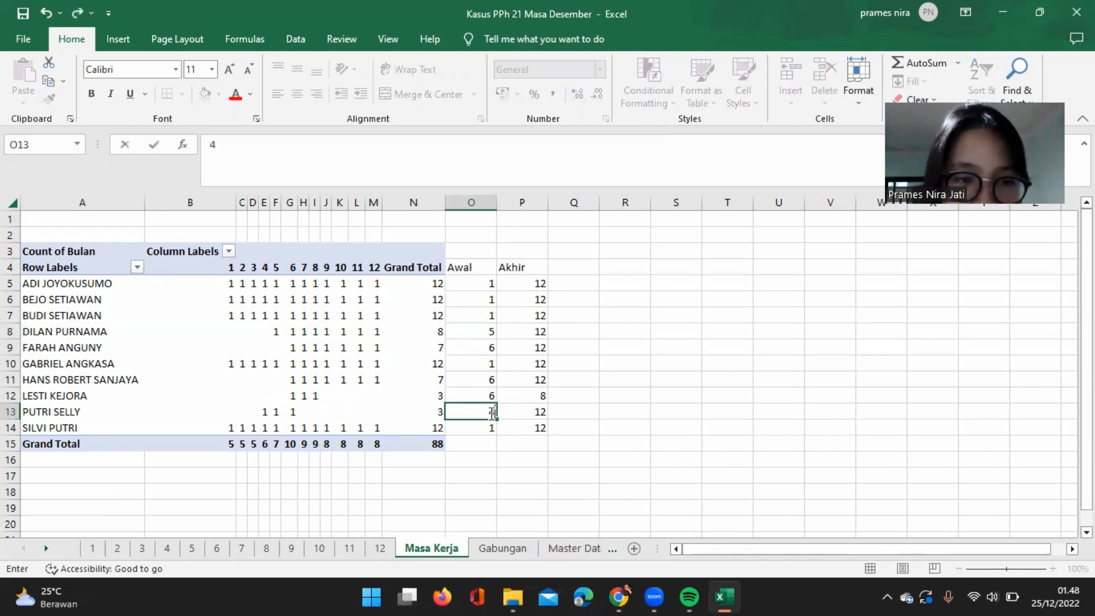
left_click(542, 414)
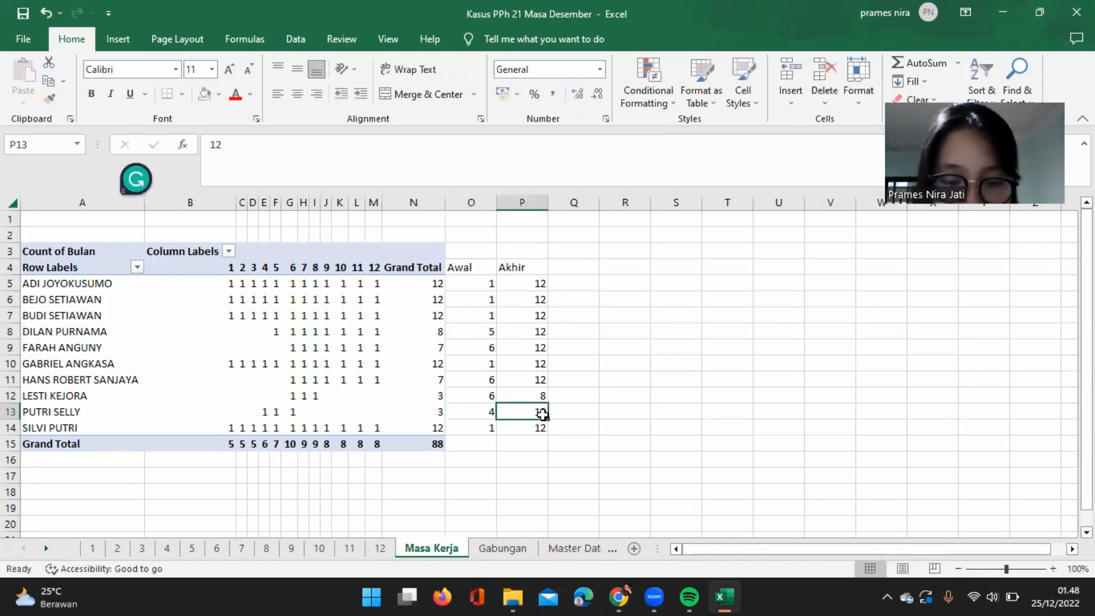
type("6")
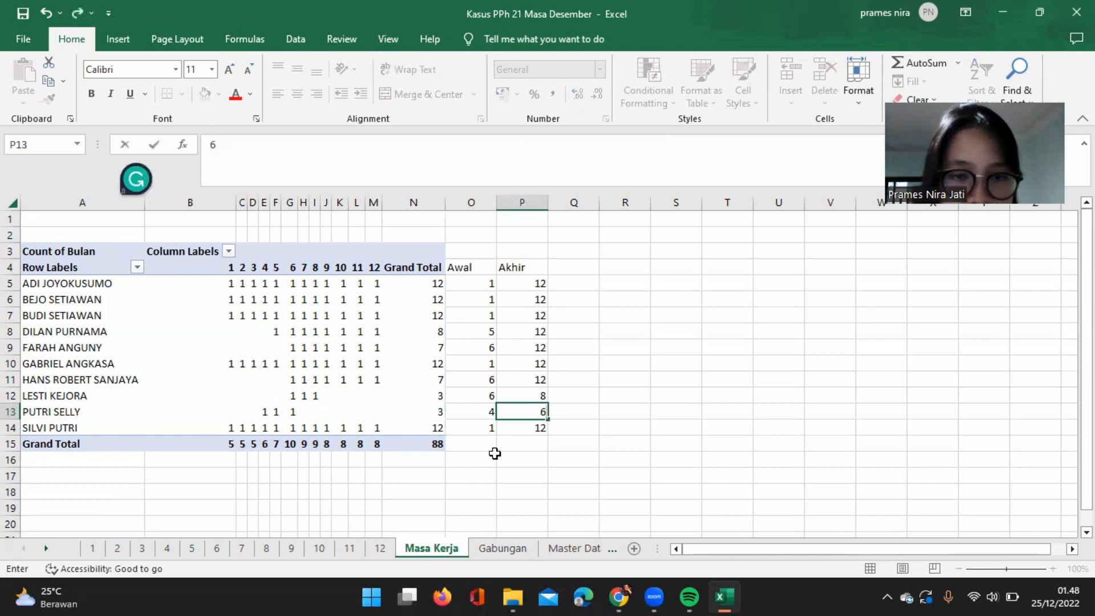
left_click(491, 458)
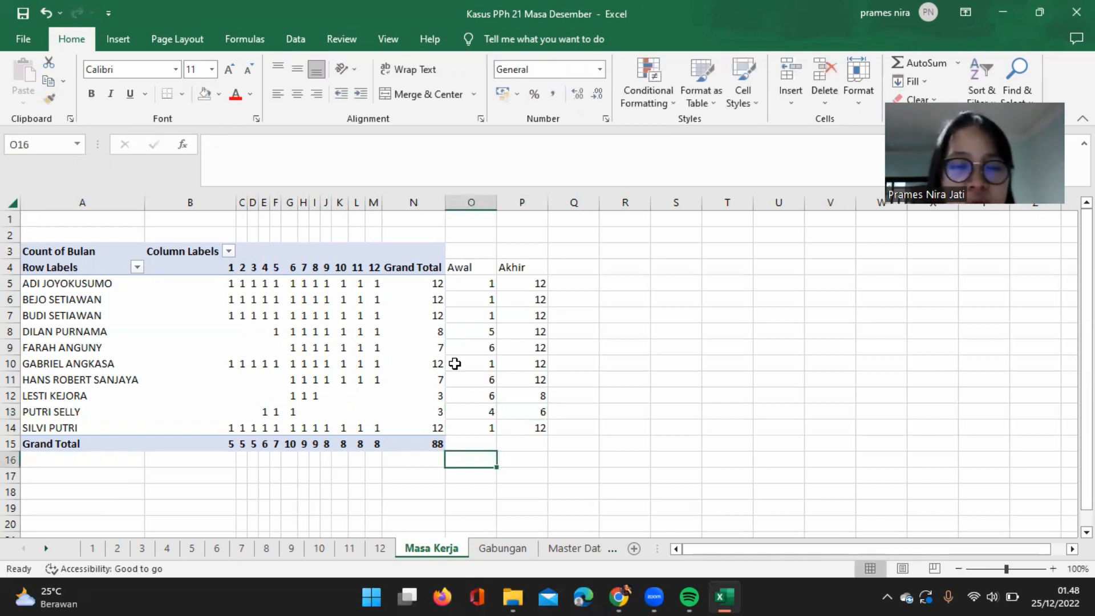
Copy the entire Masa Kerja sheet and paste it over itself as values only, replacing the PivotTable with static data.
scroll(463, 400, "down", 1)
scroll(464, 402, "up", 1)
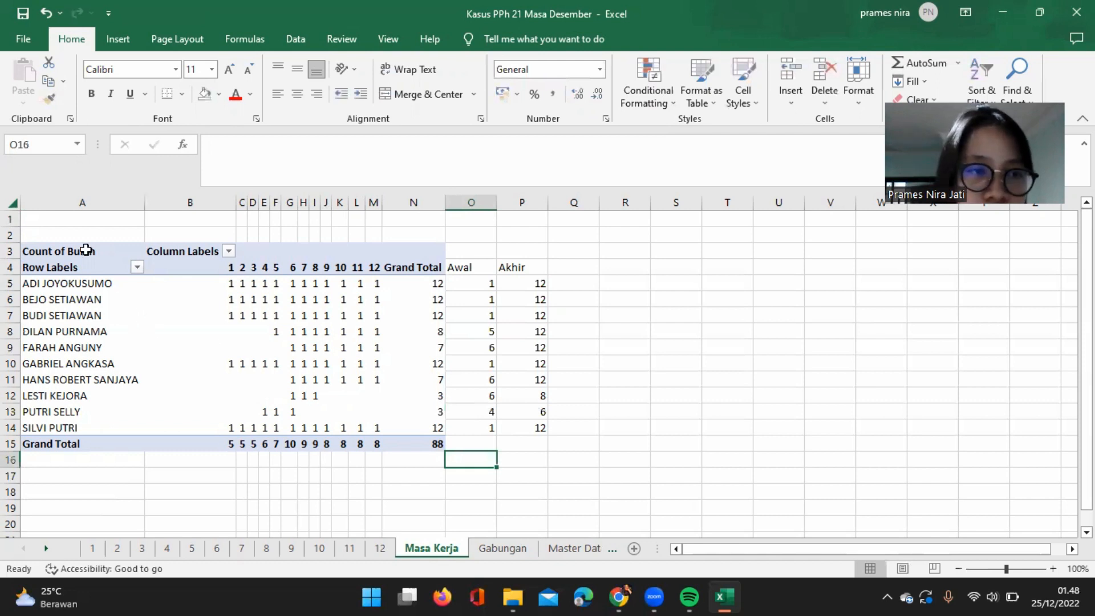
left_click(12, 204)
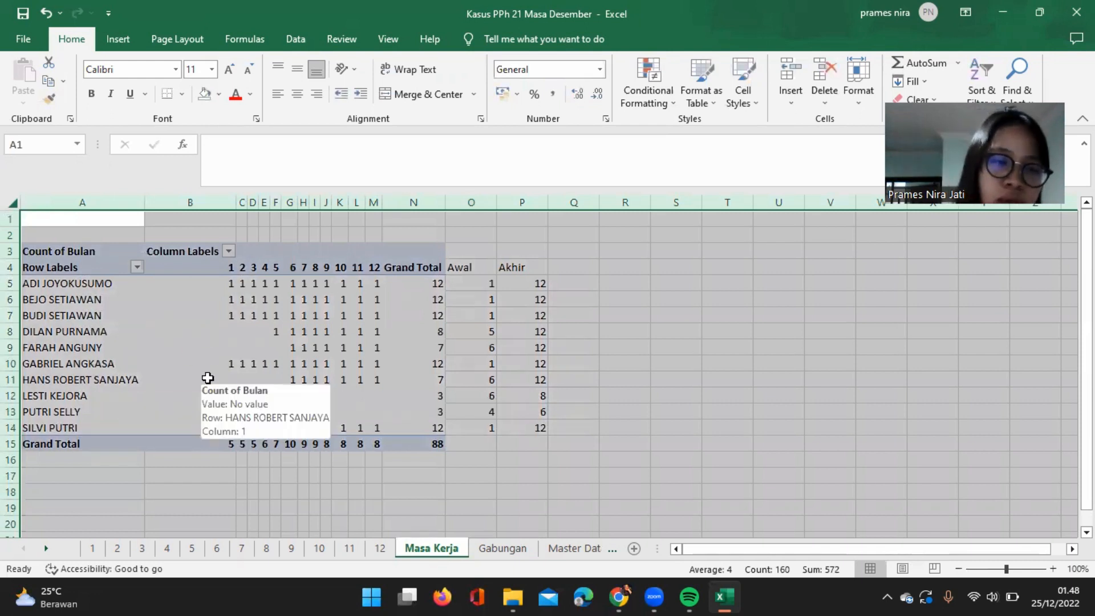
key("ctrl+c")
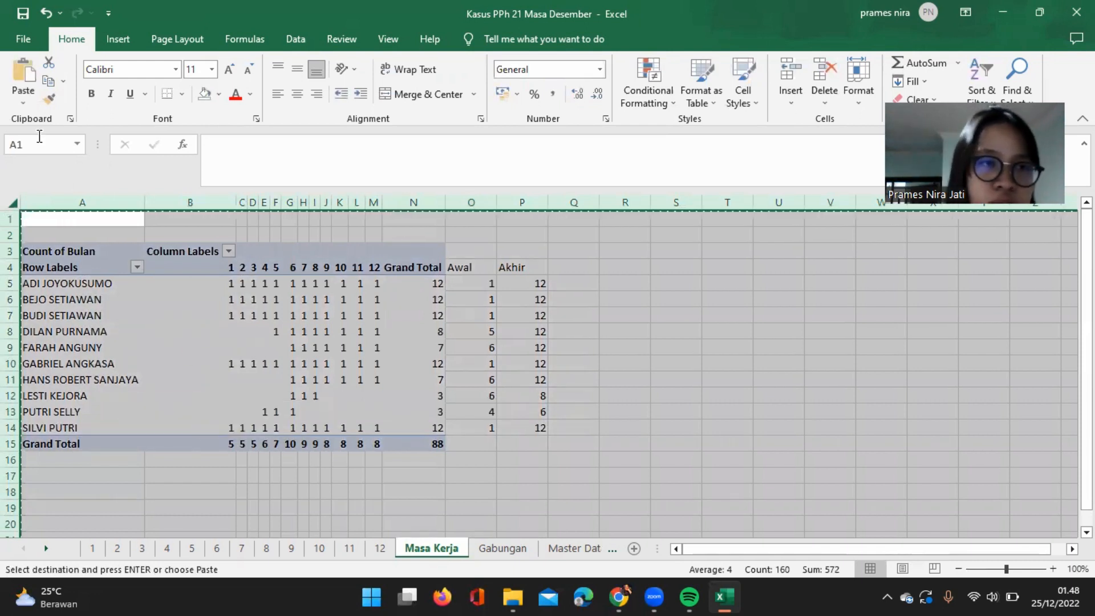
left_click(22, 102)
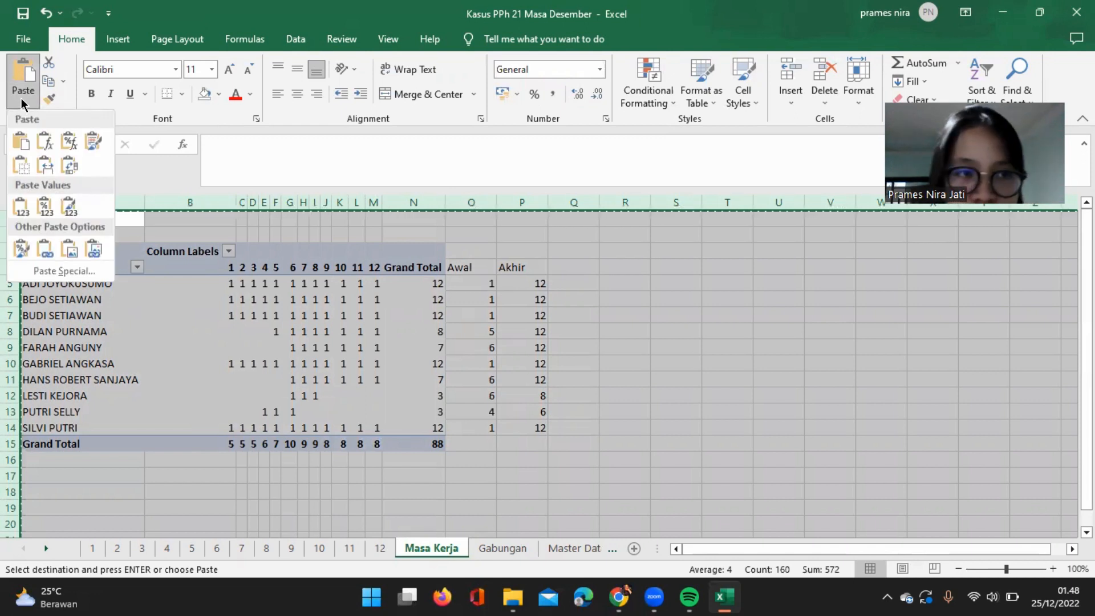
left_click(20, 207)
left_click(427, 330)
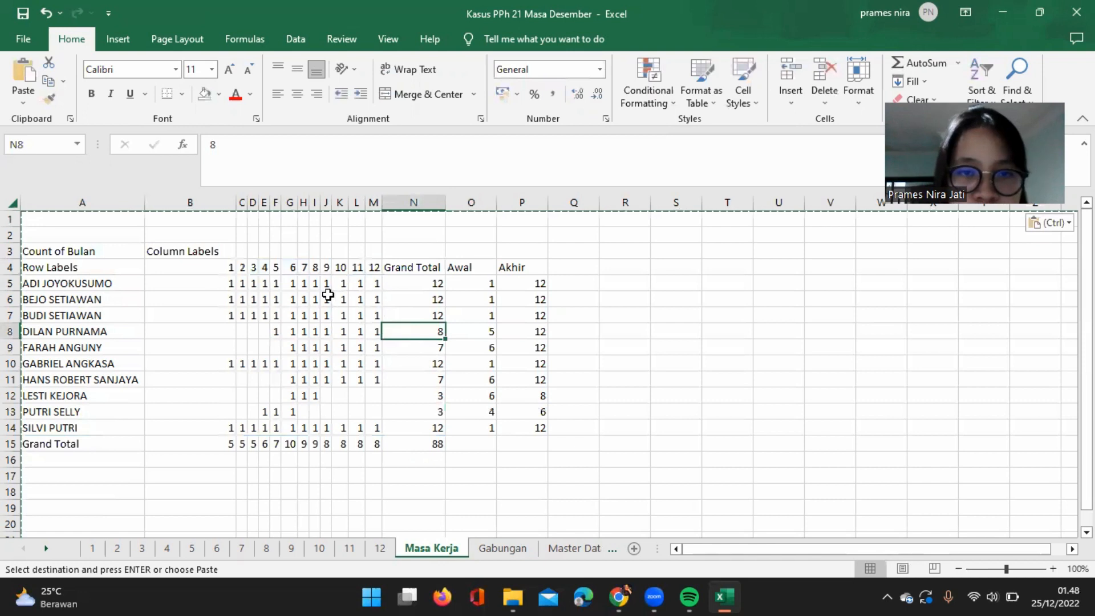
left_click(456, 333)
key("Escape")
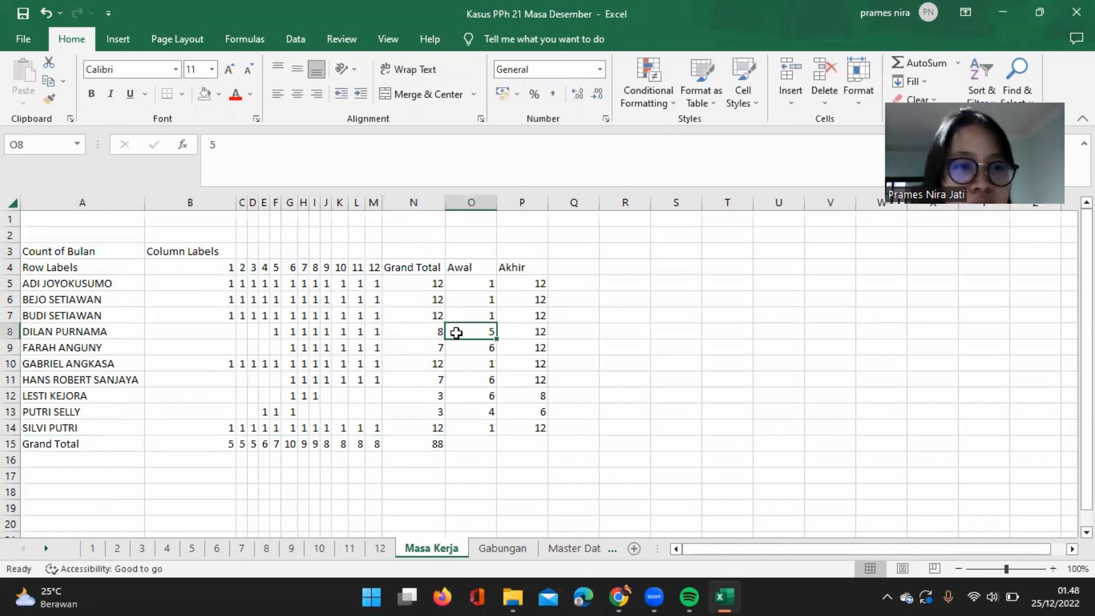
Sort the Masa Kerja table by the Akhir column's cell values from smallest to largest.
left_click(89, 268)
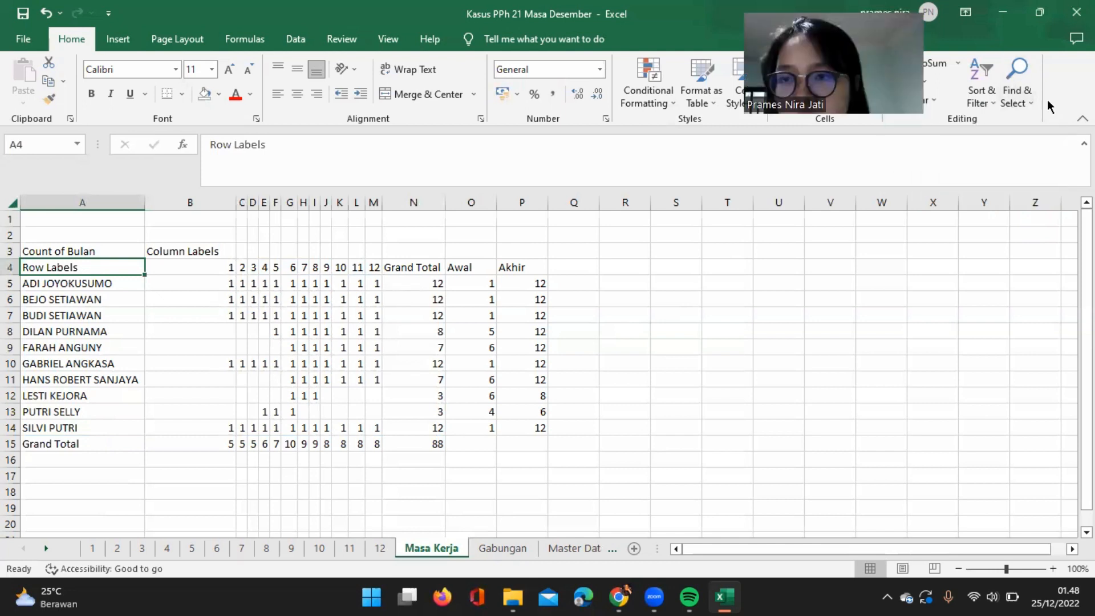
left_click(978, 105)
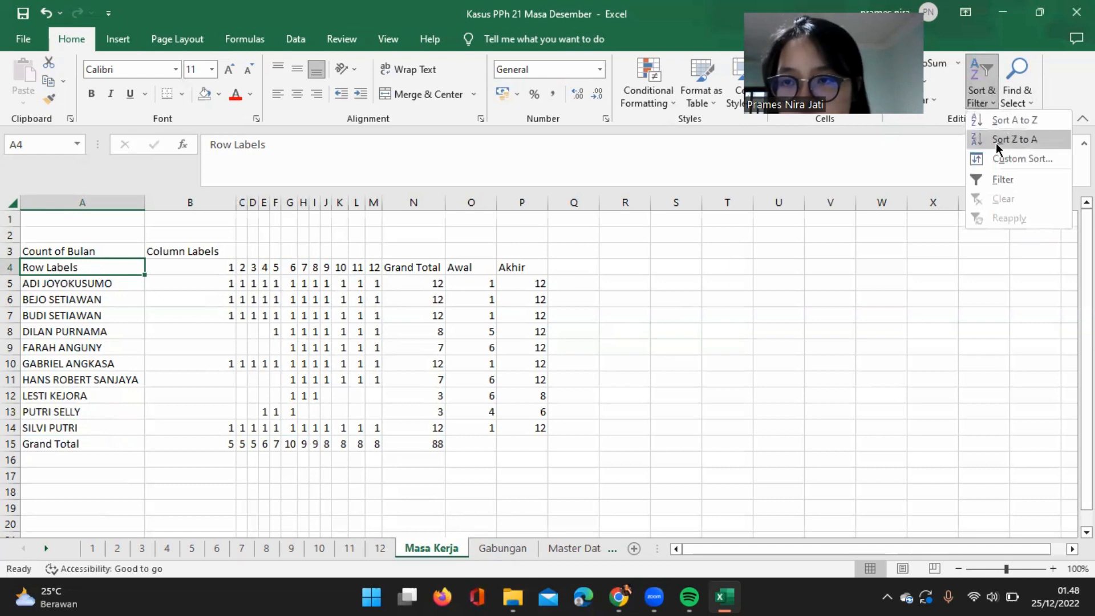
left_click(1002, 159)
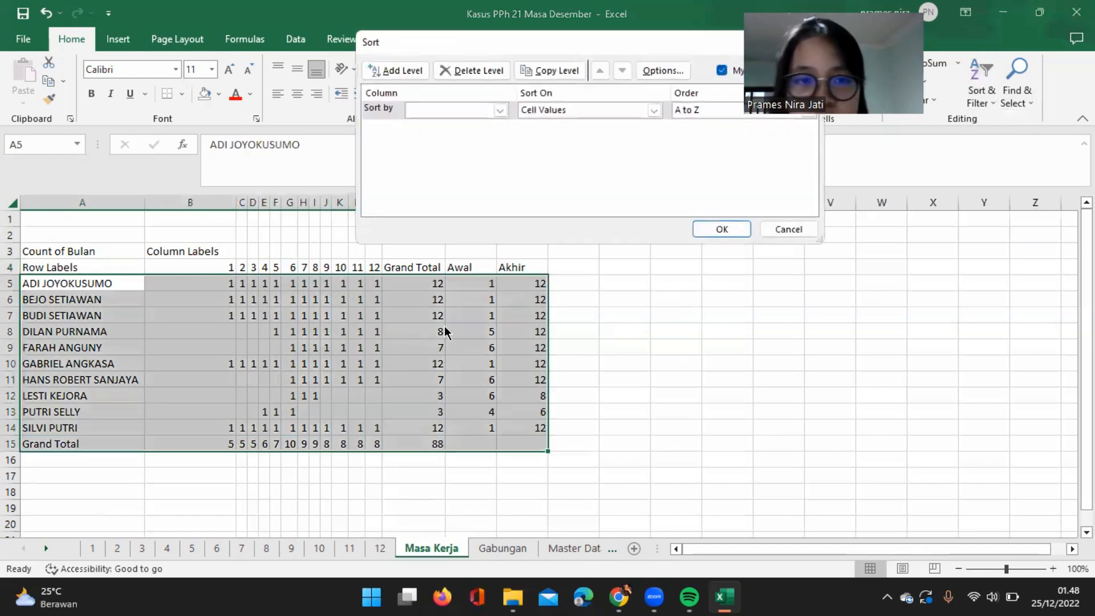
left_click(501, 110)
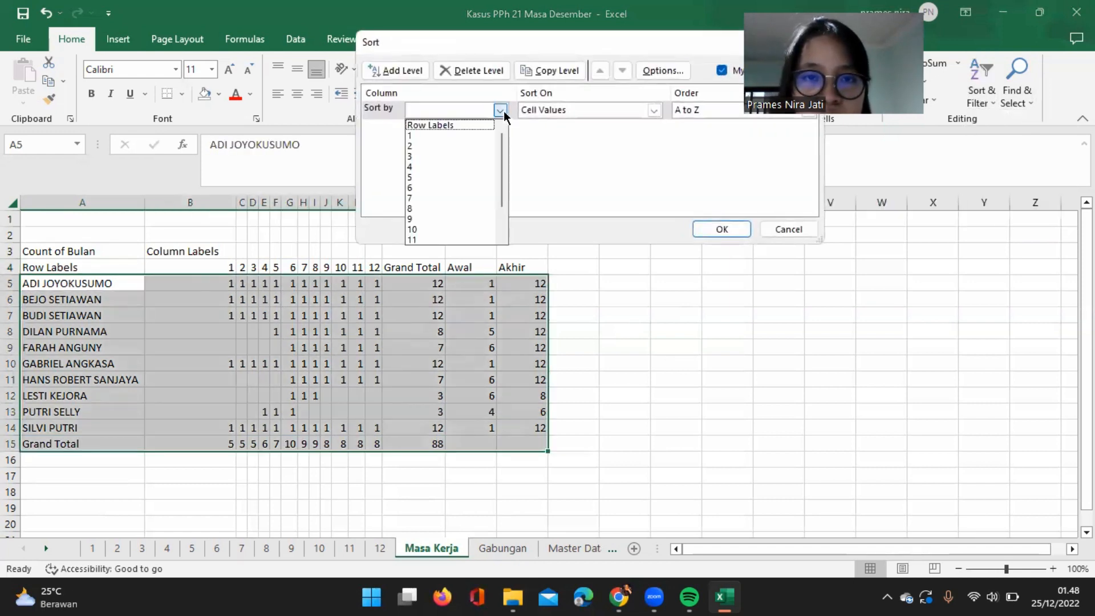
scroll(463, 153, "down", 2)
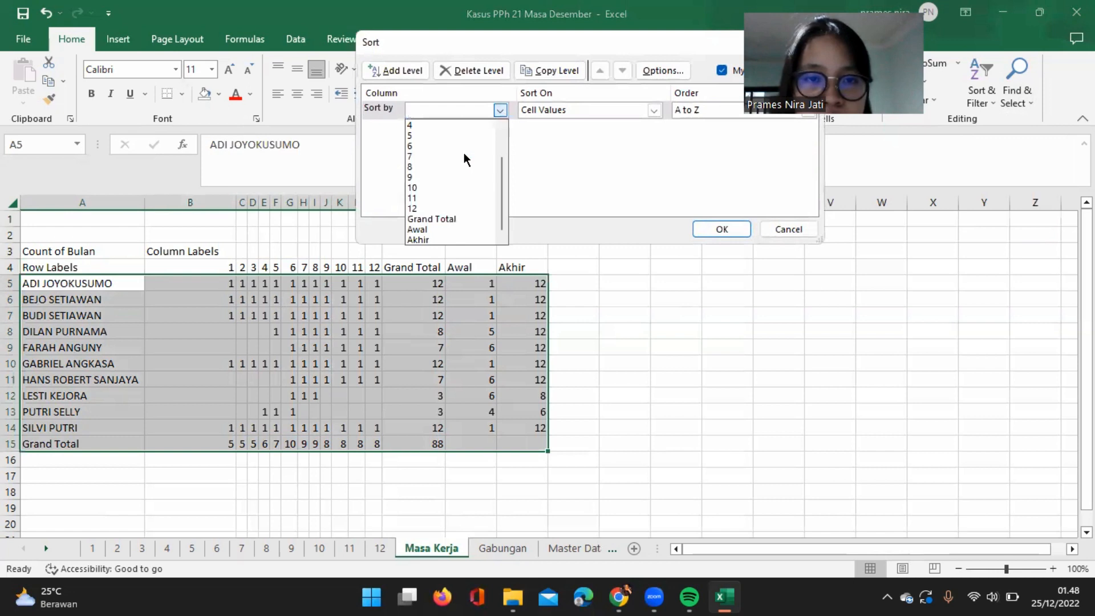
left_click(451, 239)
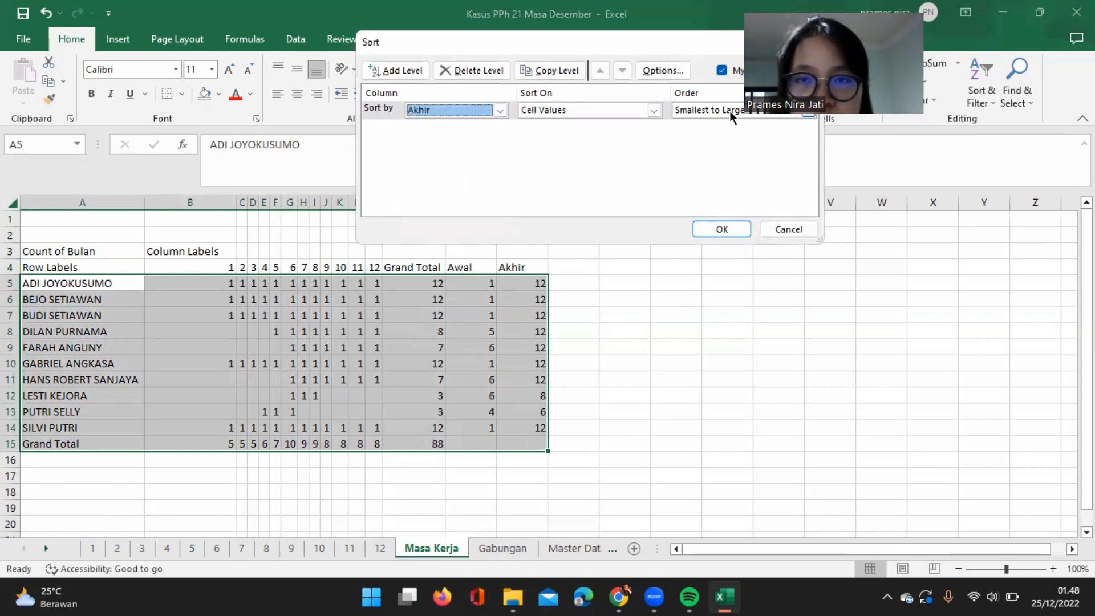
left_click(718, 229)
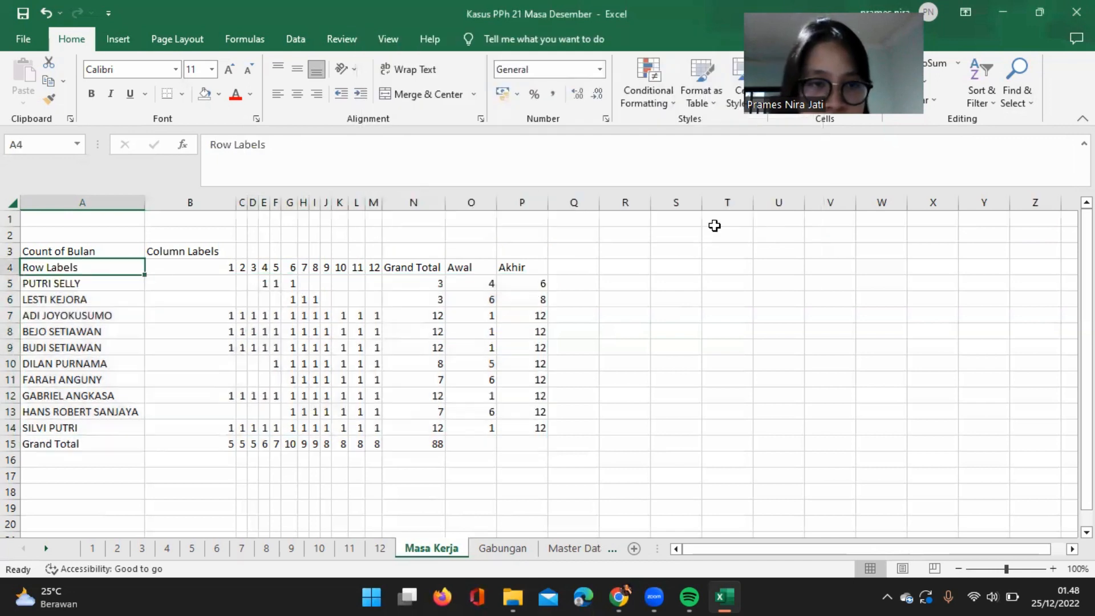
left_click(463, 348)
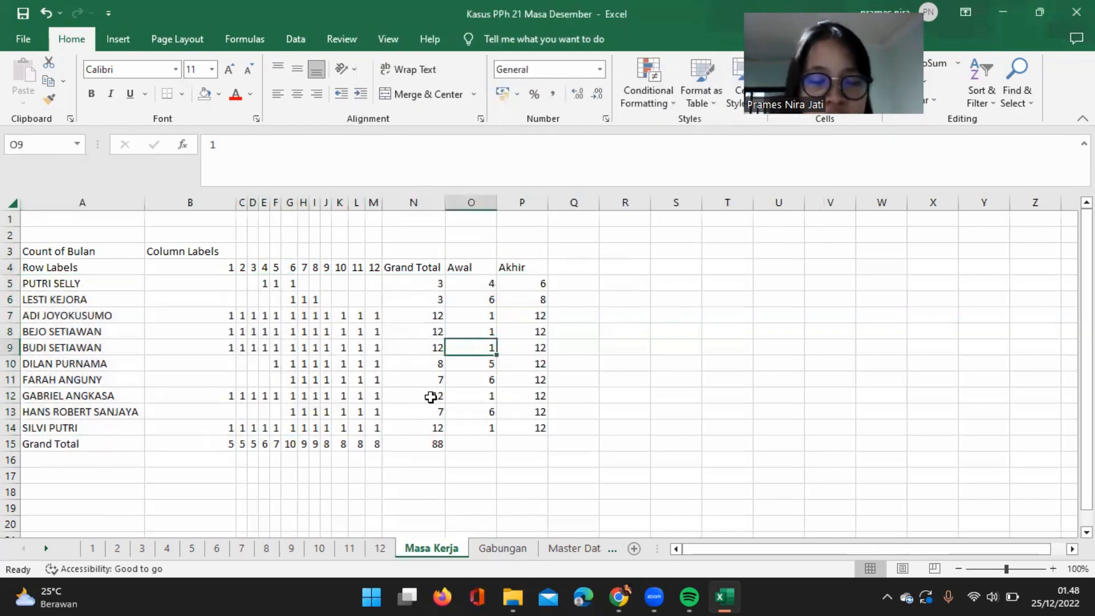
Create a PivotTable on a new worksheet from the Gabungan data range A5:R93.
left_click(511, 549)
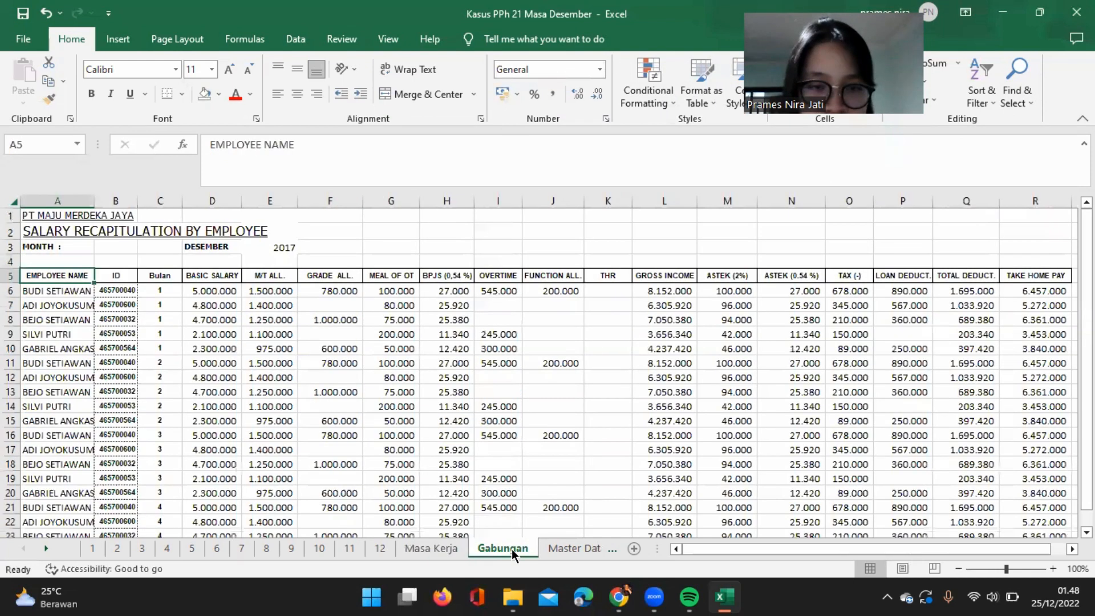
left_click(126, 39)
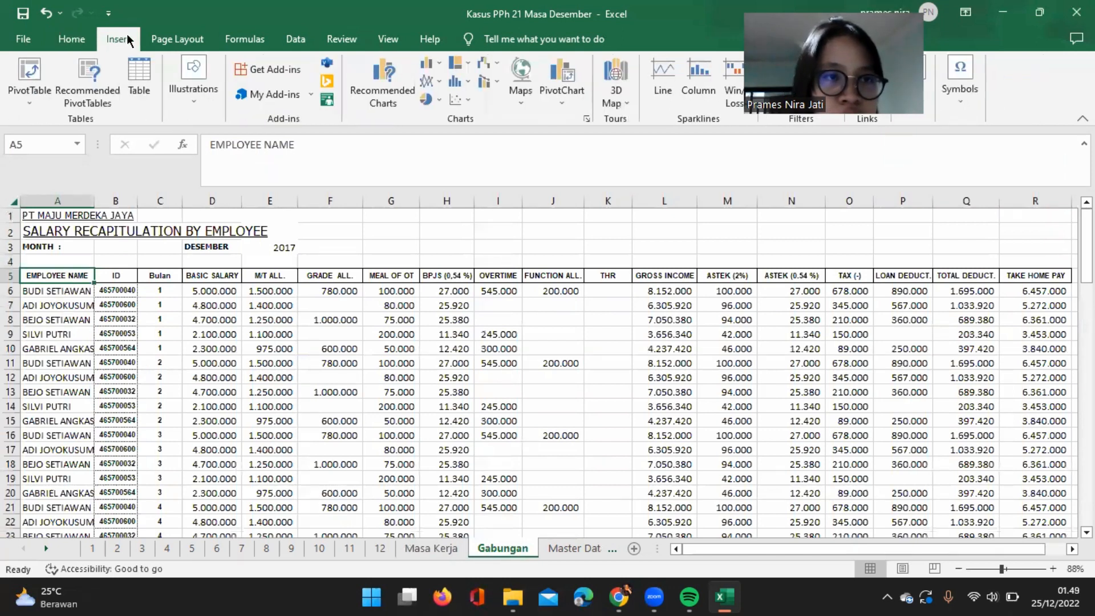
left_click(42, 72)
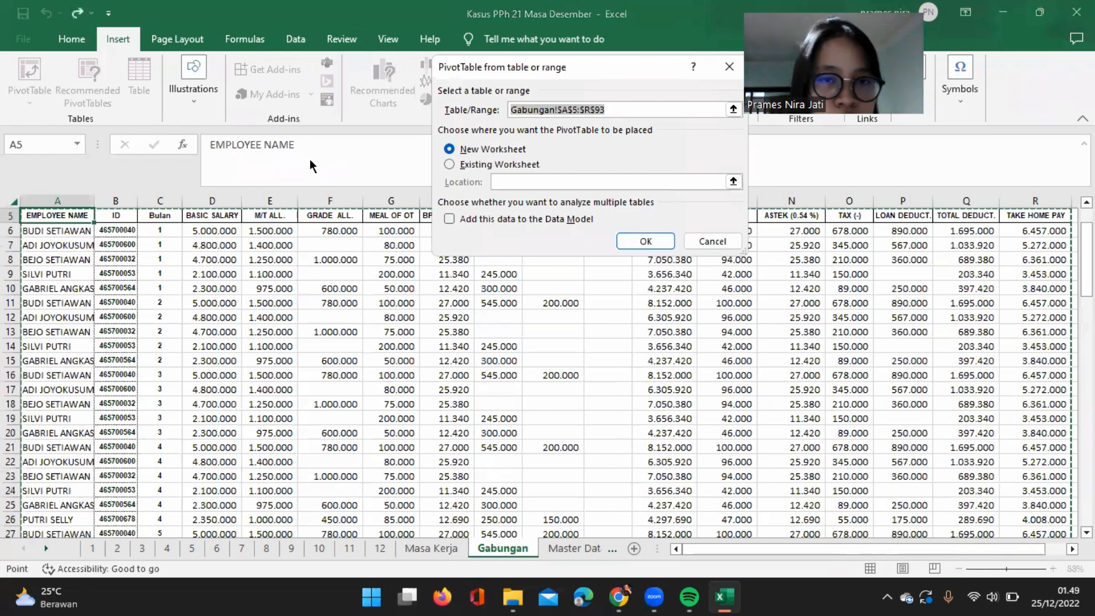
left_click(639, 241)
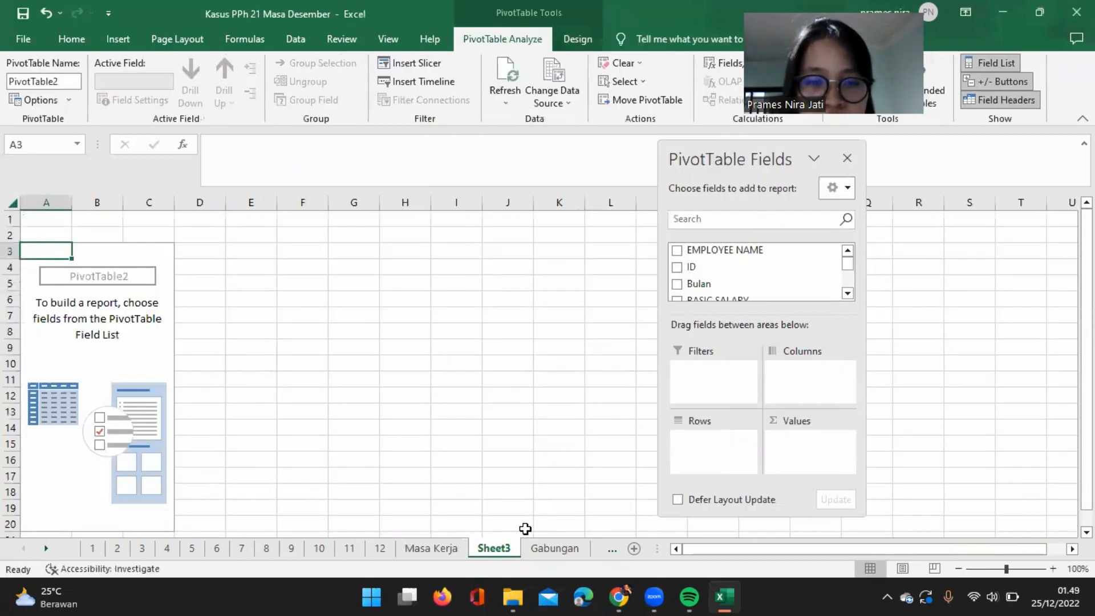
Rename the new PivotTable sheet as Penghasilan.
right_click(494, 550)
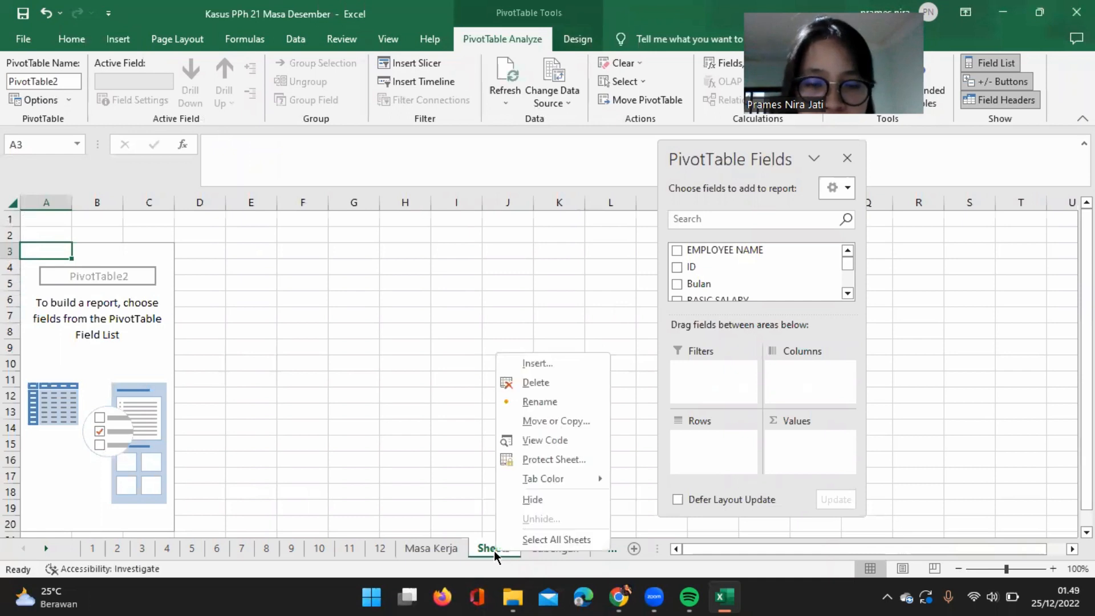
left_click(539, 402)
type("Penghasilan")
key("Return")
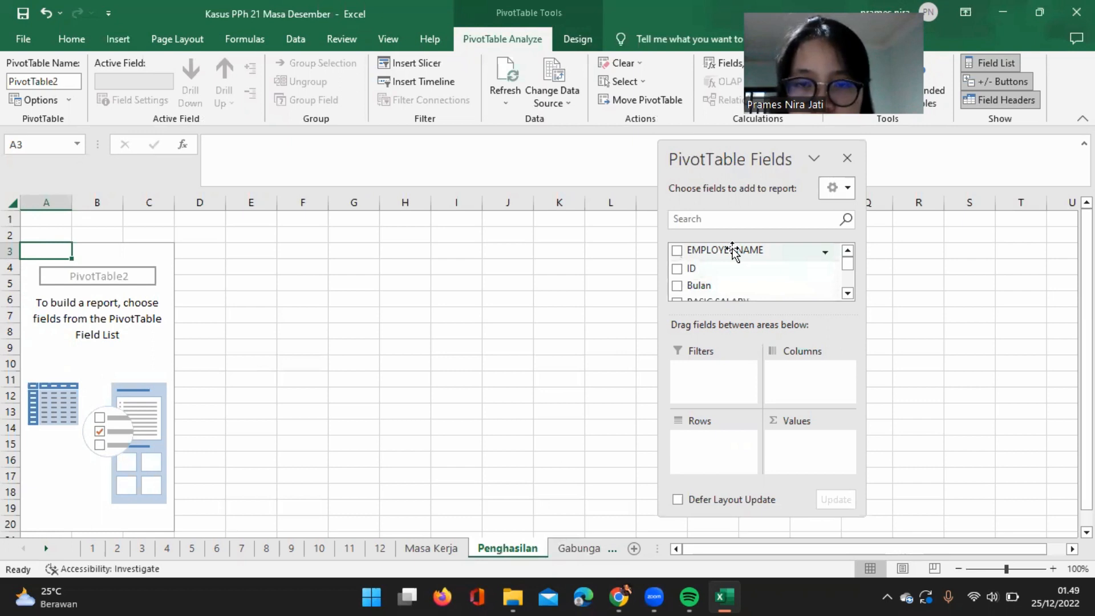
Lay out the PivotTable with EMPLOYEE NAME as rows and BASIC SALARY, M/T ALL. and GRADE ALL. as summed values.
left_click_drag(733, 251, 717, 439)
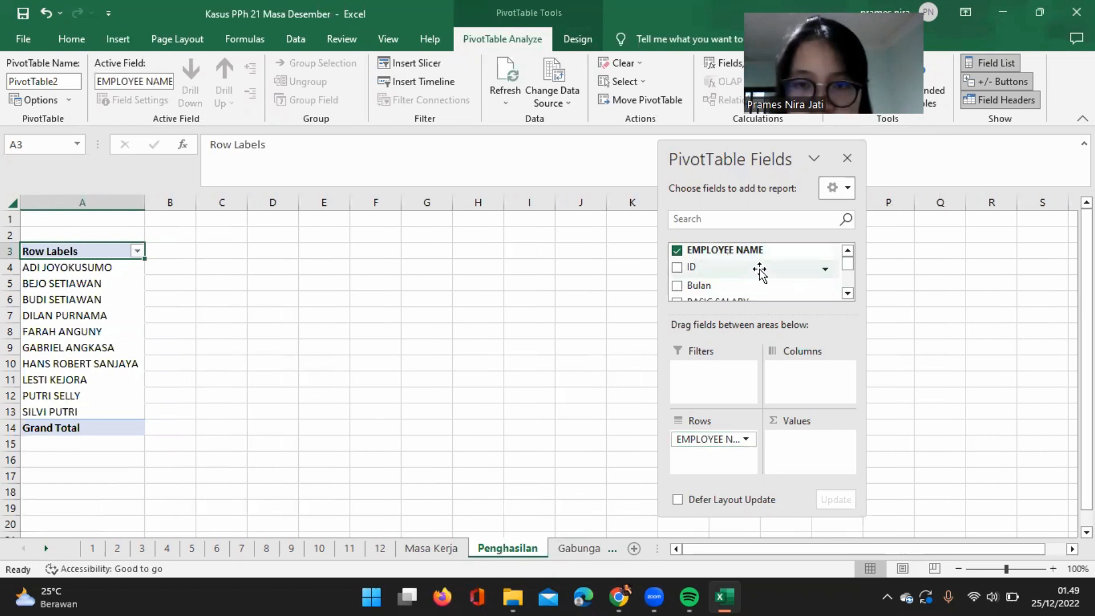
left_click(849, 293)
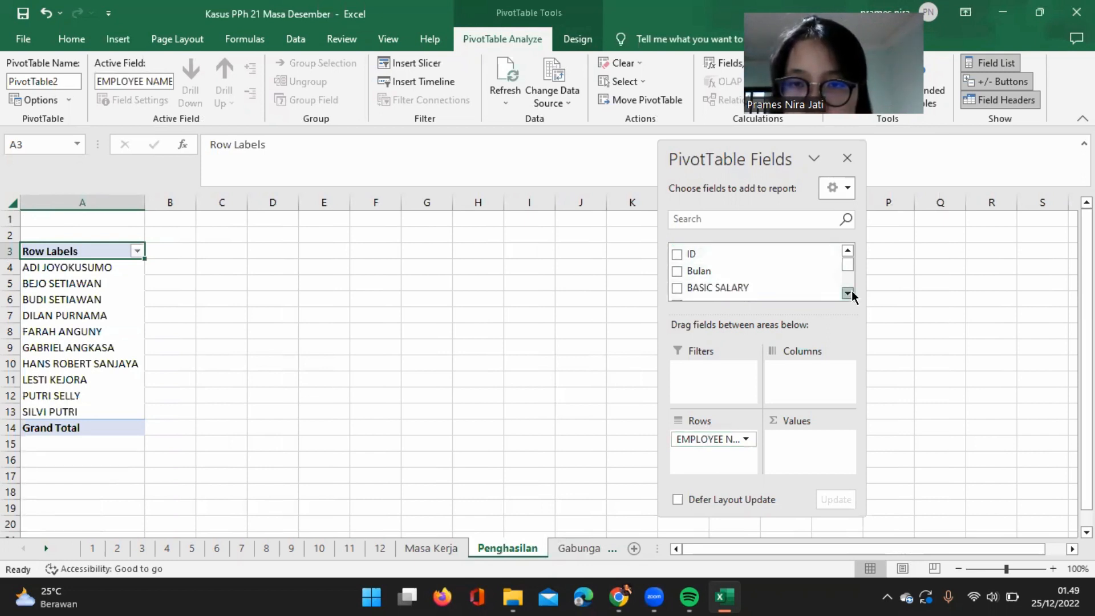
left_click_drag(735, 289, 816, 443)
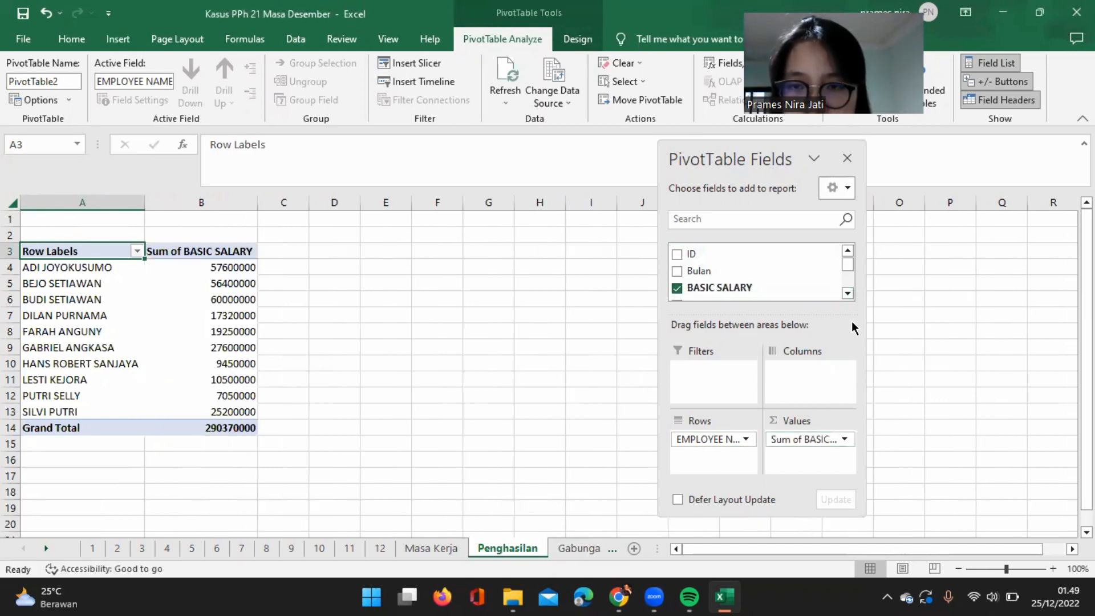
left_click(847, 294)
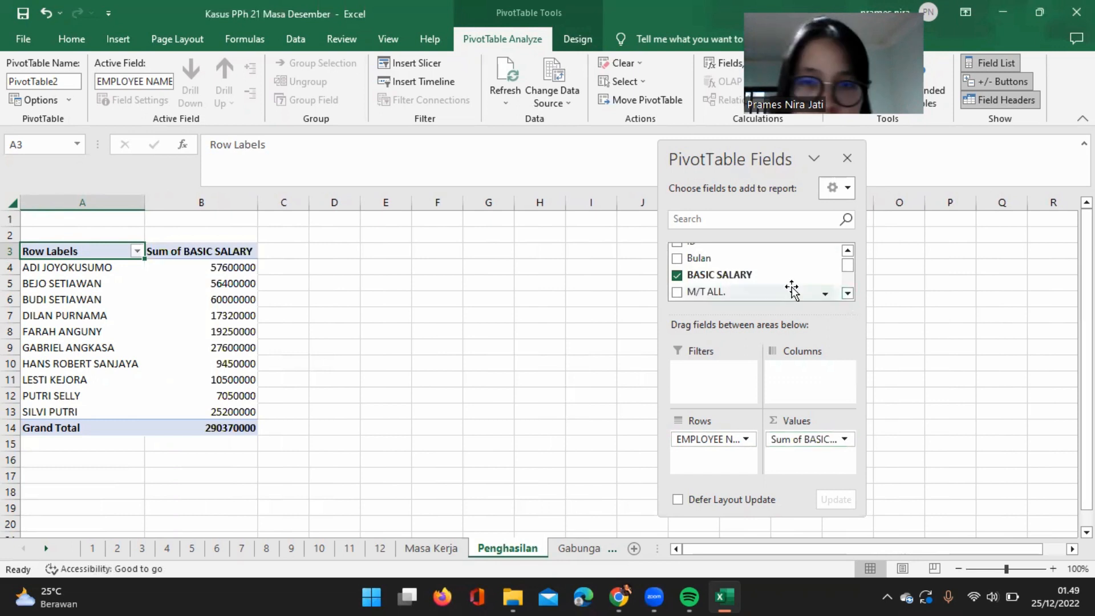
left_click_drag(723, 290, 824, 457)
left_click(848, 293)
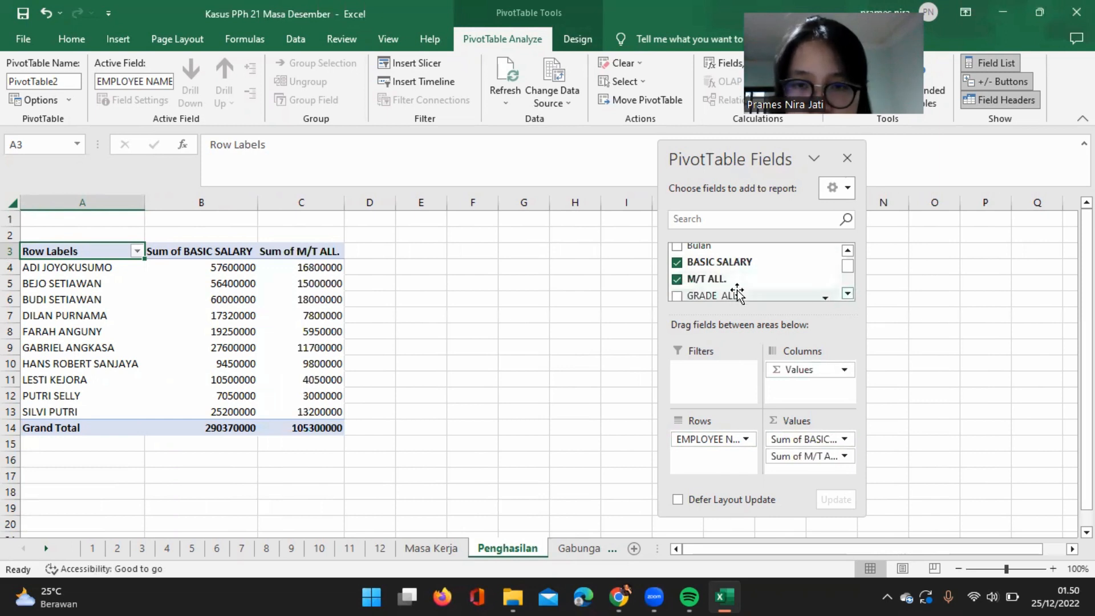
left_click_drag(733, 294, 825, 469)
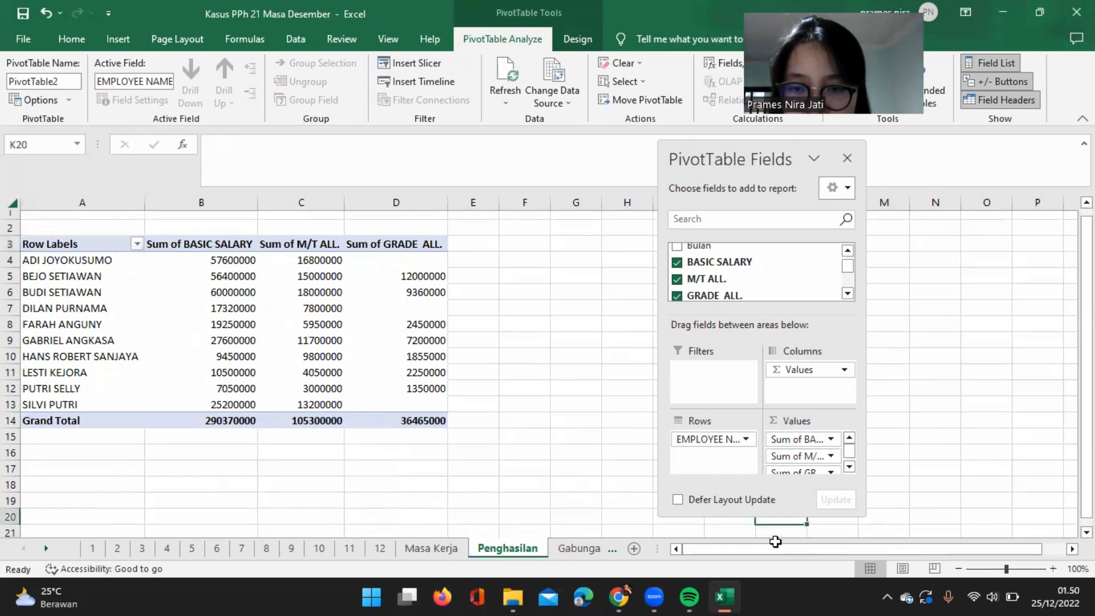
Enlarge the PivotTable field list and add MEAL OF OT, OVERTIME and FUNCTION ALL. to the summed values.
left_click_drag(779, 517, 778, 534)
left_click(414, 266)
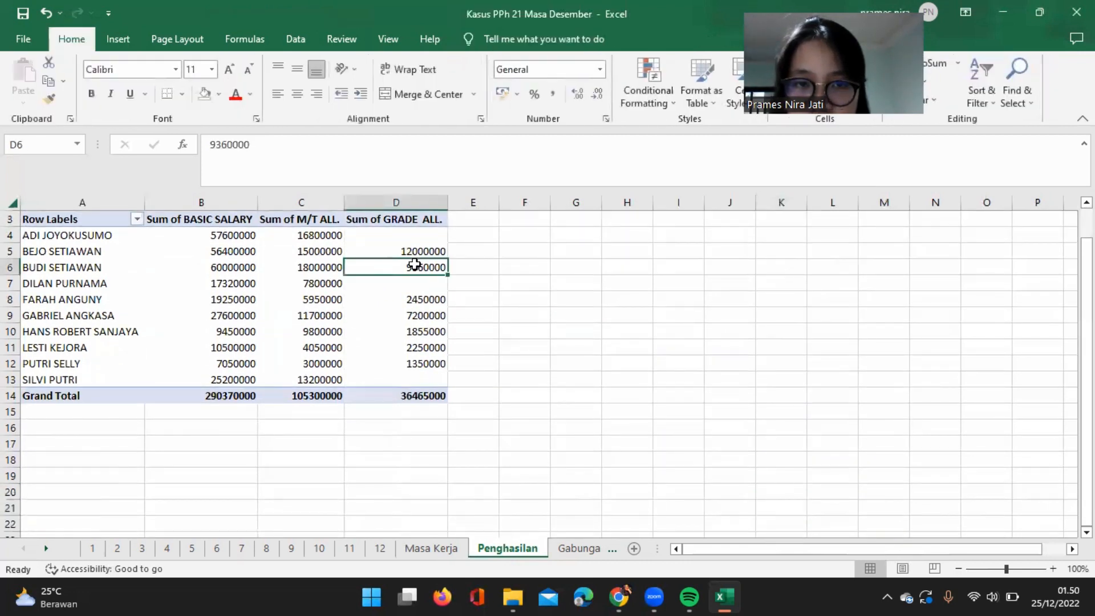
left_click_drag(785, 148, 758, 30)
left_click_drag(769, 399, 769, 539)
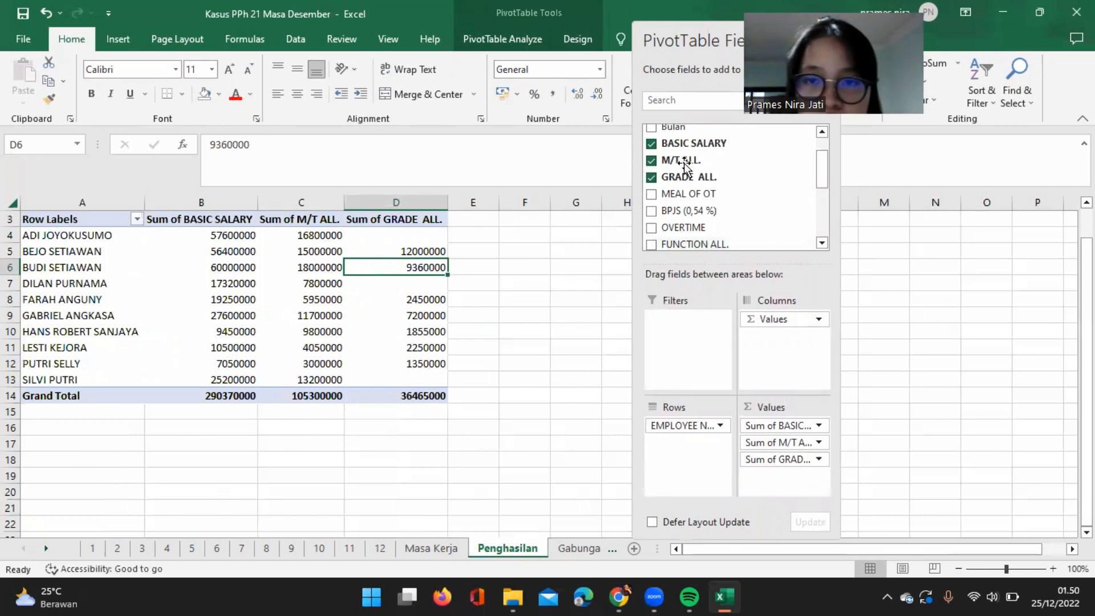
left_click_drag(691, 194, 788, 467)
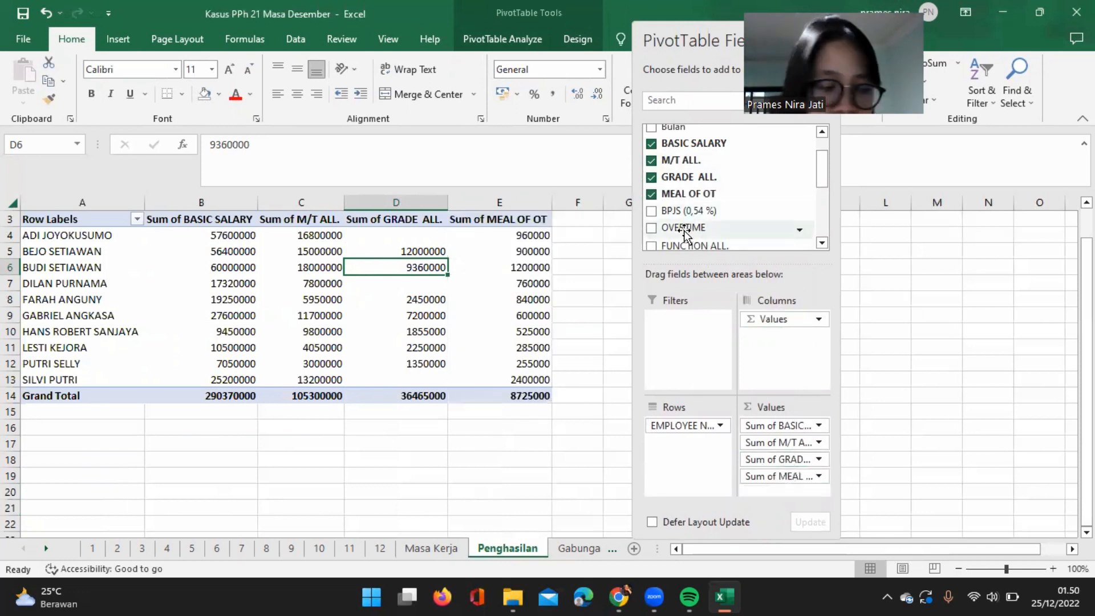
left_click_drag(685, 234, 778, 487)
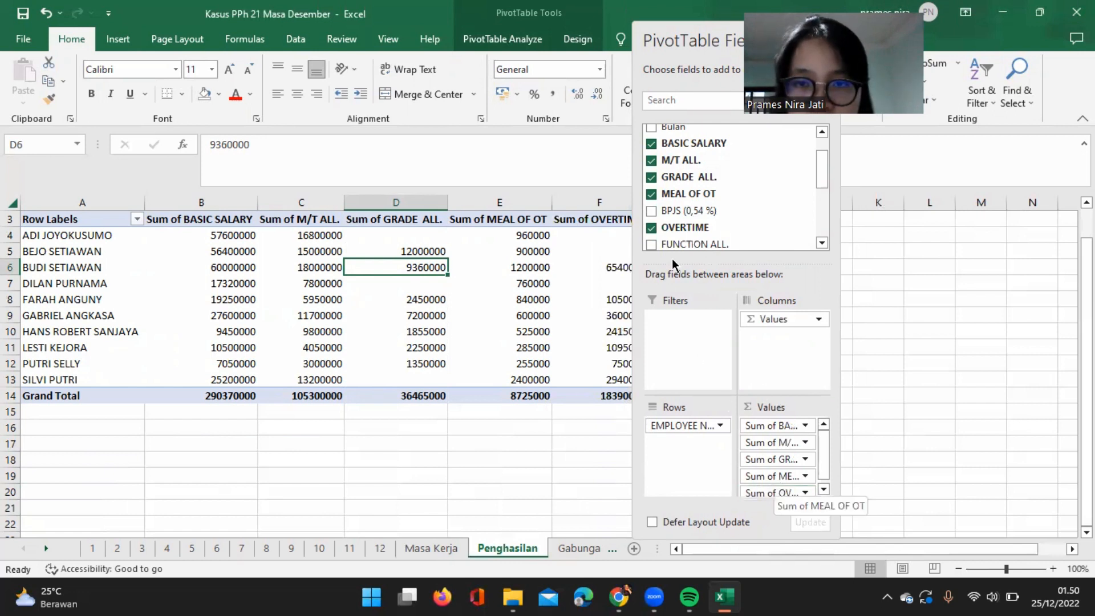
left_click_drag(700, 250, 787, 497)
left_click(823, 489)
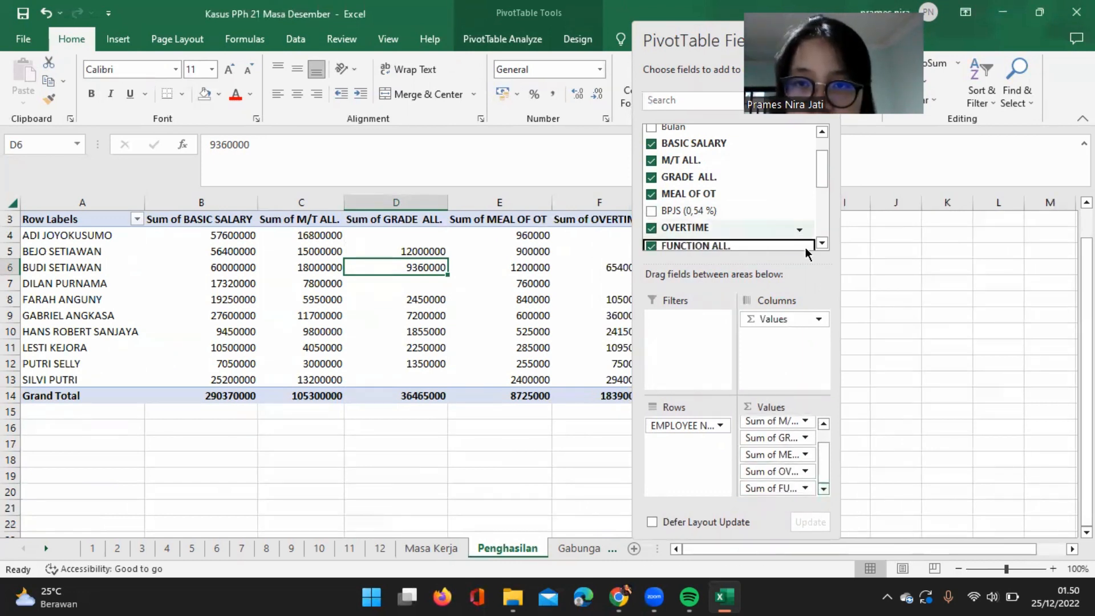
Add BPJS (0,54 %) and THR as summed values after FUNCTION ALL.
left_click_drag(714, 215, 781, 494)
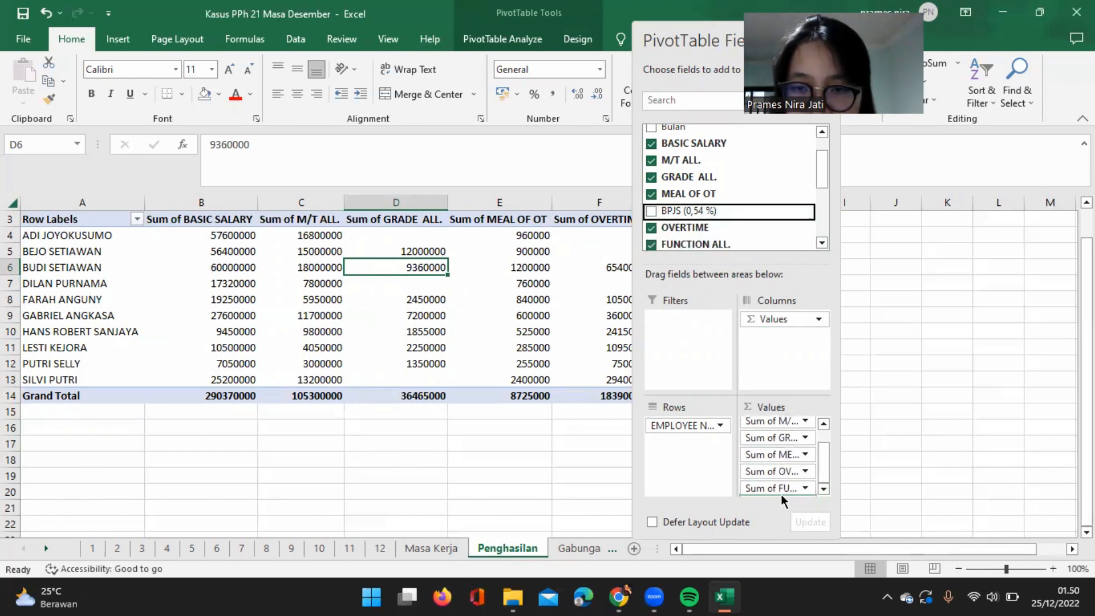
left_click(819, 244)
left_click(819, 243)
left_click(820, 244)
mouse_move(708, 213)
left_mouse_down()
mouse_move(772, 332)
mouse_move(772, 479)
mouse_move(791, 489)
left_mouse_up()
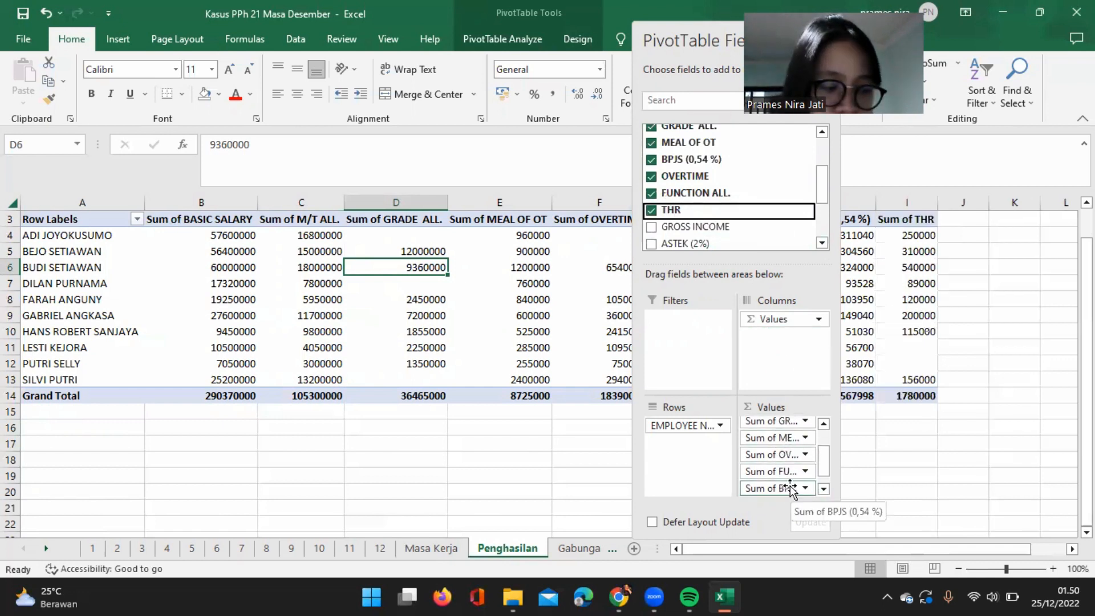
left_click(822, 242)
left_click(824, 488)
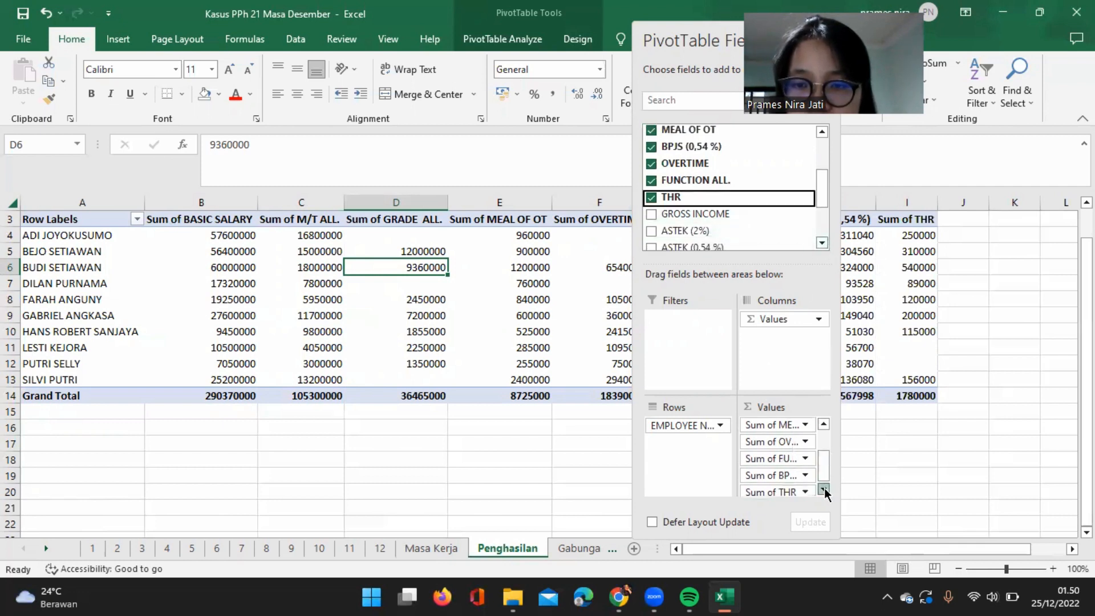
Add ASTEK (2%) and TAX (-) as the last summed values of the PivotTable.
left_click_drag(682, 238, 786, 494)
left_click(824, 488)
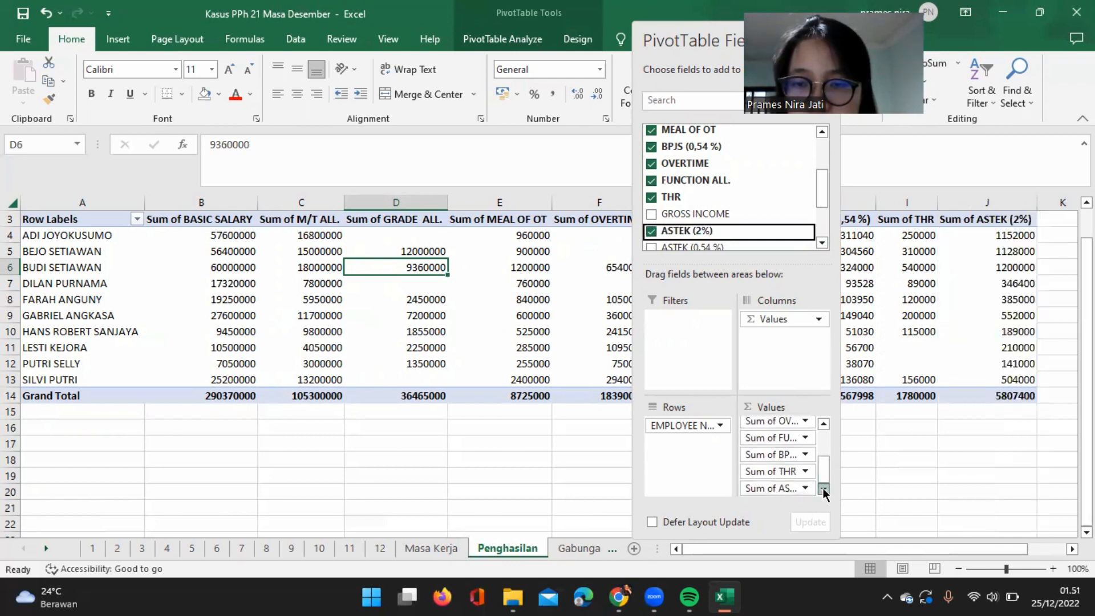
left_click(823, 244)
left_click(823, 245)
left_click_drag(807, 239, 783, 494)
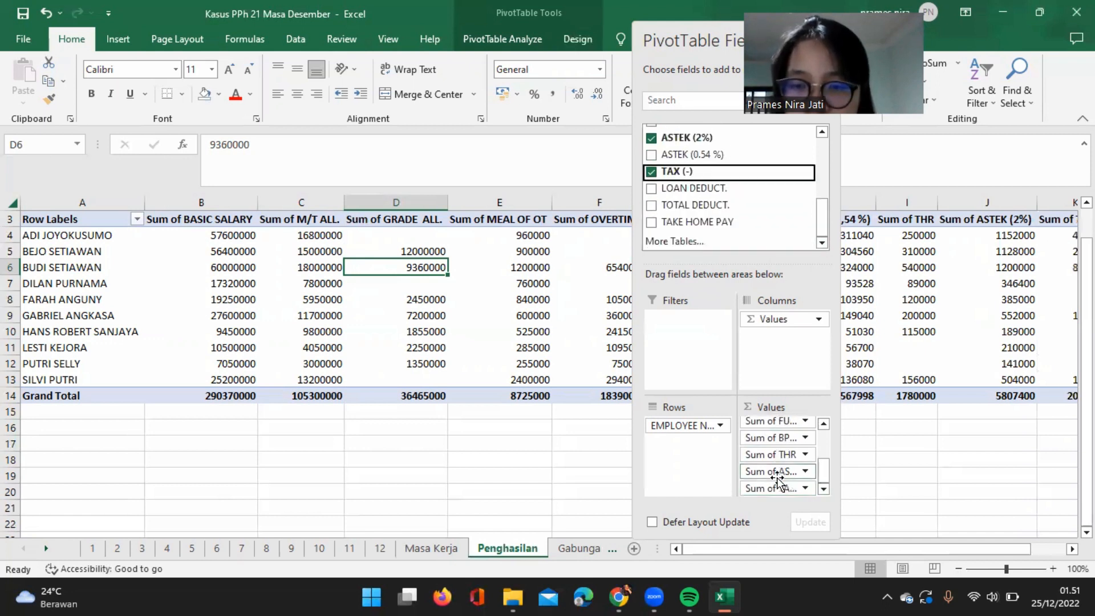
Review the value fields and all summed columns of the Penghasilan PivotTable from BASIC SALARY to TAX (-).
scroll(766, 447, "up", 8)
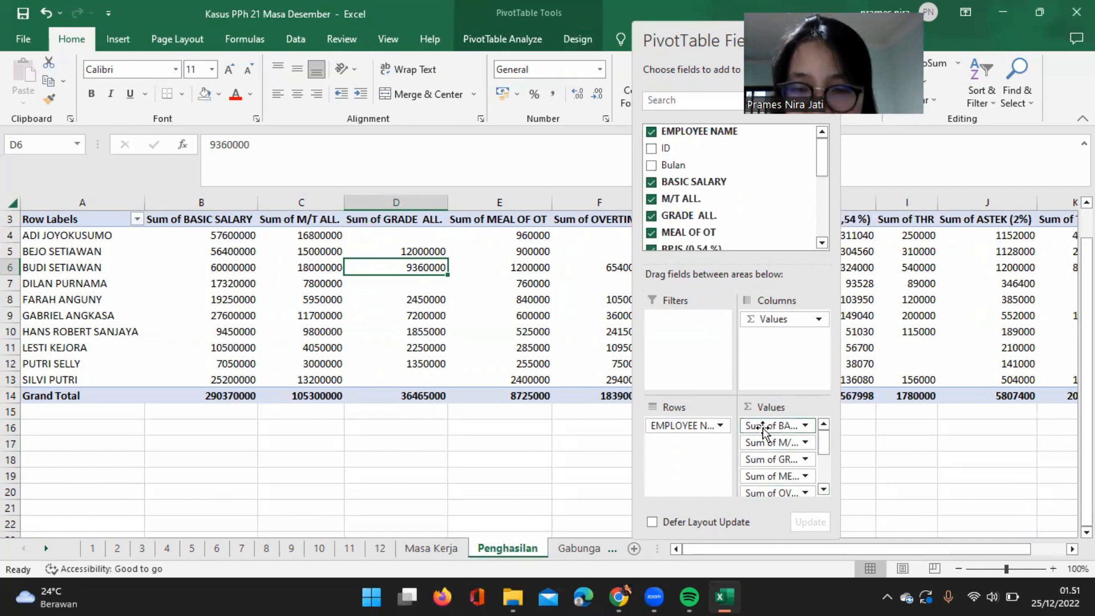
scroll(768, 460, "down", 8)
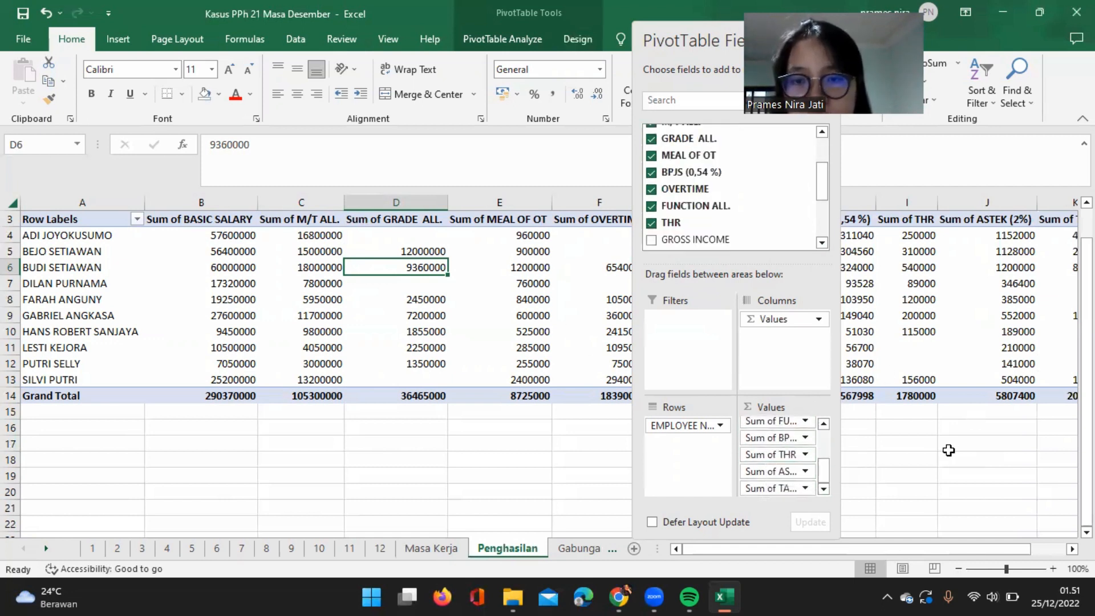
left_click(948, 451)
scroll(457, 420, "up", 1)
scroll(460, 391, "right", 2)
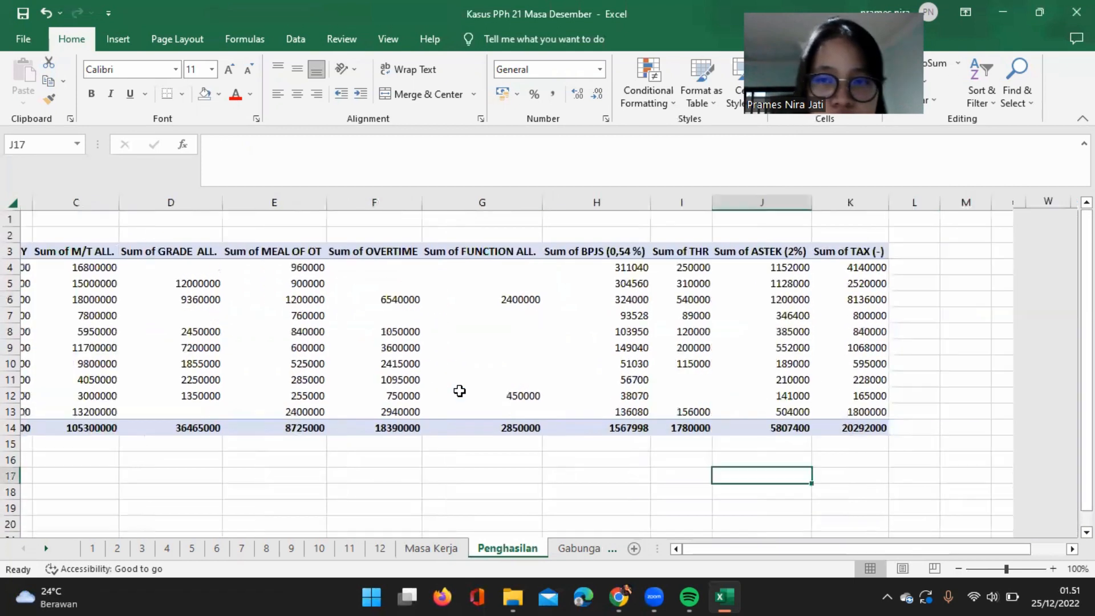
scroll(460, 391, "left", 3)
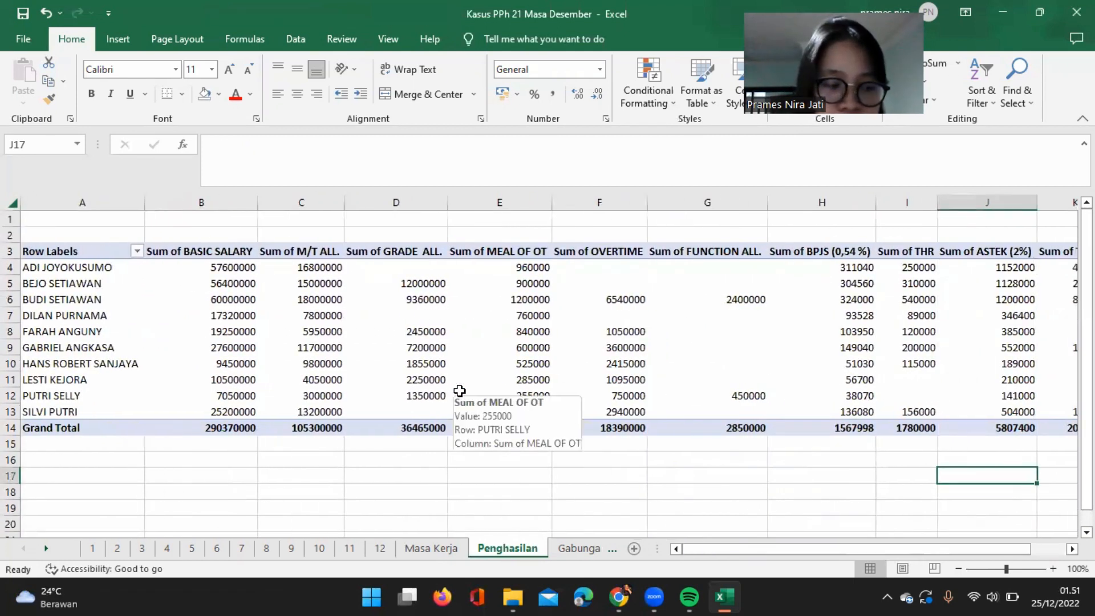
left_click(387, 460)
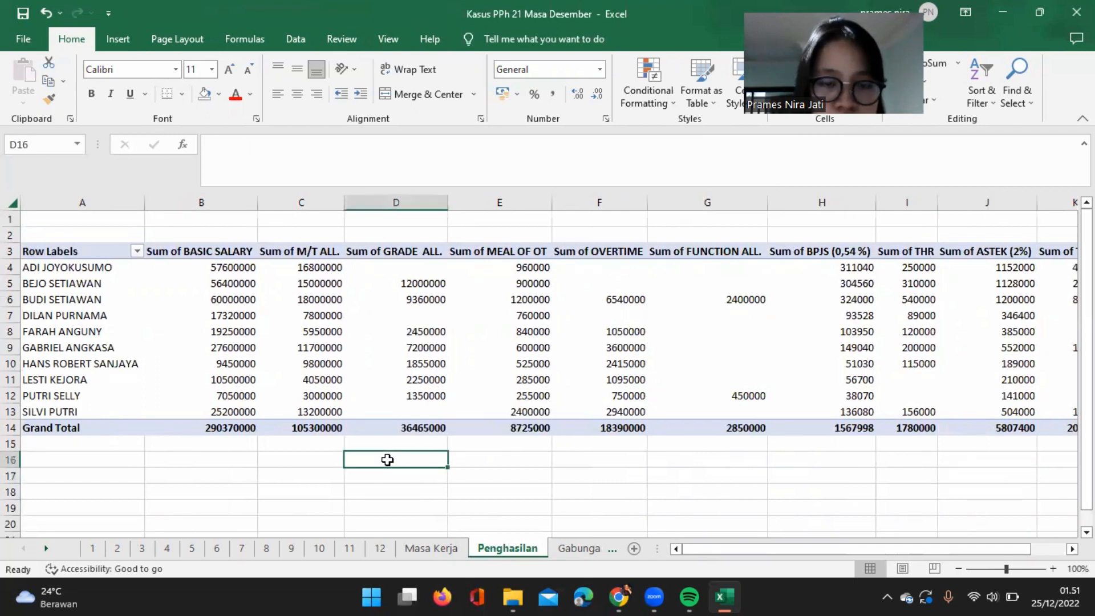
scroll(387, 460, "right", 1)
scroll(387, 460, "left", 2)
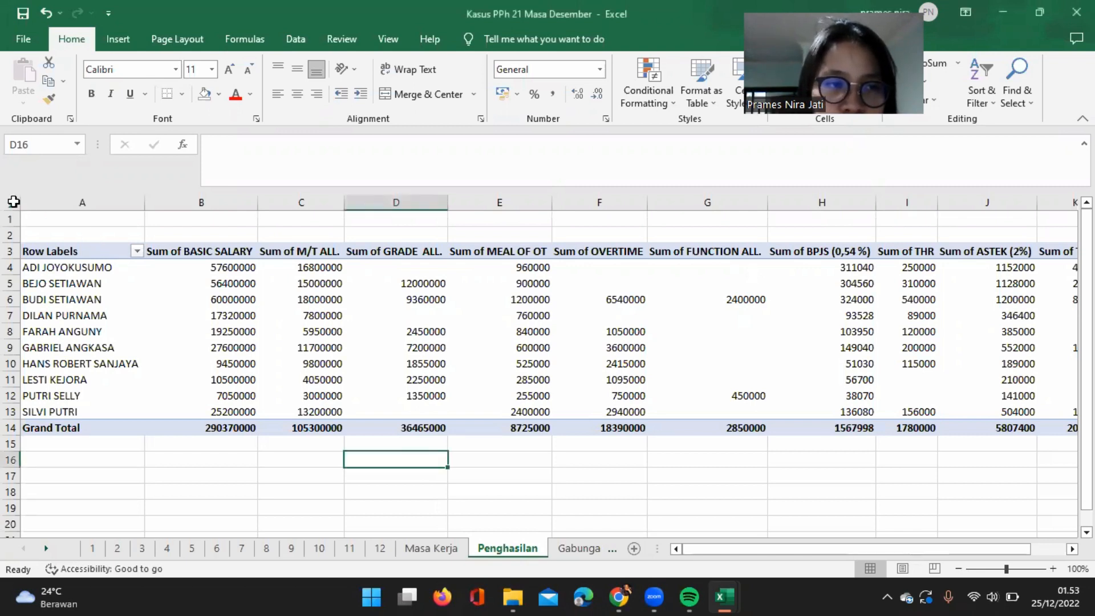
Copy the entire Penghasilan sheet and paste it over itself as values only.
left_click(14, 203)
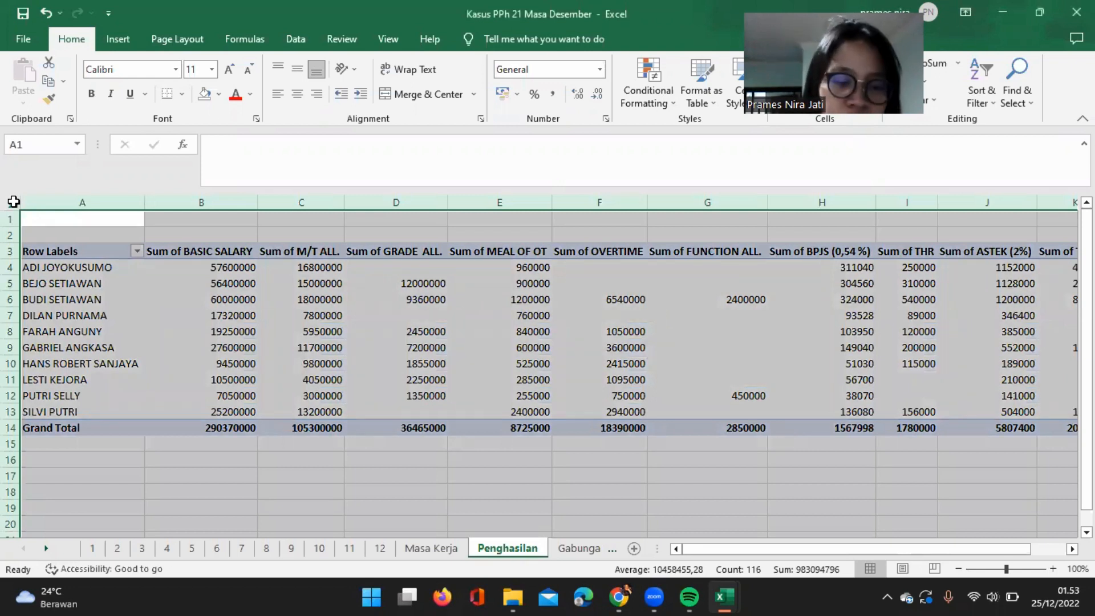
key("ctrl+c")
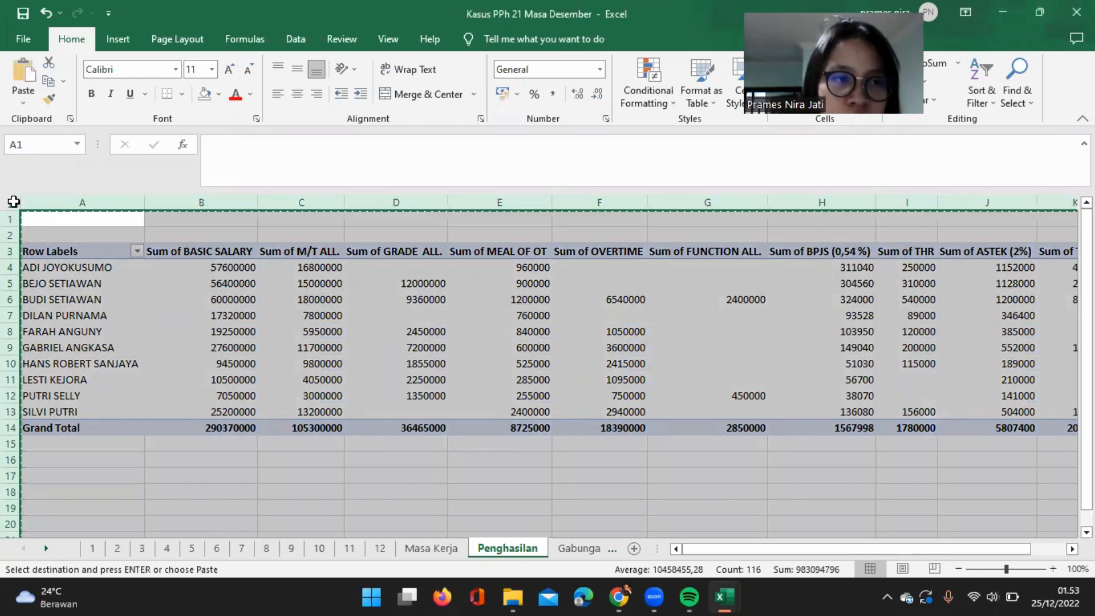
left_click(23, 103)
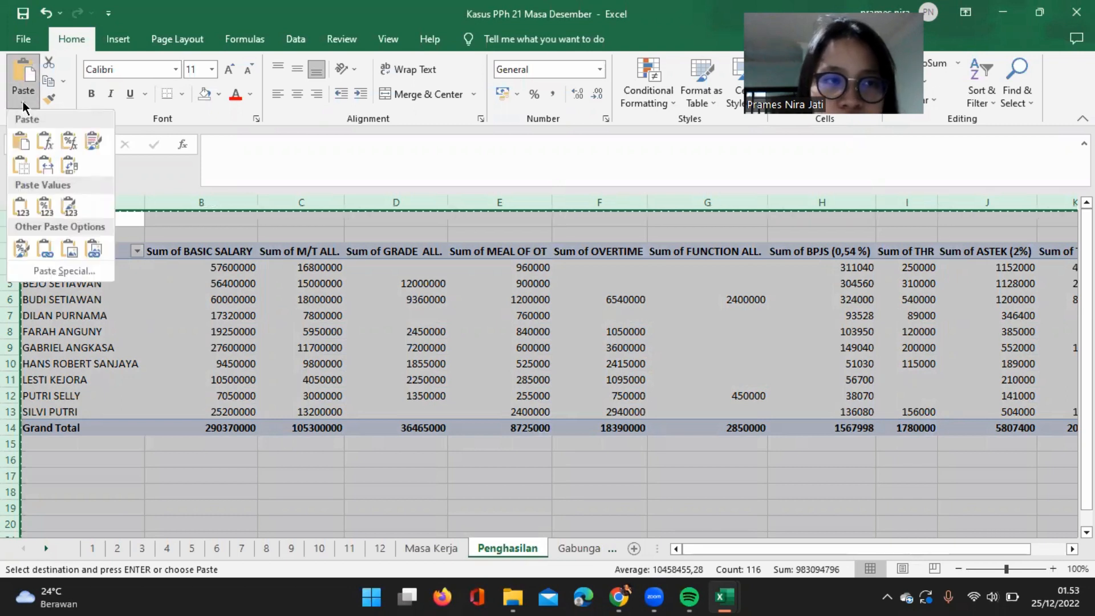
left_click(20, 206)
left_click(275, 346)
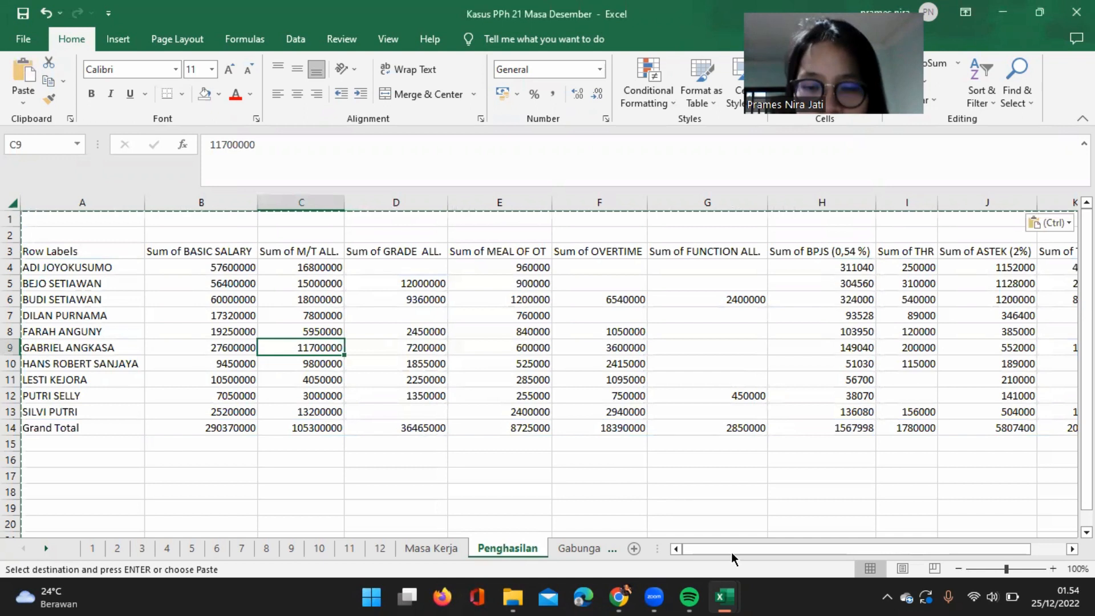
Show the Masa Kerja sheet of the case workbook alongside the BP A1 PPh 21 Masa Desember workbook.
mouse_move(727, 590)
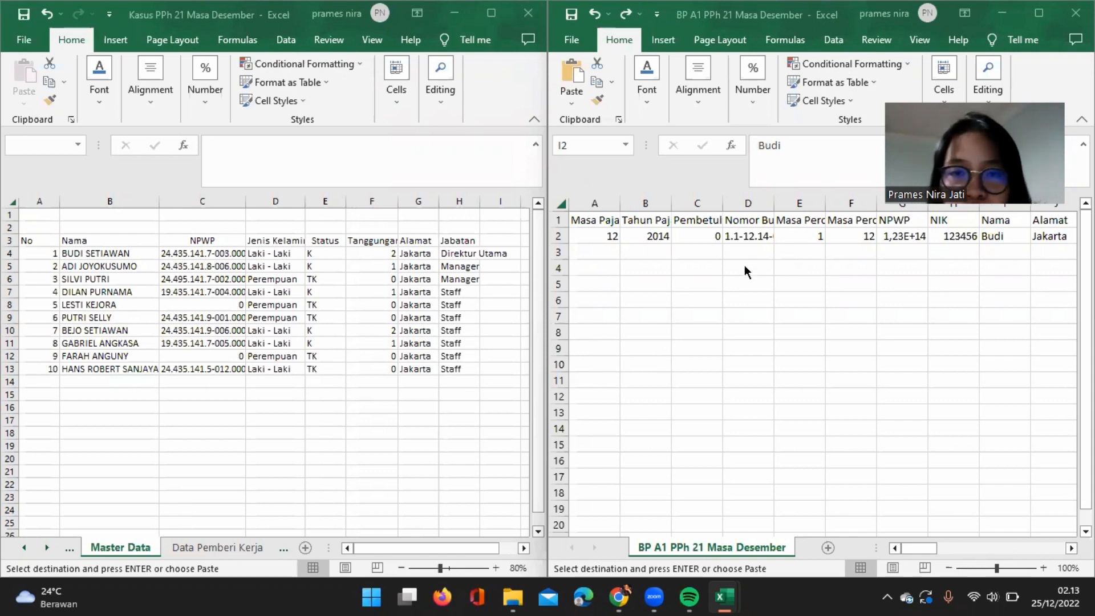
left_click(67, 550)
left_click(68, 550)
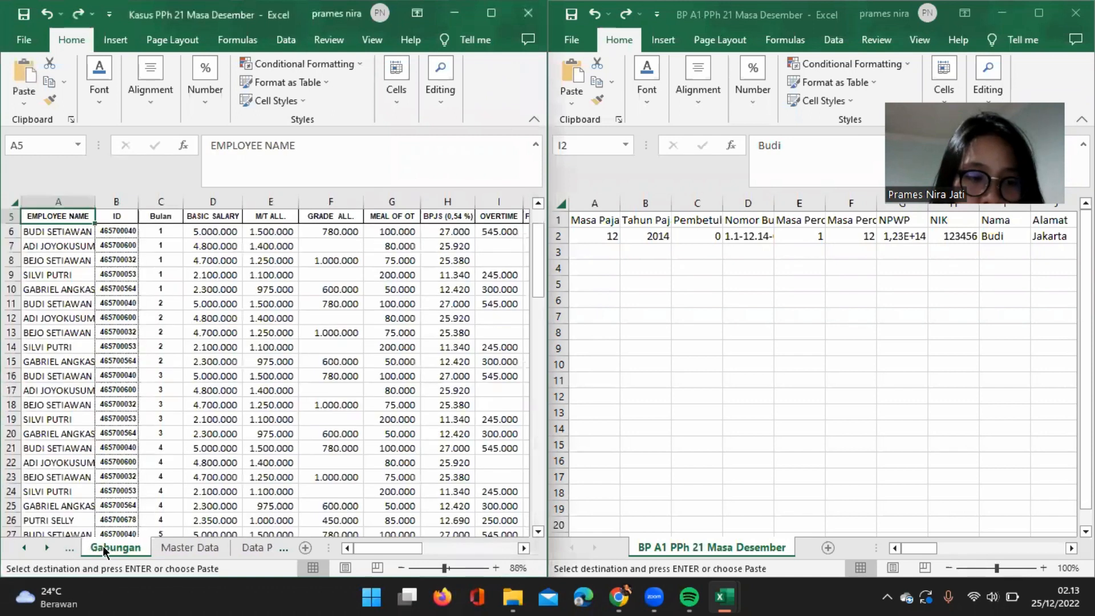
left_click(69, 551)
left_click(68, 551)
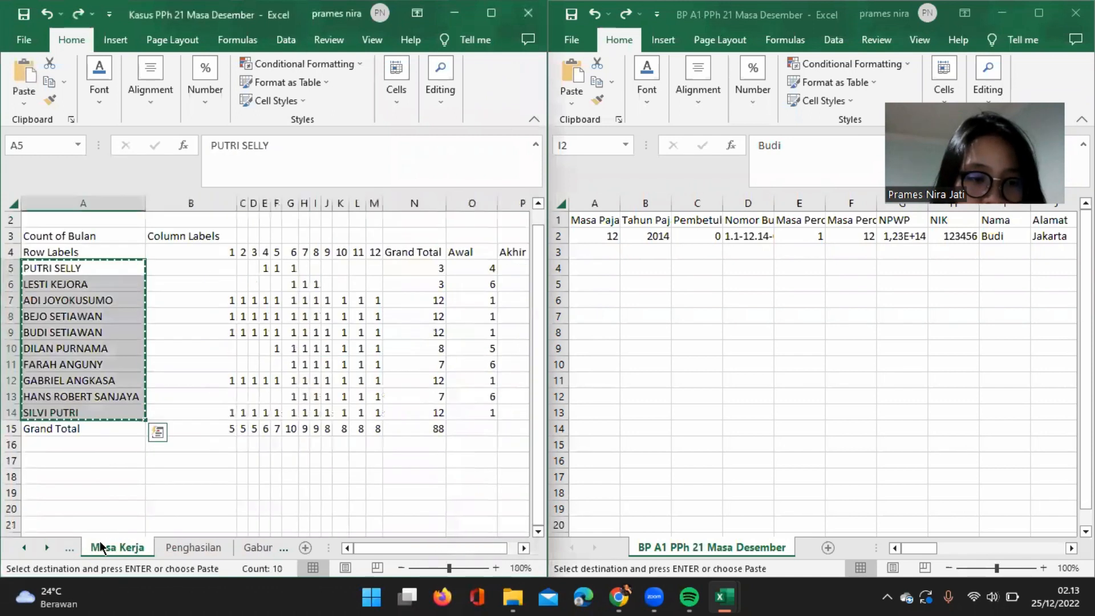
left_click(83, 288)
left_click(63, 263)
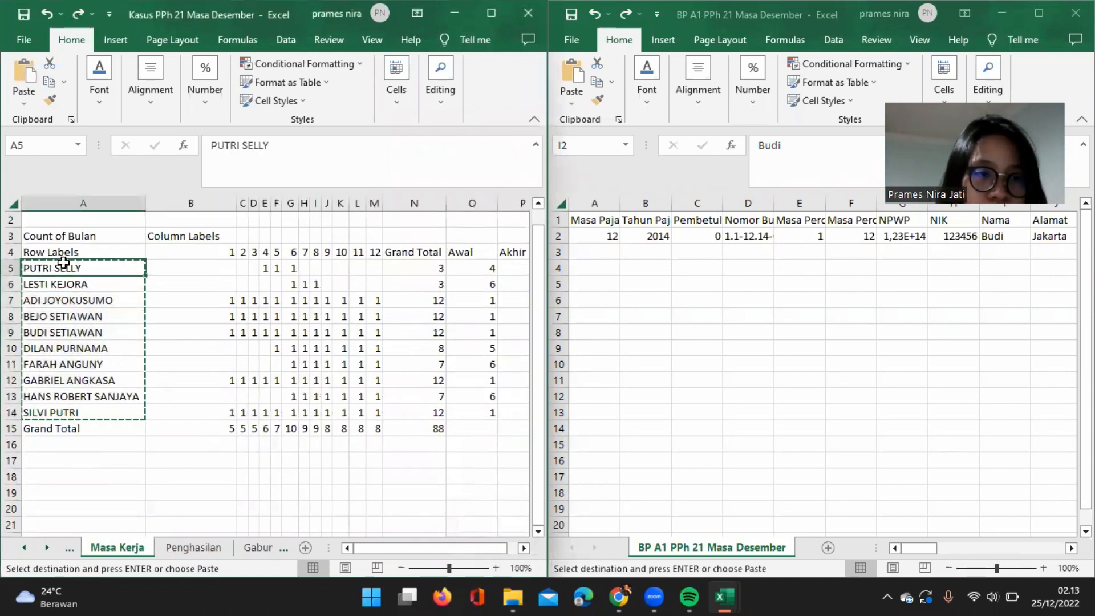
left_click_drag(63, 264, 73, 429)
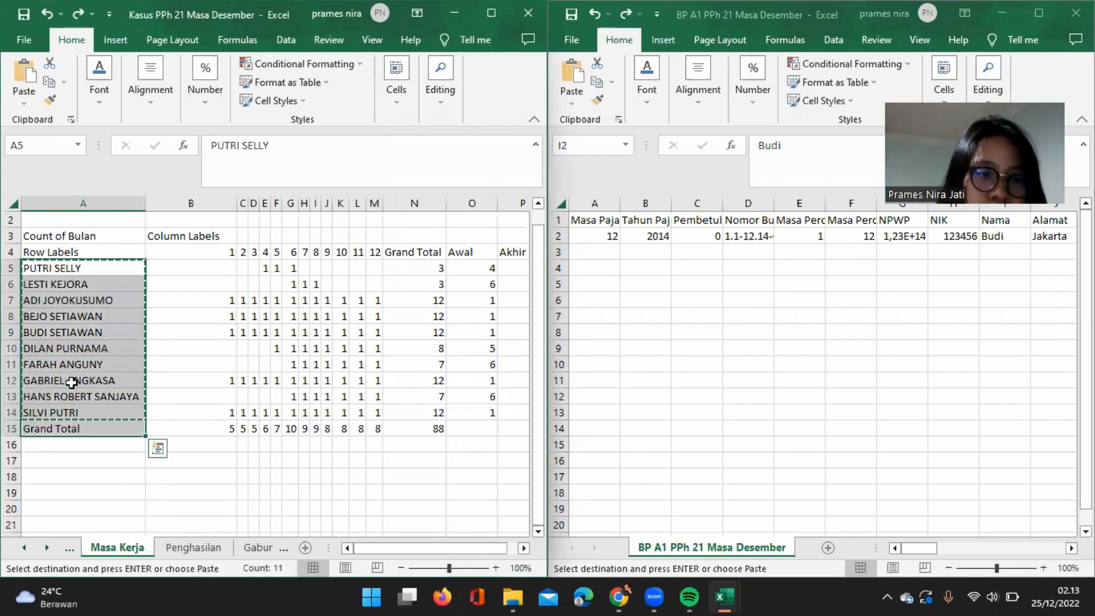
left_click(75, 271)
left_click_drag(74, 270, 75, 409)
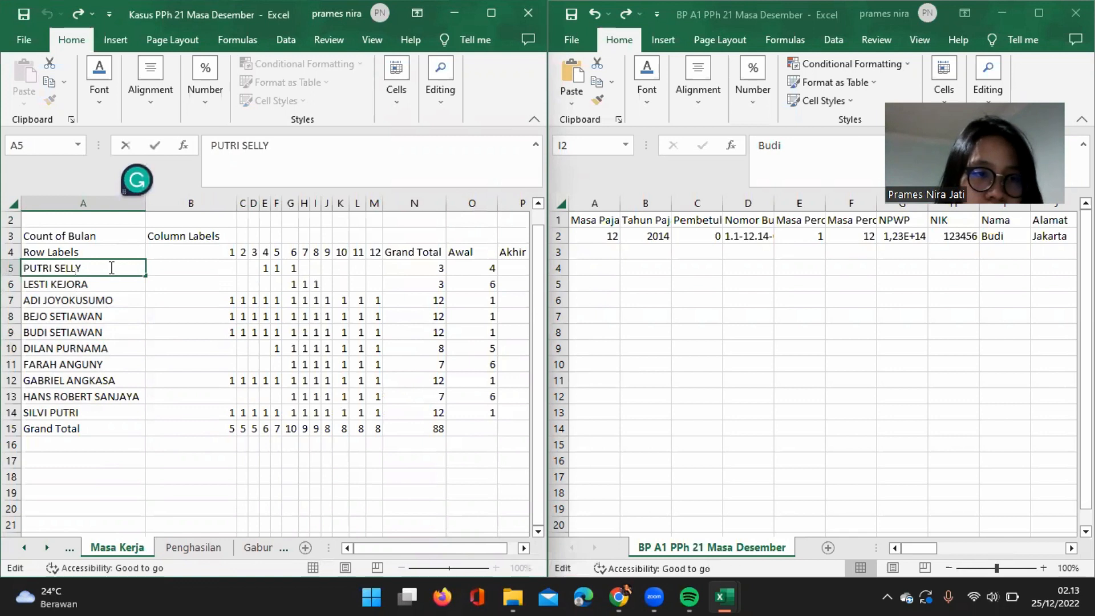
key("Caps_Lock")
Copy the ten employee names from the Masa Kerja sheet and paste them as values under Nama in I2:I11 of the BP A1 workbook.
left_click(80, 409)
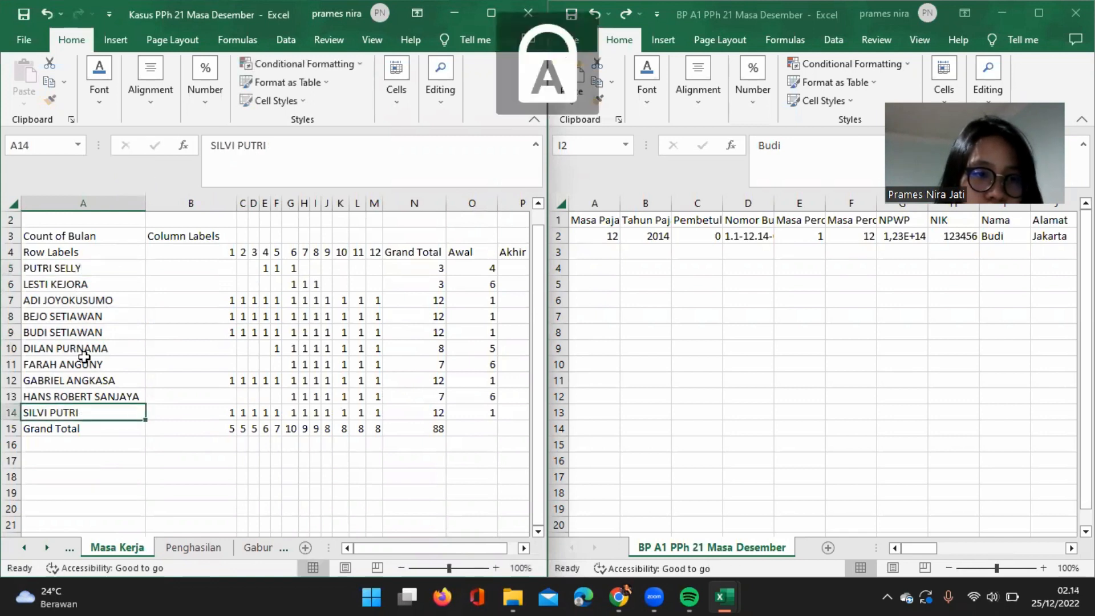
left_click(89, 268, "shift")
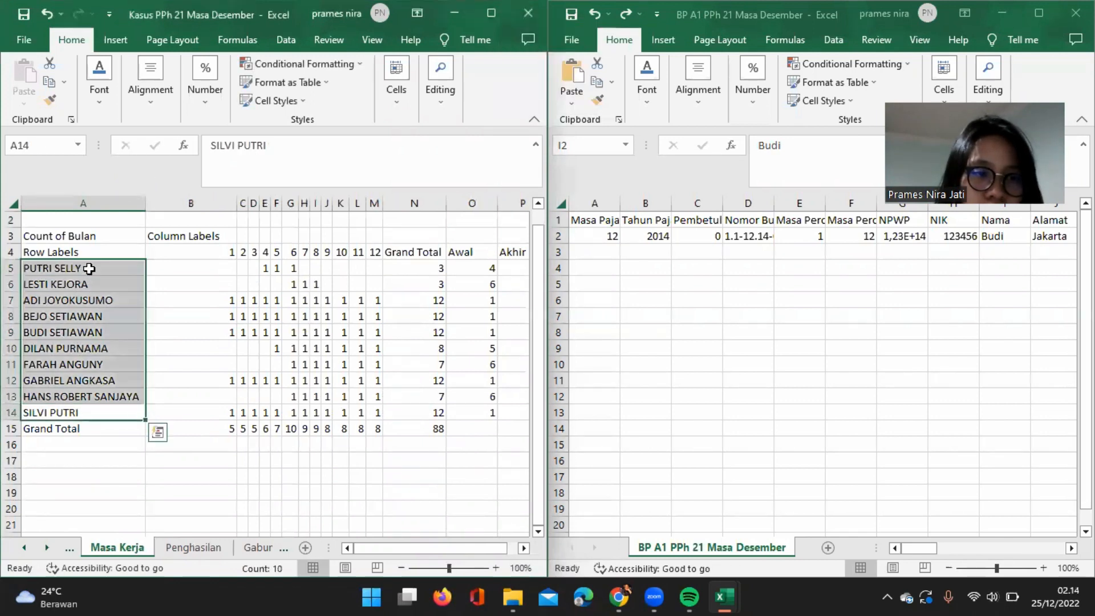
key("ctrl+c")
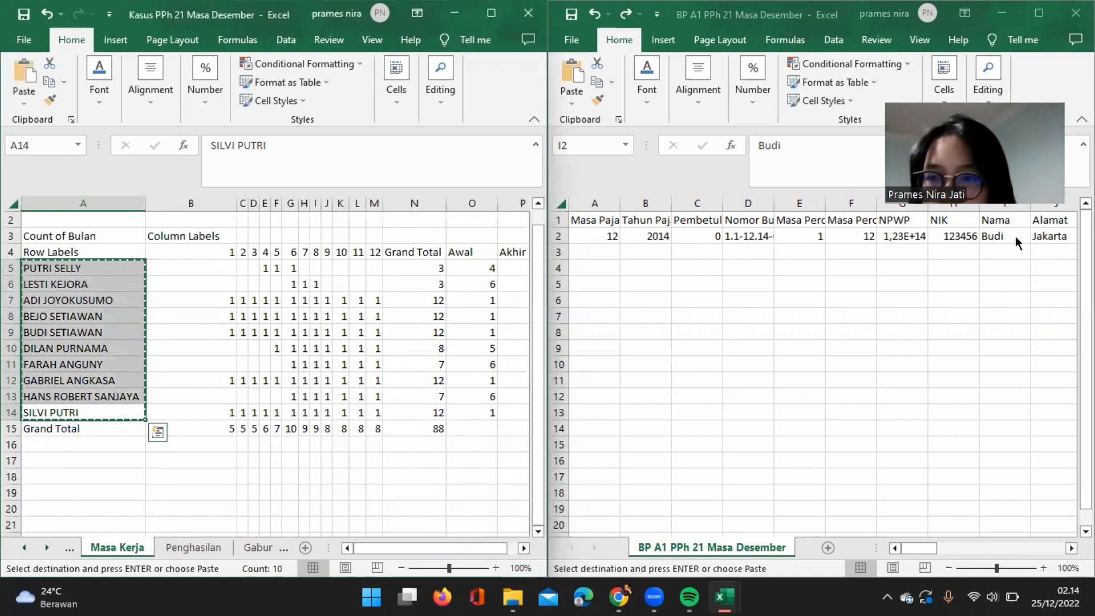
left_click_drag(1002, 242, 1004, 381)
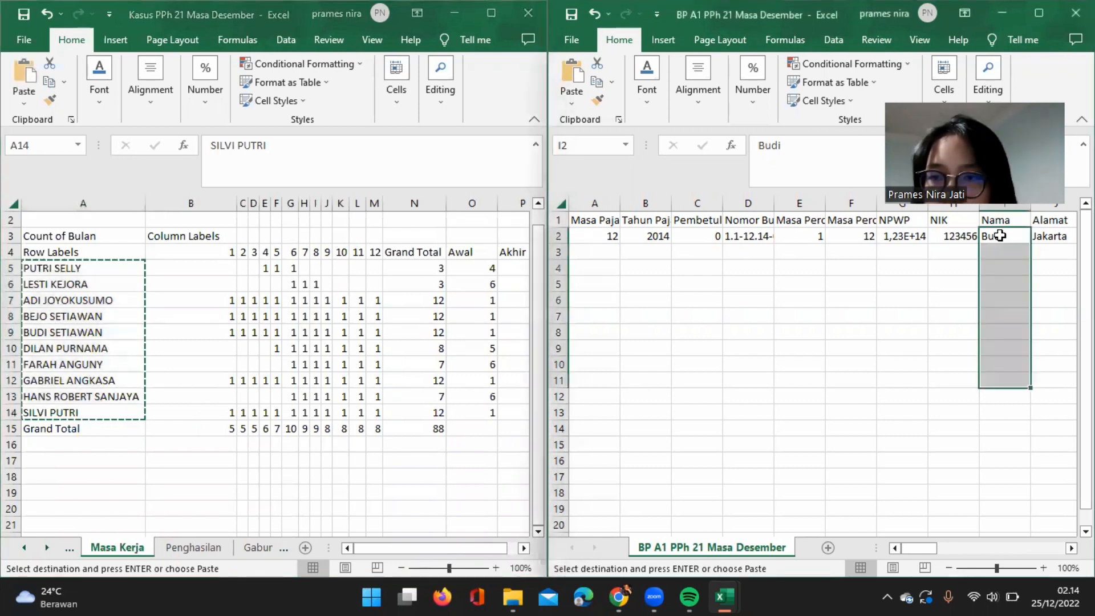
left_click(568, 97)
left_click(568, 209)
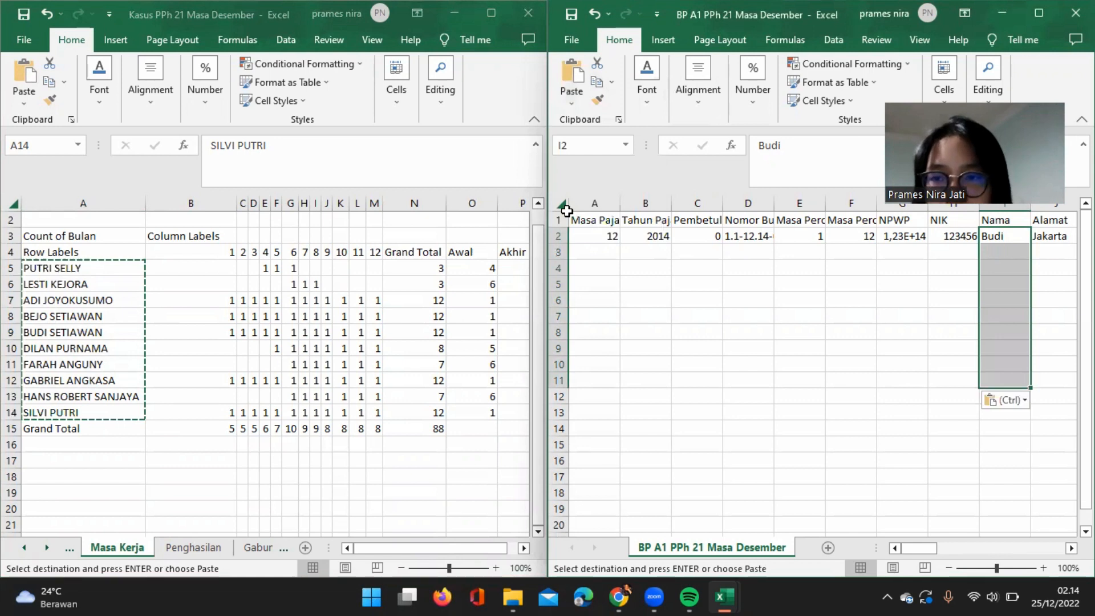
Fill the Masa Pajak value 12 from A2 down through row 11.
scroll(859, 297, "left", 1)
left_click(606, 234)
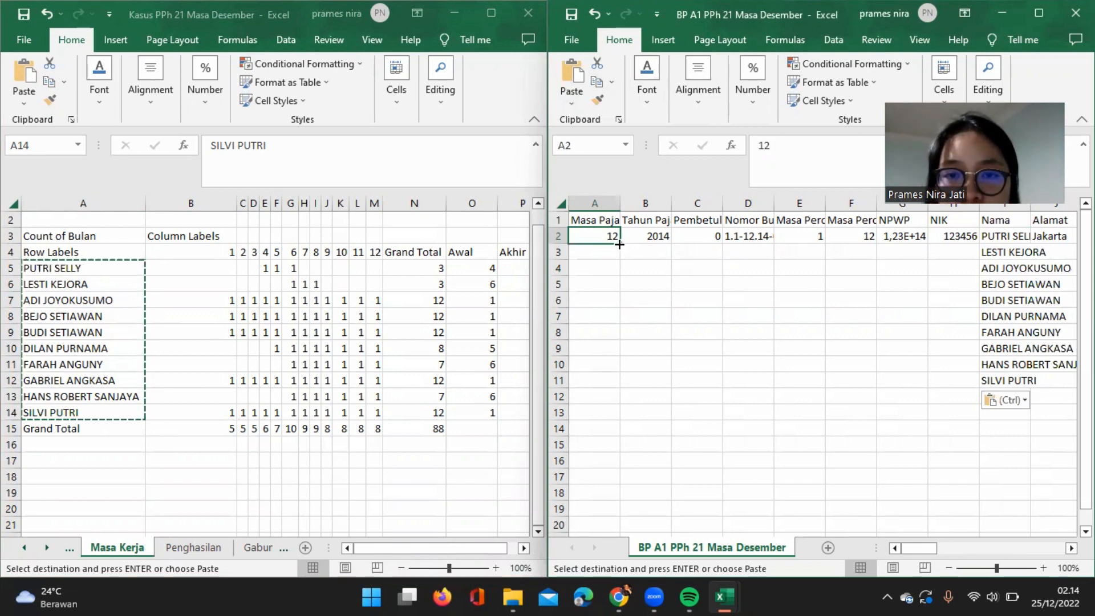
double_click(619, 245)
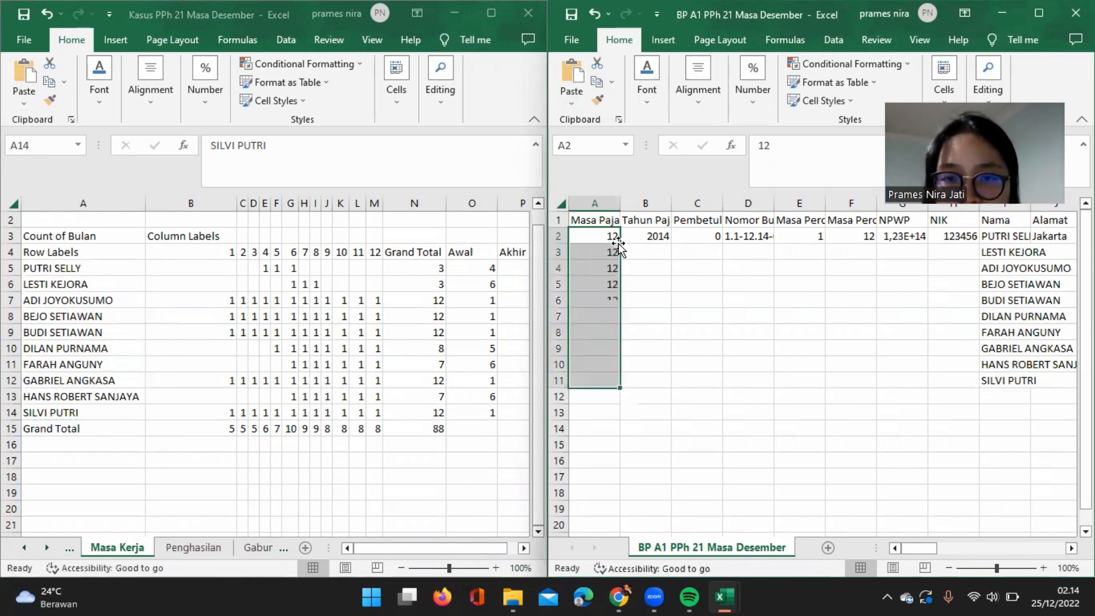
Set Tahun Pajak in B2 to 2017, then fill it and the Pembetulan value 0 down through row 11.
left_click(658, 236)
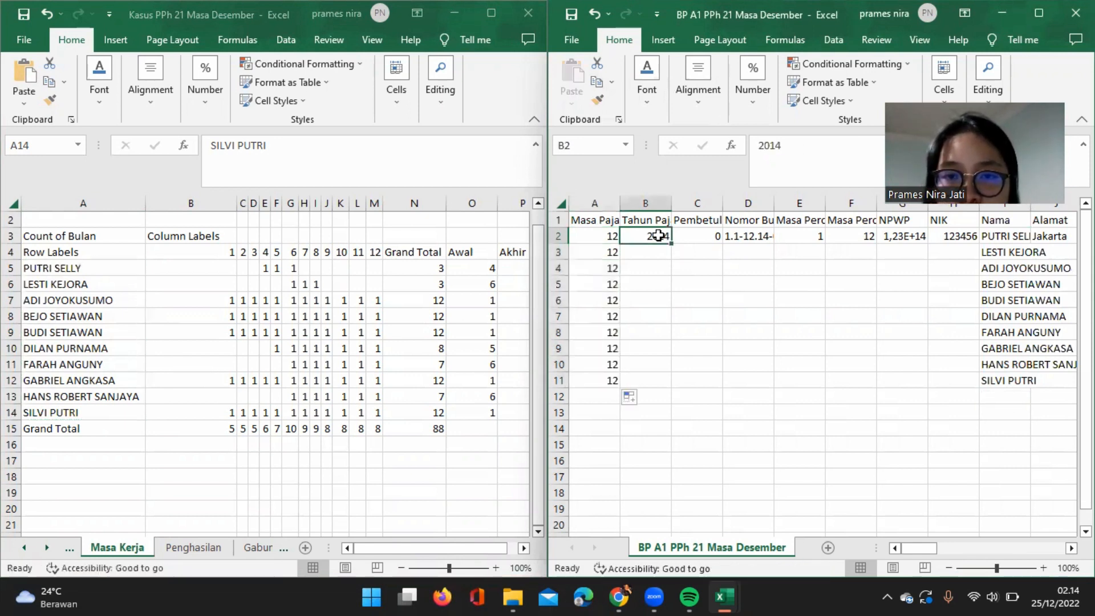
left_click(803, 147)
key("BackSpace")
type("7")
left_click(656, 237)
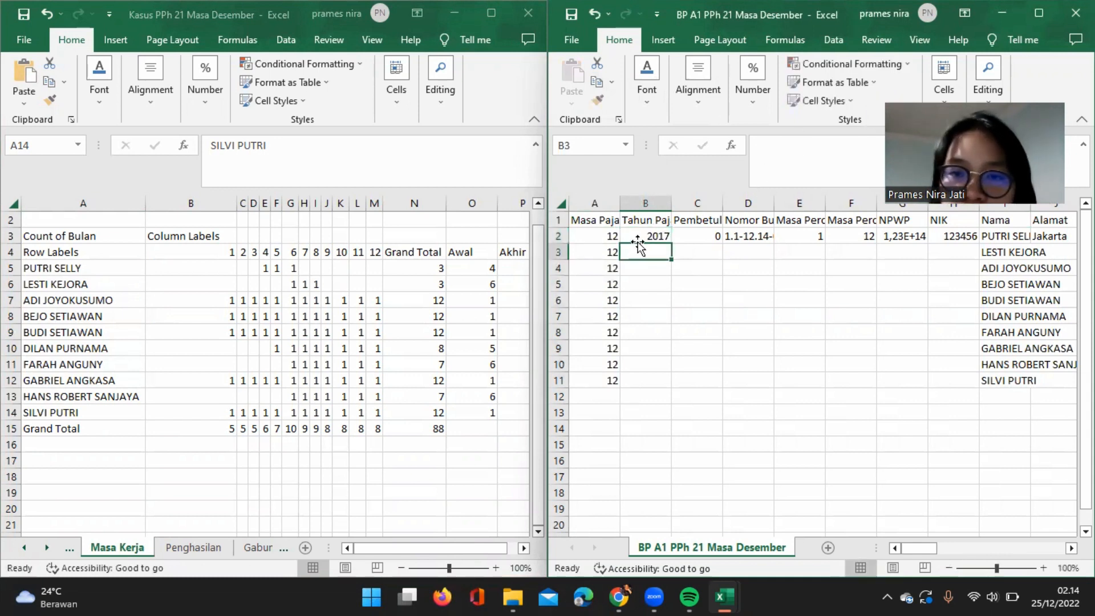
double_click(671, 243)
left_click(702, 240)
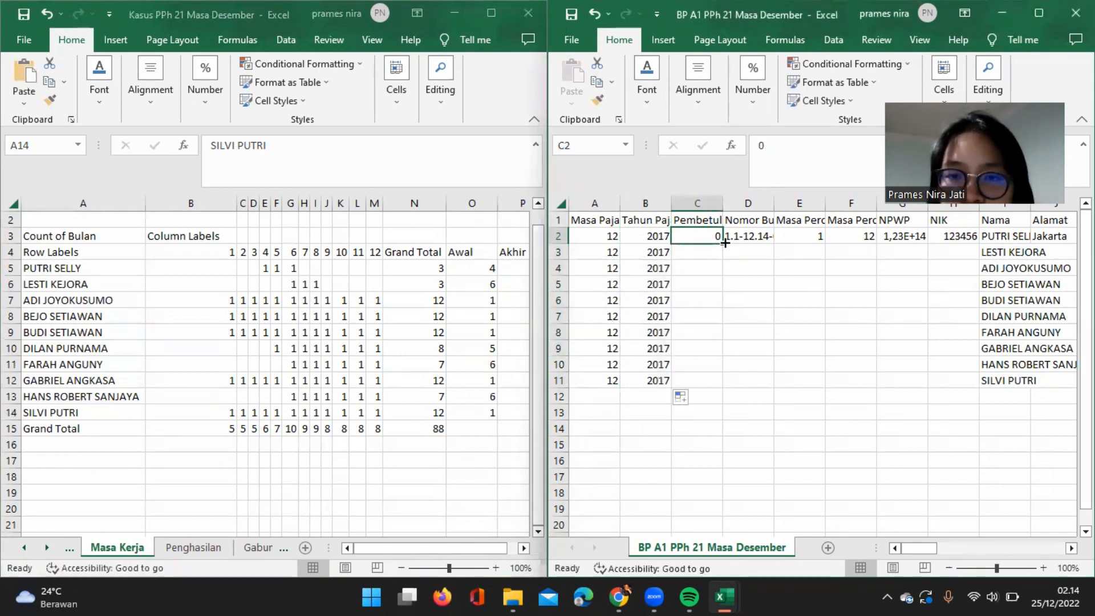
double_click(722, 243)
Change the first Nomor Bukti Potong in D2 to 1.1-12.17-0000001.
left_click(742, 239)
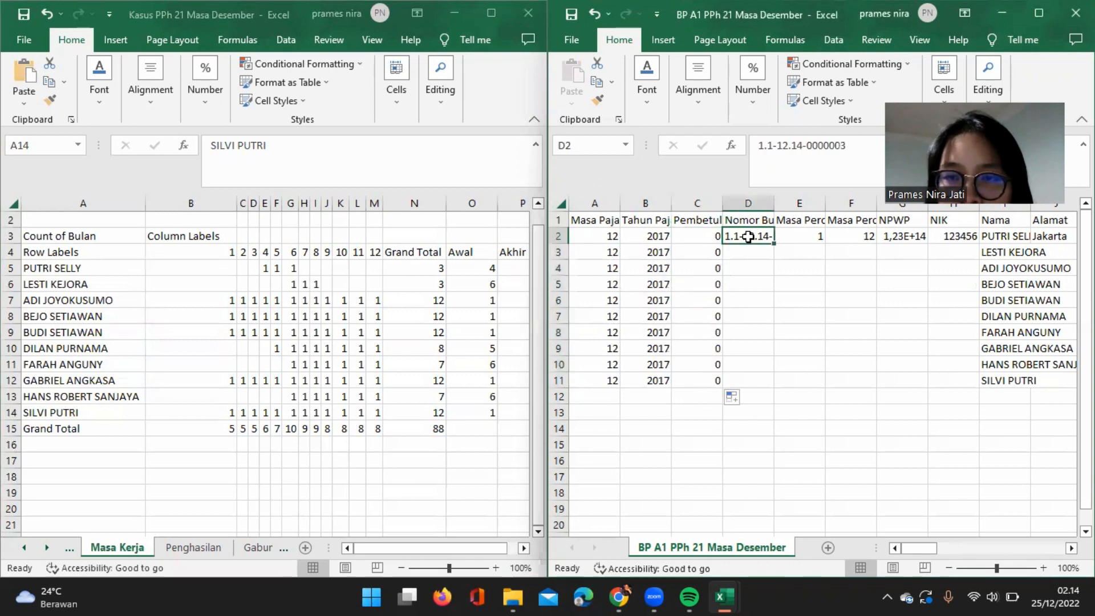
left_click(757, 219)
left_click(757, 235)
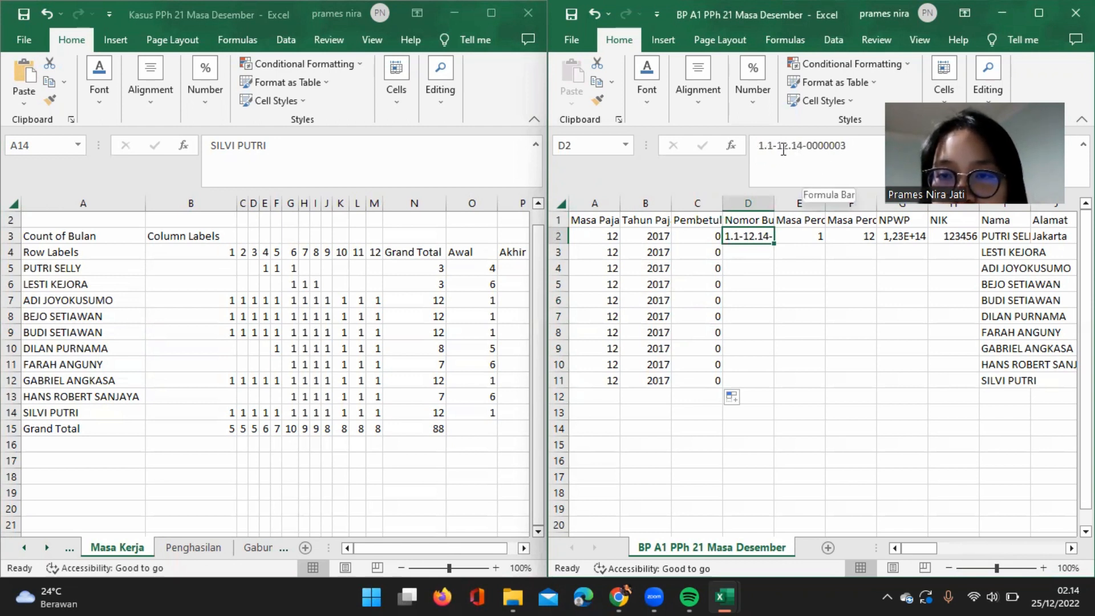
left_click(803, 147)
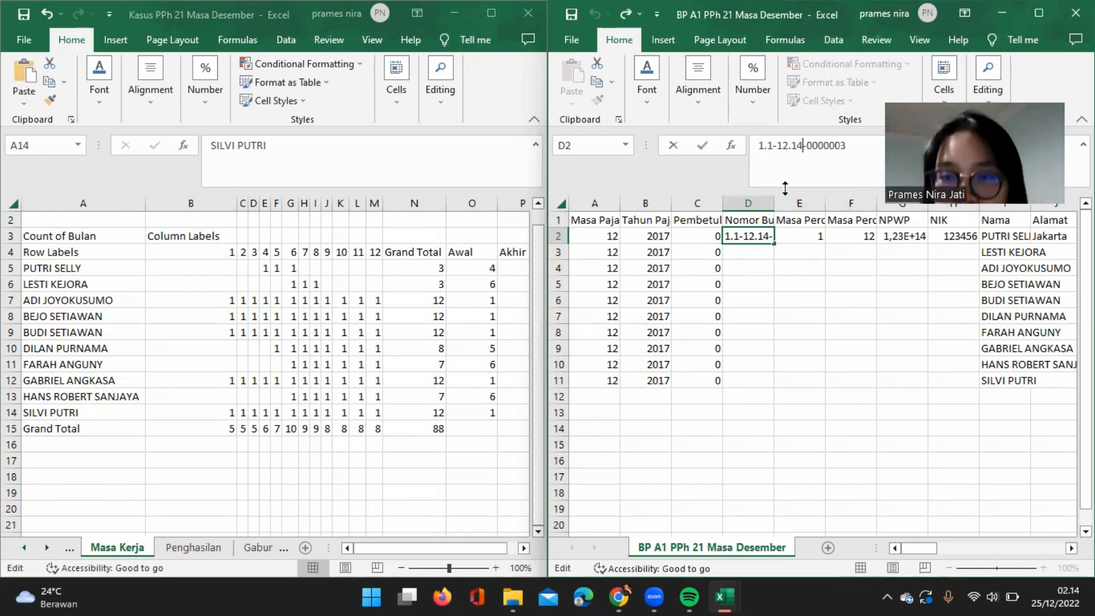
key("BackSpace")
type("7")
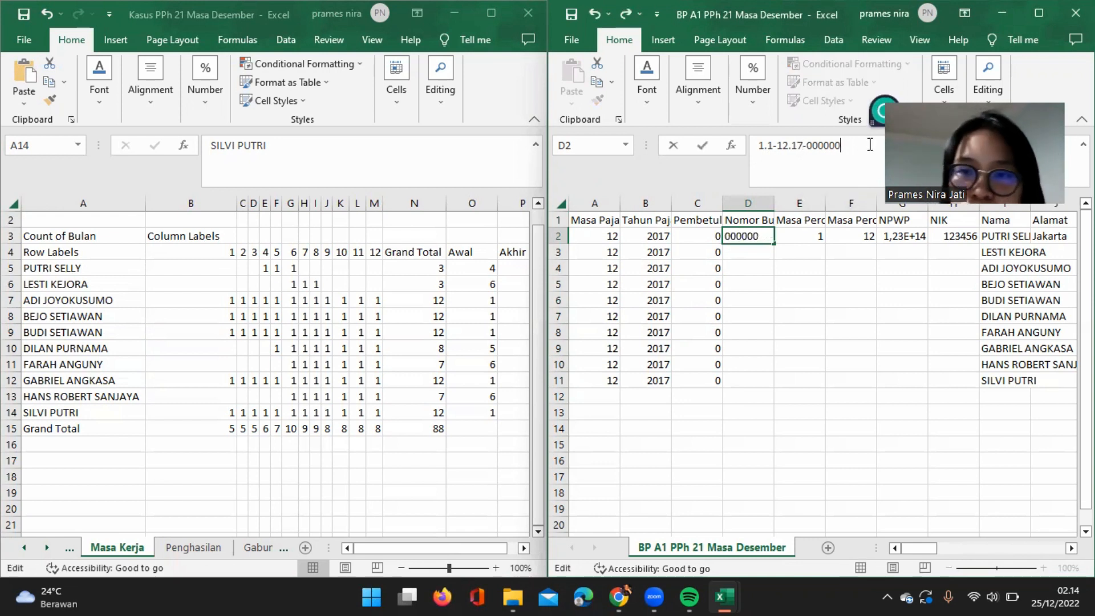
type("1")
key("Return")
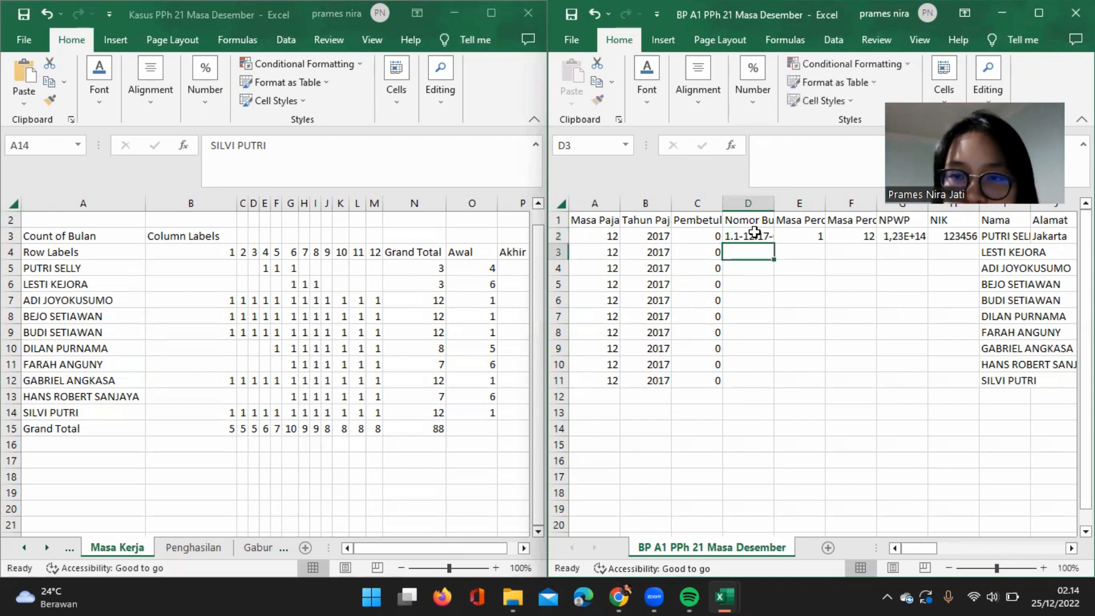
Fill the Nomor Bukti Potong series from D2 down through row 11 and autofit the width of column D.
left_click(754, 232)
double_click(773, 241)
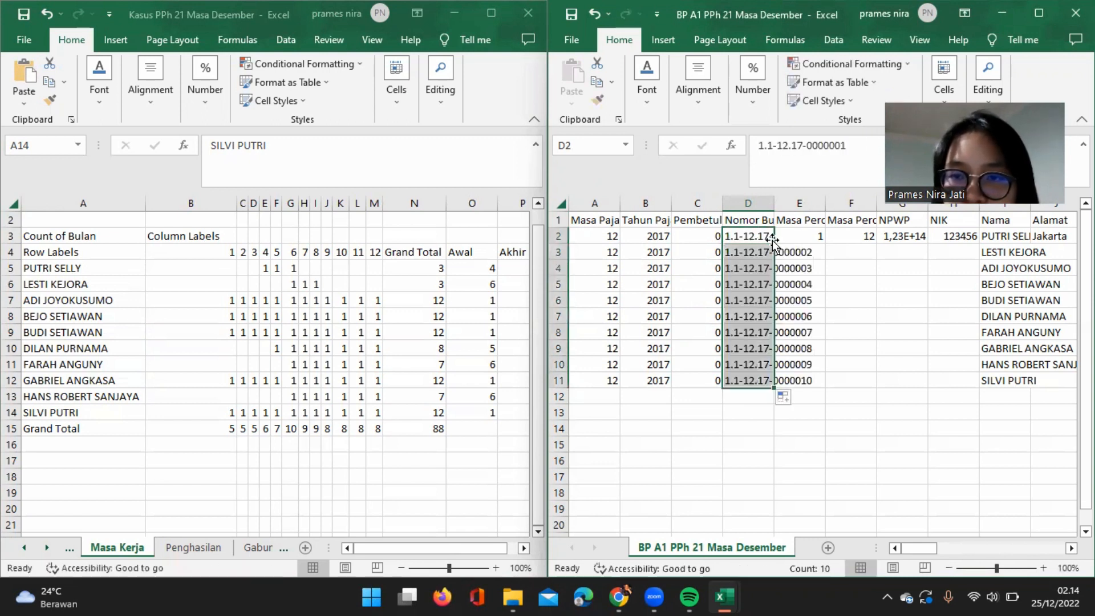
double_click(774, 203)
scroll(842, 317, "right", 3)
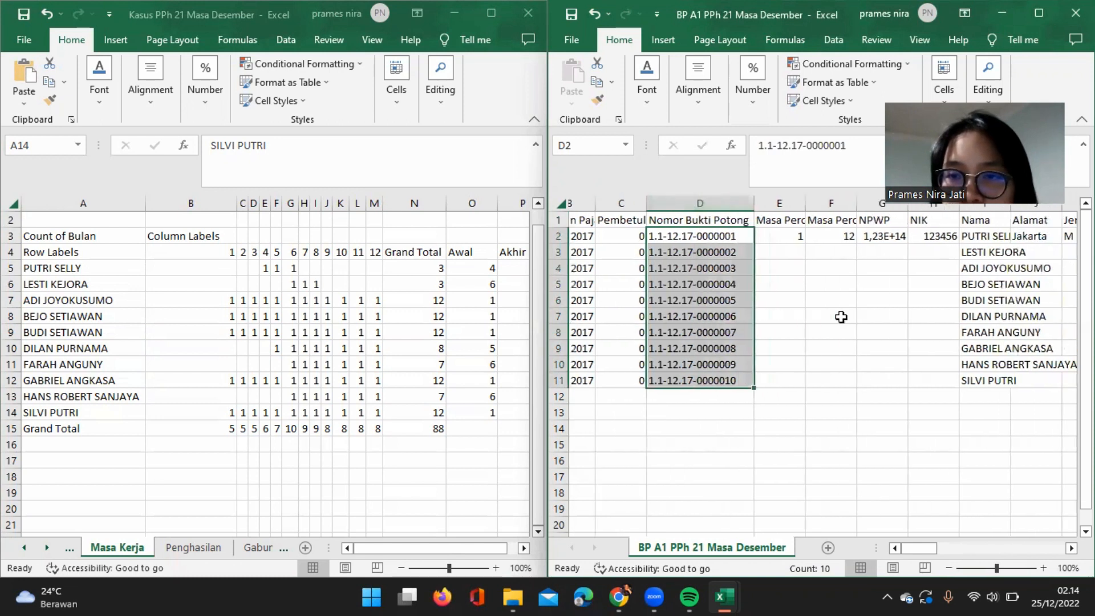
Copy the employees' Awal and Akhir months from O5:P14 of Masa Kerja and paste them as values into the Masa Perolehan columns from E2.
left_click(769, 219)
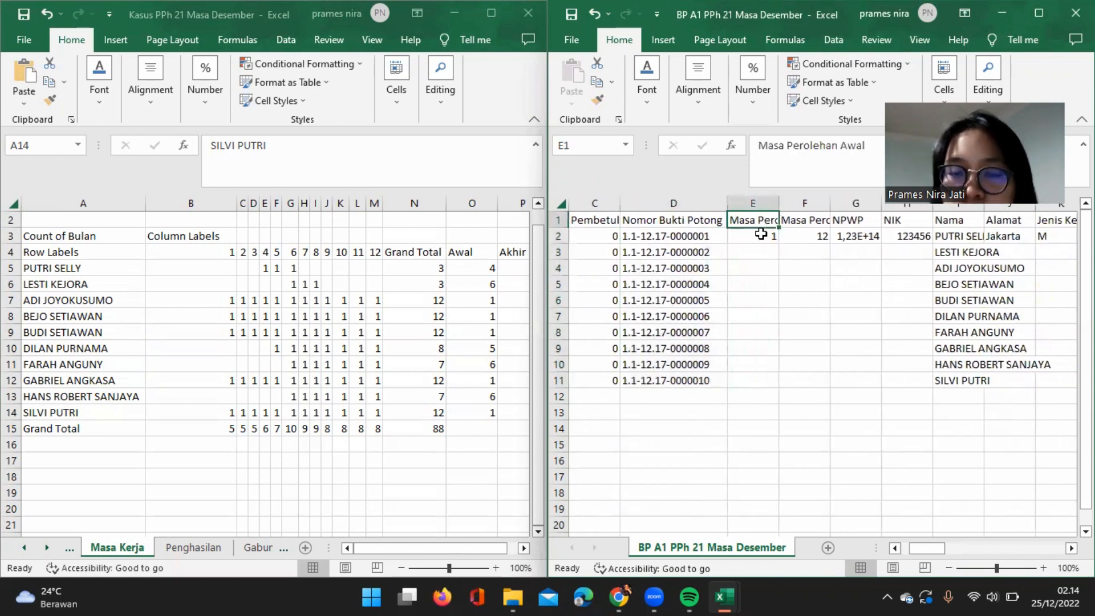
left_click(761, 235)
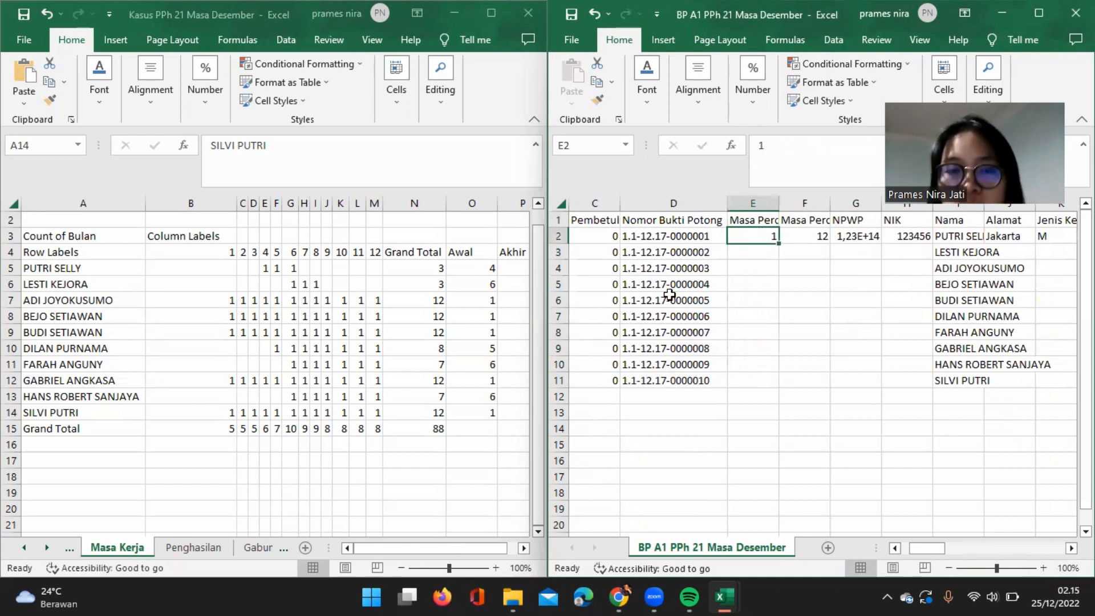
scroll(424, 307, "right", 3)
scroll(423, 308, "left", 5)
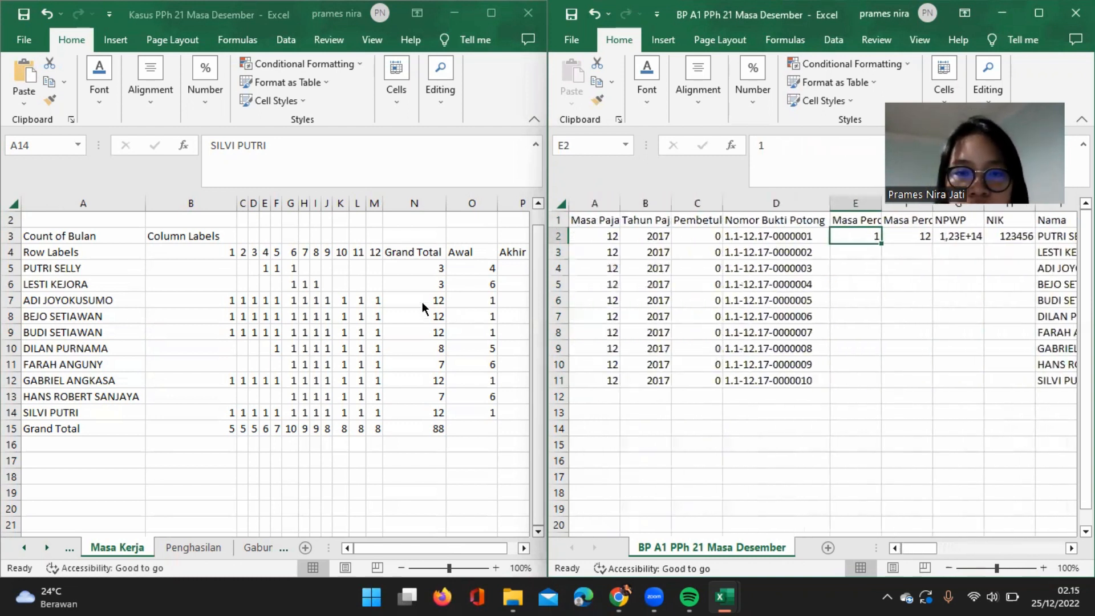
left_click(422, 303)
scroll(422, 302, "right", 1)
scroll(422, 302, "right", 3)
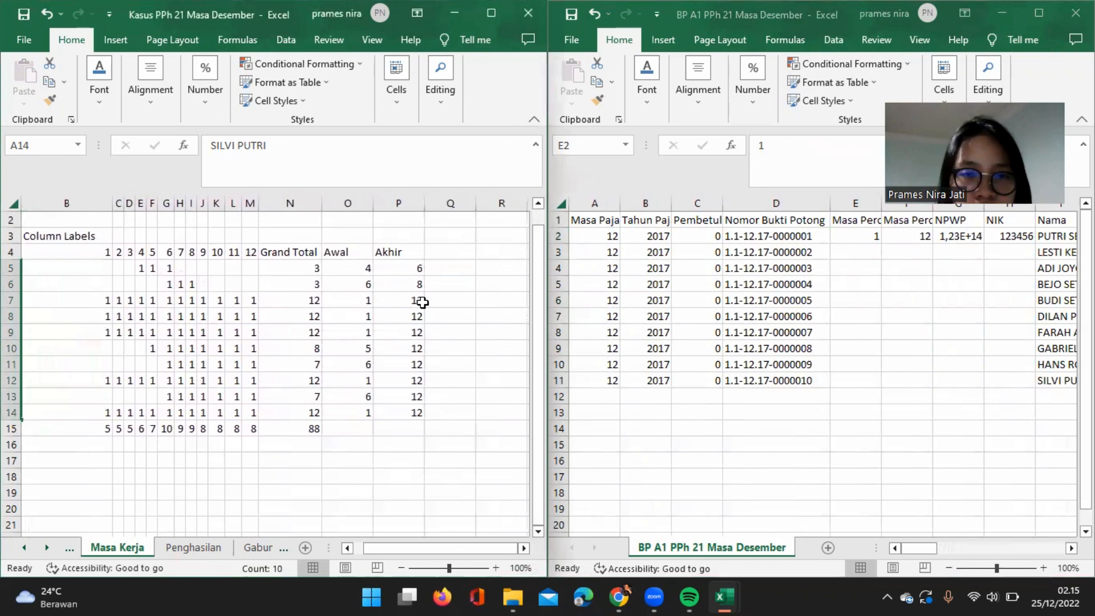
left_click(353, 268)
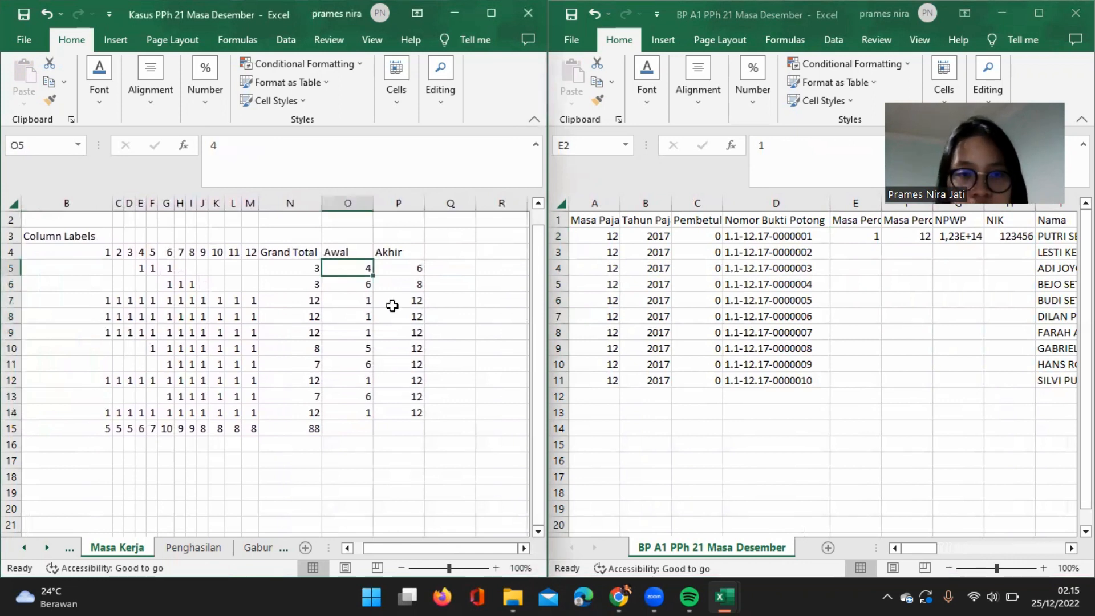
left_click(409, 413, "shift")
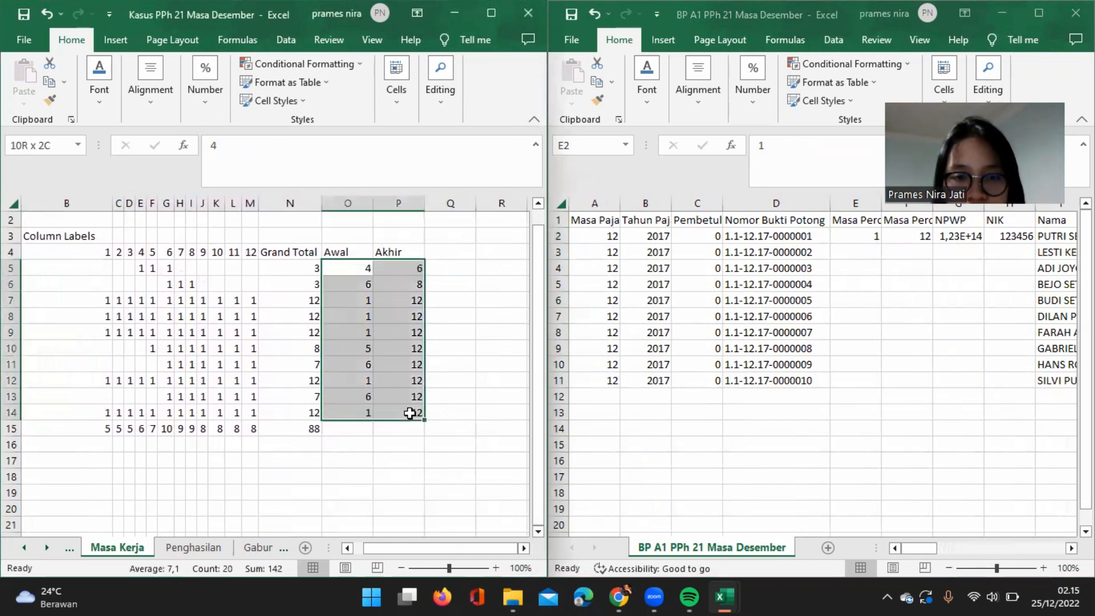
key("ctrl+c")
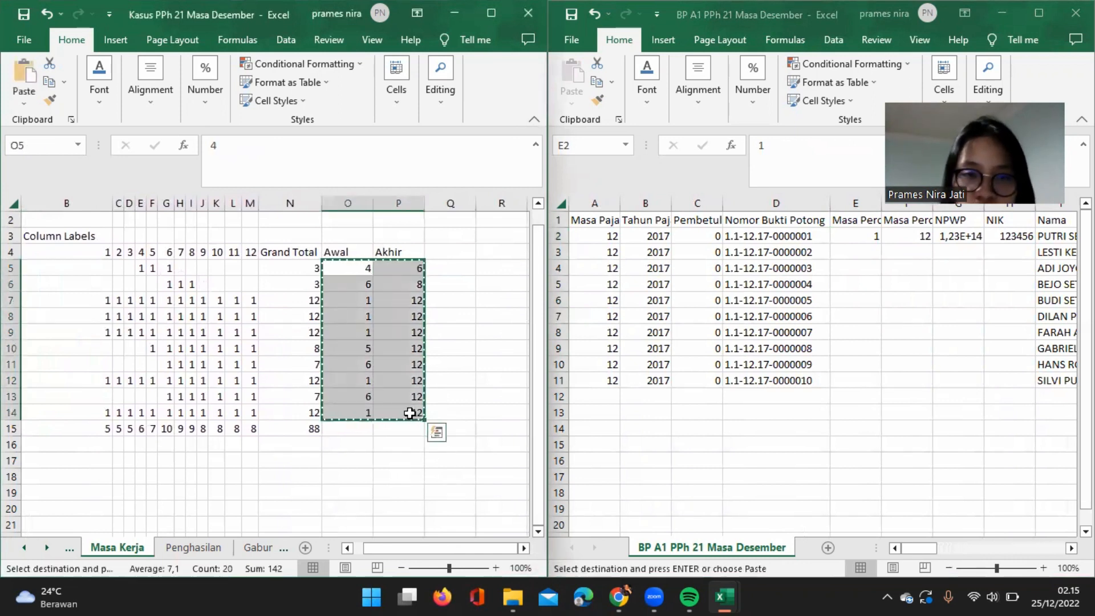
left_click(865, 233)
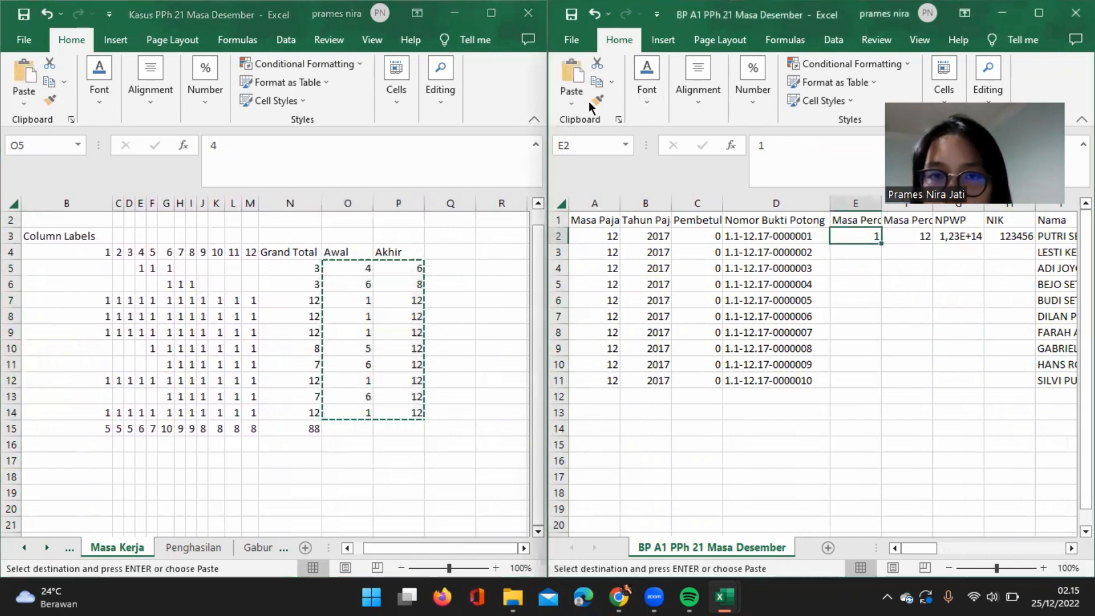
left_click(571, 103)
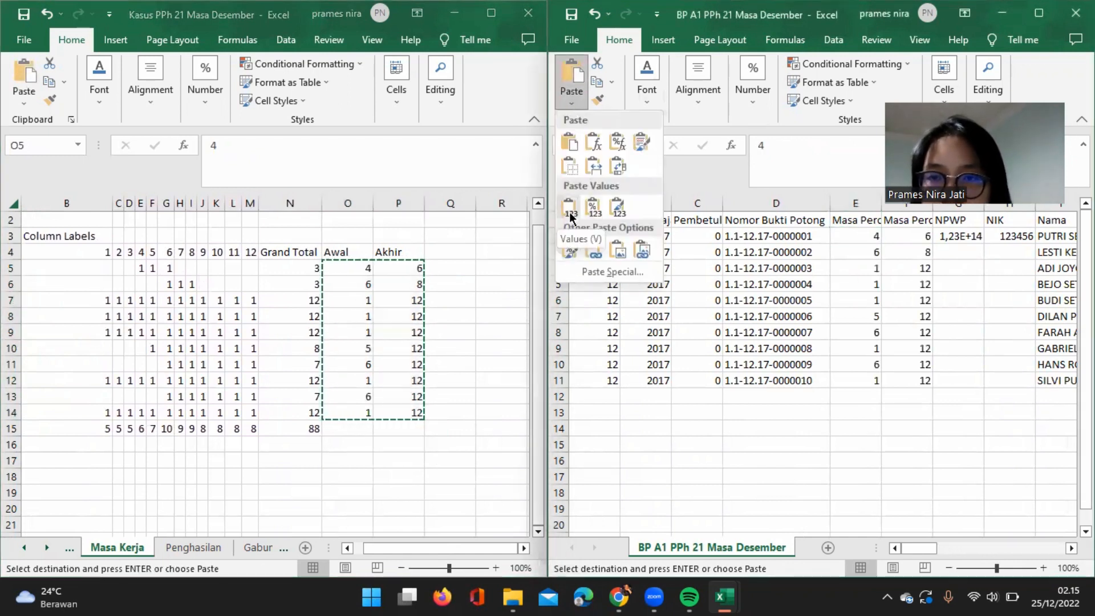
left_click(571, 217)
Show the Master Data sheet of the case workbook alongside the NPWP to Jenis Kelamin columns of the BP A1 workbook.
scroll(830, 352, "right", 1)
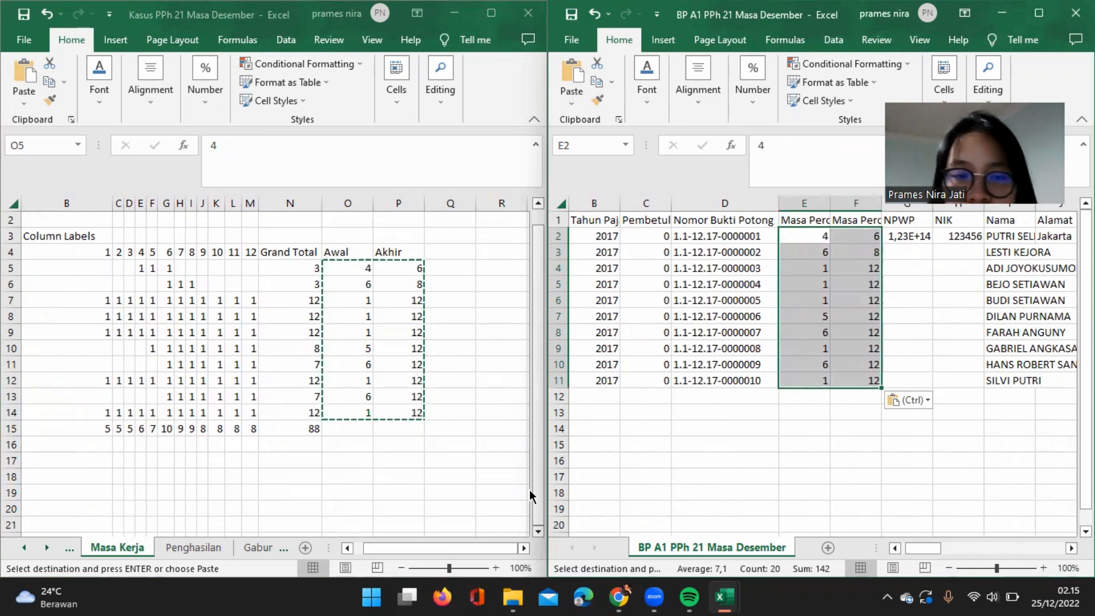
left_click(262, 547)
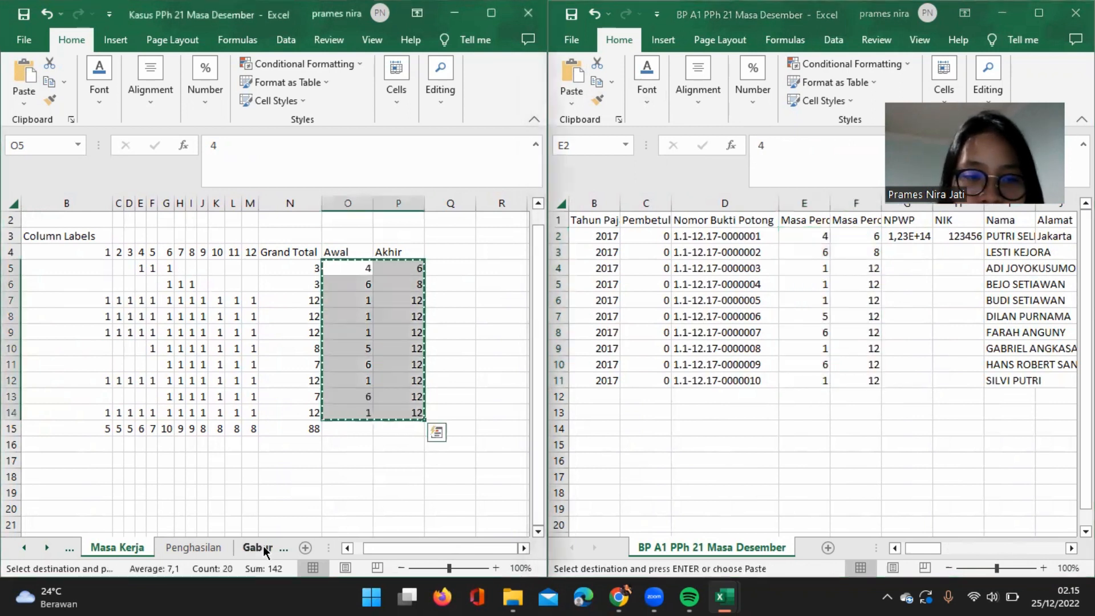
left_click(263, 546)
left_click(262, 547)
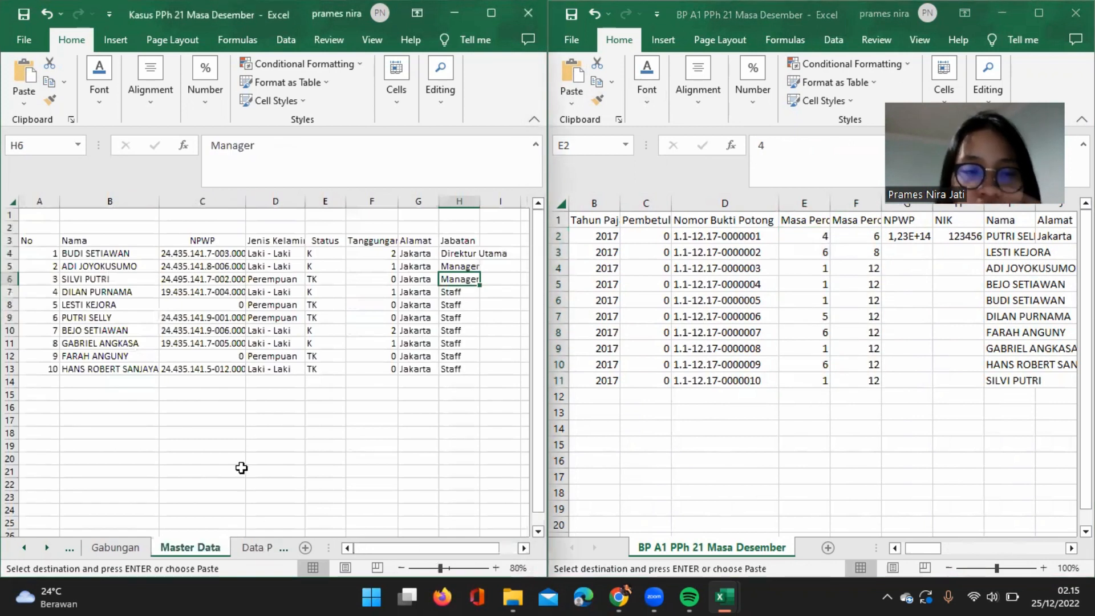
left_click(603, 266)
scroll(894, 336, "left", 1)
scroll(895, 335, "right", 2)
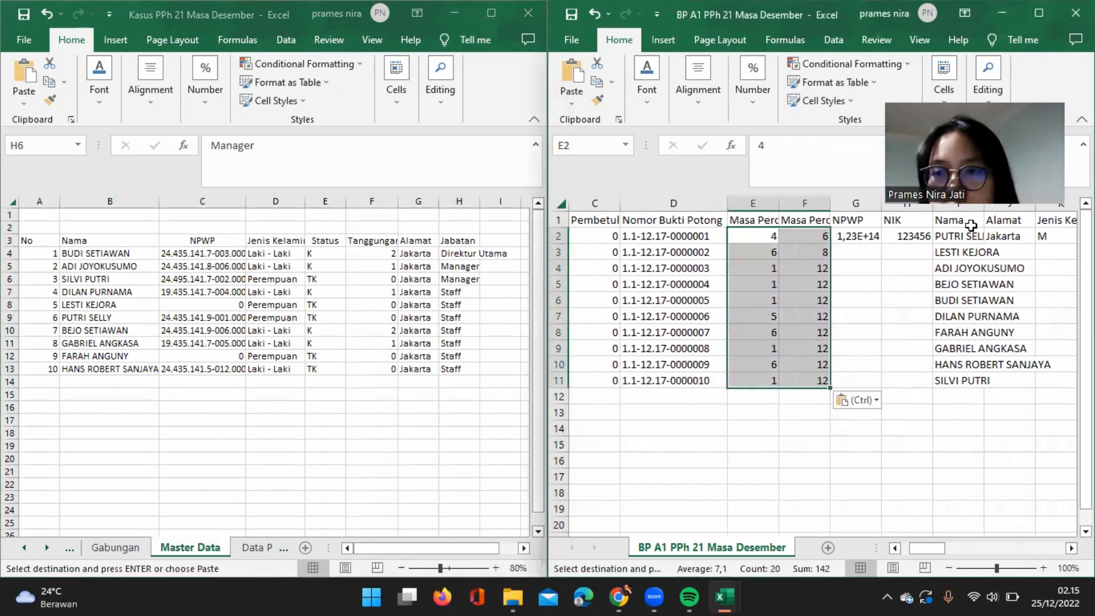
left_click(855, 203)
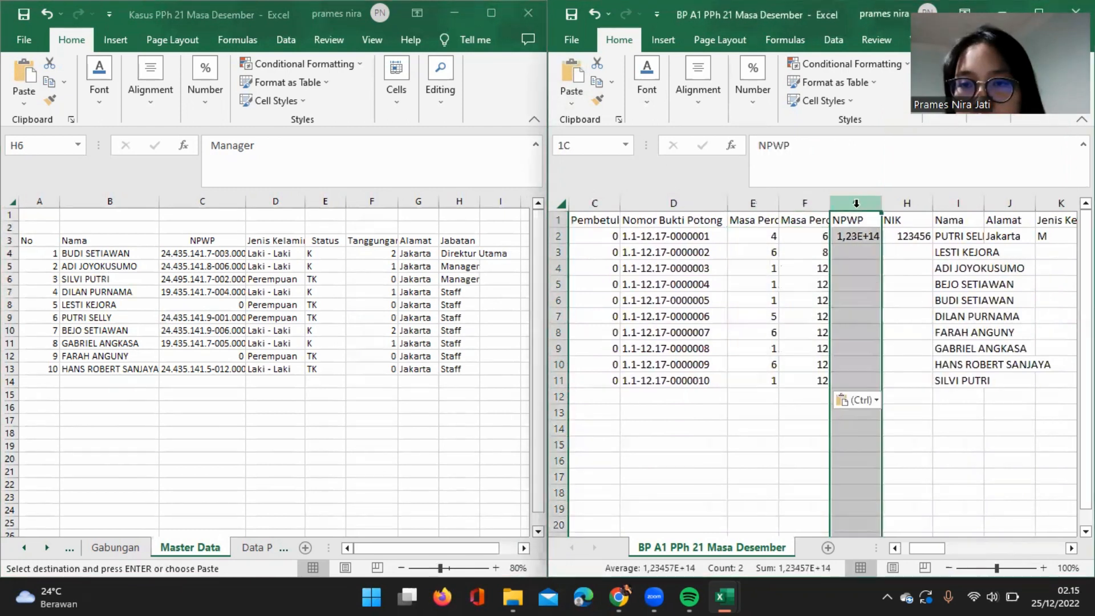
left_click(762, 95)
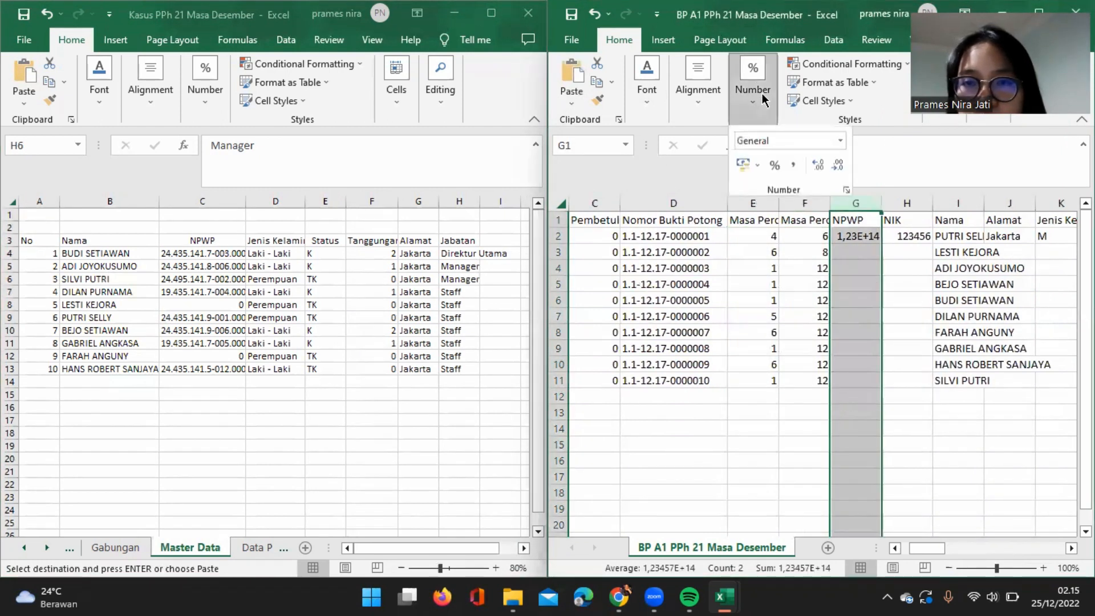
left_click(847, 191)
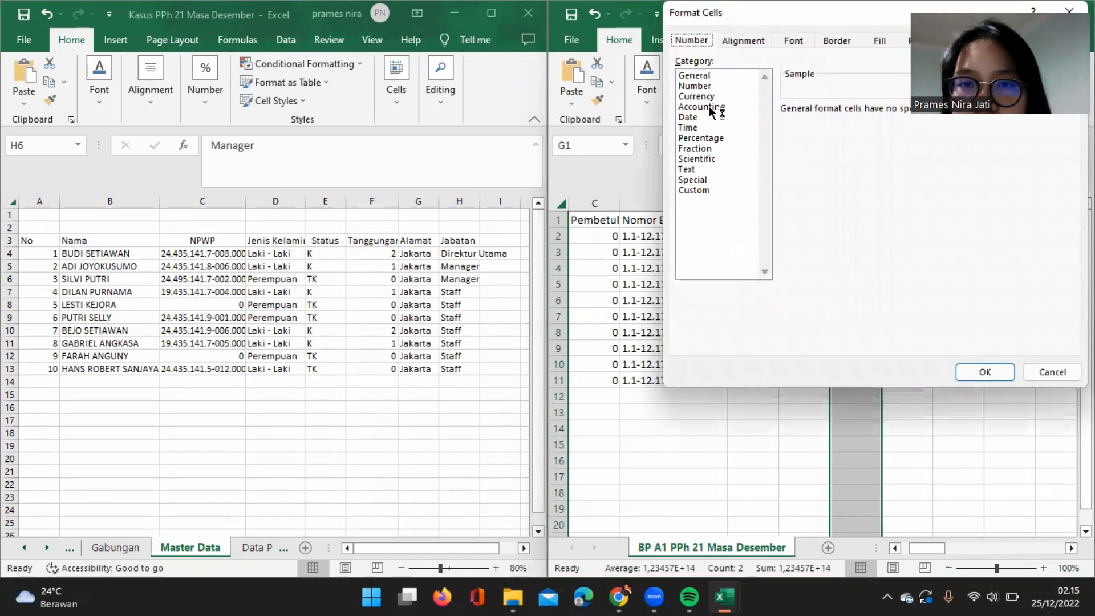
left_click(704, 192)
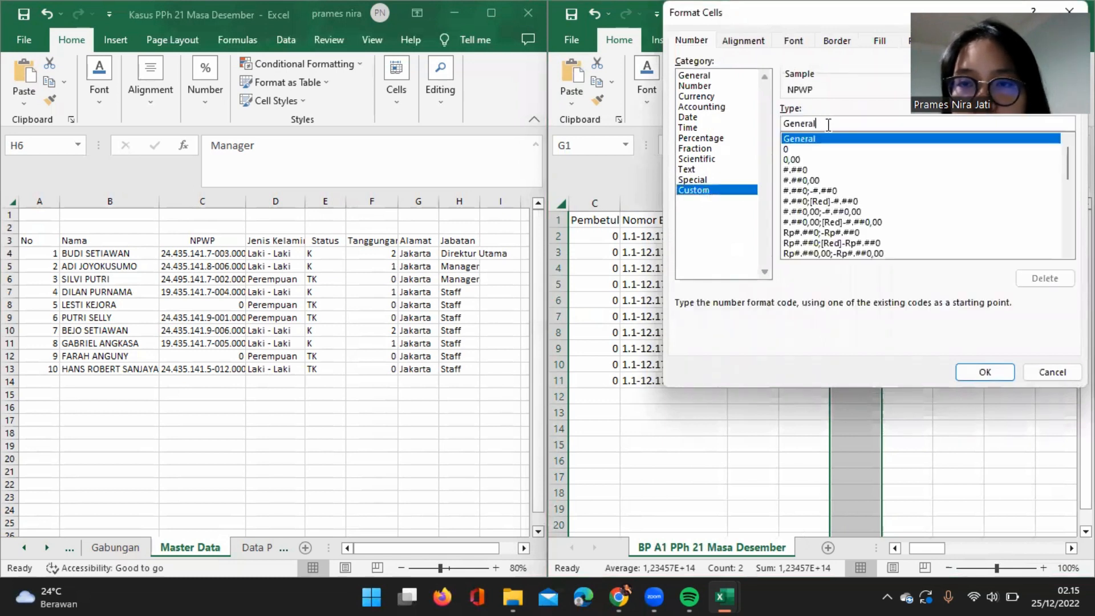
key("BackSpace")
key("BackSpace")
key("BackSpace")
key("BackSpace")
key("BackSpace")
key("BackSpace")
key("BackSpace")
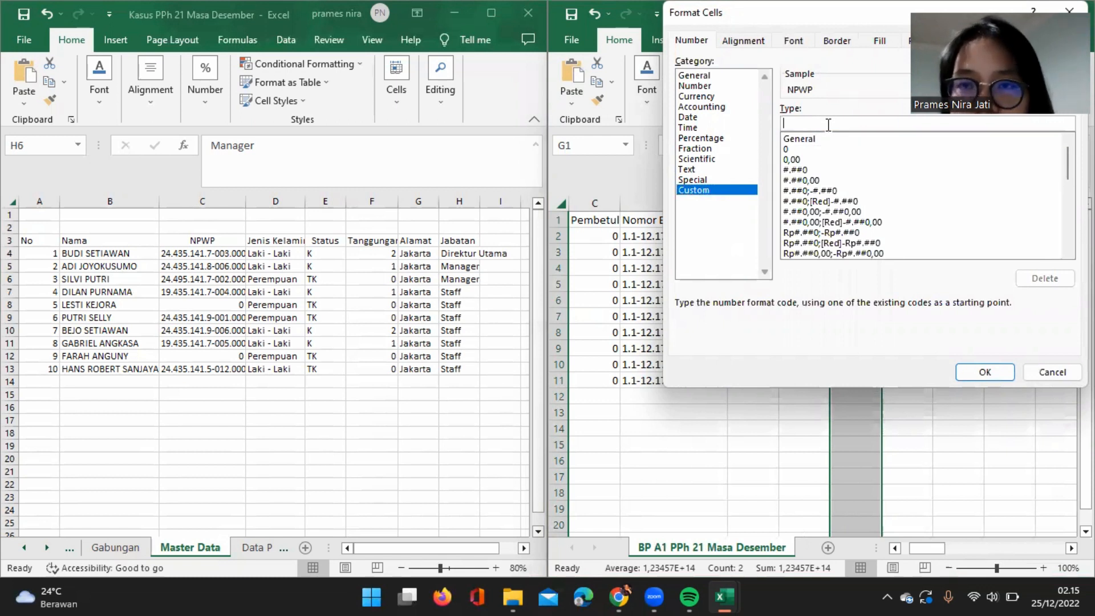
type("000000000000000")
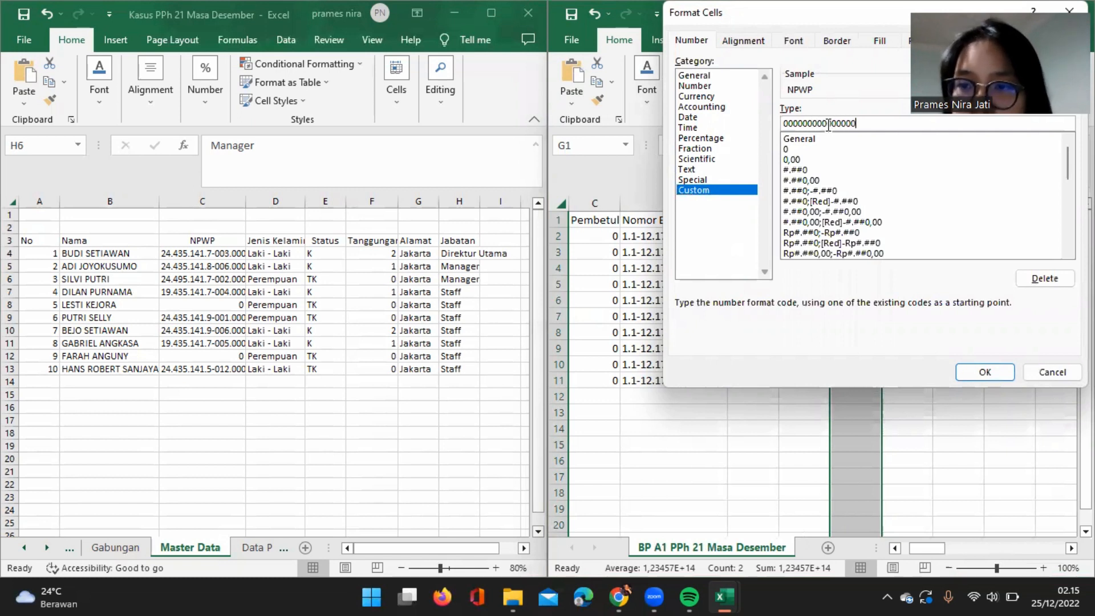
left_click(994, 373)
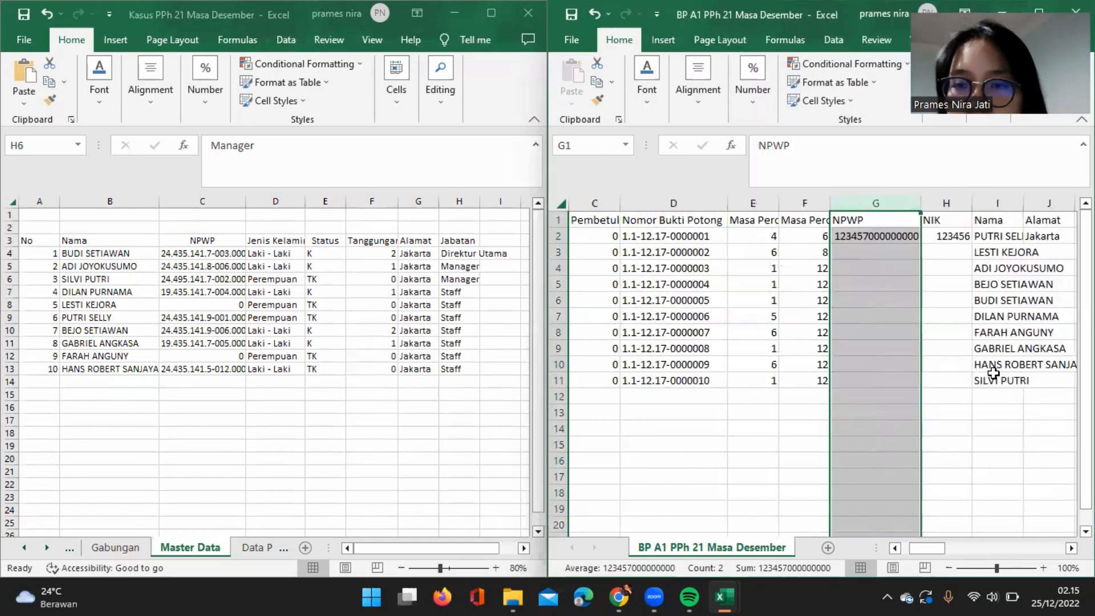
Begin a VLOOKUP formula in NPWP cell G2 with the column-locked name reference $I2 as its lookup value.
left_click(893, 239)
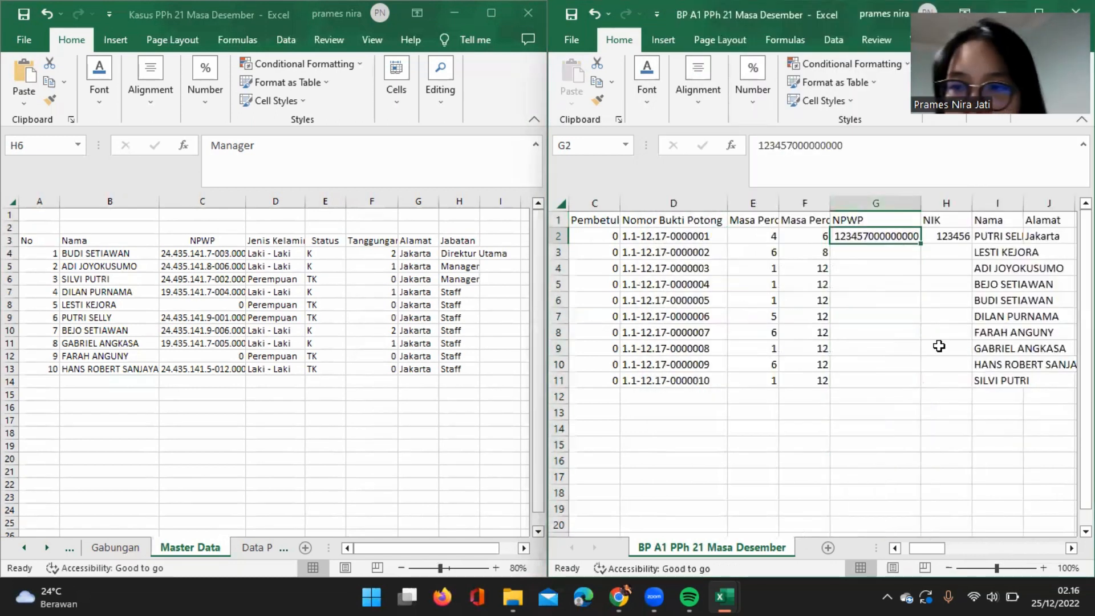
type("=VL")
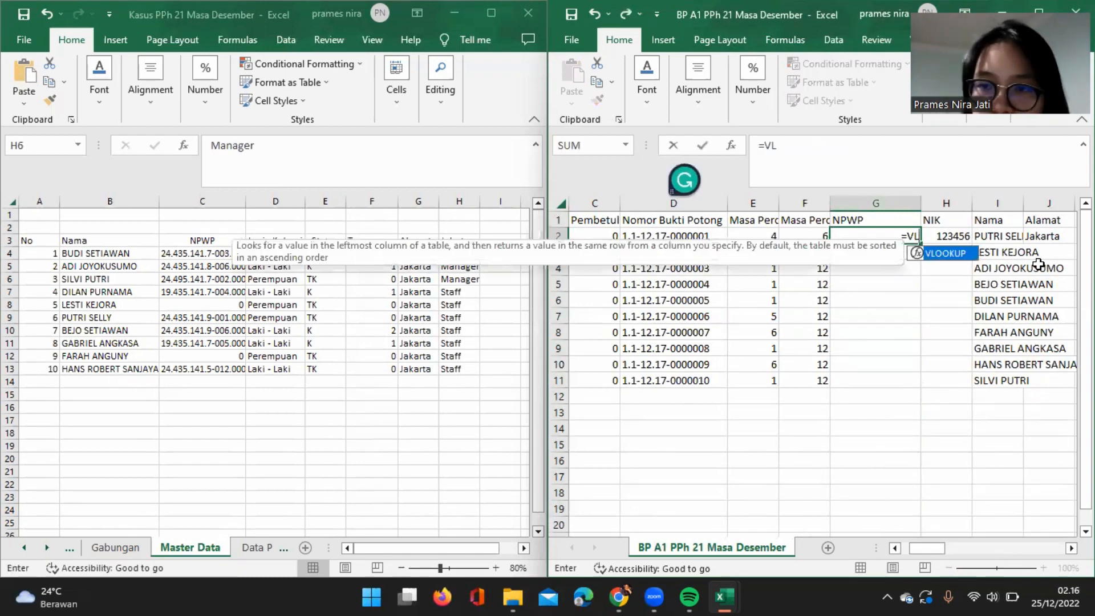
double_click(963, 256)
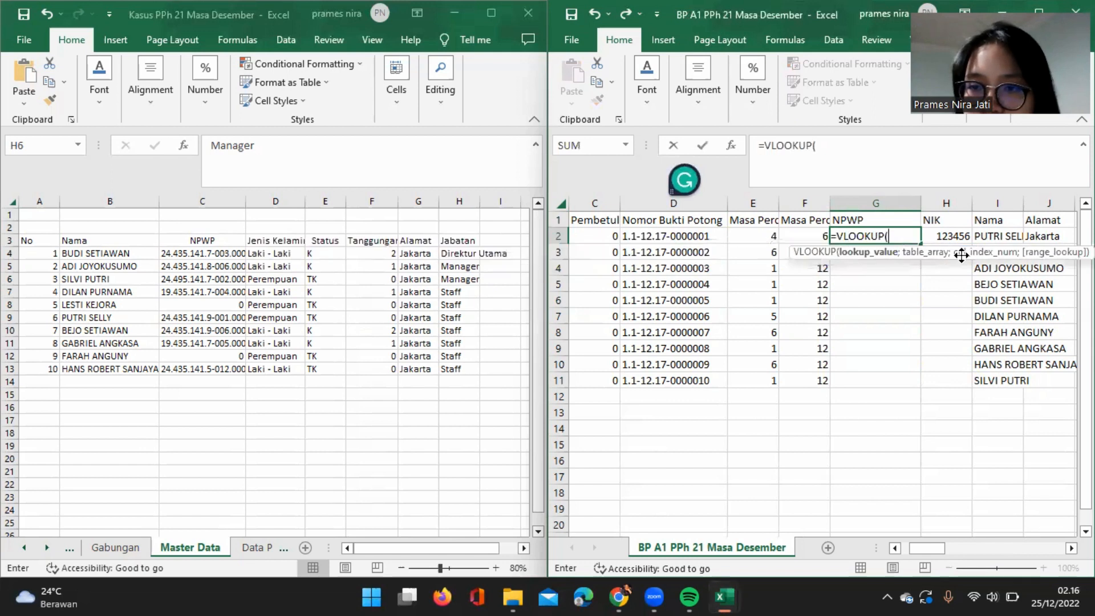
left_click(1004, 236)
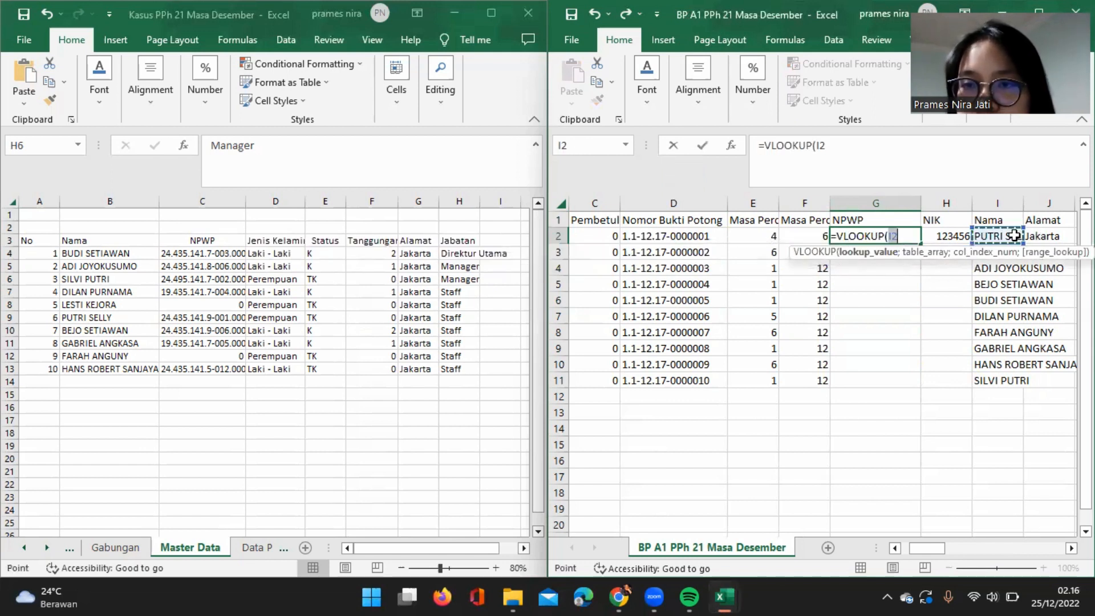
left_click(816, 144)
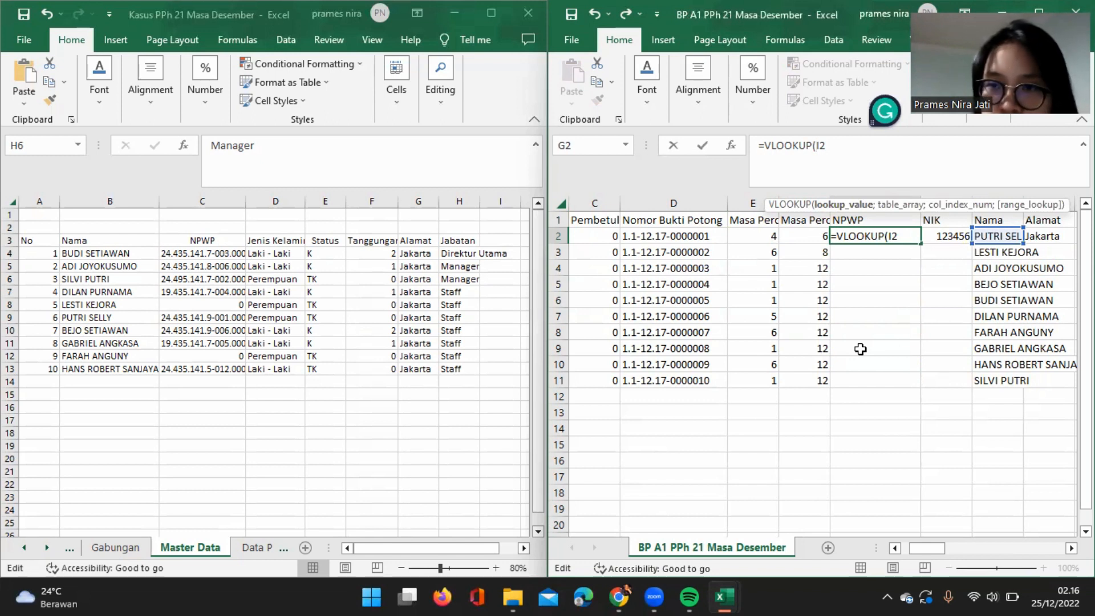
type("$I2")
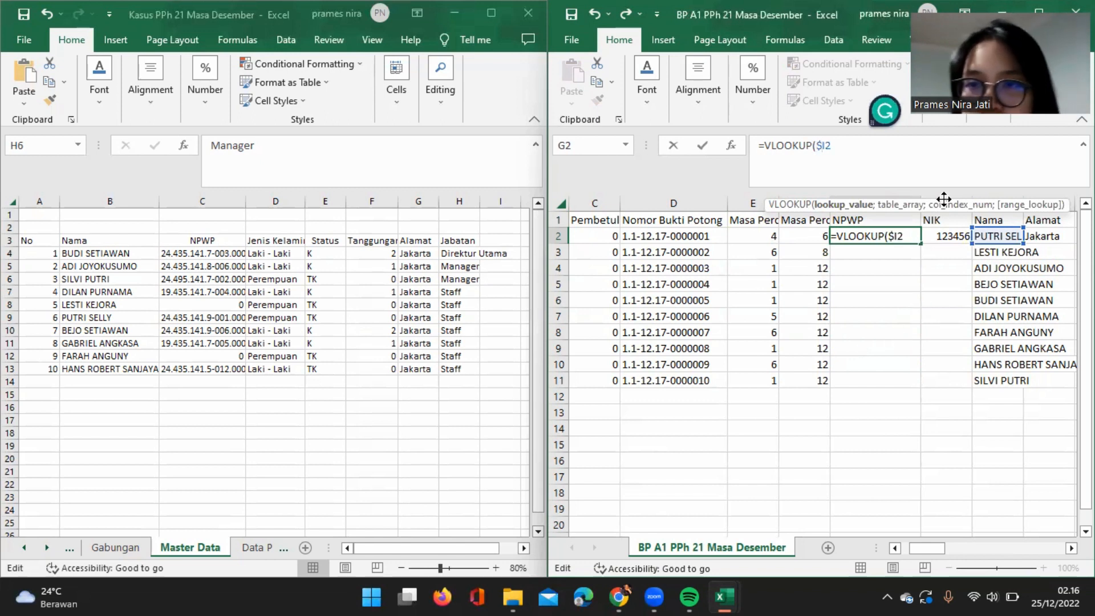
type(";")
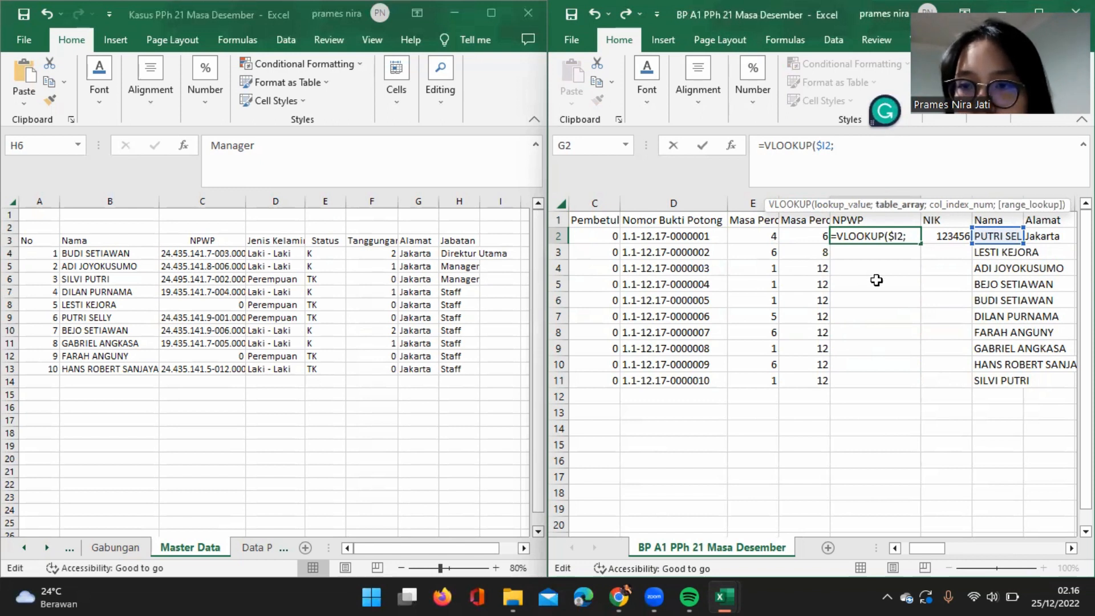
Complete the G2 lookup with Master Data columns $B:$H of the case workbook as table array, column index 2 and range lookup 0.
left_click(105, 200)
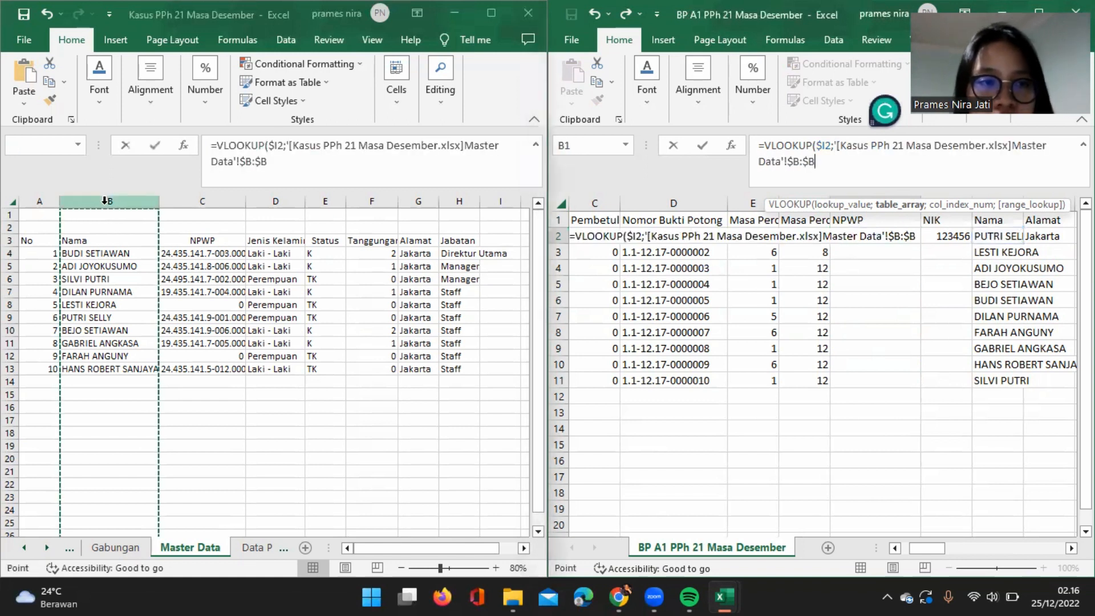
left_click_drag(167, 208, 456, 216)
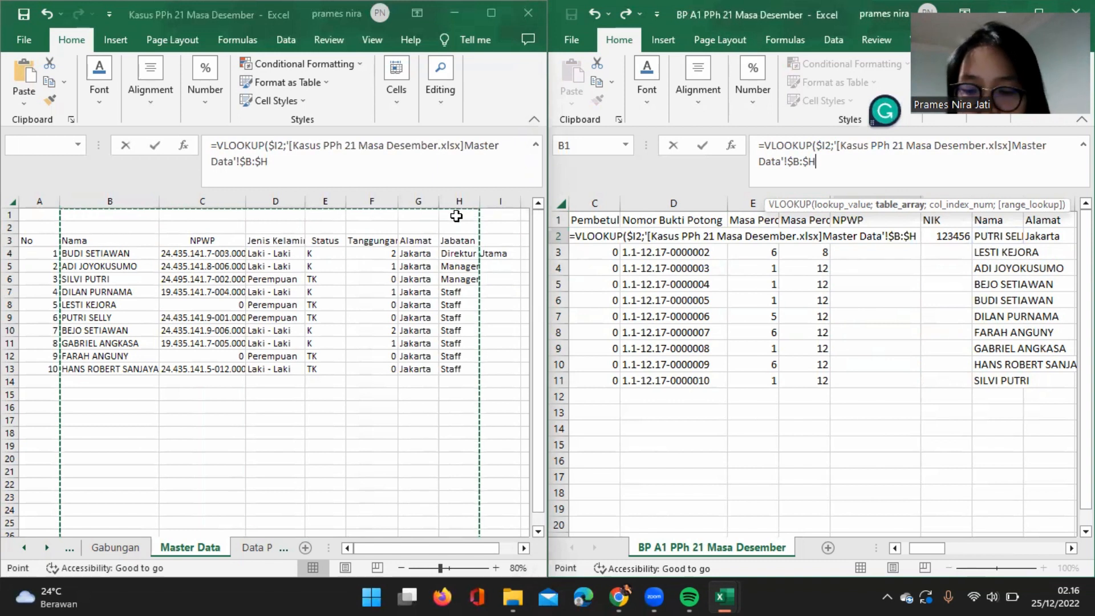
type(";")
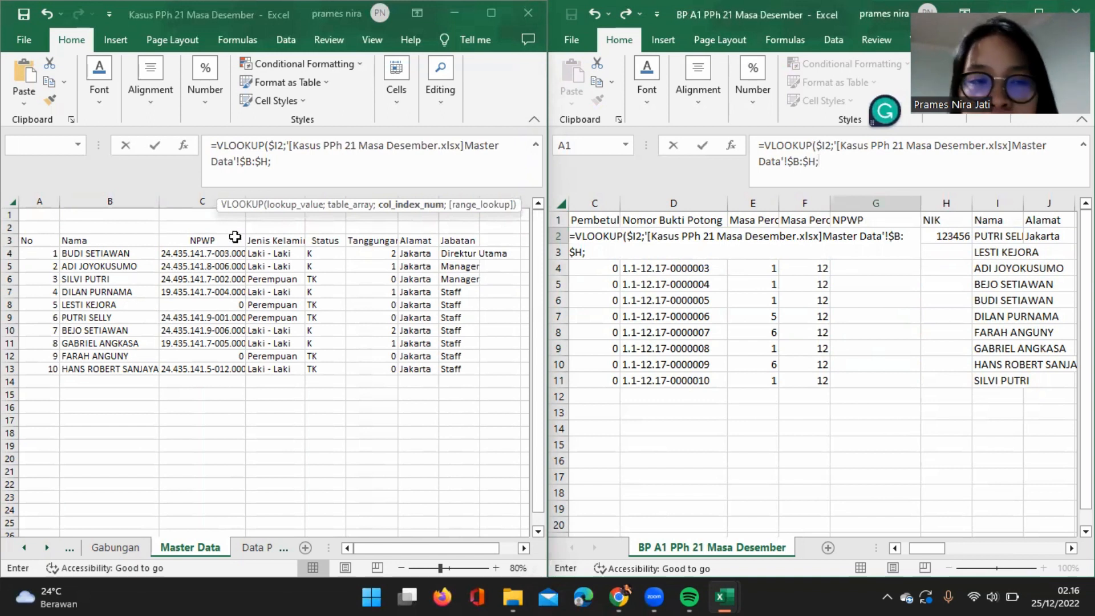
type("2;")
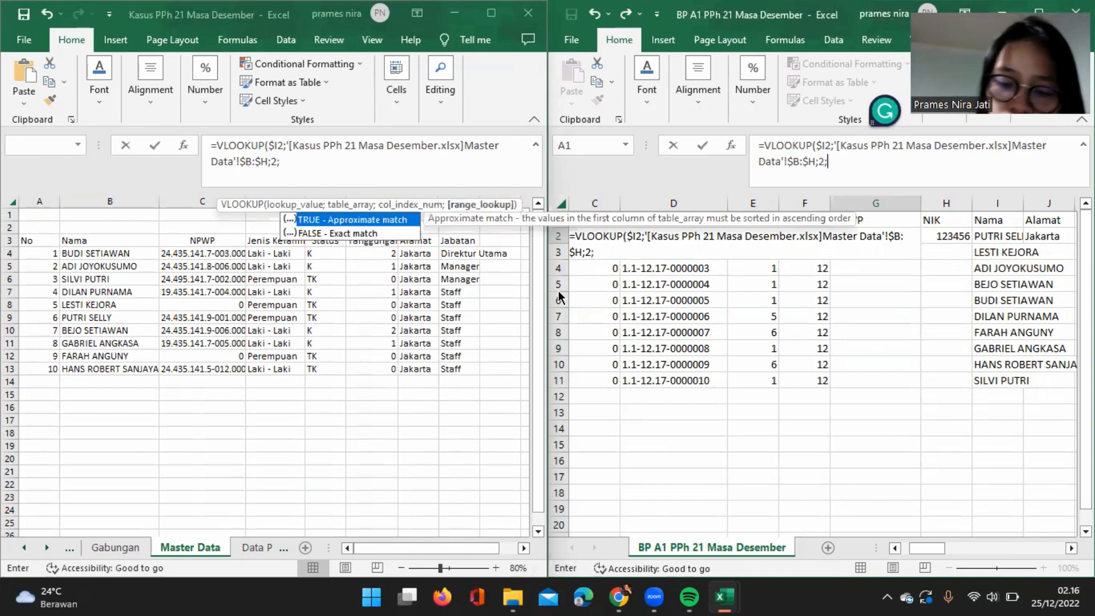
type("0")
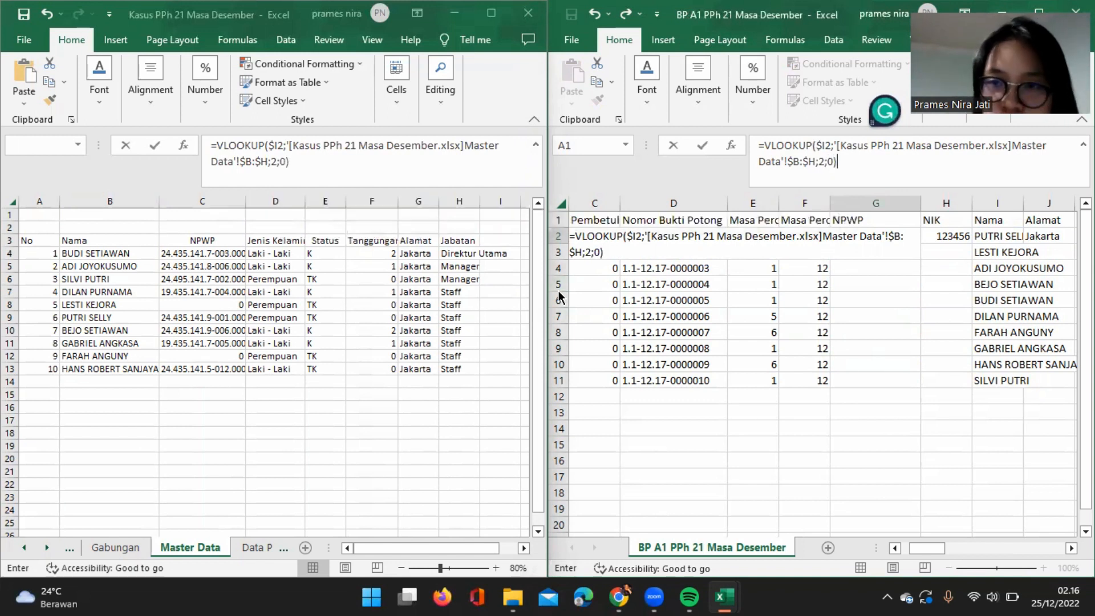
Enter the NPWP lookup and fill it from G2 down to row 11.
left_click(900, 246)
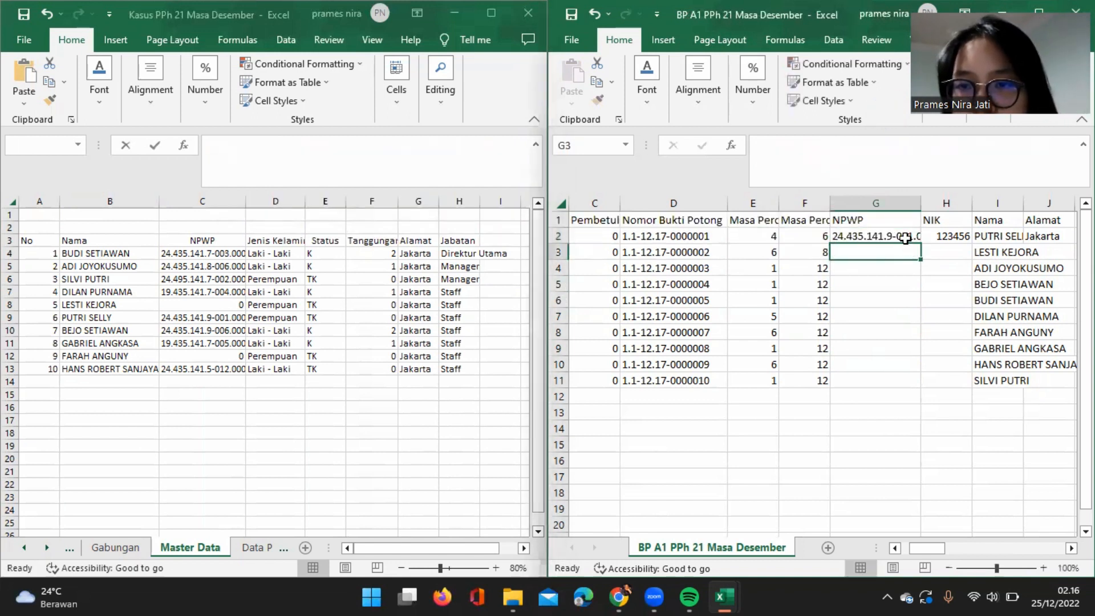
left_click(903, 236)
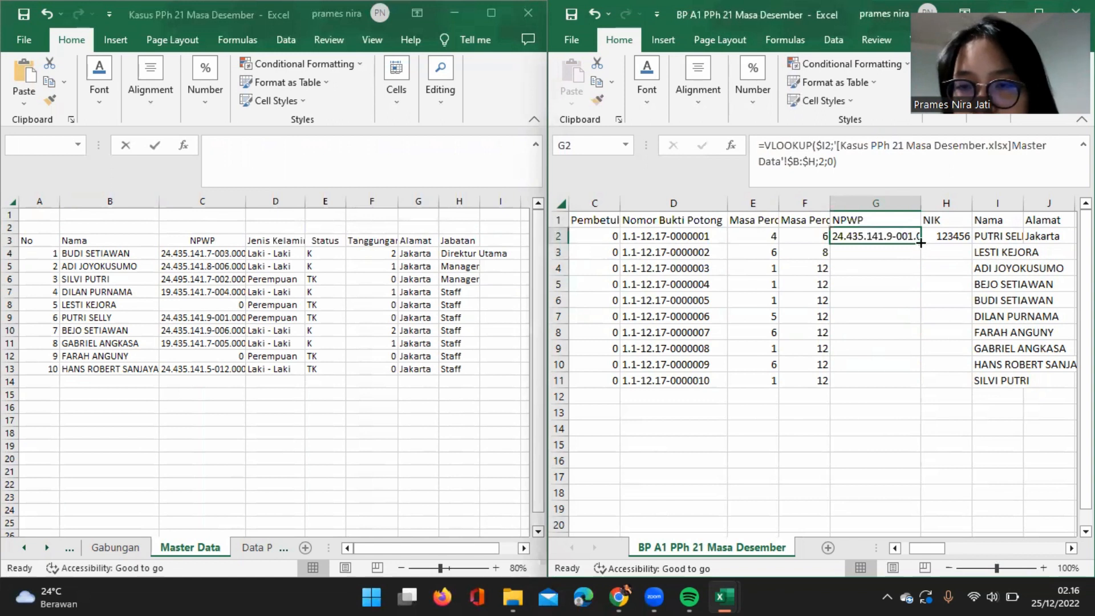
double_click(920, 243)
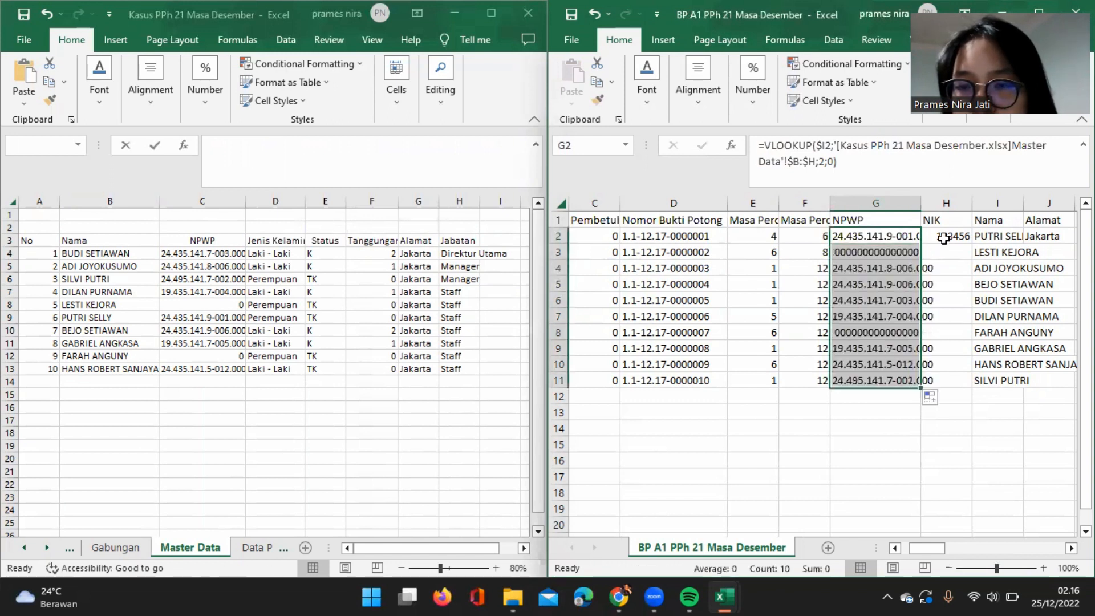
Copy the VLOOKUP formula text from G2 and paste it unchanged into the first Alamat cell, J2.
left_click(944, 238)
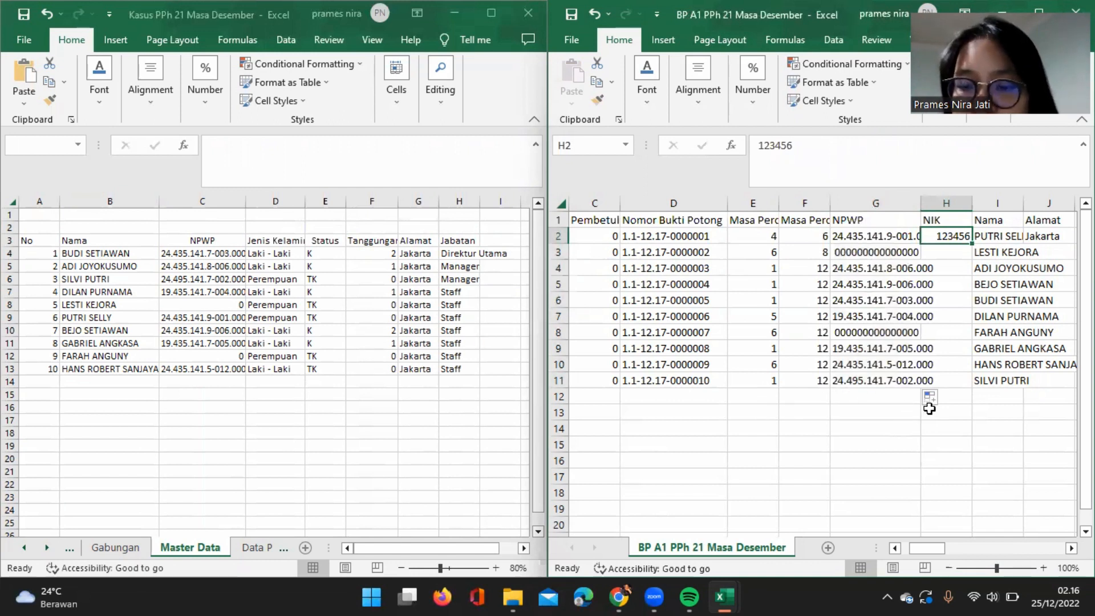
scroll(932, 402, "right", 2)
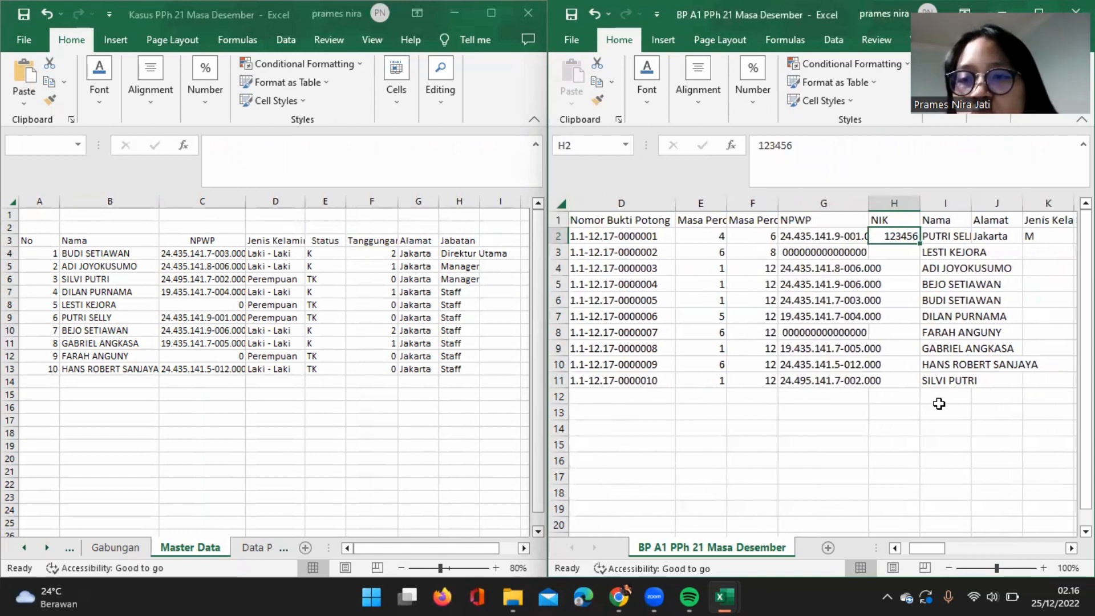
left_click(992, 236)
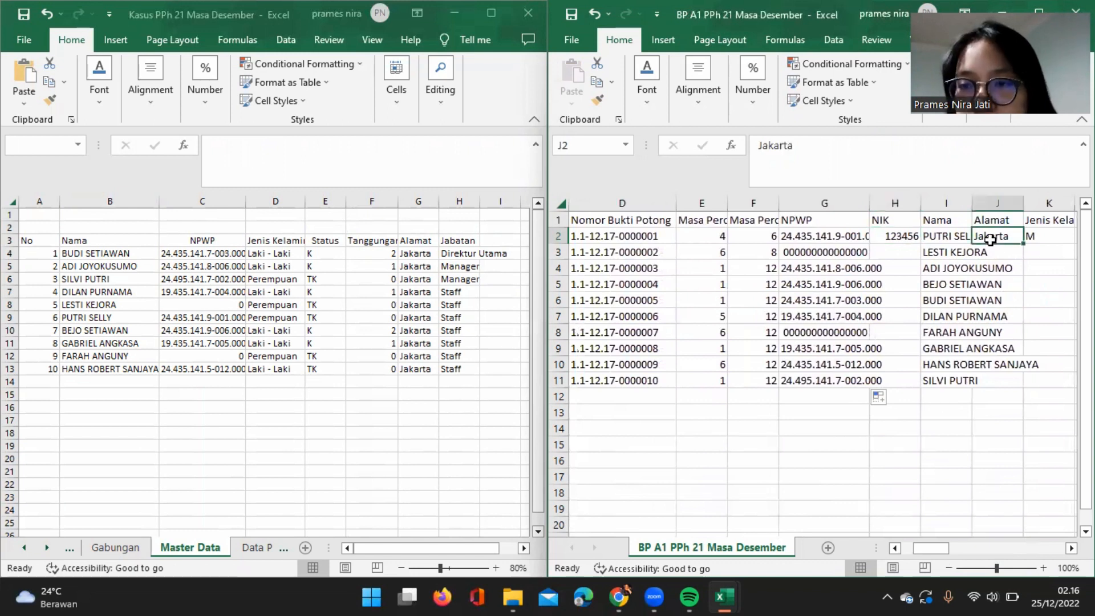
left_click(834, 240)
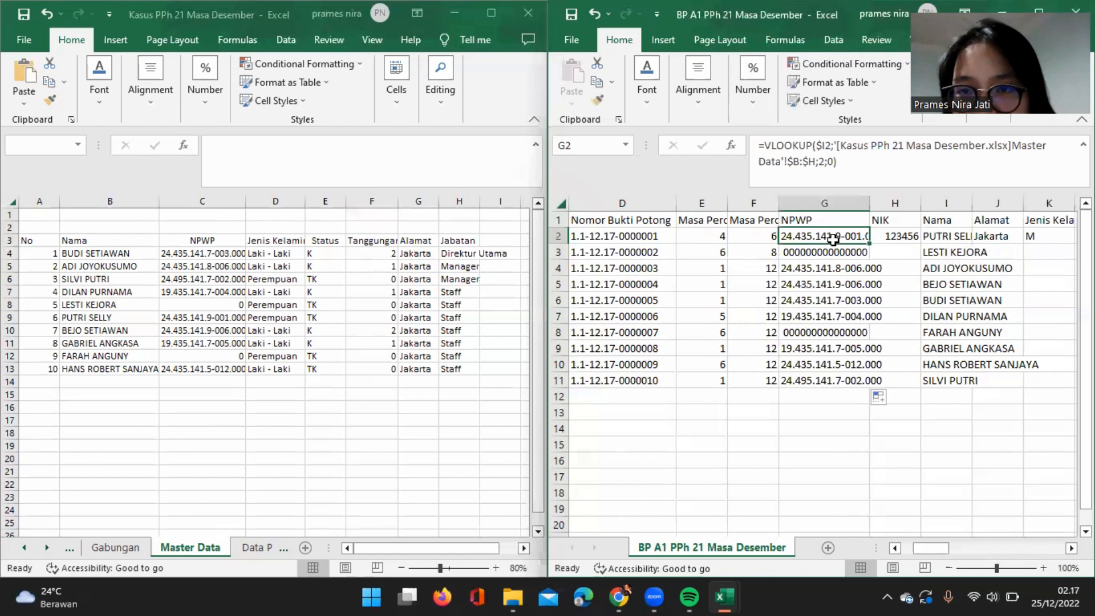
left_click(1006, 240)
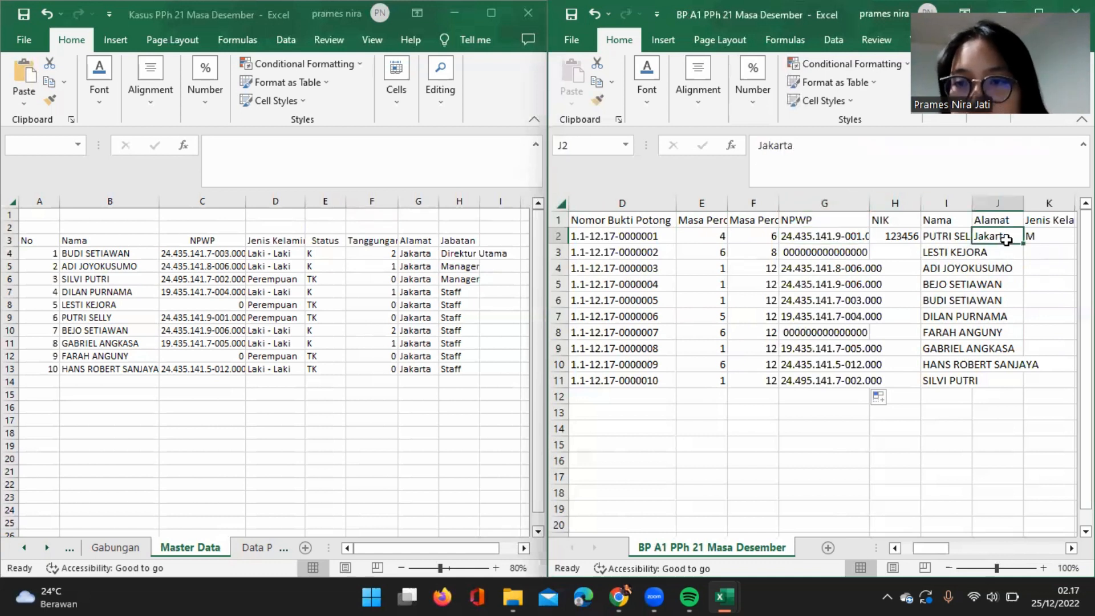
left_click(833, 240)
left_click(850, 151)
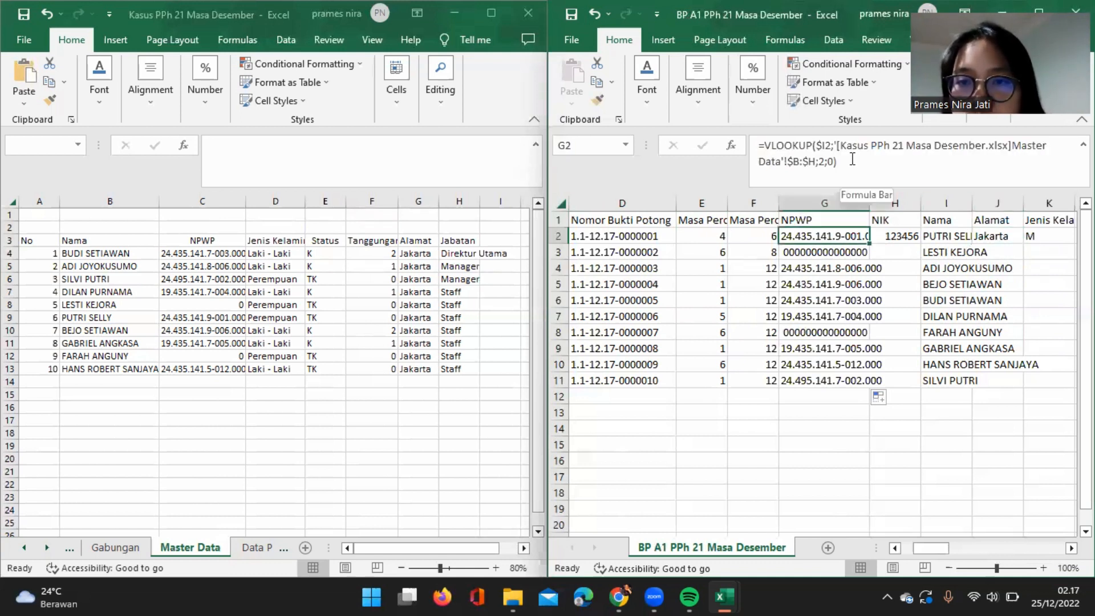
key("ctrl+a")
key("ctrl+c")
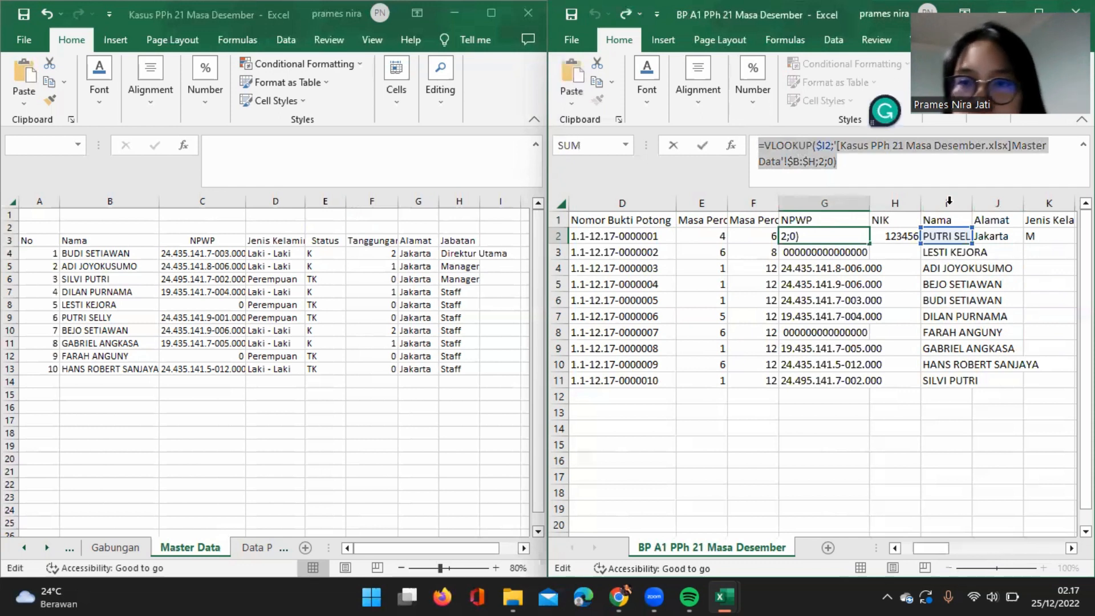
key("Escape")
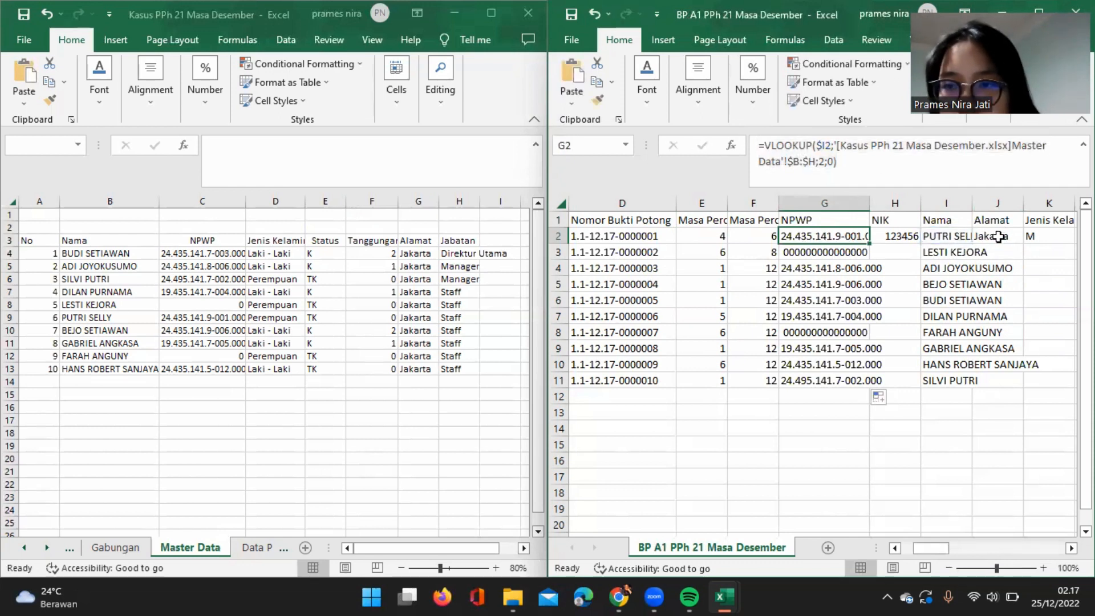
left_click(1002, 237)
key("ctrl+v")
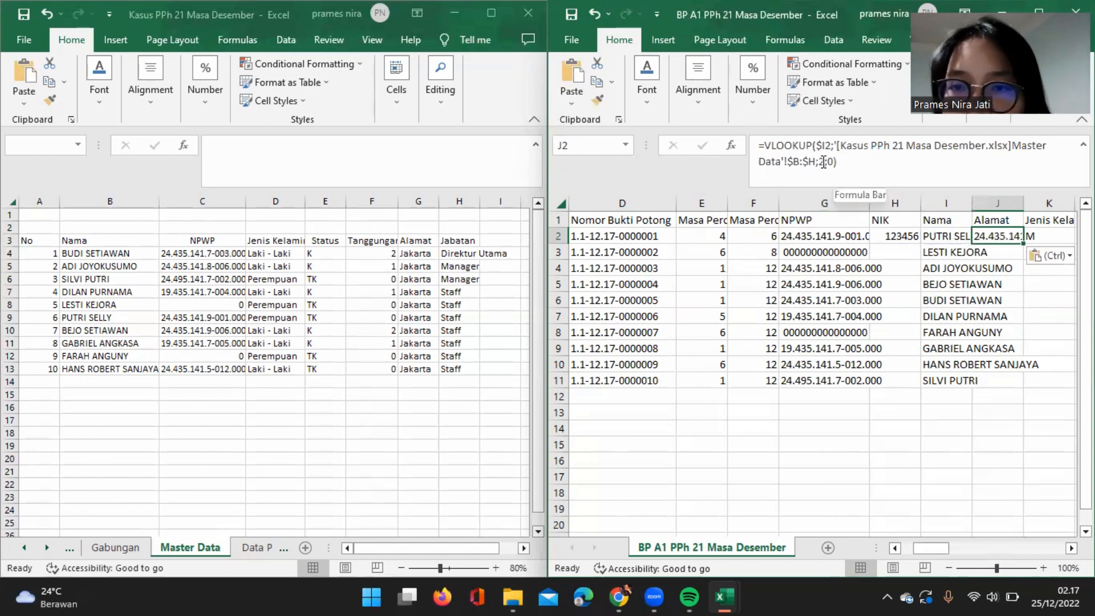
Set the column index of the Alamat lookup in J2 to 6 and fill the formula down to row 11.
left_click(824, 162)
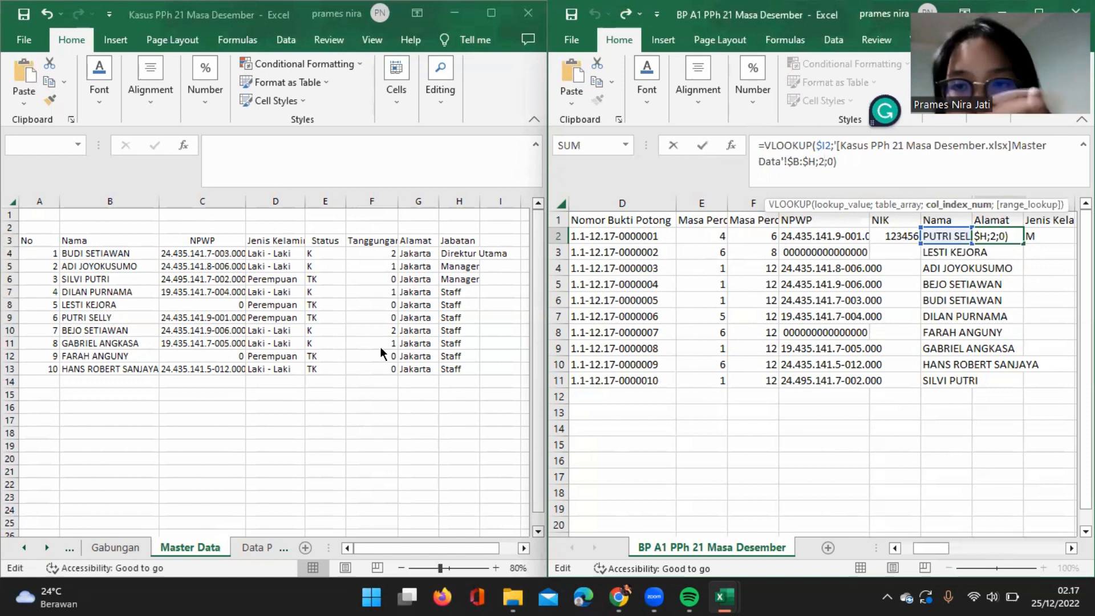
key("BackSpace")
type("6")
key("Return")
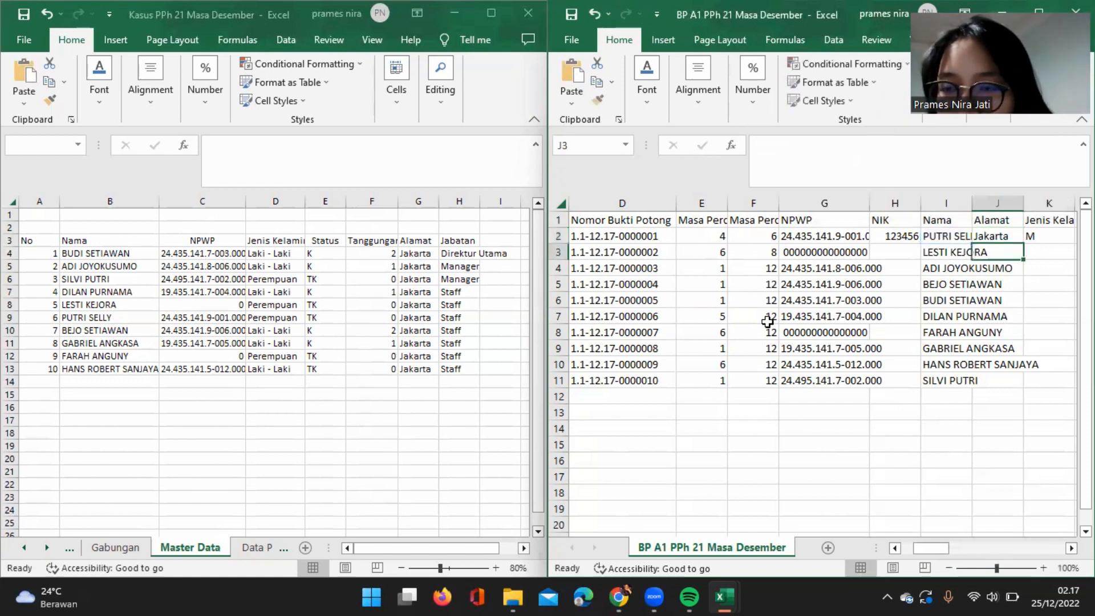
left_click(1007, 237)
left_click_drag(1023, 245, 950, 267)
Enter the copied VLOOKUP formula with column index 3 in the first Jenis Kelamin cell, K2, and fill it down to row 11.
left_click(944, 234)
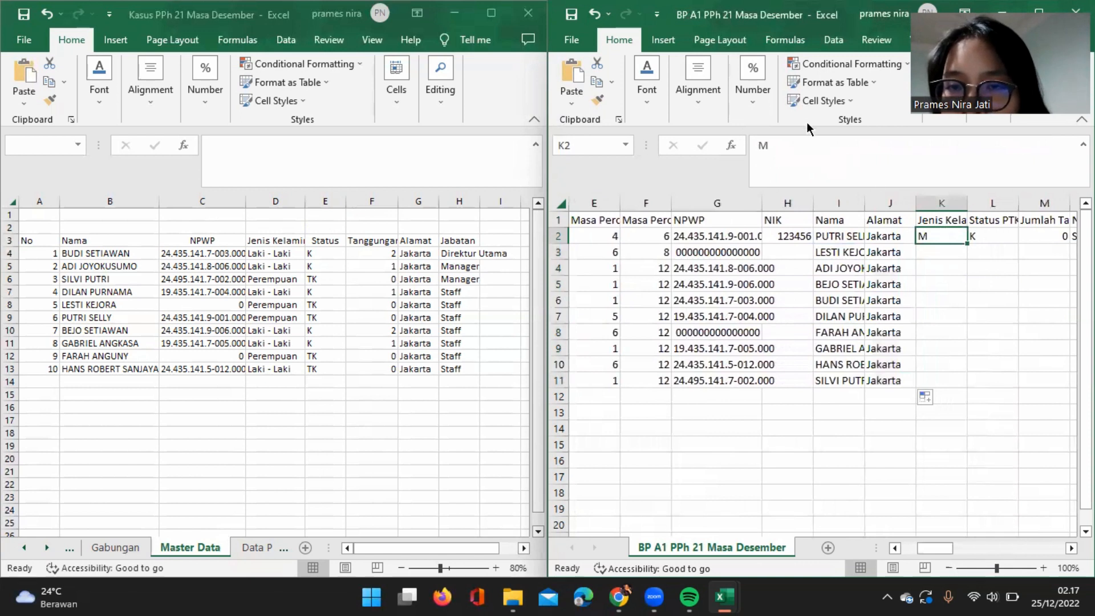
key("ctrl+v")
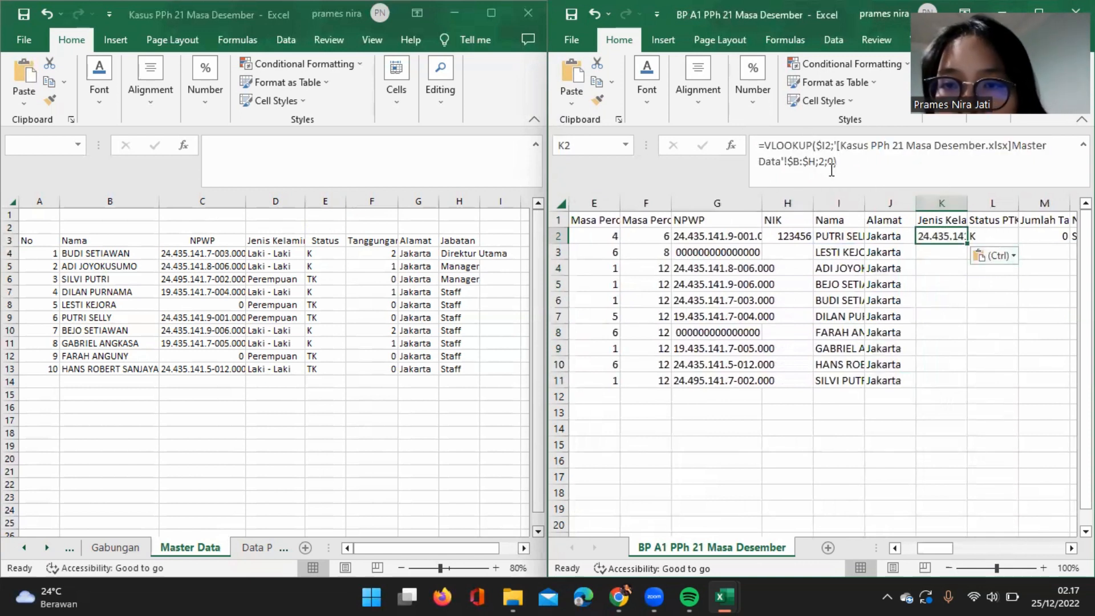
double_click(822, 162)
type("2")
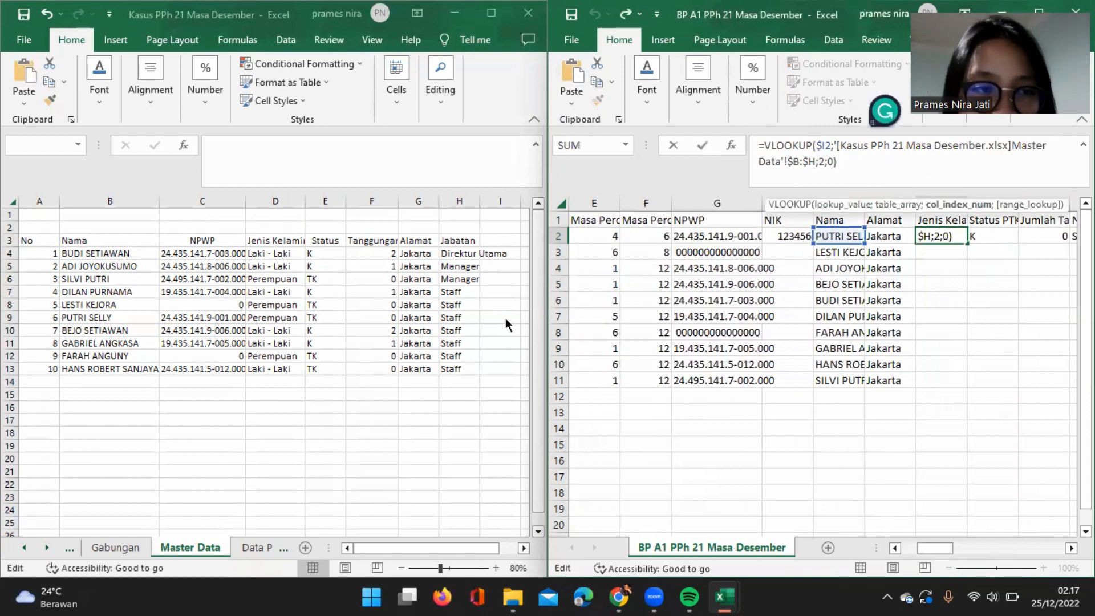
key("BackSpace")
type("3")
key("Return")
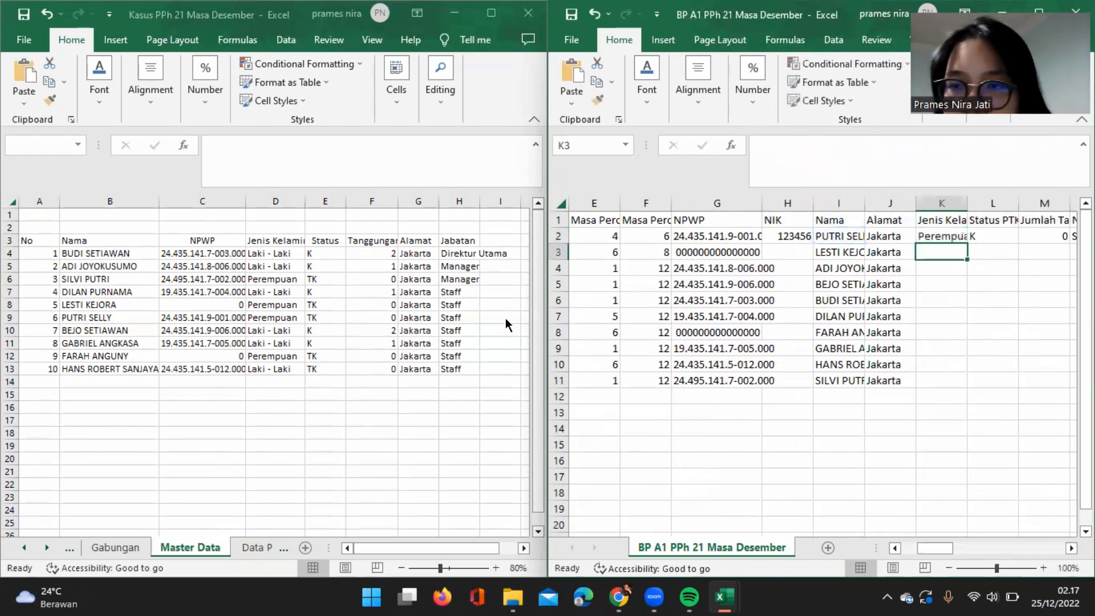
left_click(931, 236)
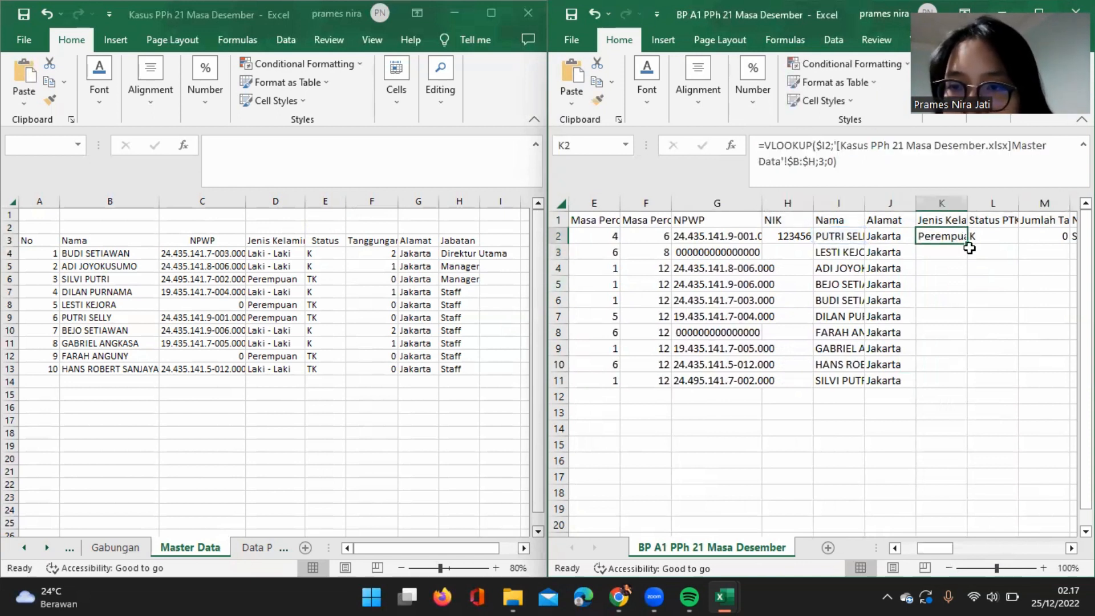
double_click(967, 241)
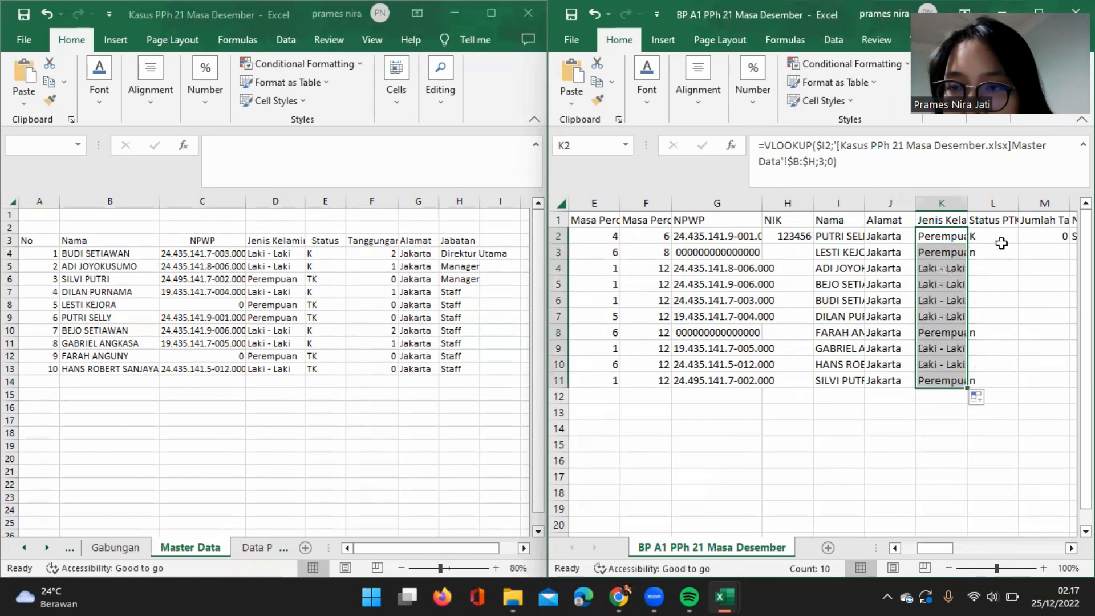
Convert the lookup formulas in the Jenis Kelamin column K to plain values by copying the column and pasting values in place.
left_click(954, 203)
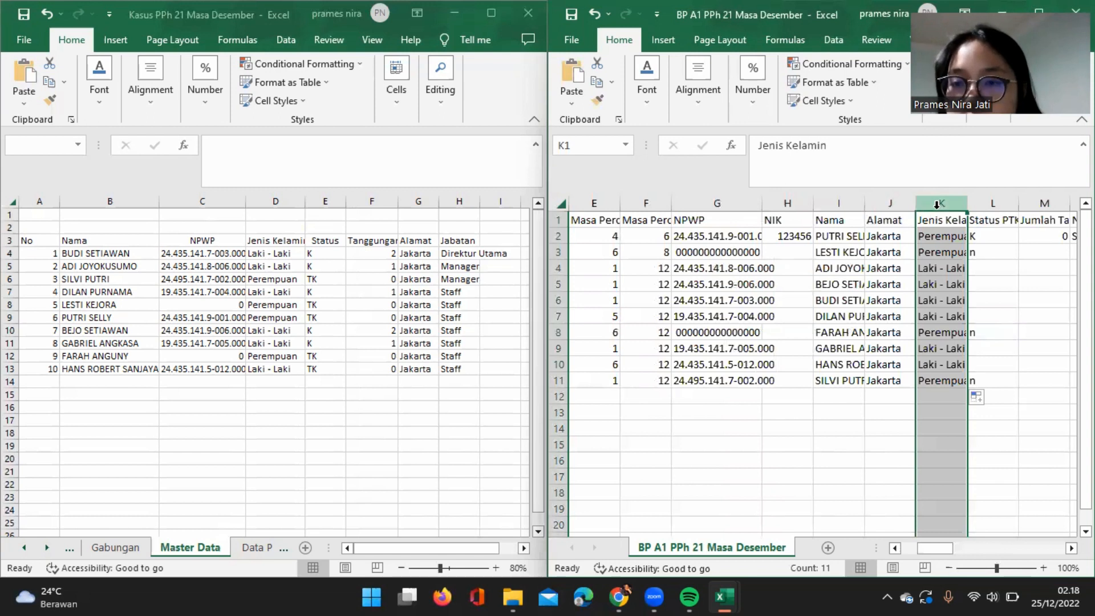
right_click(936, 206)
key("Escape")
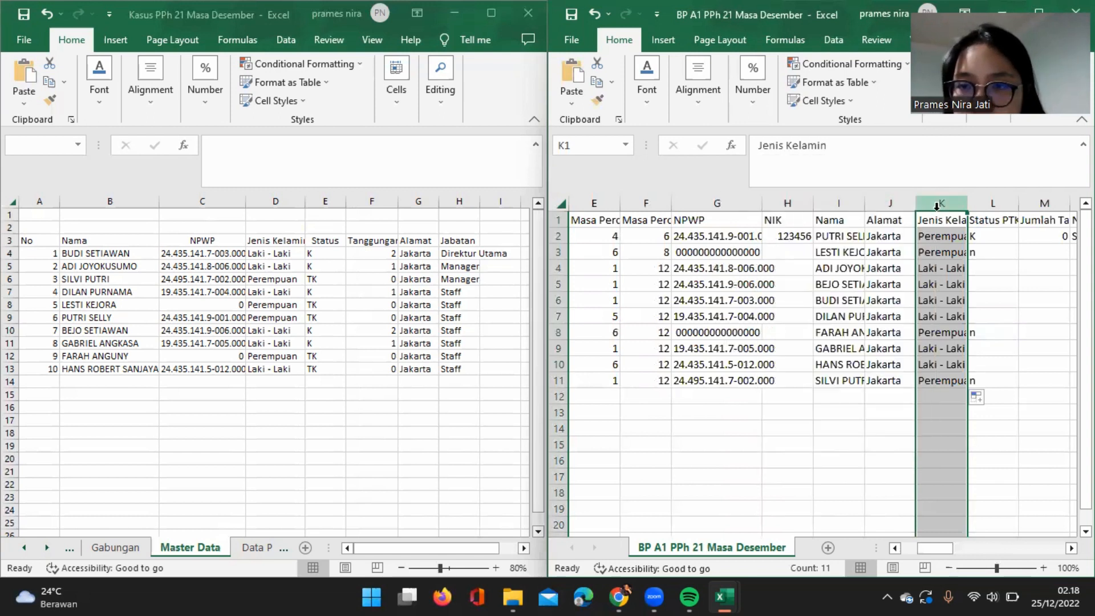
key("ctrl+c")
right_click(936, 209)
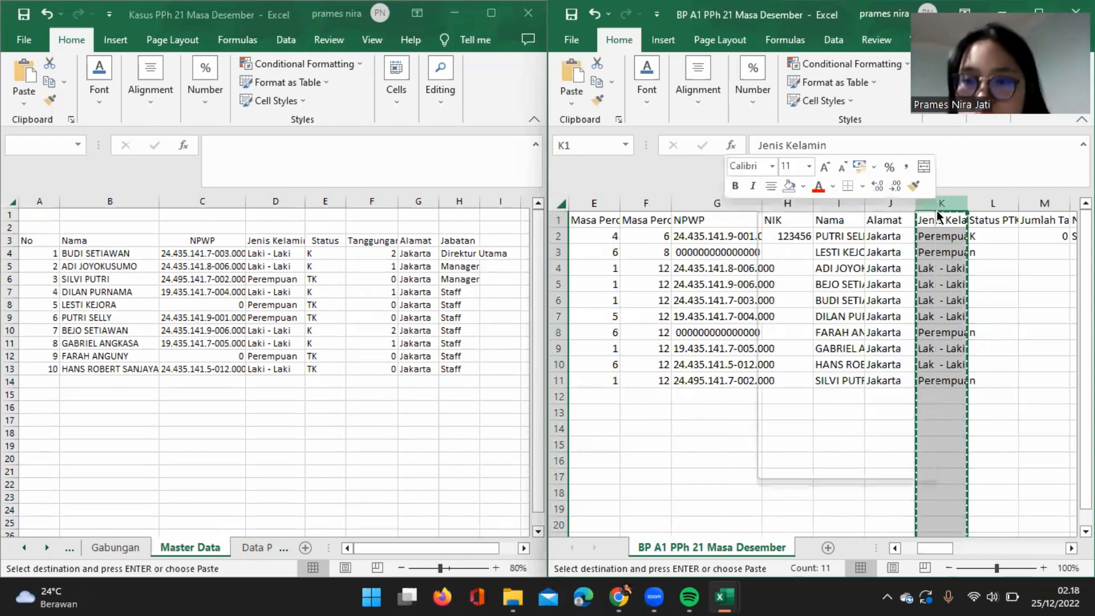
left_click(814, 310)
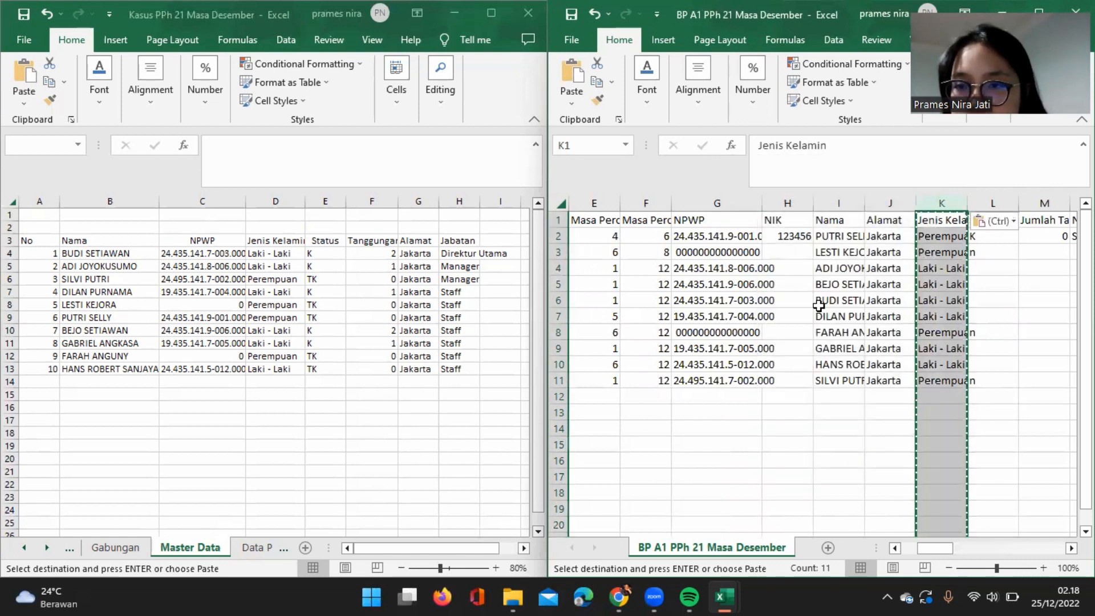
Open the Find and Replace dialog in replace mode for the BP A1 sheet.
left_click(964, 268)
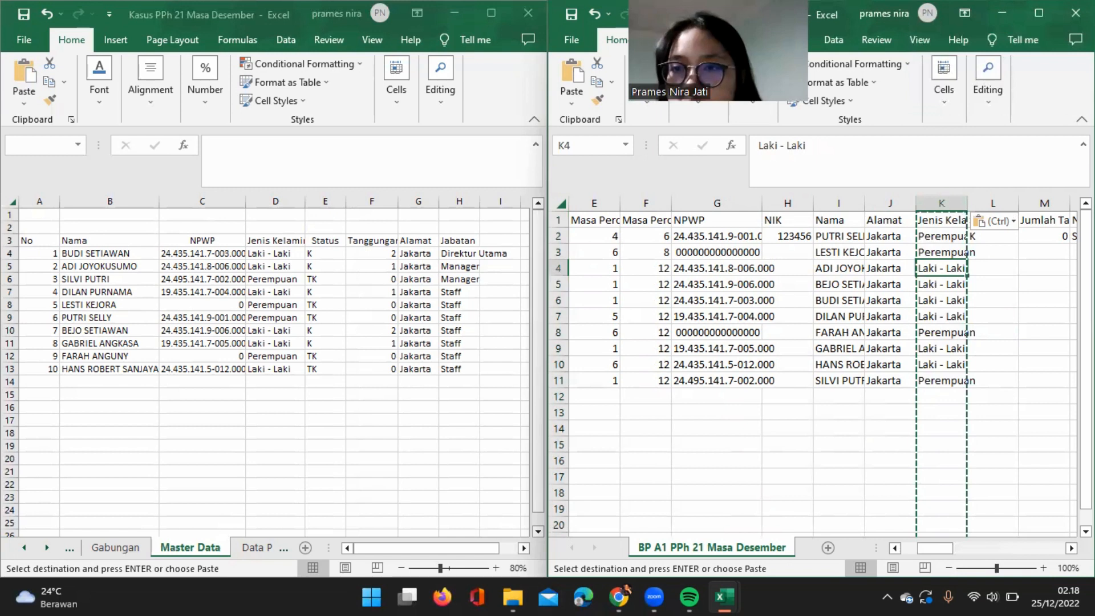
left_click(994, 99)
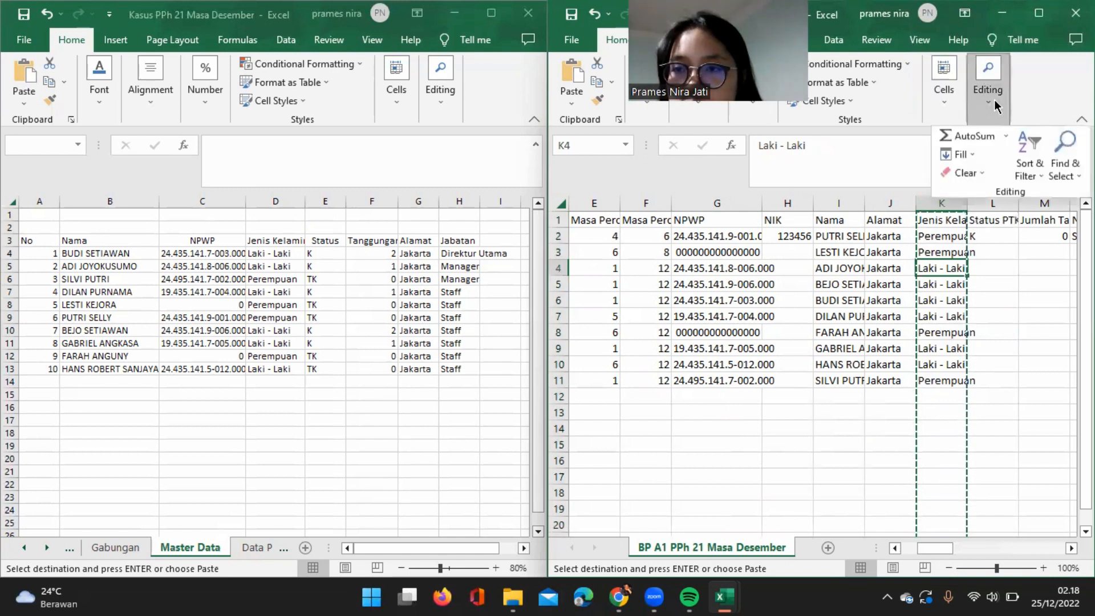
left_click(1065, 150)
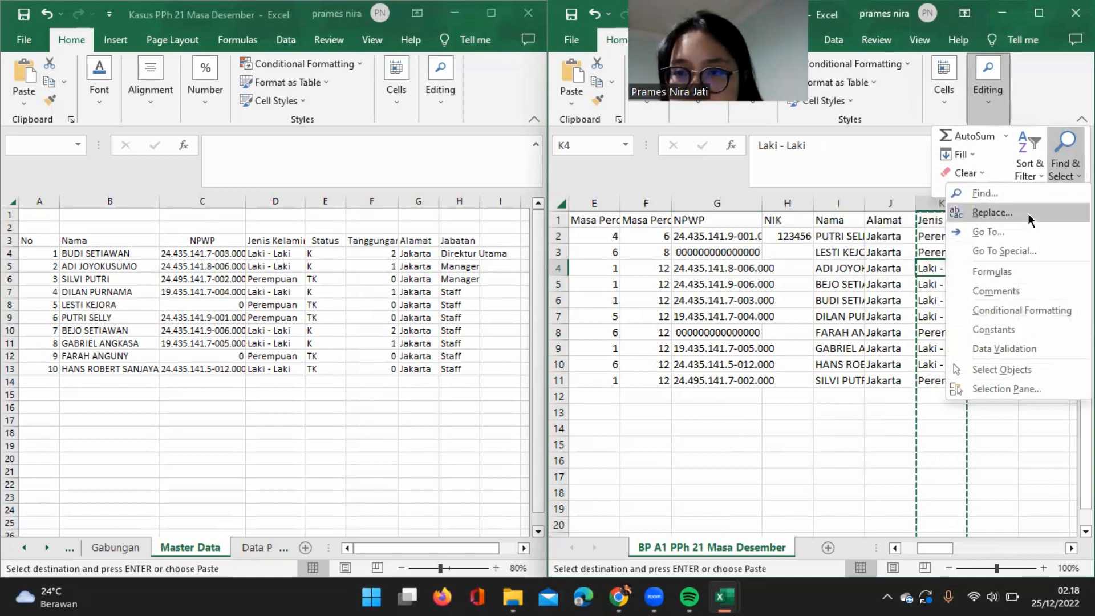
key("Escape")
key("Escape")
key("ctrl+h")
Replace every Perempuan entry in the sheet with F.
type("p")
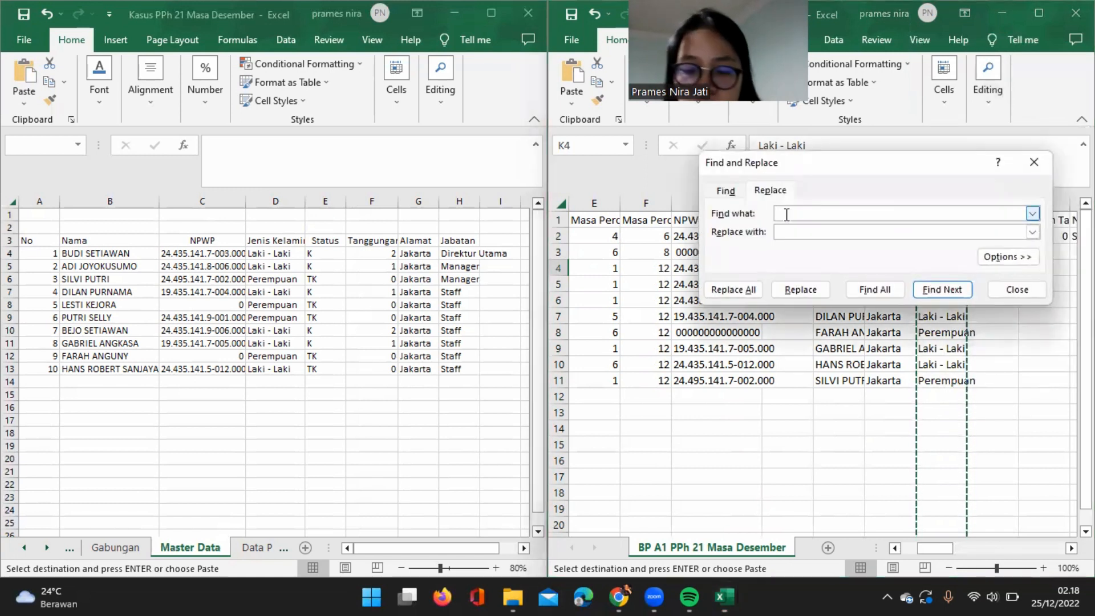
type("EREM")
key("BackSpace")
key("BackSpace")
key("BackSpace")
key("BackSpace")
key("BackSpace")
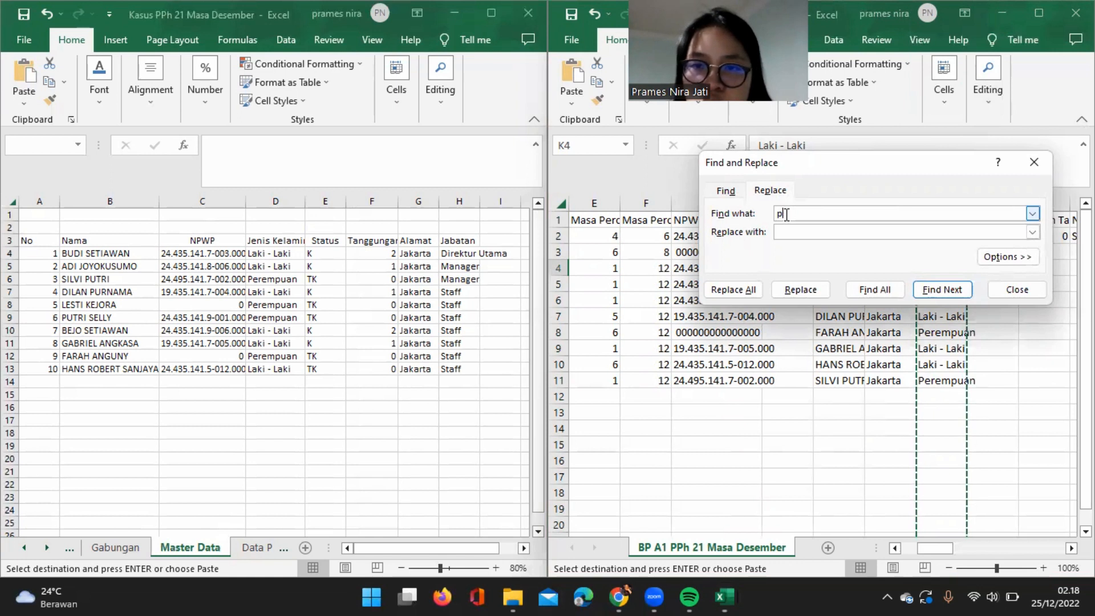
key("Caps_Lock")
type("P")
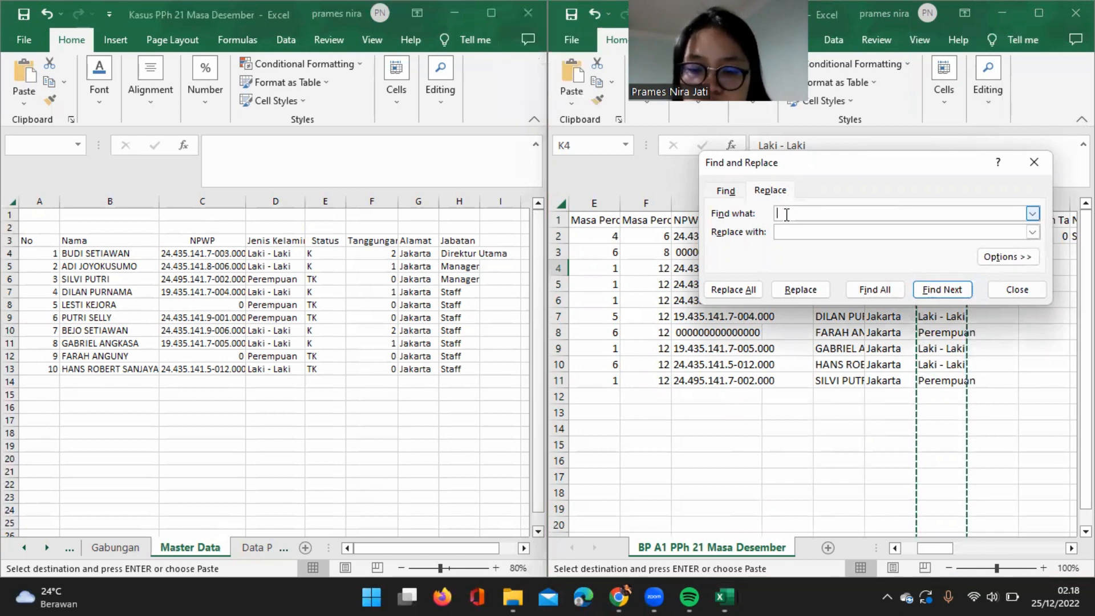
type("erem")
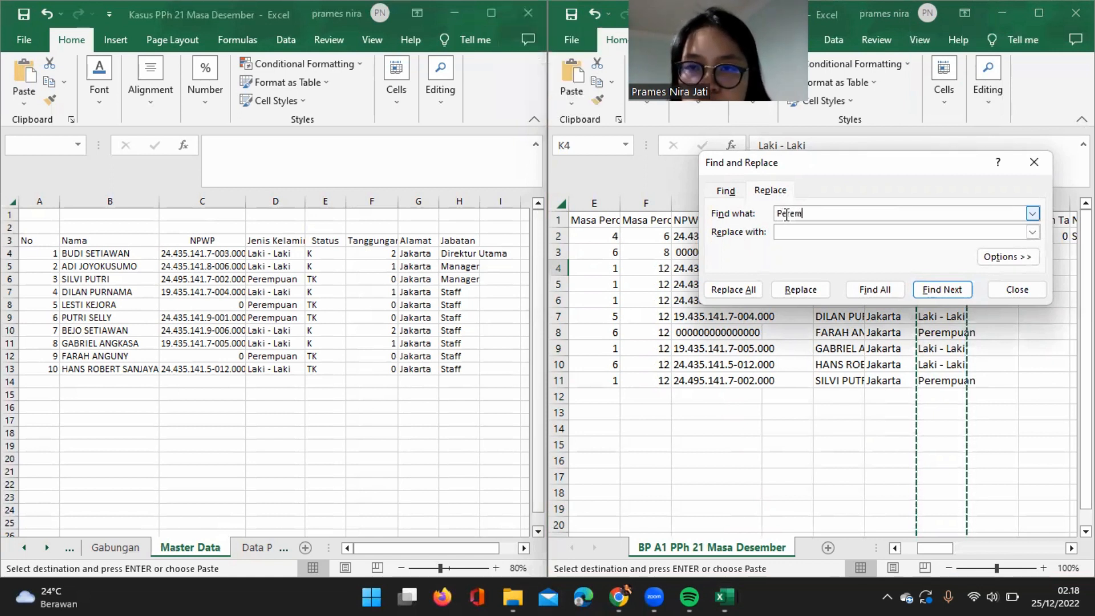
type("o")
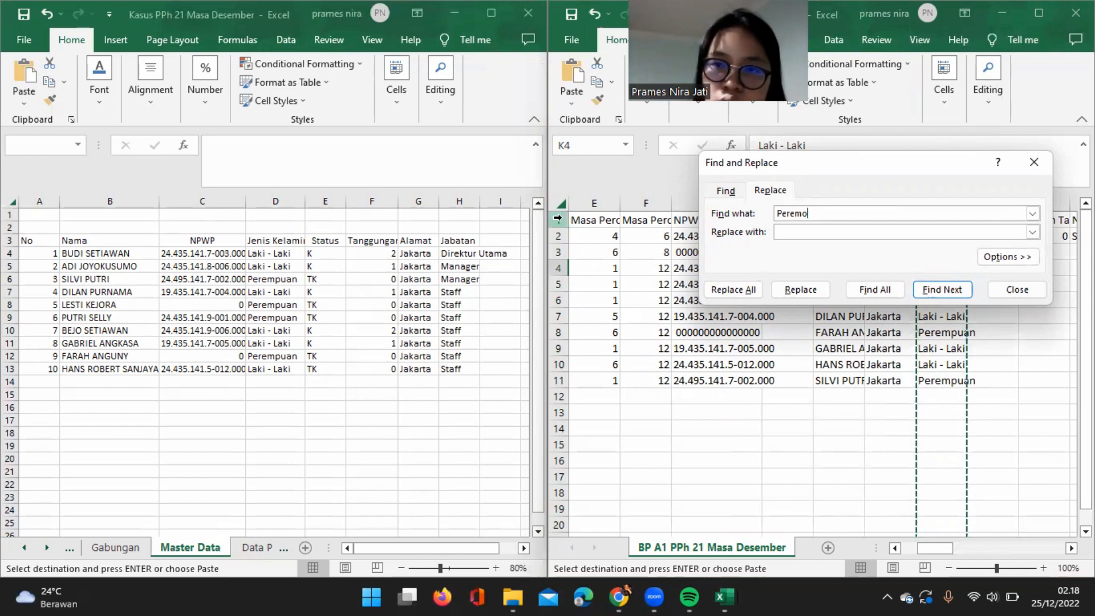
key("BackSpace")
type("puan")
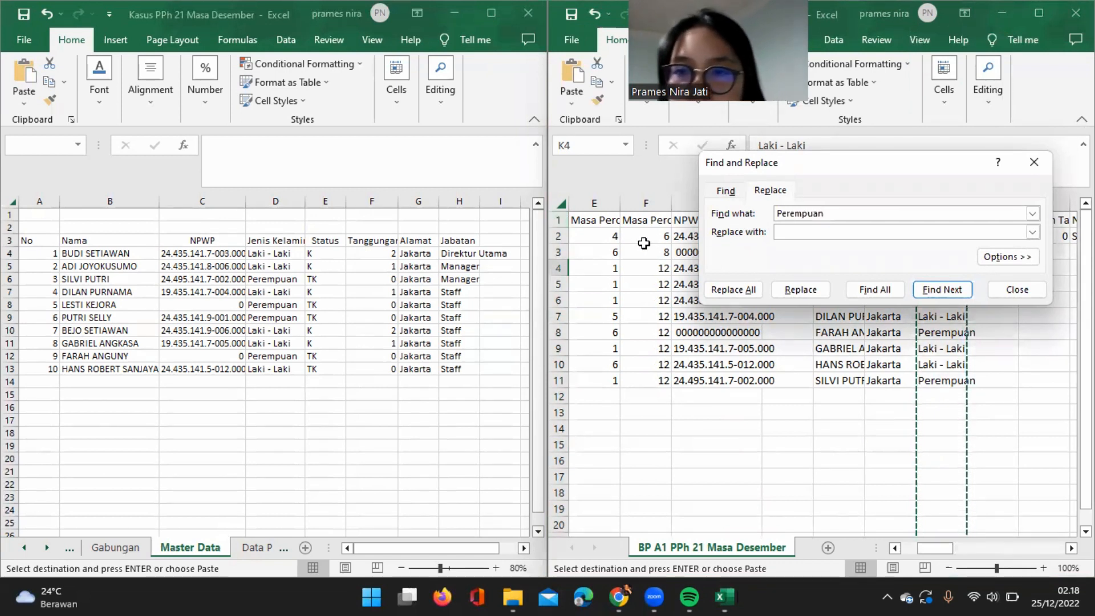
left_click(812, 231)
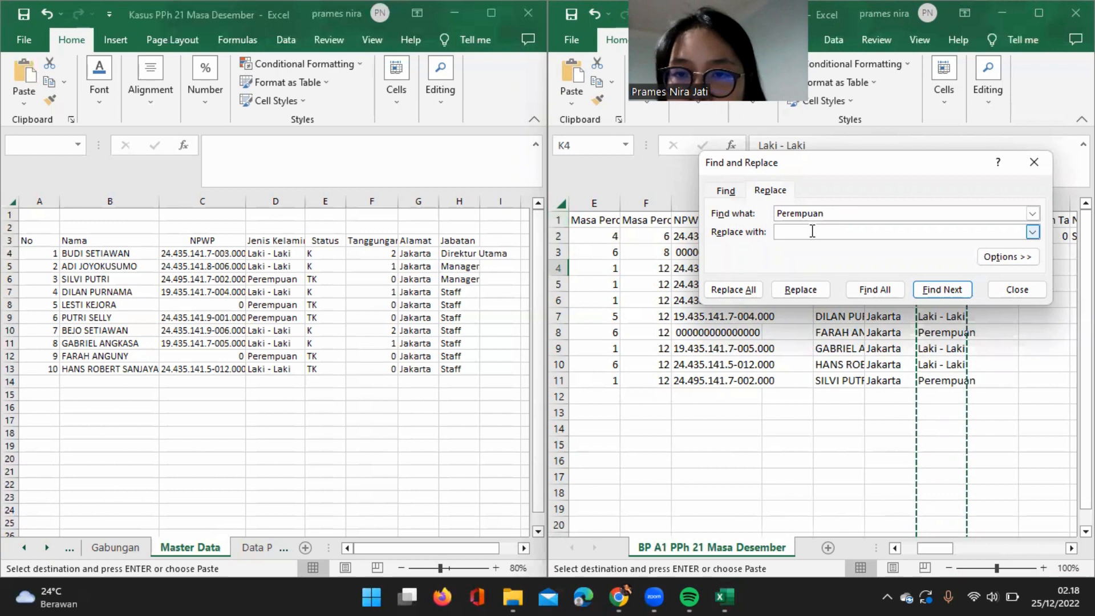
type("F")
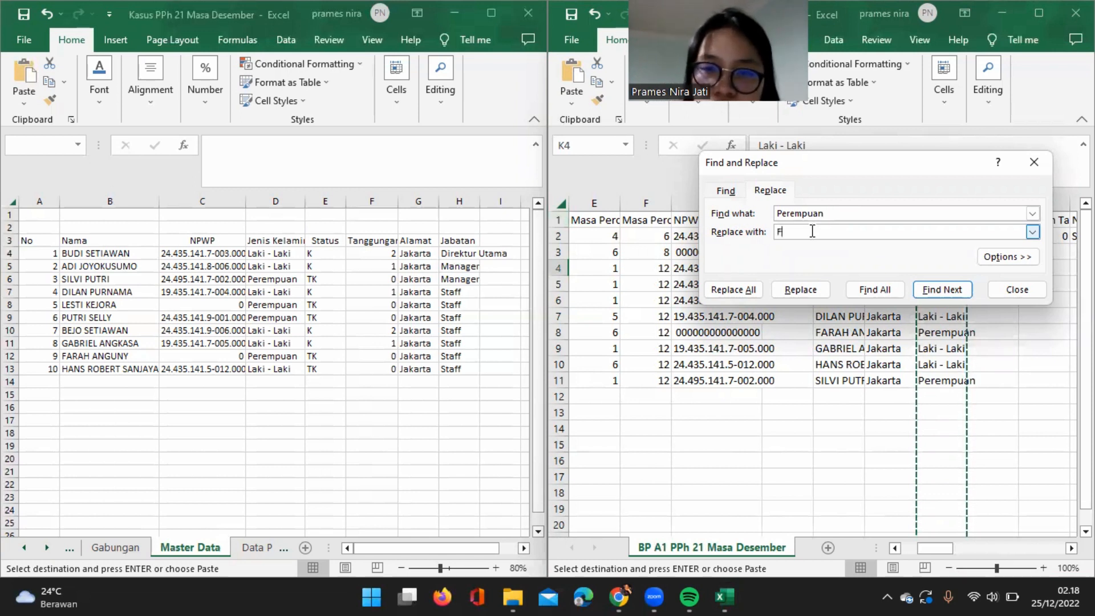
left_click(733, 289)
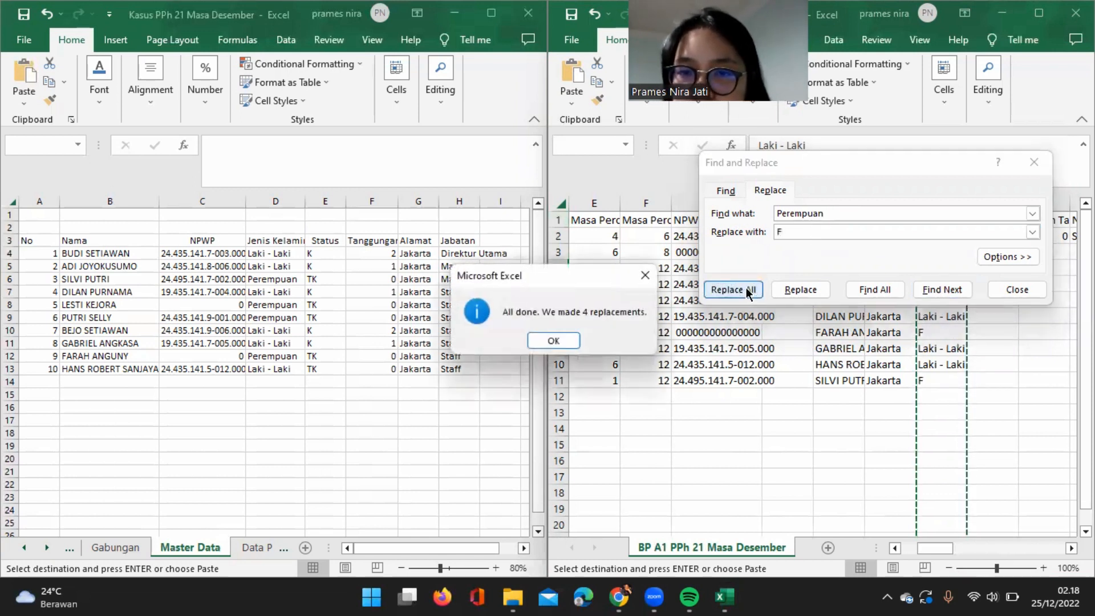
left_click(545, 341)
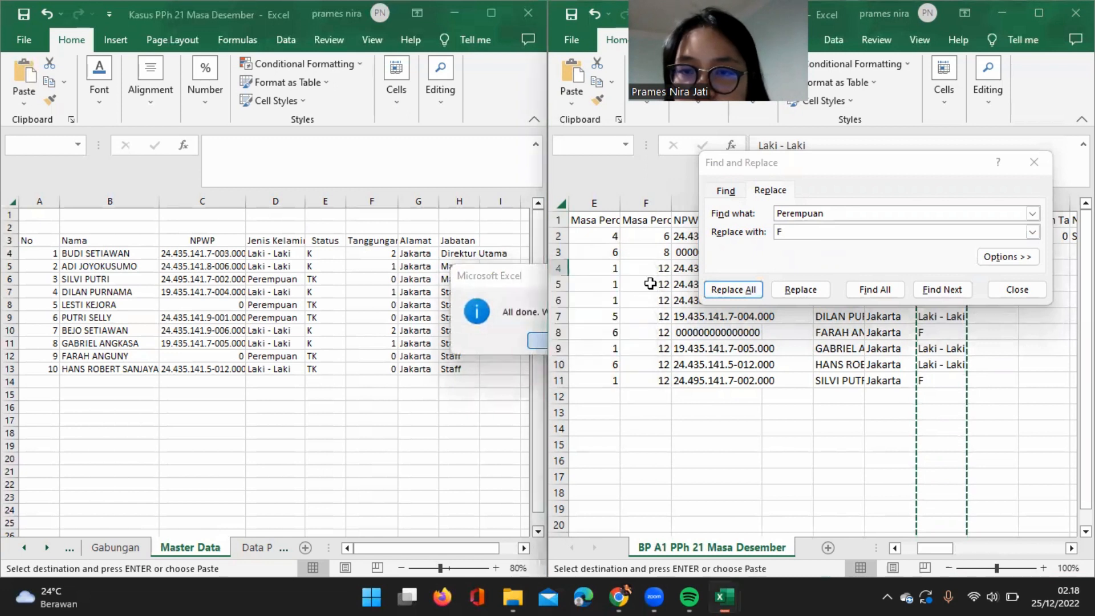
Replace every "Laki - Laki" entry in the sheet with M and close the Find and Replace dialog.
left_click(851, 210)
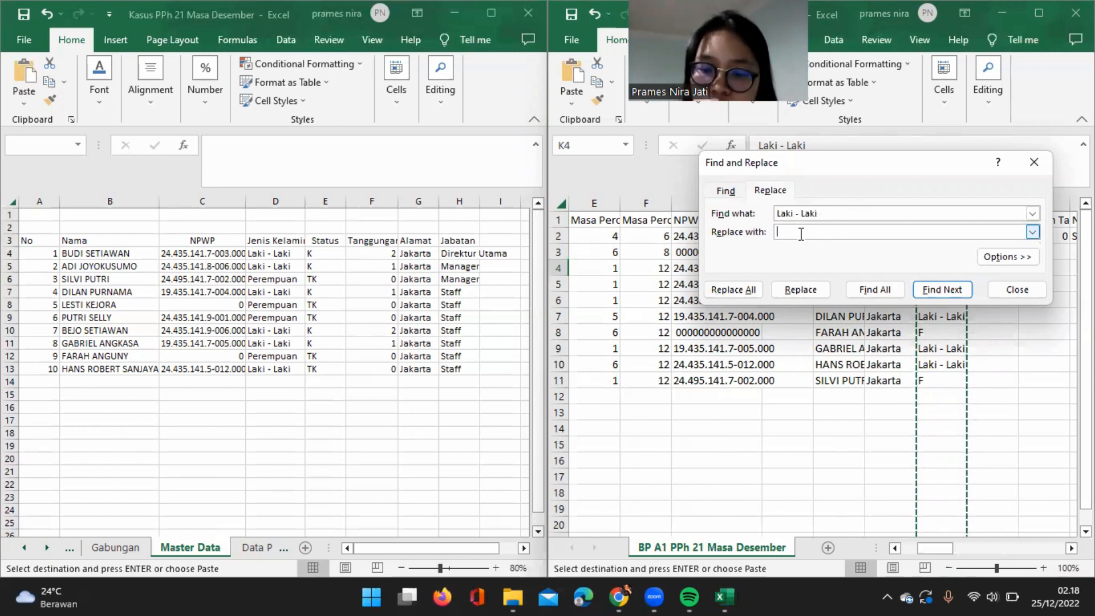
left_click(739, 291)
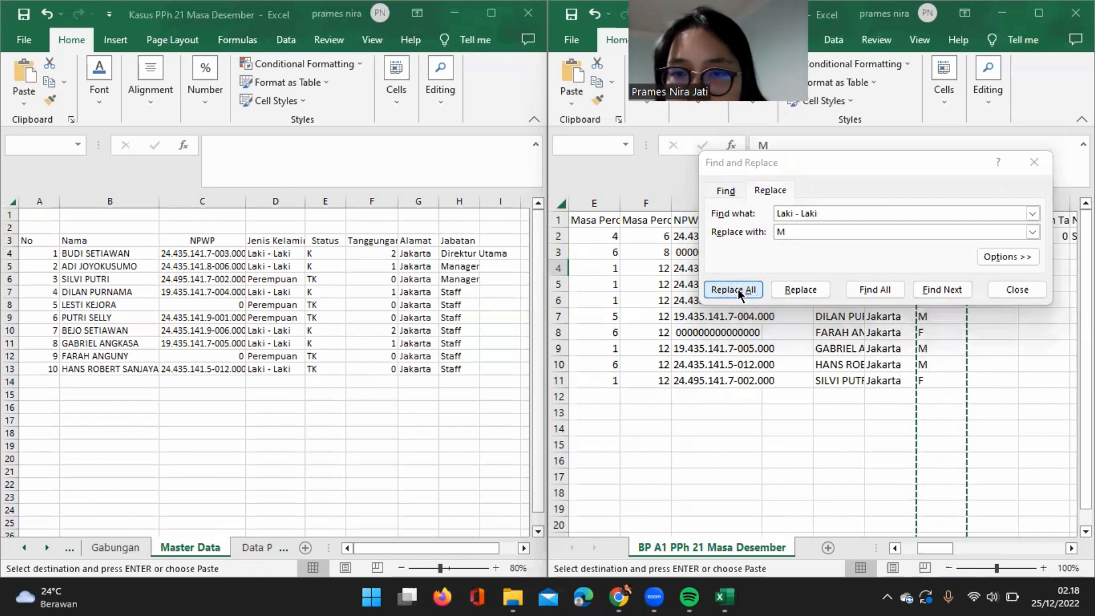
left_click(553, 341)
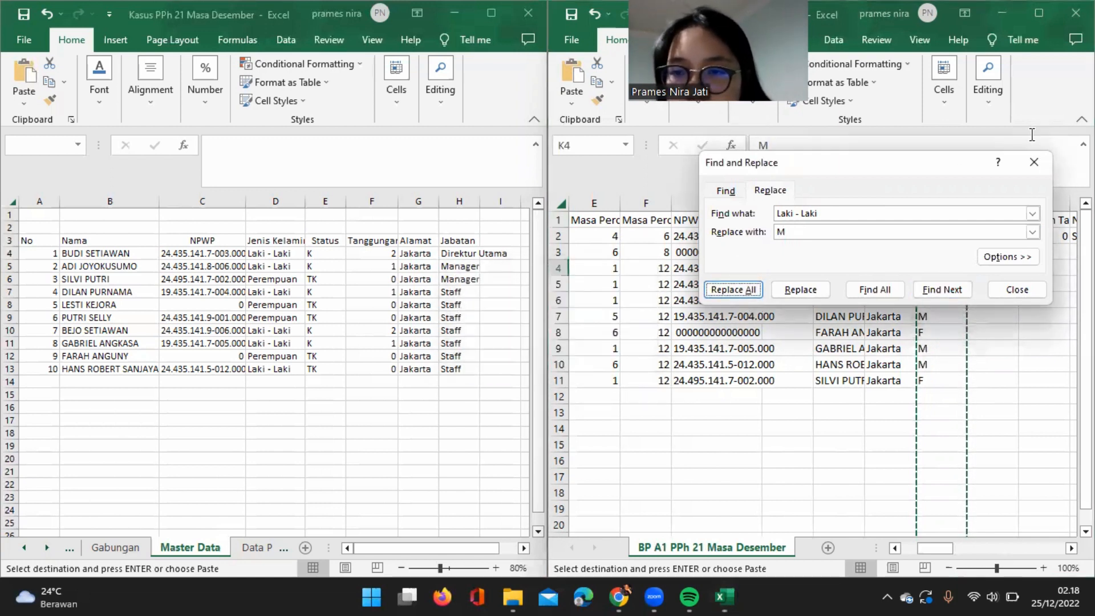
left_click(1034, 162)
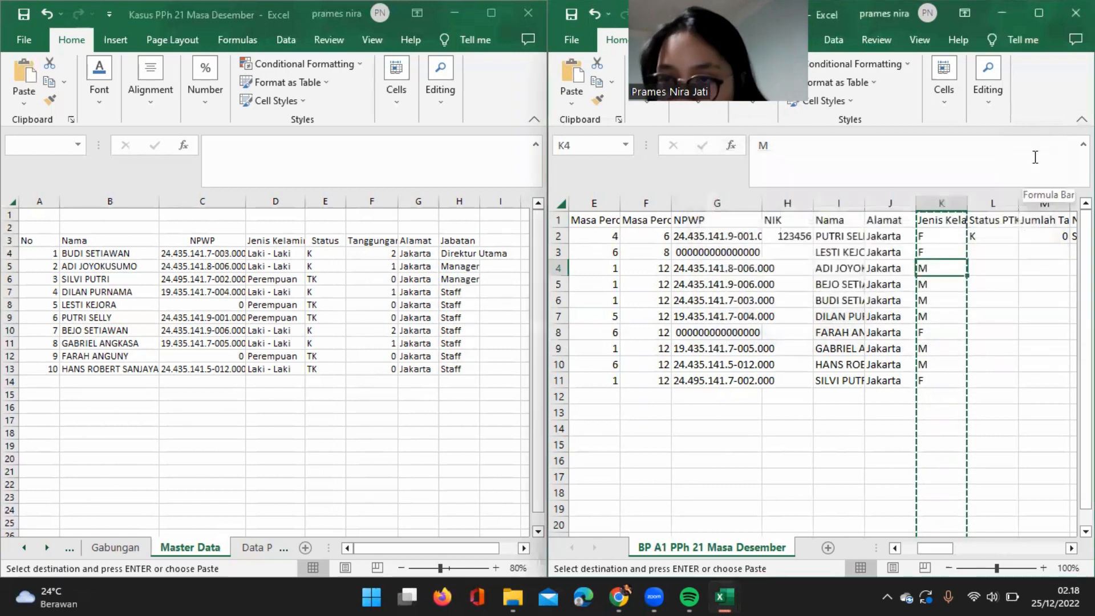
Copy the VLOOKUP formula text from the Alamat cell J2 and paste it unchanged into the first Status PTKP cell, L2.
left_click(993, 220)
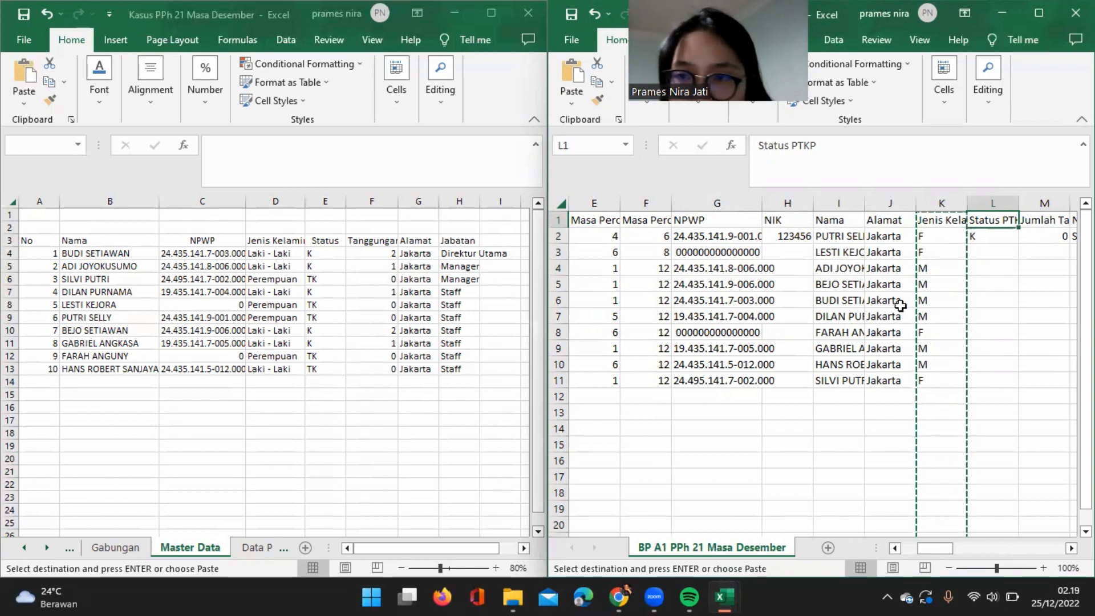
key("Escape")
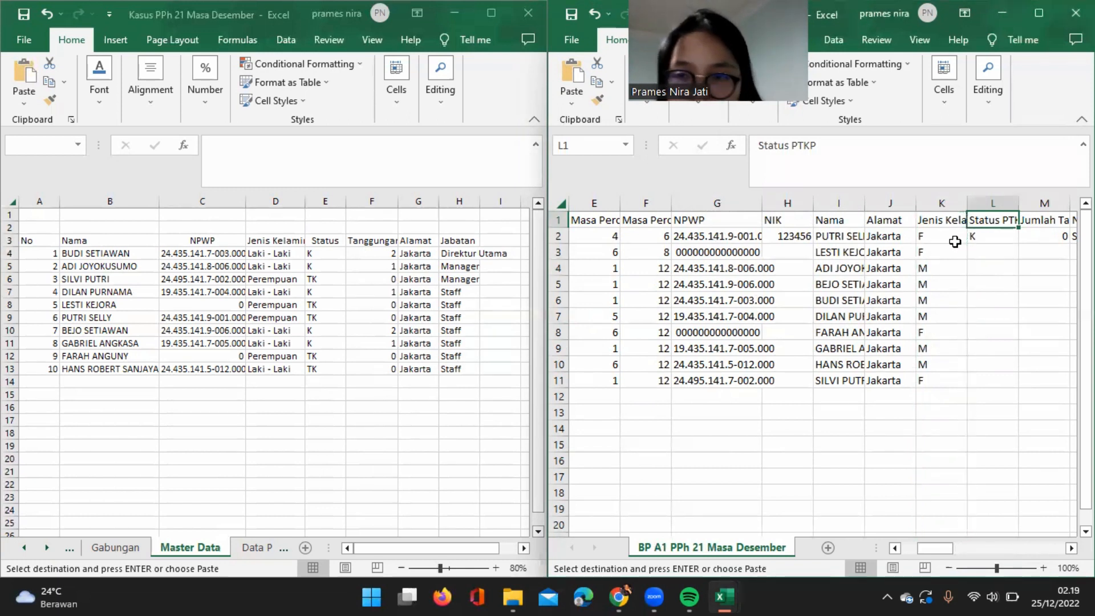
left_click(952, 240)
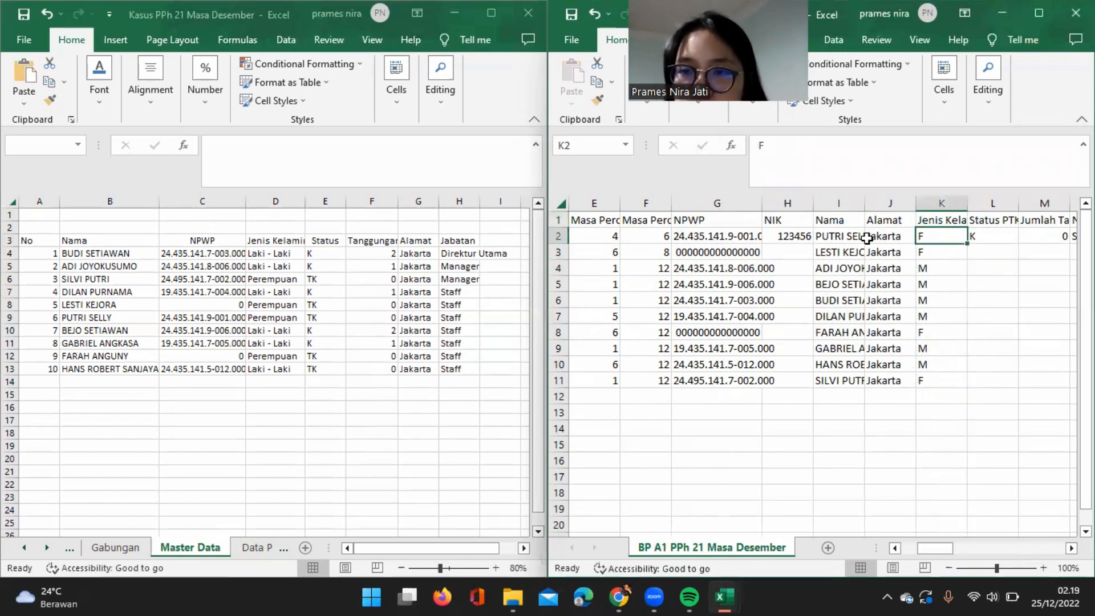
left_click(880, 236)
left_click_drag(844, 165, 734, 147)
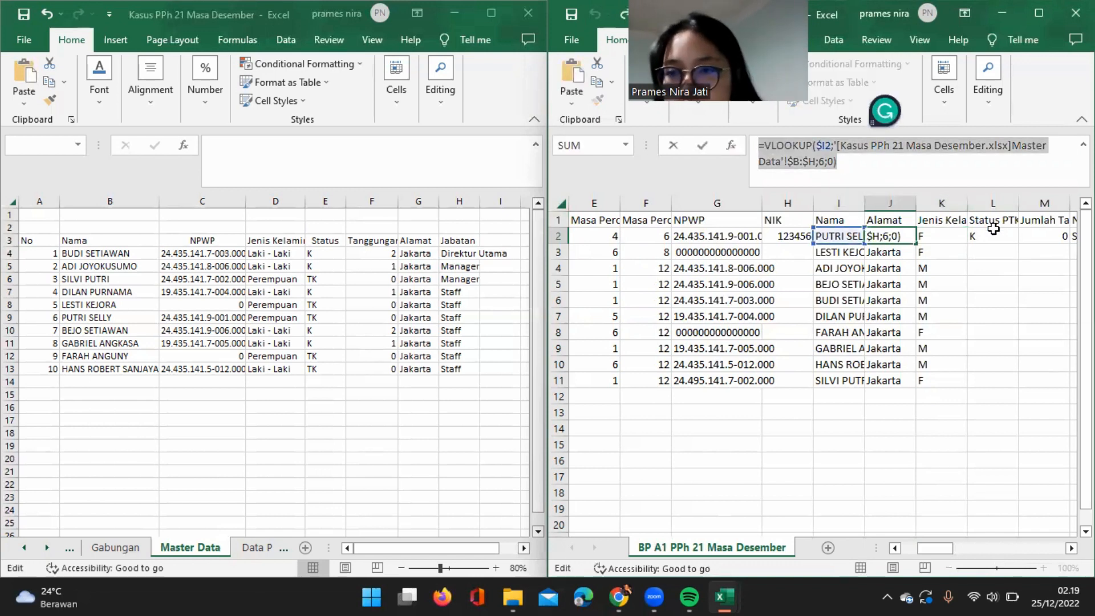
key("Escape")
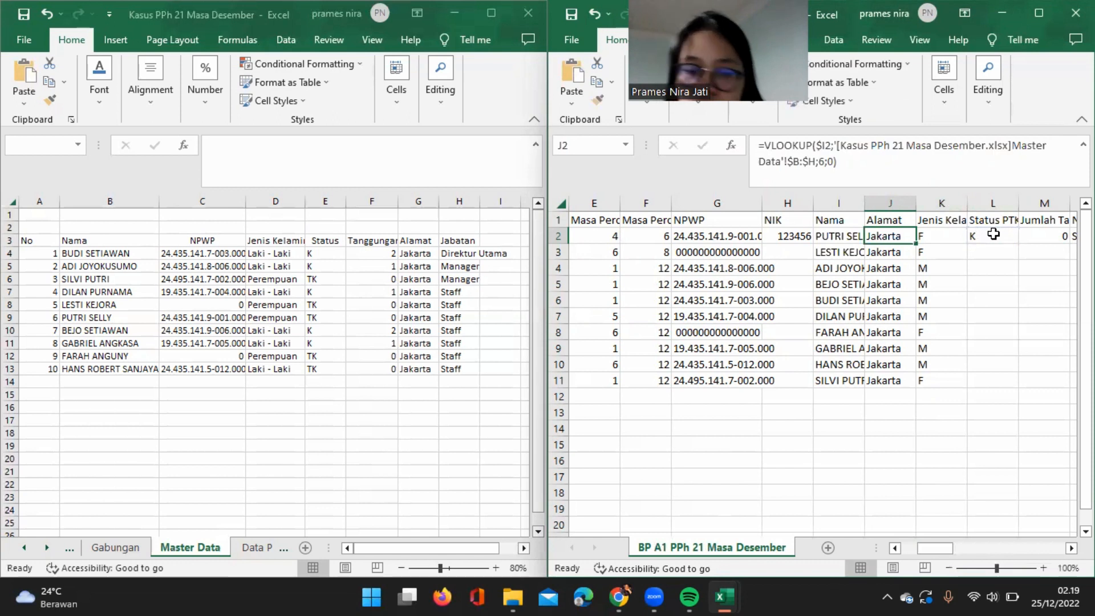
left_click(994, 234)
key("ctrl+v")
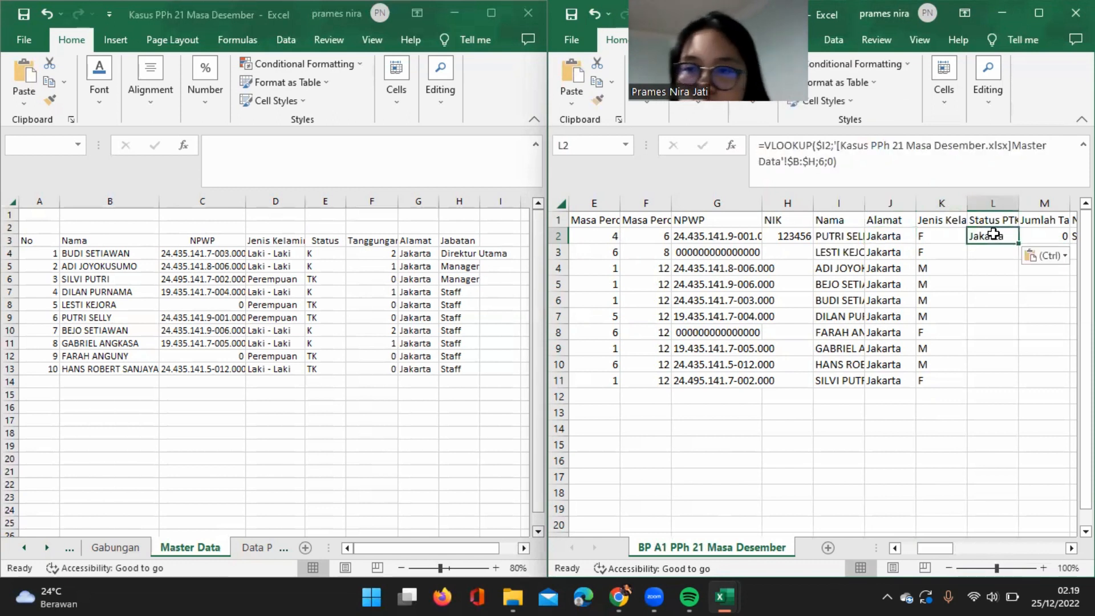
Set the column index of the Status PTKP lookup in L2 to 4.
left_click(826, 162)
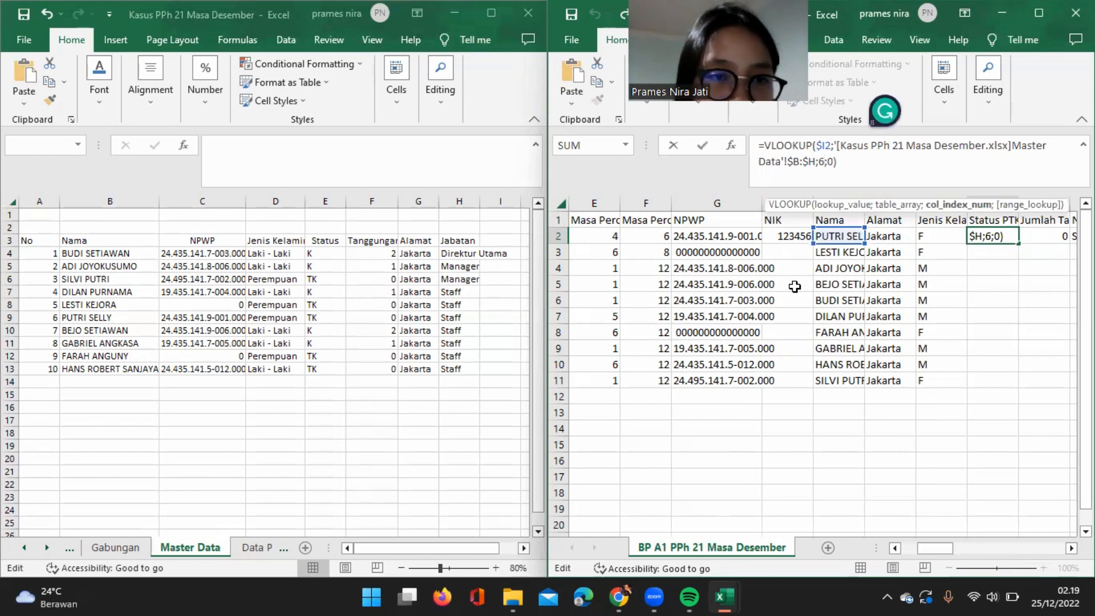
key("BackSpace")
type("4")
key("Return")
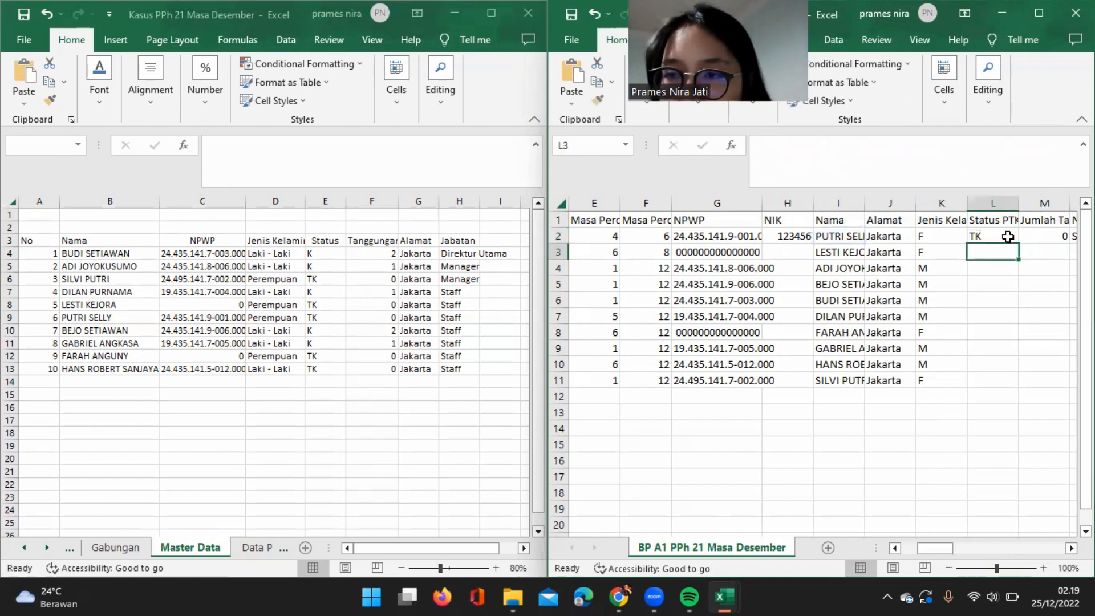
Fill the Status PTKP lookup from L2 down to row 11 and paste the copied VLOOKUP formula into the dependant-count cell M2.
left_click(1007, 238)
double_click(1017, 243)
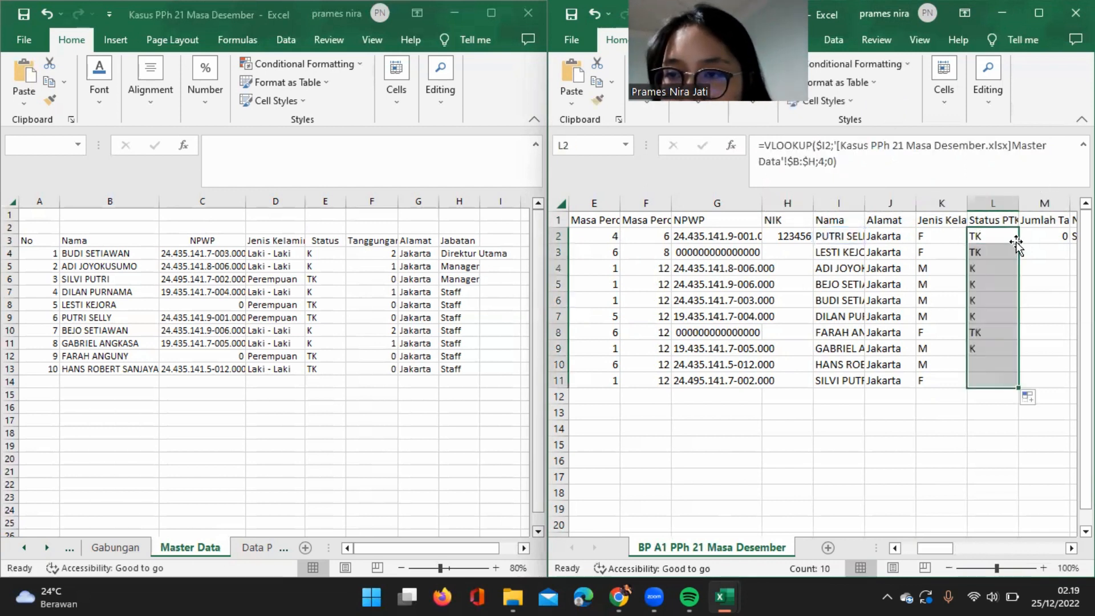
left_click(1046, 236)
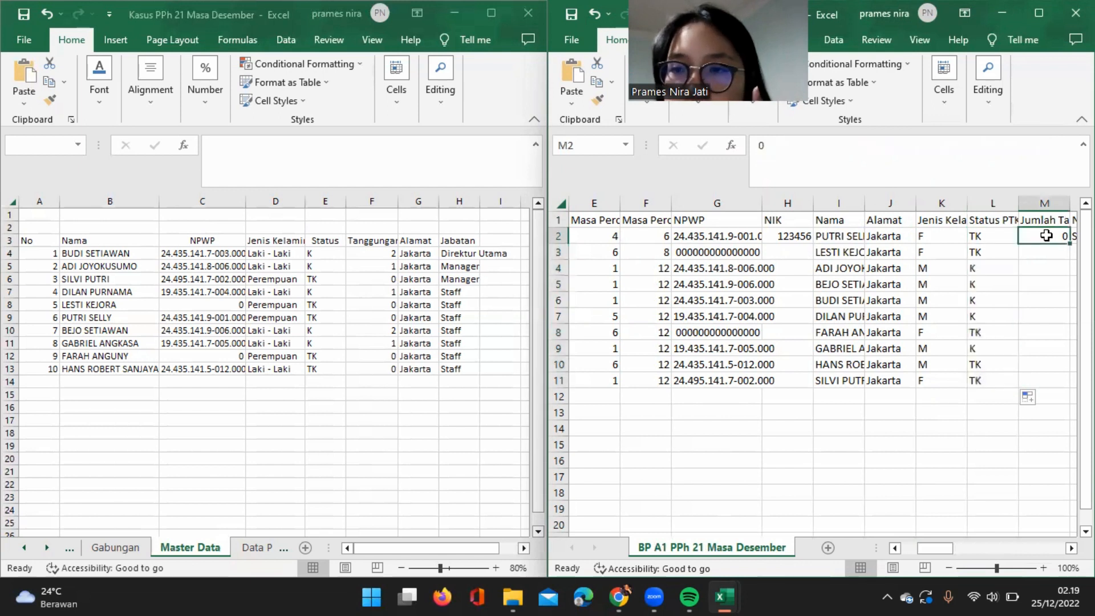
key("ctrl+v")
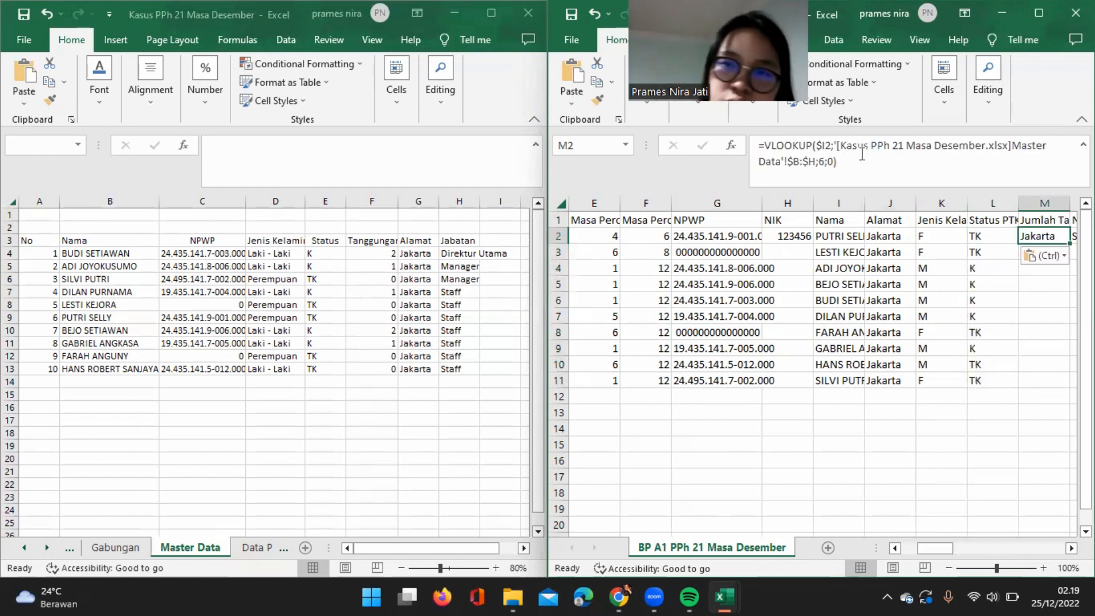
Set the column index of the lookup in M2 to 5 and fill the formula down to row 11.
left_click(823, 163)
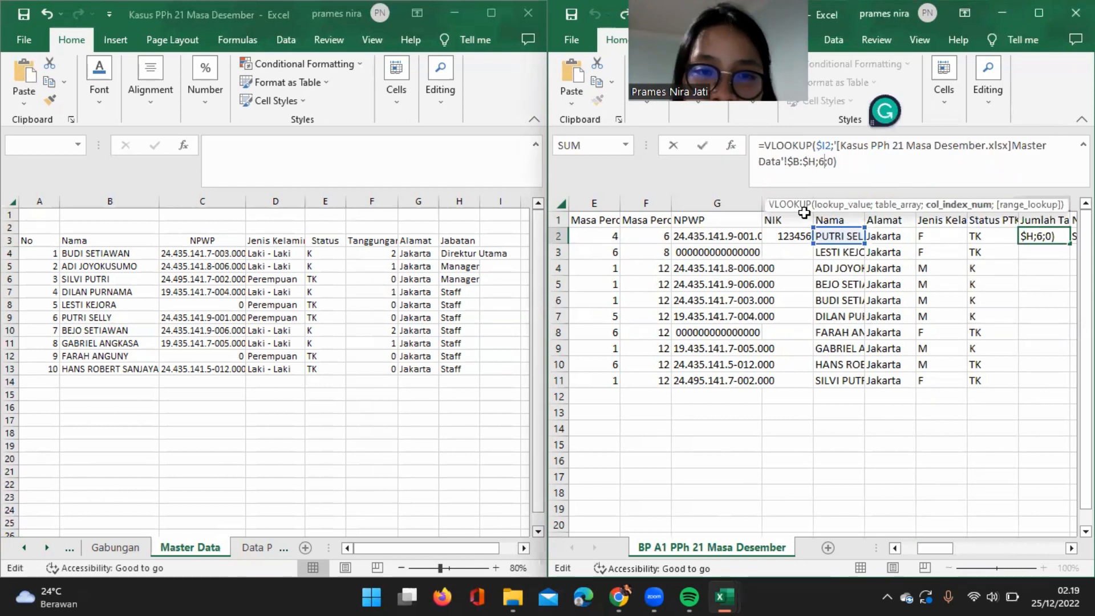
key("Return")
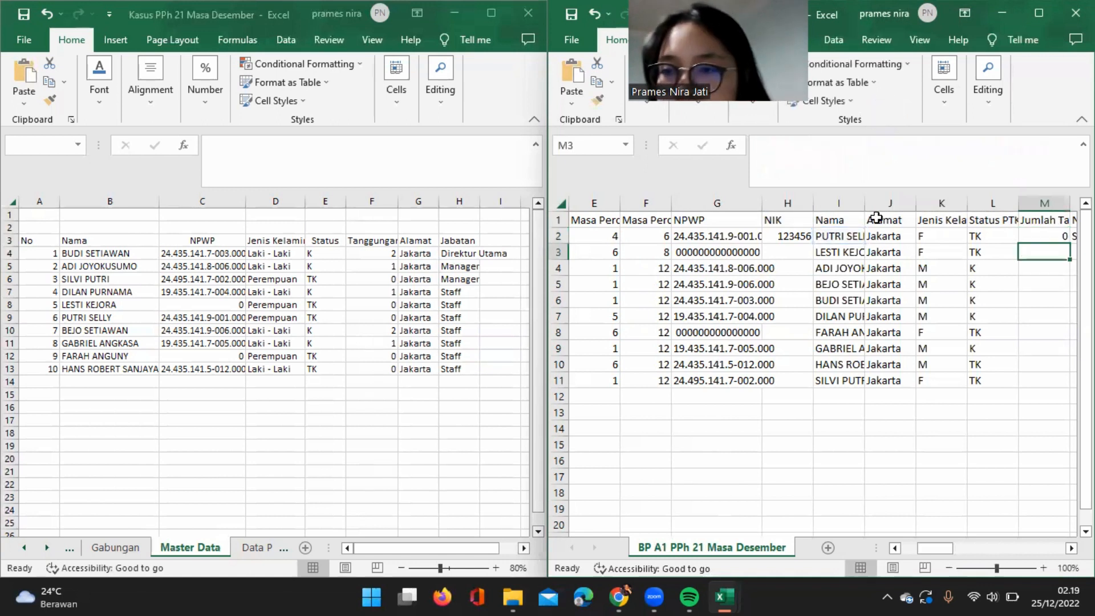
left_click(1062, 231)
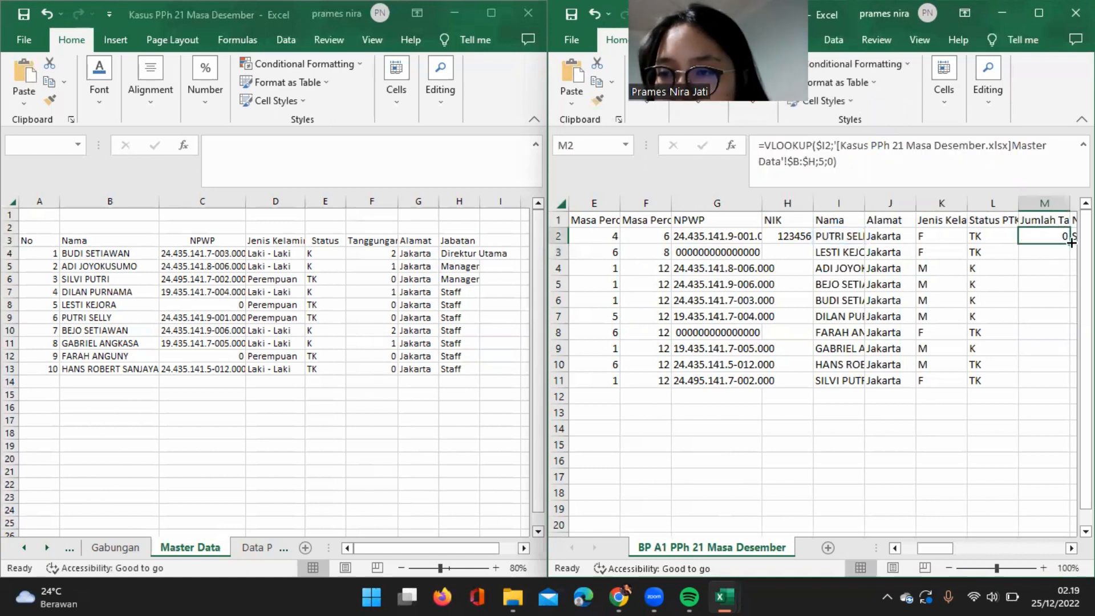
double_click(1071, 242)
Paste the VLOOKUP formula into the Nama Jabatan cell N2 with column index 7, and fill it down to row 11.
scroll(992, 314, "right", 2)
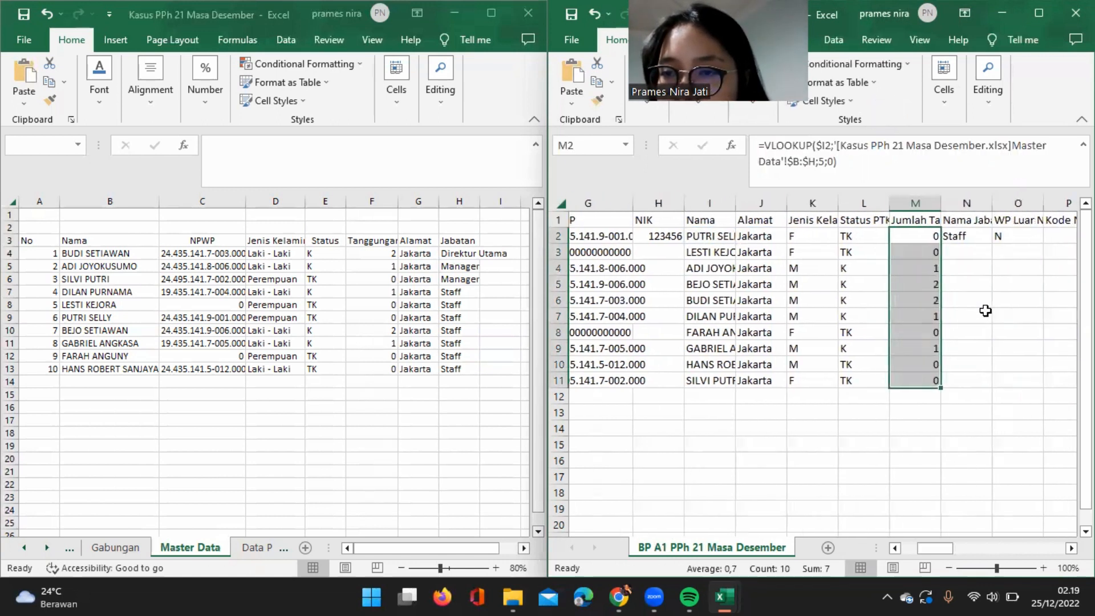
left_click(987, 235)
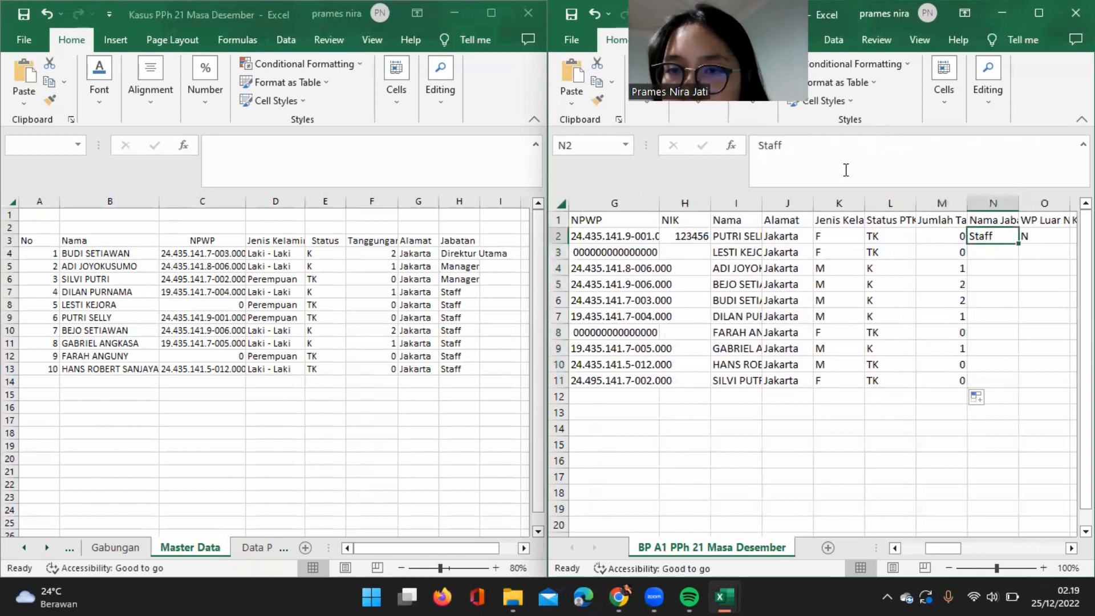
key("ctrl+v")
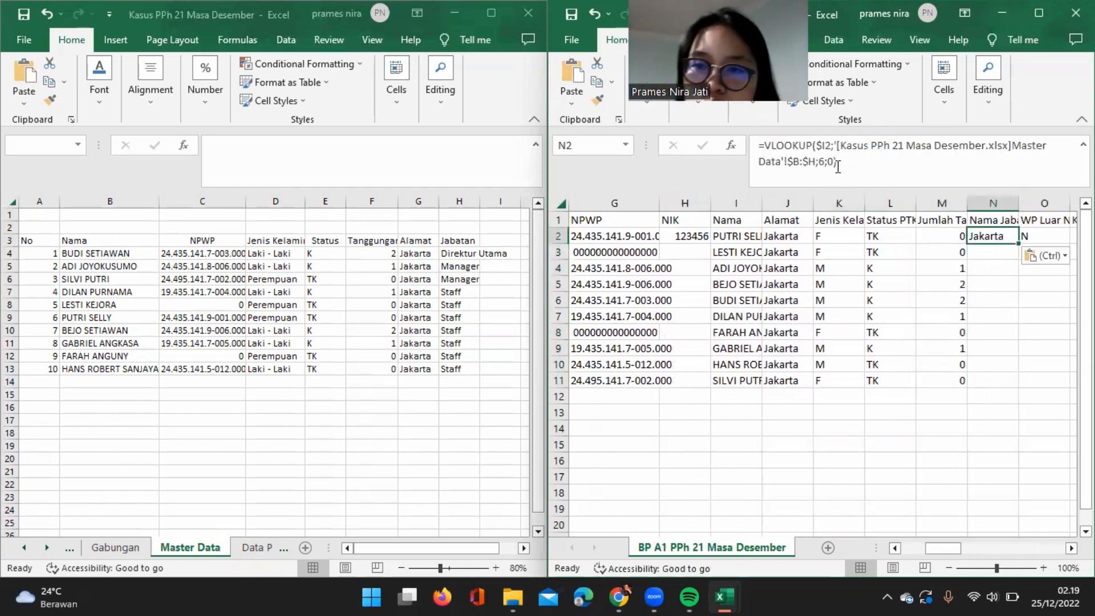
left_click(824, 162)
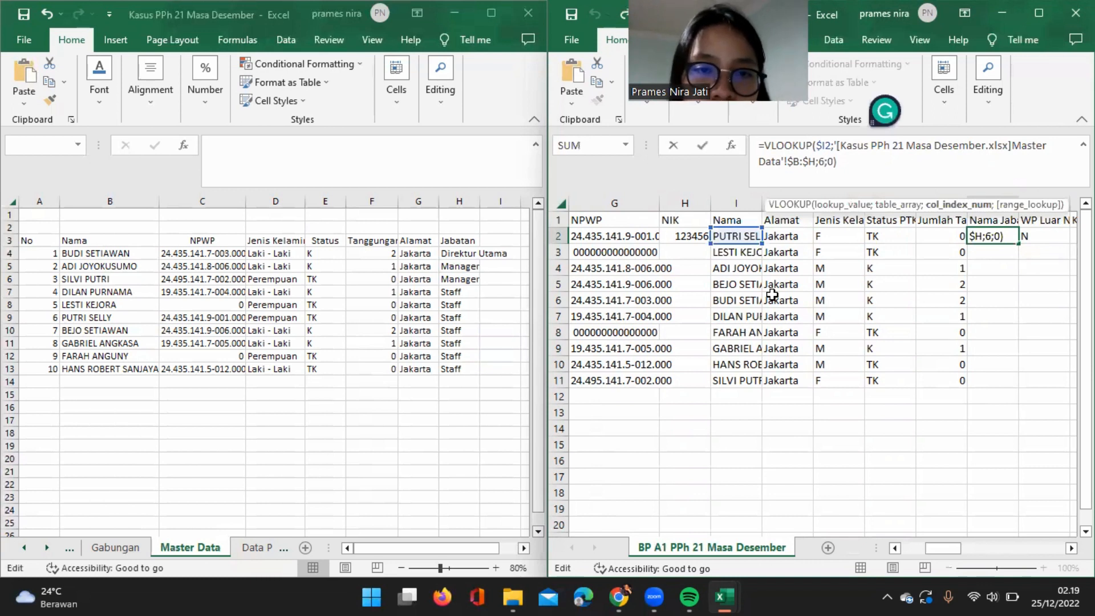
key("BackSpace")
type("7")
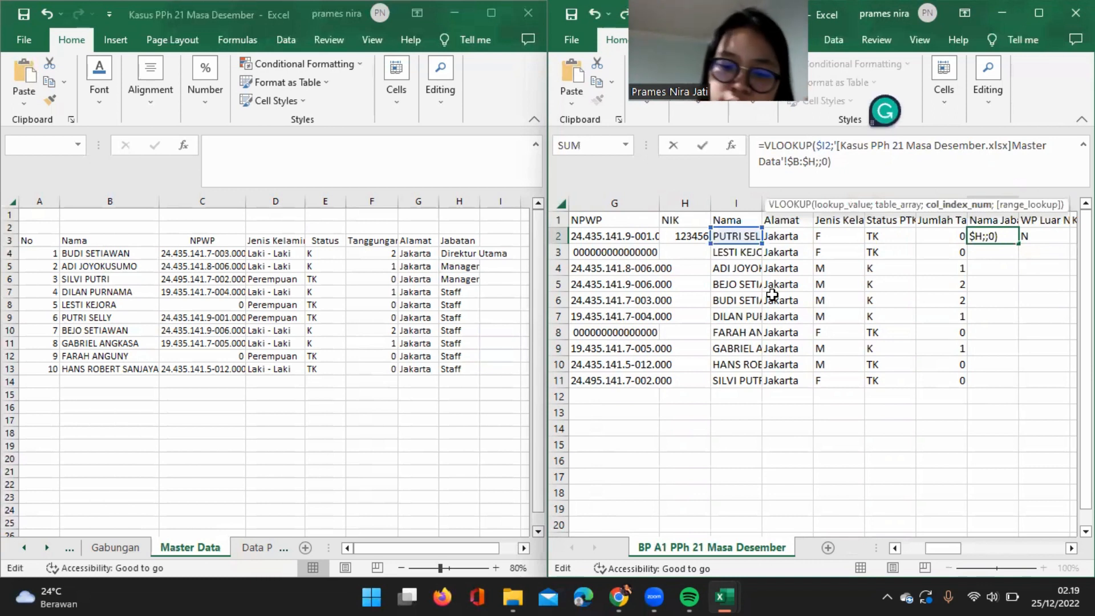
key("ctrl+Return")
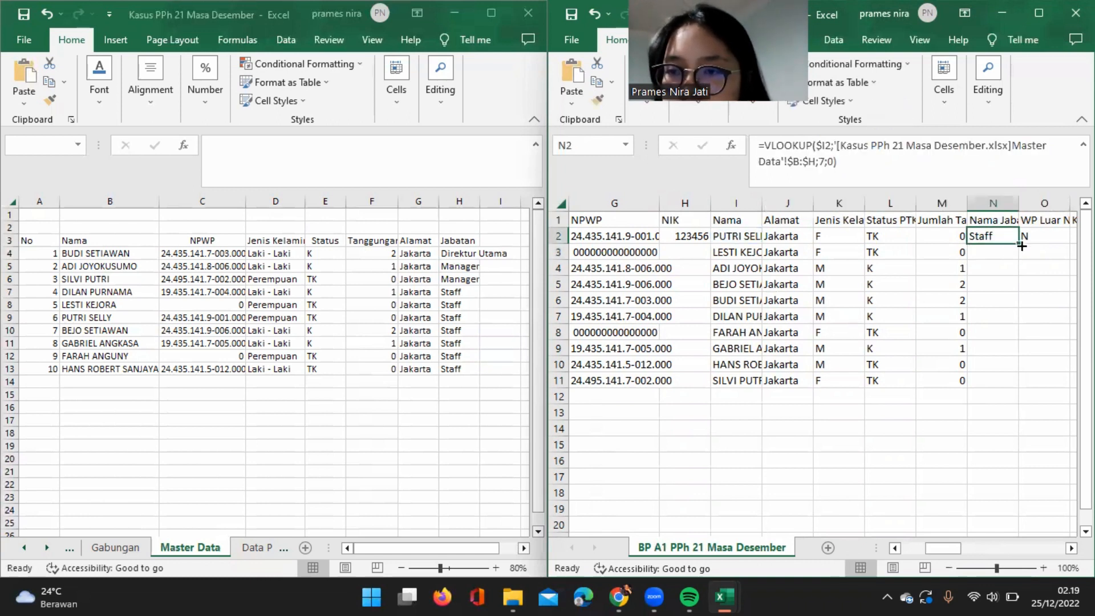
double_click(1020, 245)
Fill the value N in the WP Luar Negeri column from O2 down to row 11.
scroll(949, 237, "right", 1)
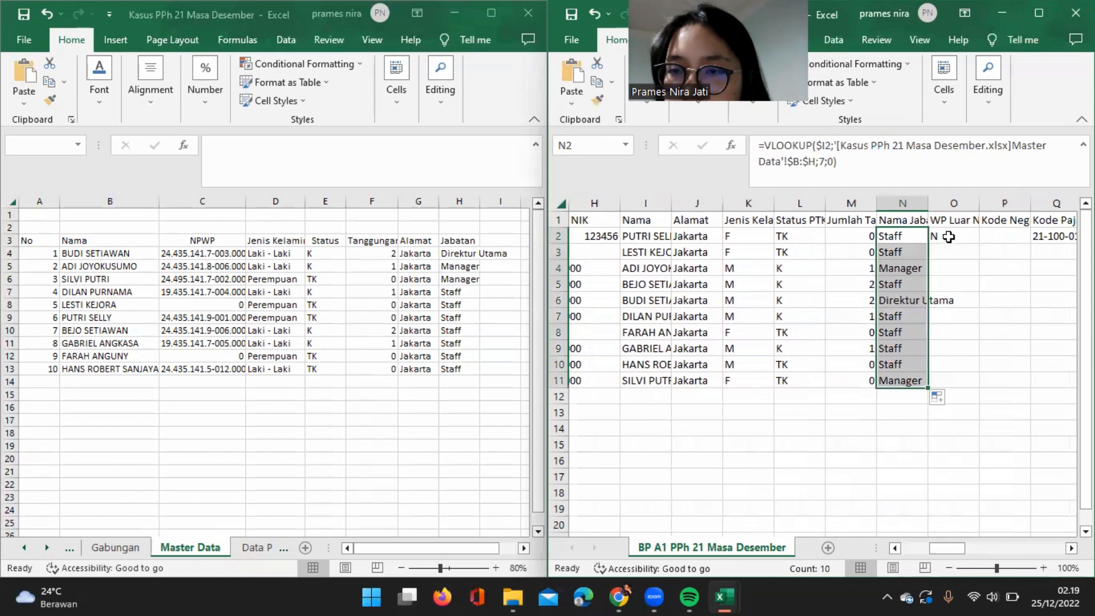
left_click(945, 236)
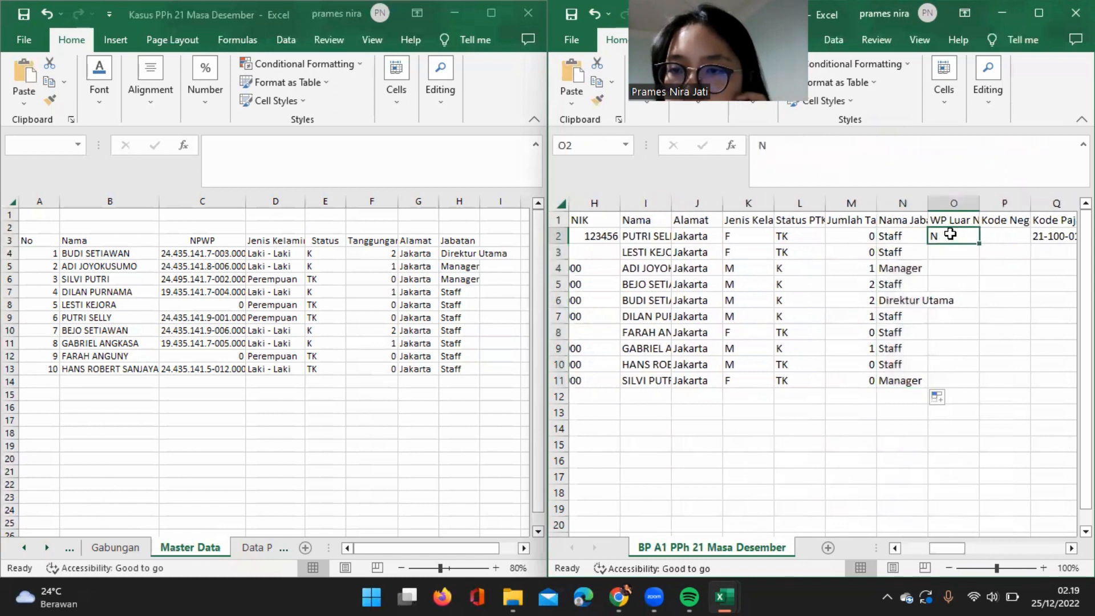
left_click(945, 223)
left_click(947, 233)
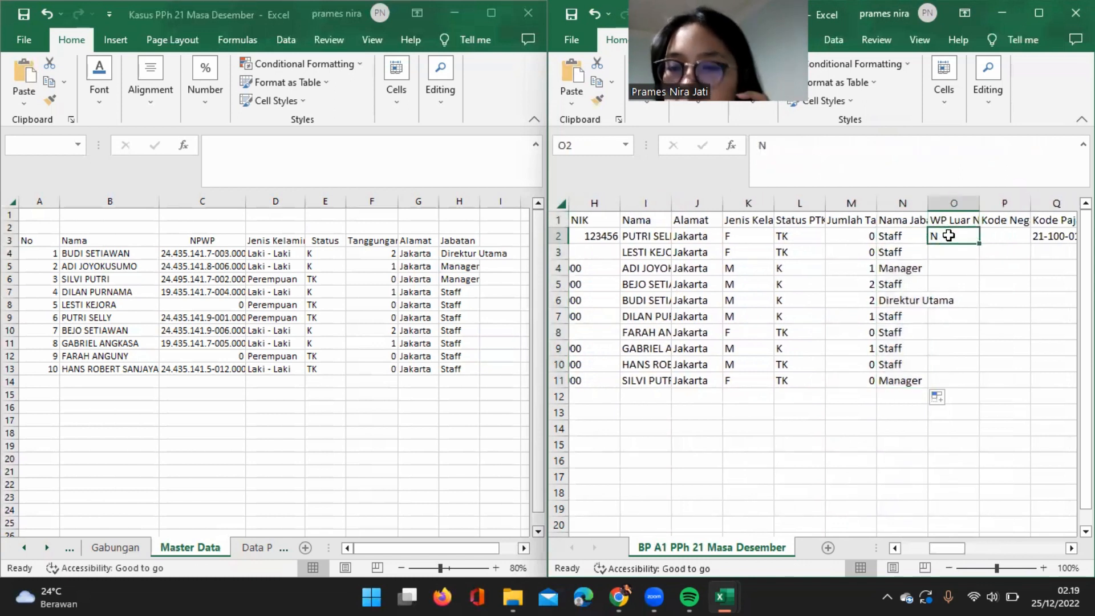
double_click(977, 244)
Copy the Kode Pajak value 21-100-01 from Q2 into Q3.
scroll(976, 244, "right", 1)
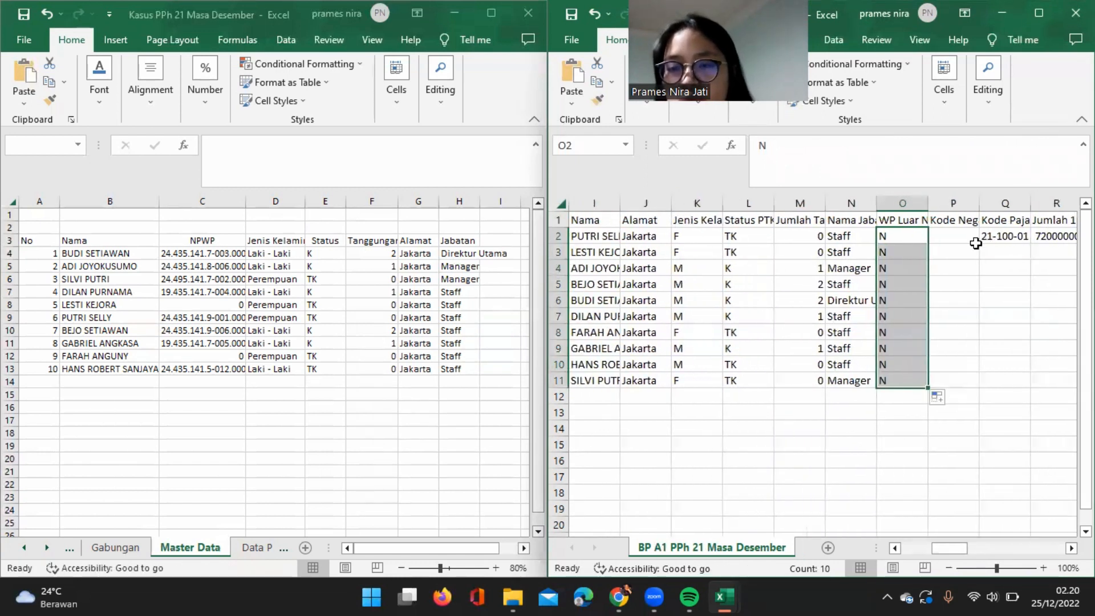
left_click(1016, 235)
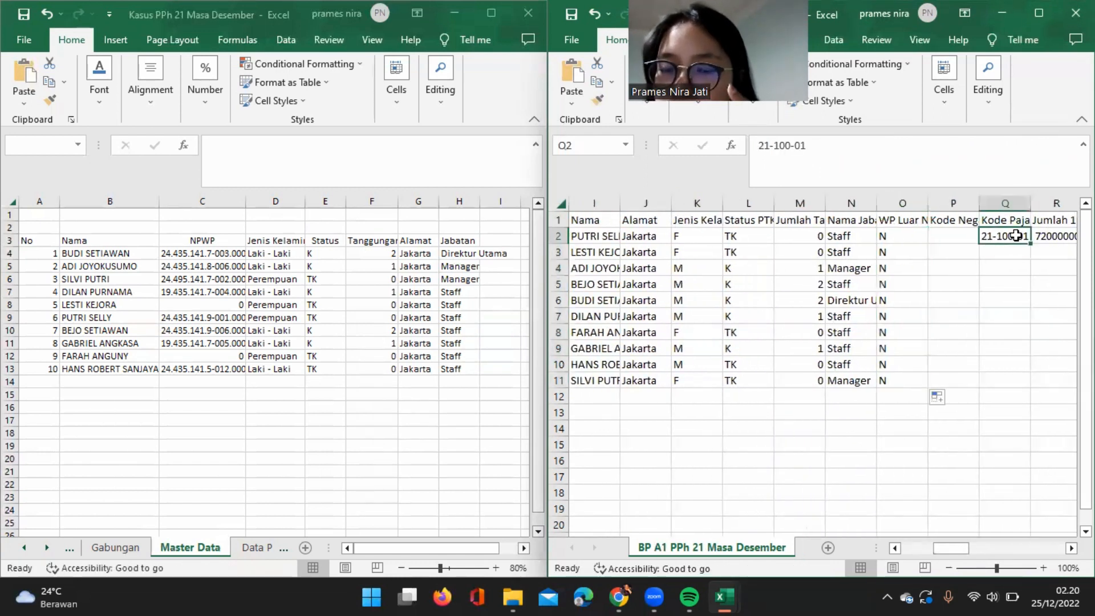
key("ctrl+c")
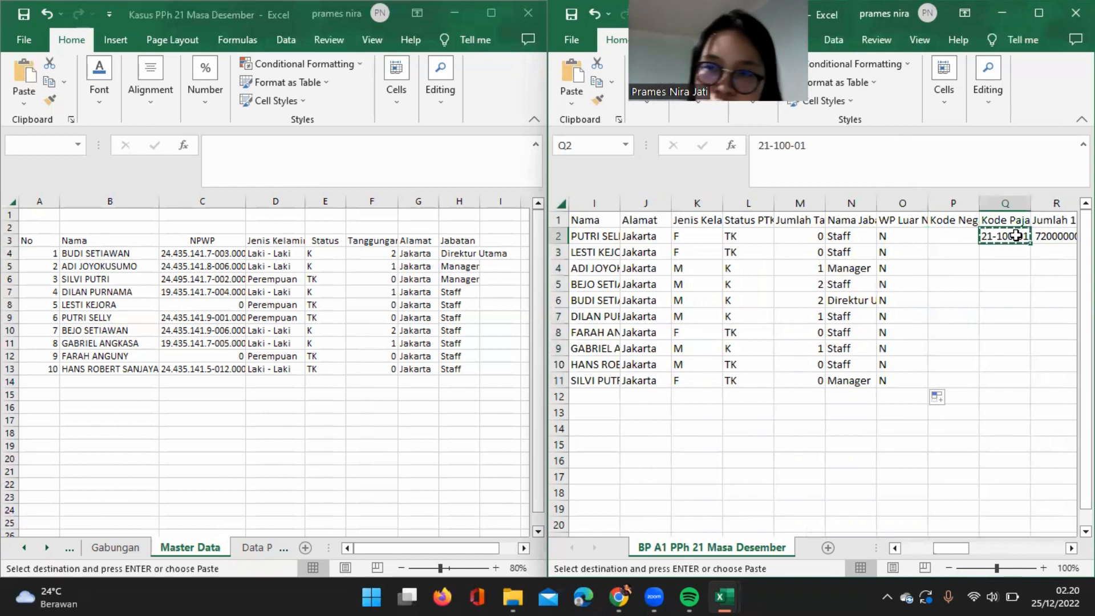
left_click(1019, 252)
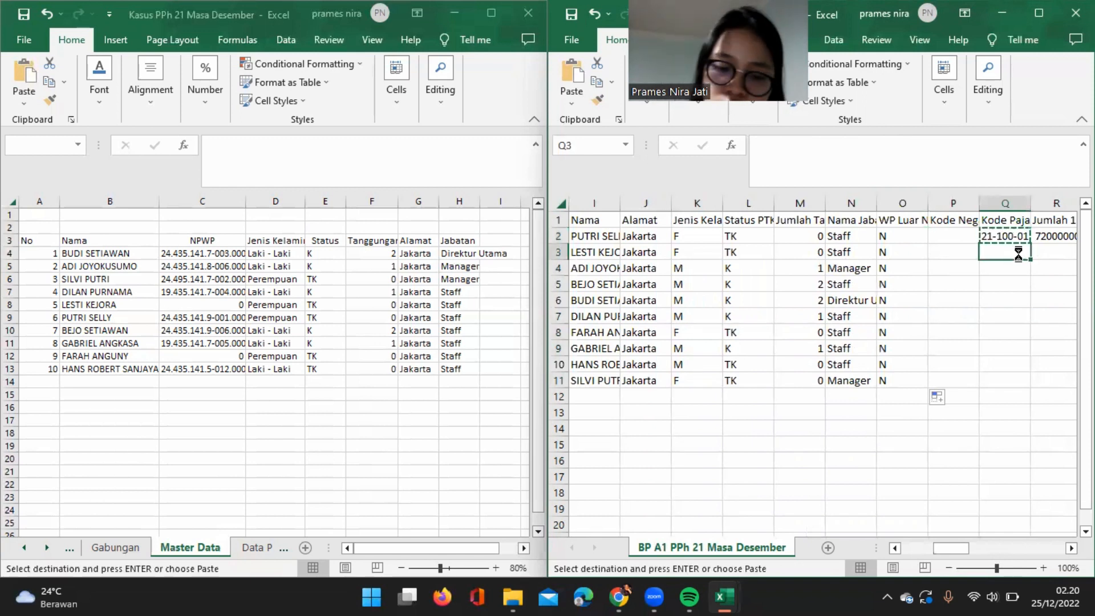
key("ctrl+v")
key("Escape")
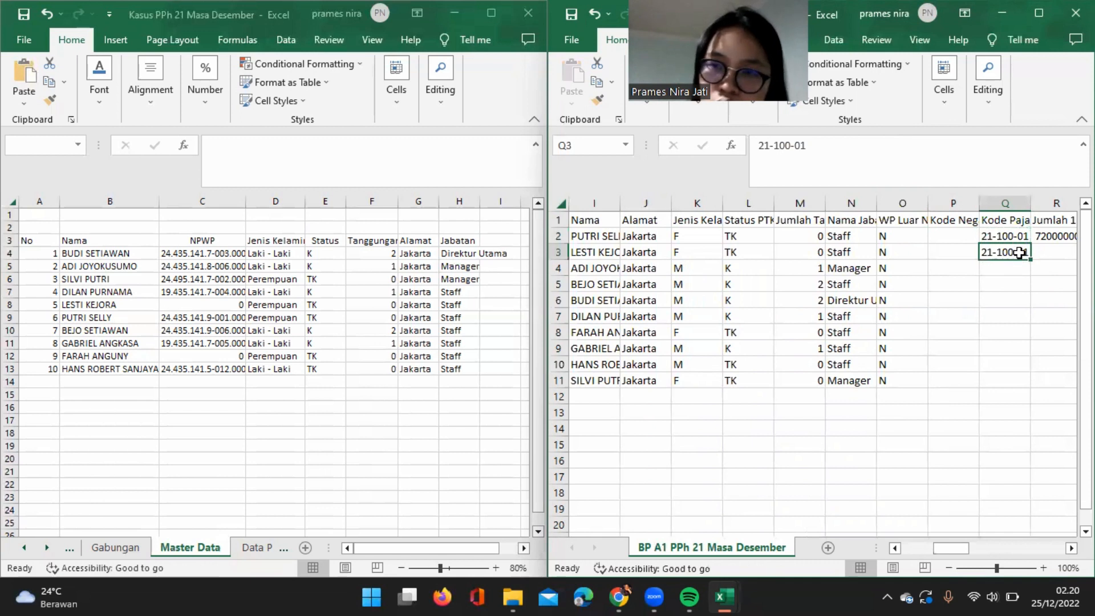
key("Return")
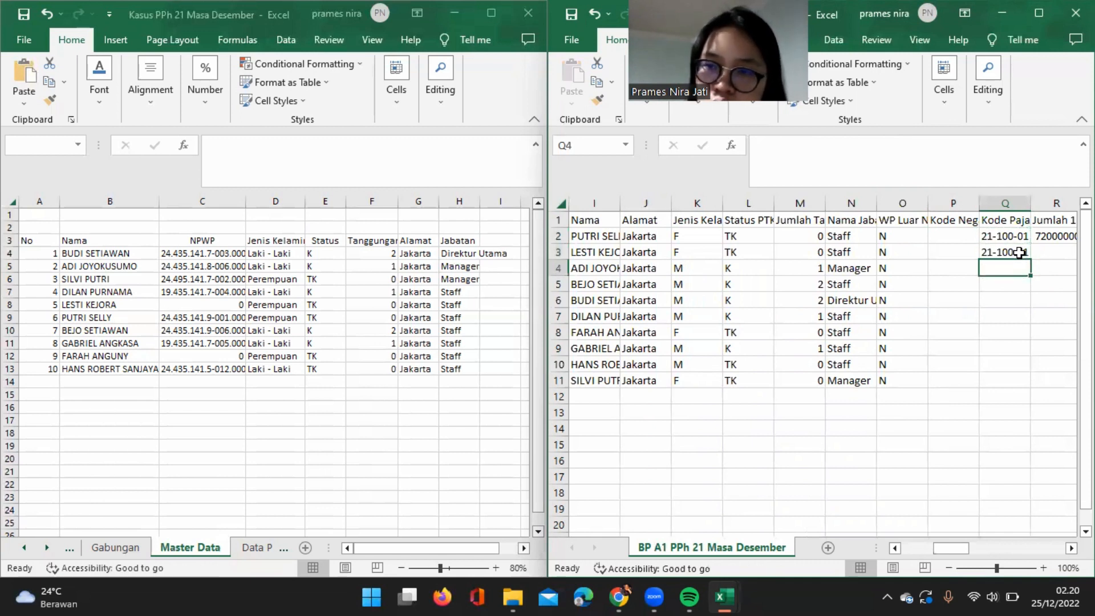
Copy the tax code 21-100-01 from Q3 into Q4.
left_click(1018, 253)
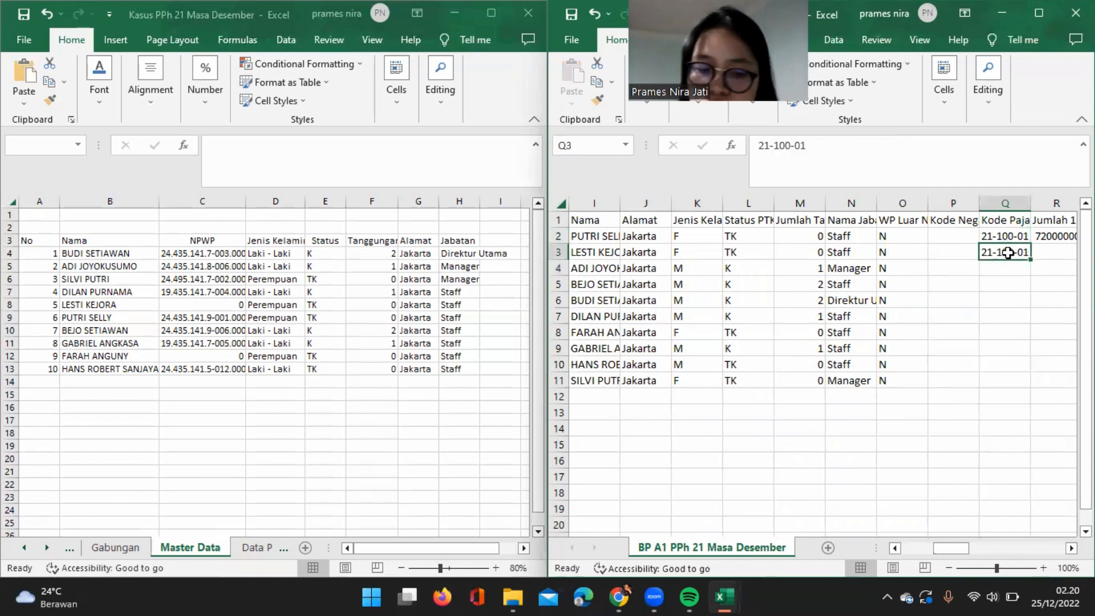
key("ctrl+c")
left_click(1017, 269)
key("ctrl+v")
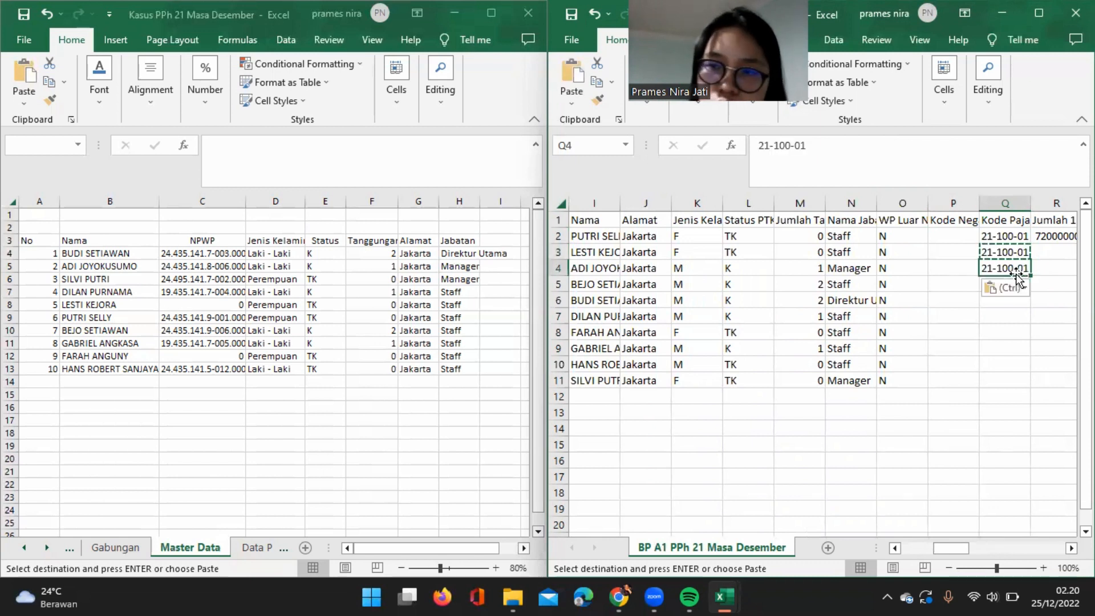
key("Escape")
key("Return")
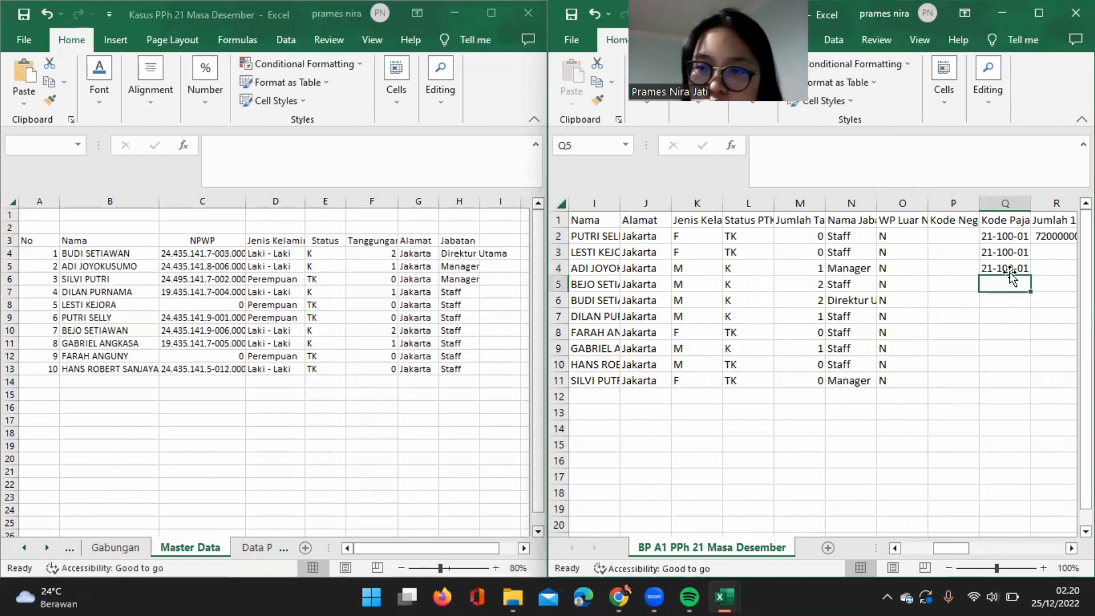
Copy the tax code 21-100-01 from Q4 into Q5 and Q6.
left_click(1008, 268)
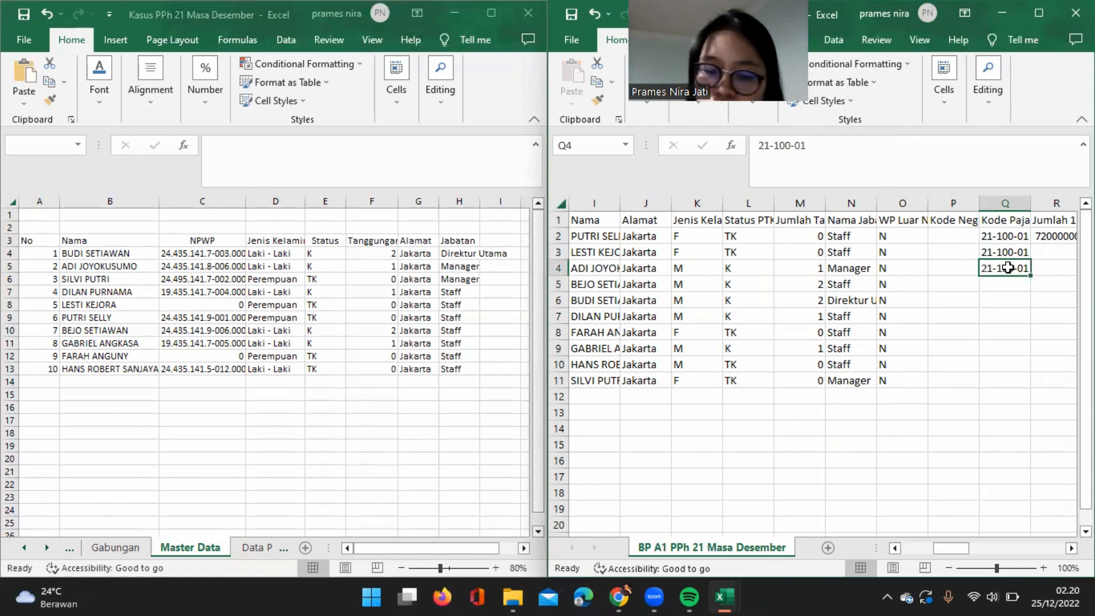
key("ctrl+c")
left_click(1011, 284)
key("ctrl+v")
key("Down")
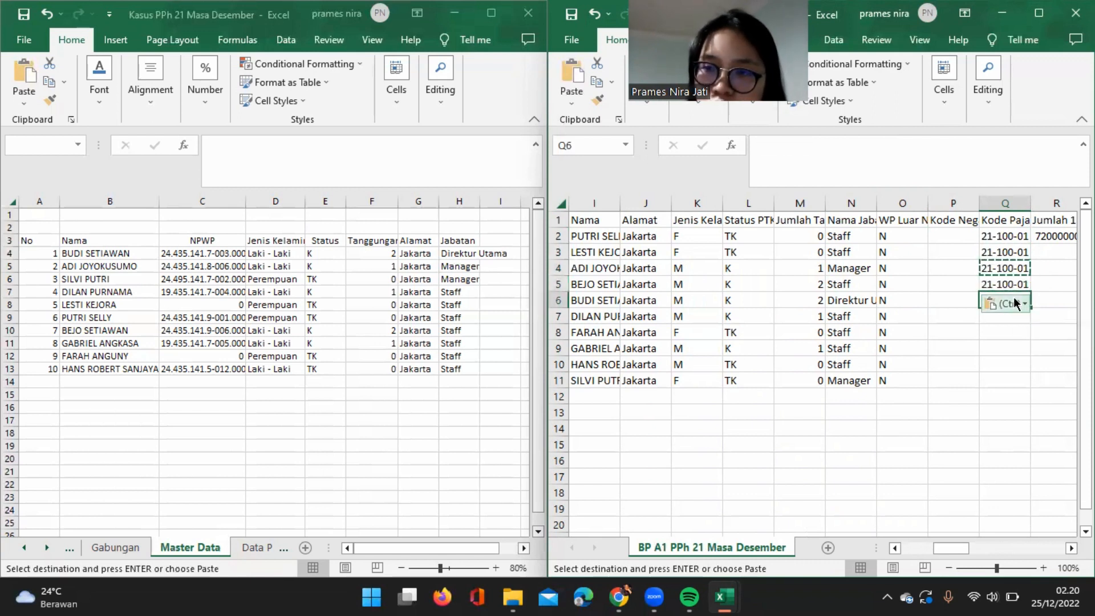
key("ctrl+v")
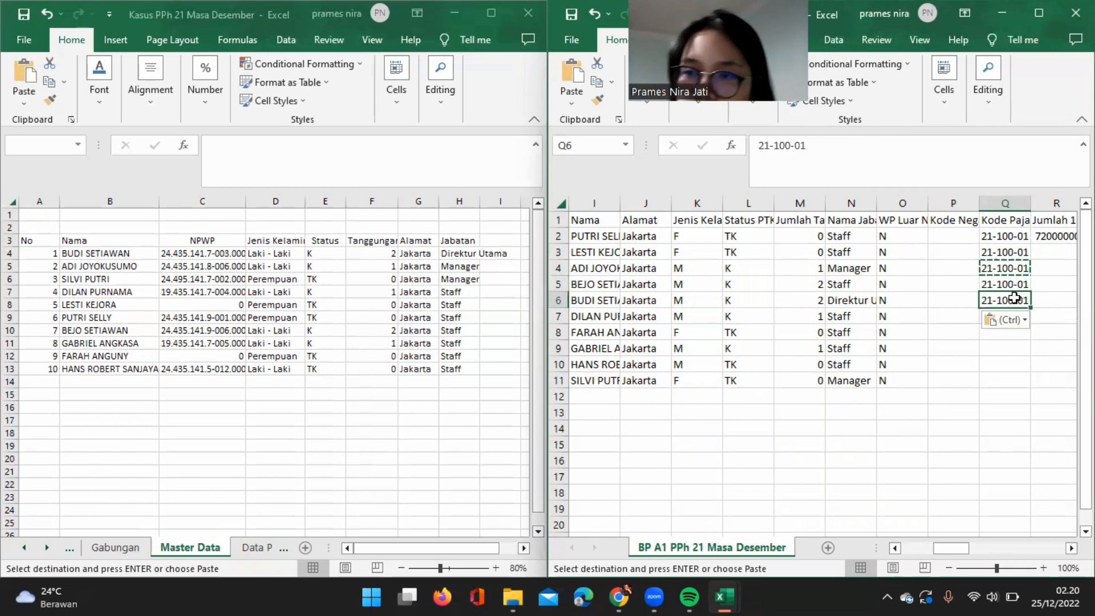
Copy the five tax codes in Q2:Q6 and paste them into Q7:Q11.
left_click(1003, 238)
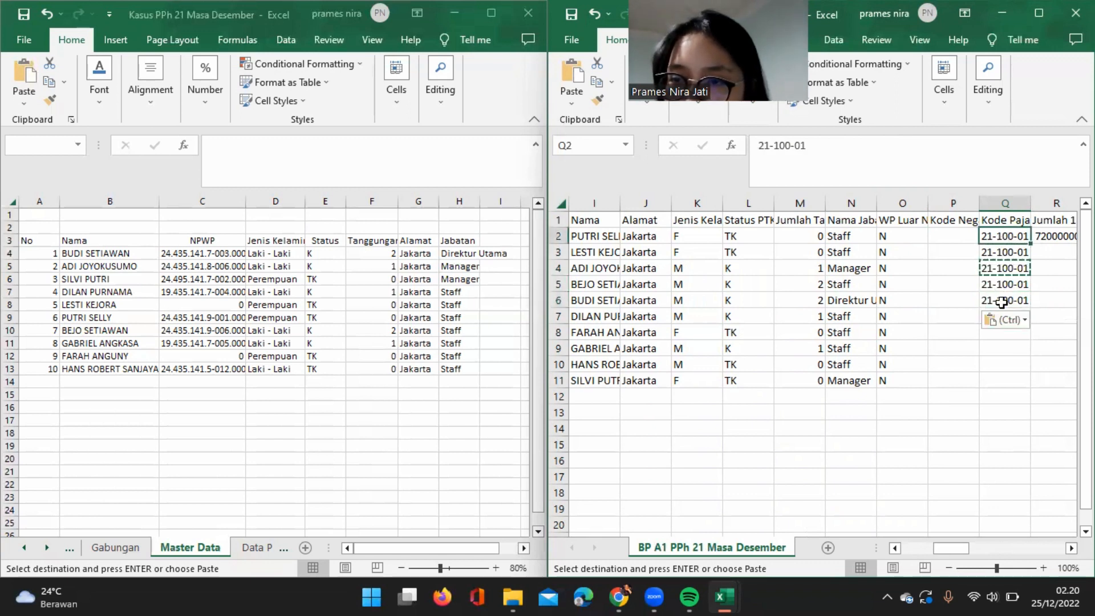
left_click(1002, 297)
left_click(1011, 229, "shift")
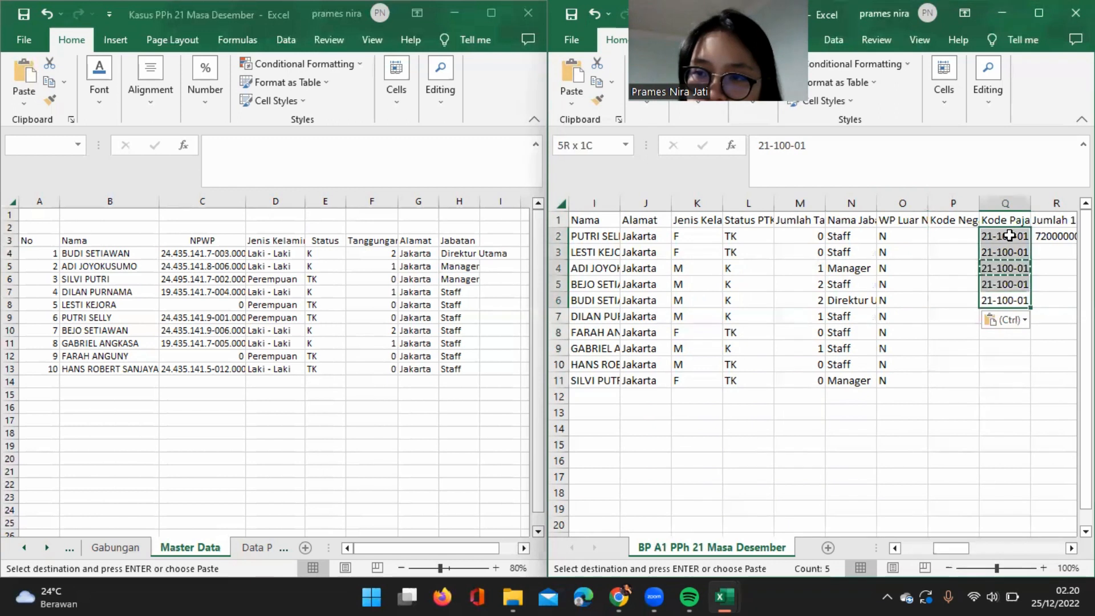
key("ctrl+c")
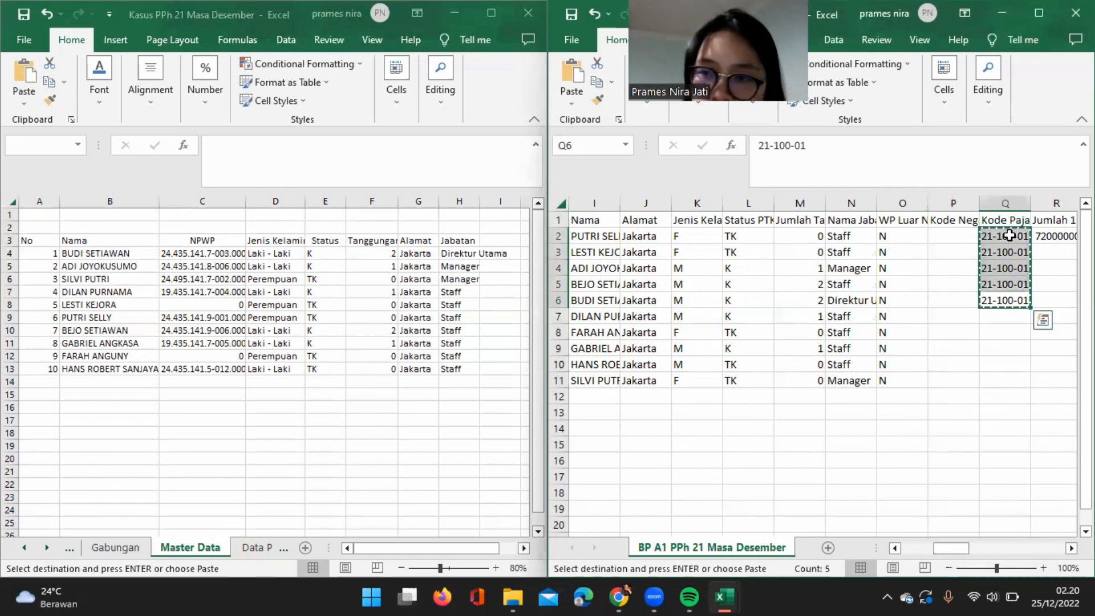
left_click(1010, 316)
key("ctrl+v")
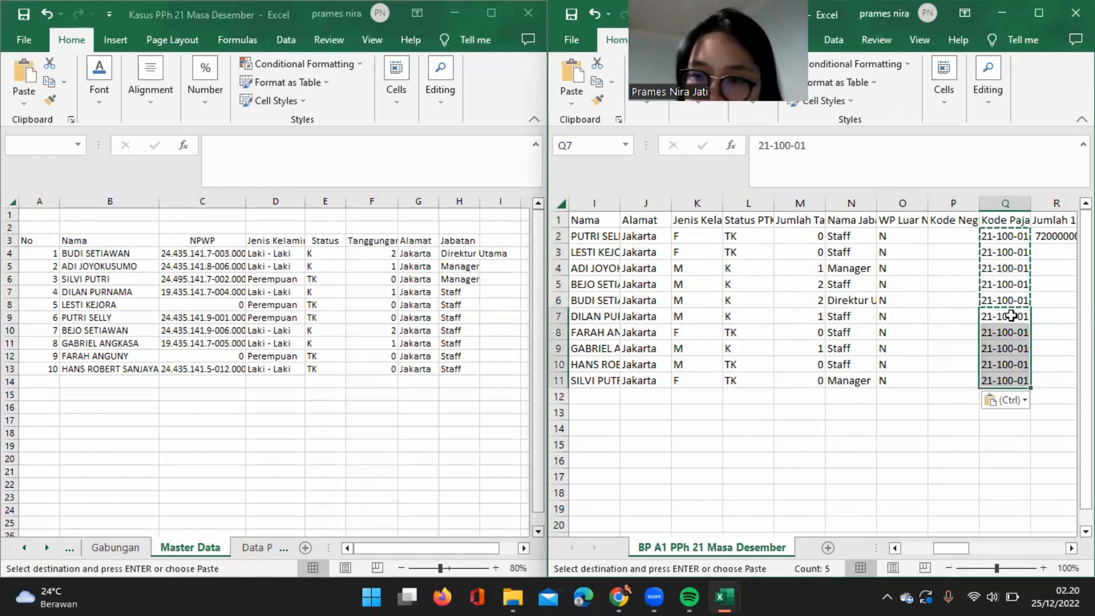
Look over the Jumlah 1 to Jumlah 20 columns and return to the employees' identity columns.
left_click(1062, 348)
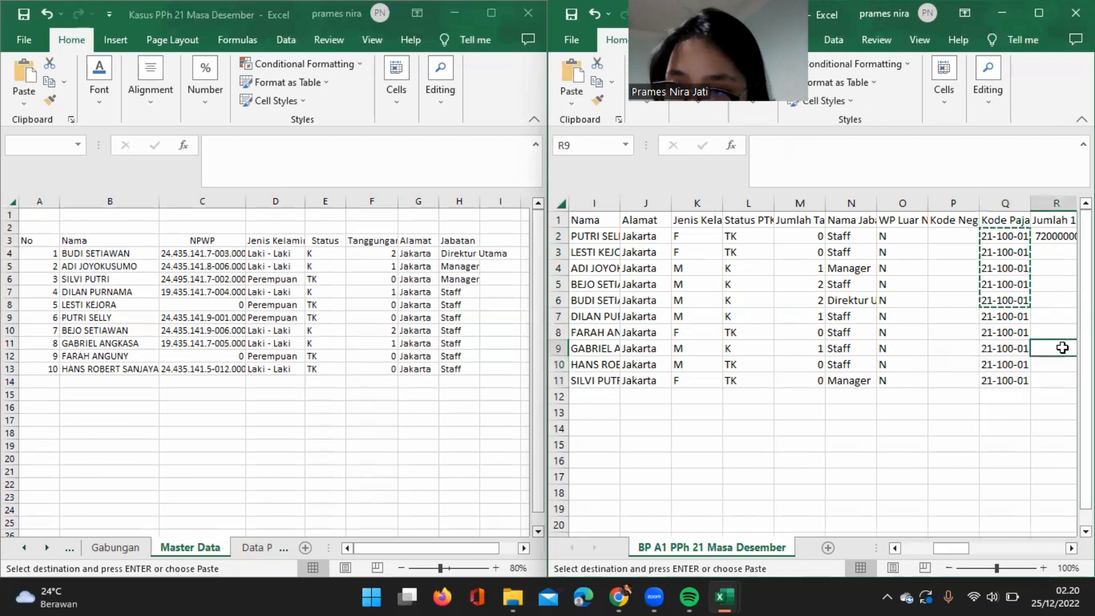
scroll(1062, 348, "right", 4)
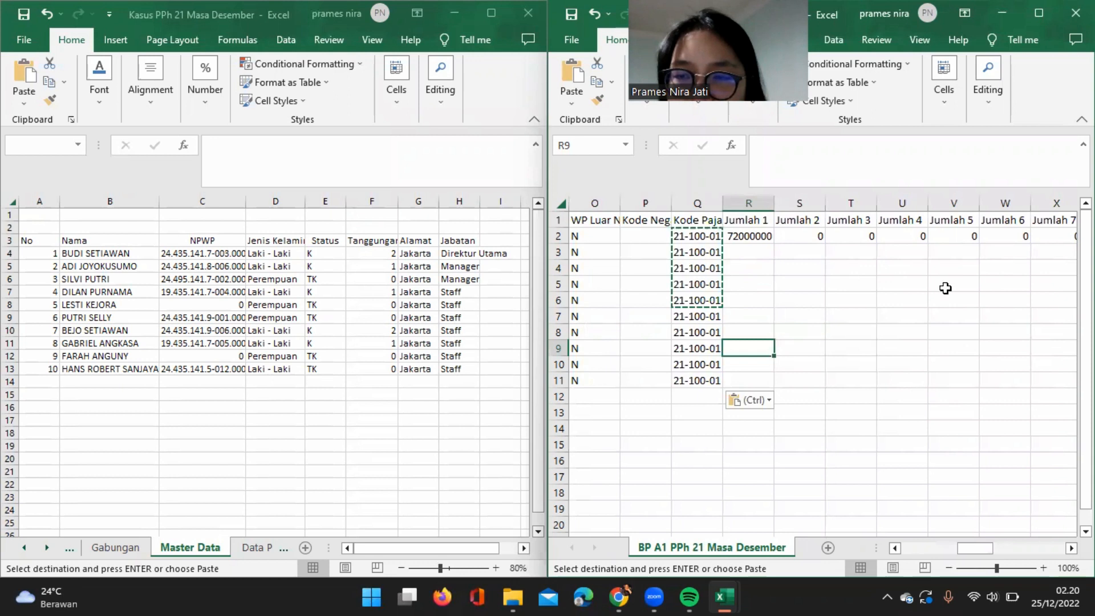
scroll(974, 295, "right", 1)
scroll(974, 296, "right", 4)
scroll(974, 296, "right", 5)
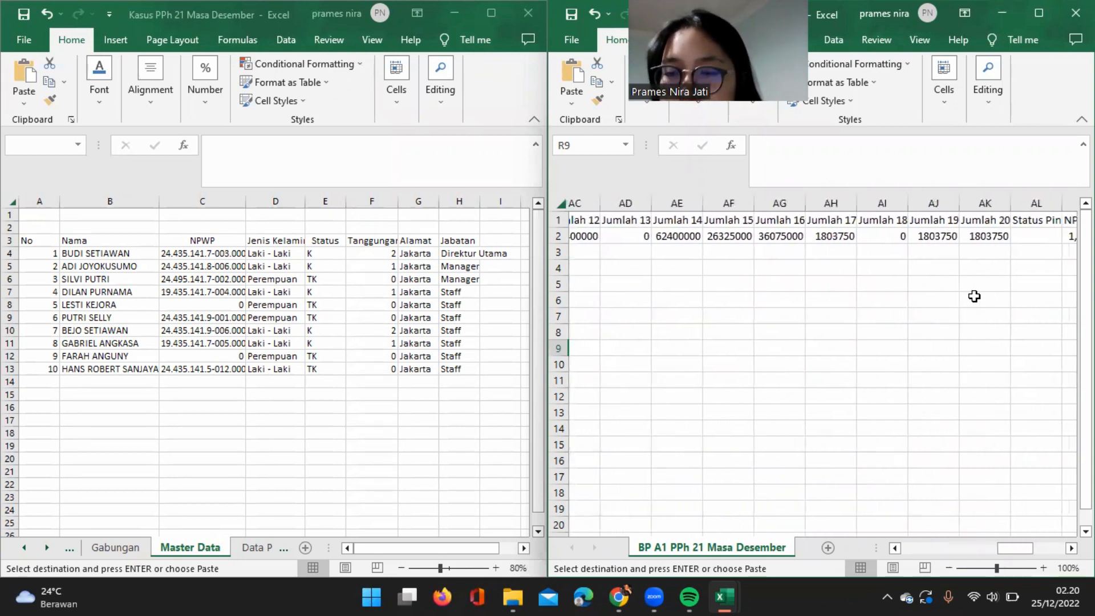
scroll(974, 296, "left", 10)
scroll(974, 296, "left", 2)
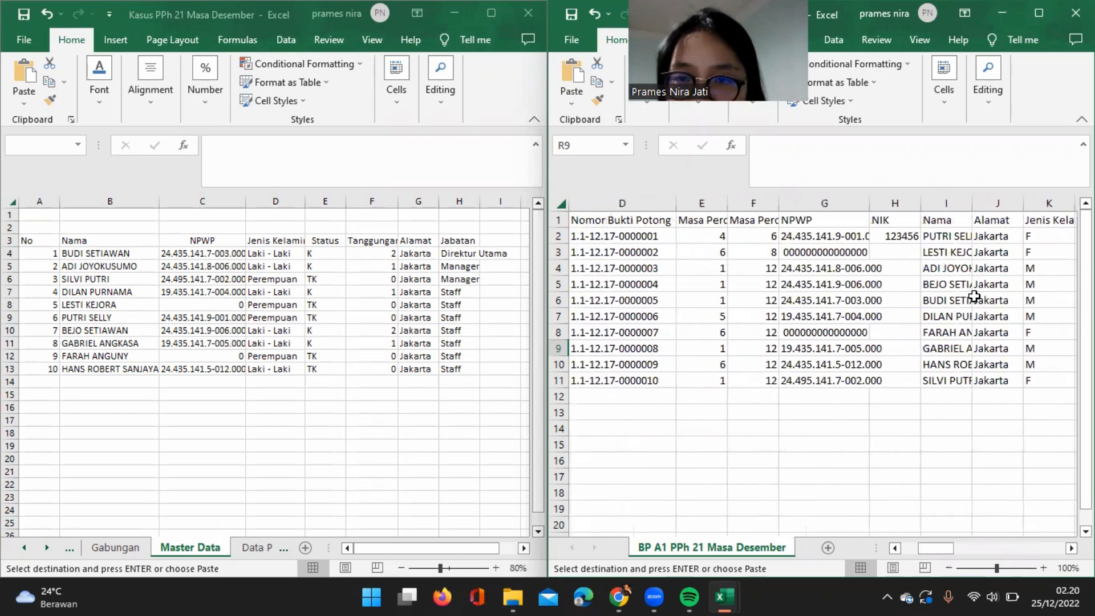
Convert the lookup formulas in the NPWP column G to fixed values by copying the column and pasting it onto itself as values.
left_click(834, 297)
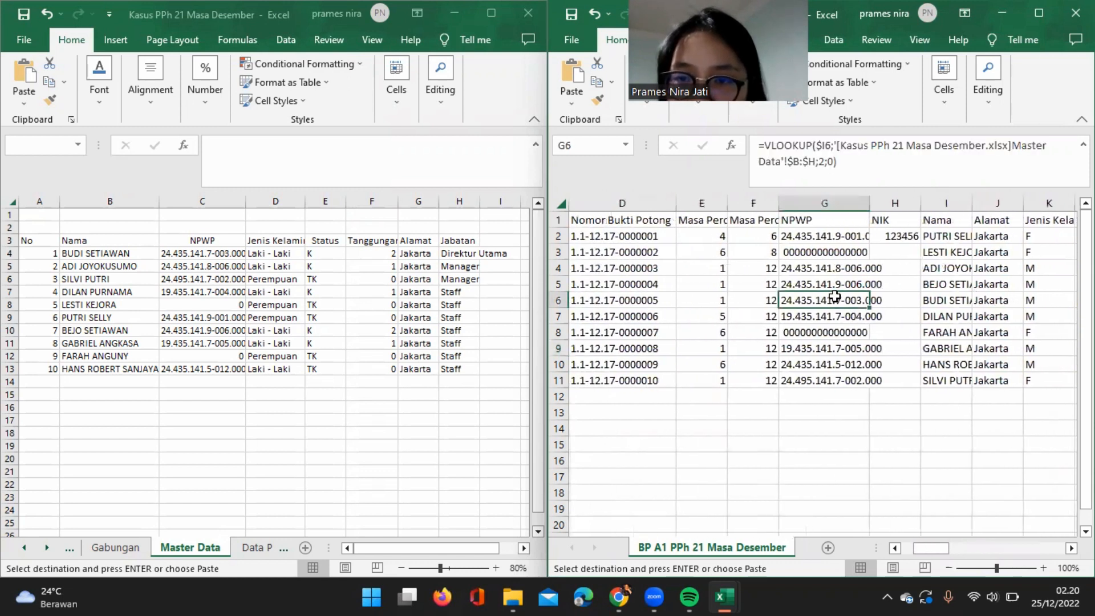
left_click(830, 203)
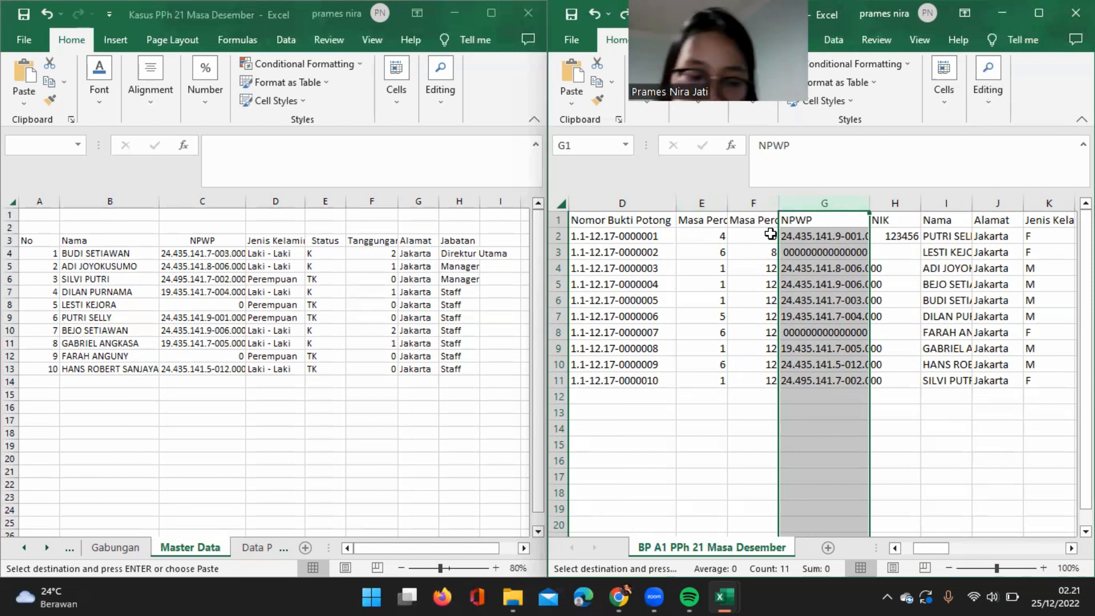
key("ctrl+c")
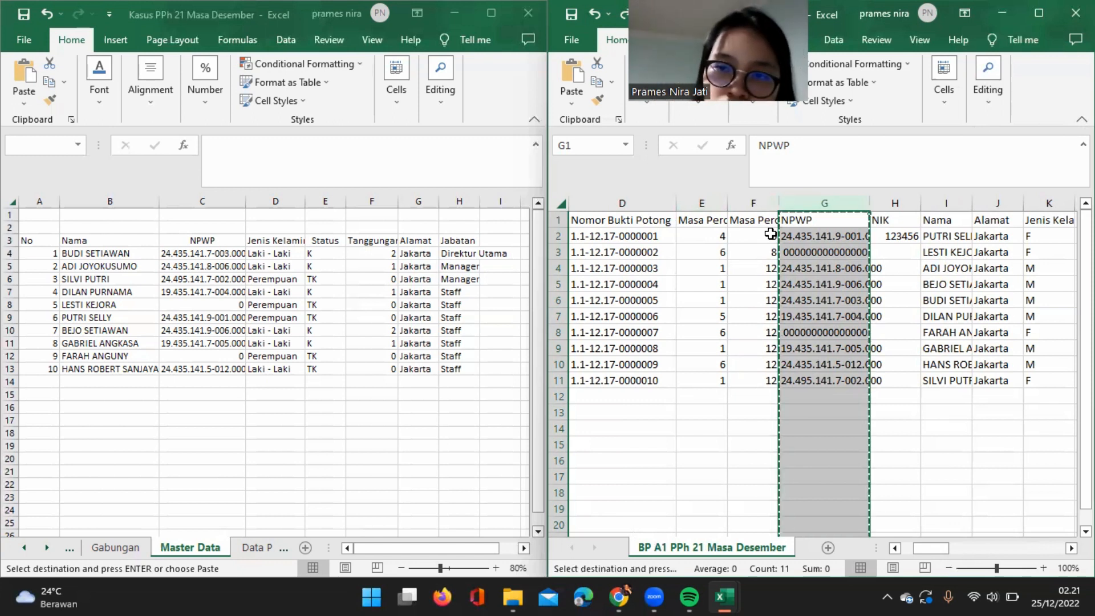
right_click(842, 240)
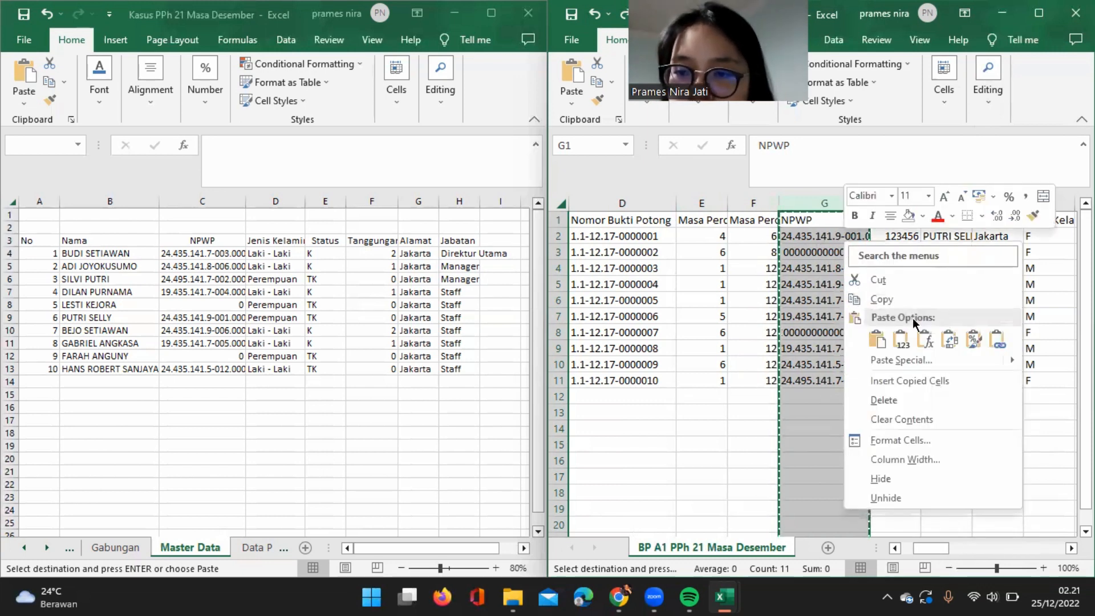
left_click(901, 339)
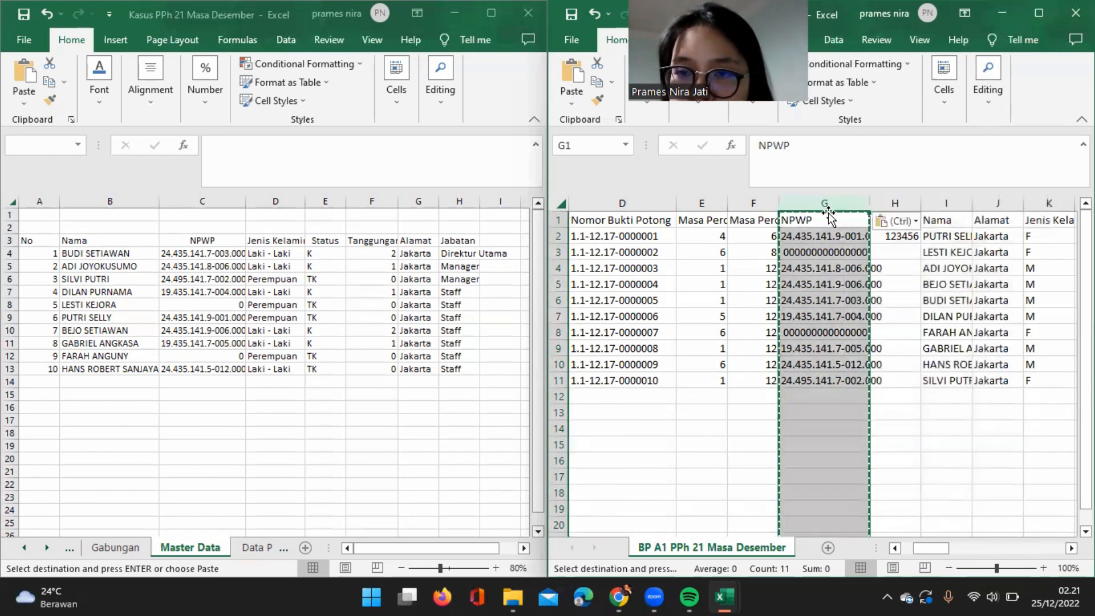
Remove every period from the NPWP column by replacing "." with nothing throughout the selection.
left_click(988, 105)
left_click(1052, 146)
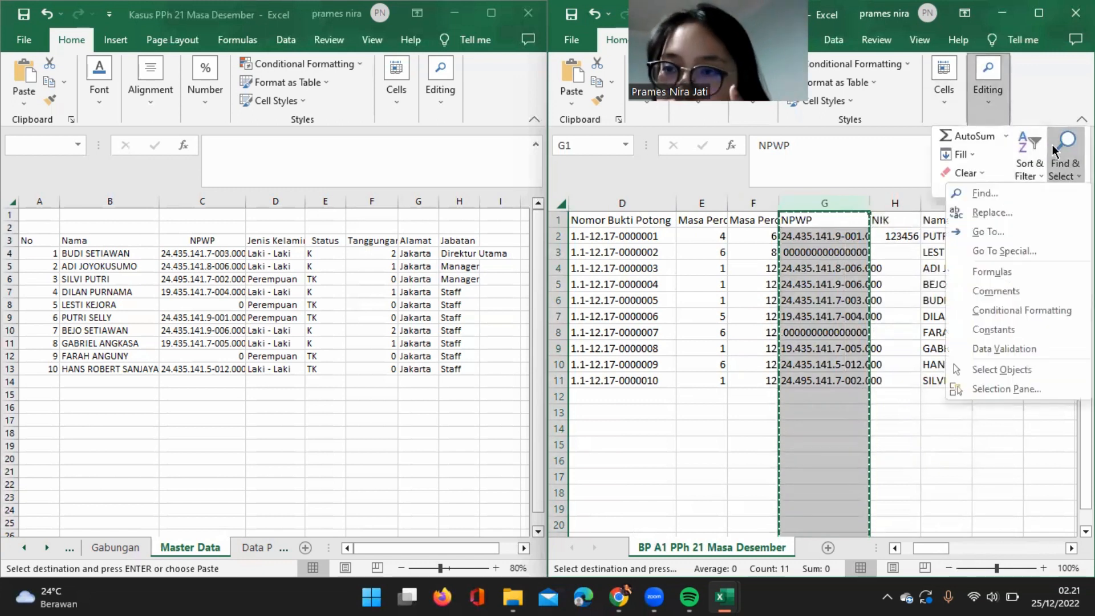
left_click(1007, 216)
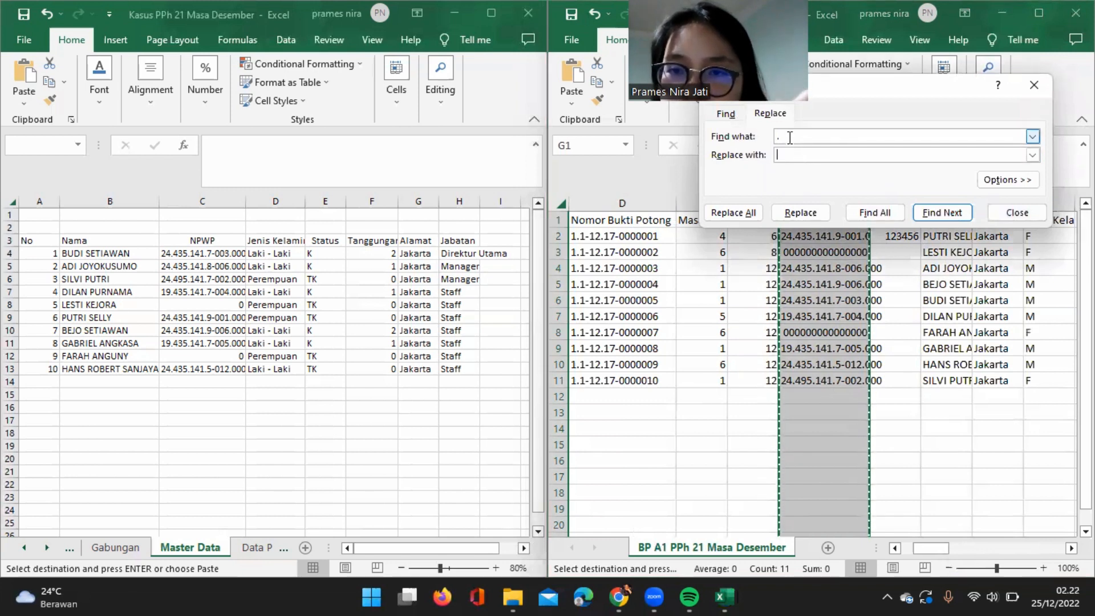
left_click(748, 211)
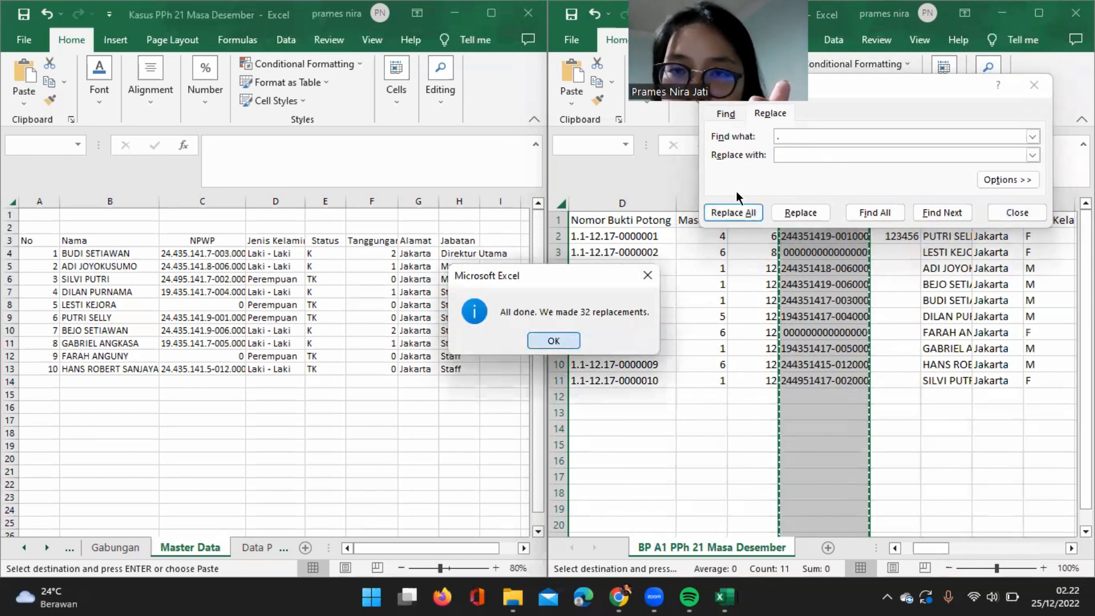
key("Return")
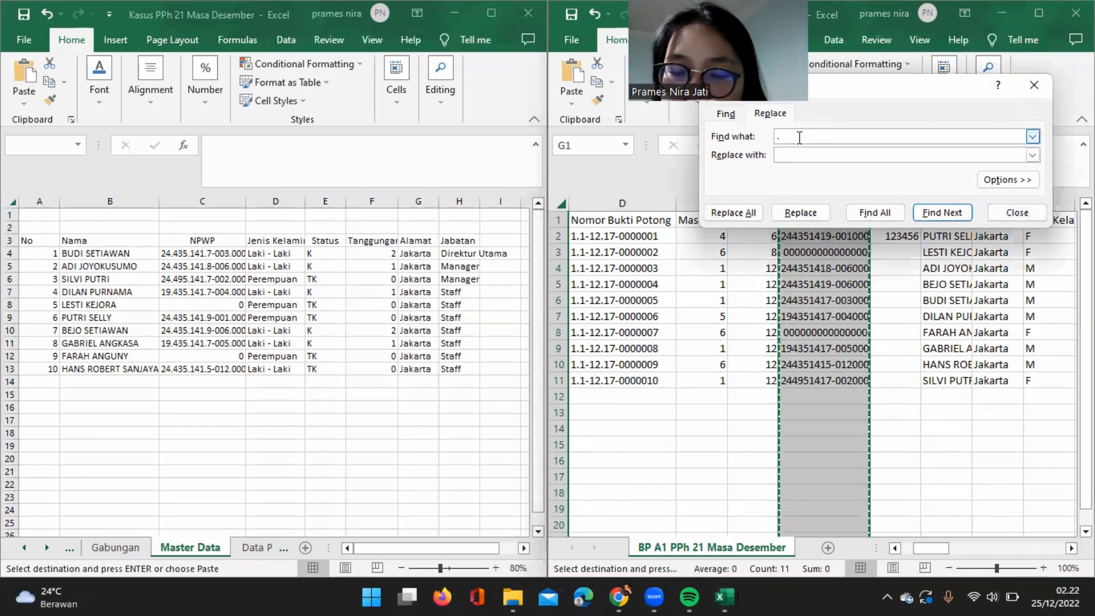
Remove every hyphen from the NPWP column by replacing "-" with nothing, and end the replacing and copy mode.
key("BackSpace")
type("-")
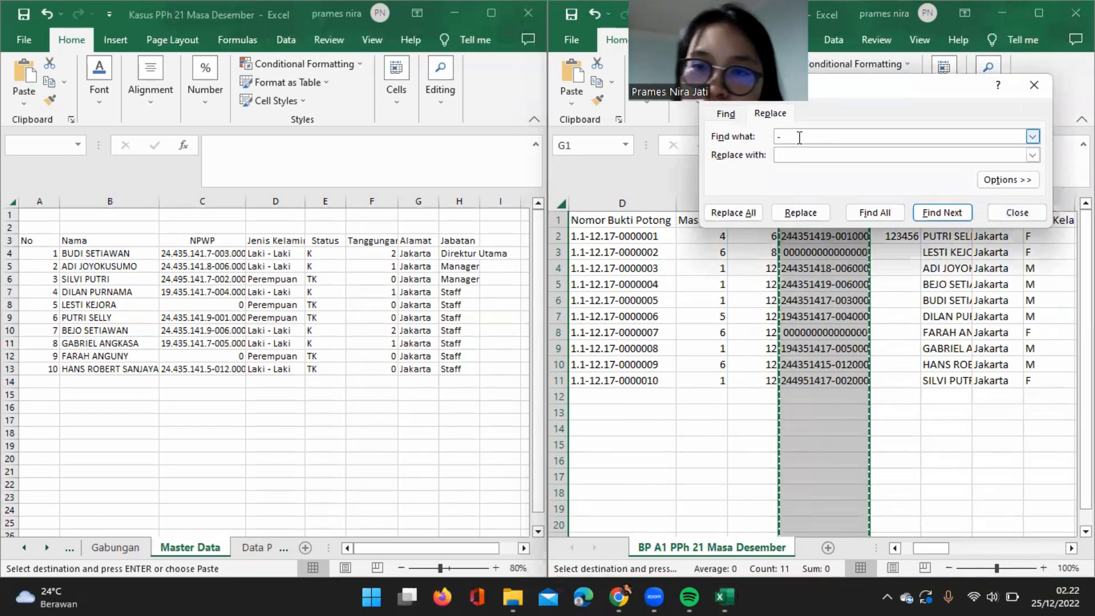
left_click(741, 213)
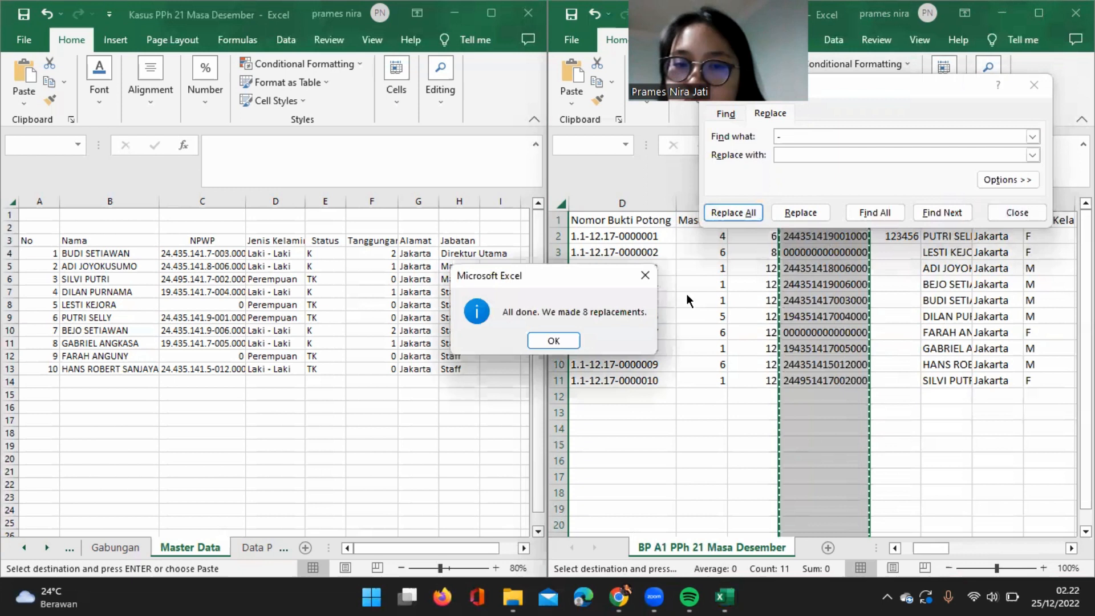
left_click(554, 341)
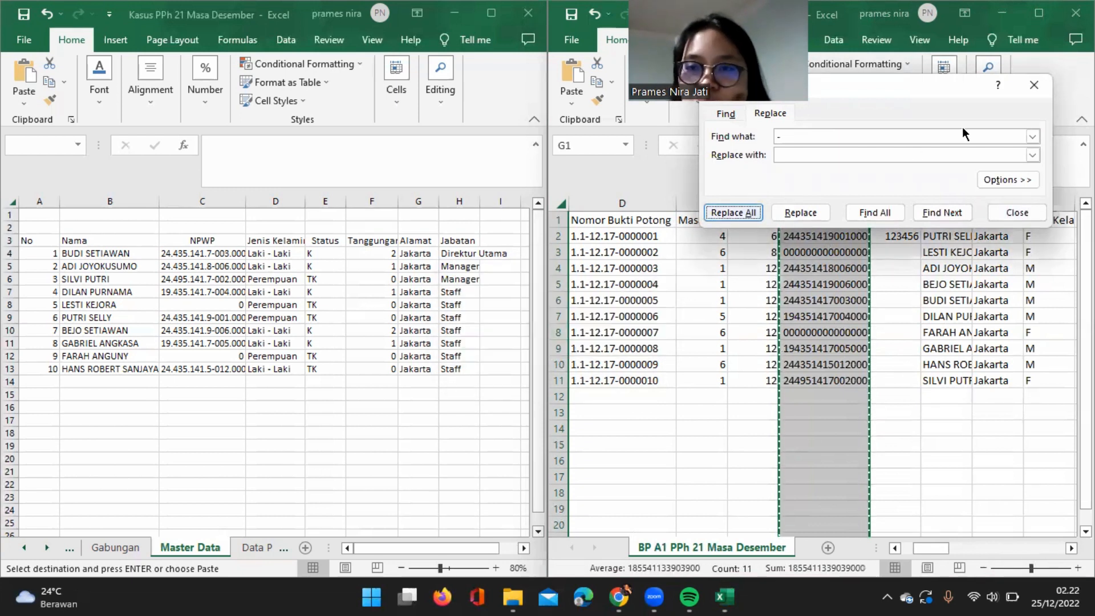
left_click(1034, 84)
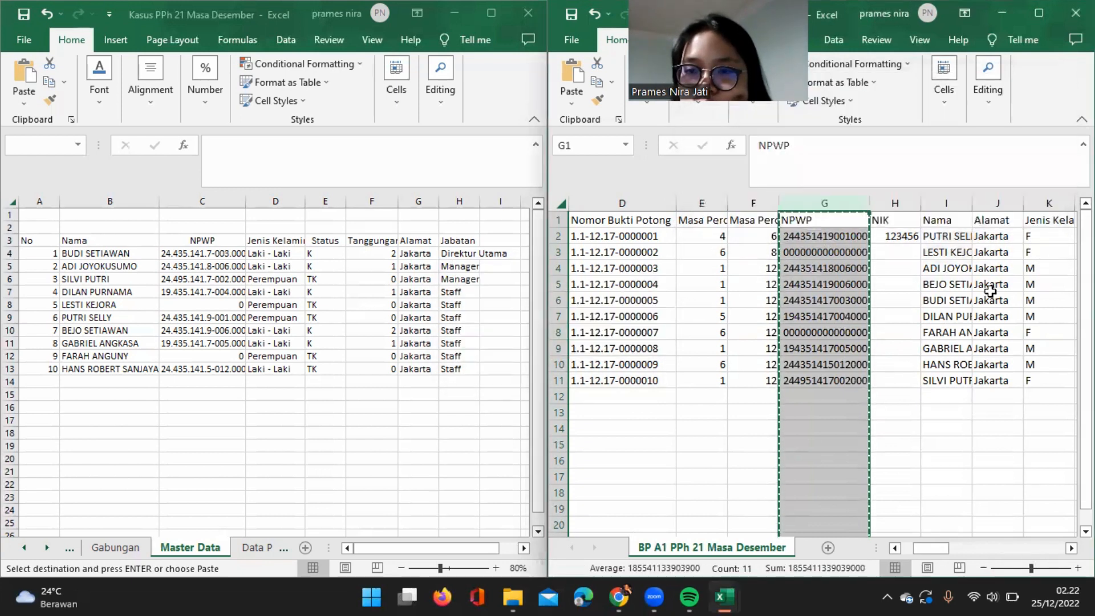
key("Escape")
Open the Penghasilan sheet in the Kasus PPh 21 Masa Desember workbook as the source for the Jumlah columns.
scroll(990, 292, "right", 6)
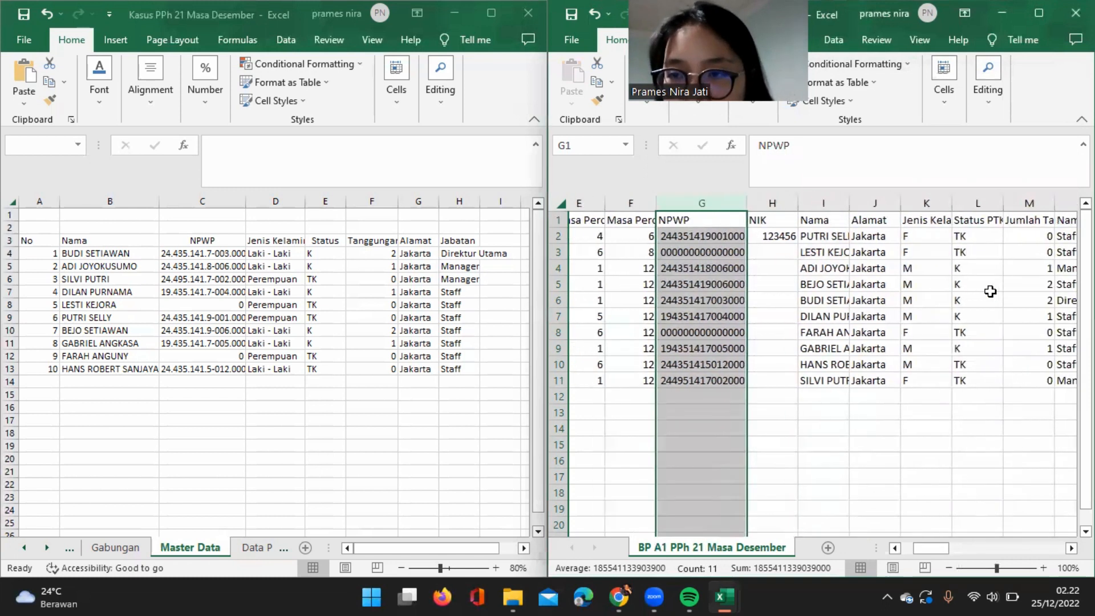
scroll(990, 291, "right", 10)
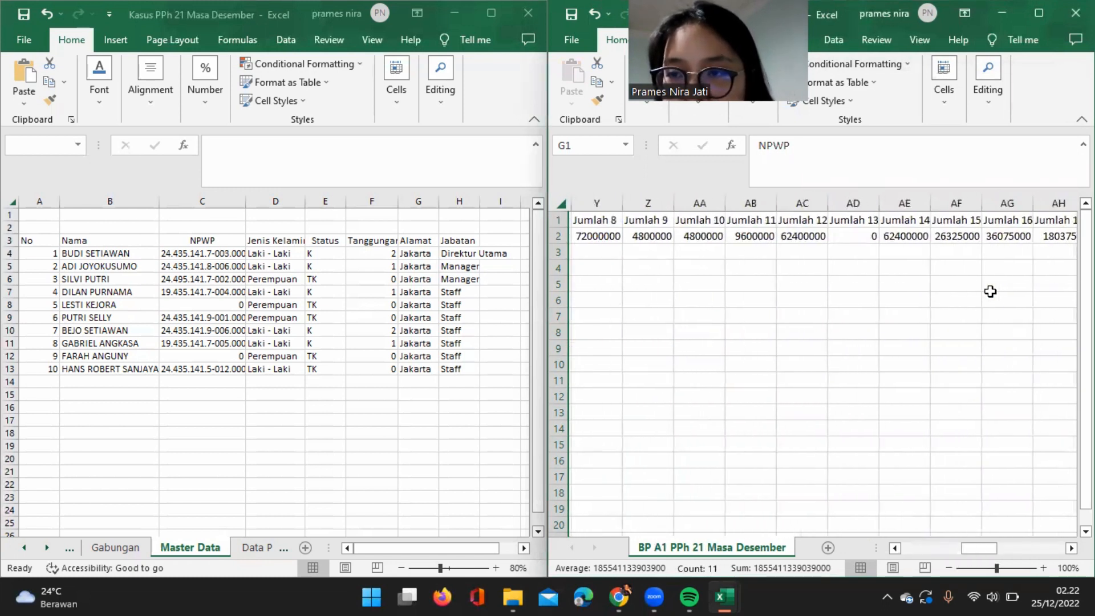
scroll(990, 292, "left", 1)
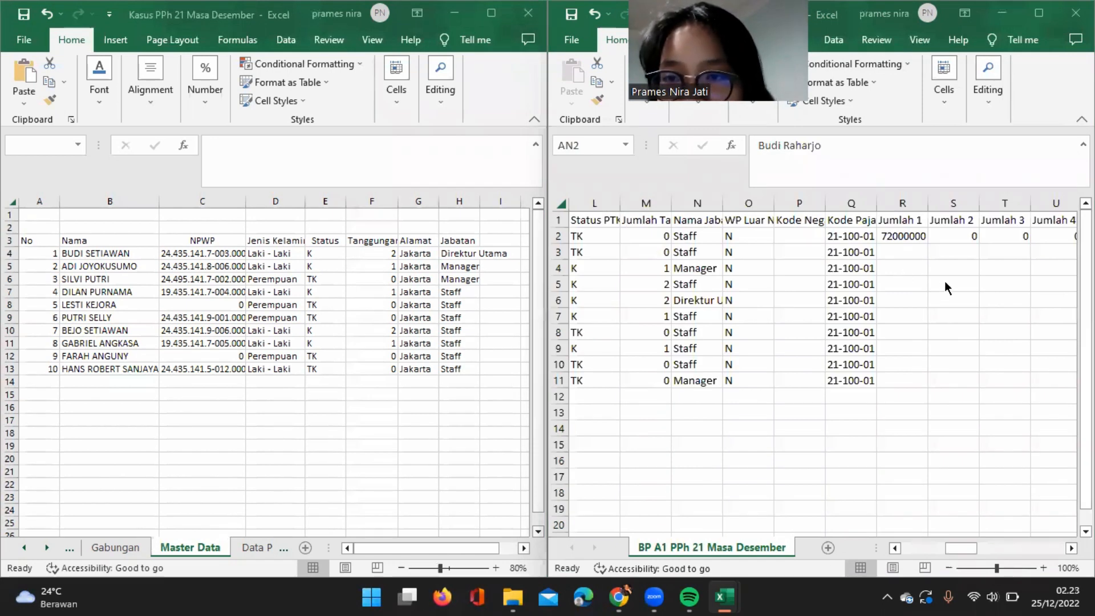
scroll(945, 281, "right", 3)
scroll(785, 301, "left", 3)
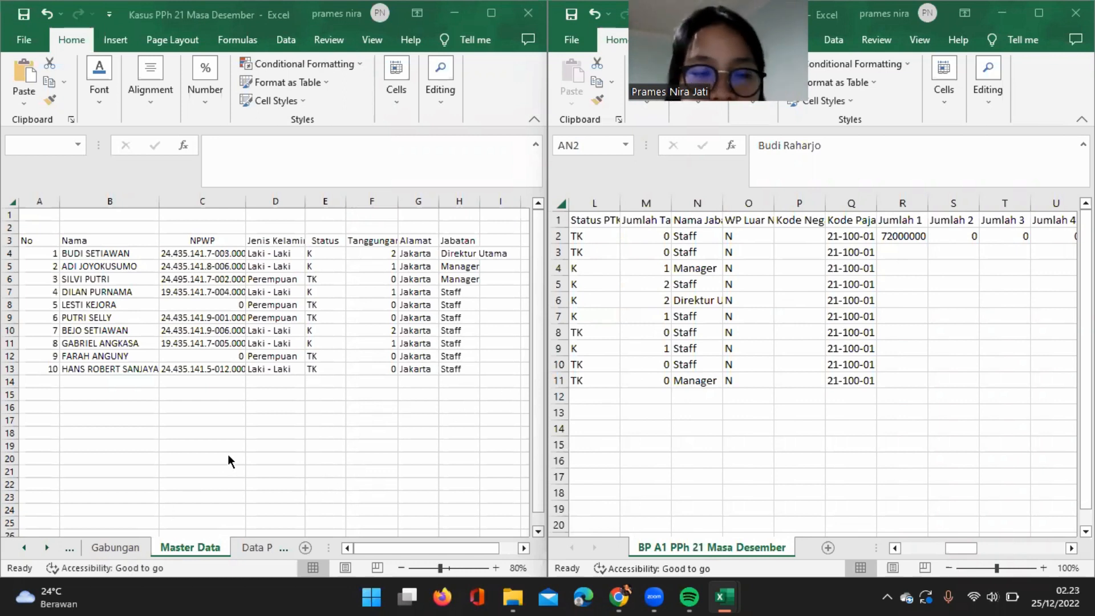
left_click(111, 548)
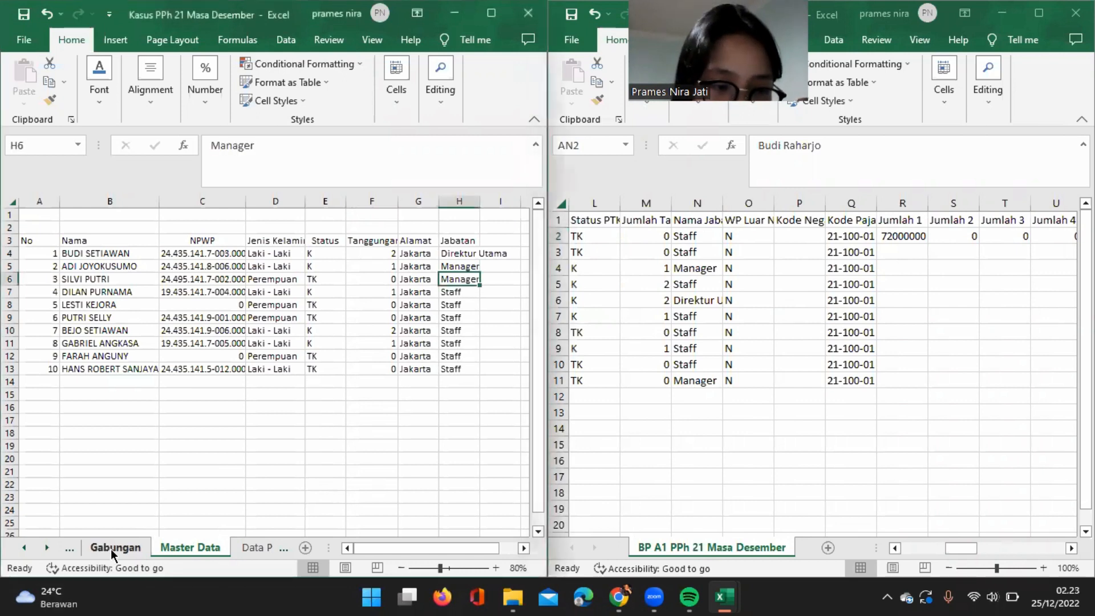
left_click(24, 548)
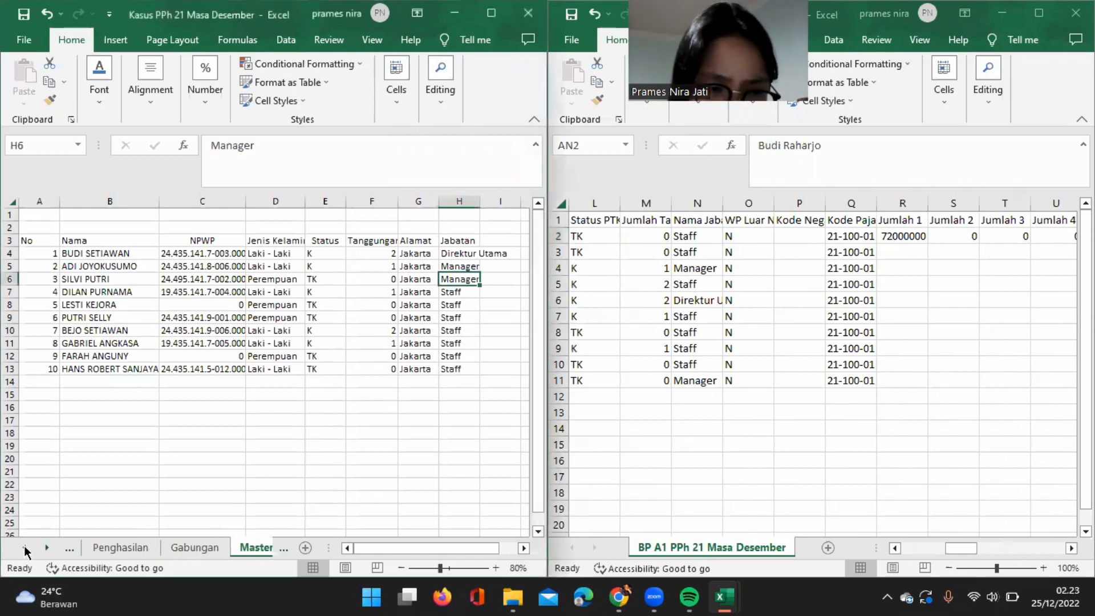
left_click(110, 545)
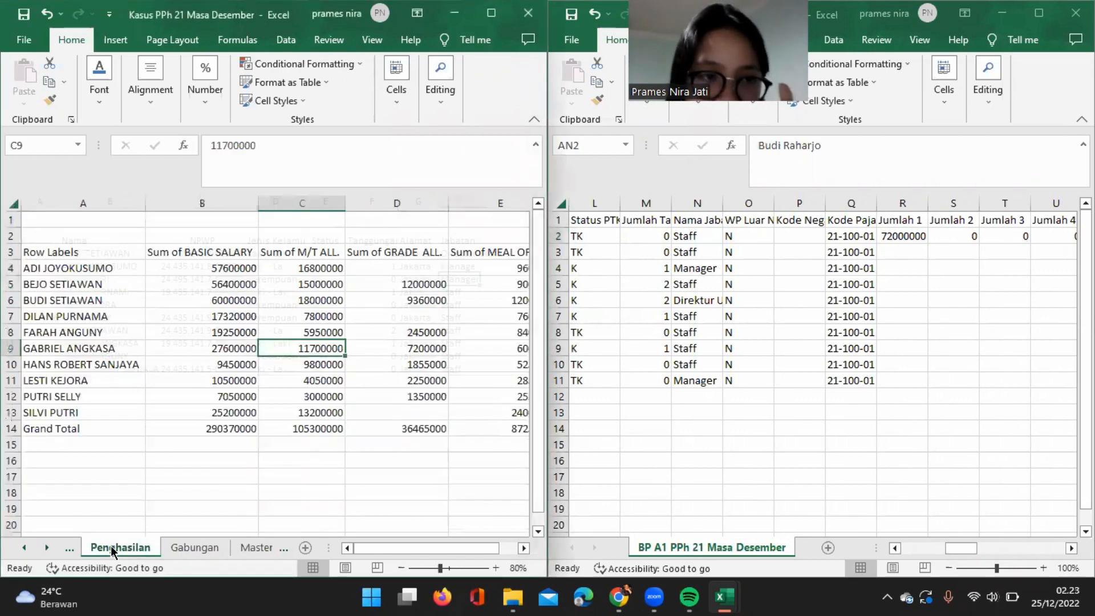
left_click(238, 268)
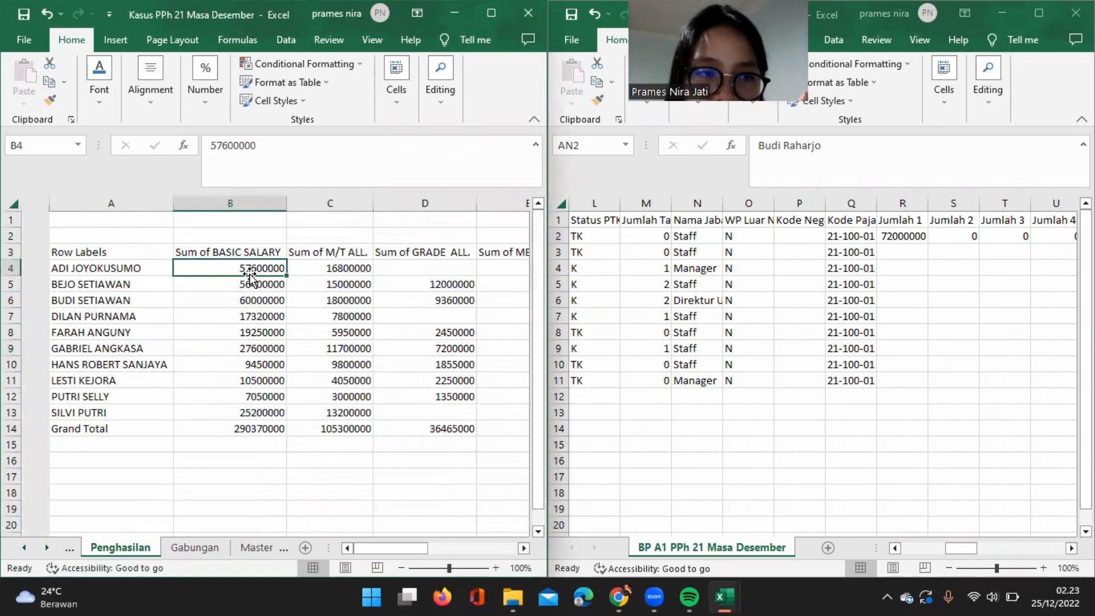
Number the Penghasilan summary columns from 1 to 11 in cells A2 to K2, above the column headings.
left_click(125, 238)
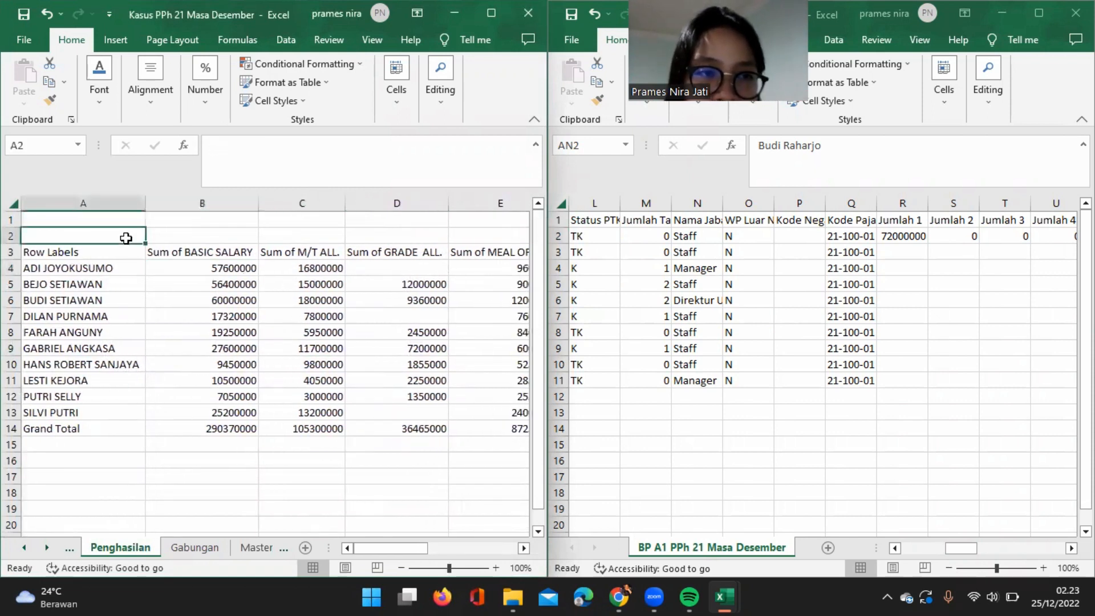
type("1")
key("Tab")
type("2")
key("Tab")
type("3")
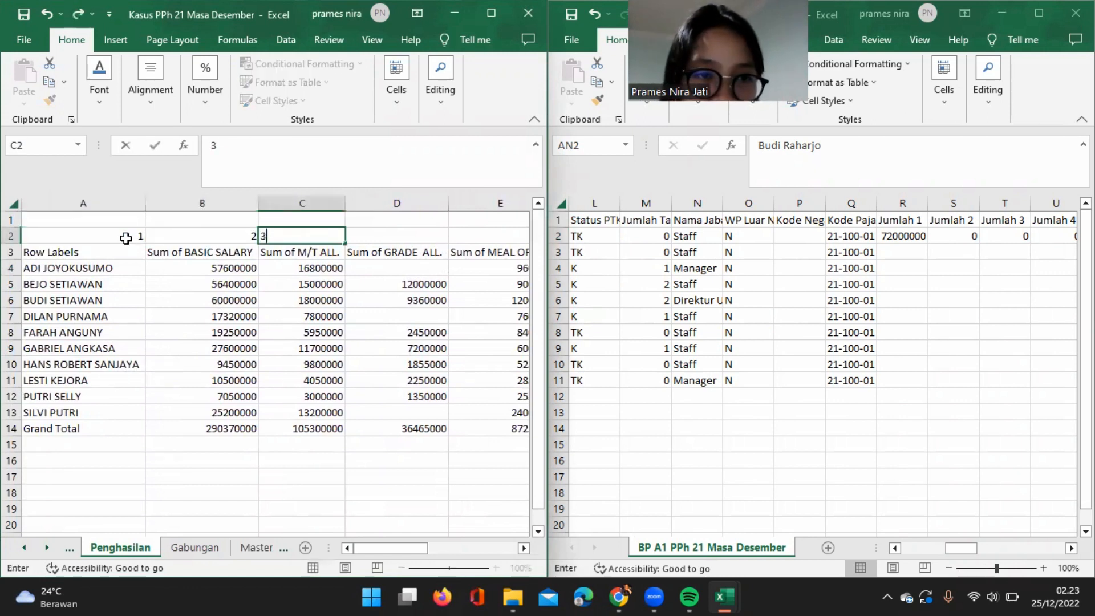
key("Tab")
type("4")
key("Tab")
type("5")
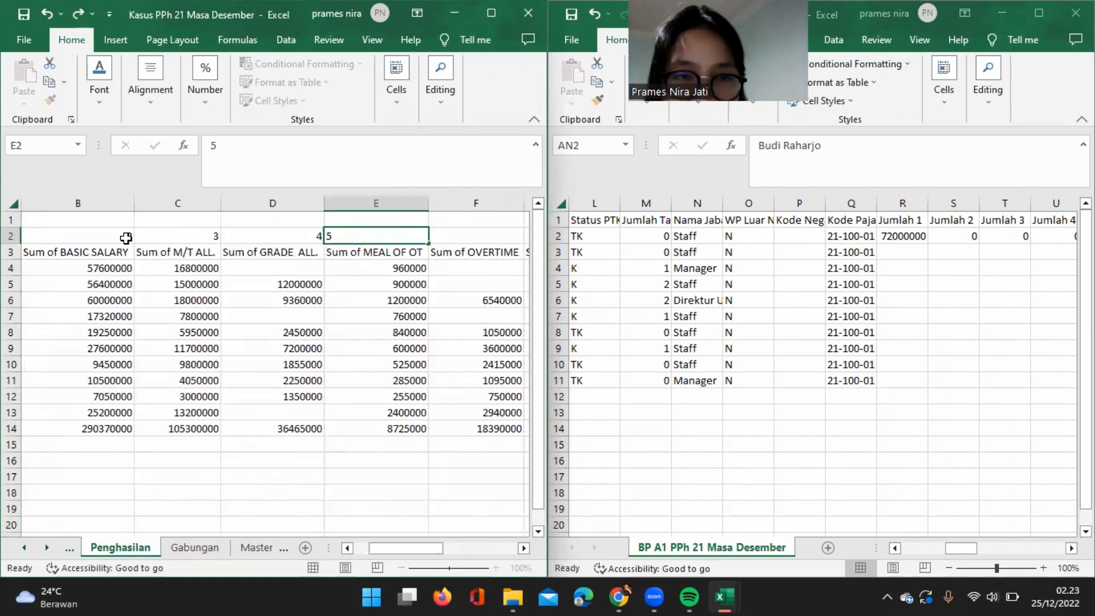
key("Tab")
type("6")
key("Tab")
type("7")
key("Tab")
type("8")
key("Tab")
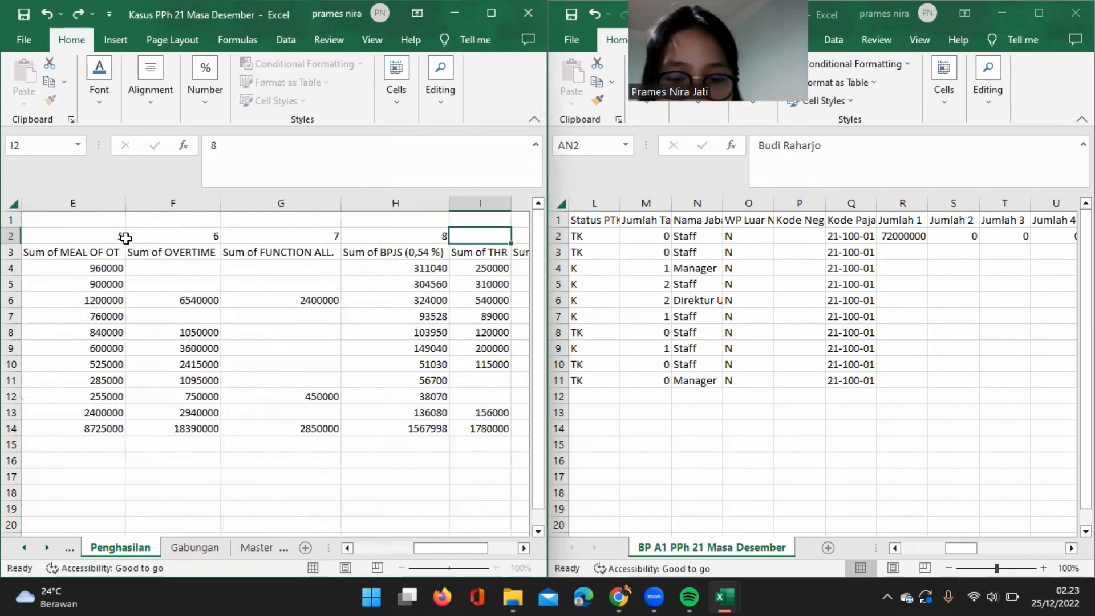
type("9")
key("Tab")
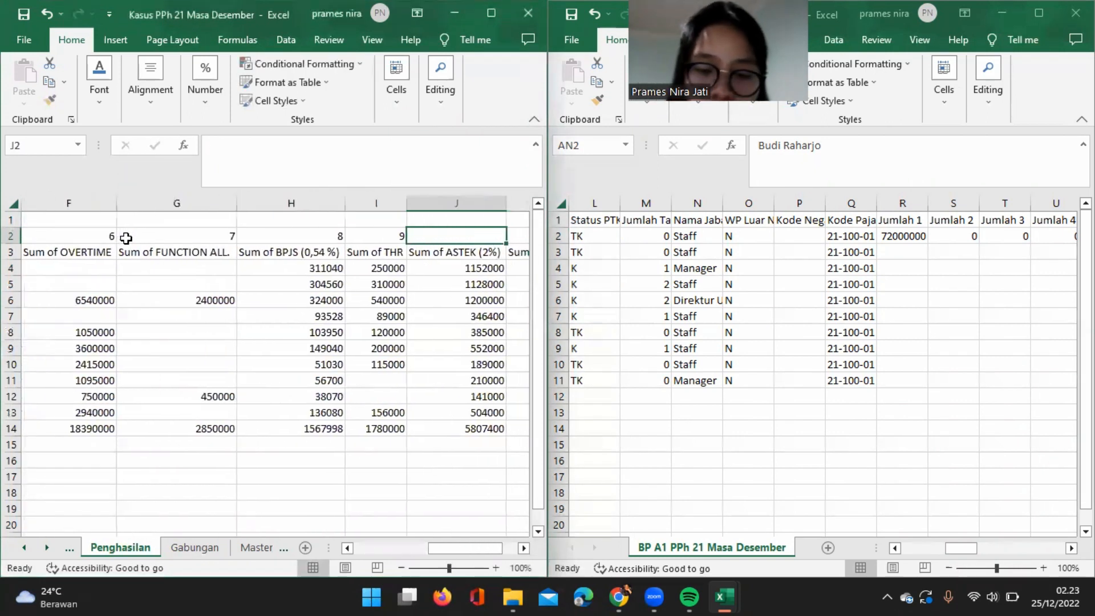
type("10")
key("Tab")
type("11")
key("Tab")
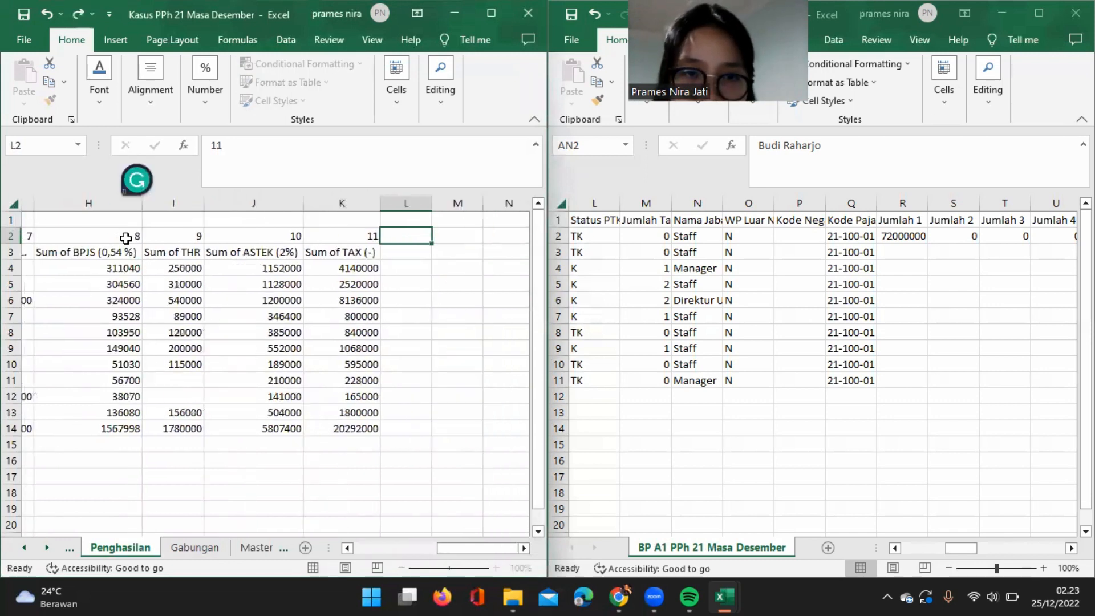
scroll(176, 313, "left", 5)
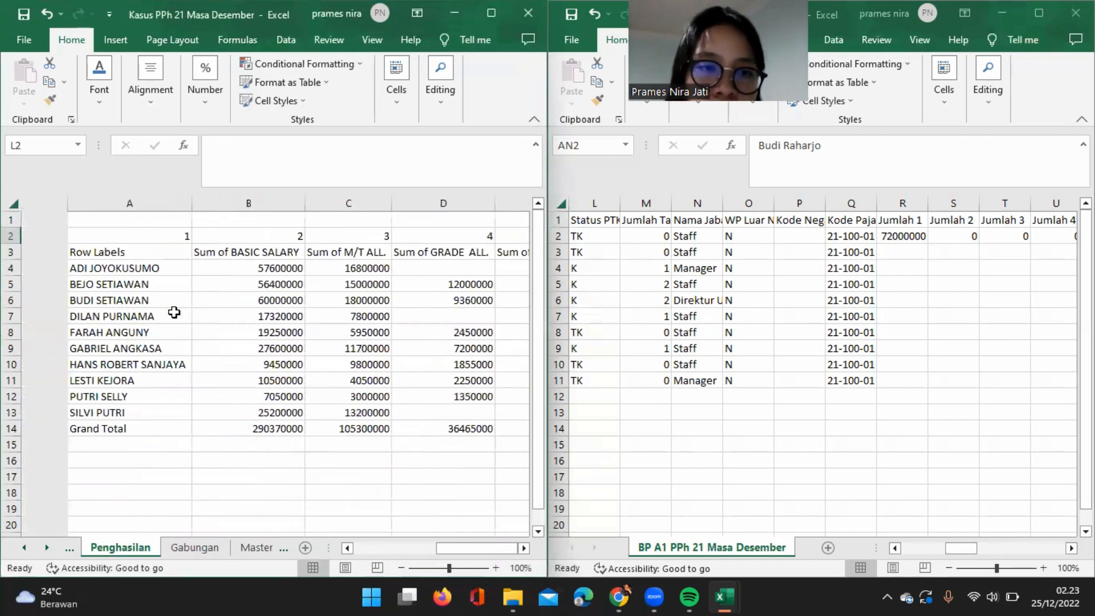
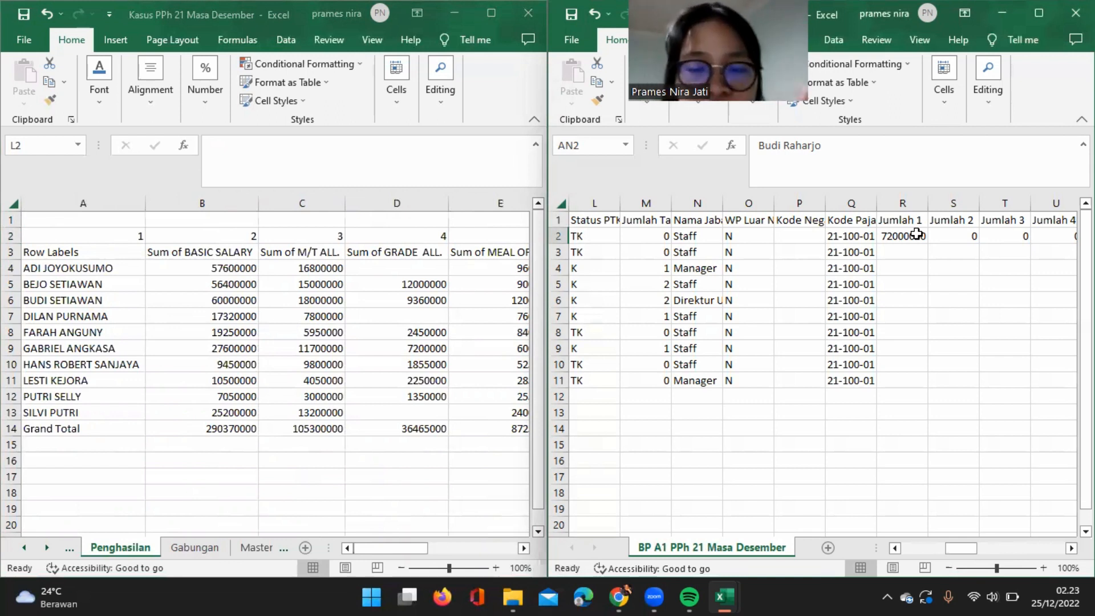
Begin a VLOOKUP in the first Jumlah 1 cell, R2, using the employee's name in $I2 as the lookup value.
left_click(916, 233)
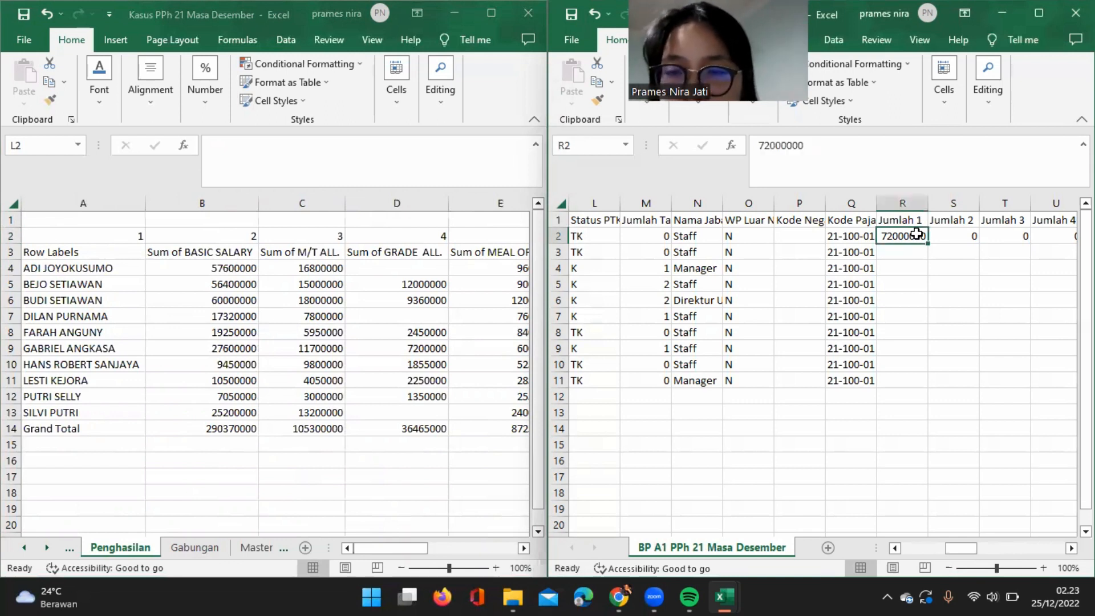
scroll(656, 358, "left", 1)
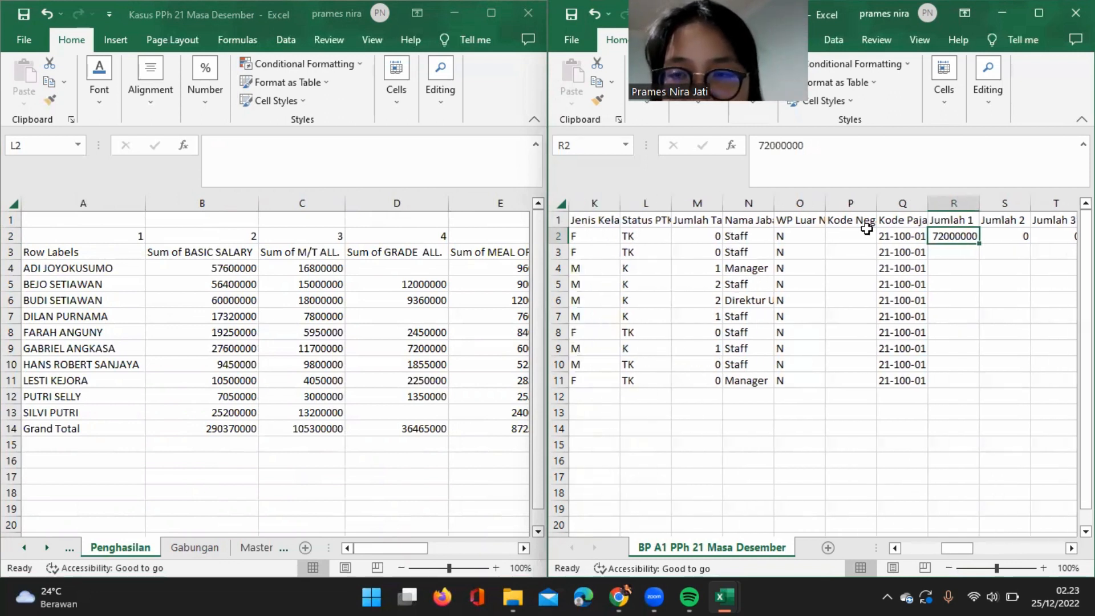
type("=vlo")
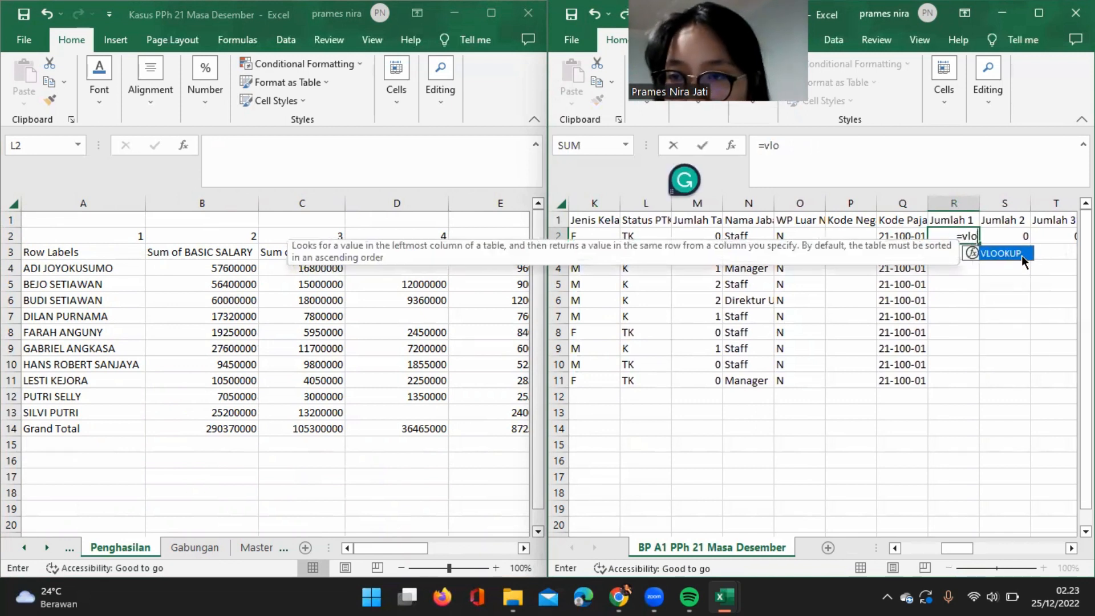
double_click(1004, 253)
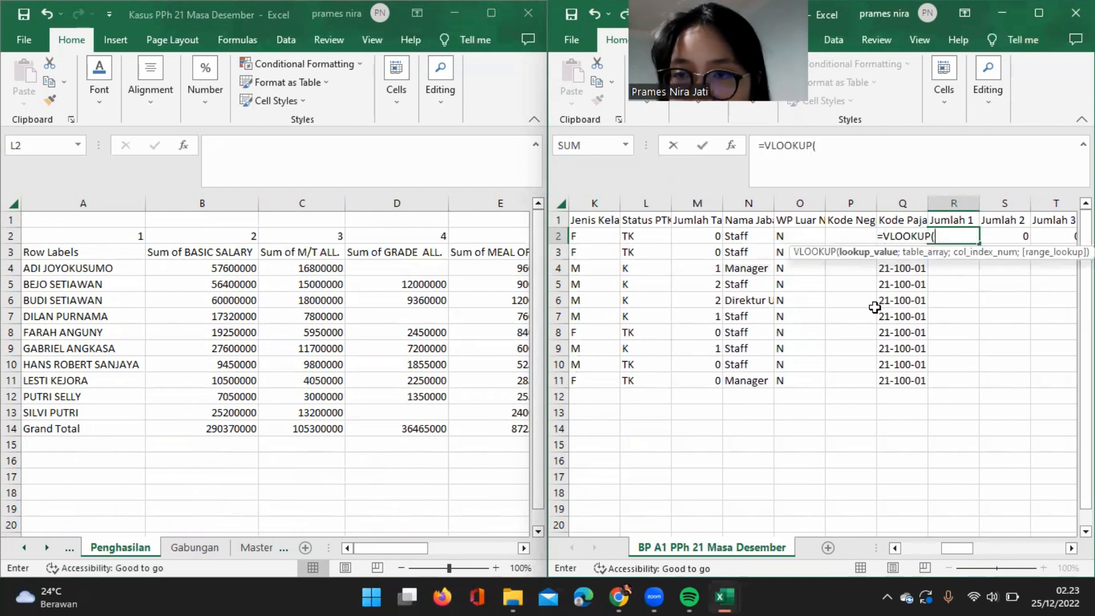
scroll(656, 251, "left", 3)
left_click(650, 238)
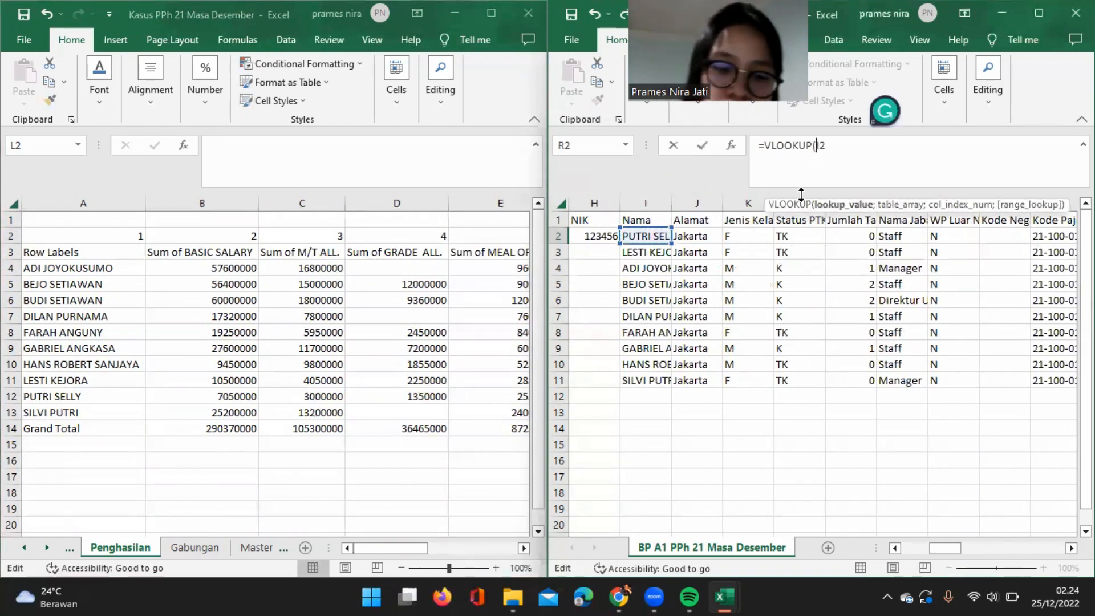
type("$I2")
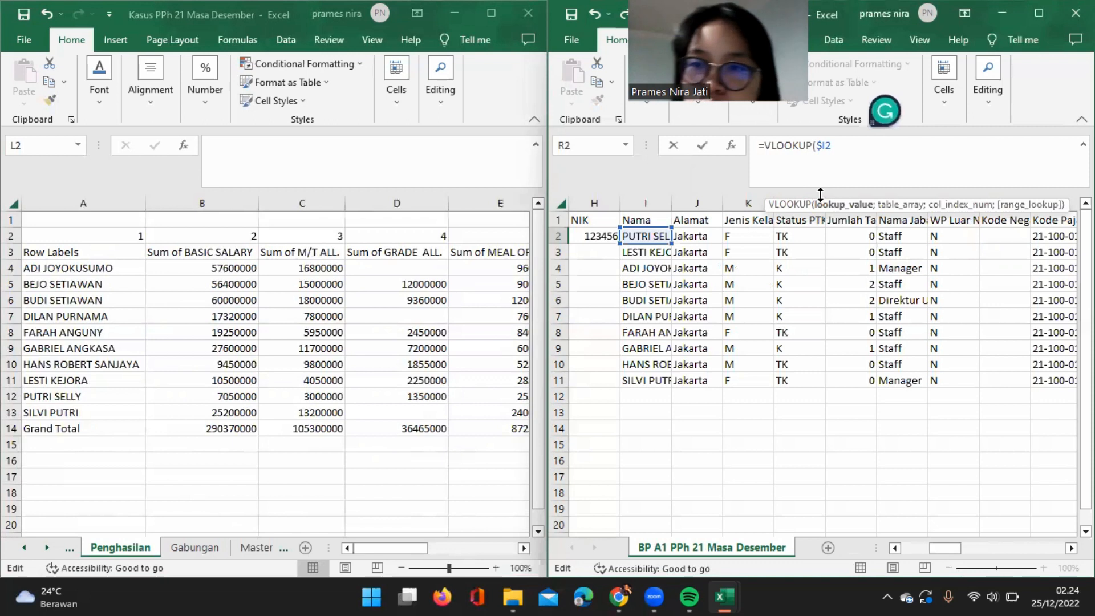
type(";")
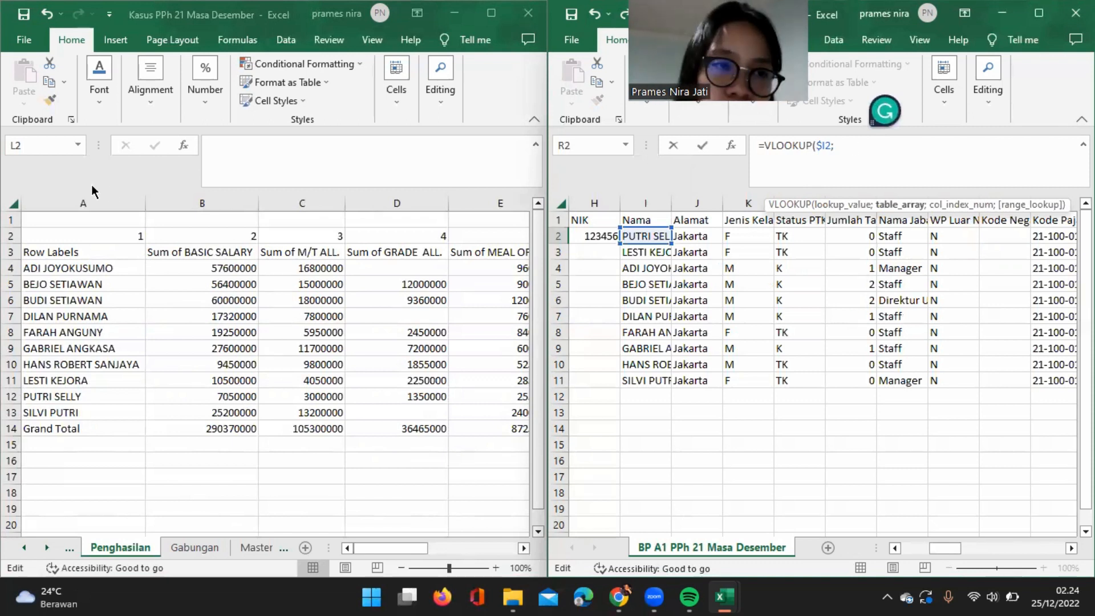
Complete the R2 lookup with Penghasilan columns $A:$K as the table, column index 2 and exact match 0.
left_click(91, 207)
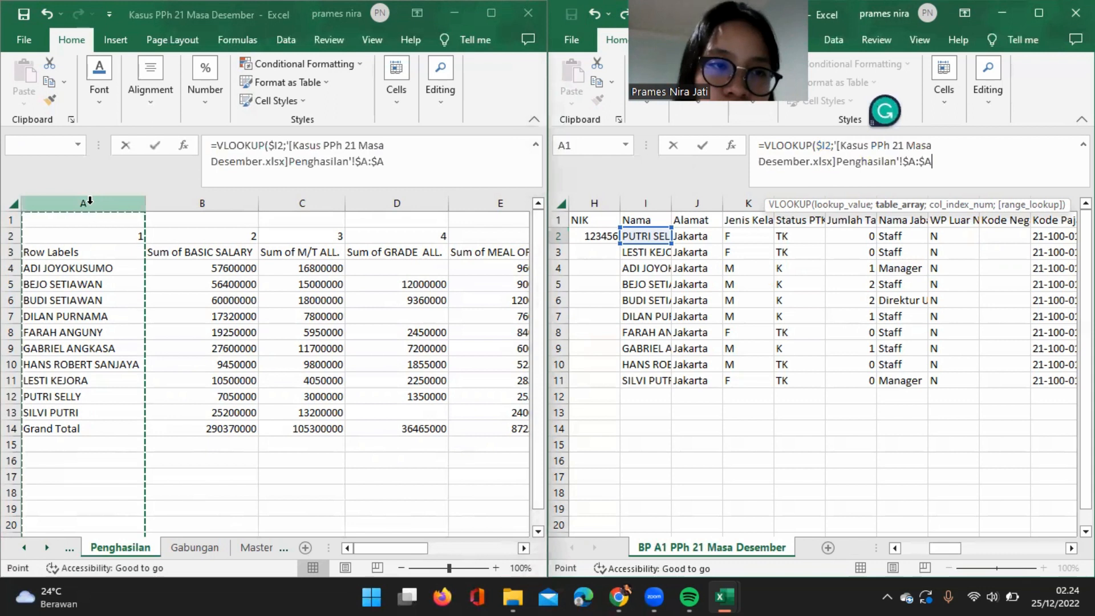
left_click(157, 204)
left_click_drag(101, 205, 351, 214)
type(";")
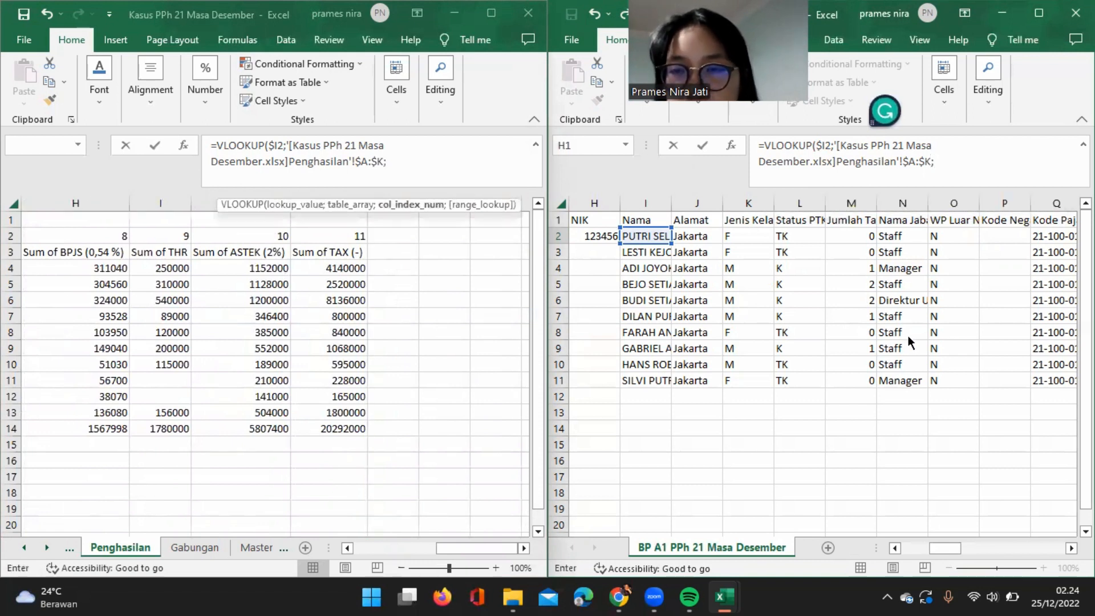
scroll(908, 336, "right", 4)
scroll(908, 335, "left", 8)
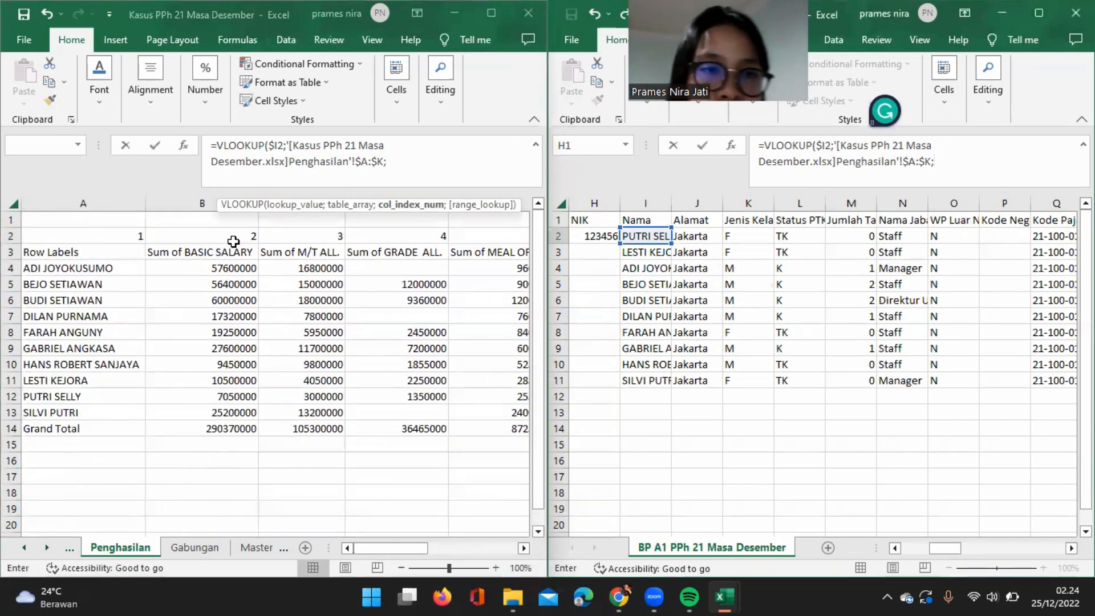
type("2")
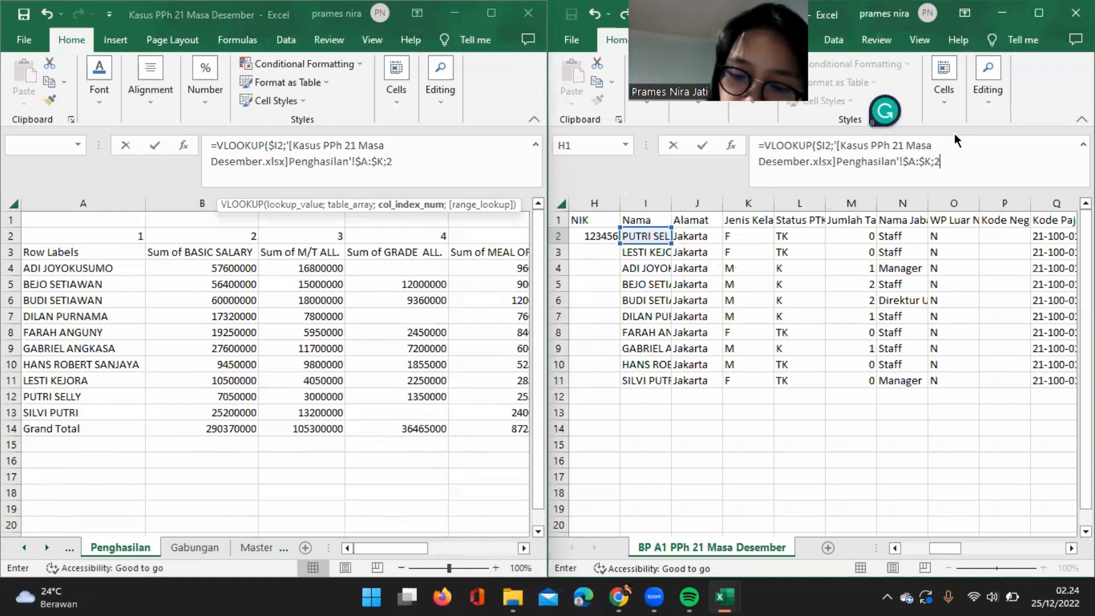
type(";0)")
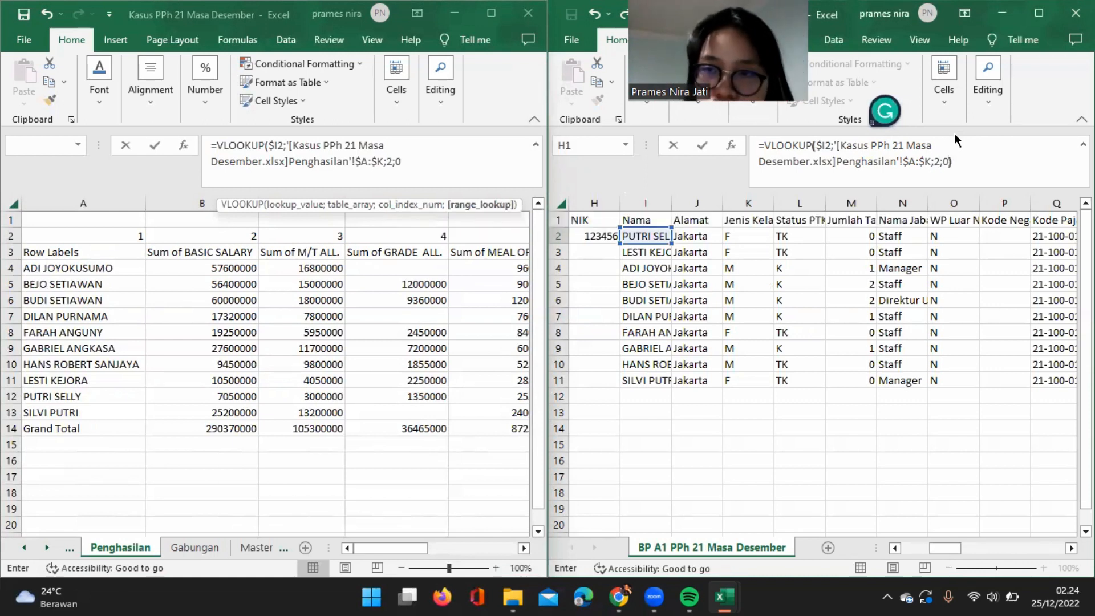
key("Return")
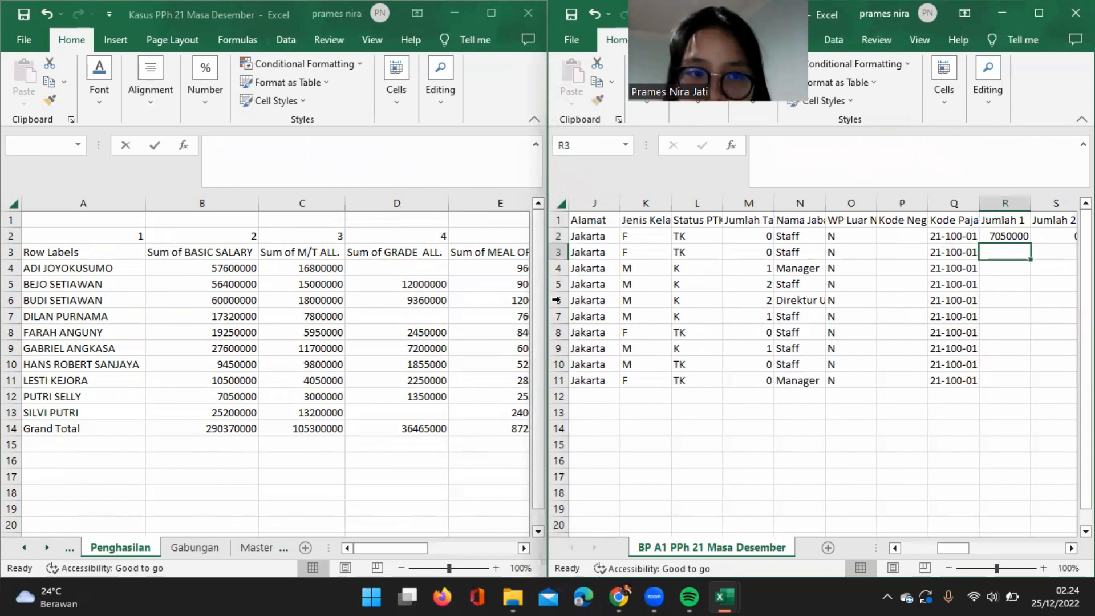
Fill the Jumlah 1 lookup and the Jumlah 2 value of 0 down through row 11.
left_click(1018, 236)
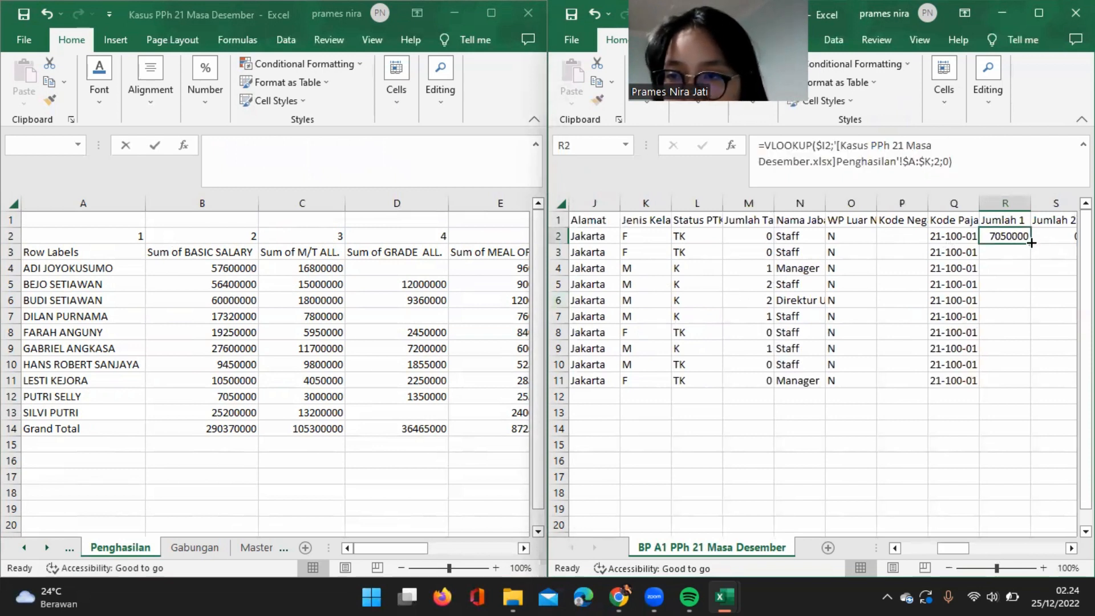
double_click(1031, 243)
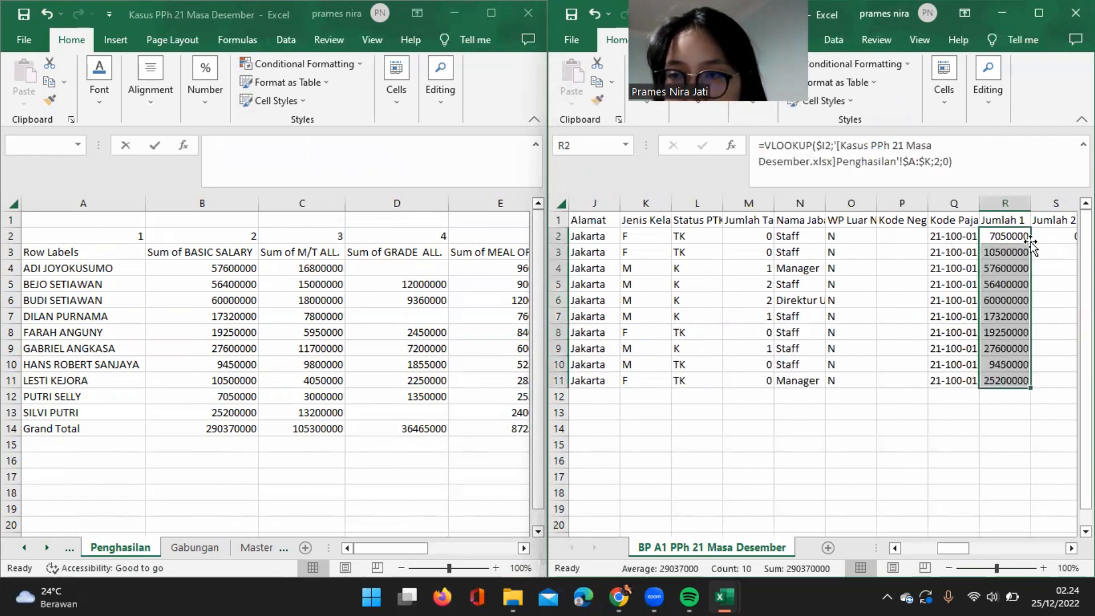
scroll(1031, 244, "right", 1)
scroll(1021, 243, "left", 1)
left_click(1014, 242)
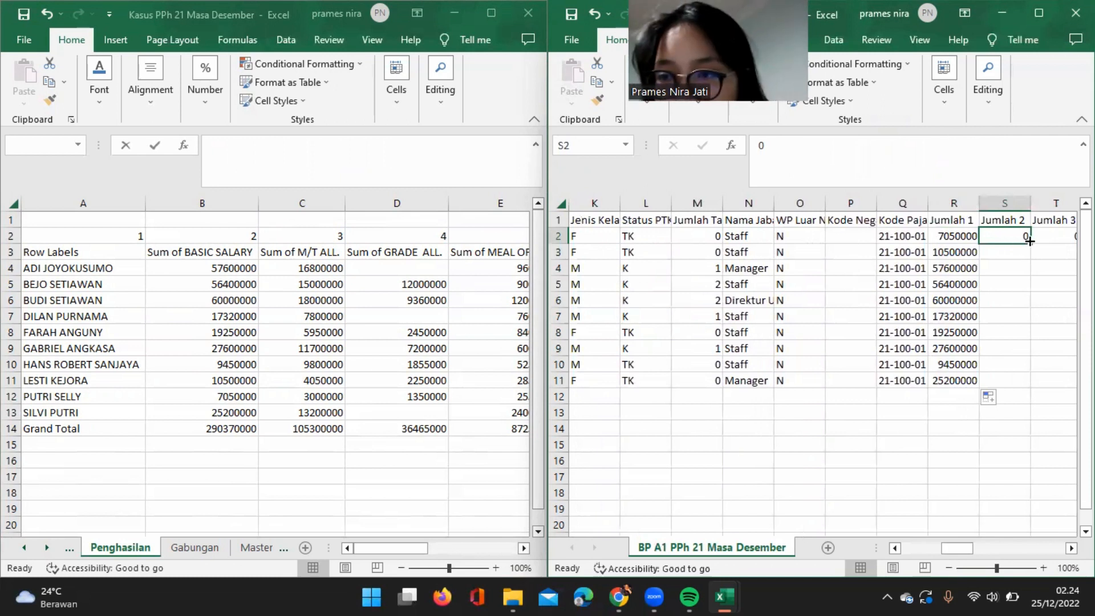
double_click(1027, 244)
scroll(981, 237, "right", 1)
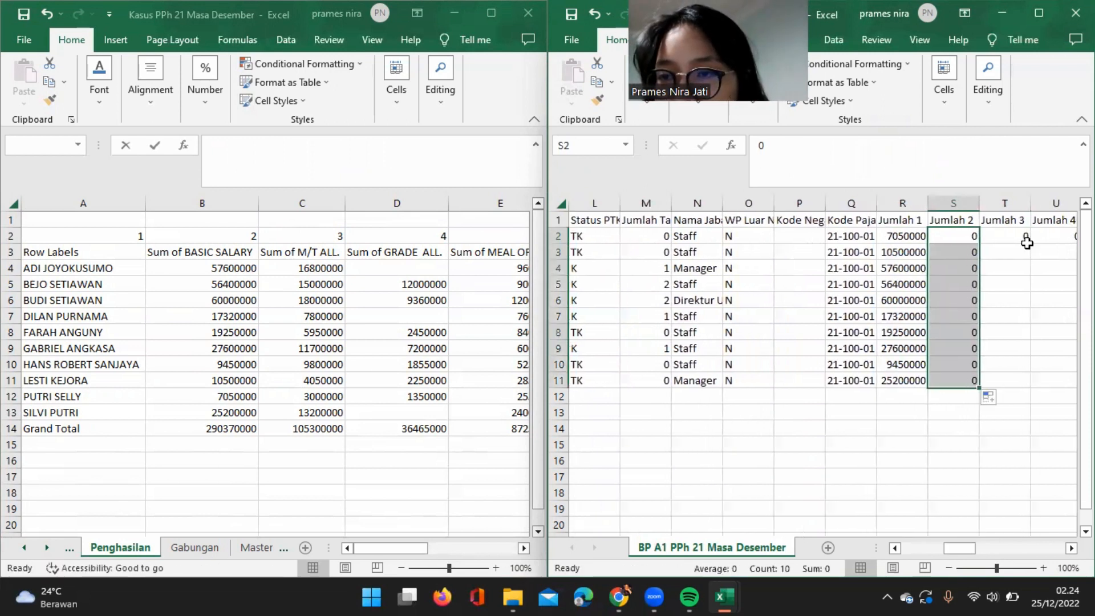
Insert a column before the BPJS column in the Penghasilan sheet and title it "Total Tunjangan" in H3.
left_click(1011, 233)
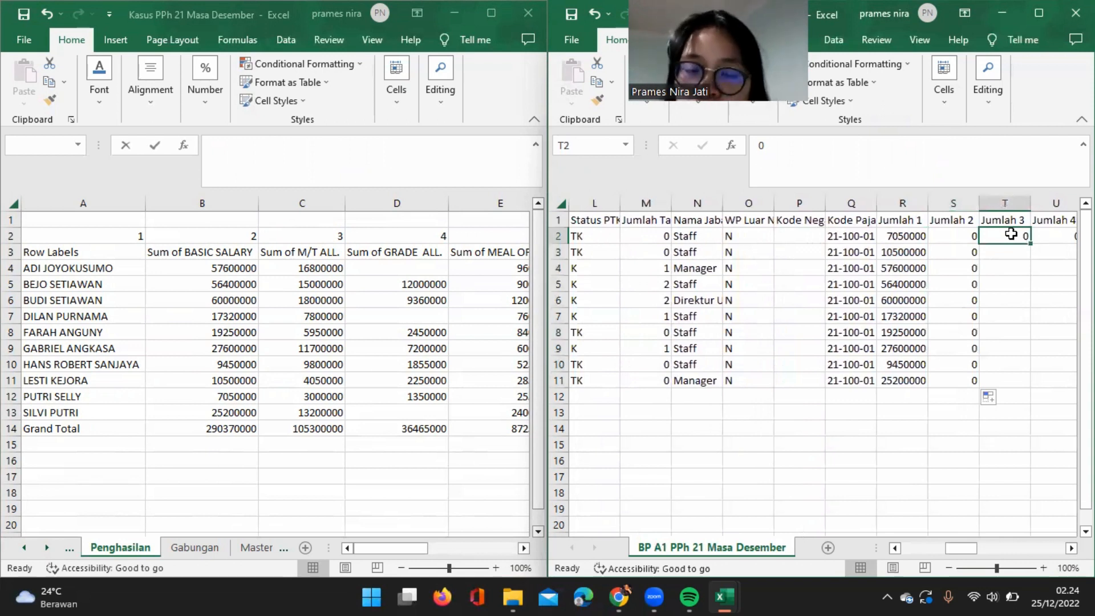
left_click(384, 368)
scroll(383, 367, "right", 3)
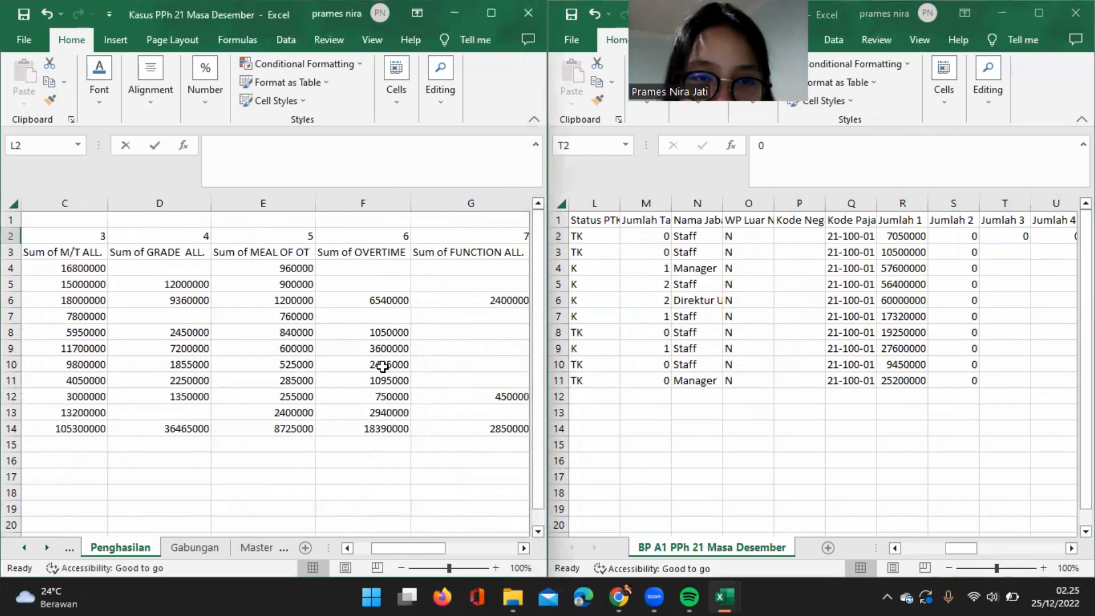
scroll(382, 366, "right", 1)
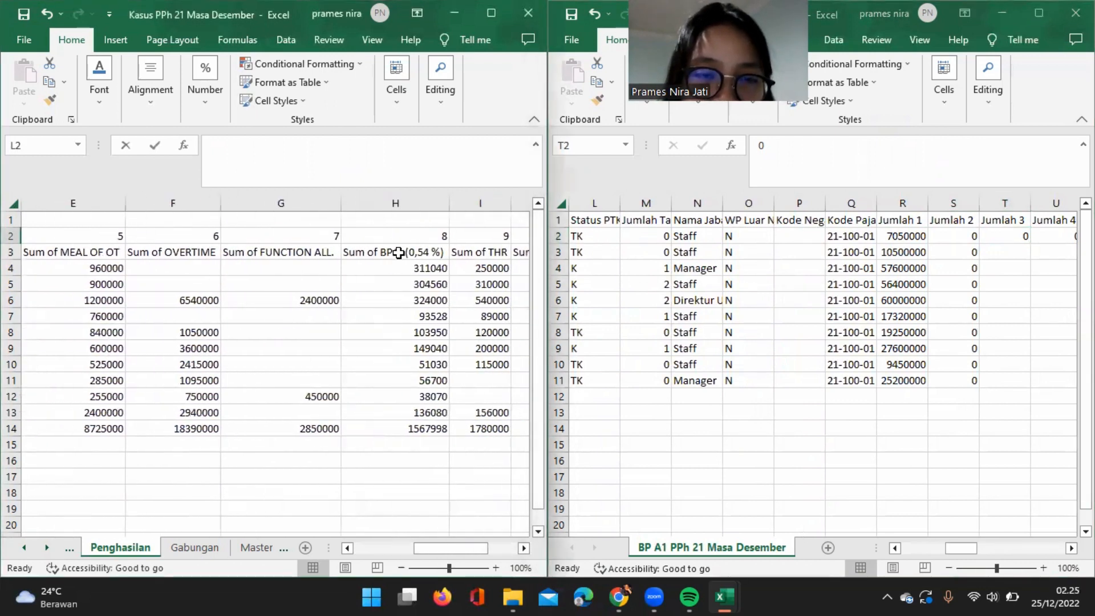
left_click(397, 205)
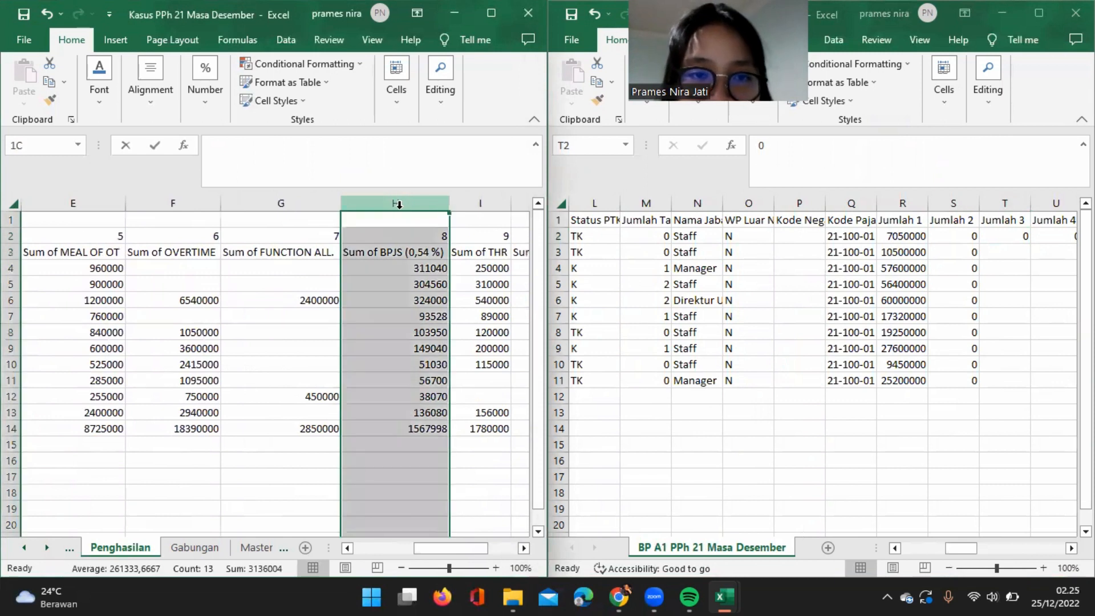
right_click(398, 205)
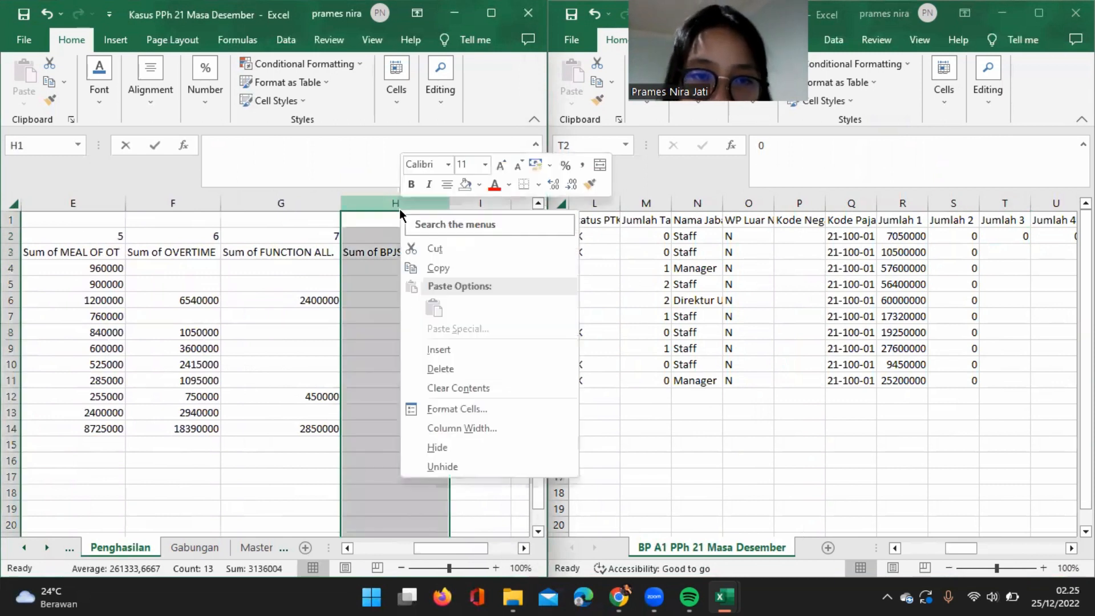
left_click(480, 348)
left_click(388, 249)
type("Total Tunjangan")
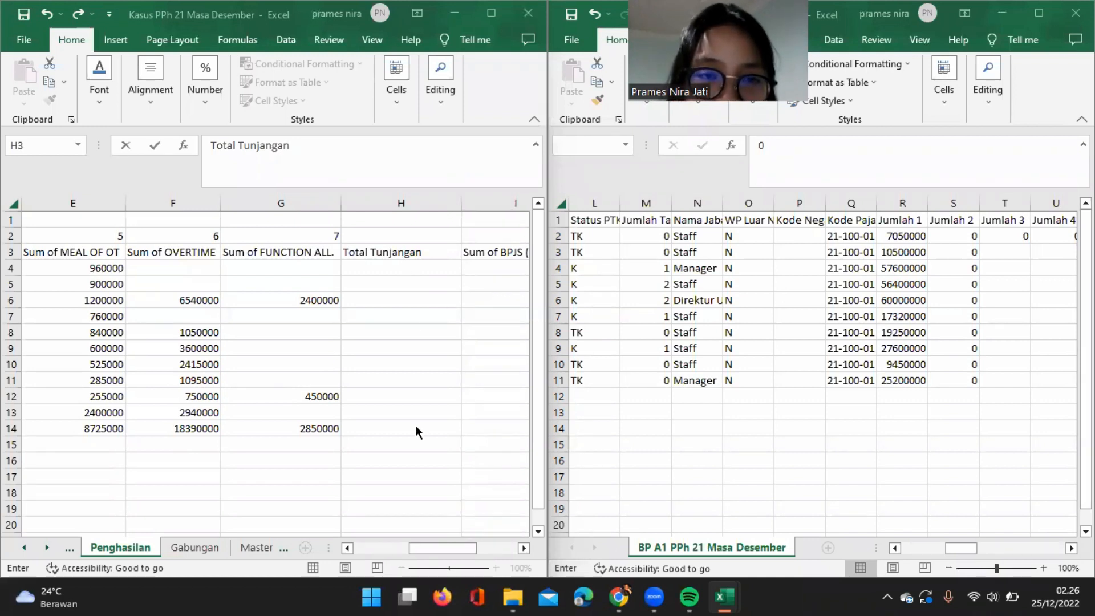
Total each employee's allowances in the Total Tunjangan column with =SUM(C4:G4) in H4, filled down through row 14.
left_click(403, 266)
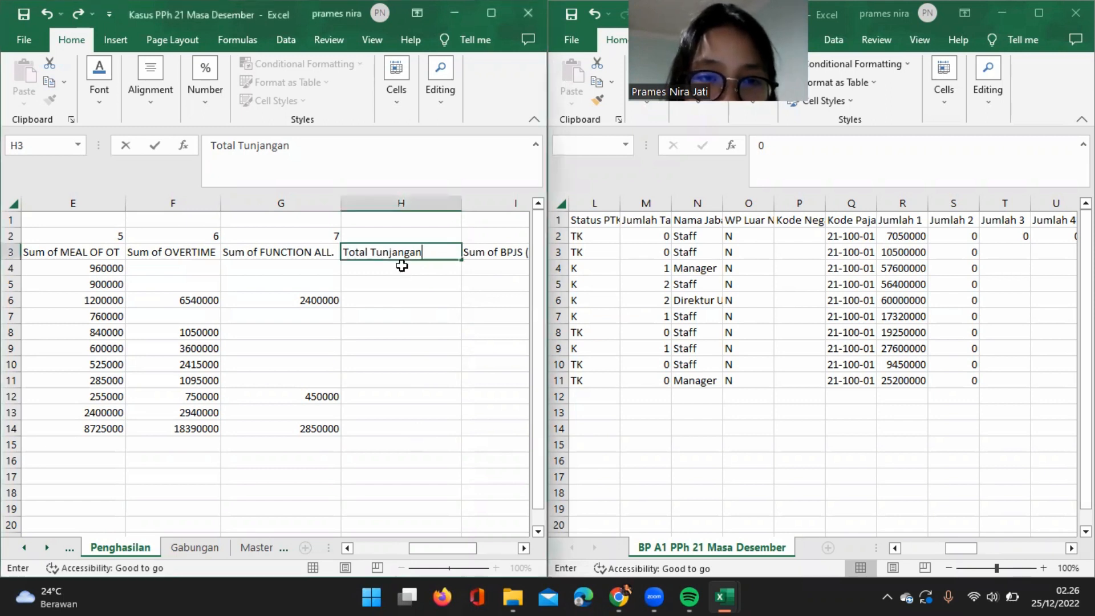
type("=")
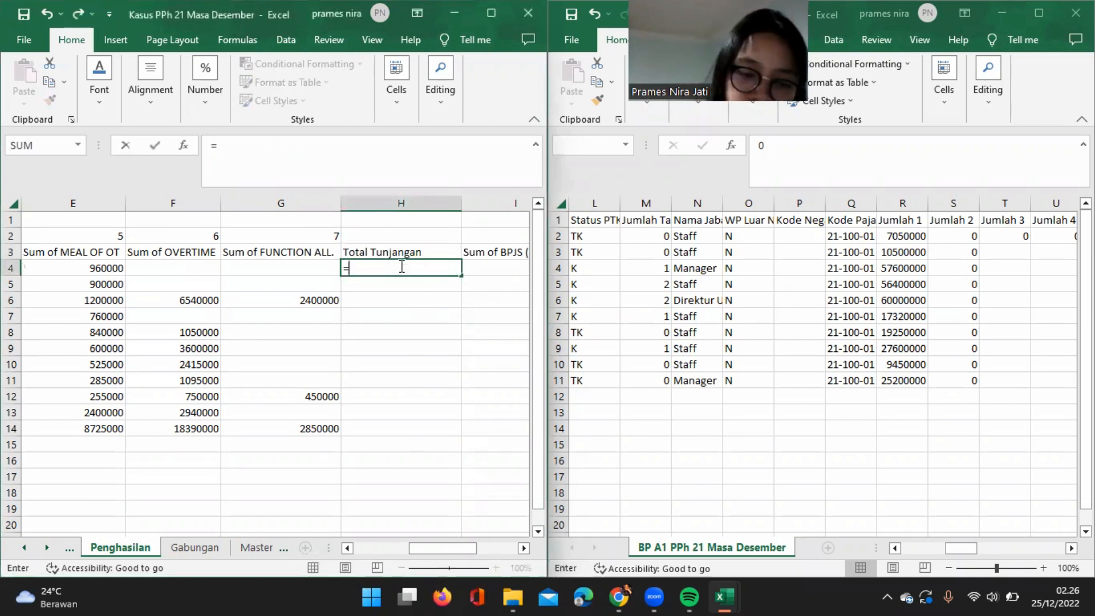
type("sum(")
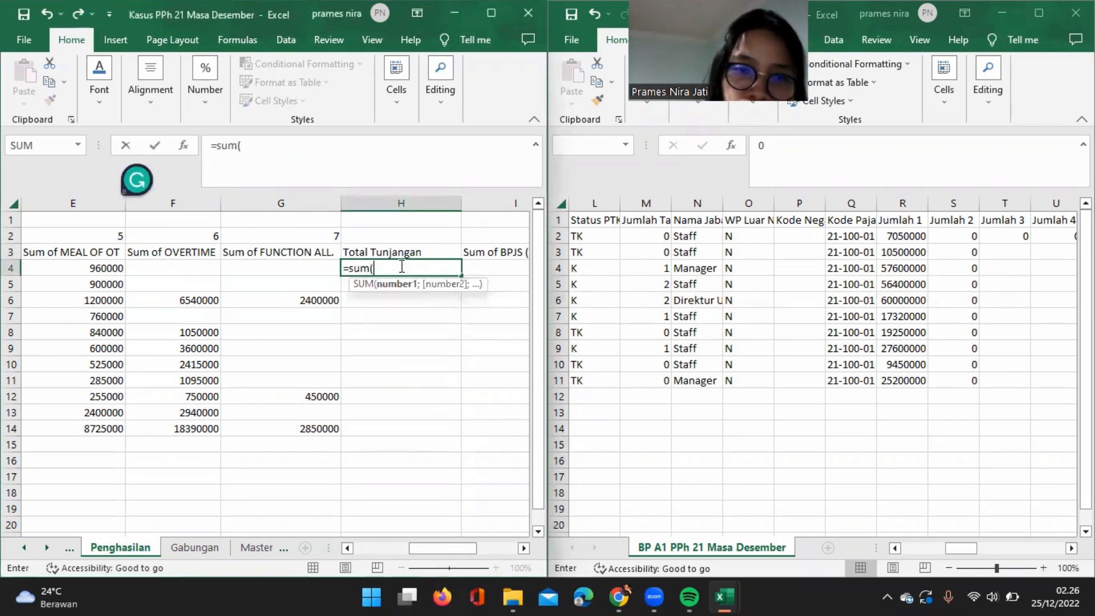
scroll(189, 294, "left", 5)
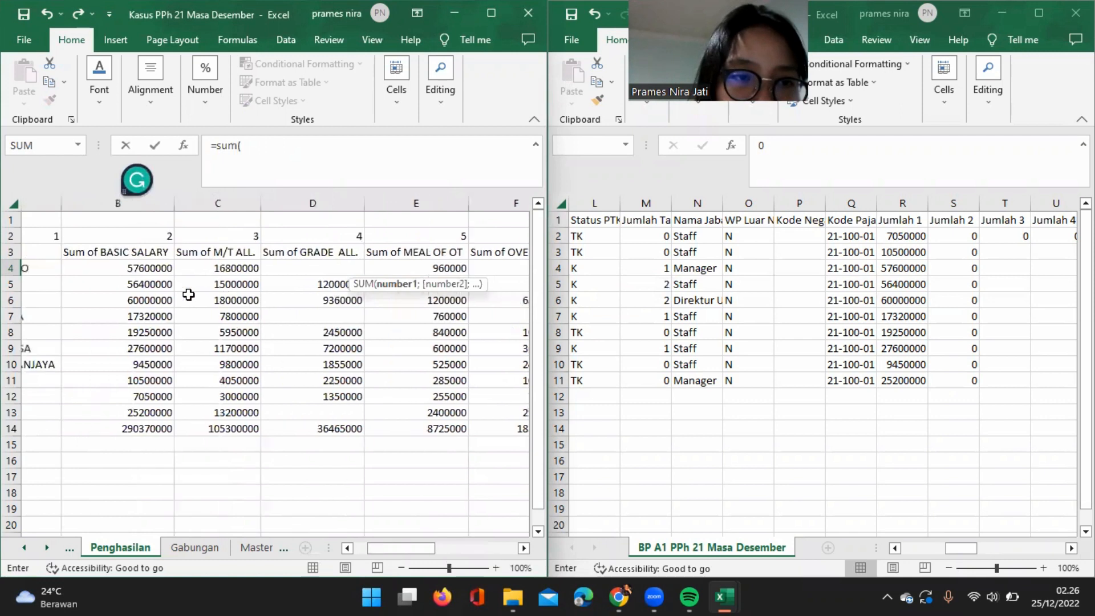
left_click(202, 266)
scroll(353, 299, "right", 2)
scroll(354, 300, "left", 1)
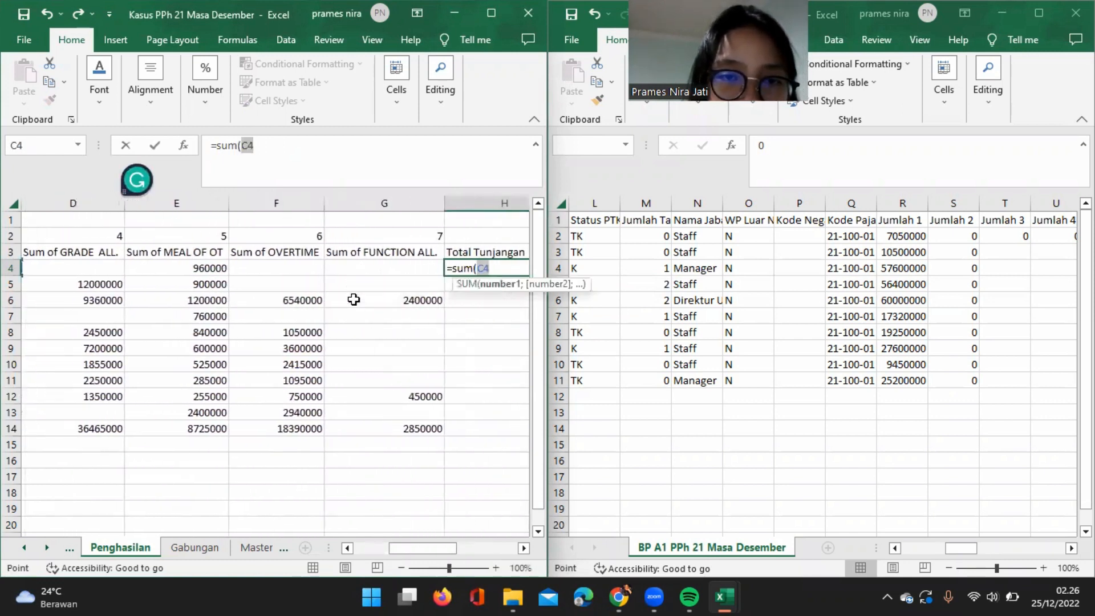
left_click(405, 265, "shift")
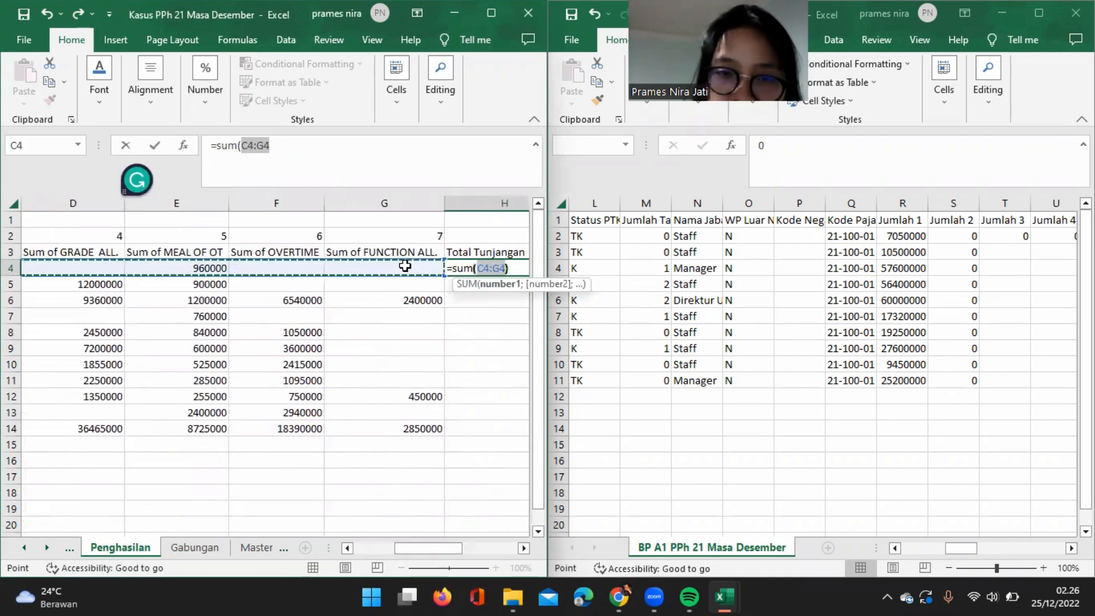
key("ctrl+Return")
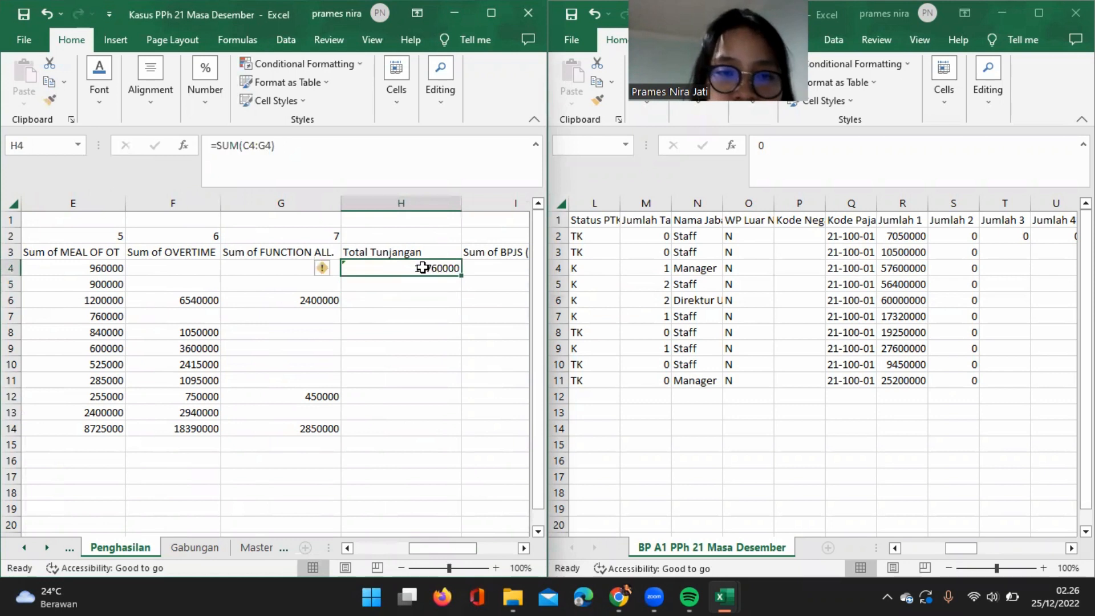
double_click(462, 275)
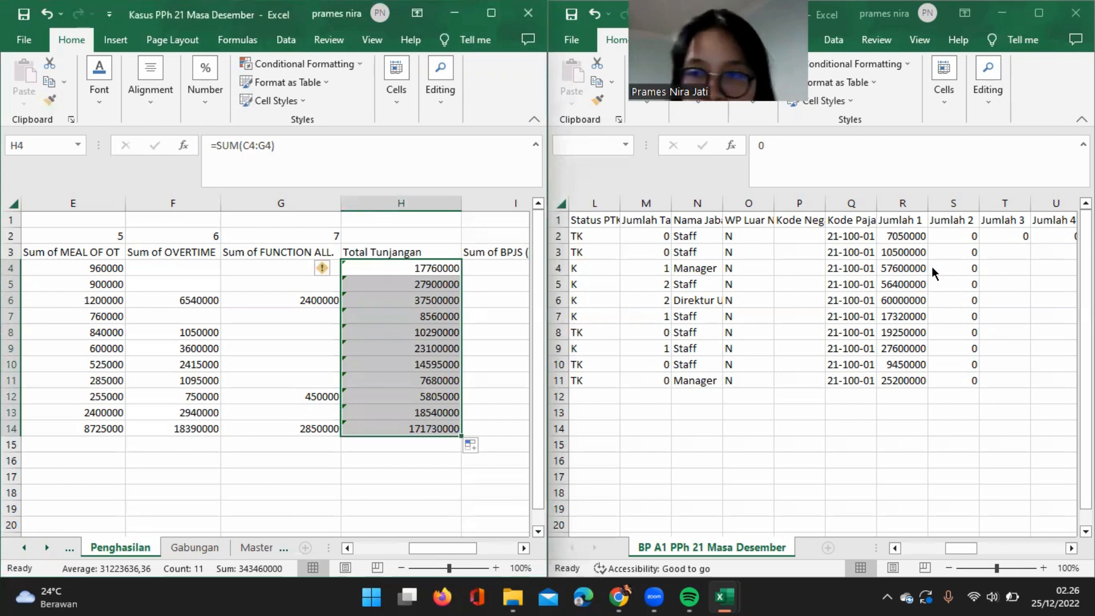
Copy the whole VLOOKUP formula text from the first Jumlah 1 cell, R2, and exit cell editing.
left_click(1007, 232)
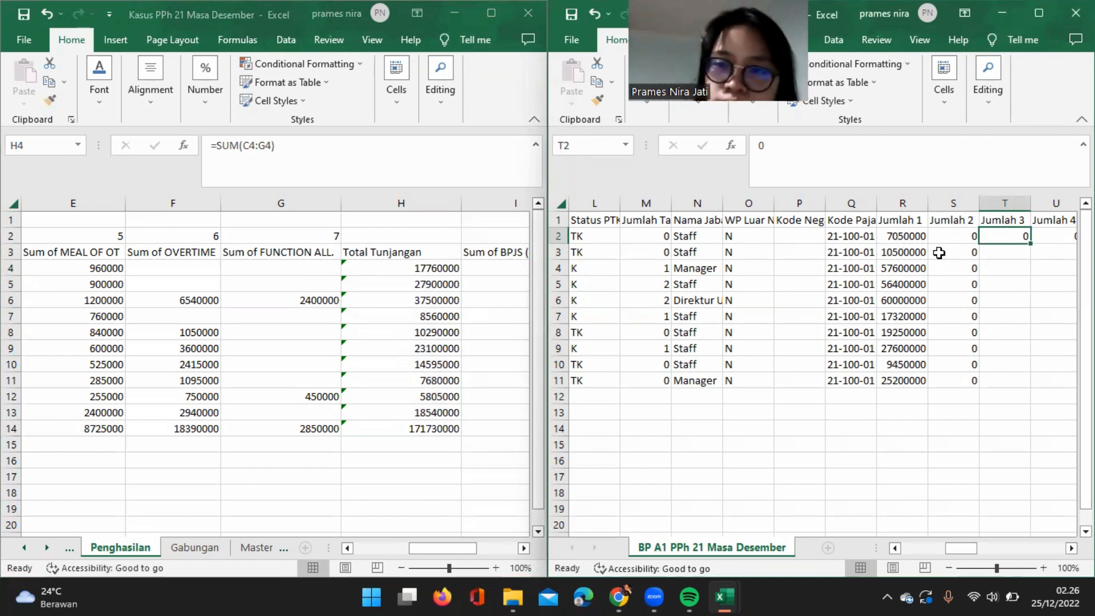
left_click(931, 235)
left_click(915, 239)
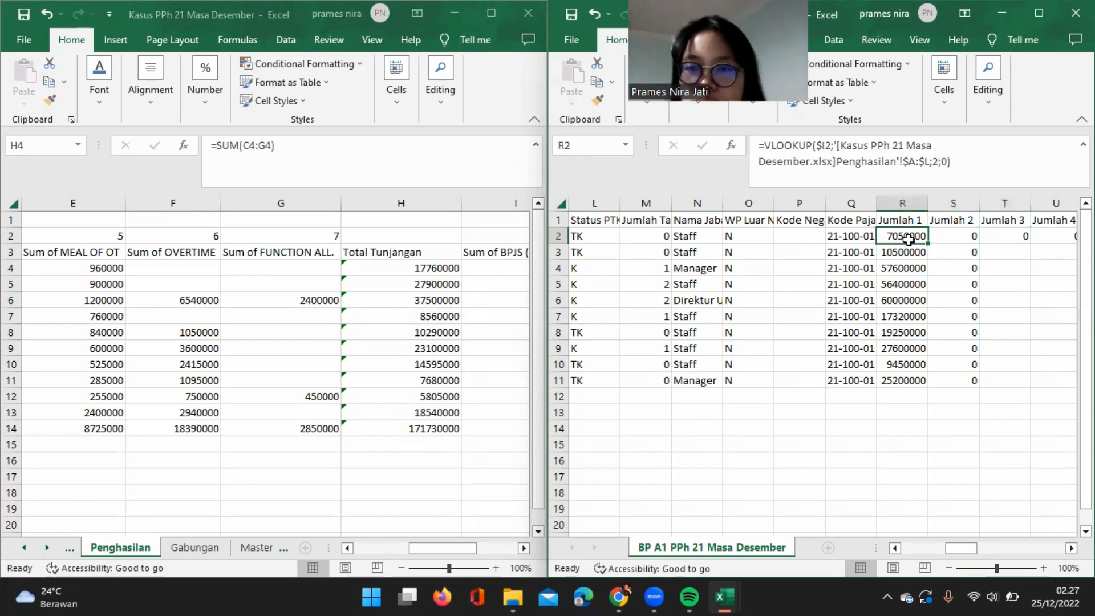
left_click_drag(952, 162, 706, 128)
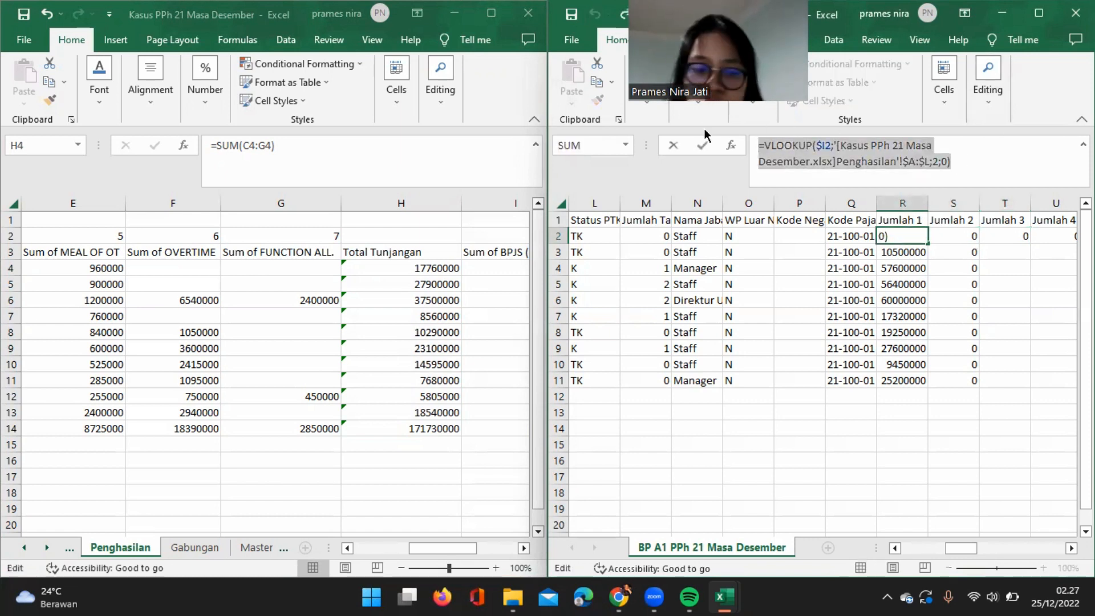
left_click(1015, 236)
key("Escape")
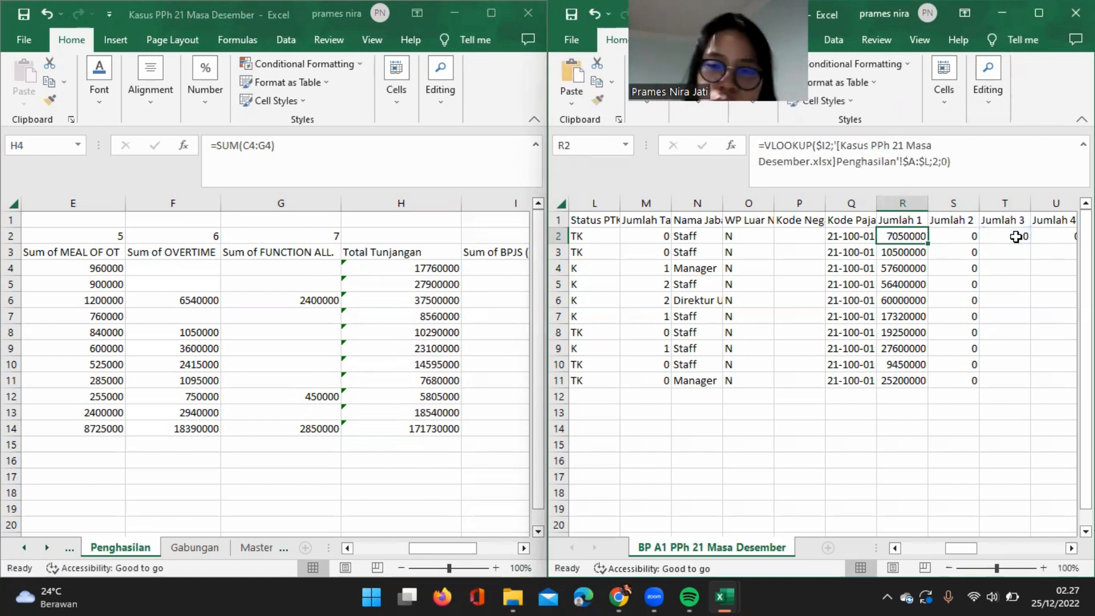
Paste the copied VLOOKUP formula into the first Jumlah 3 cell, T2, and change its column index to 8.
left_click(1016, 236)
key("ctrl+v")
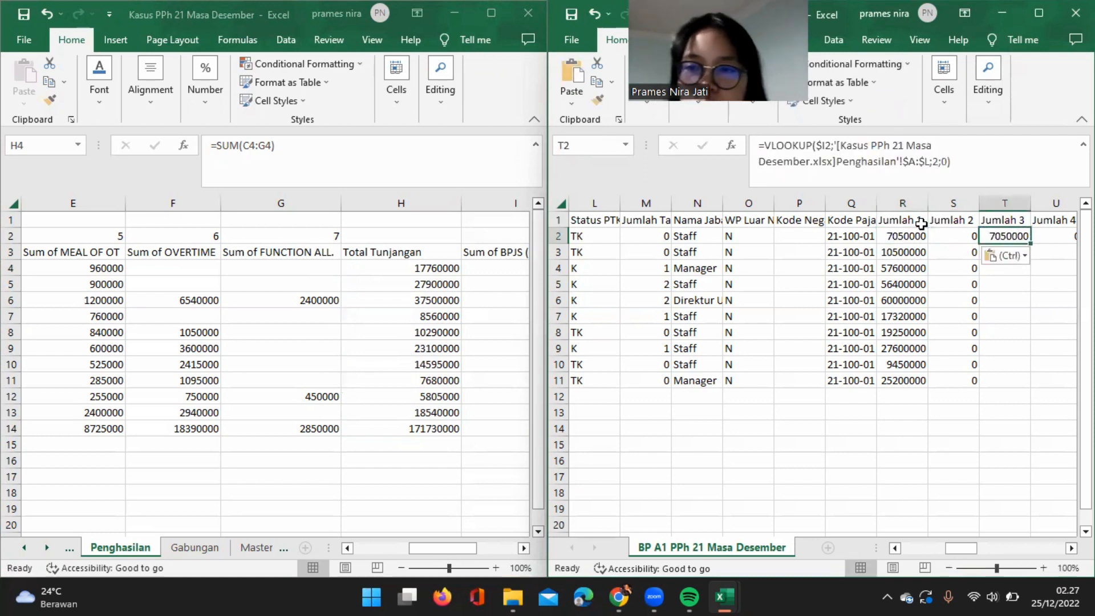
left_click(939, 163)
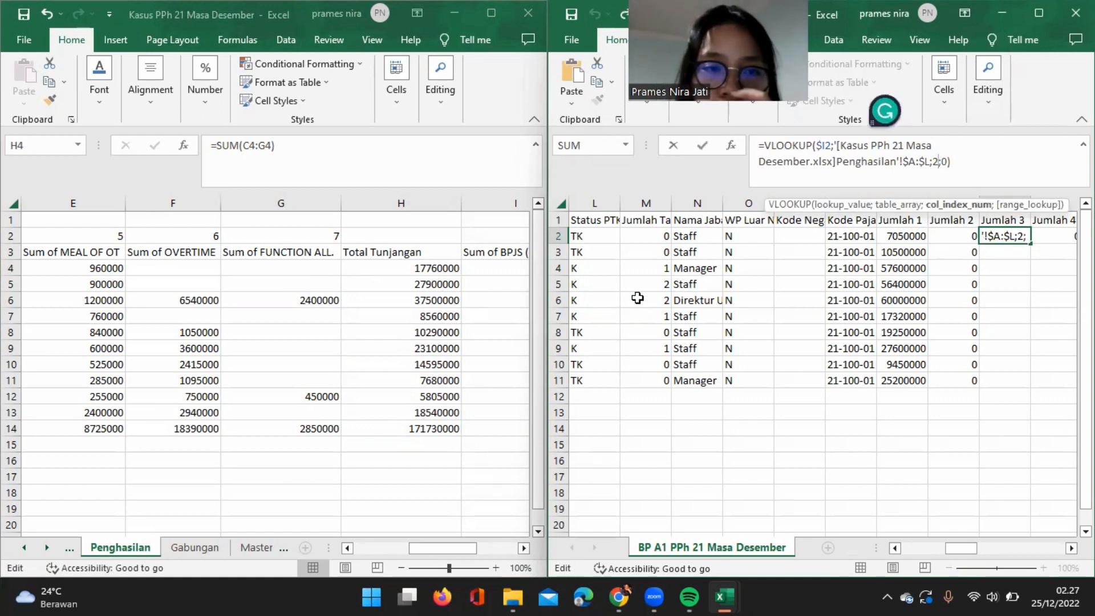
key("Left")
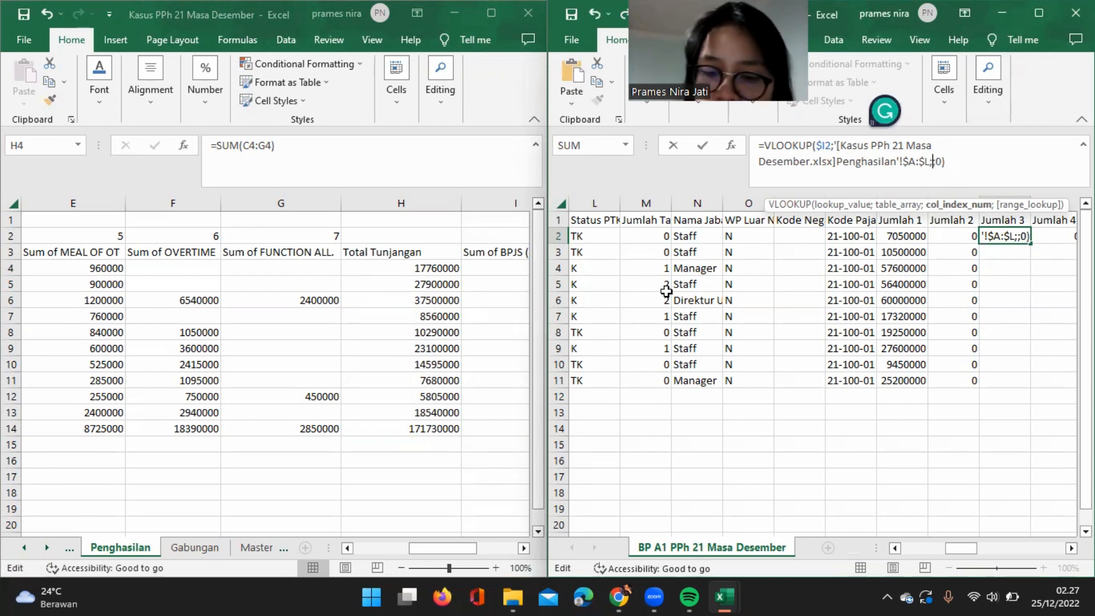
key("Return")
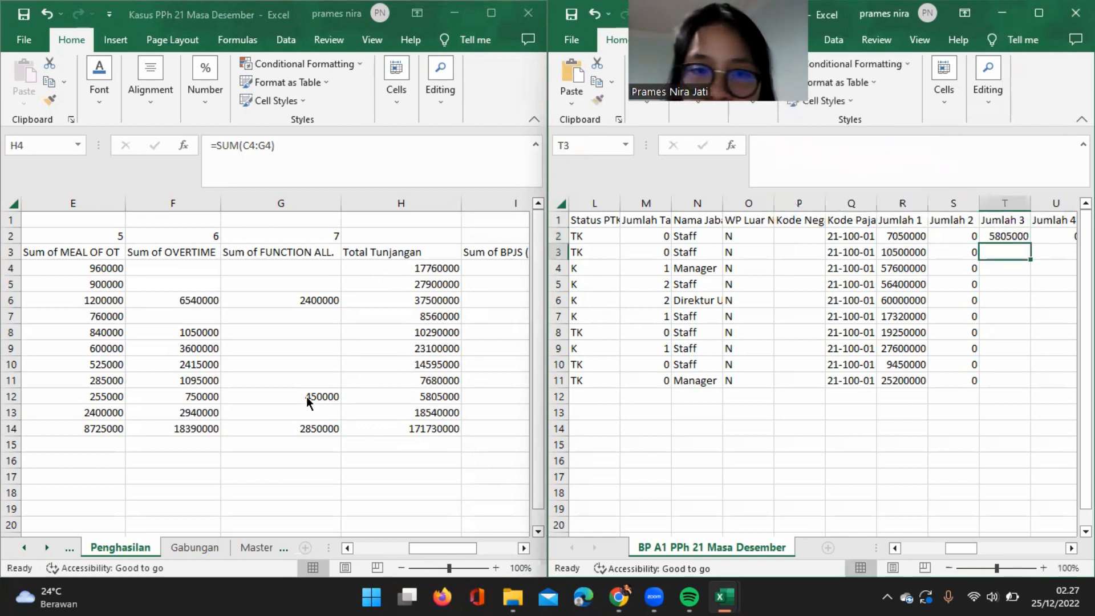
Number the Penghasilan columns from Total Tunjangan to Sum of TAX with 8 through 12 in H2:L2.
left_click(416, 229)
type("8")
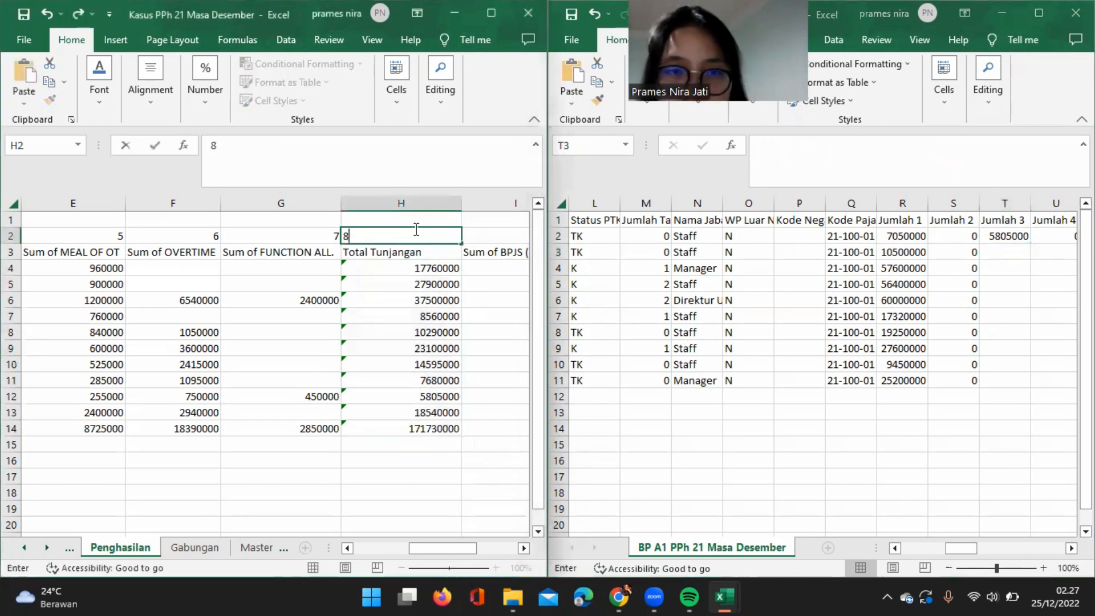
key("Tab")
type("9")
key("Tab")
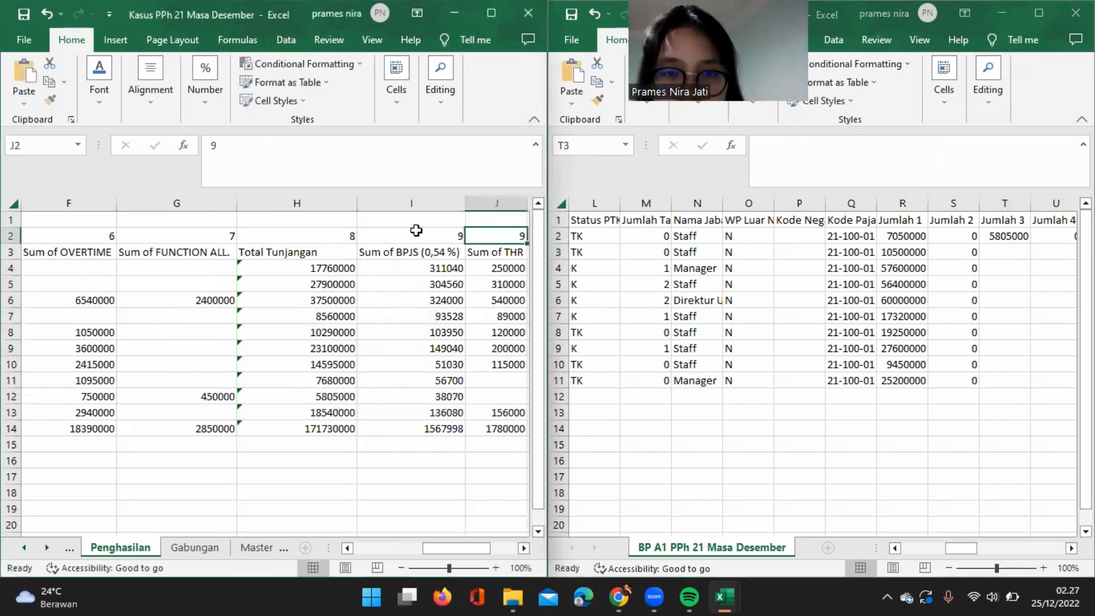
type("10")
key("Tab")
type("11")
key("Tab")
type("12")
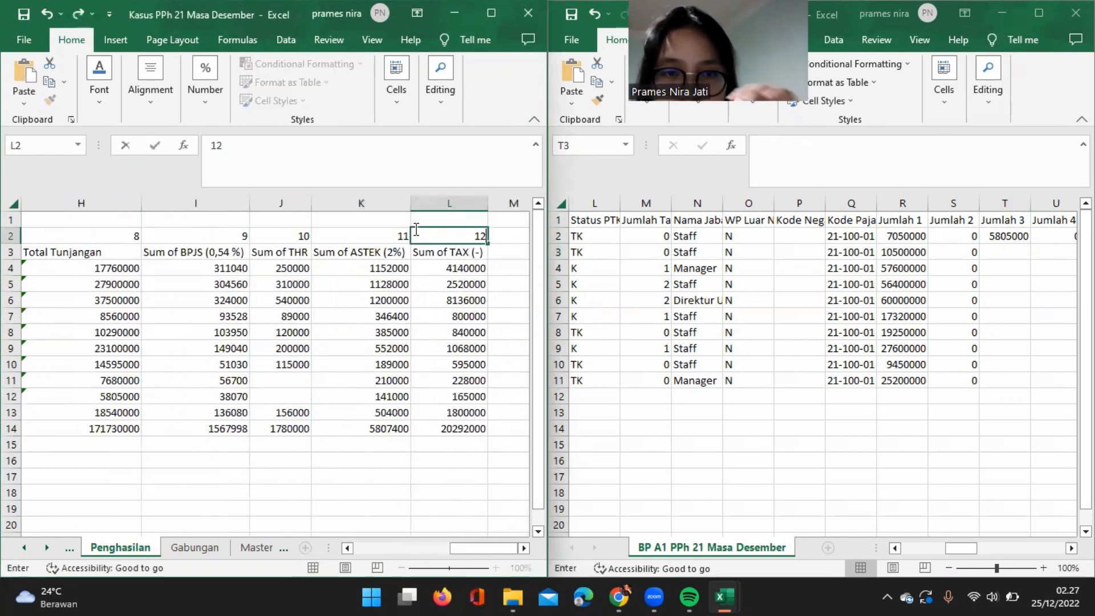
key("Return")
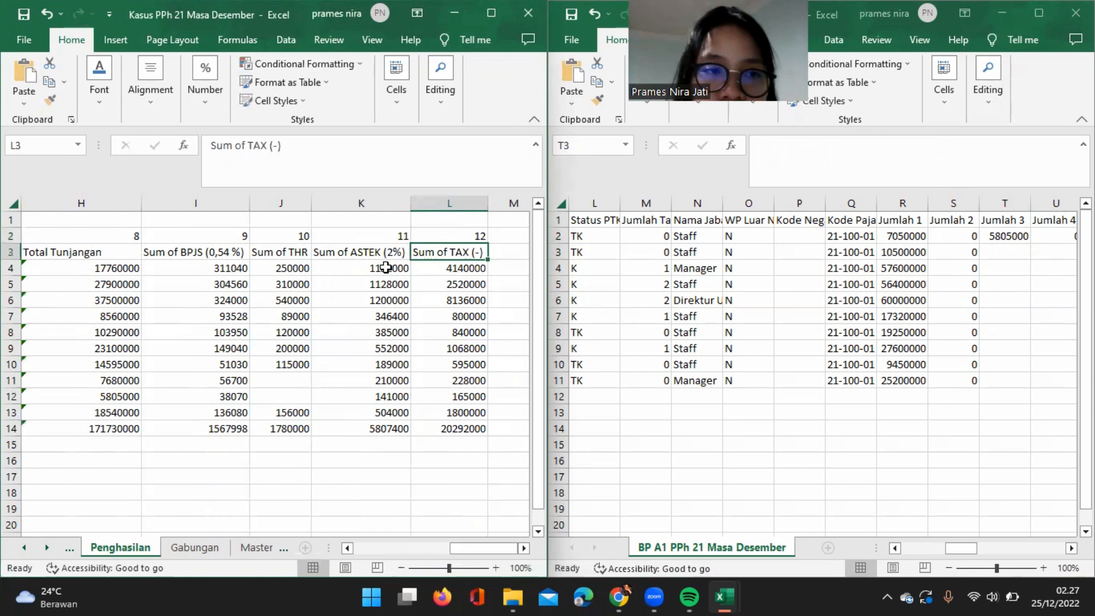
Fill the Jumlah 3 lookup and the Jumlah 4 value of 0 down through row 11.
scroll(384, 264, "left", 2)
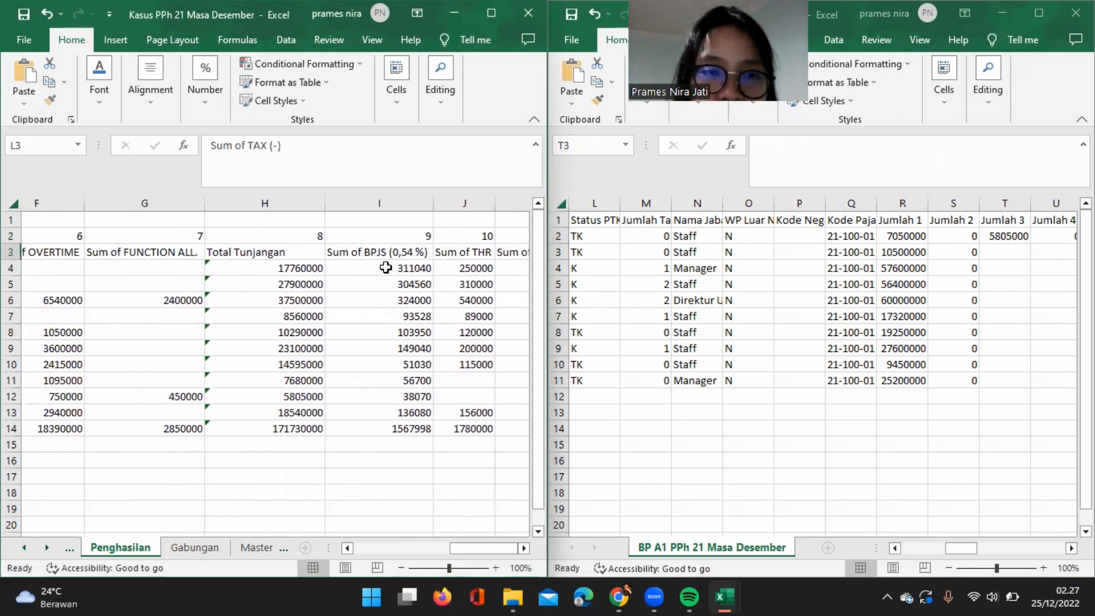
left_click(1018, 231)
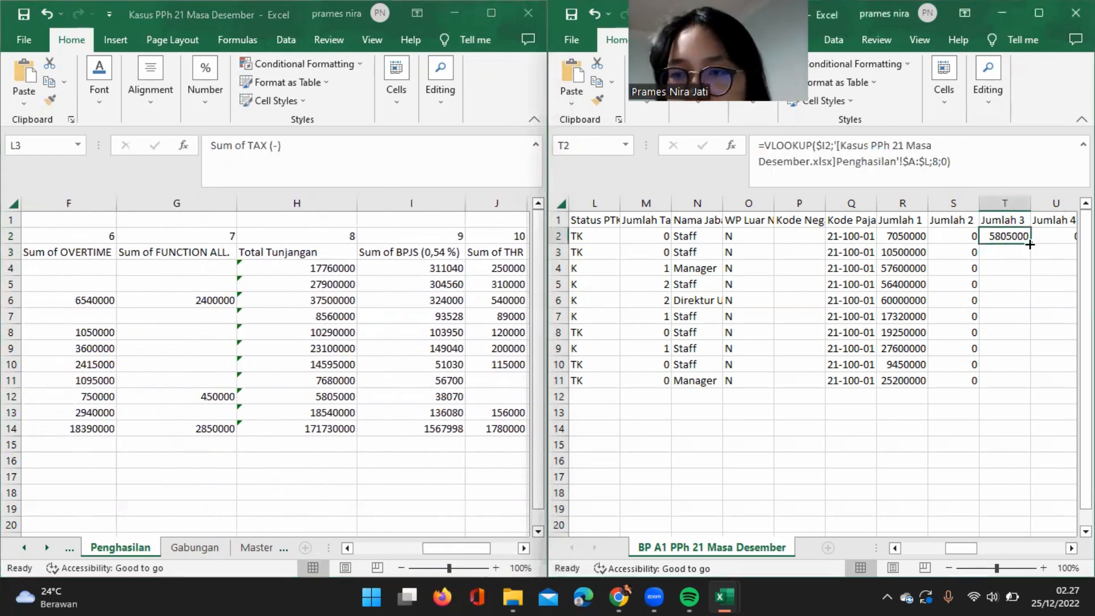
double_click(1029, 244)
scroll(971, 252, "right", 1)
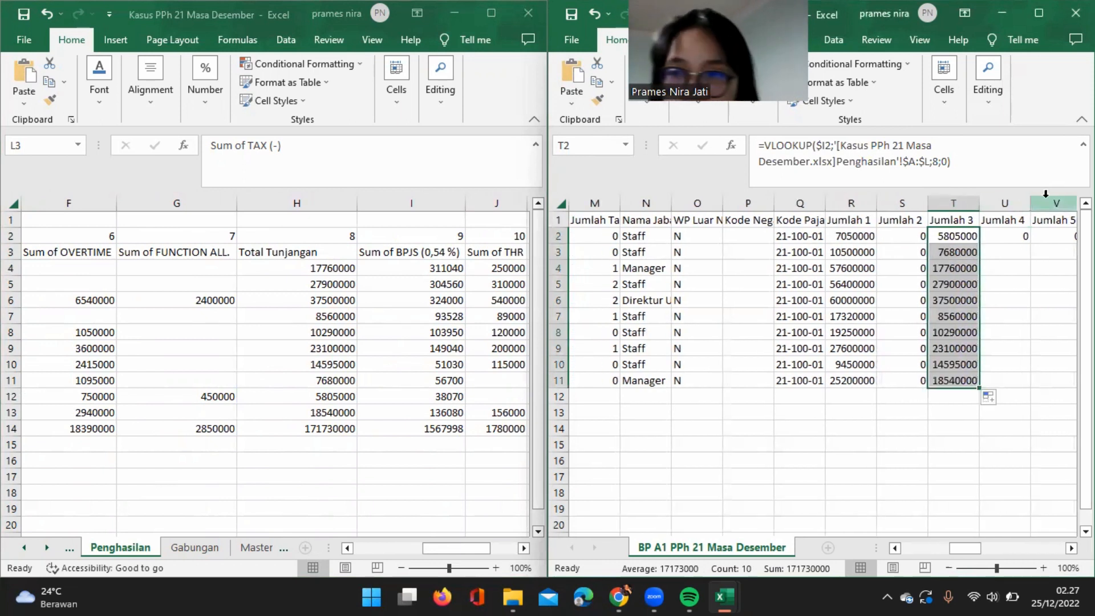
left_click(1024, 231)
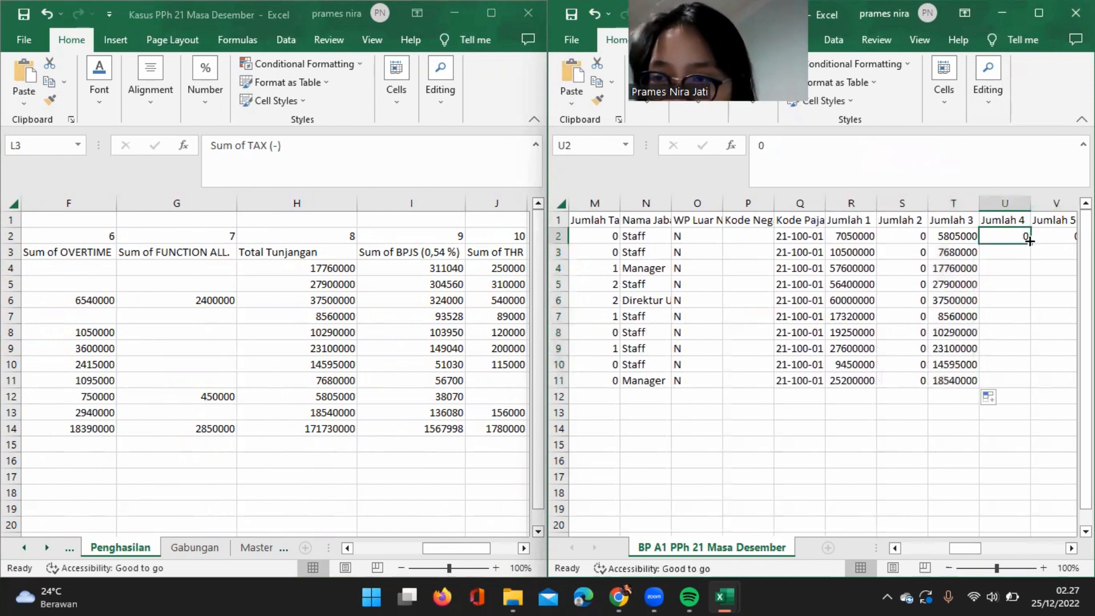
double_click(1029, 241)
Copy the whole VLOOKUP formula text from the first Jumlah 3 cell, T2, and exit cell editing without changing it.
scroll(1022, 243, "right", 2)
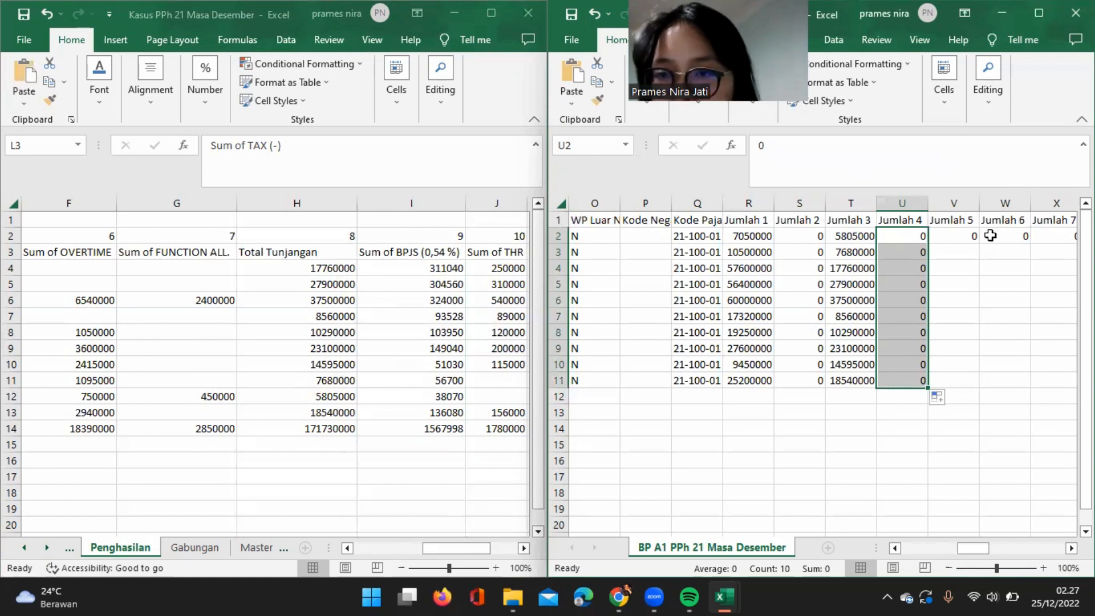
left_click(972, 236)
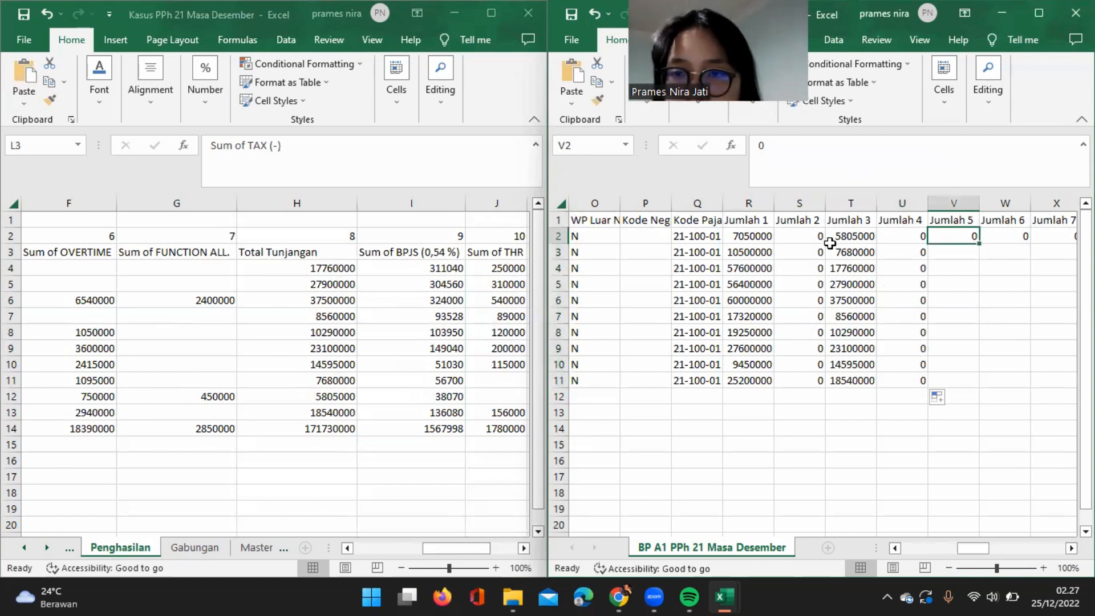
left_click(844, 239)
left_click_drag(960, 169, 725, 145)
key("ctrl+c")
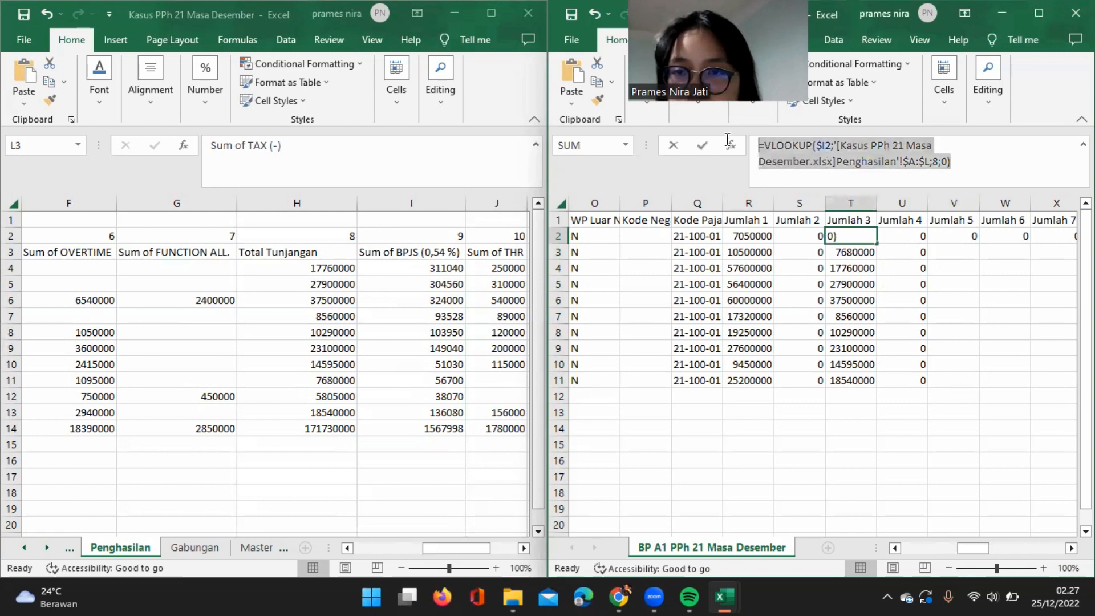
type("=")
left_click(969, 236)
key("Escape")
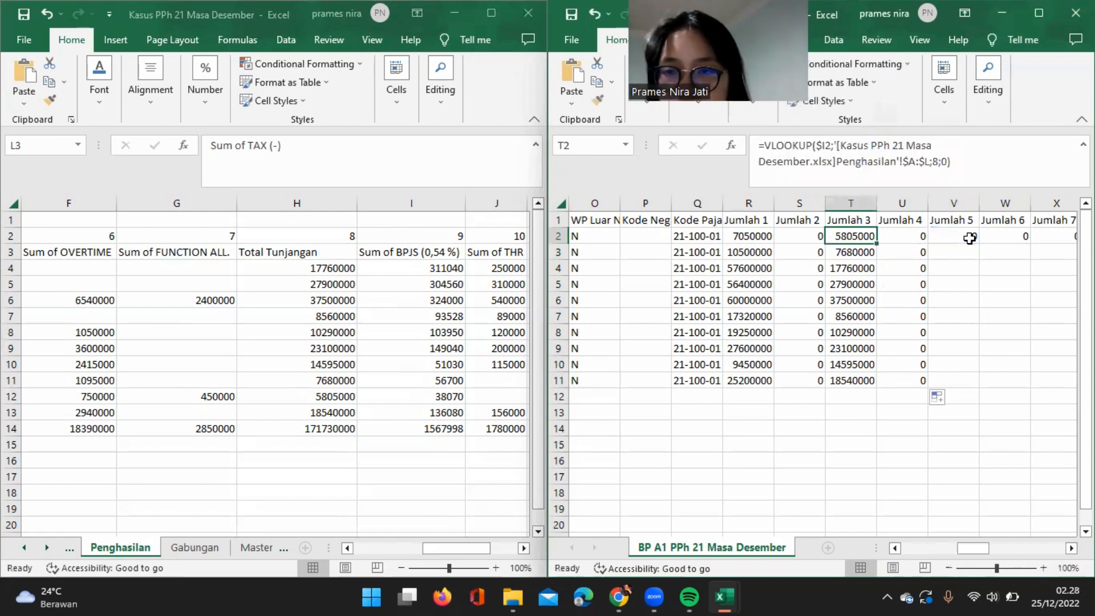
Paste the copied VLOOKUP formula into the first Jumlah 5 cell, V2, and change its column index to 9.
left_click(970, 239)
key("ctrl+v")
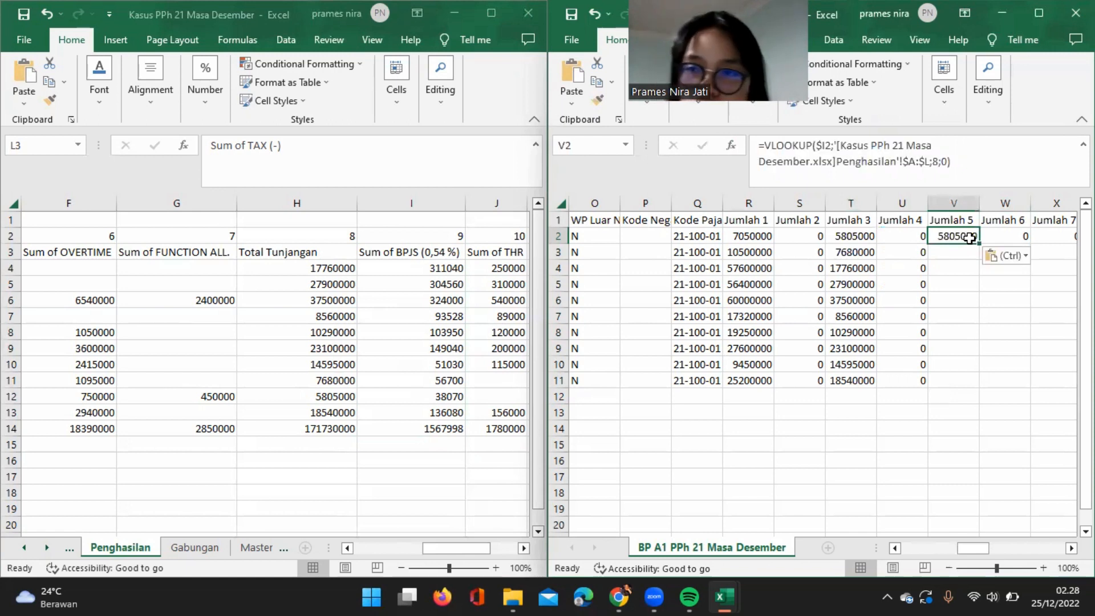
left_click(937, 162)
key("BackSpace")
type("9")
key("Return")
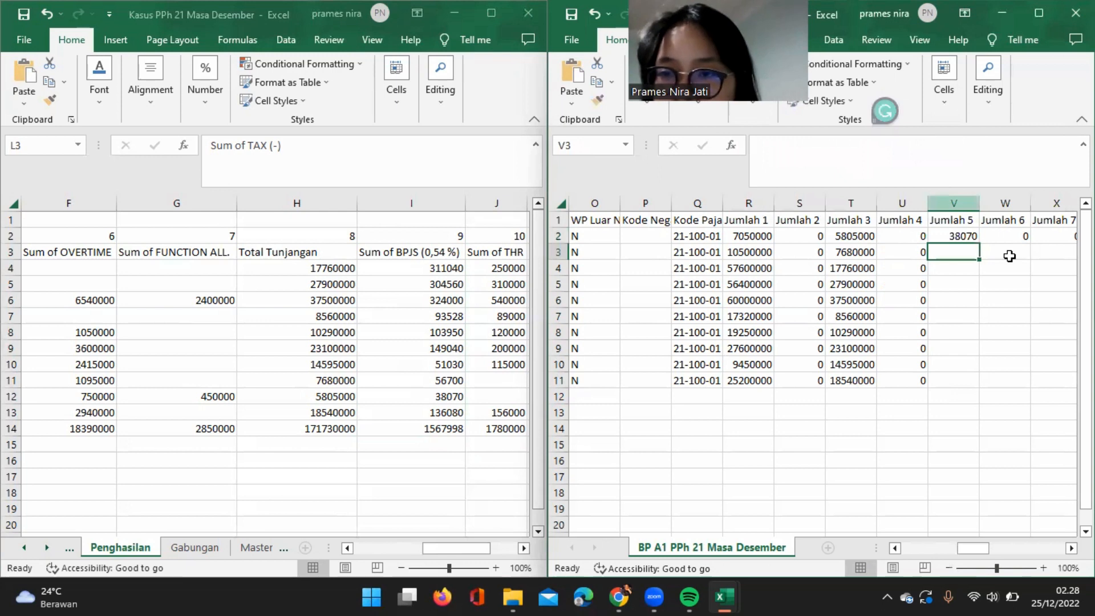
Fill the Jumlah 5 lookup and the Jumlah 6 value of 0 down through row 11.
left_click(973, 240)
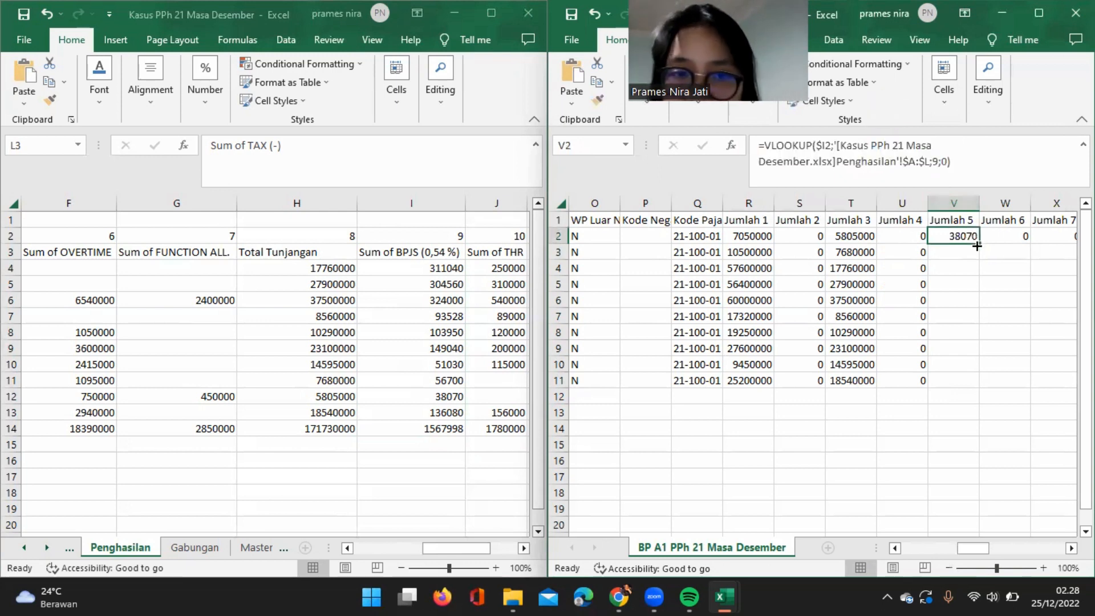
double_click(978, 244)
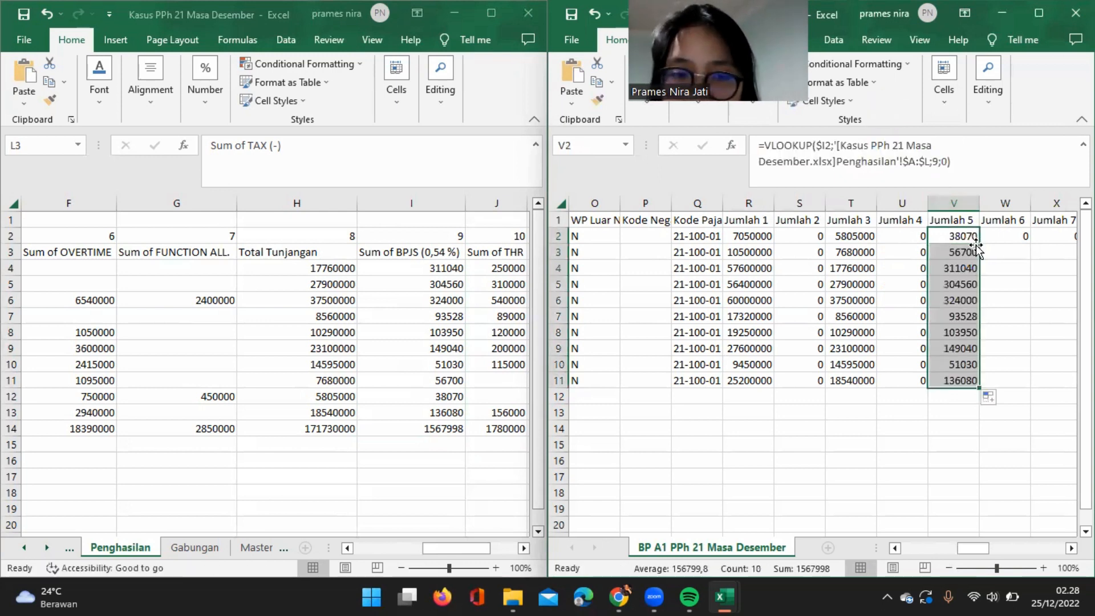
left_click(1004, 236)
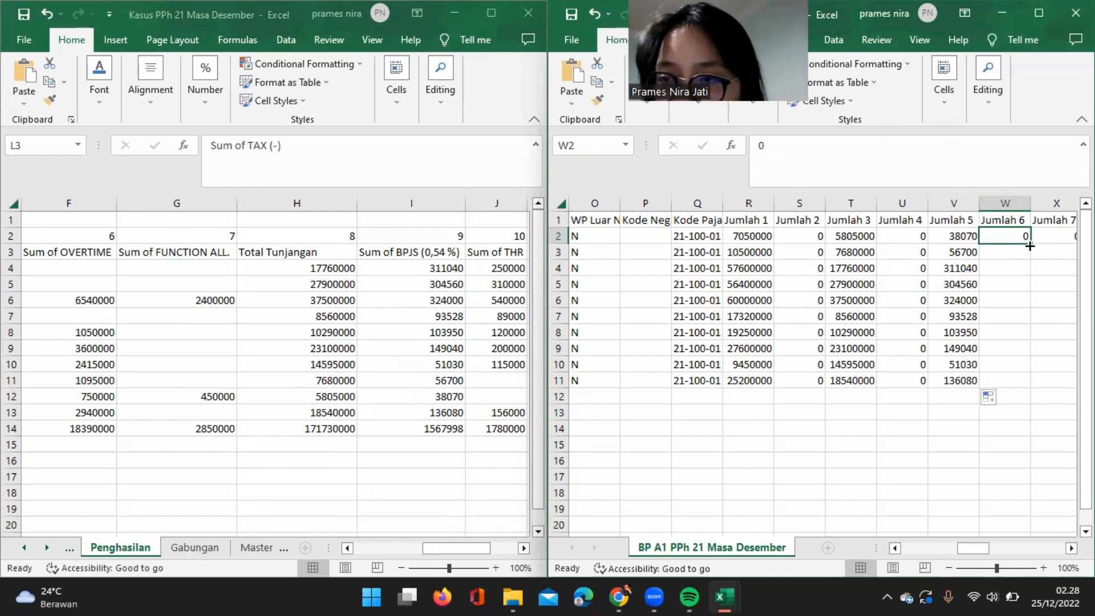
double_click(1029, 244)
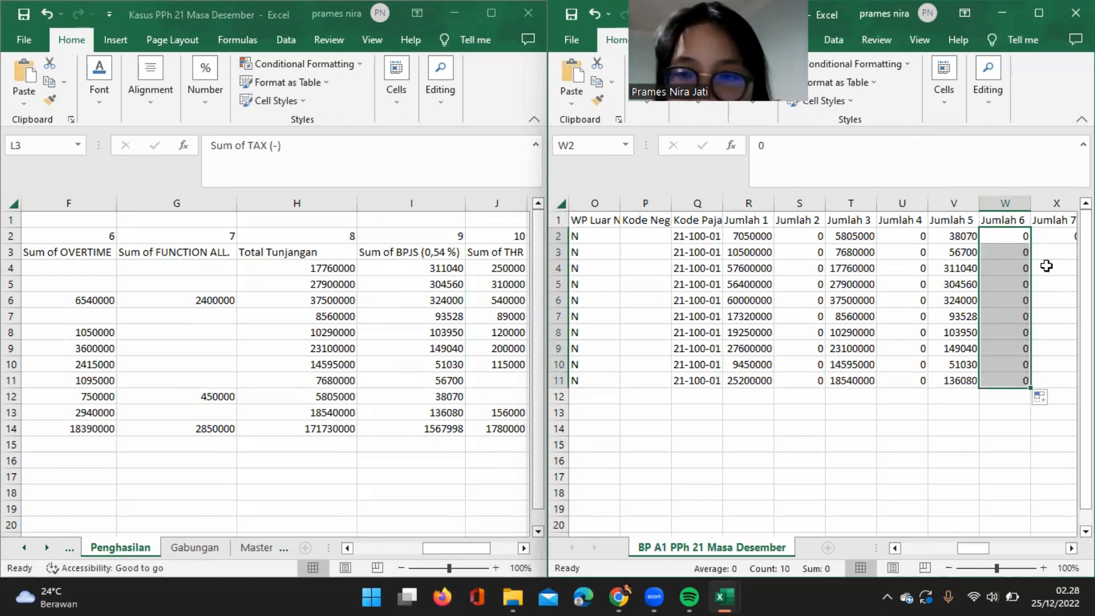
Copy the whole VLOOKUP formula text from the first Jumlah 5 cell, V2, and exit cell editing.
scroll(1044, 263, "right", 1)
left_click(1011, 236)
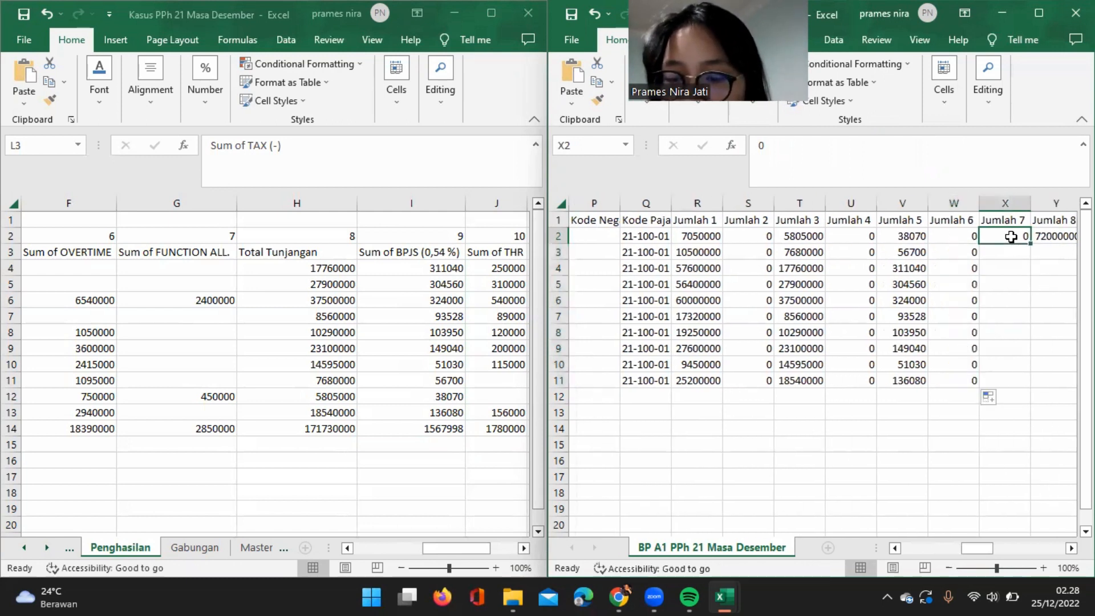
left_click(914, 236)
left_click_drag(960, 186, 673, 137)
key("ctrl+c")
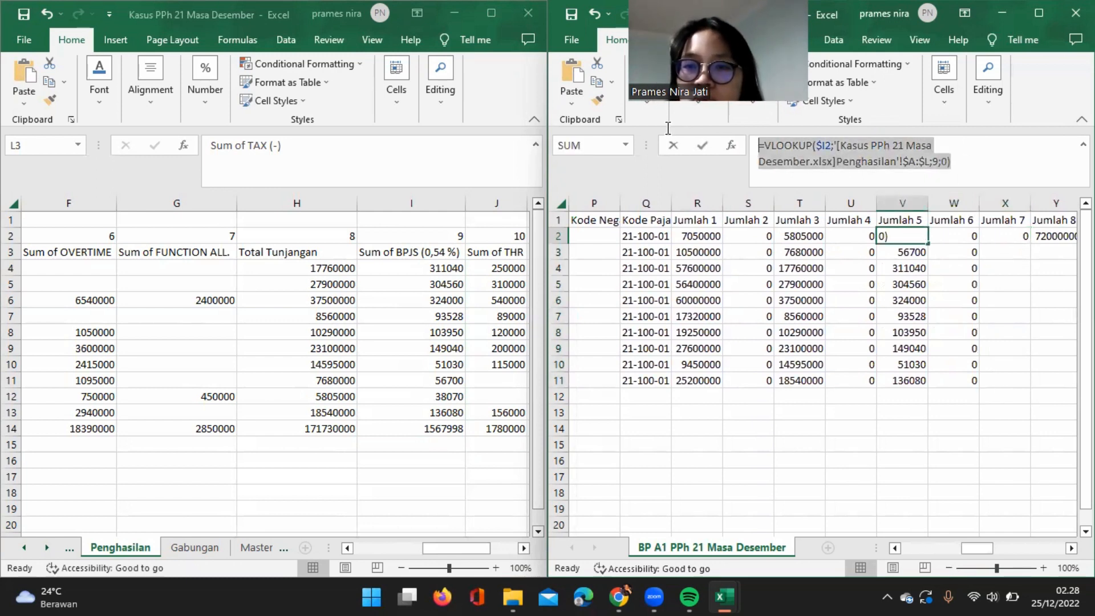
key("Escape")
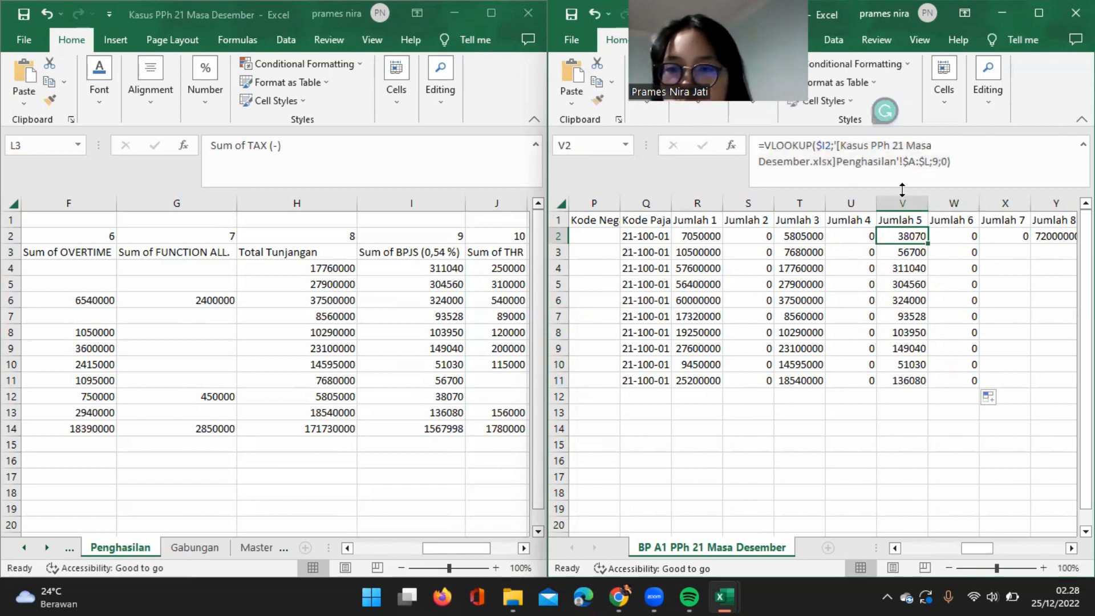
Replace the Jumlah 7 value in X2 with the copied VLOOKUP using column index 10, and fill it down through row 11.
left_click(1015, 234)
left_click(856, 171)
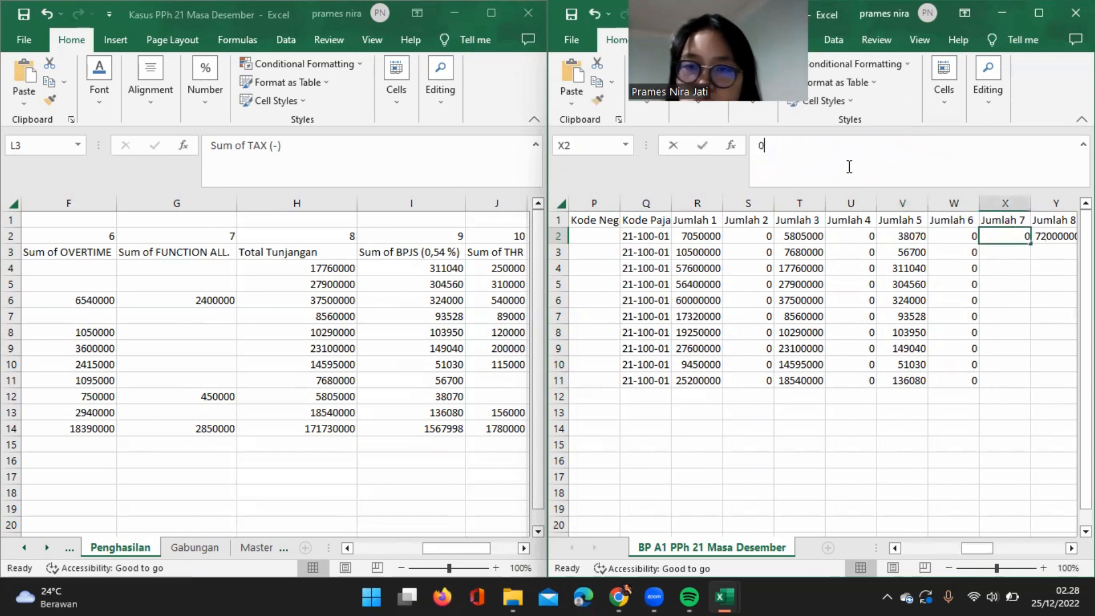
key("BackSpace")
key("ctrl+v")
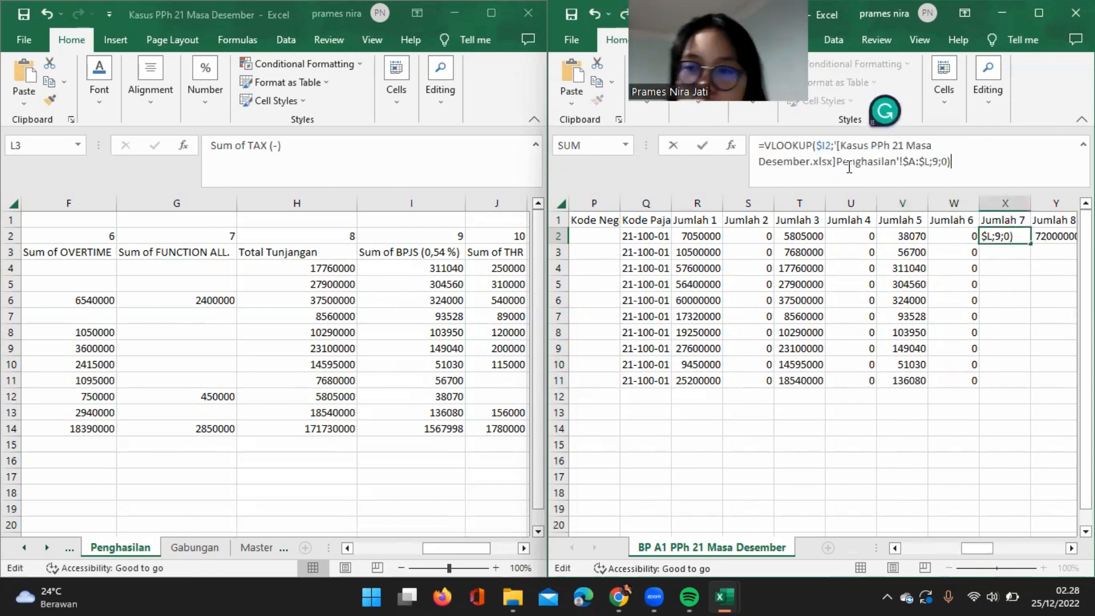
left_click(937, 165)
key("Delete")
type("10")
key("Return")
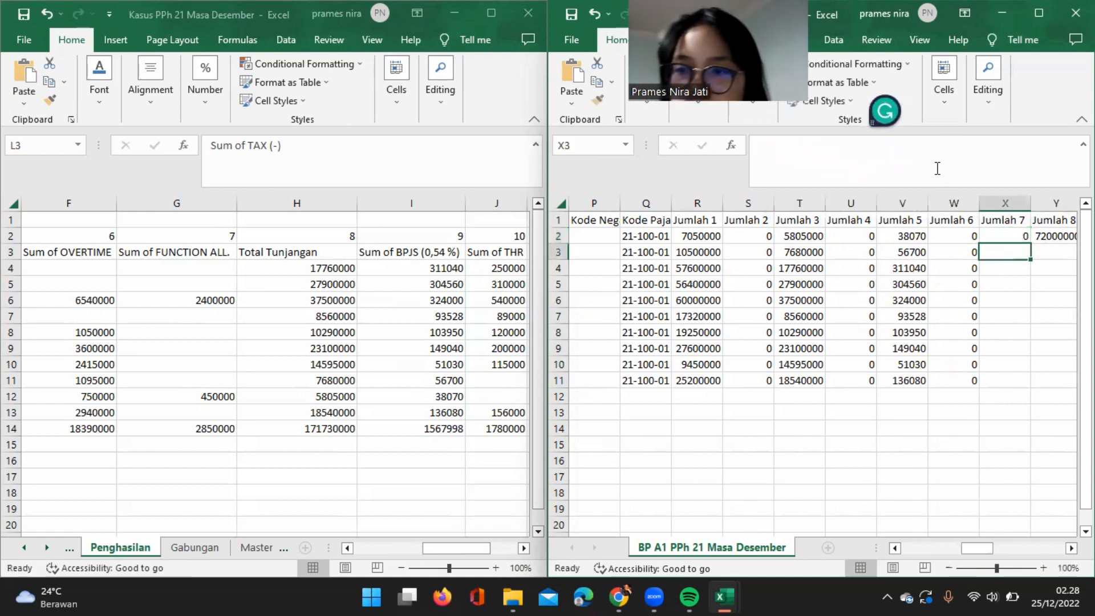
left_click(1016, 234)
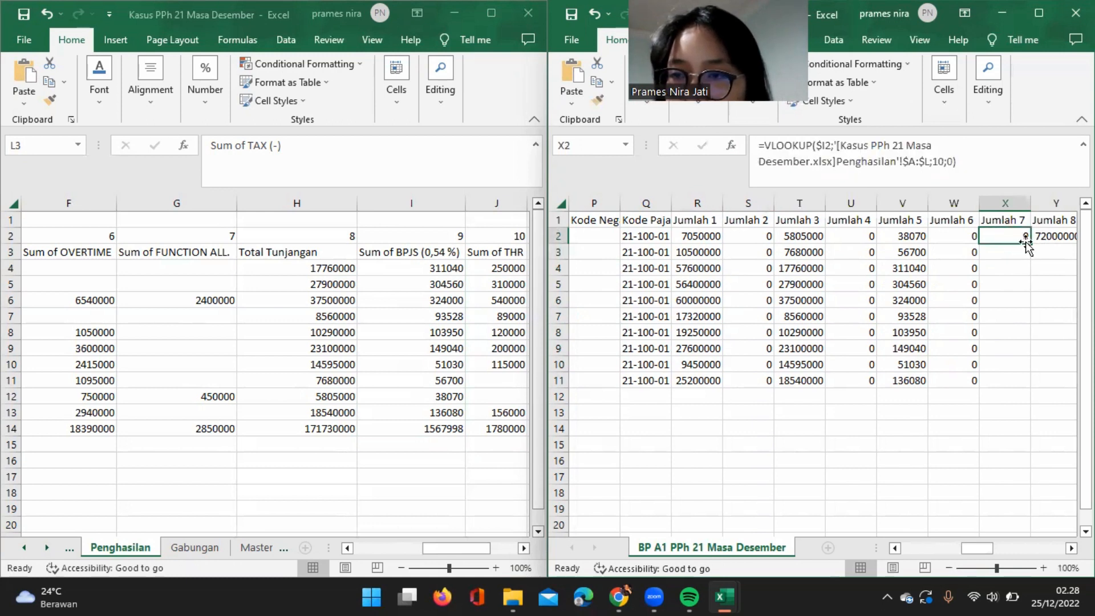
double_click(1029, 244)
Replace the first Jumlah 8 value in Y2 with the total of Jumlah 1 to Jumlah 7, =SUM(R2:X2).
scroll(1031, 243, "right", 2)
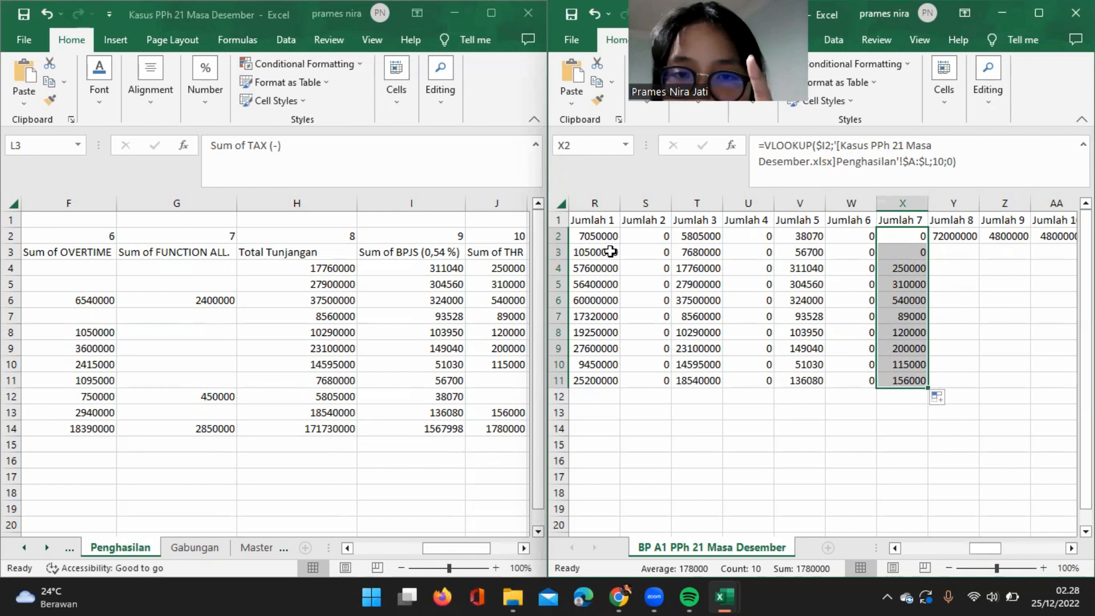
left_click(957, 234)
key("BackSpace")
type("=sum(")
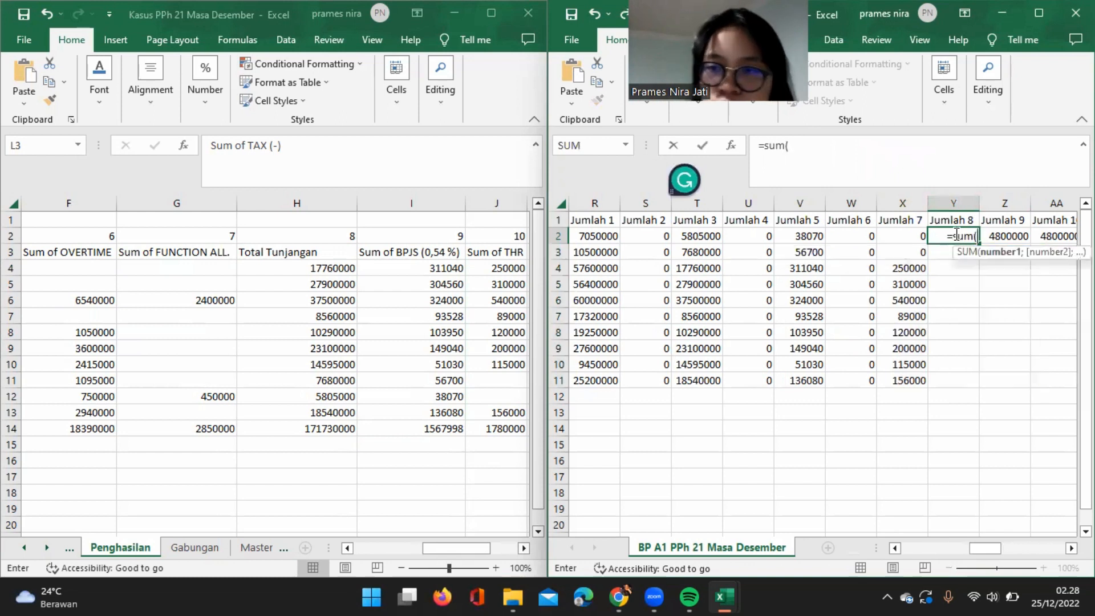
left_click(582, 236)
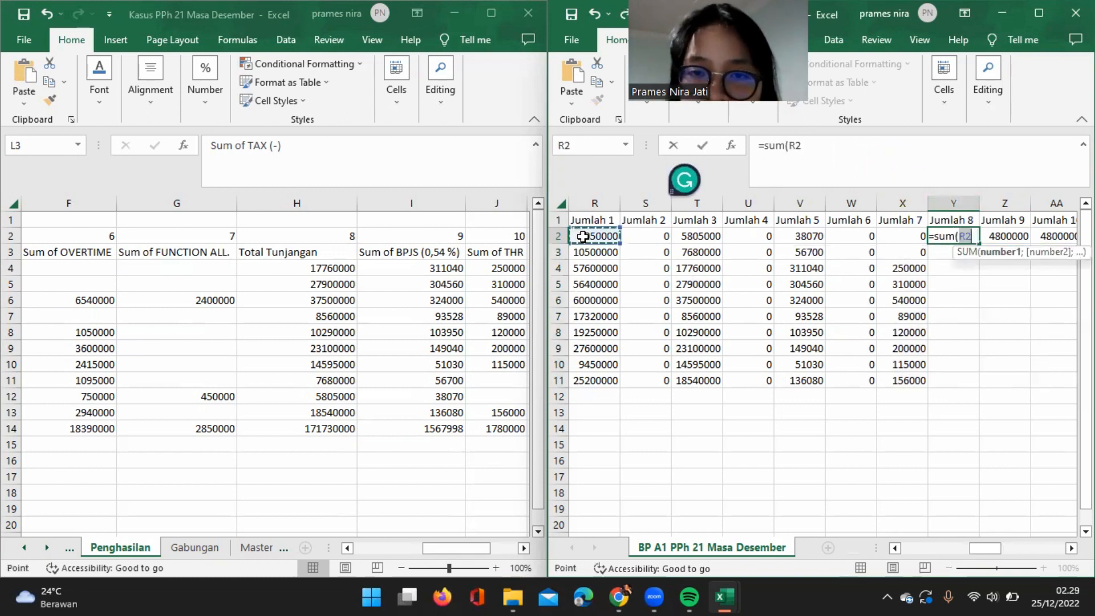
left_click(893, 236, "shift")
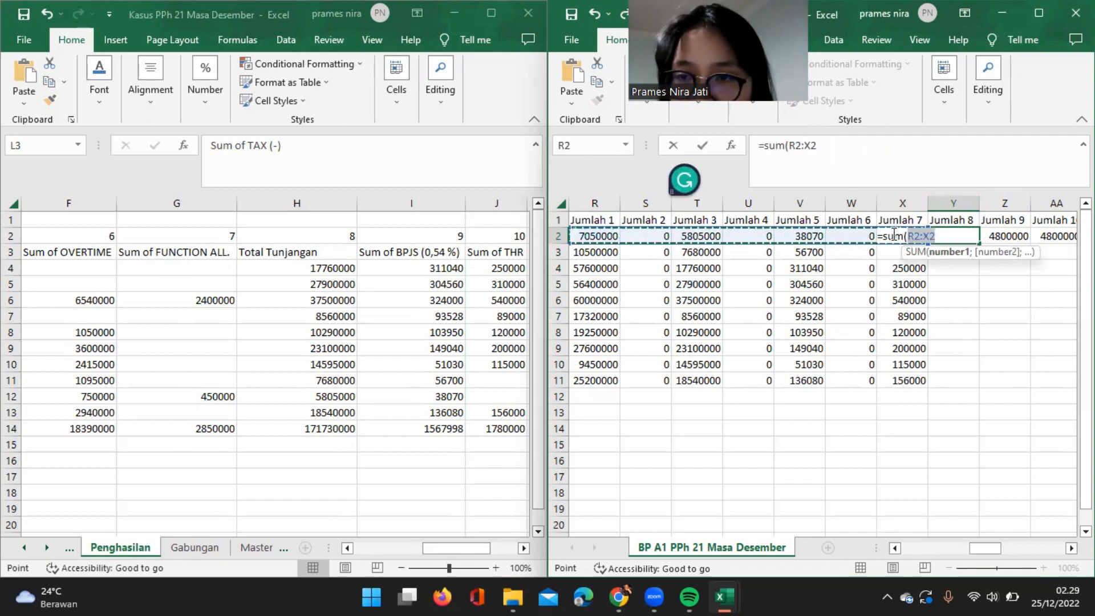
type(")")
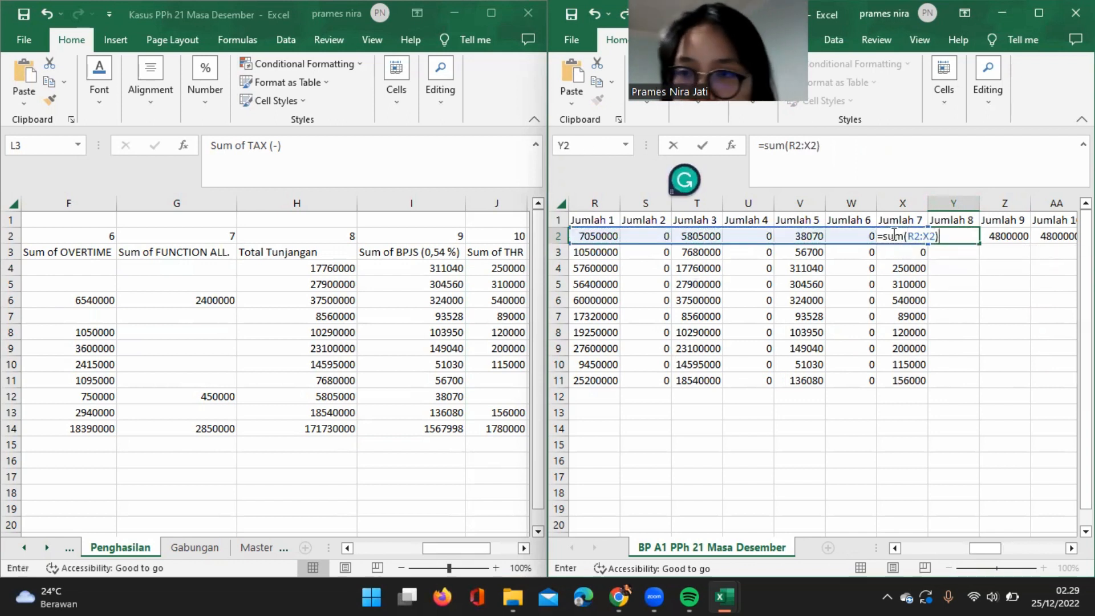
key("ctrl+Return")
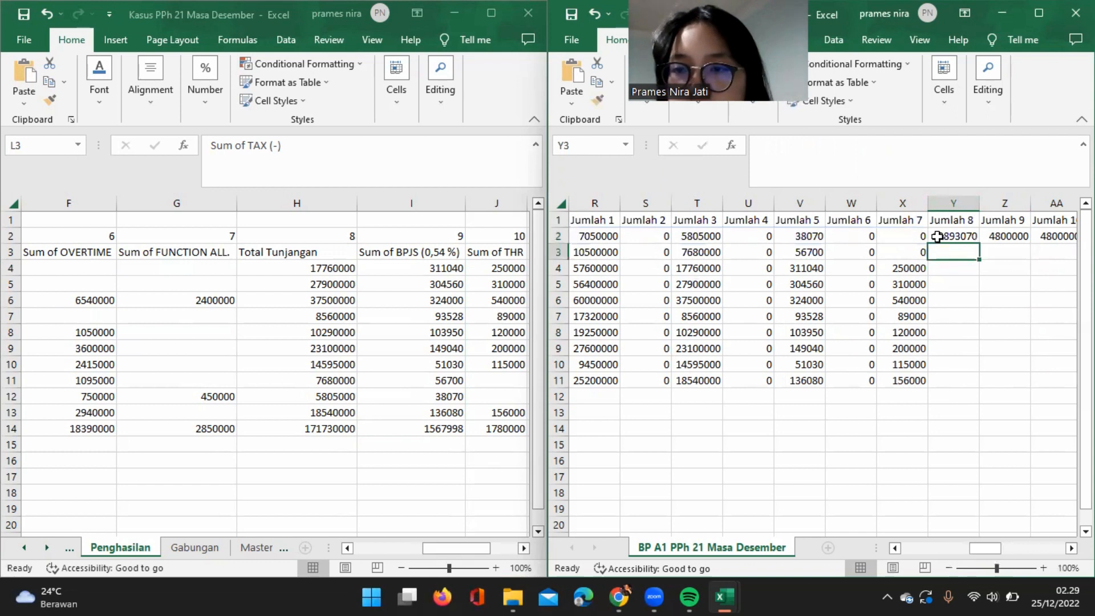
Check the first Jumlah 8 formula in Y2 and leave cell editing without changes.
left_click(891, 146)
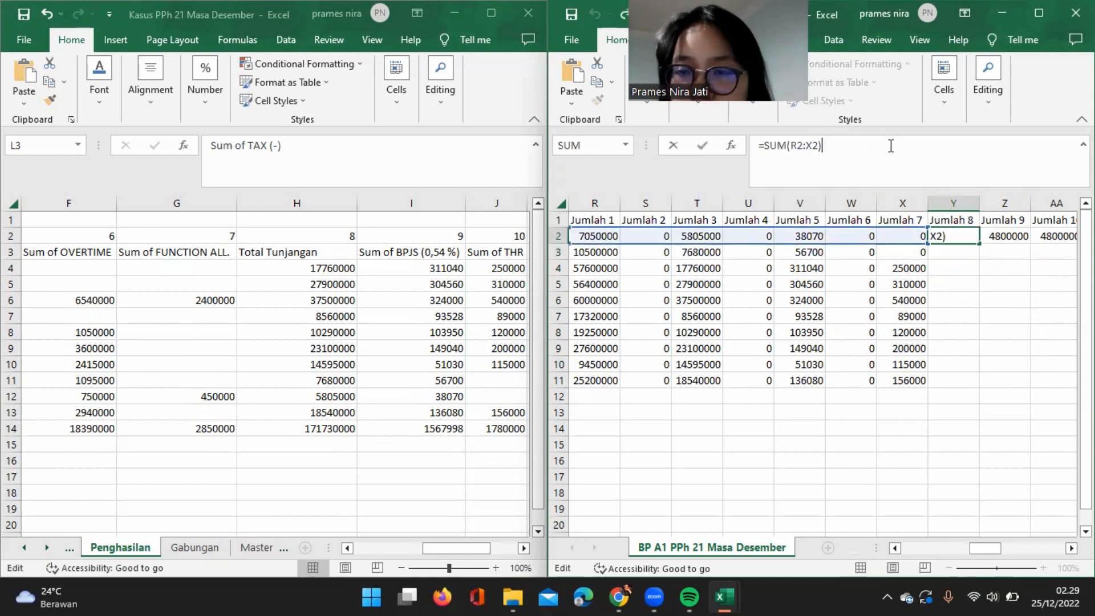
key("Escape")
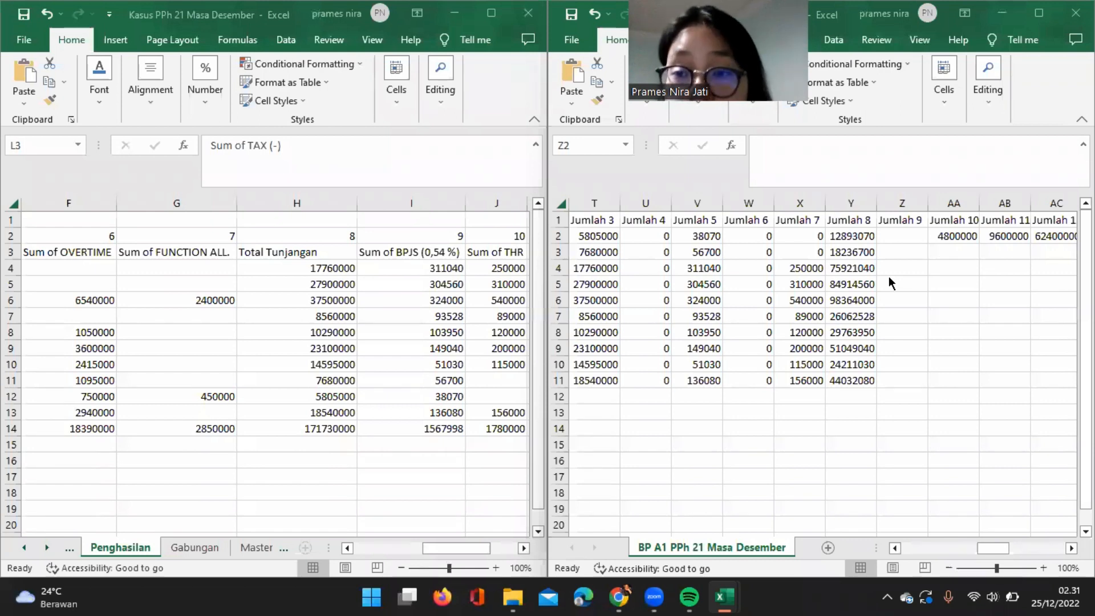
Begin an IF formula in the first Jumlah 9 cell, Z2, testing Y2*5% against a limit starting with 500000*, as =IF(Y2*5%>=(500000*.
left_click(901, 238)
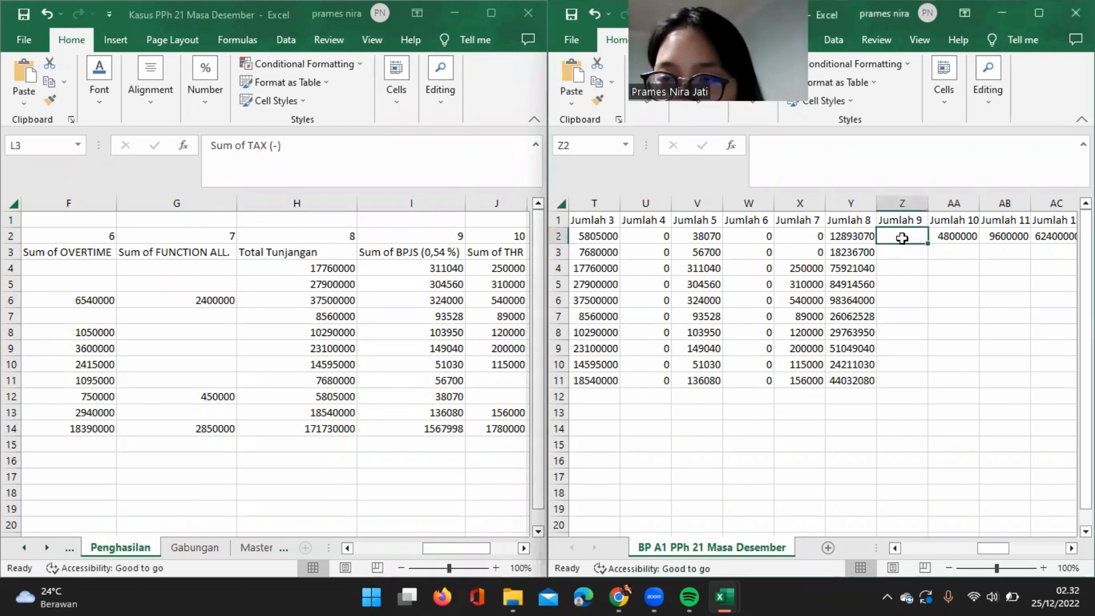
type("=IF")
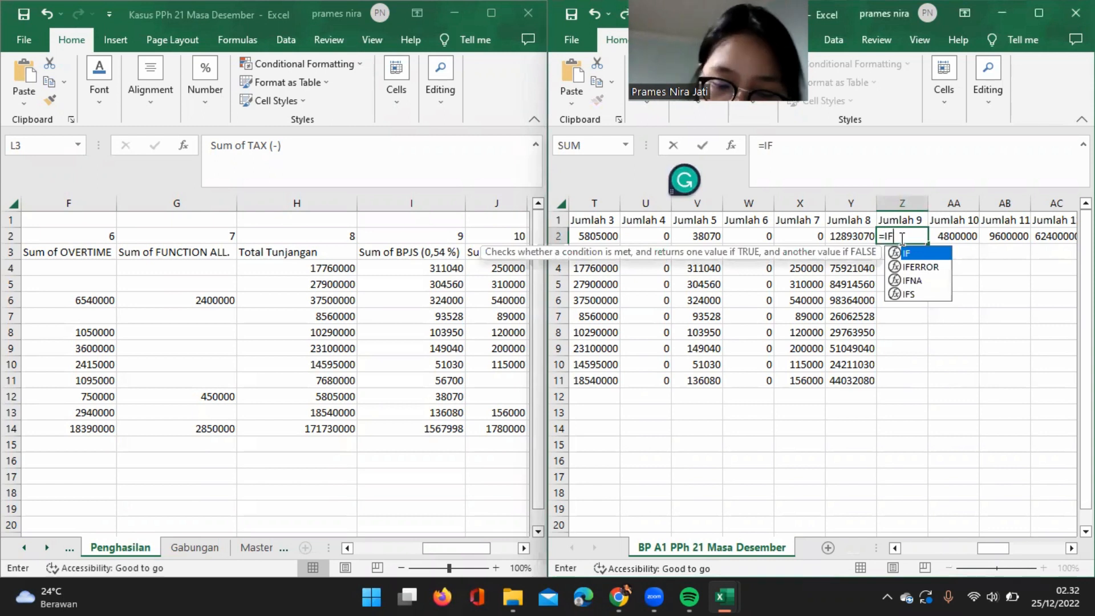
type("(")
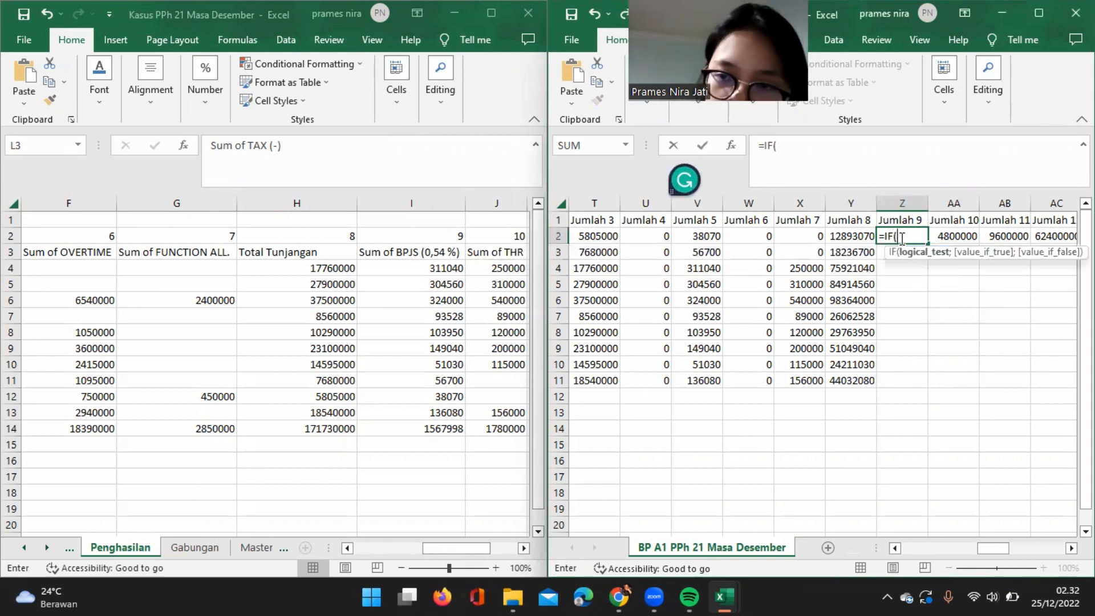
left_click(845, 236)
type("*5%>=(5")
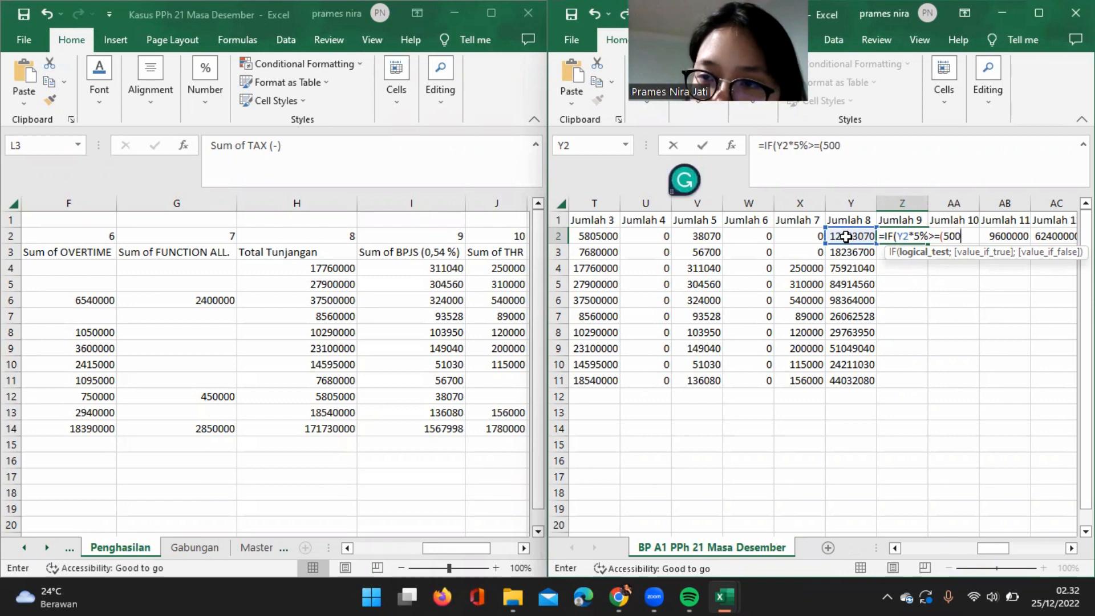
type("000*")
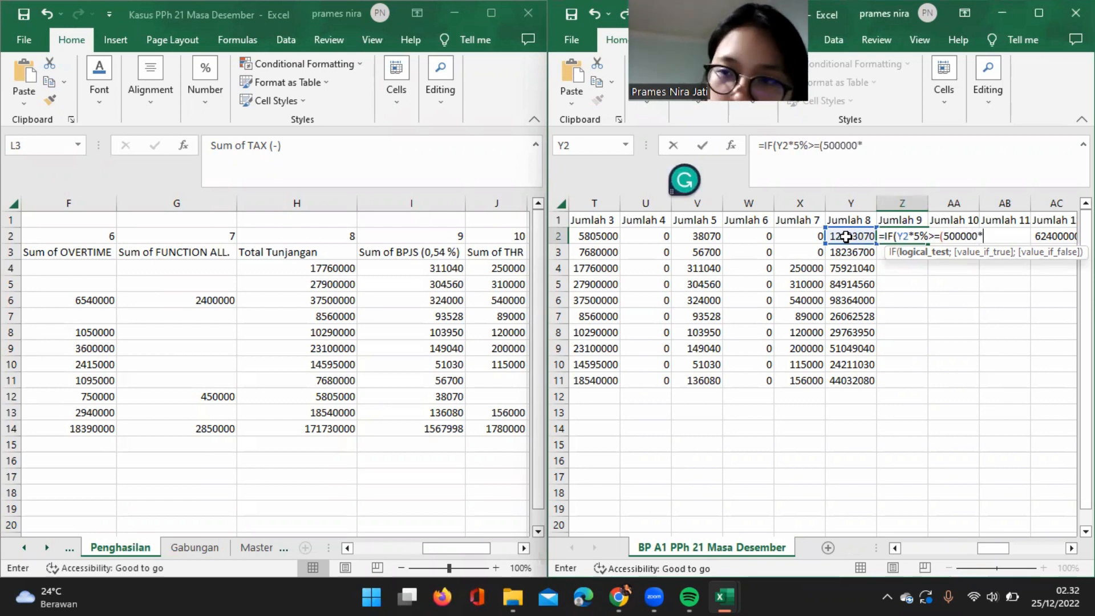
Complete the IF condition's limit with the Masa Perolehan months F2-E2+1 and close it with two parentheses.
scroll(724, 282, "left", 5)
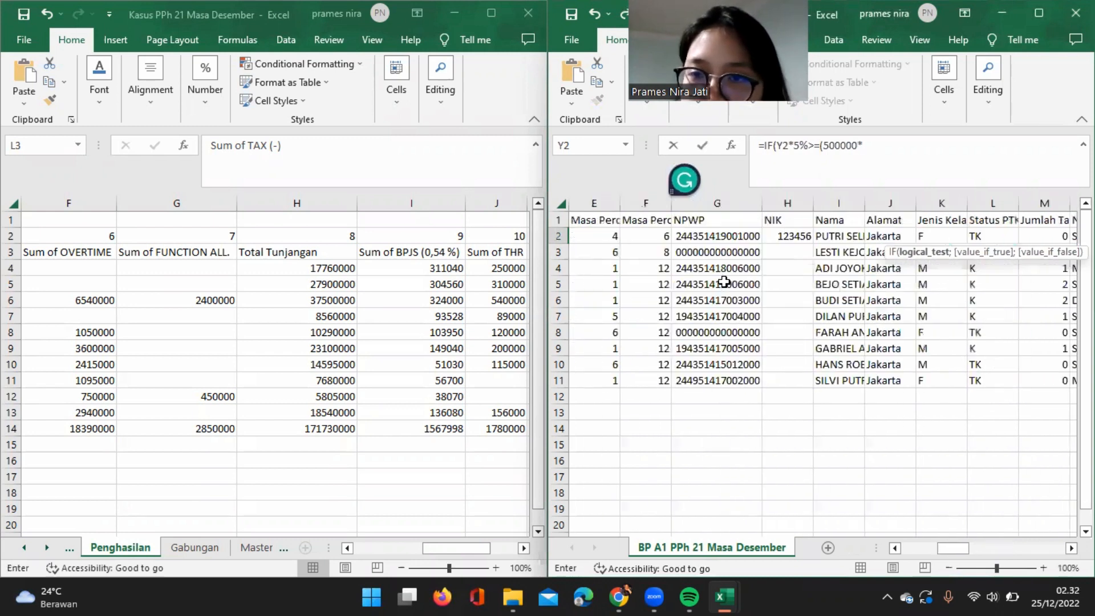
scroll(724, 282, "right", 3)
scroll(724, 281, "left", 5)
scroll(724, 281, "right", 4)
scroll(724, 282, "right", 2)
scroll(725, 281, "left", 3)
scroll(725, 282, "right", 1)
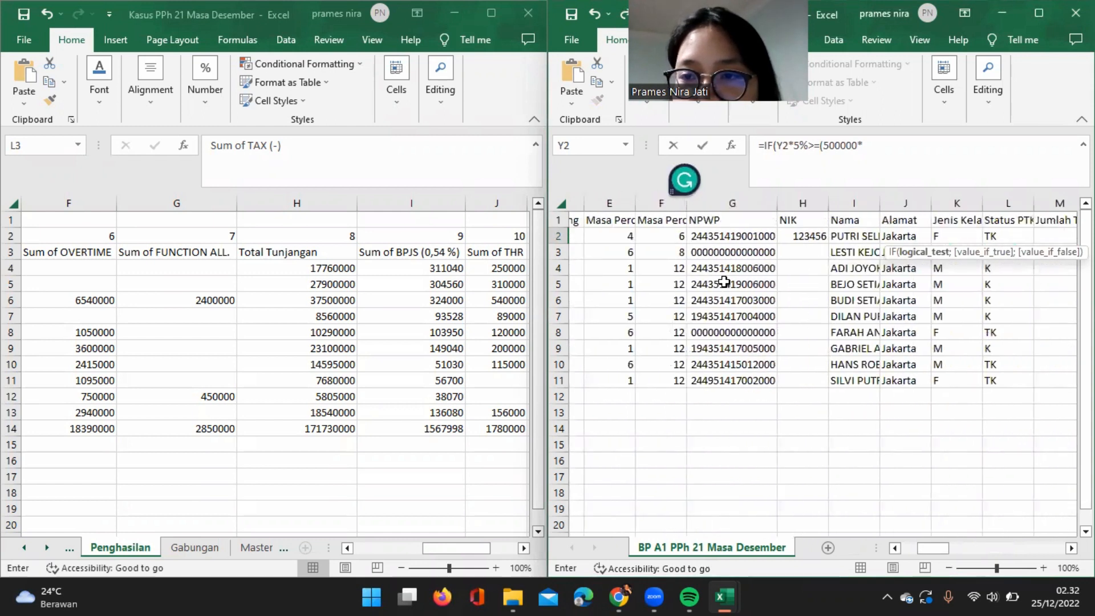
scroll(724, 282, "left", 4)
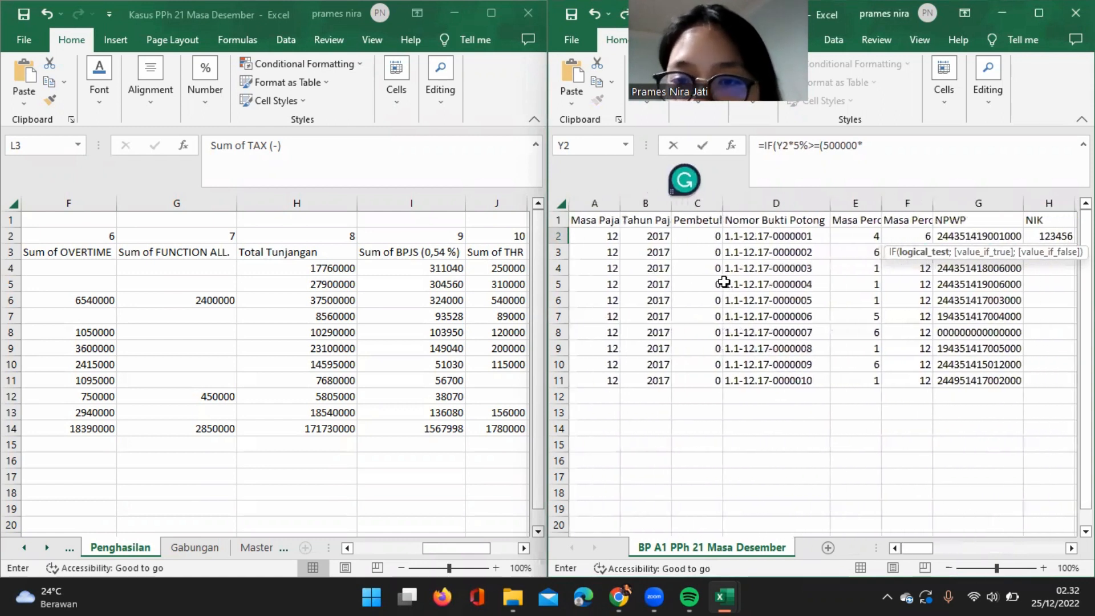
scroll(725, 282, "right", 3)
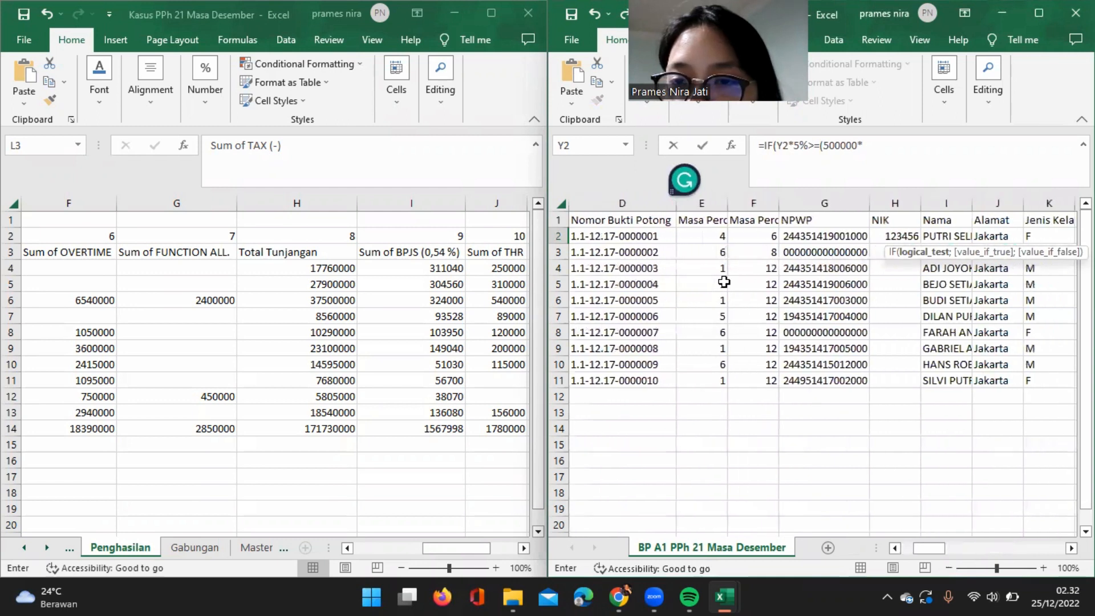
type("-")
left_click(721, 237)
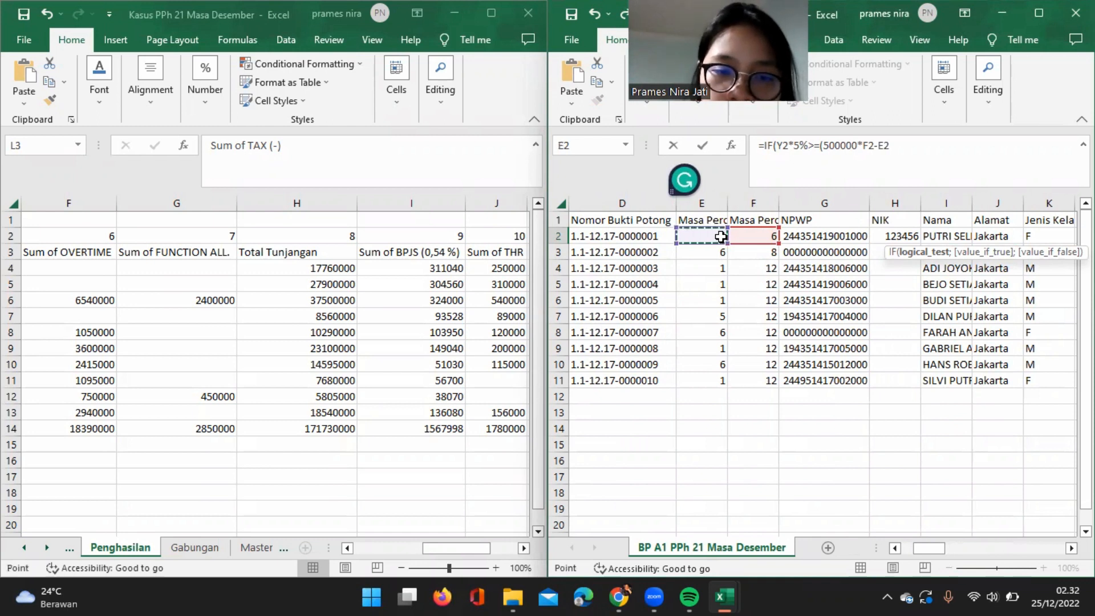
type("+")
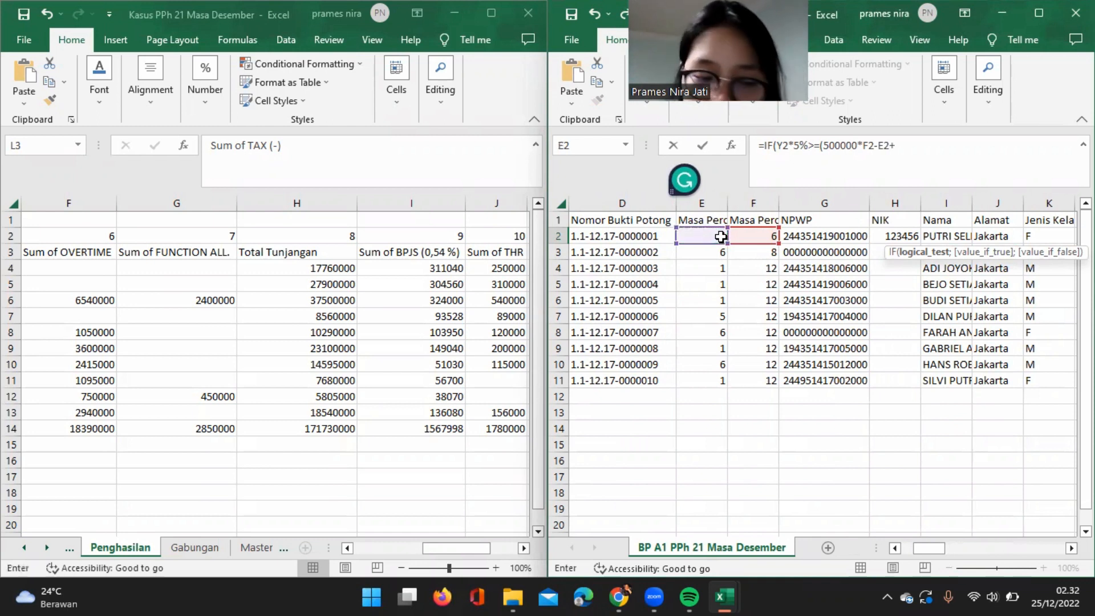
type("1))")
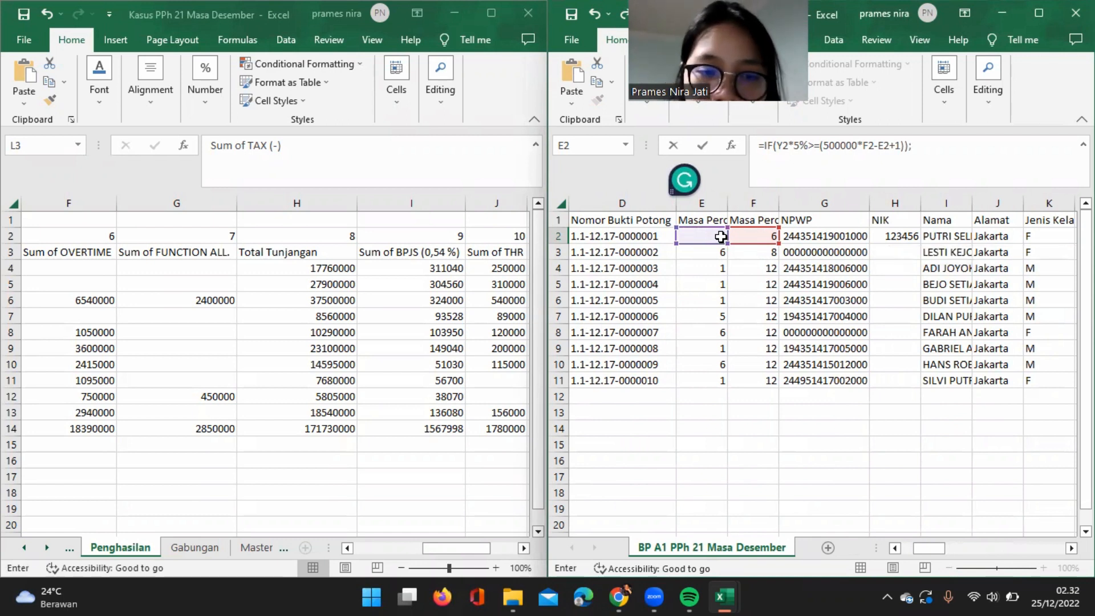
type(";500000*(")
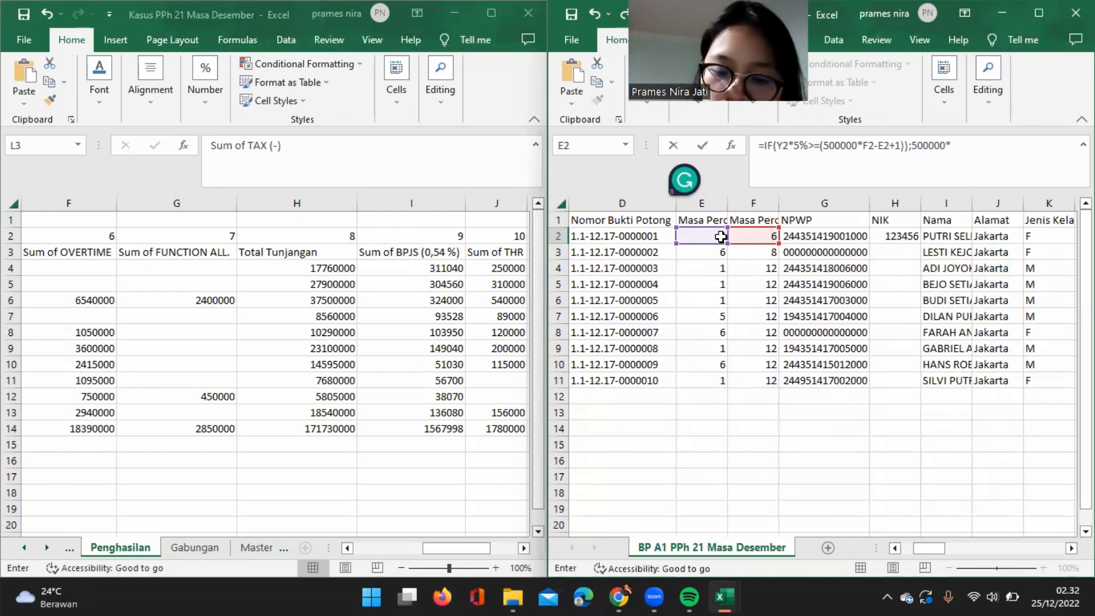
Set the IF formula's true result to 500000*(F2-E2+1).
left_click(765, 238)
type("-")
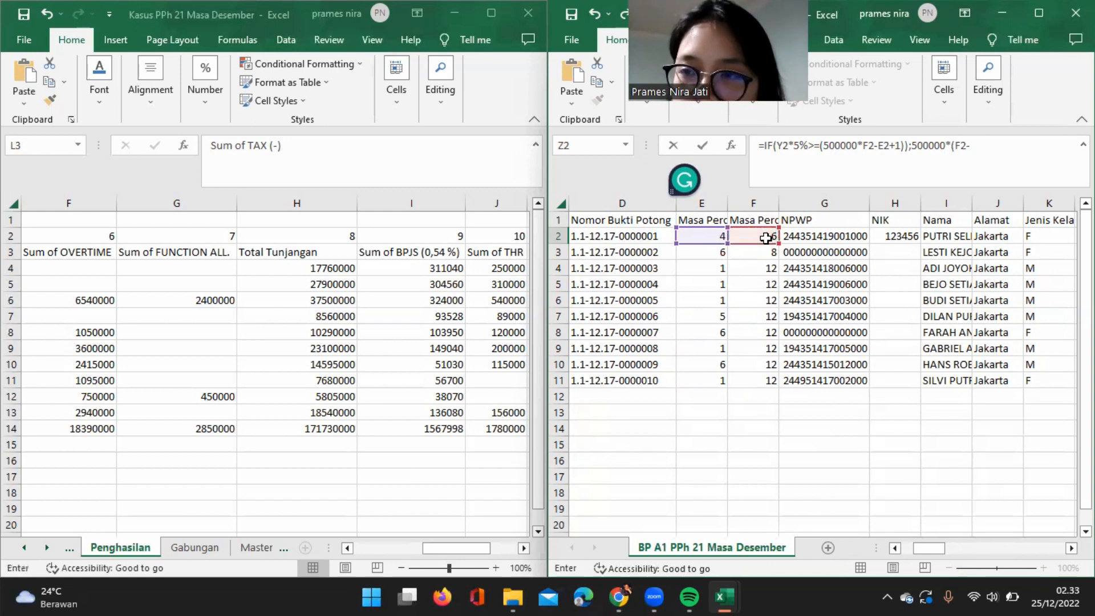
left_click(713, 236)
type("+1);")
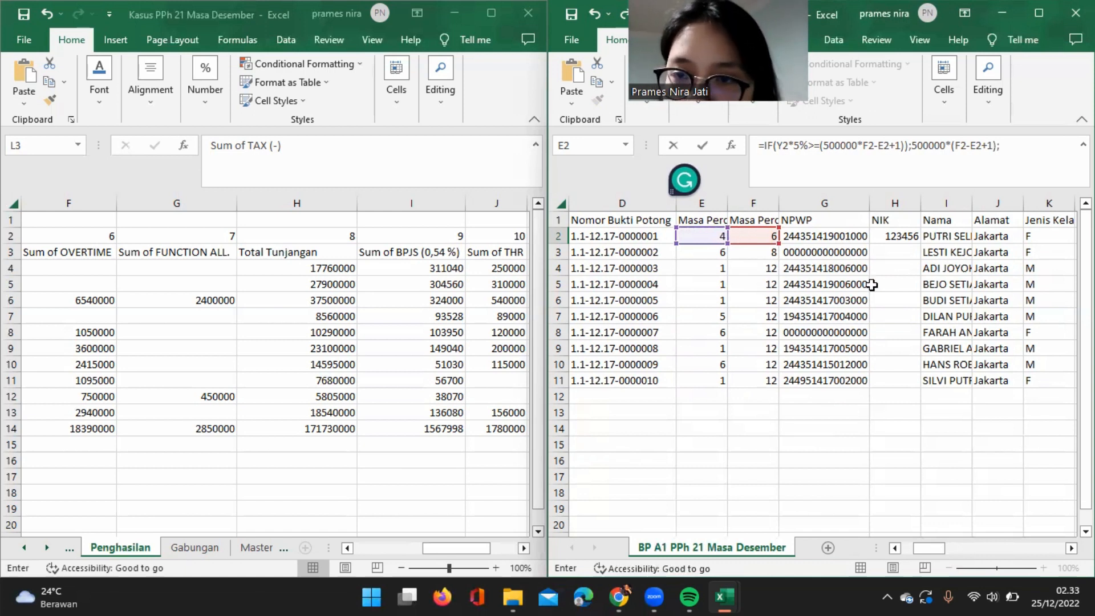
Set the IF formula's false result to Y2*5%, close the formula and try to submit it.
scroll(873, 284, "right", 10)
scroll(872, 285, "left", 3)
scroll(872, 285, "left", 1)
left_click(803, 236)
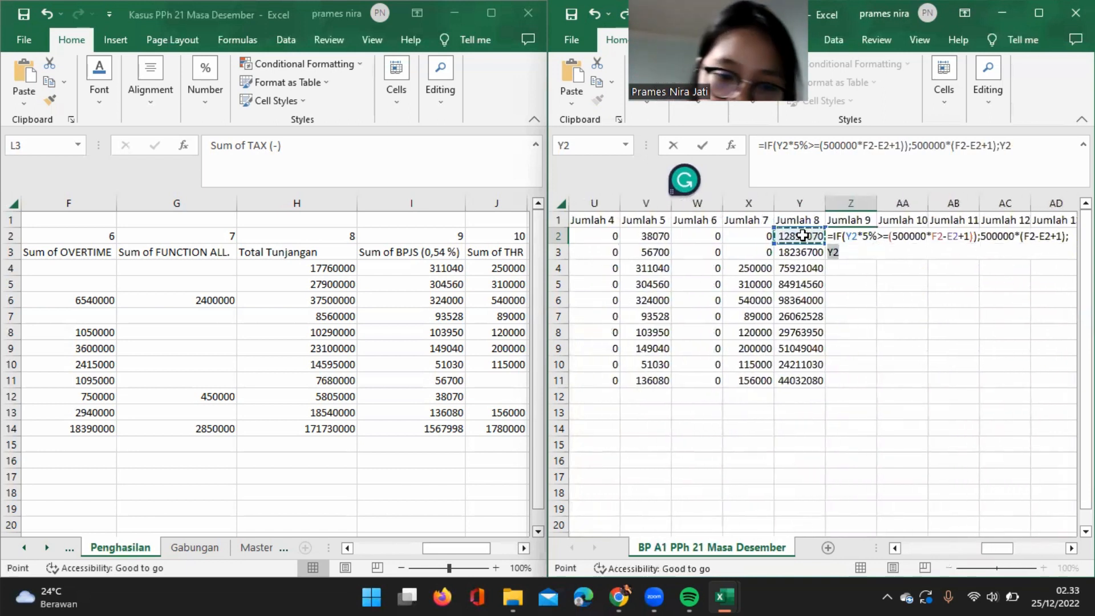
type("*5%")
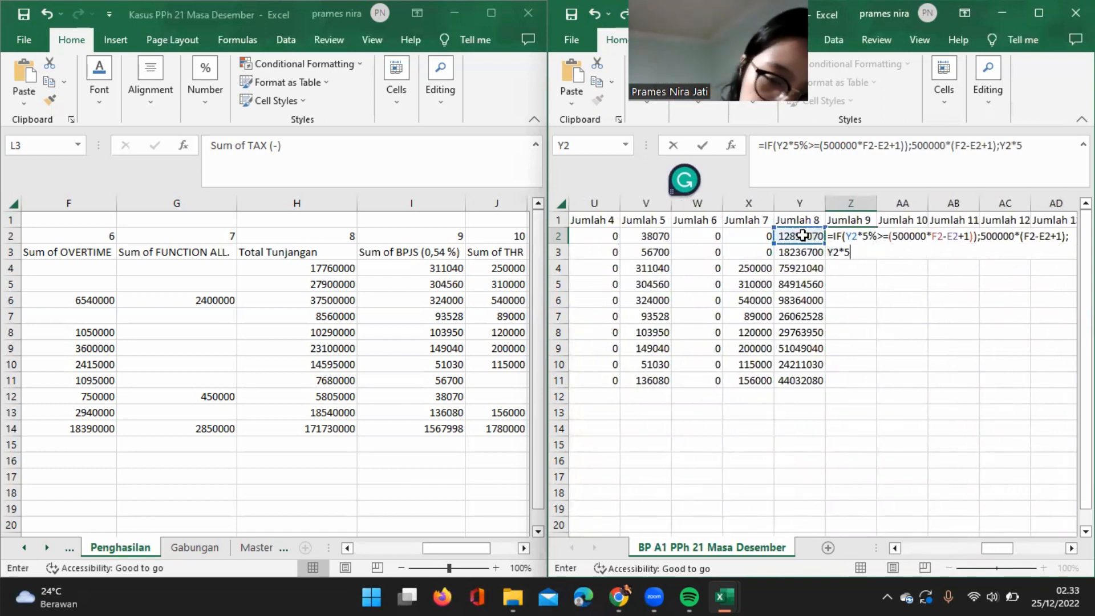
type(")")
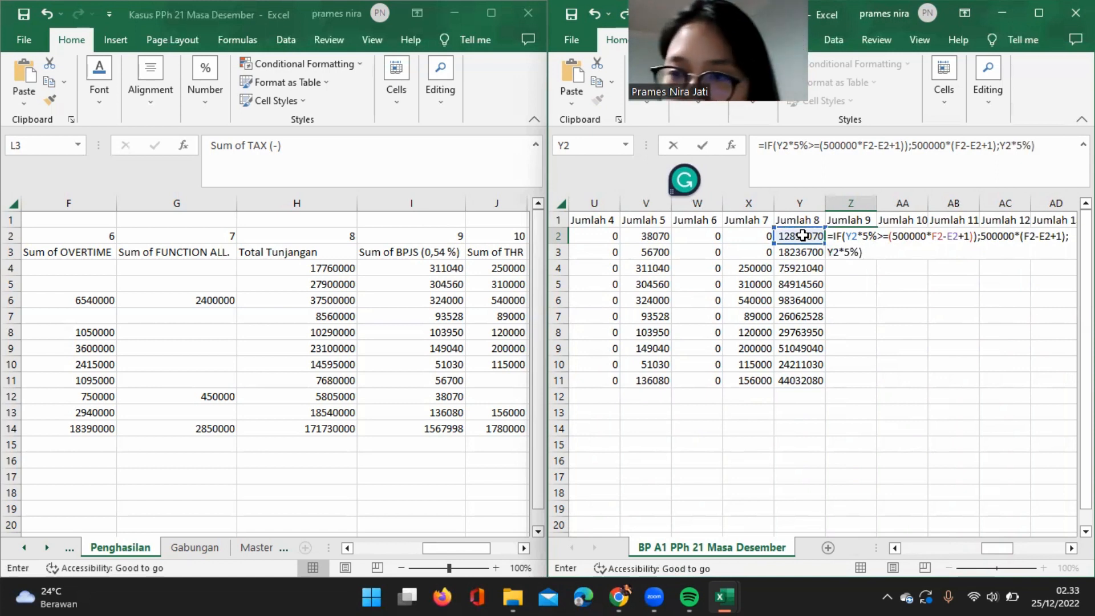
key("Return")
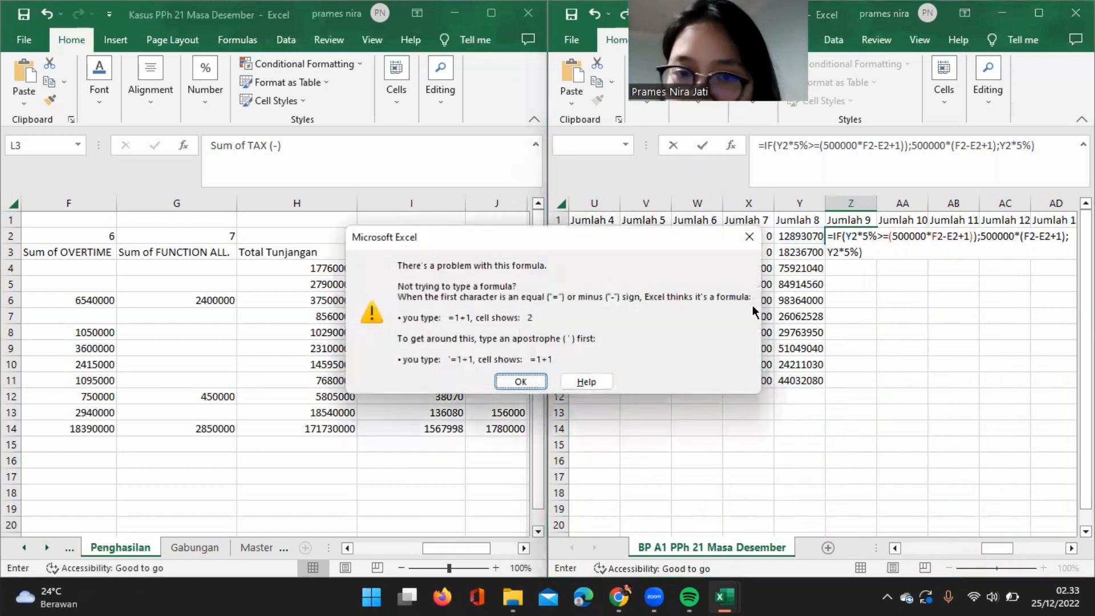
left_click(514, 385)
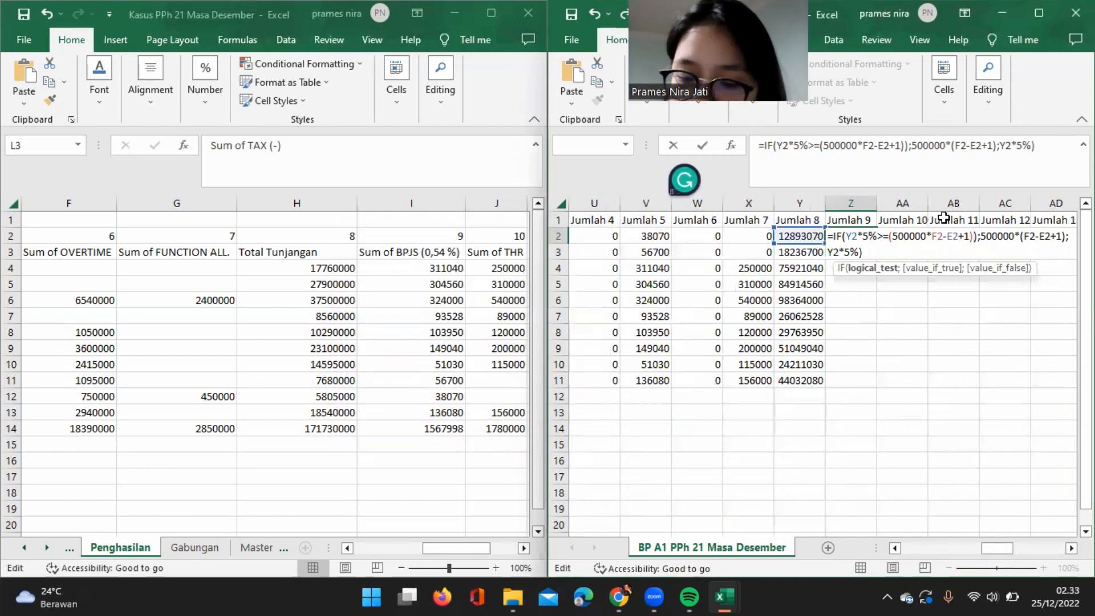
Try an extra closing parenthesis after the IF condition, remove it again and resubmit the formula.
type(")")
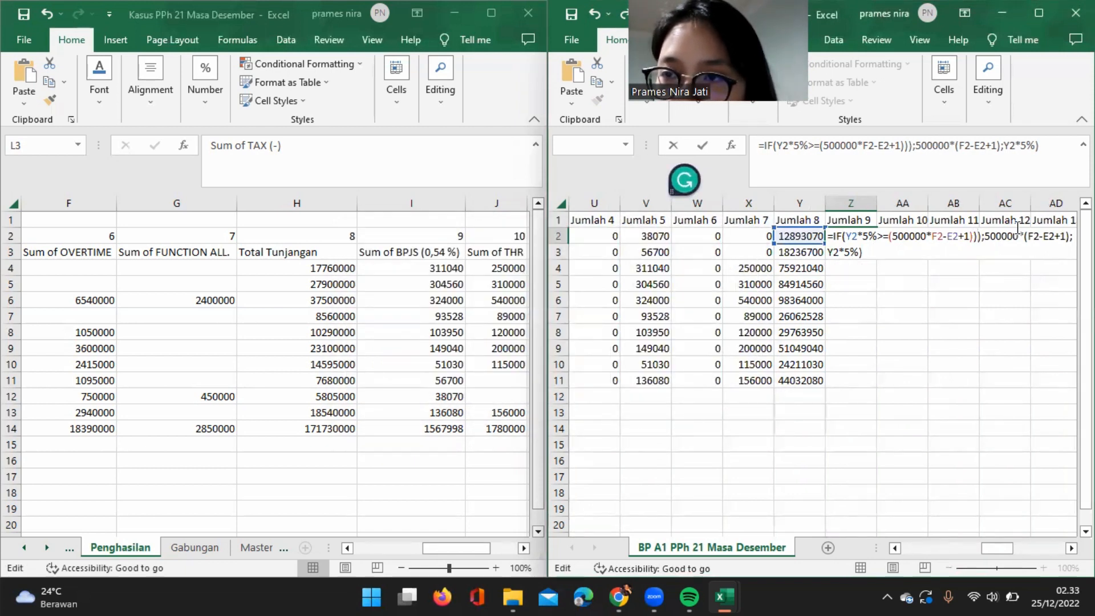
left_click(908, 146)
key("BackSpace")
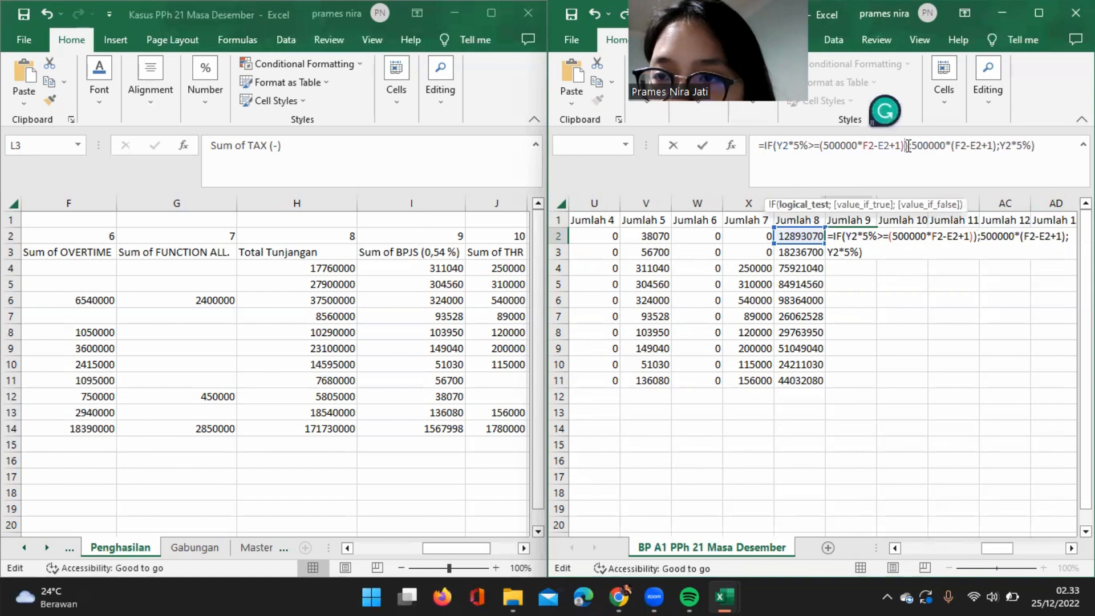
key("Return")
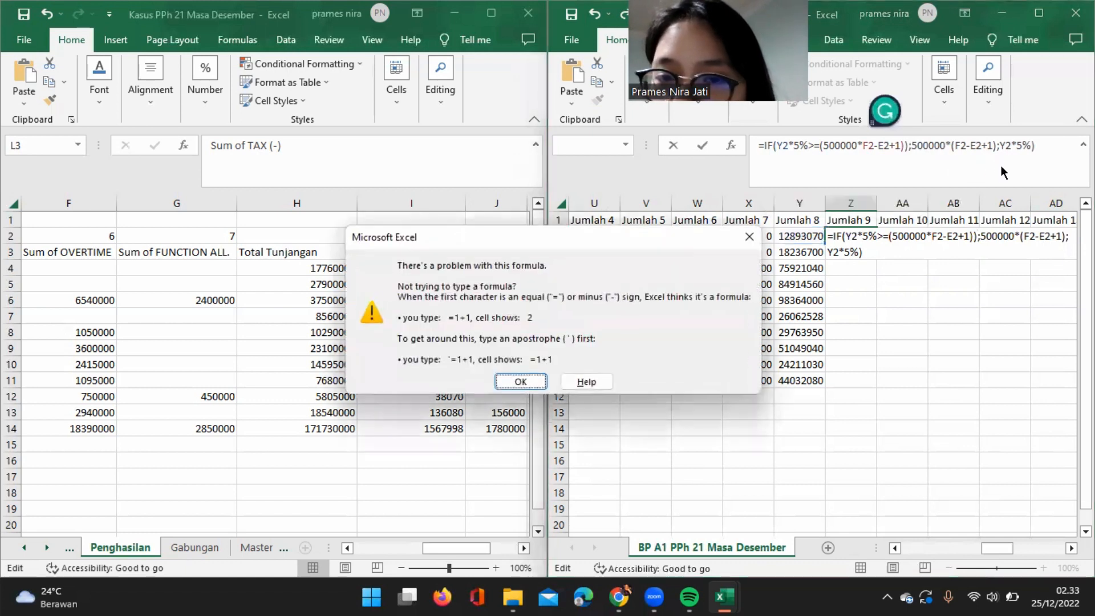
left_click(520, 383)
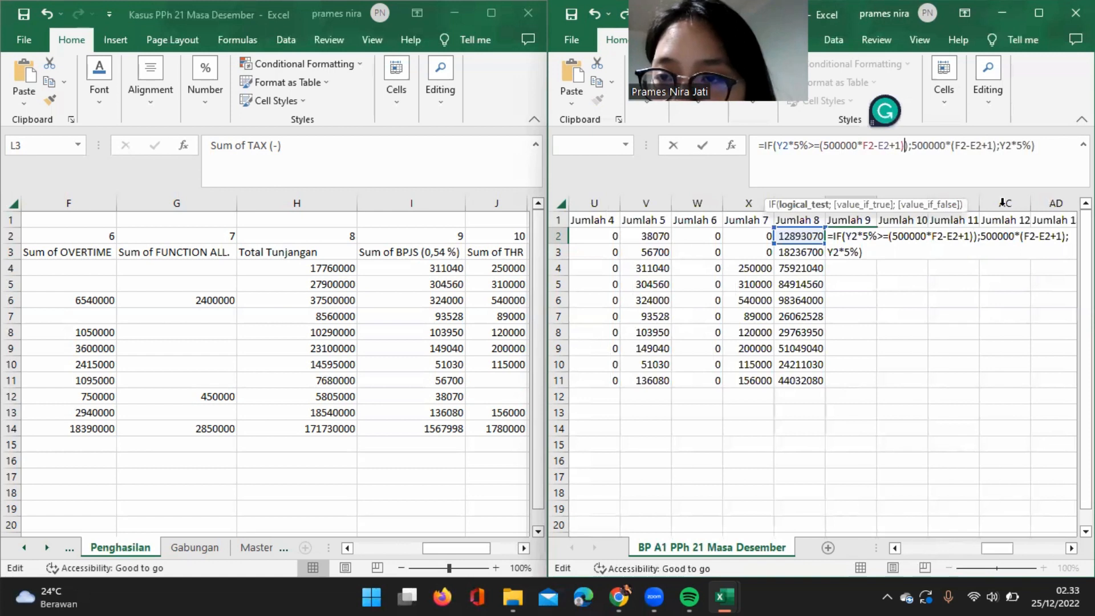
Try to submit the Jumlah 9 formula with a second closing parenthesis at its end.
left_click(1045, 146)
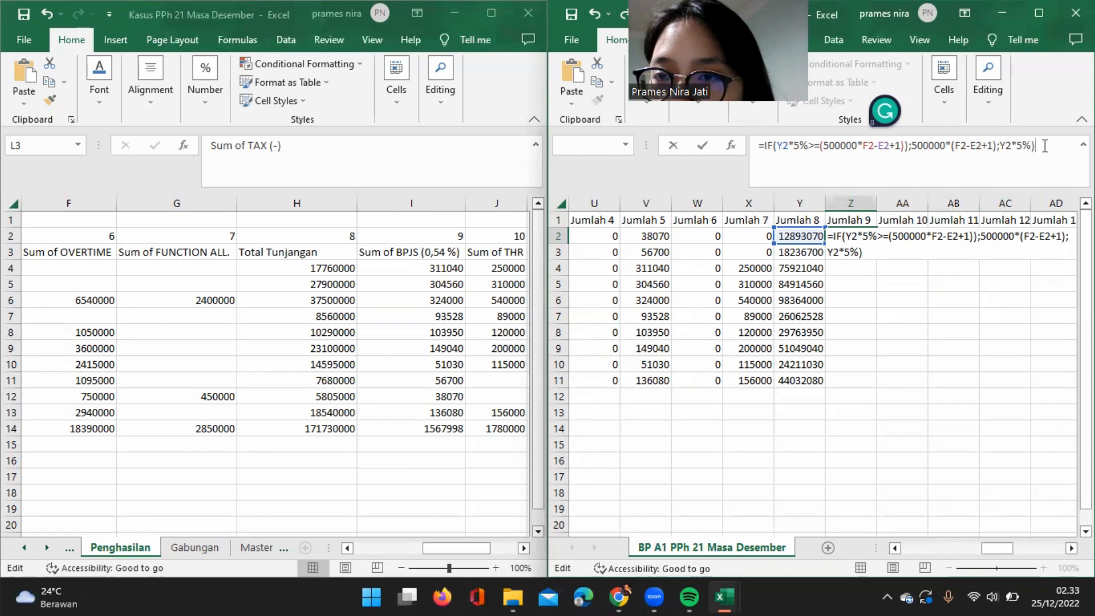
type(")")
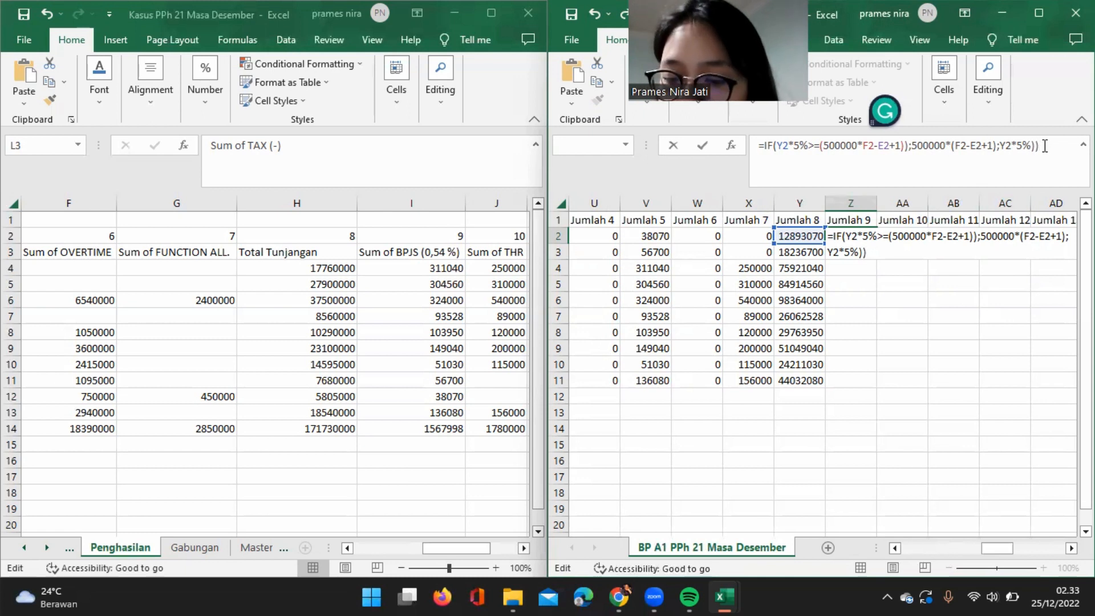
key("Return")
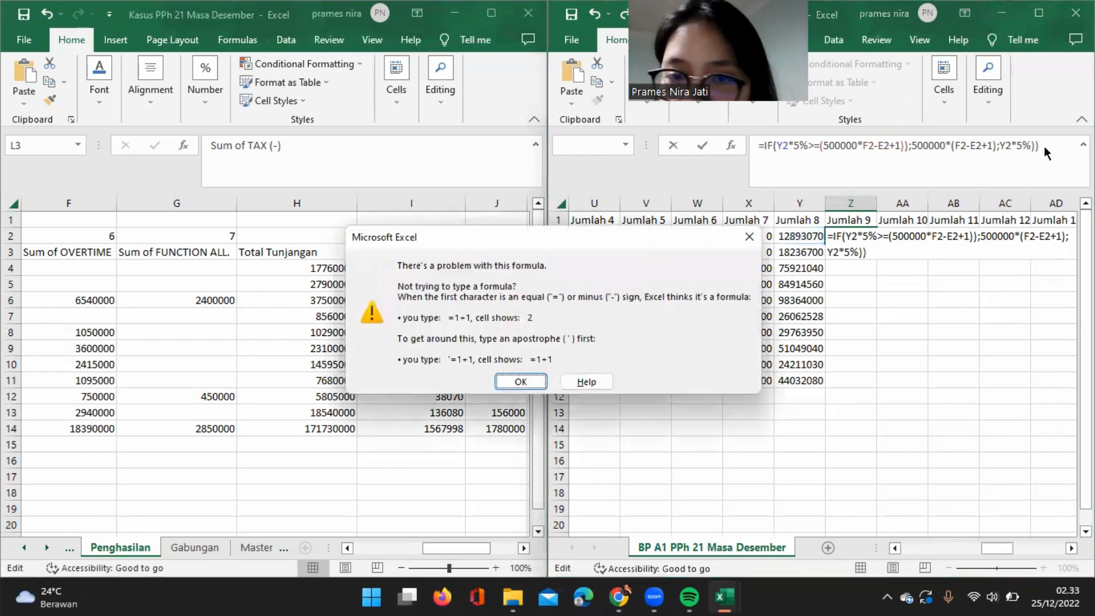
left_click(512, 382)
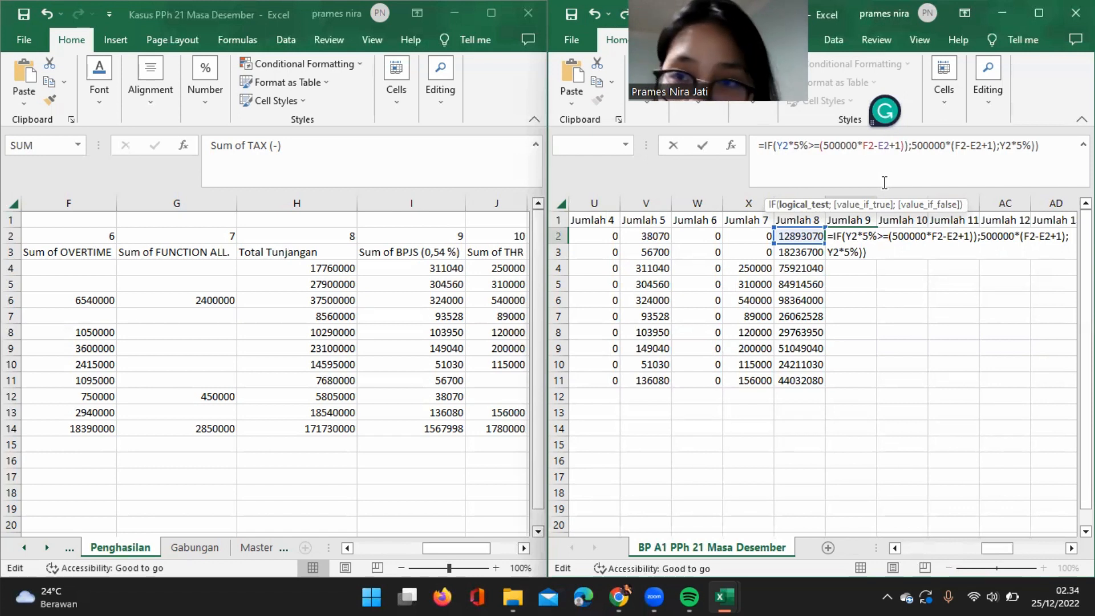
Insert the missing opening parenthesis before F2 in the condition and accept the correction =IF(Y2*5%>=(500000*(F2-E2+1));500000*(F2-E2+1);Y2*5%).
left_click(864, 146)
type("(")
key("Return")
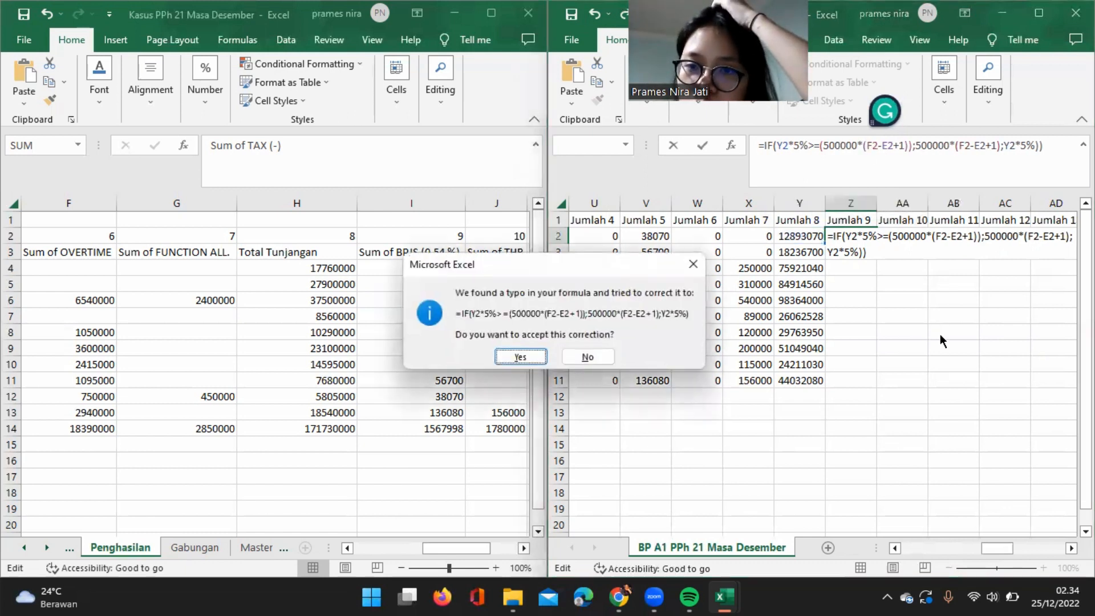
left_click(520, 357)
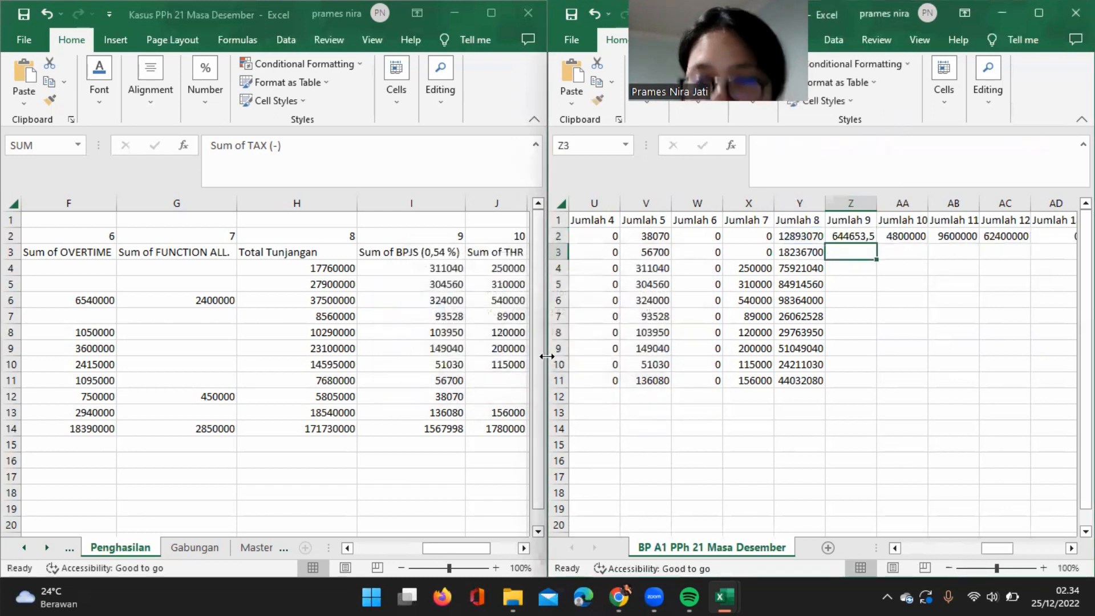
Fill the Jumlah 9 formula from Z2 down through row 11 and select the first Jumlah 10 cell, AA2.
left_click(861, 238)
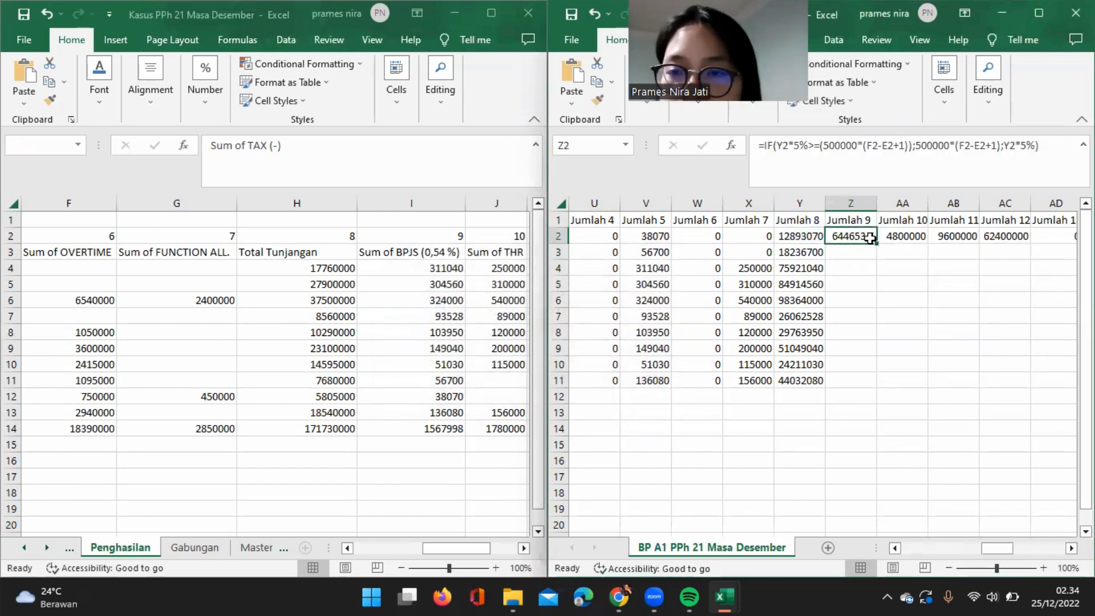
double_click(878, 244)
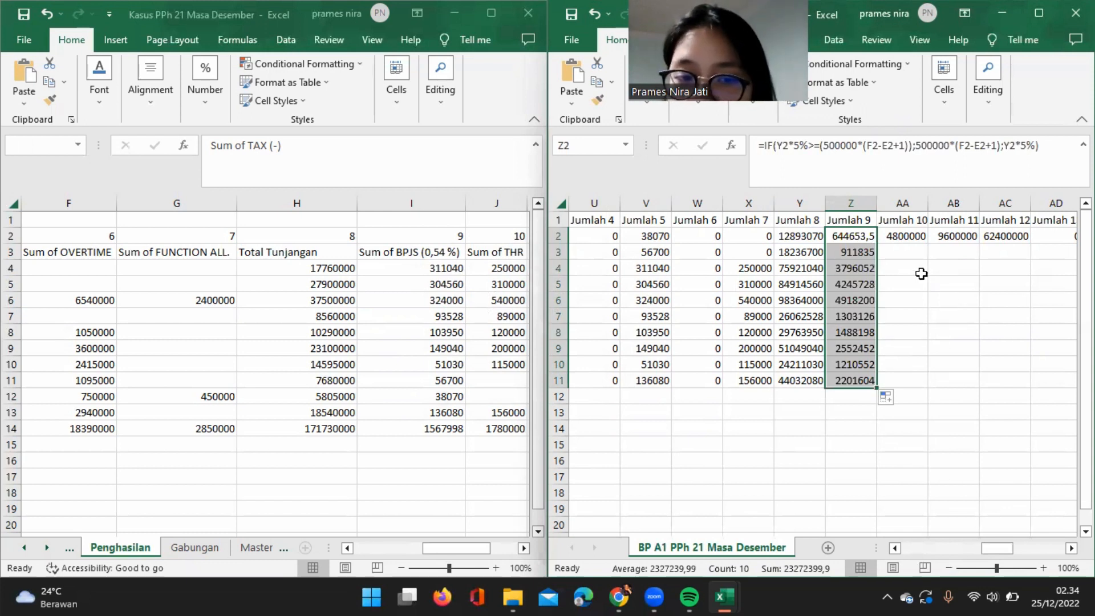
left_click(910, 238)
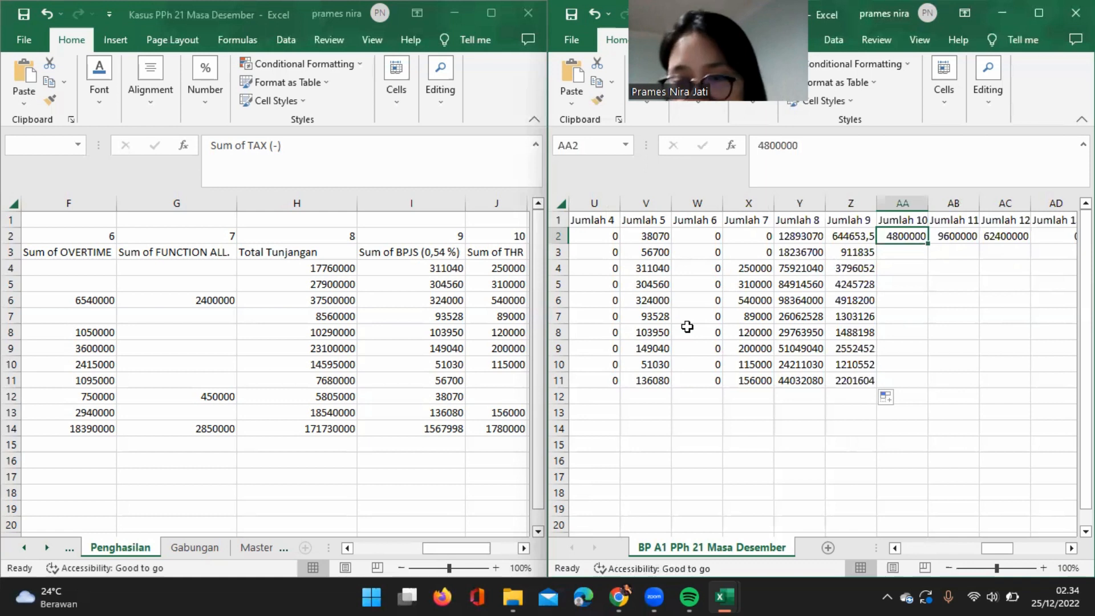
Replace the Jumlah 10 value in AA2 with a copy of the VLOOKUP formula from Jumlah 5 in V2.
type("=")
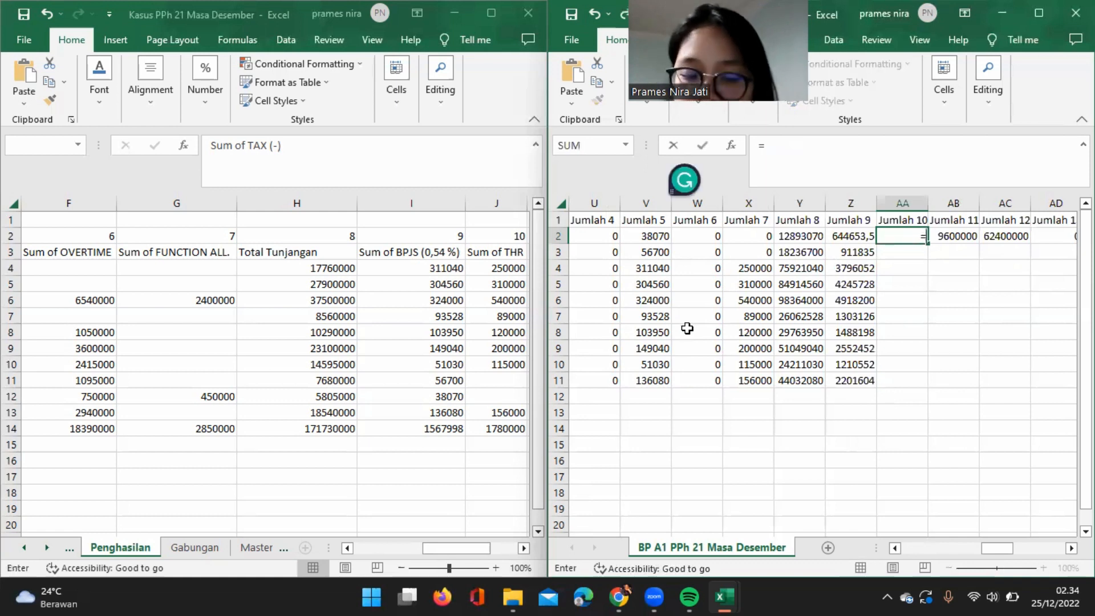
key("BackSpace")
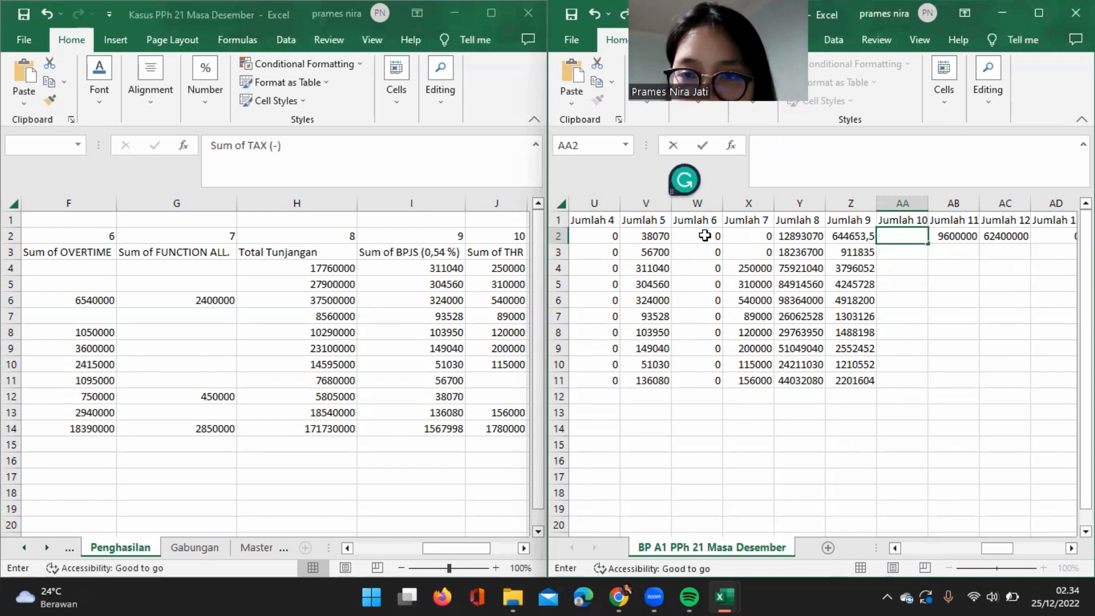
left_click(657, 234)
left_click_drag(958, 167, 744, 140)
key("ctrl+c")
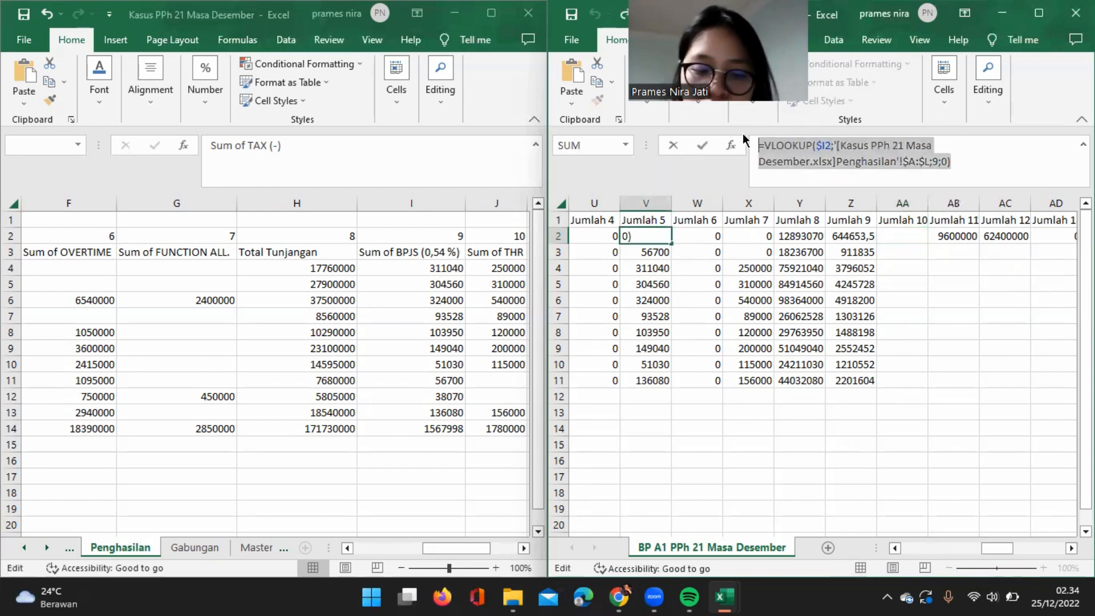
key("Escape")
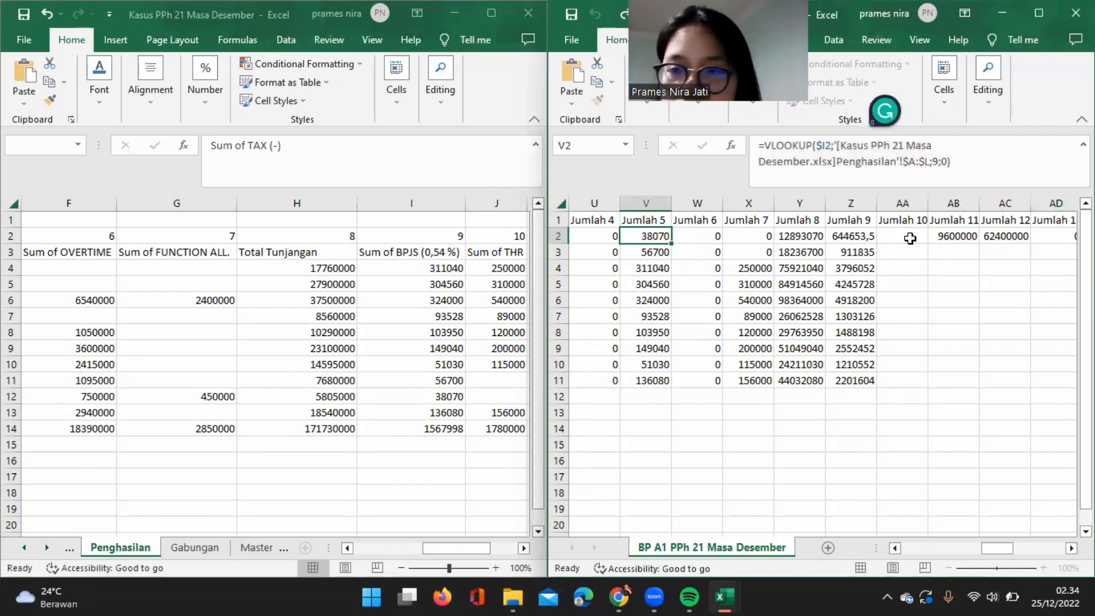
left_click(894, 235)
key("ctrl+v")
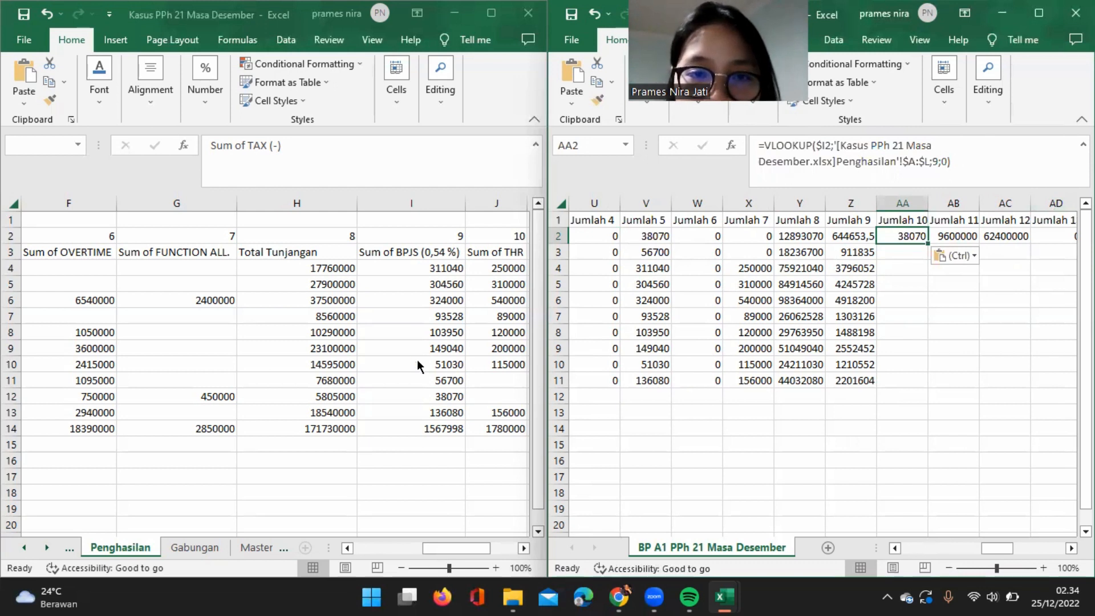
Set the VLOOKUP column index in AA2 to 11 for Sum of ASTEK (2%) and fill the Jumlah 10 formula down through row 11.
scroll(505, 346, "right", 2)
scroll(505, 347, "left", 3)
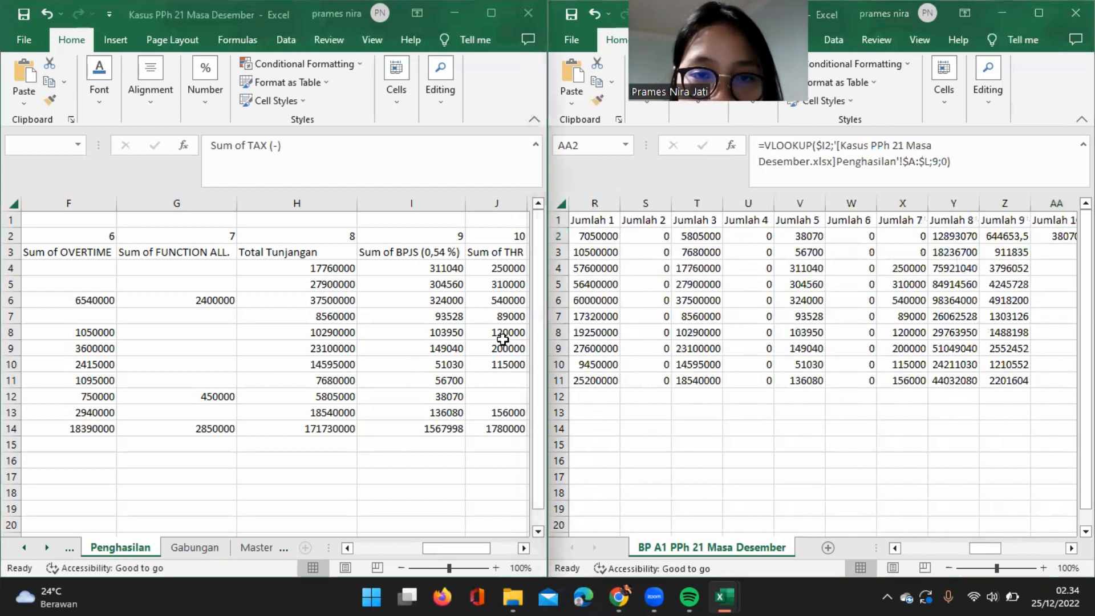
scroll(502, 337, "right", 2)
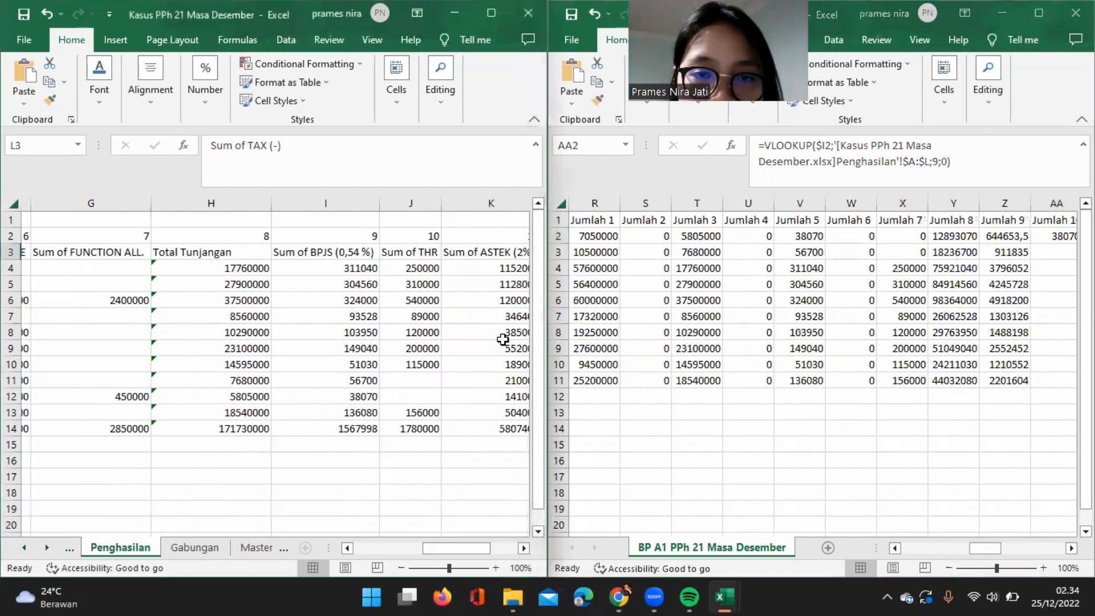
left_click(936, 165)
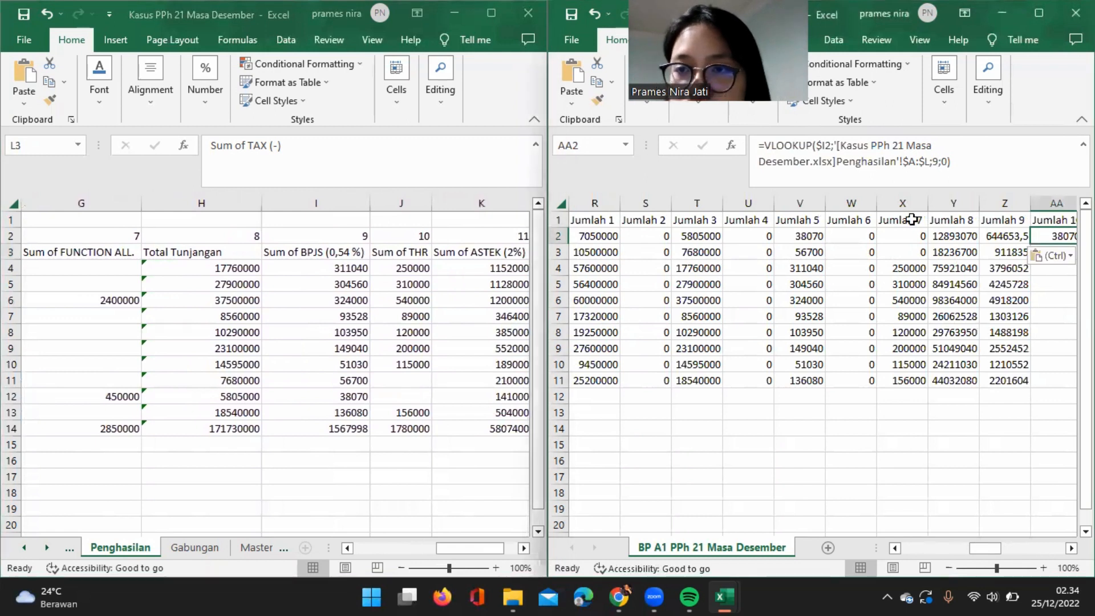
left_click(936, 161)
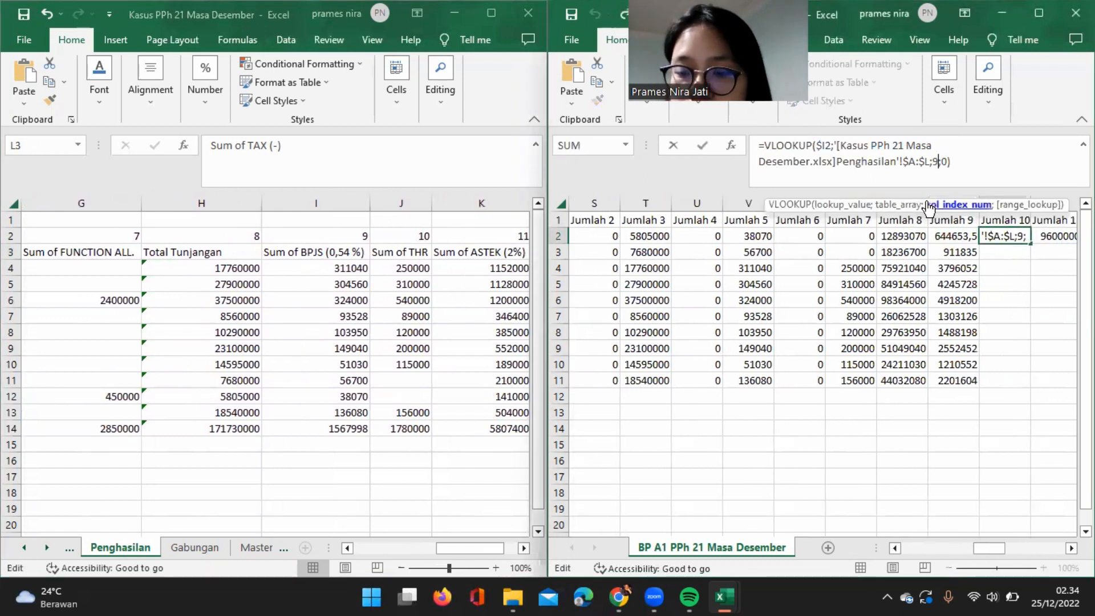
key("BackSpace")
type("11")
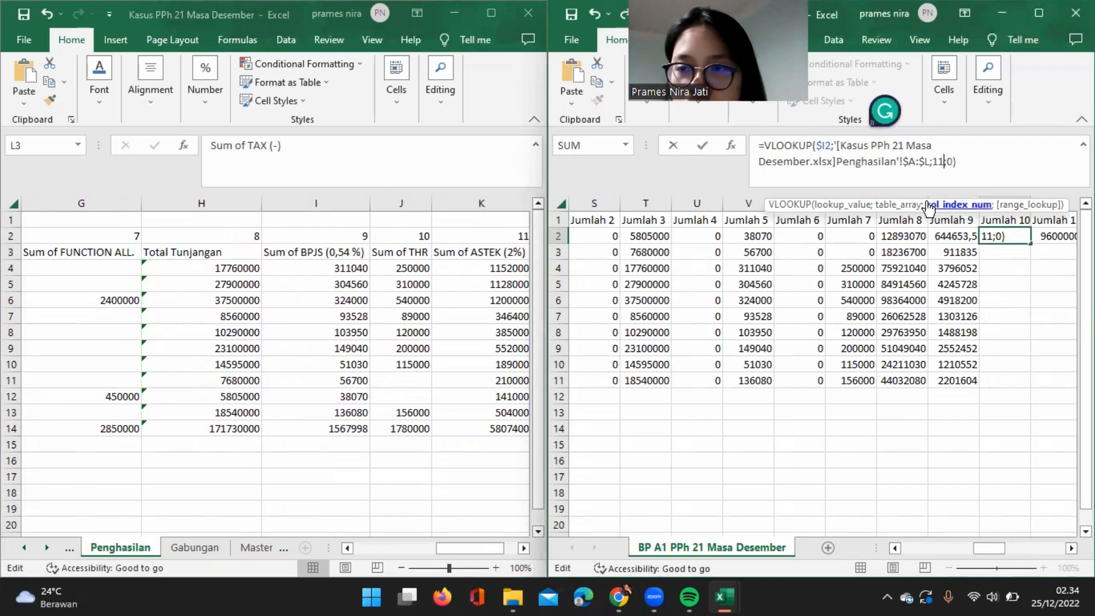
key("Return")
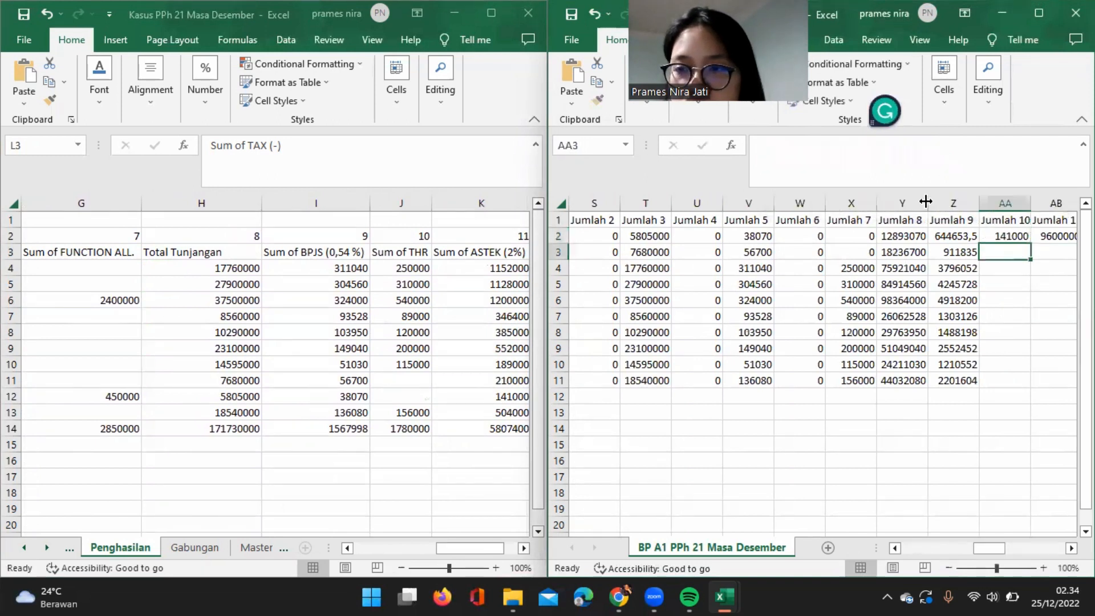
left_click(1028, 240)
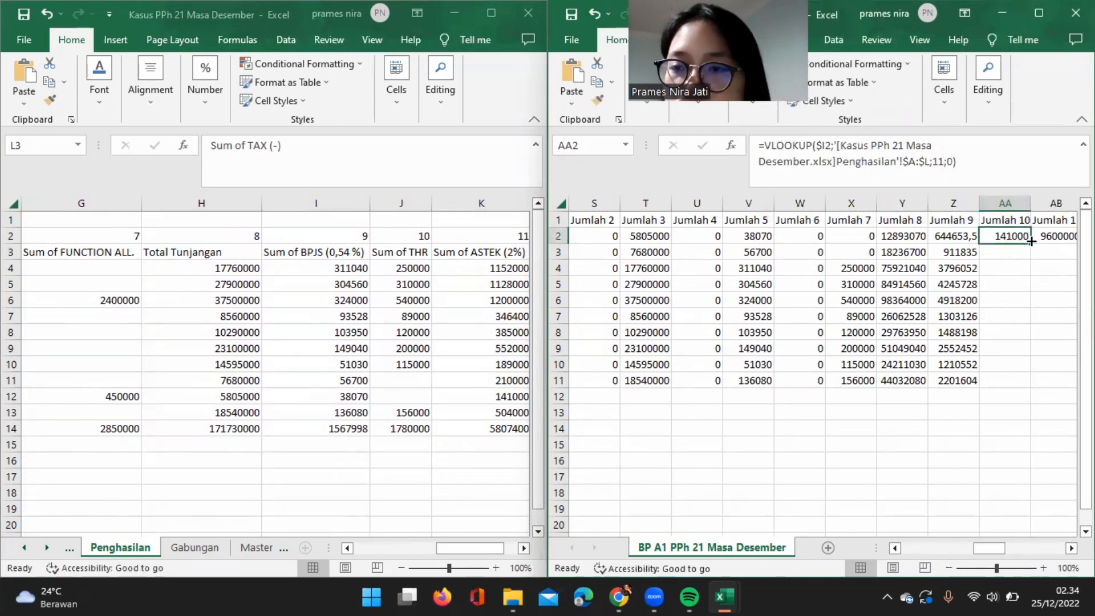
double_click(1031, 241)
Calculate Jumlah 11 in AB2 with =Z2+AA2 and fill the formula down through row 11.
scroll(1028, 247, "right", 1)
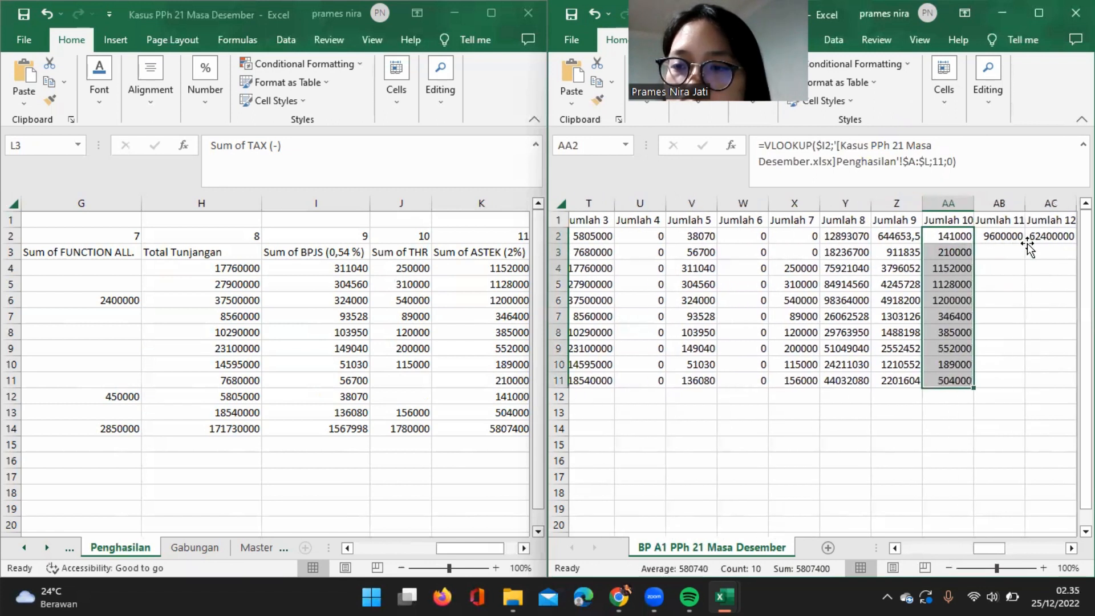
scroll(1029, 247, "right", 1)
left_click(956, 238)
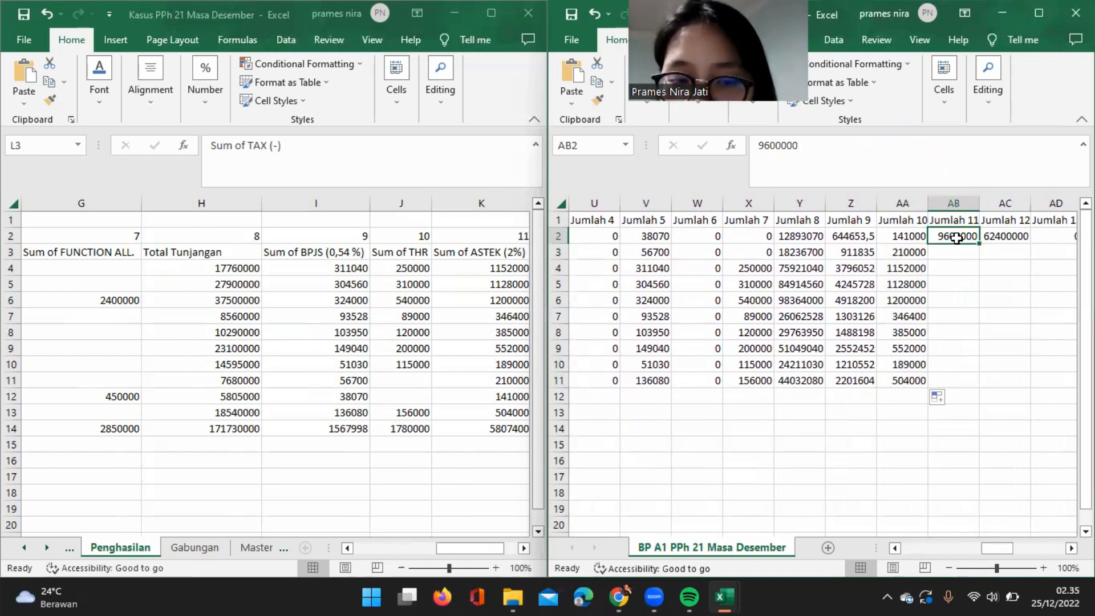
type("=")
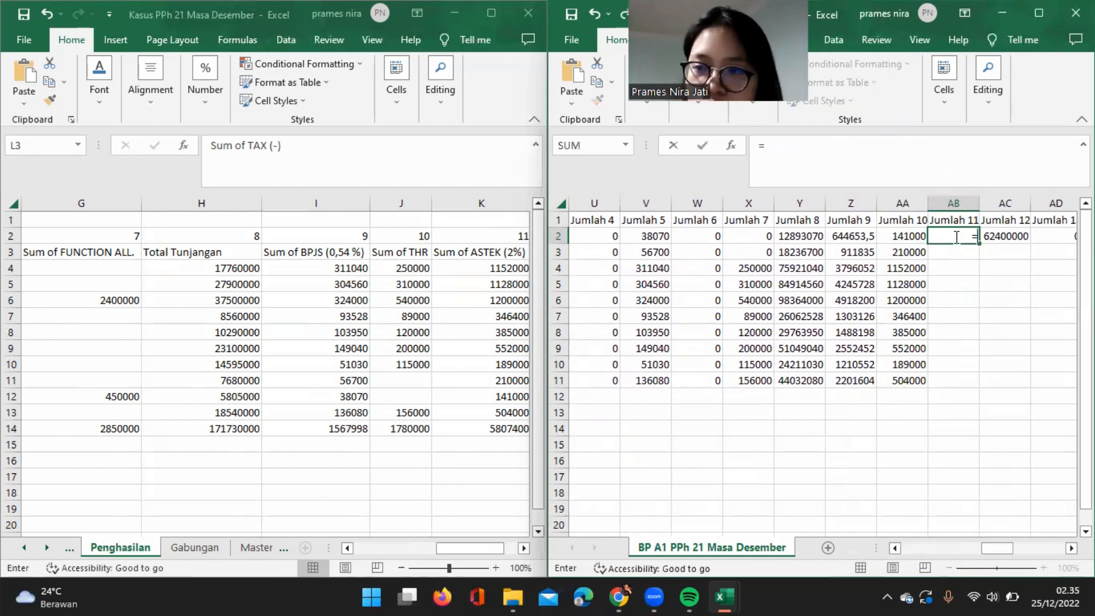
left_click(848, 234)
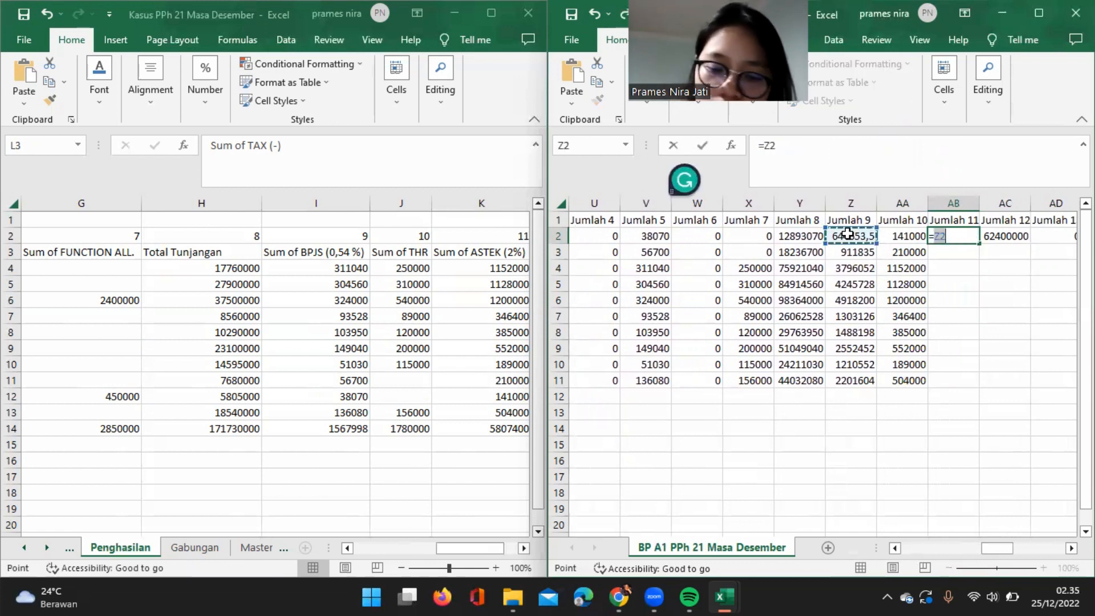
type("+")
left_click(904, 235)
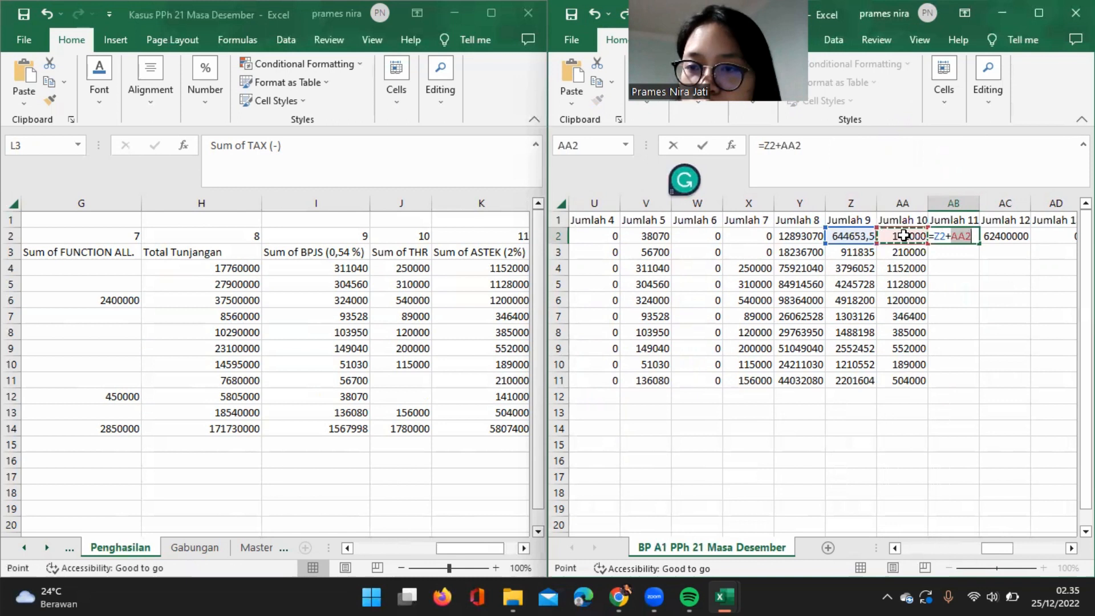
key("Return")
left_click(960, 235)
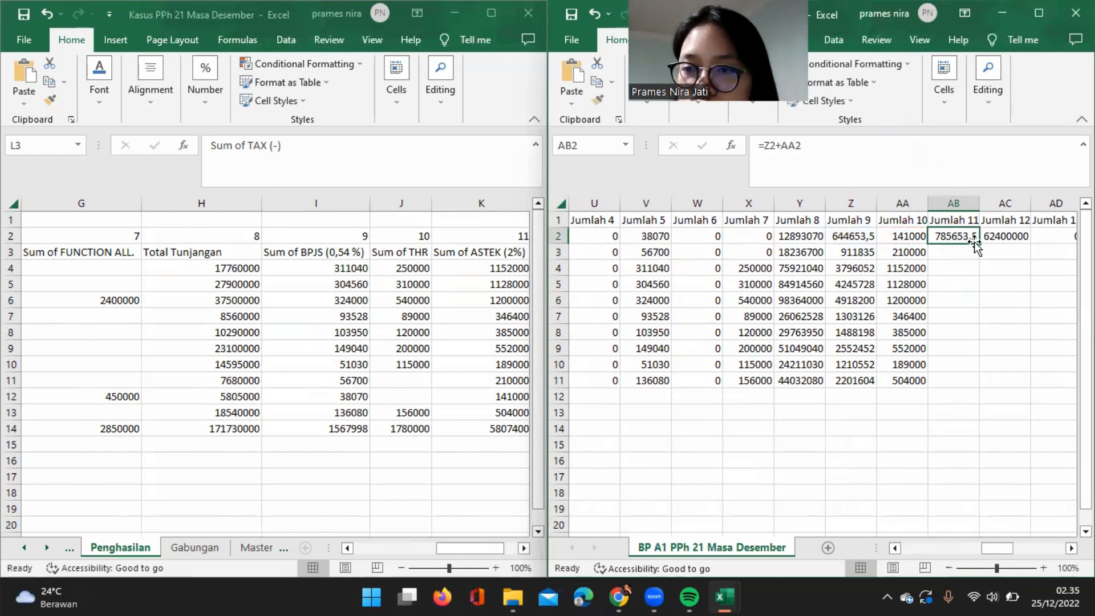
double_click(980, 244)
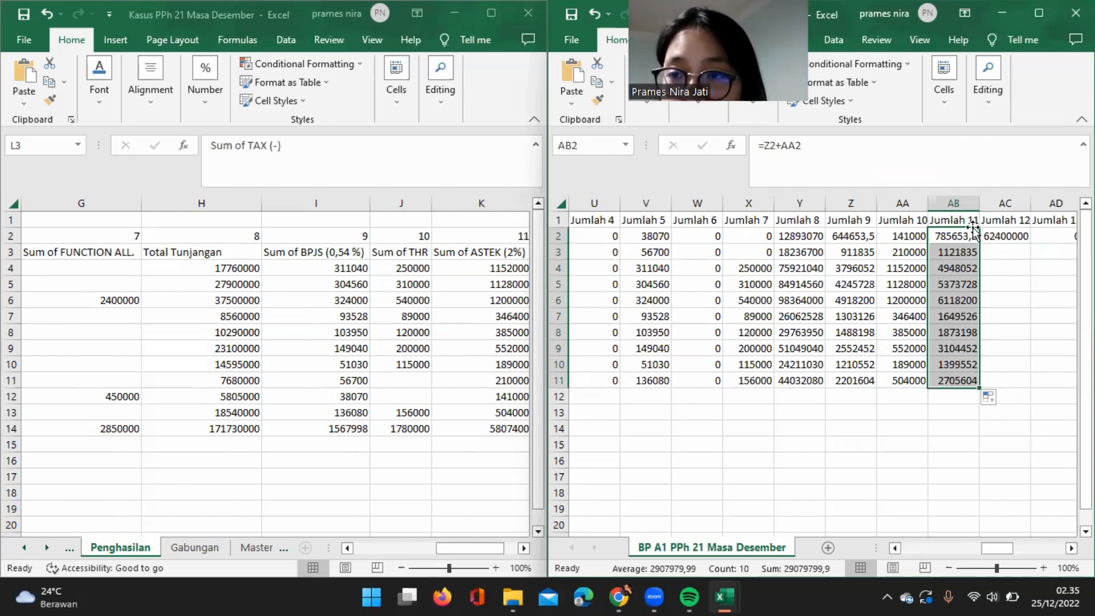
Calculate Jumlah 12 in AC2 with =SUM(Y2:AB2) and fill the formula down through row 11.
left_click(997, 239)
type("=")
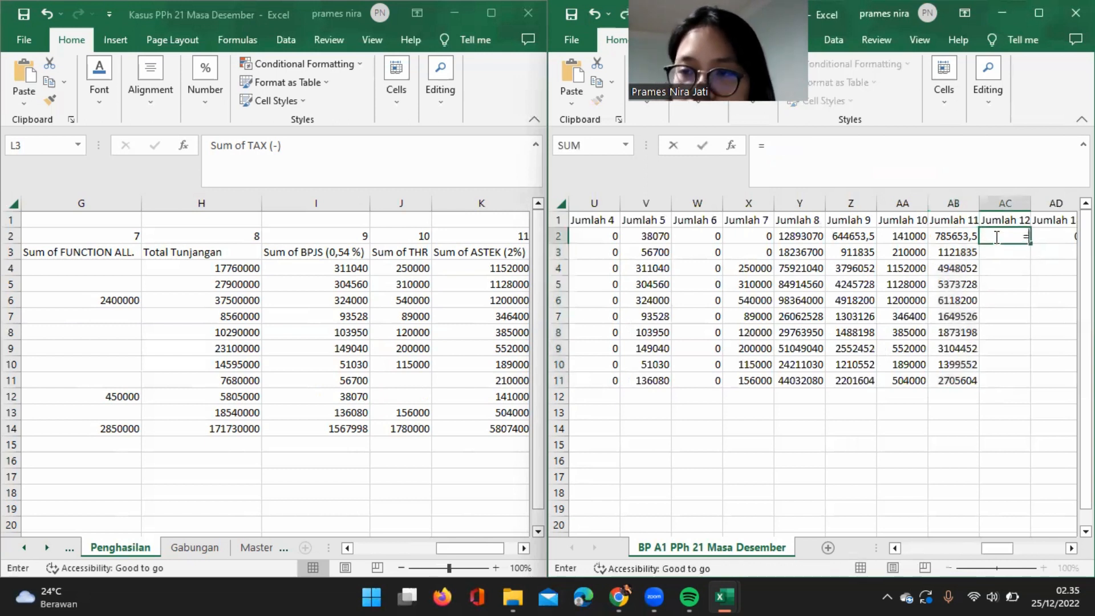
type("sum")
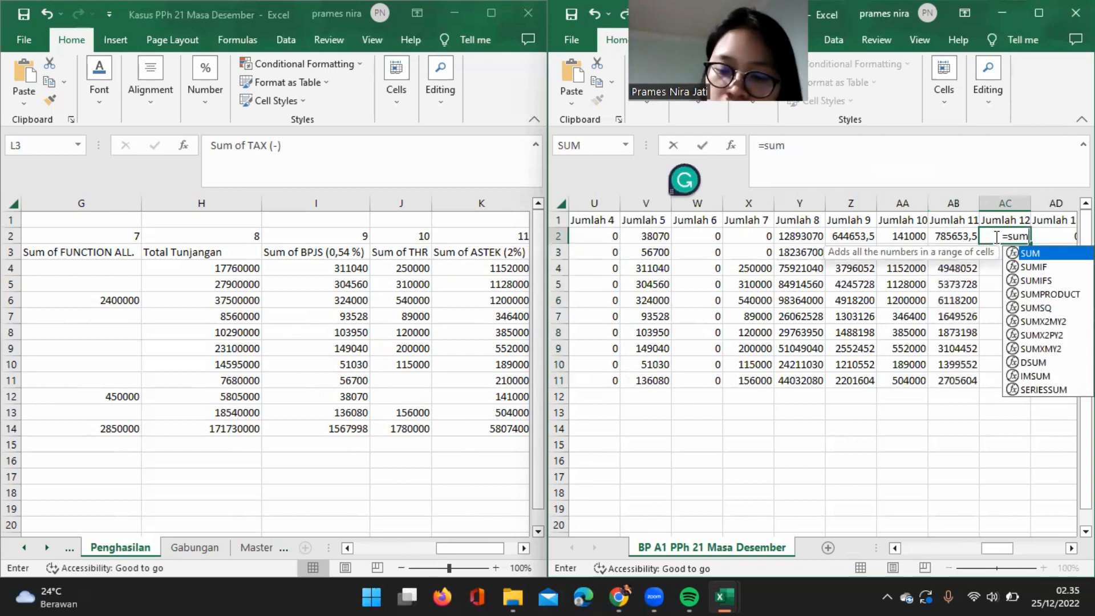
type("(")
left_click(810, 238)
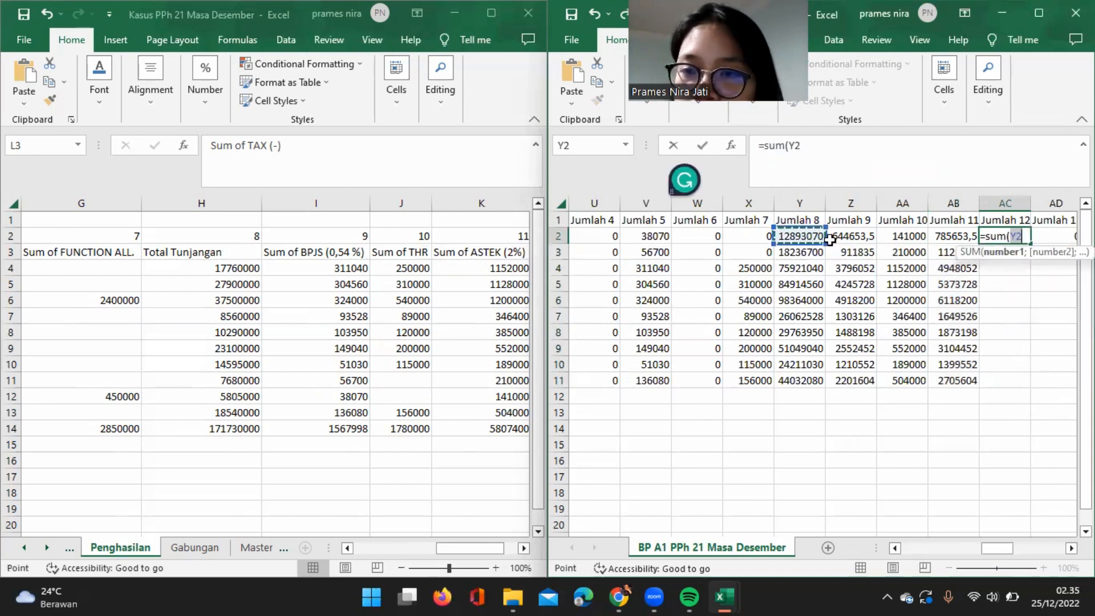
left_click(948, 235, "shift")
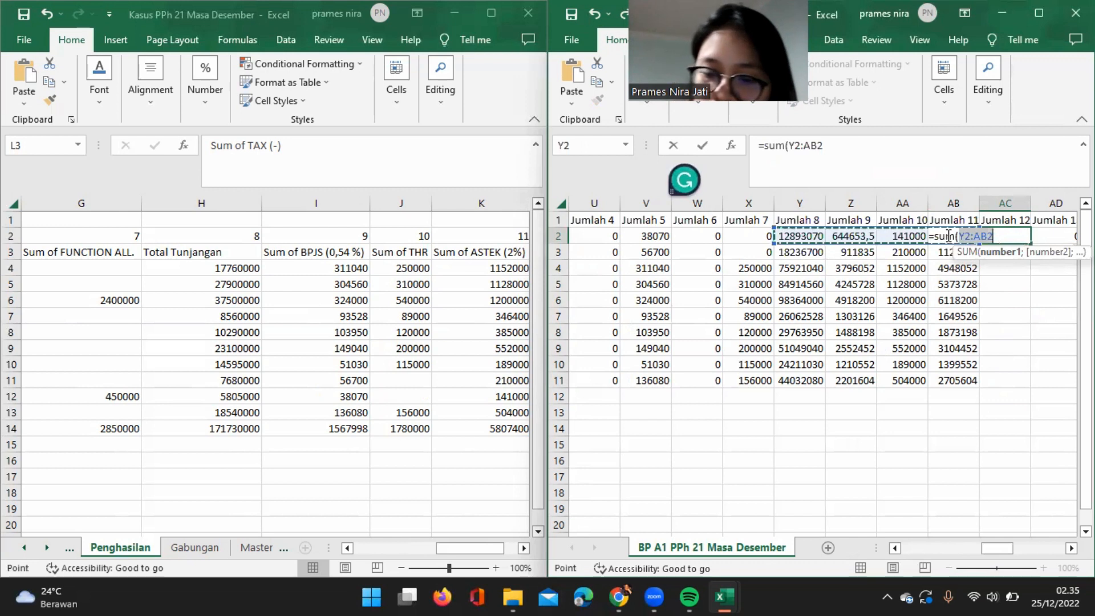
key("Return")
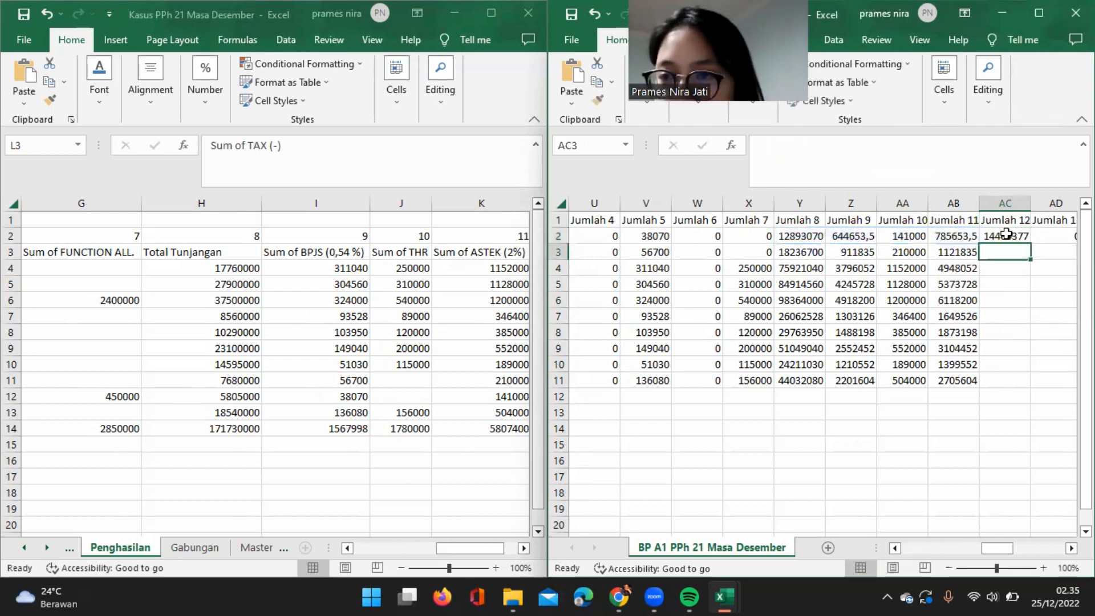
left_click(1024, 236)
double_click(1030, 244)
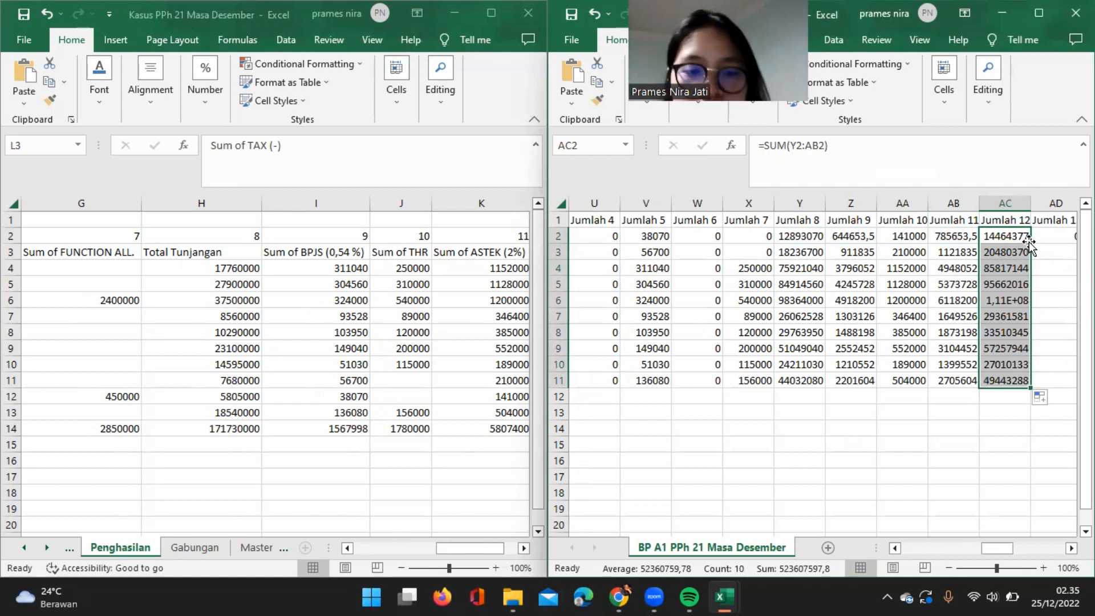
Fill the 0 in Jumlah 13 from AD2 down through row 11.
scroll(1029, 244, "right", 1)
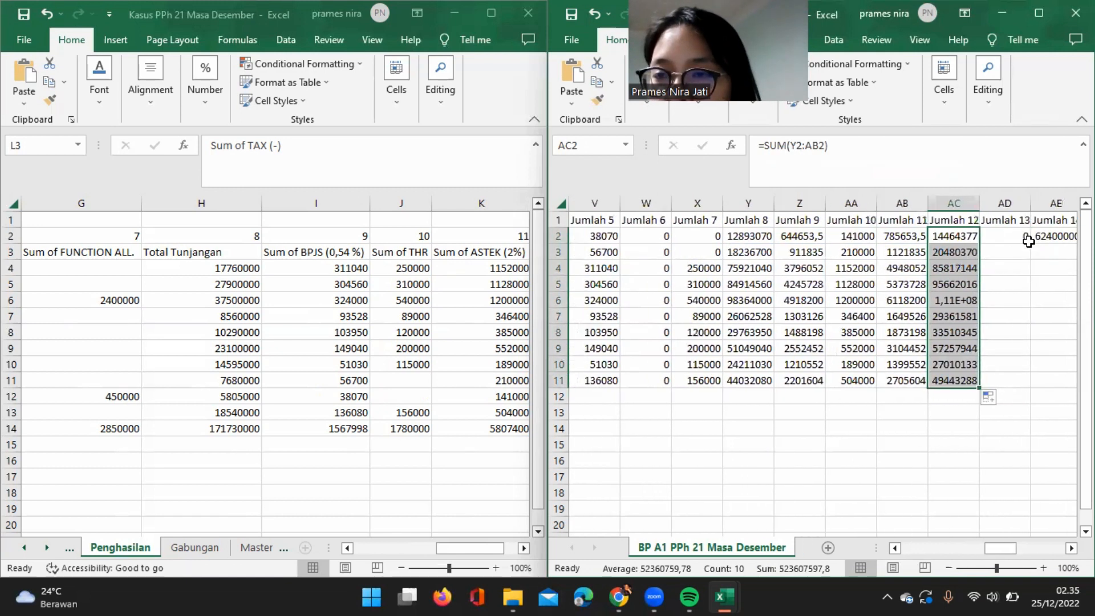
left_click(1014, 238)
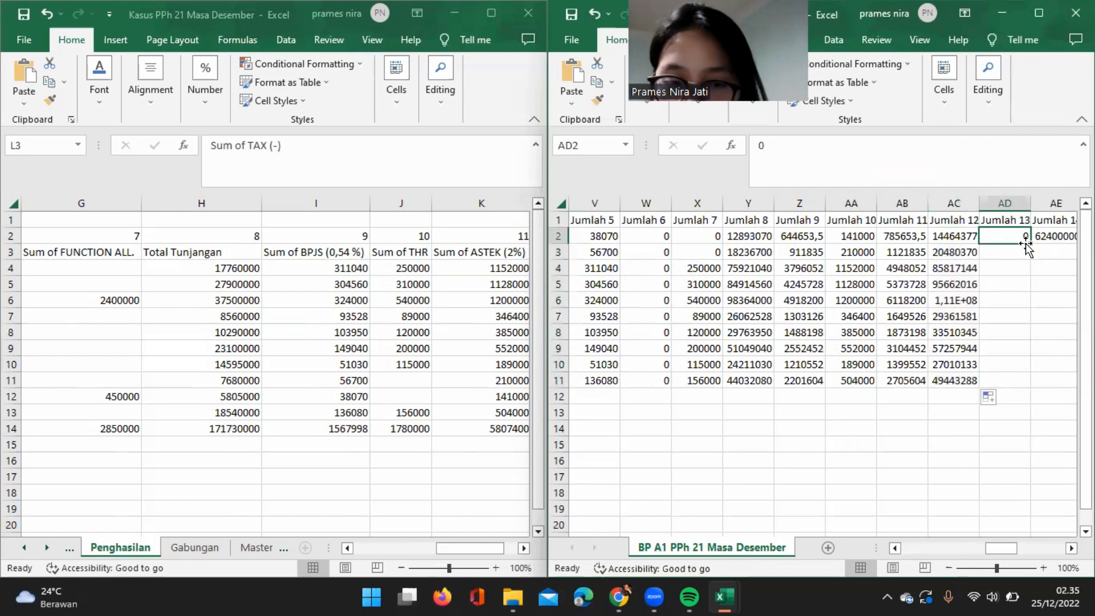
double_click(1029, 244)
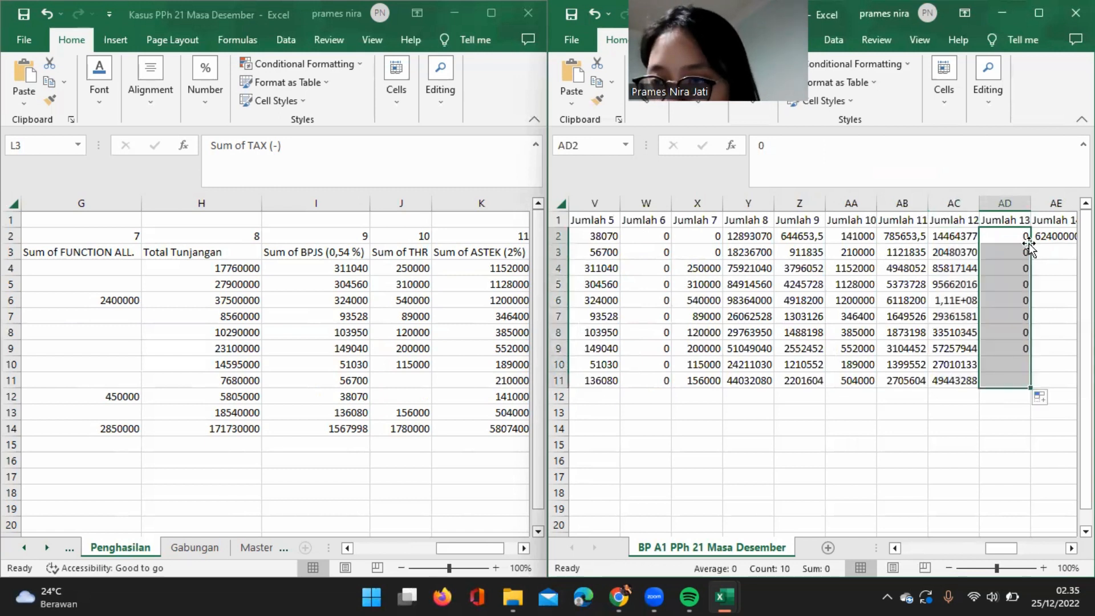
Replace the Jumlah 14 value in AE2 with =AC2+AD2 and fill the formula down through row 11.
scroll(1009, 279, "right", 3)
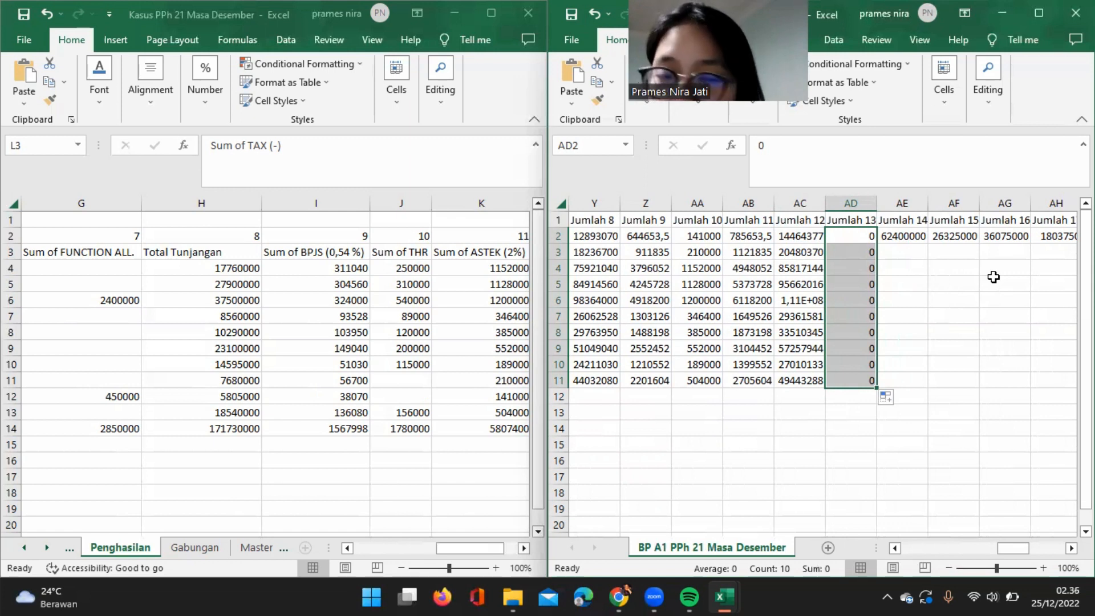
left_click(914, 236)
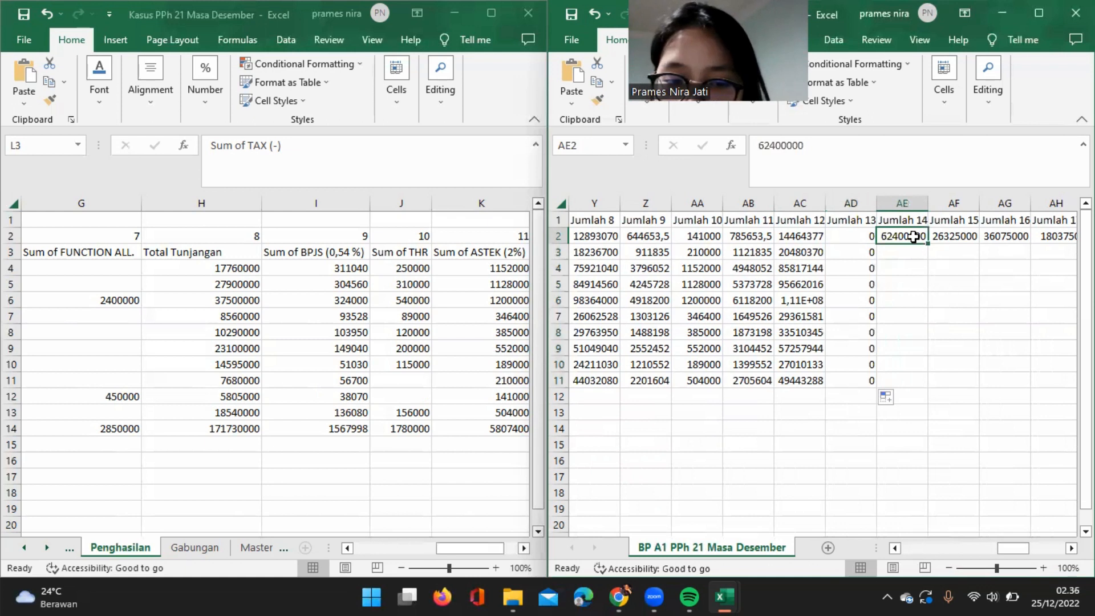
key("BackSpace")
type("=")
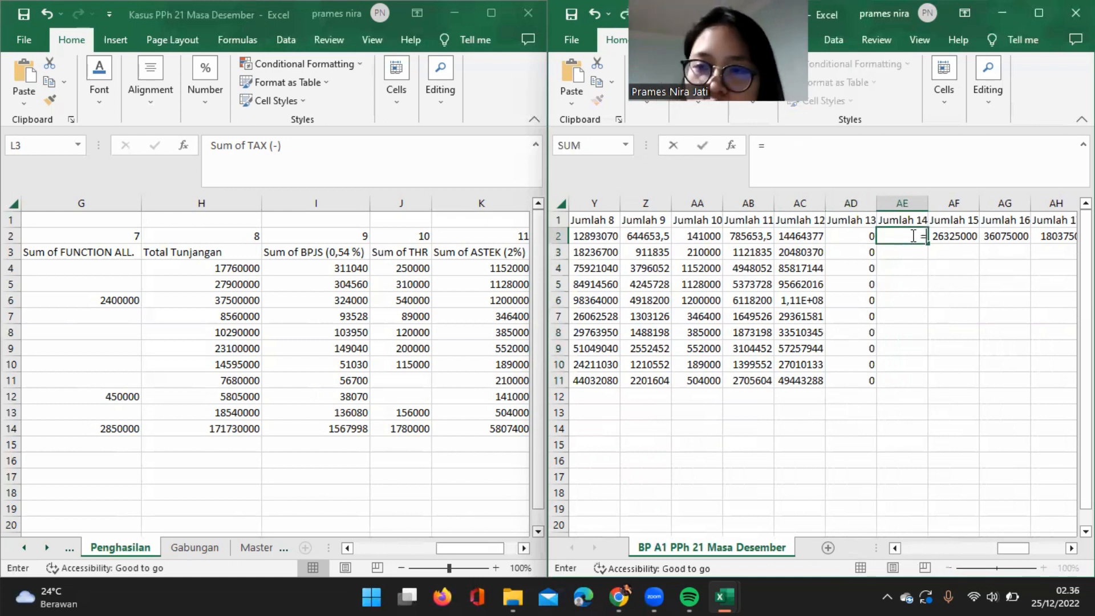
left_click(804, 239)
type("+")
left_click(853, 230)
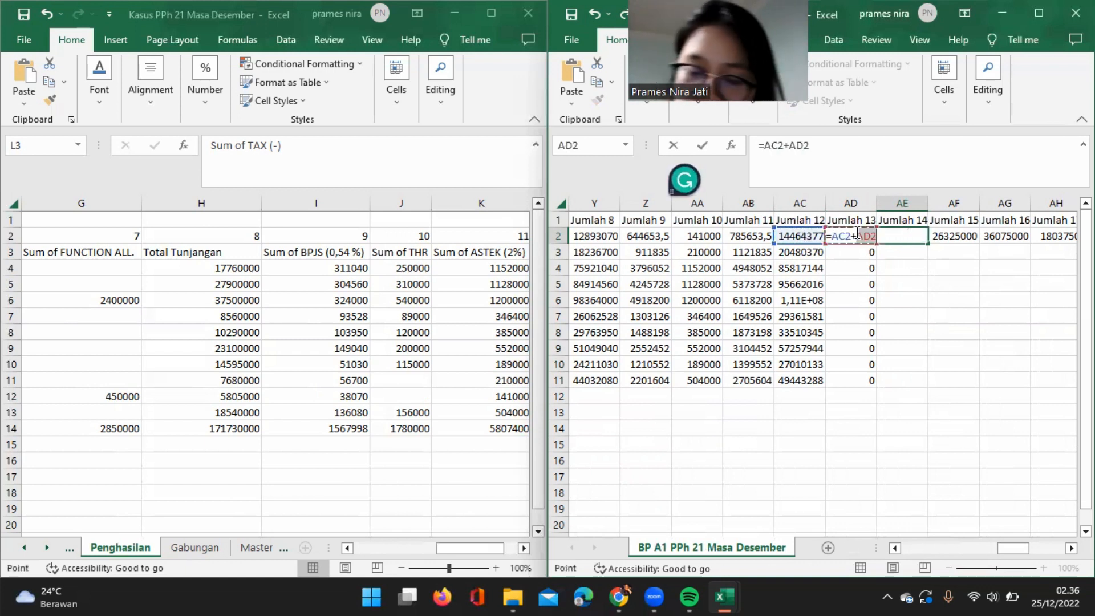
key("Return")
left_click(920, 235)
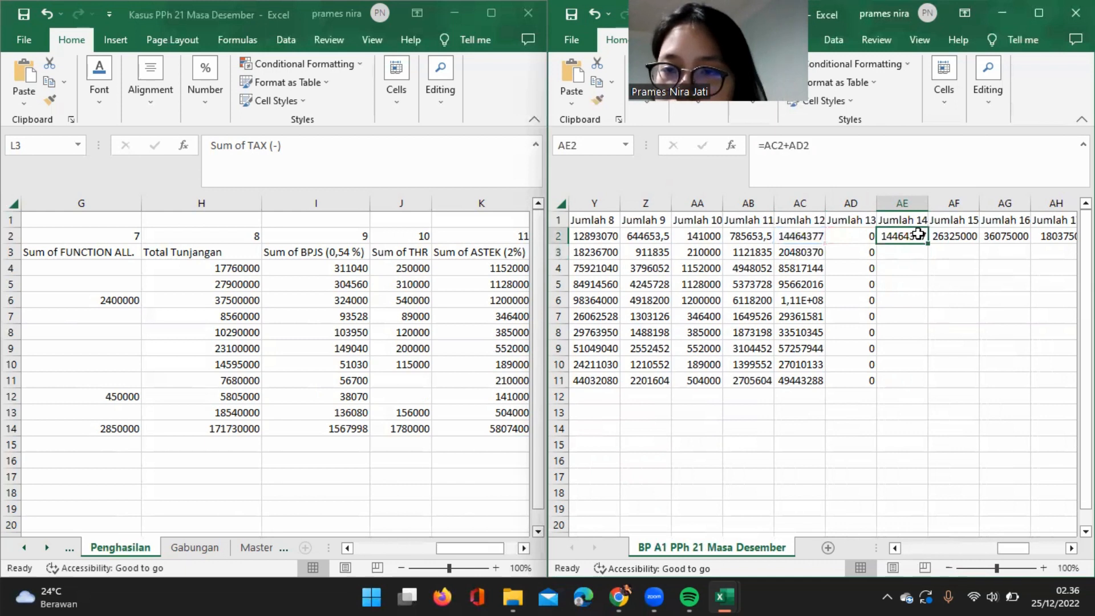
double_click(927, 244)
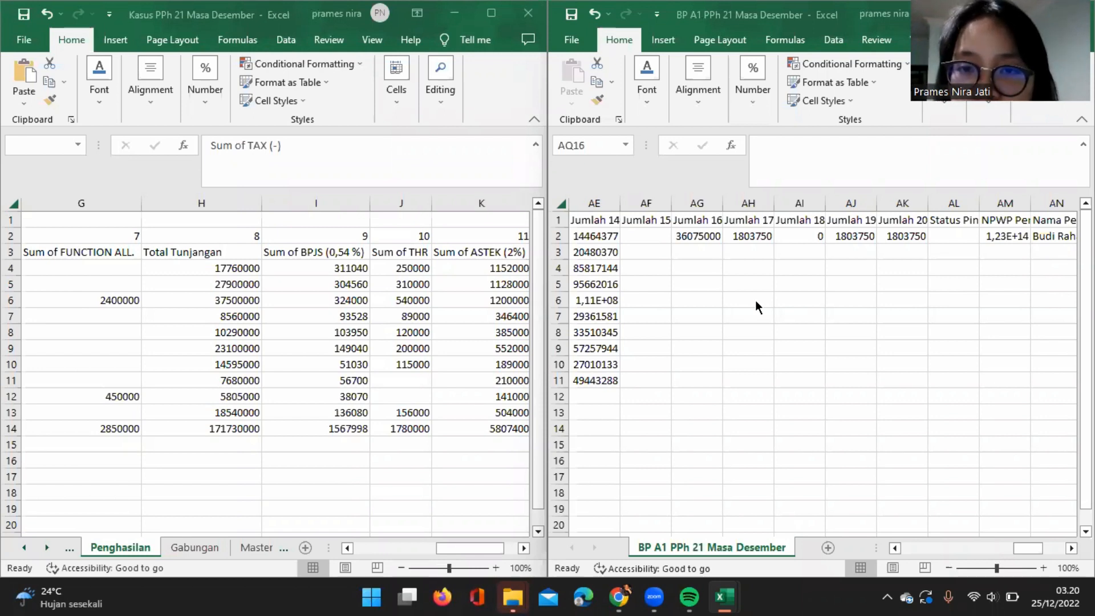
Combine PTKP status and number of dependents in AP2 with =L2&M2 and fill the formula down through row 11.
scroll(756, 304, "right", 5)
scroll(757, 303, "left", 3)
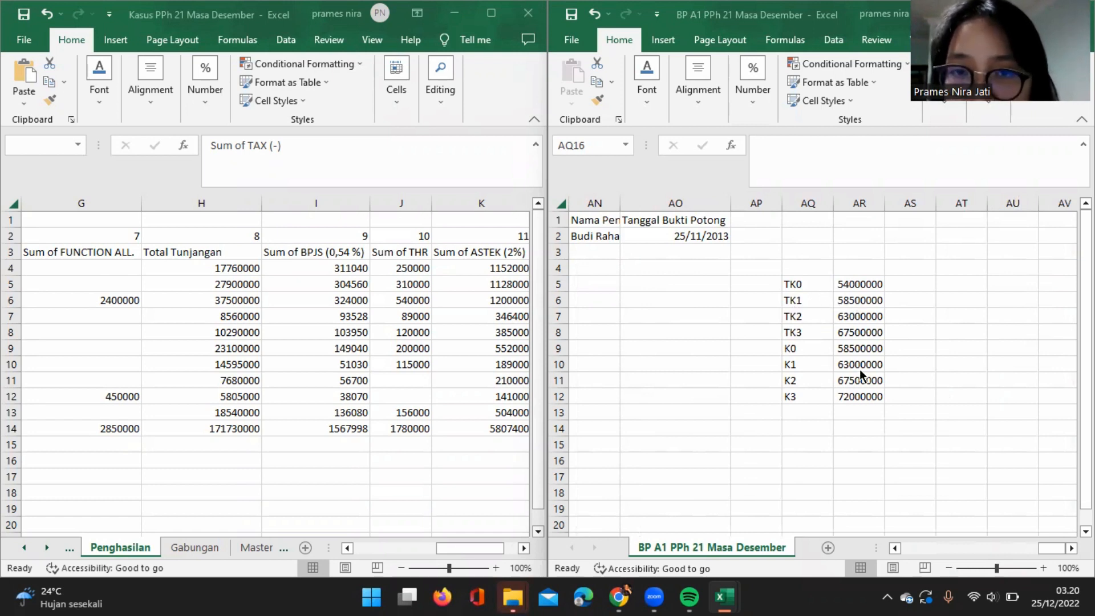
scroll(860, 374, "left", 5)
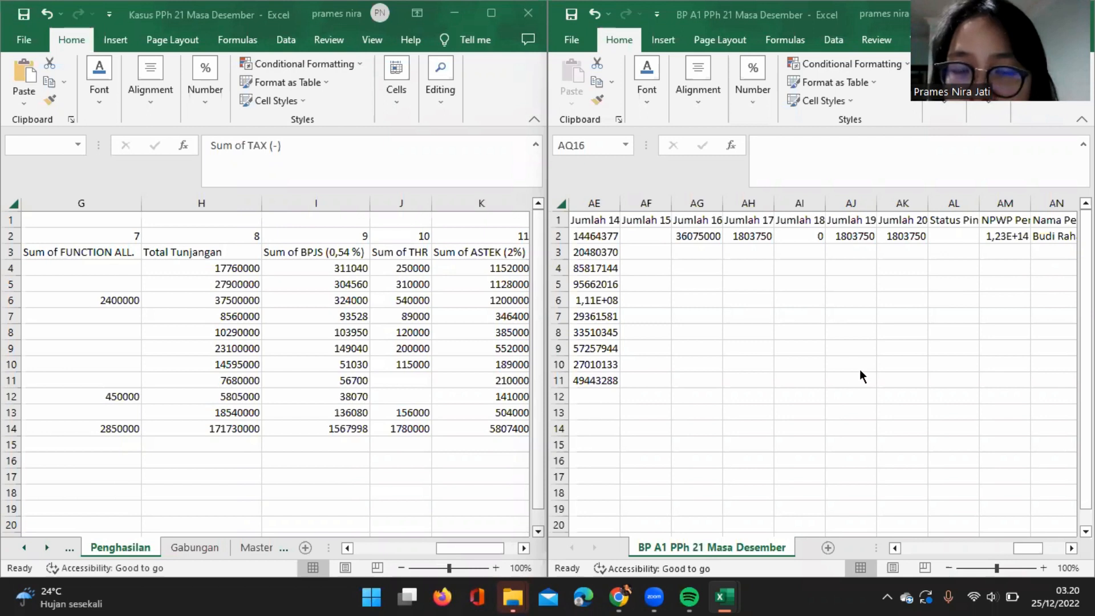
scroll(991, 398, "right", 3)
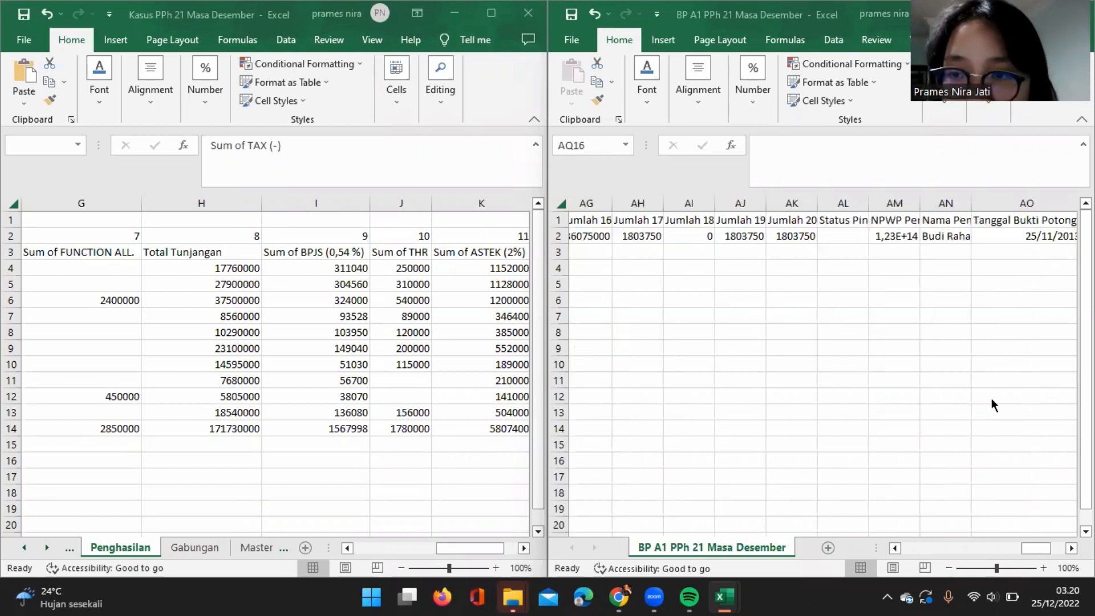
scroll(915, 392, "right", 3)
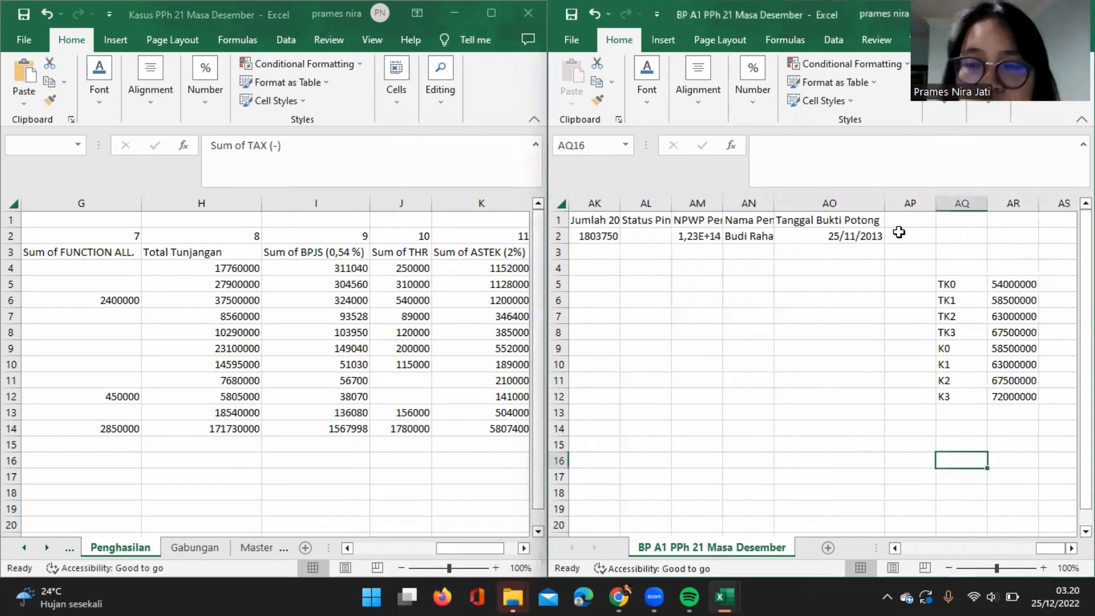
left_click(899, 232)
type("=")
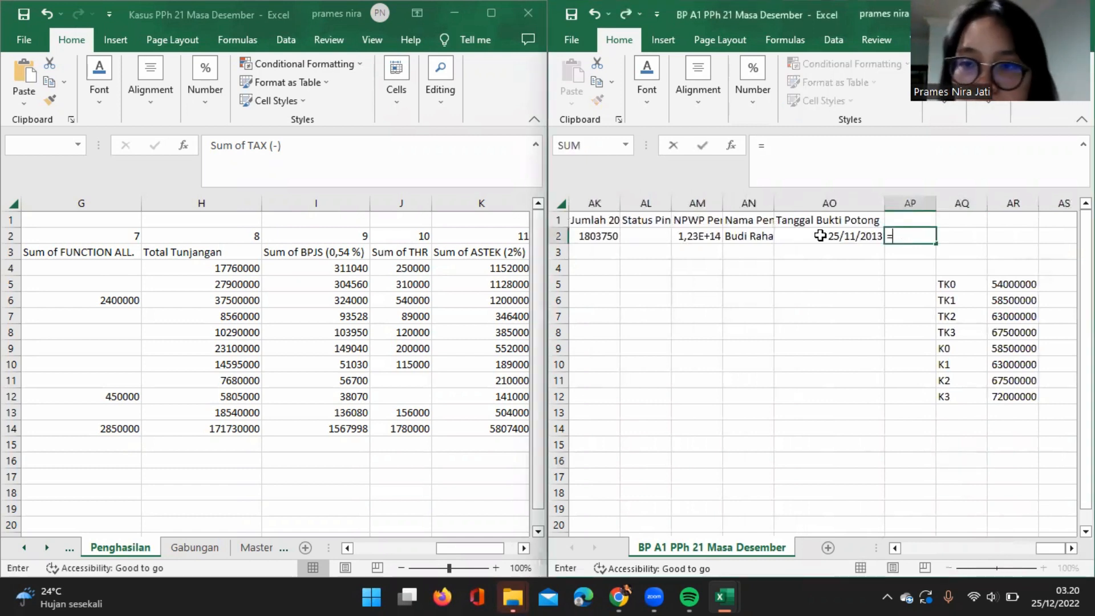
scroll(820, 236, "left", 10)
scroll(820, 236, "left", 12)
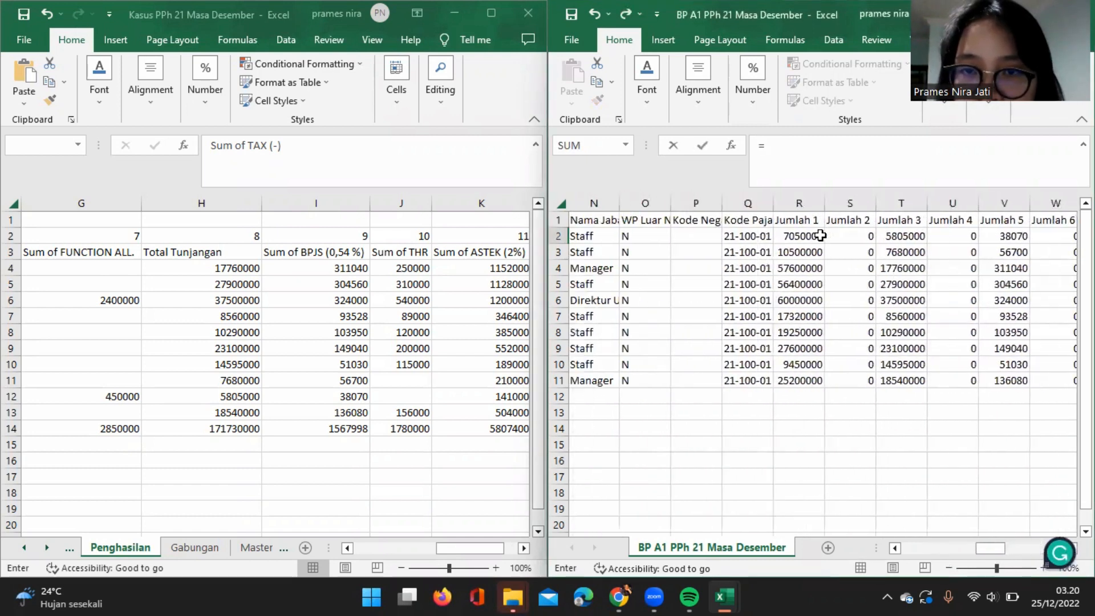
scroll(820, 235, "left", 3)
left_click(759, 234)
type("&")
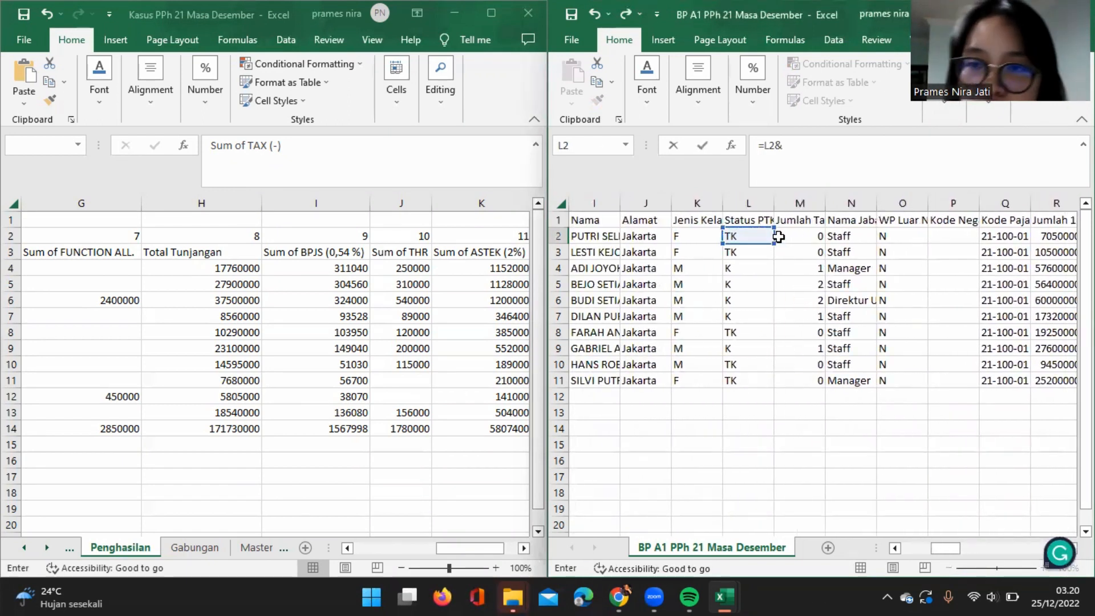
left_click(787, 236)
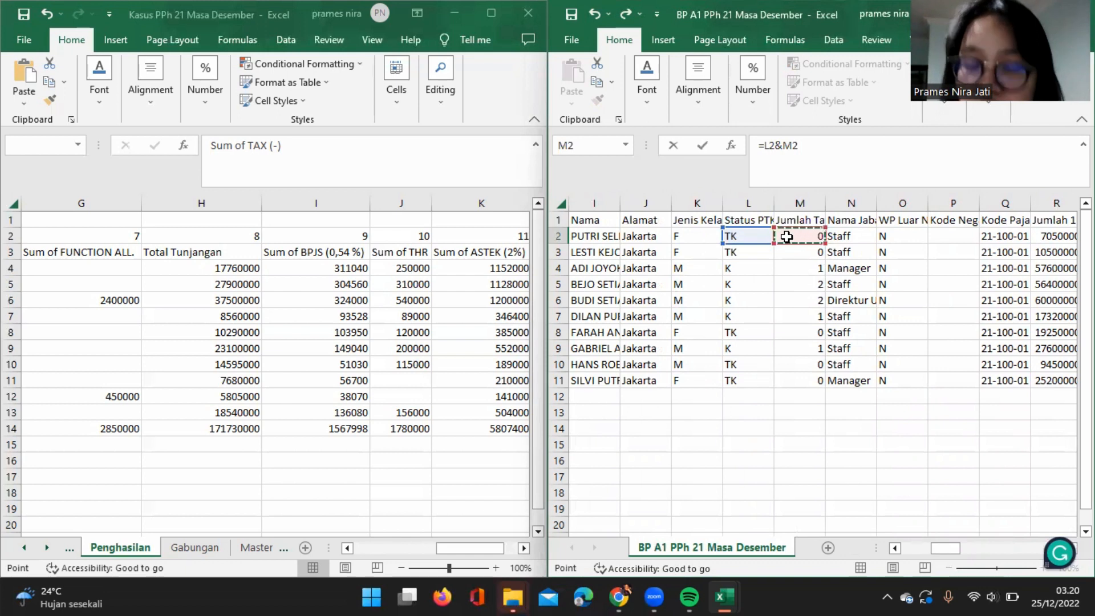
key("Return")
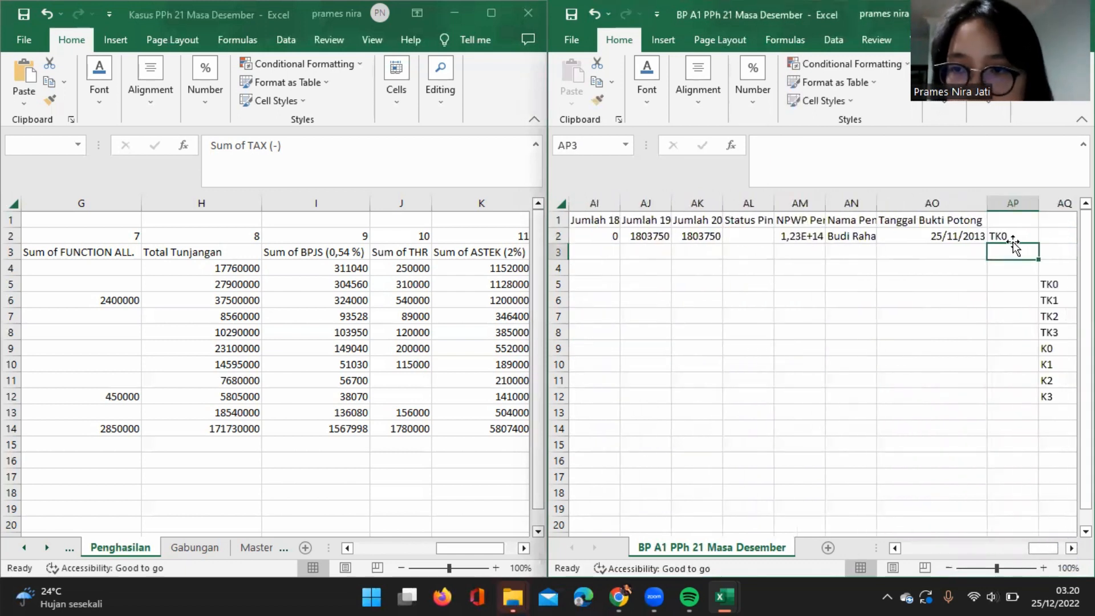
left_click(1012, 237)
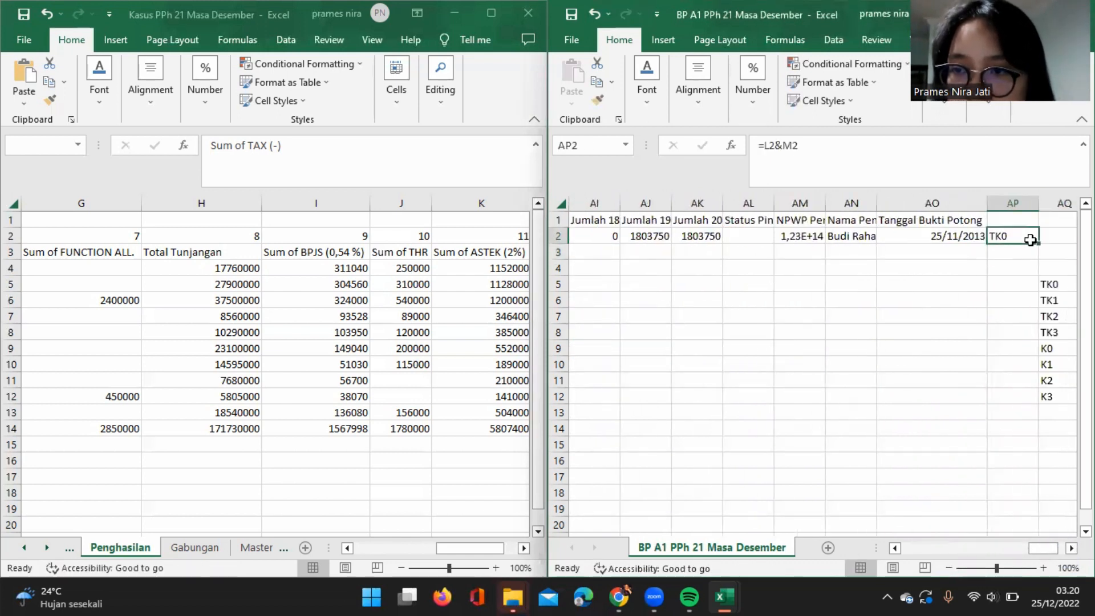
double_click(1037, 243)
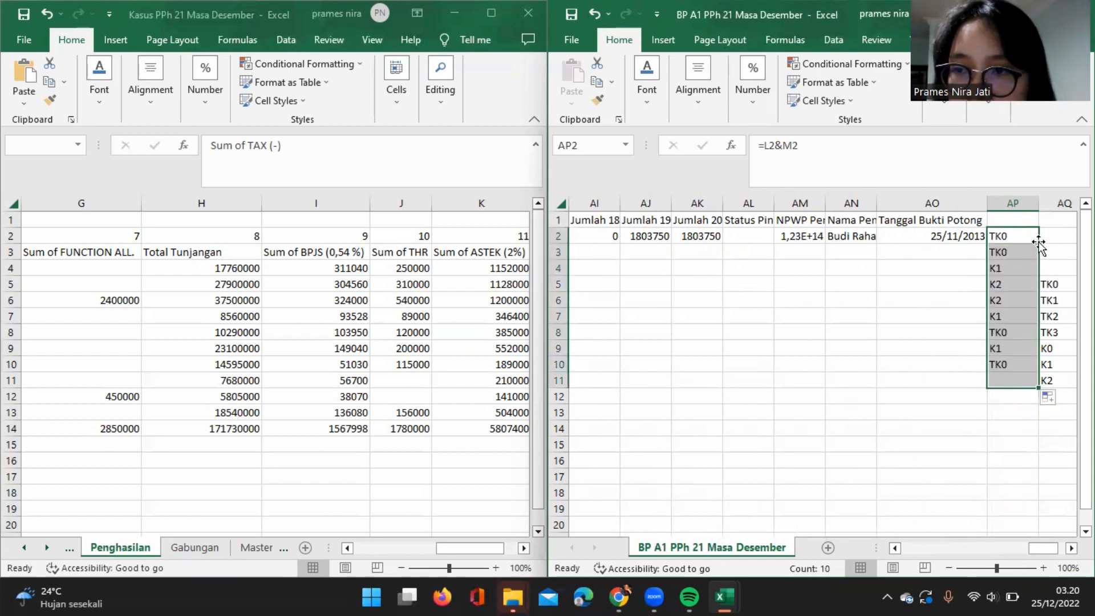
Start a VLOOKUP formula for Jumlah 15 in AF2 with AP2 as the lookup value.
scroll(860, 308, "left", 3)
scroll(861, 308, "left", 2)
left_click(658, 230)
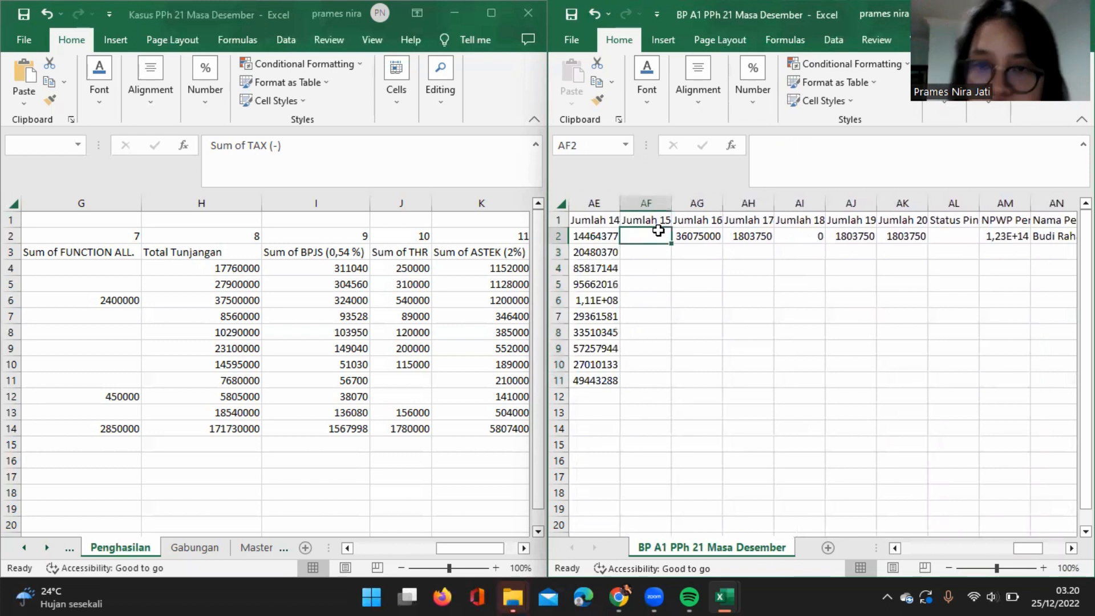
type("=vl")
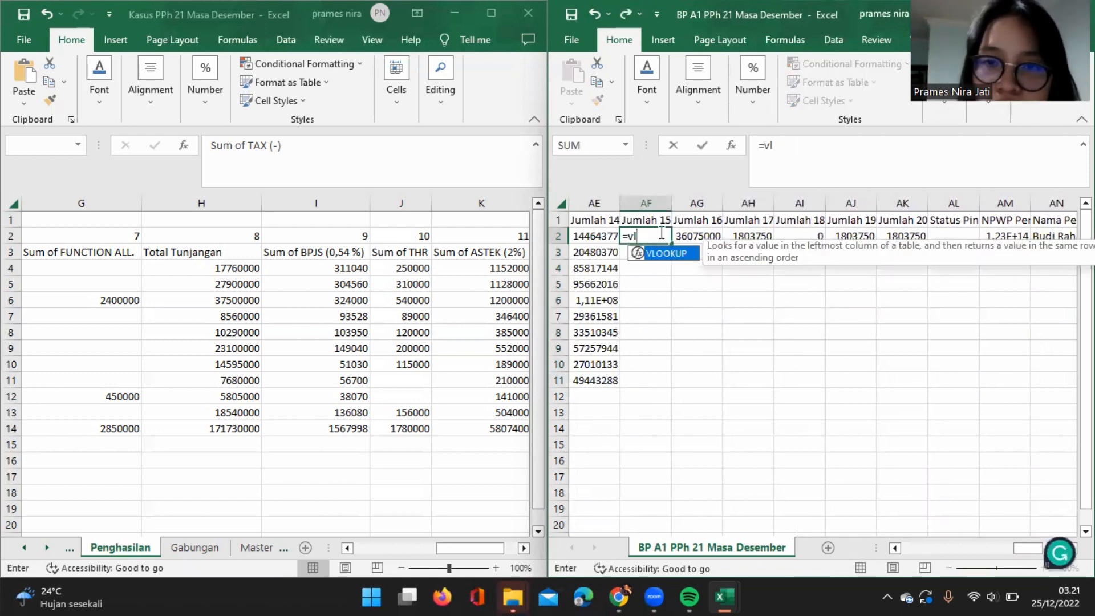
double_click(667, 253)
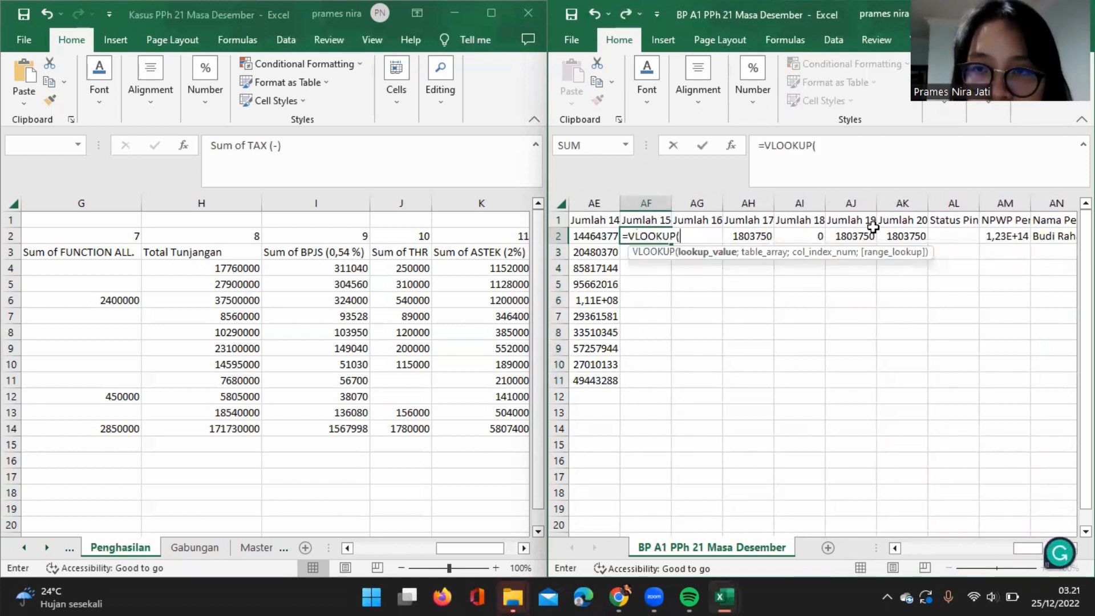
scroll(881, 349, "right", 2)
scroll(880, 352, "right", 1)
left_click(1003, 236)
scroll(764, 298, "left", 3)
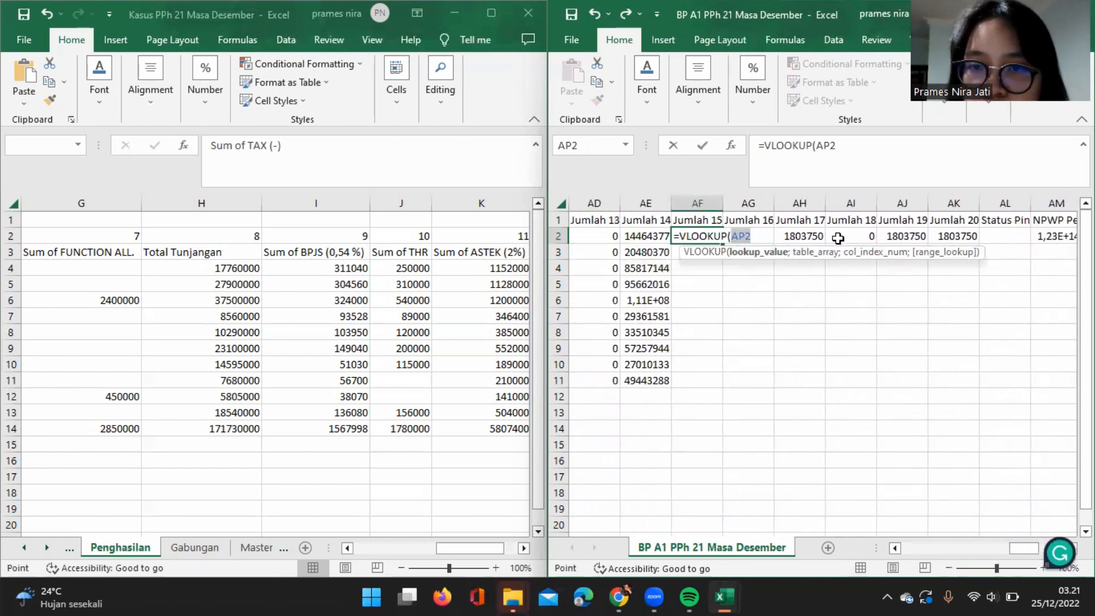
left_click(763, 233)
type(";")
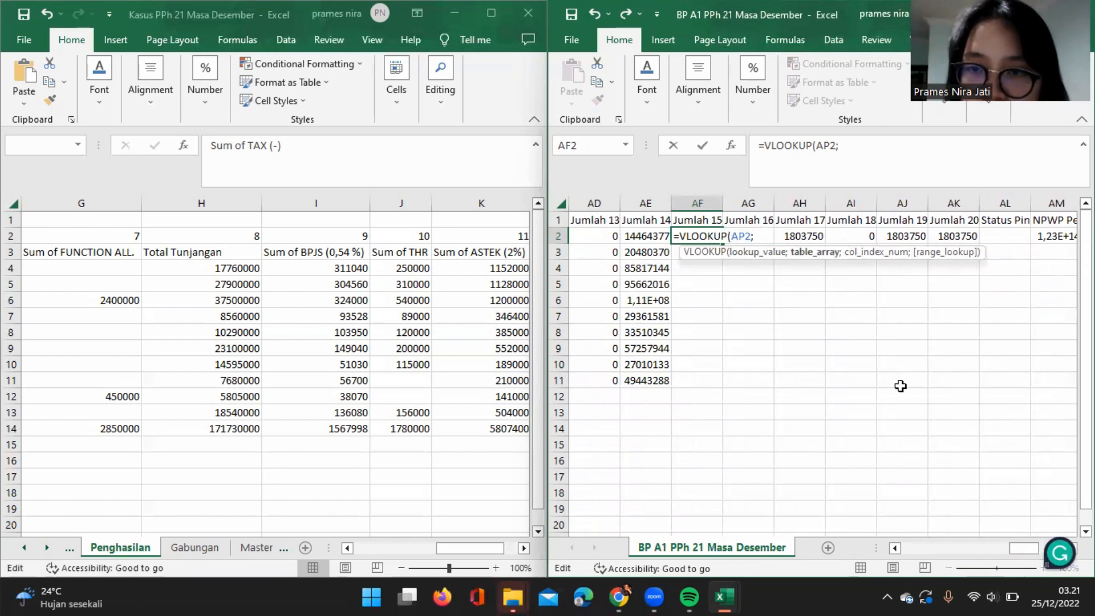
Use the PTKP table AQ5:AR12 as the lookup's table array and make it absolute as $AQ$5:$AR$12.
scroll(900, 386, "right", 3)
scroll(900, 386, "right", 1)
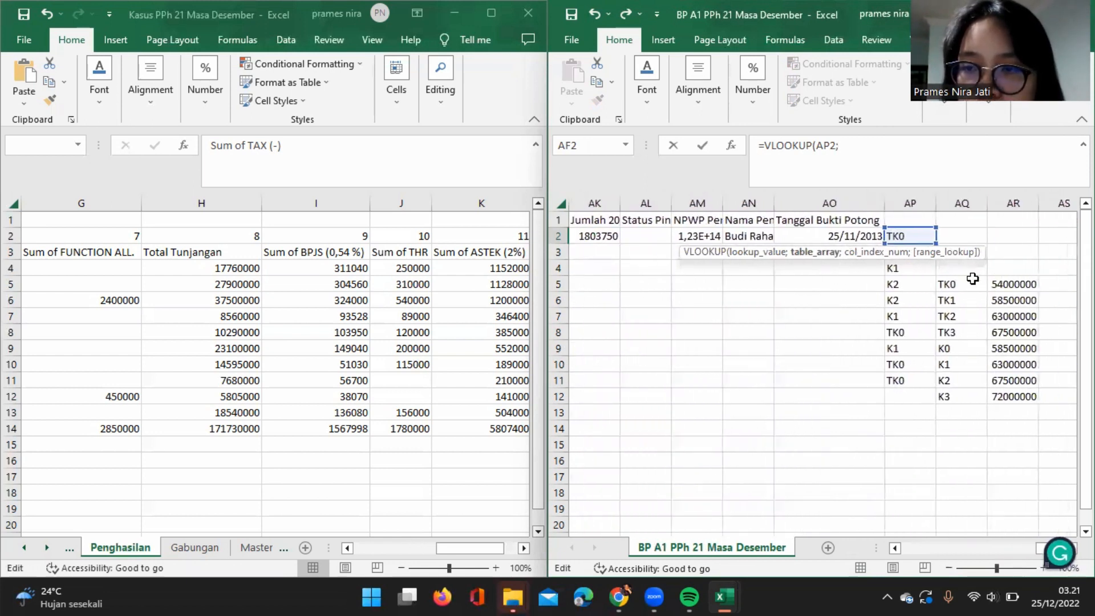
left_click(946, 284)
left_click_drag(947, 284, 1022, 401)
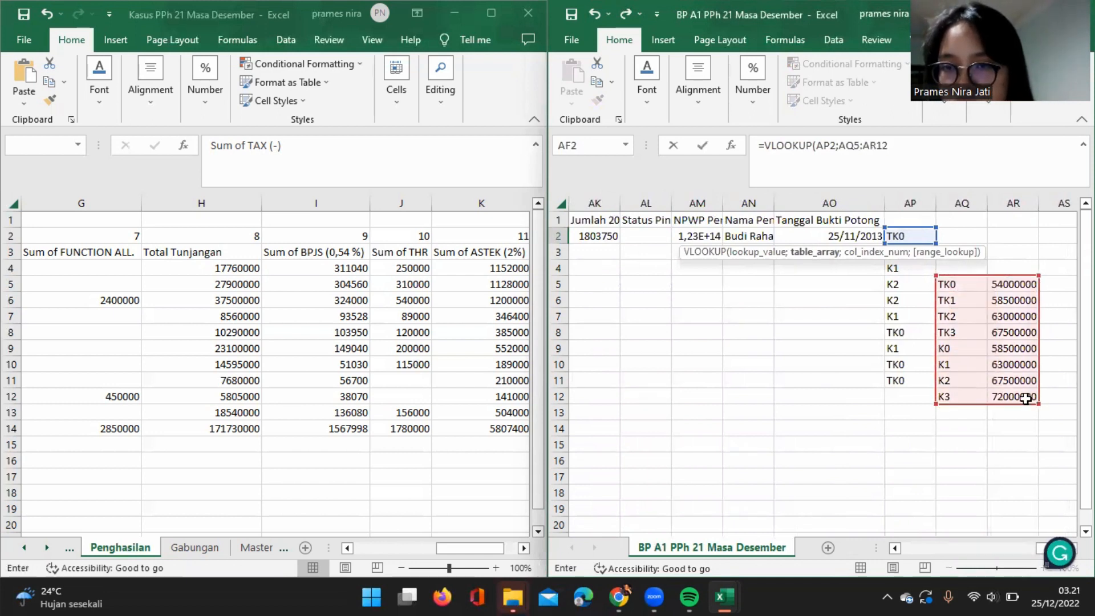
left_click(886, 149)
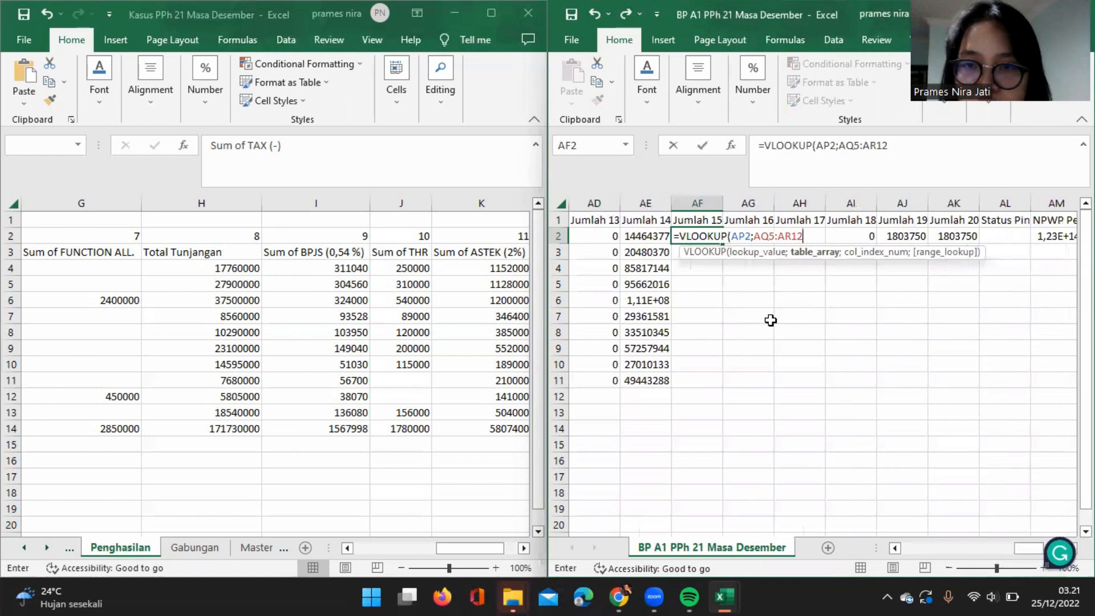
left_click_drag(886, 147, 837, 141)
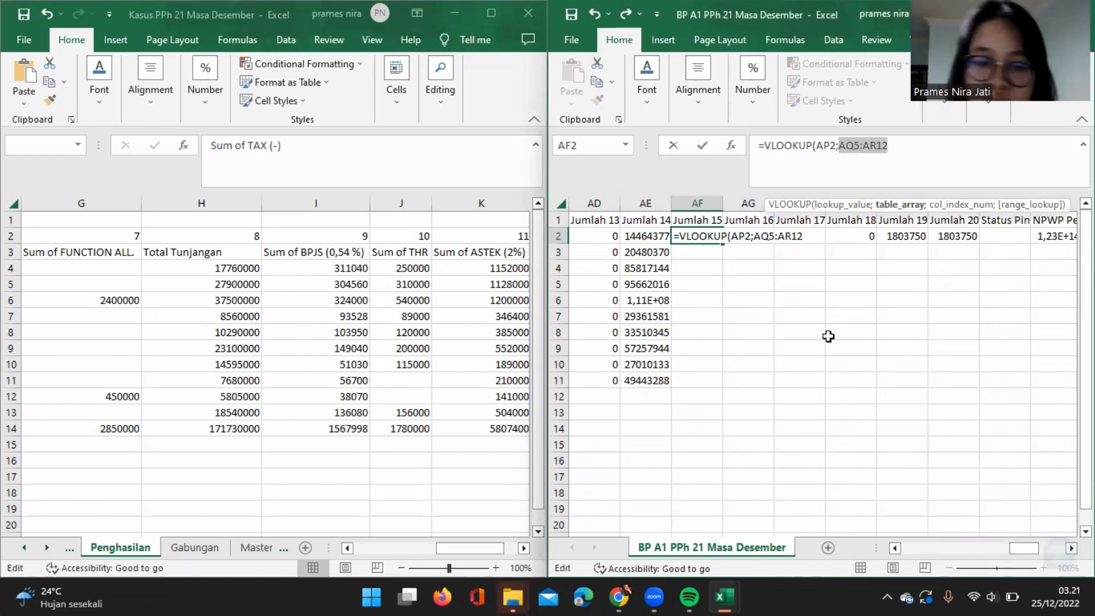
key("F4")
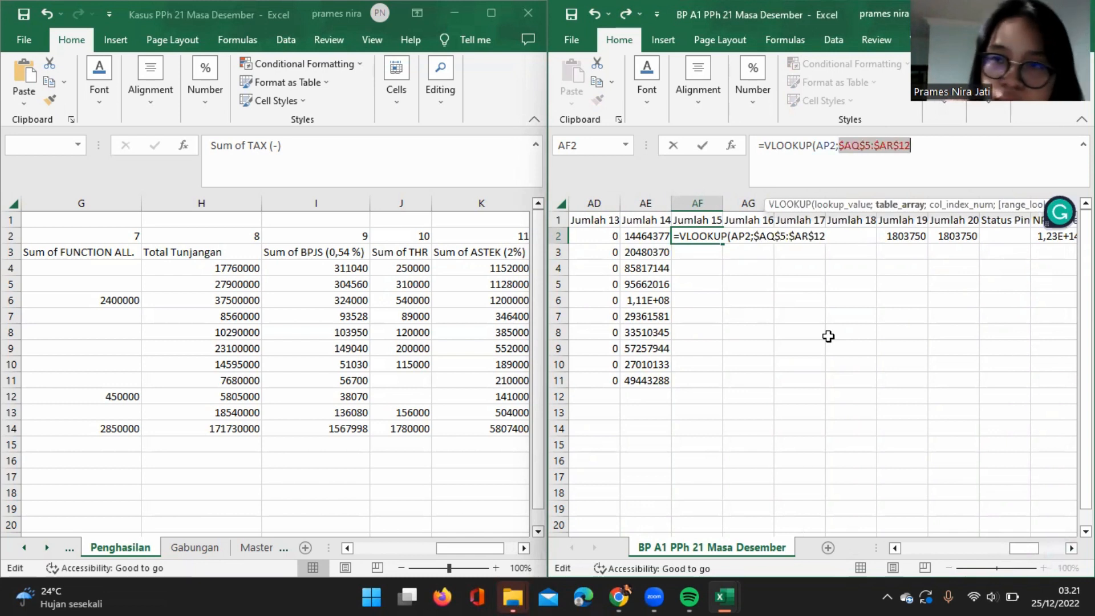
Complete the Jumlah 15 formula in AF2 as =VLOOKUP(AP2;$AQ$5:$AR$12;2;0), keeping the absolute table range.
type(";")
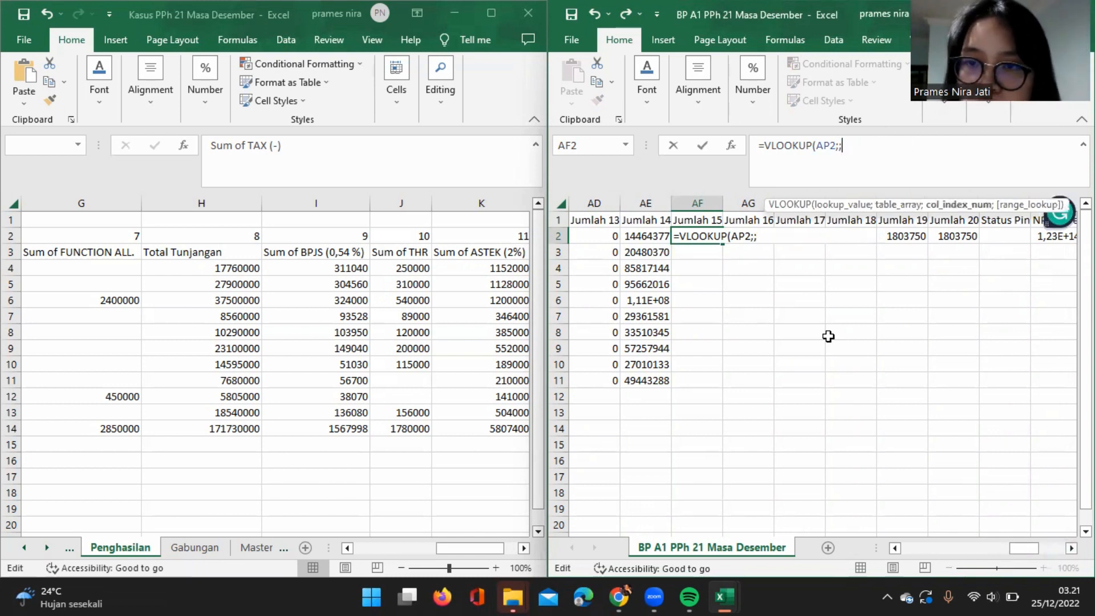
left_click(601, 23)
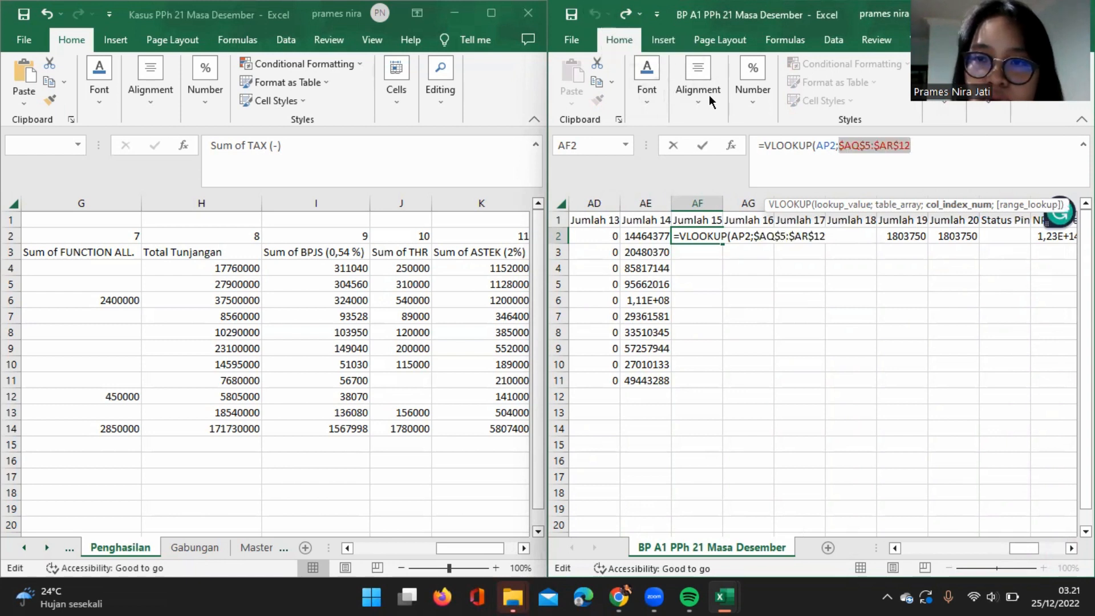
left_click(931, 140)
type(";")
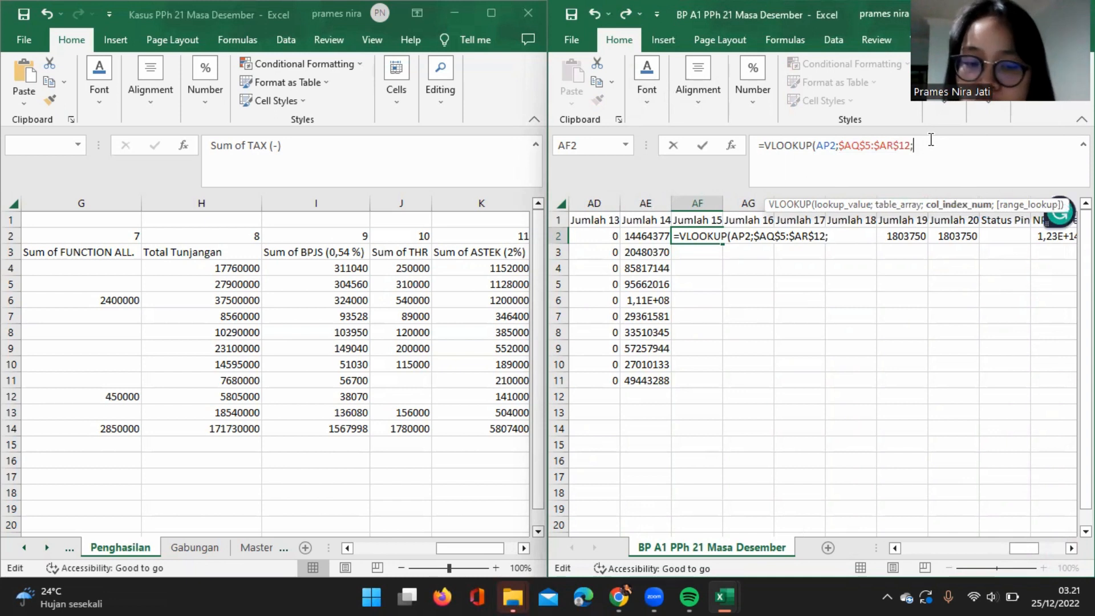
type("2")
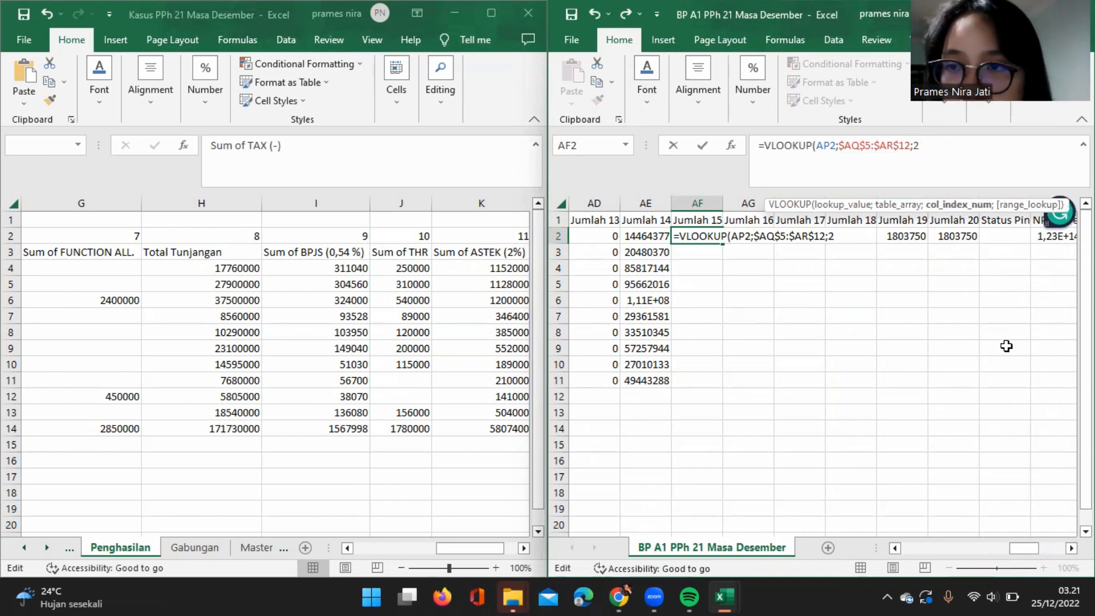
scroll(1008, 346, "right", 3)
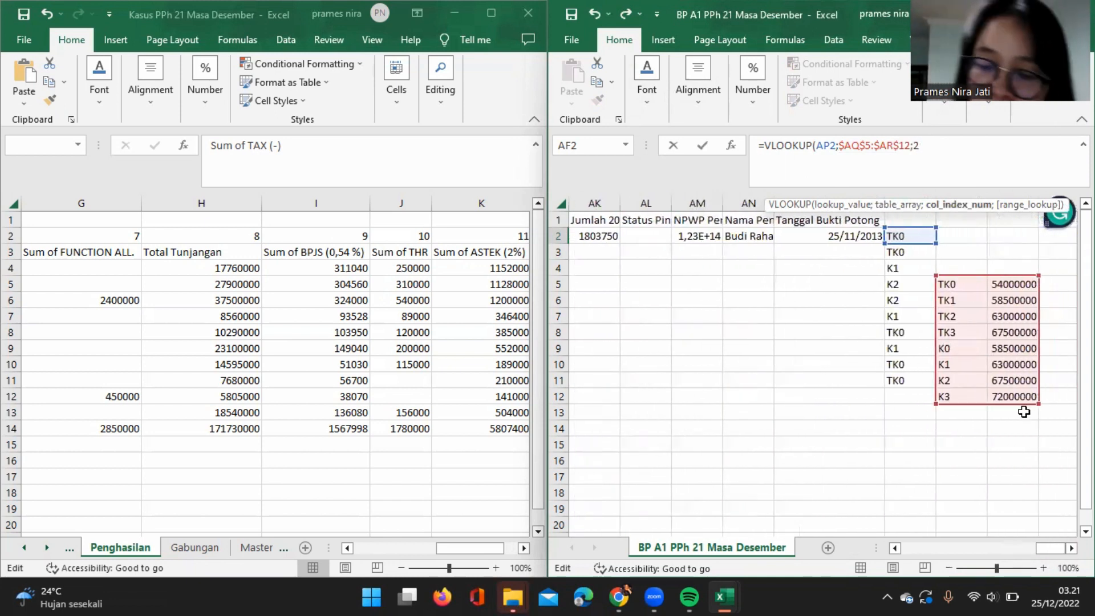
type(";0)")
key("Return")
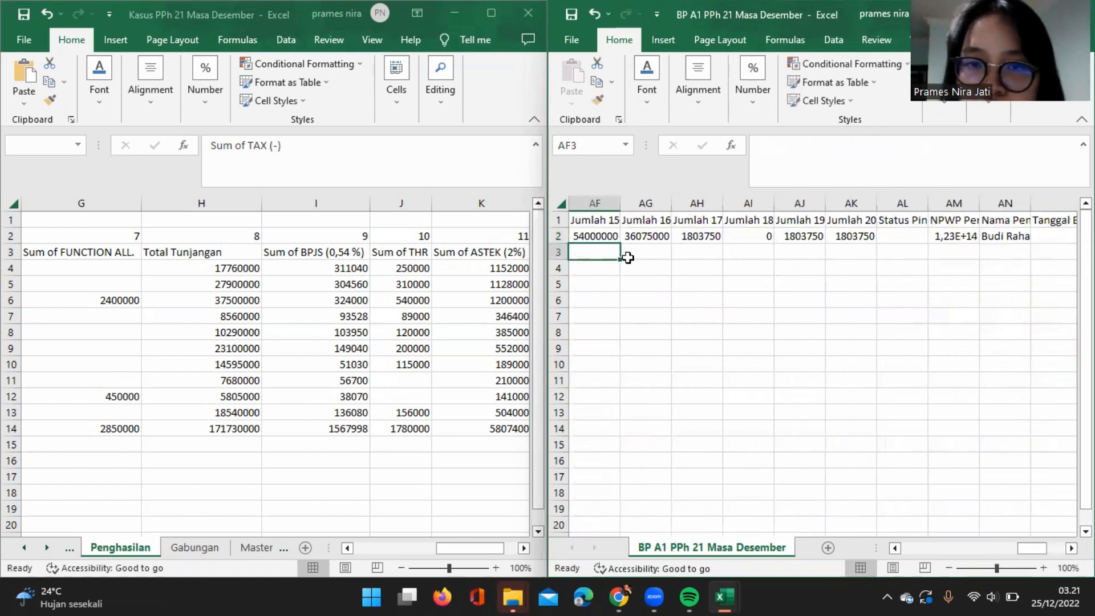
Fill the Jumlah 15 formula from AF2 down through row 11, clearing the surplus copy in AF12.
left_click(605, 236)
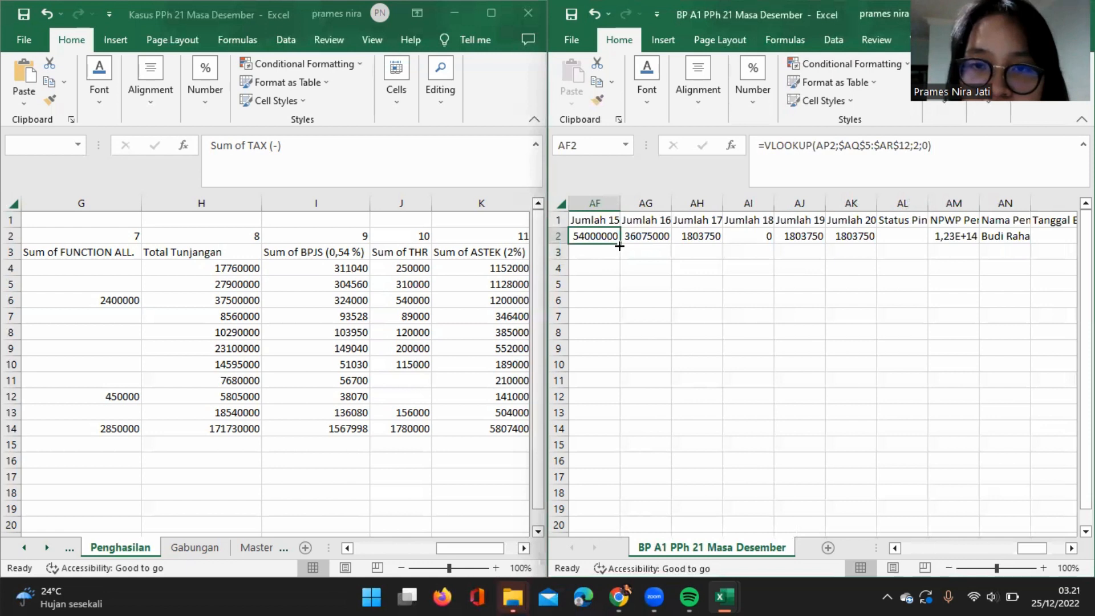
left_click_drag(619, 246, 619, 397)
scroll(641, 320, "left", 1)
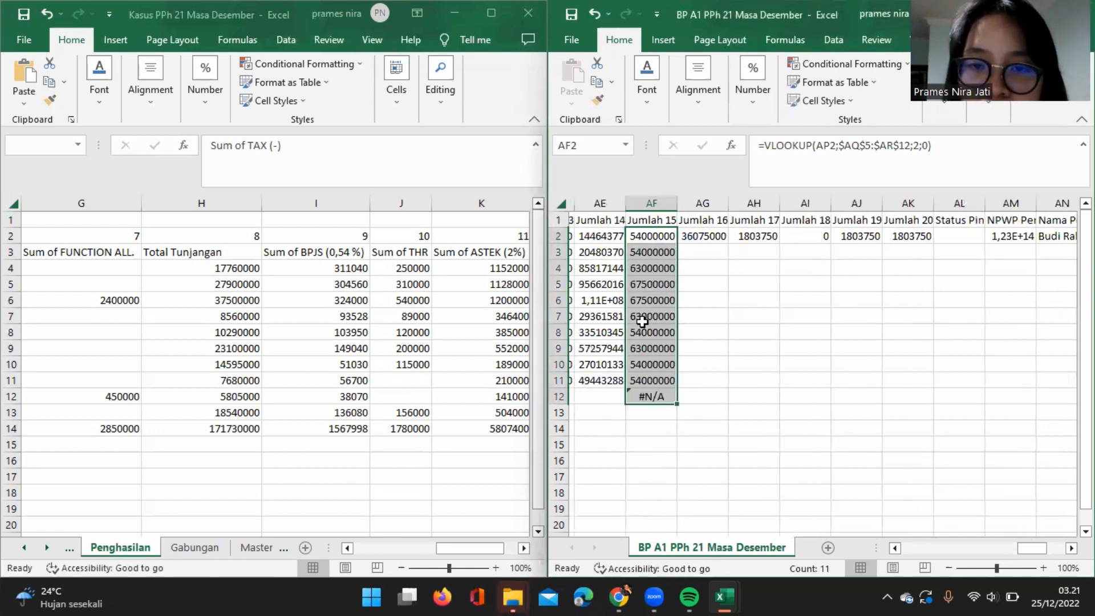
left_click(659, 397)
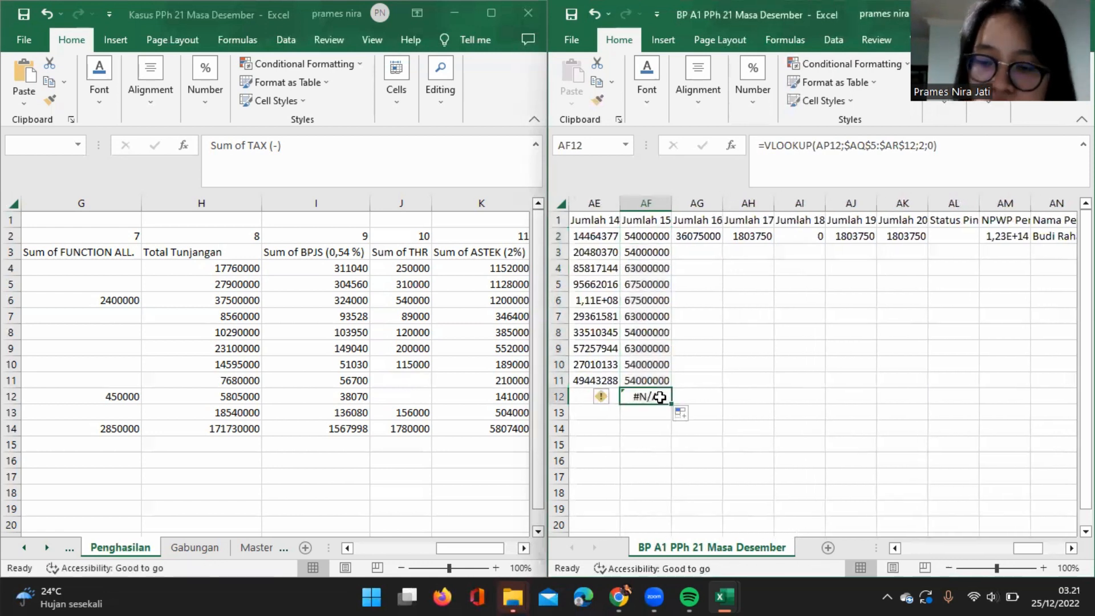
key("Delete")
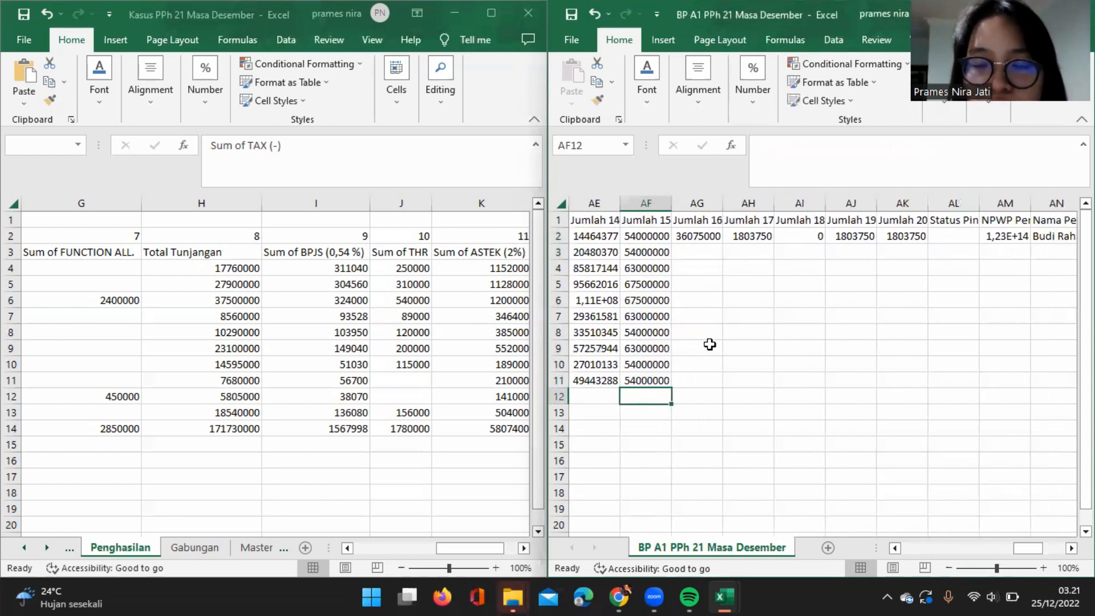
Replace the Jumlah 16 value in AG2 with an IF formula whose logical test is AE2-AF2<0.
left_click(713, 238)
key("BackSpace")
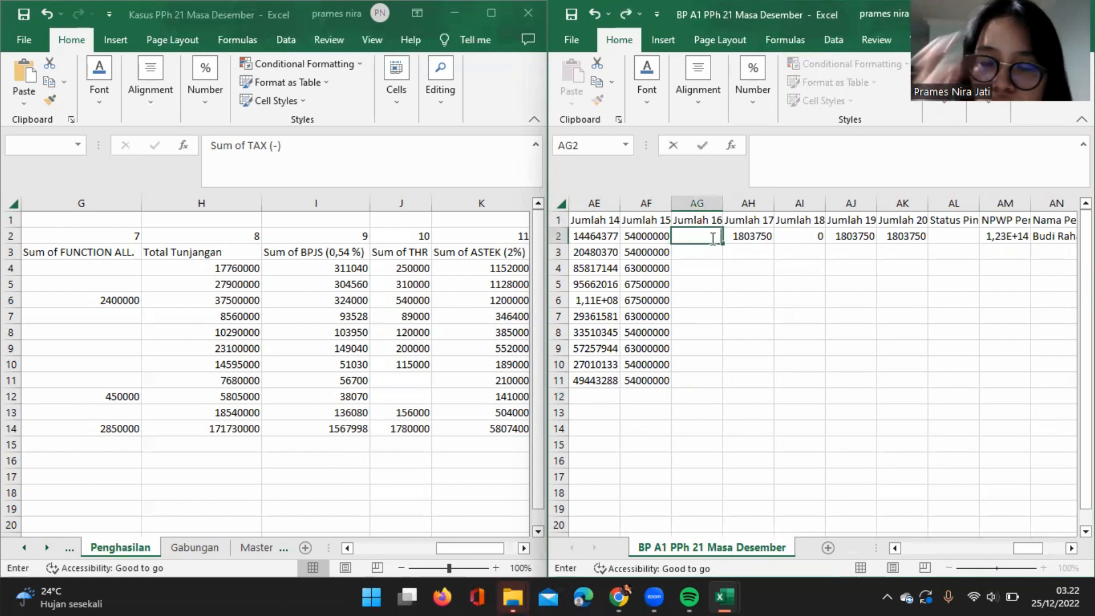
type("=IF")
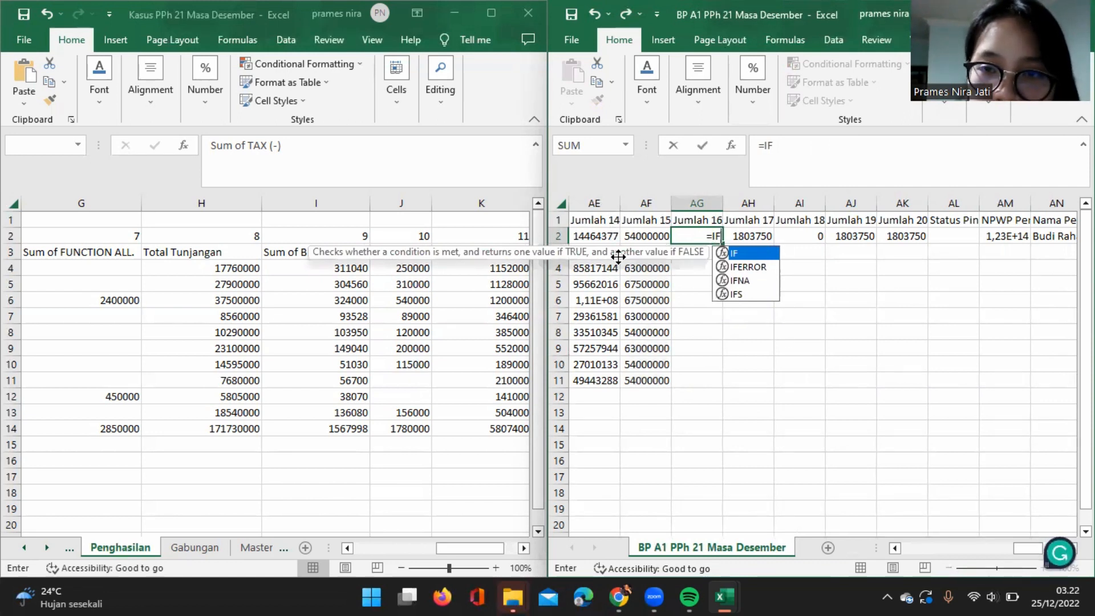
type("(")
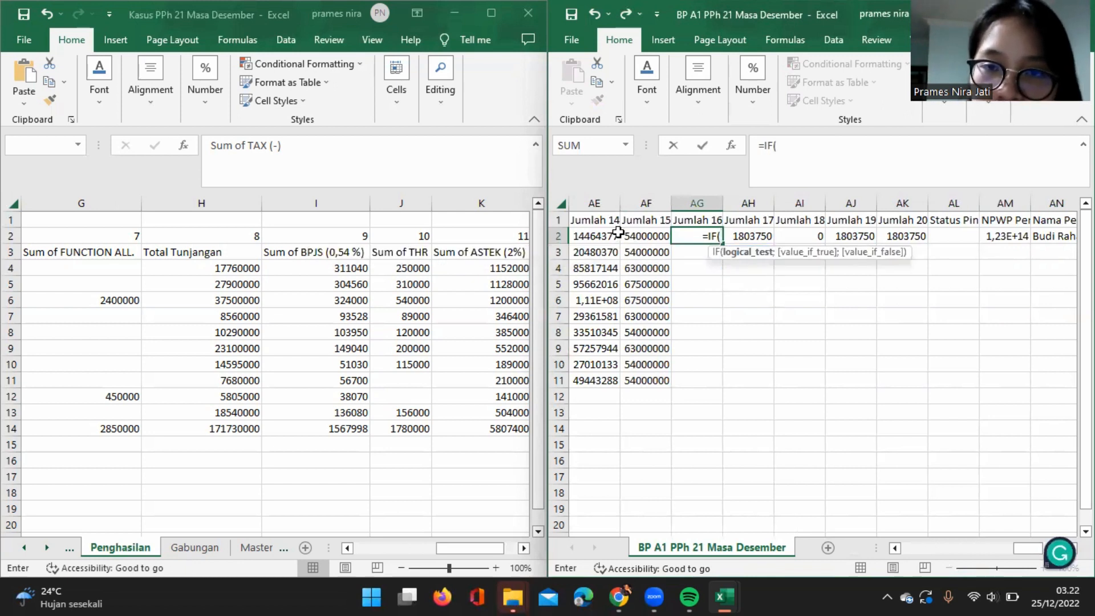
left_click(598, 235)
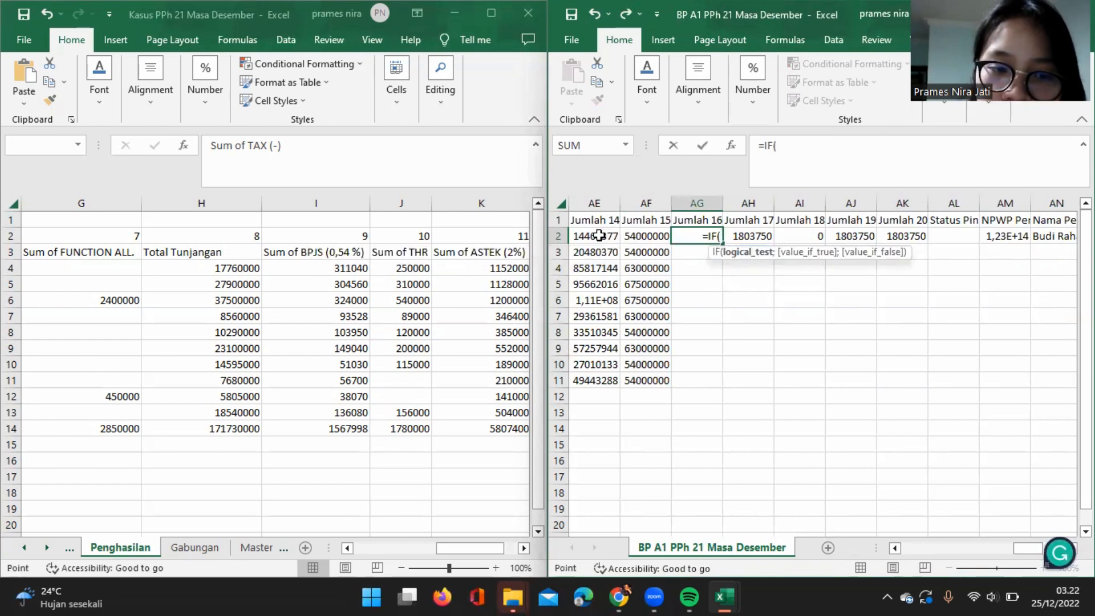
type("-")
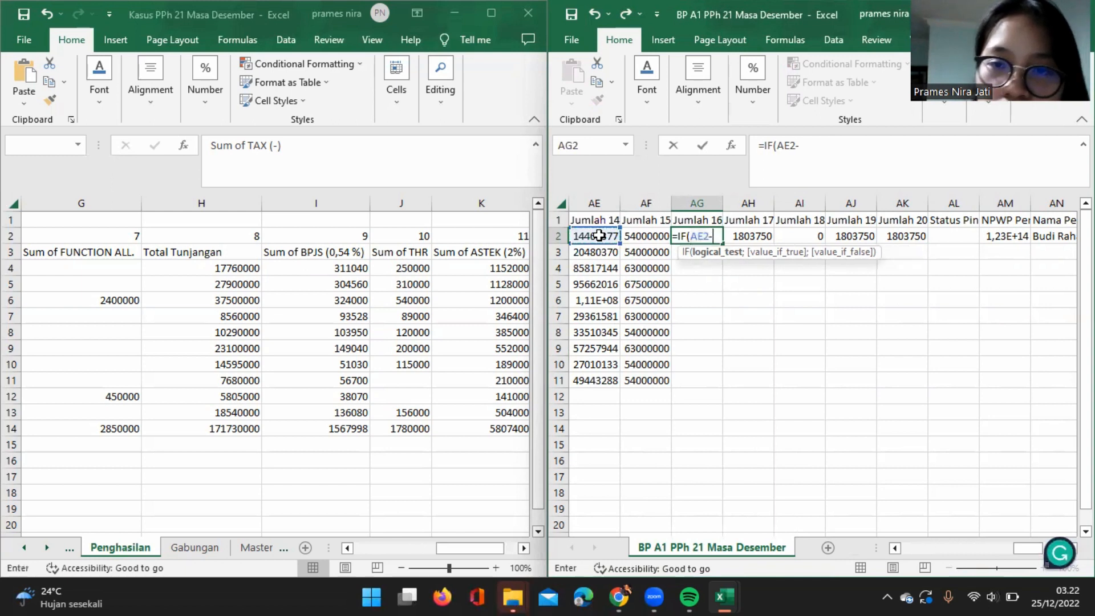
left_click(654, 231)
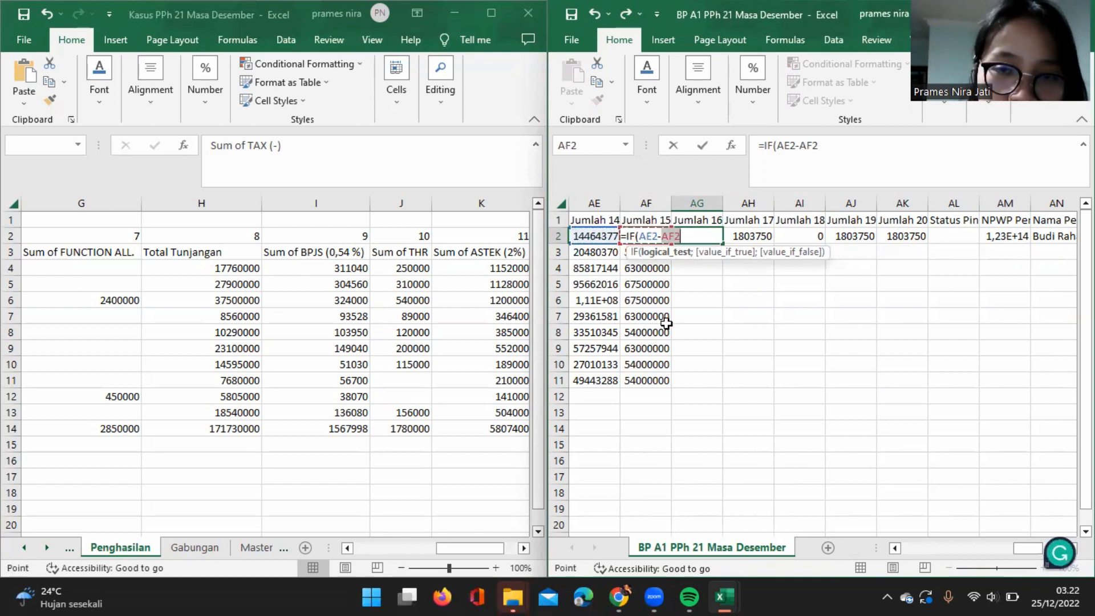
left_click(836, 146)
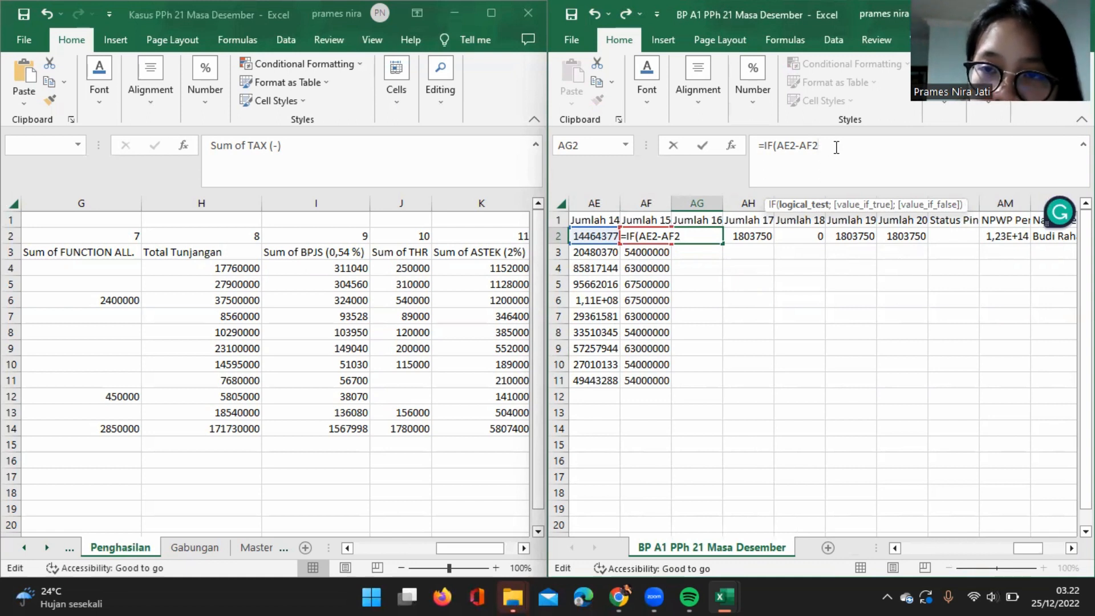
type("<")
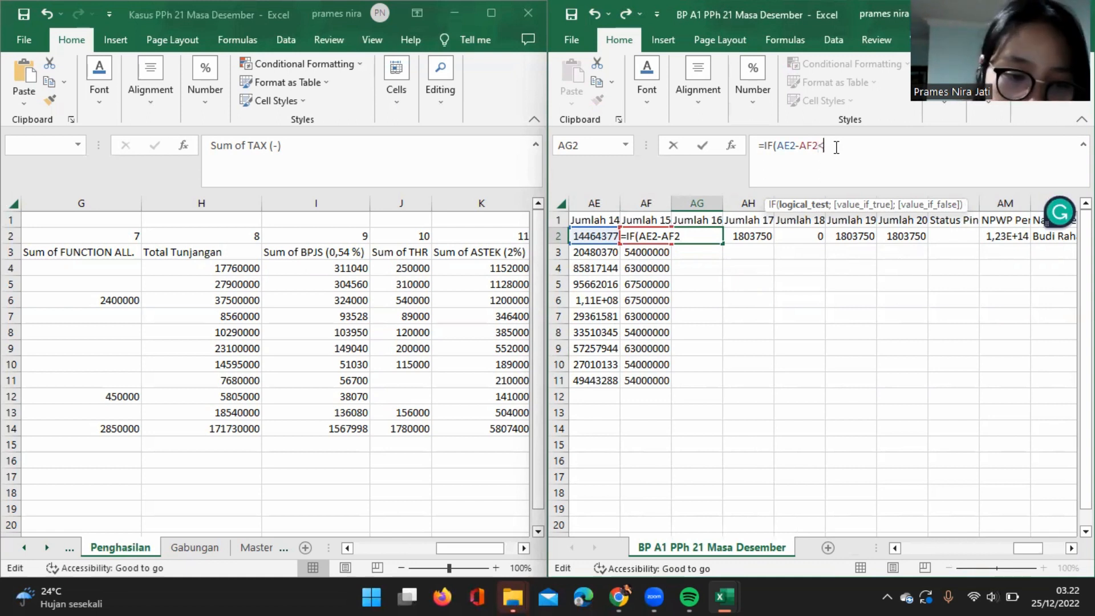
type("0")
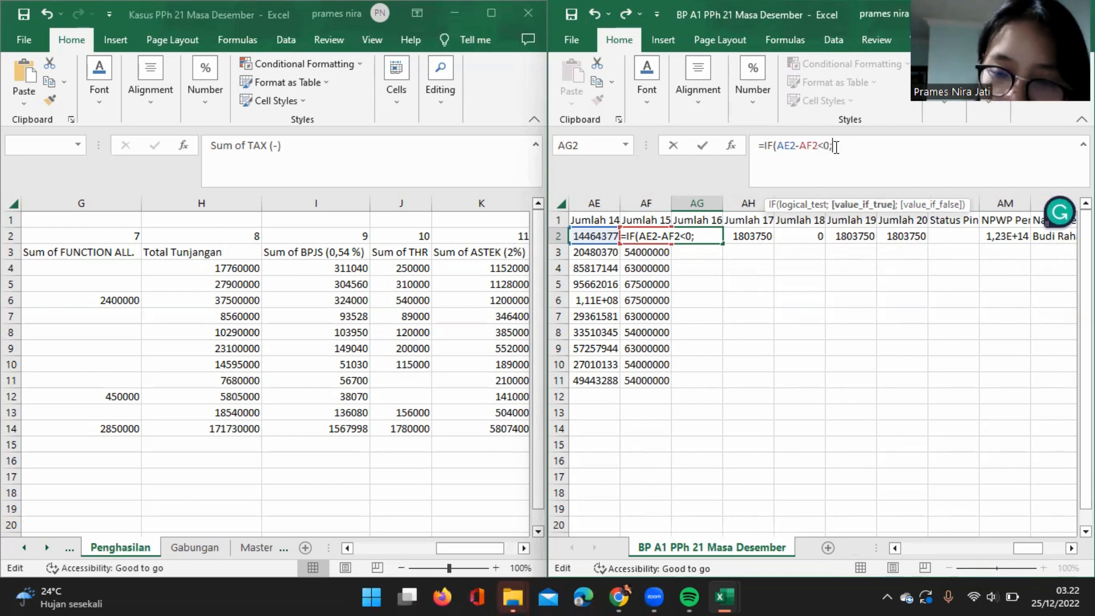
type(";)")
Make the AG2 formula return 0 when the test is true and begin its false result with ROUNDDOWN.
key("BackSpace")
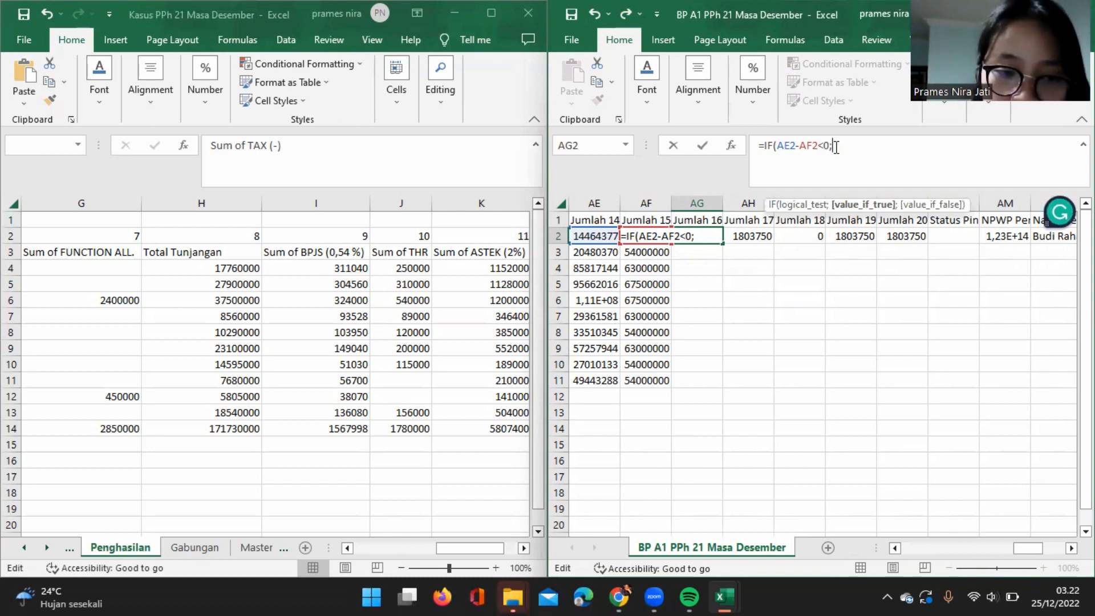
type("0")
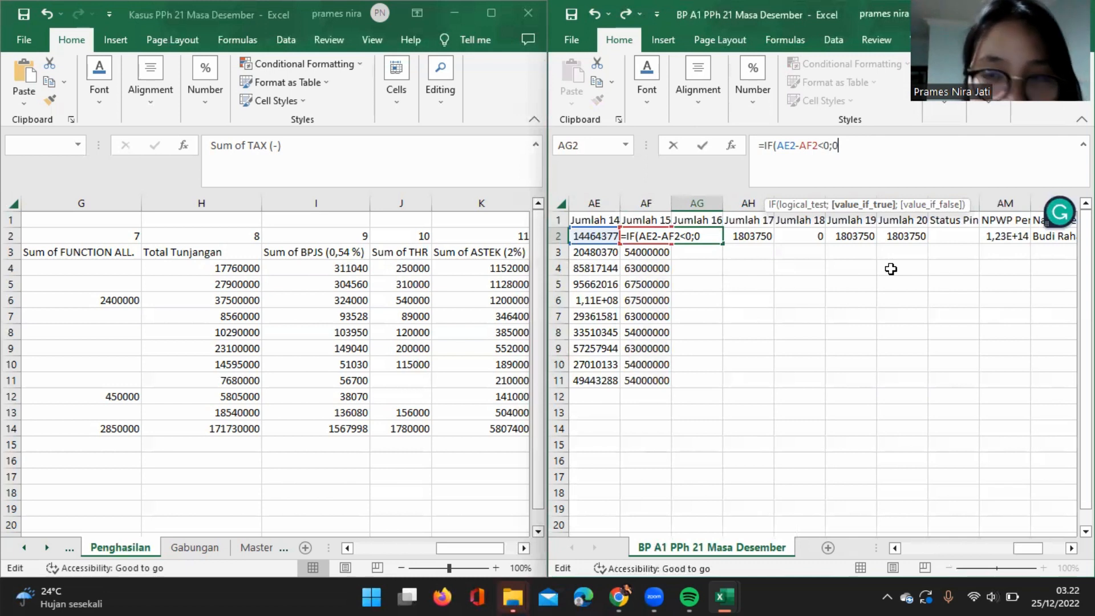
type(";")
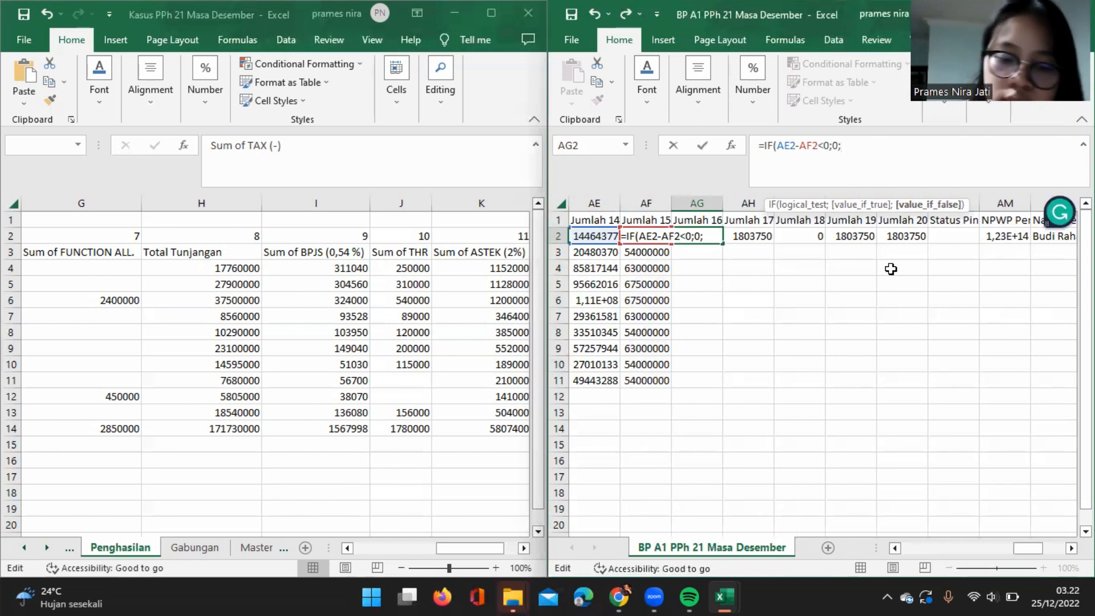
type("ro")
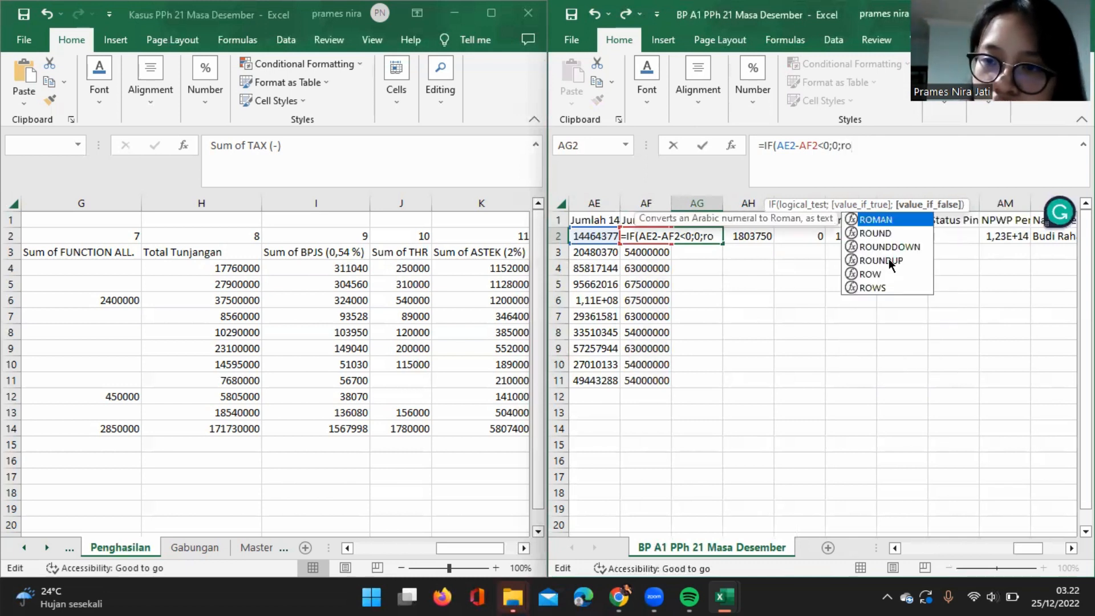
double_click(885, 246)
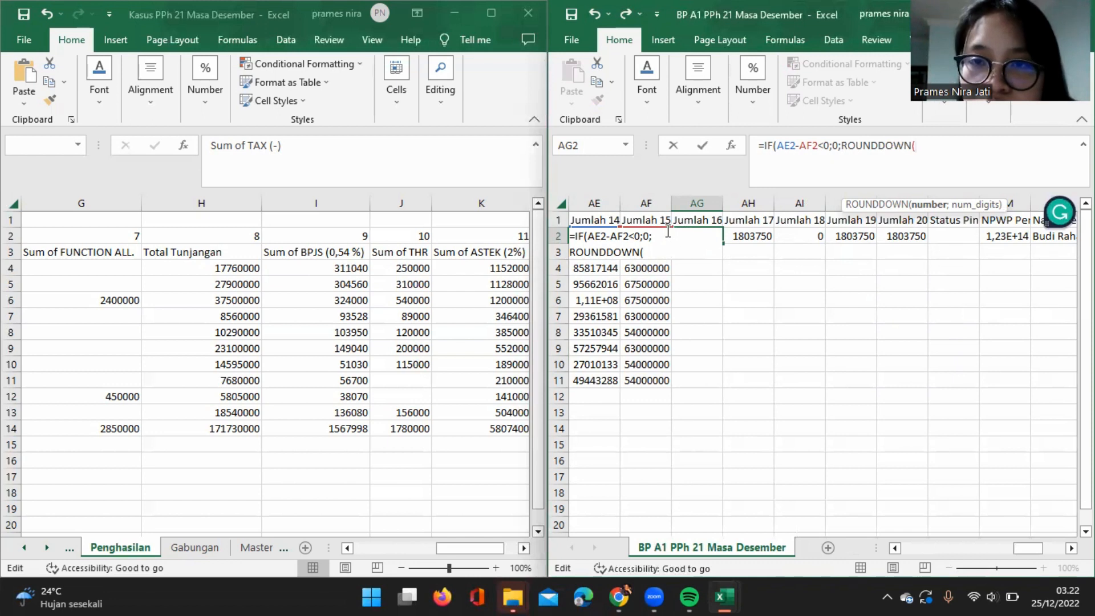
Complete the Jumlah 16 formula in AG2 as =IF(AE2-AF2<0;0;ROUNDDOWN(AE2-AF2;-3)).
type("AE")
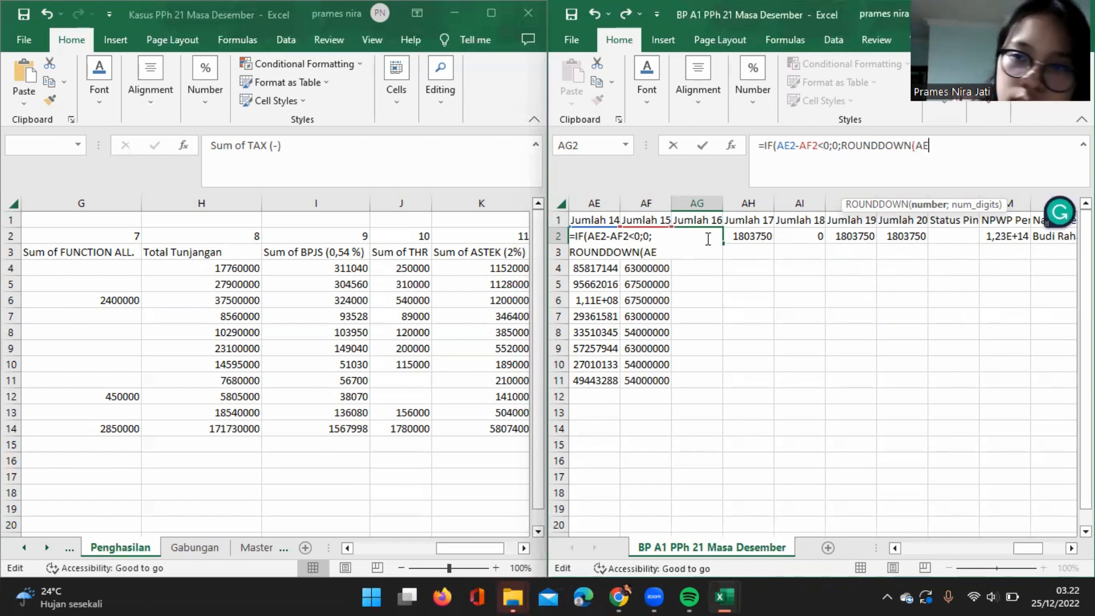
type("2")
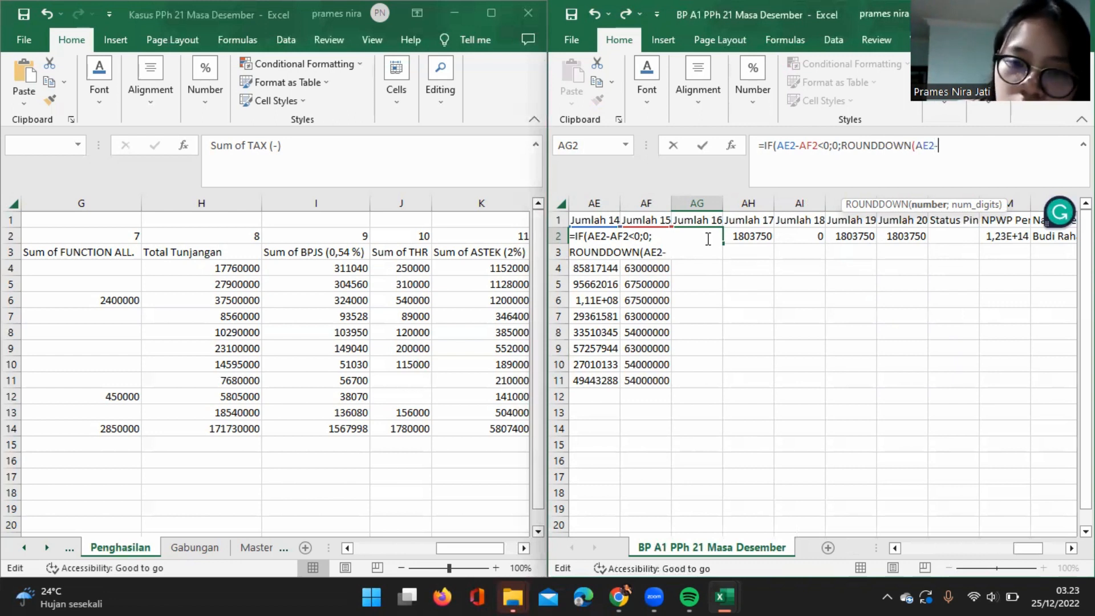
type("-AF")
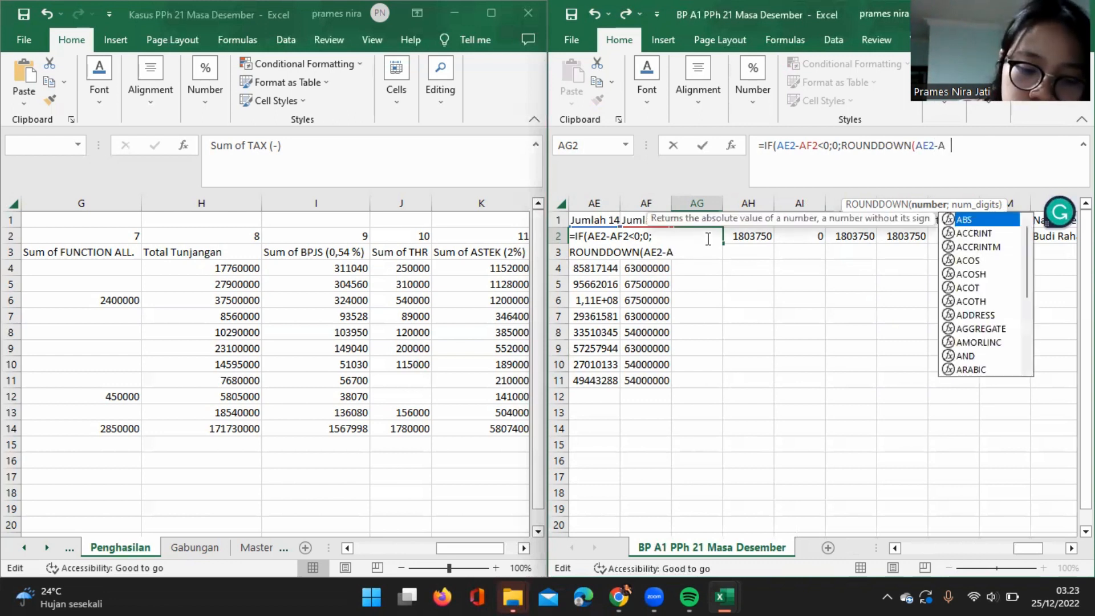
type("2")
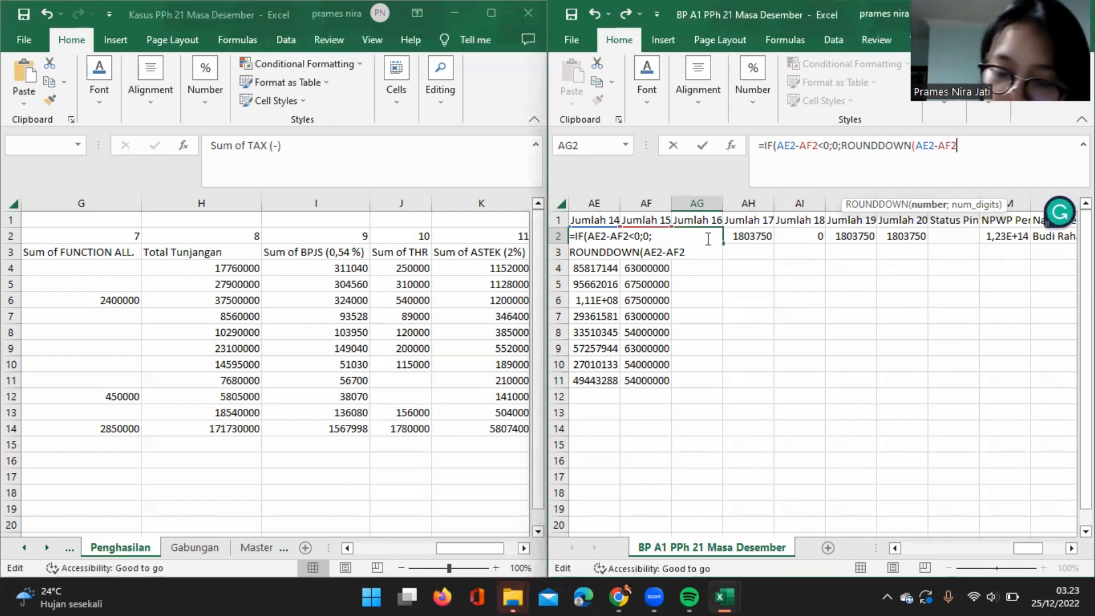
type(";-3))")
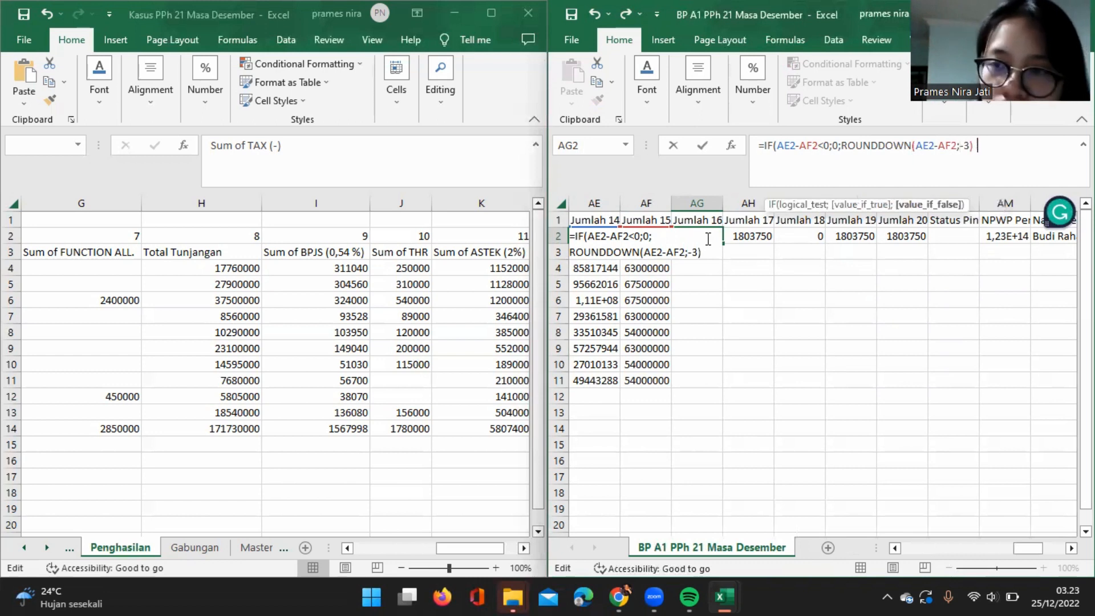
key("Return")
Fill the Jumlah 16 formula from AG2 down through row 11, clearing the surplus copy in AG12.
left_click(720, 236)
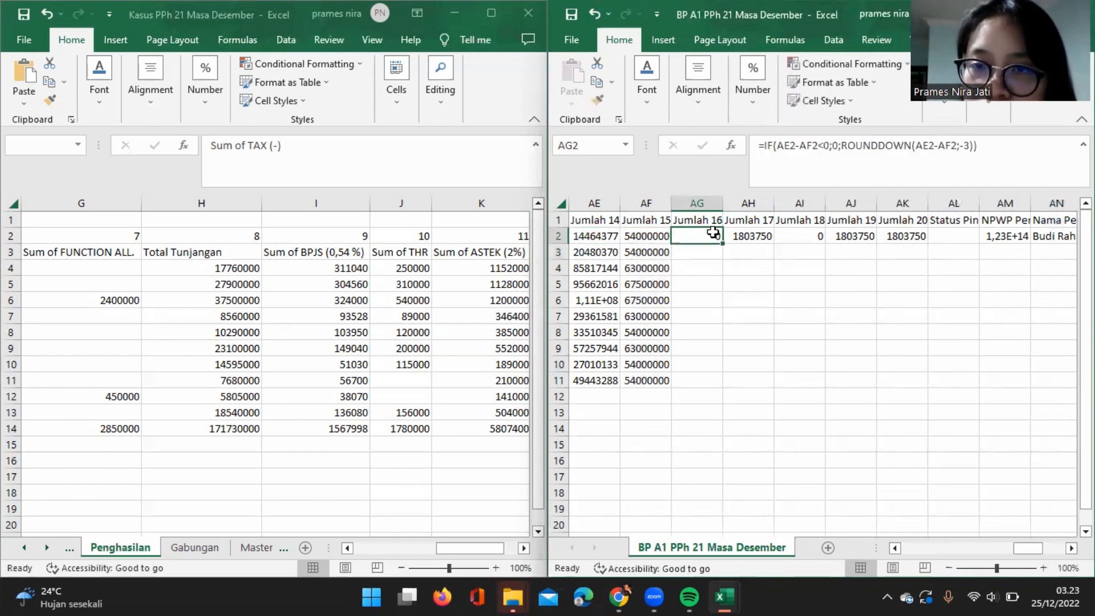
double_click(720, 236)
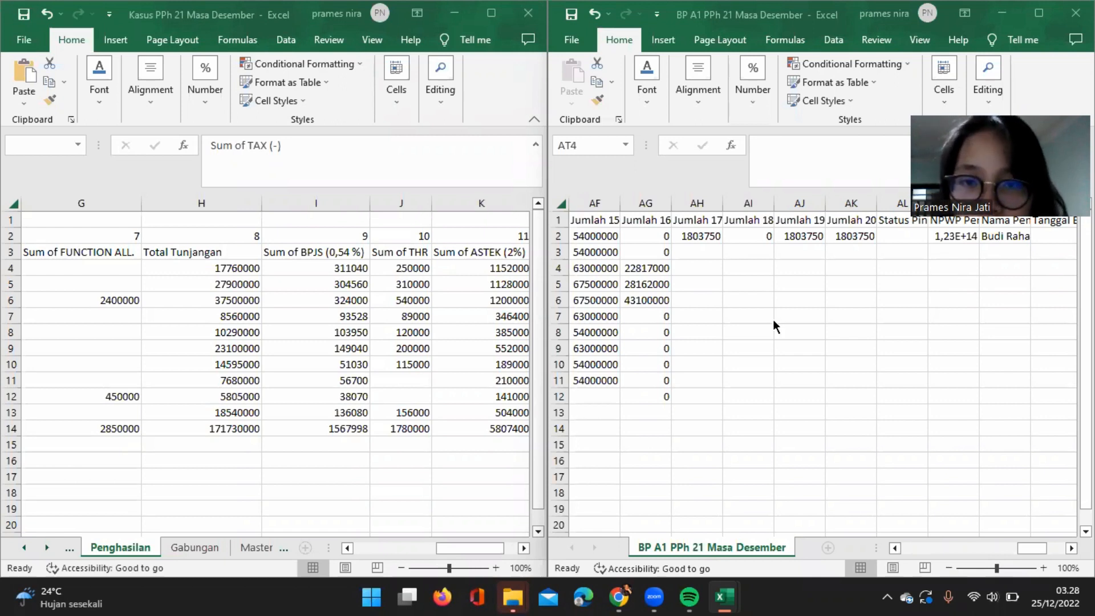
scroll(772, 319, "left", 6)
scroll(772, 319, "left", 5)
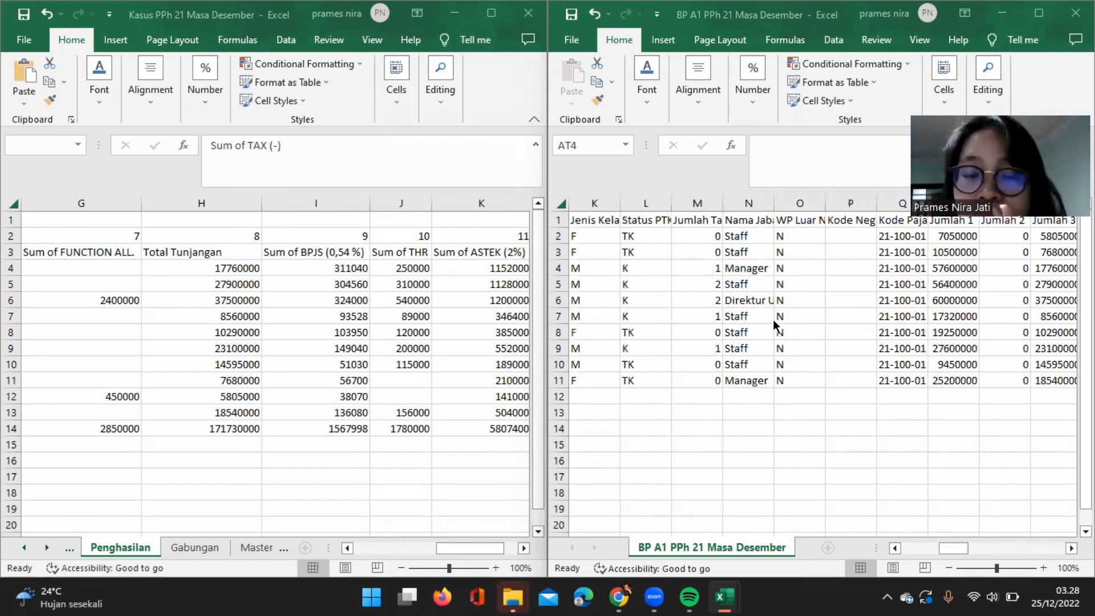
scroll(773, 322, "left", 3)
scroll(772, 319, "right", 16)
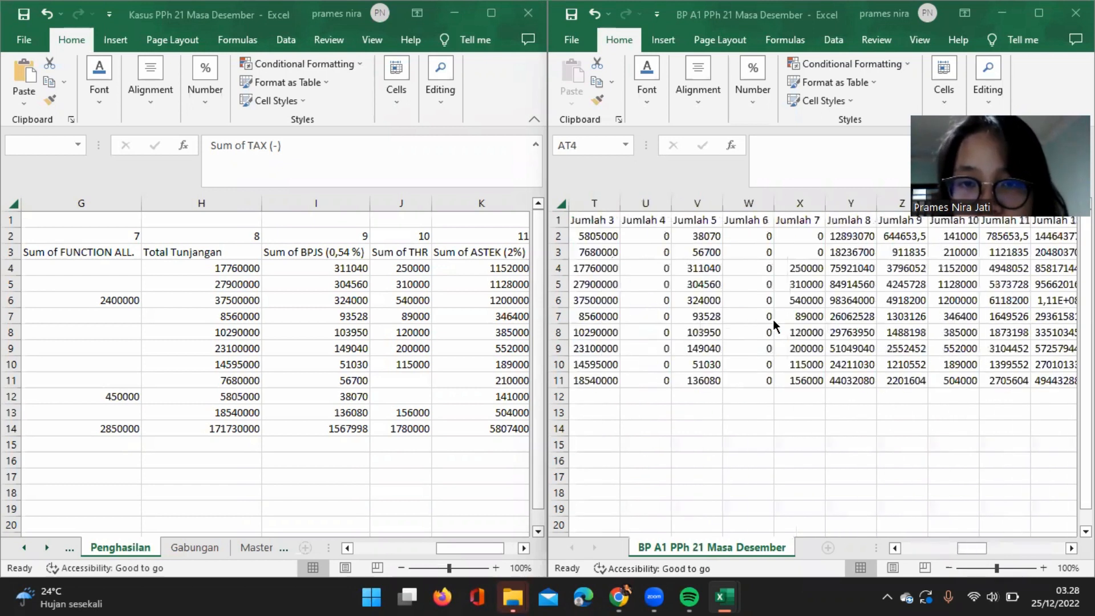
scroll(772, 320, "left", 5)
scroll(772, 319, "left", 2)
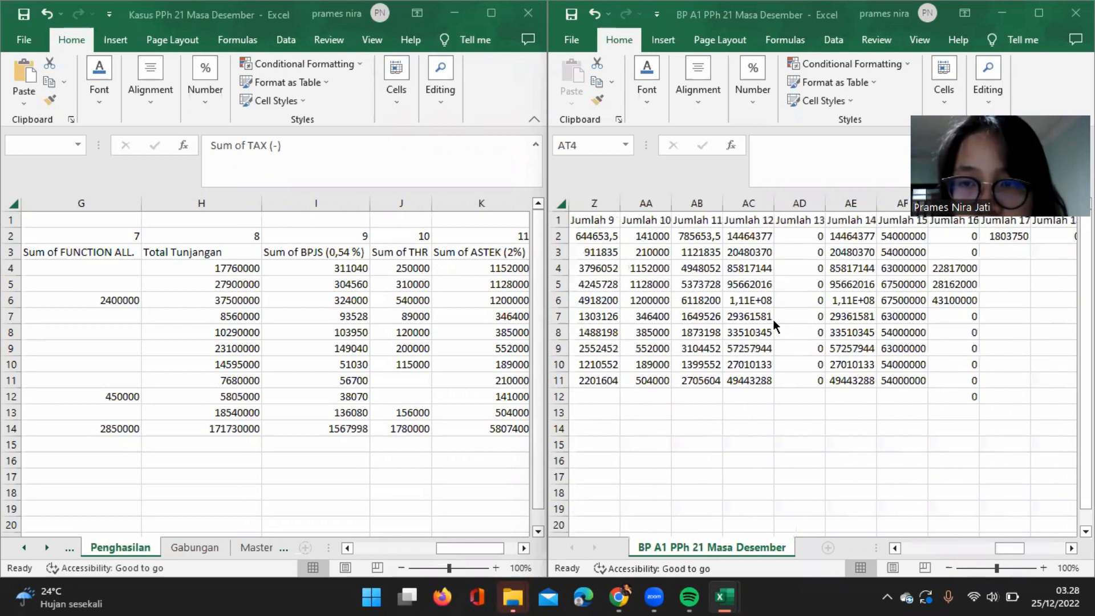
scroll(1000, 259, "right", 3)
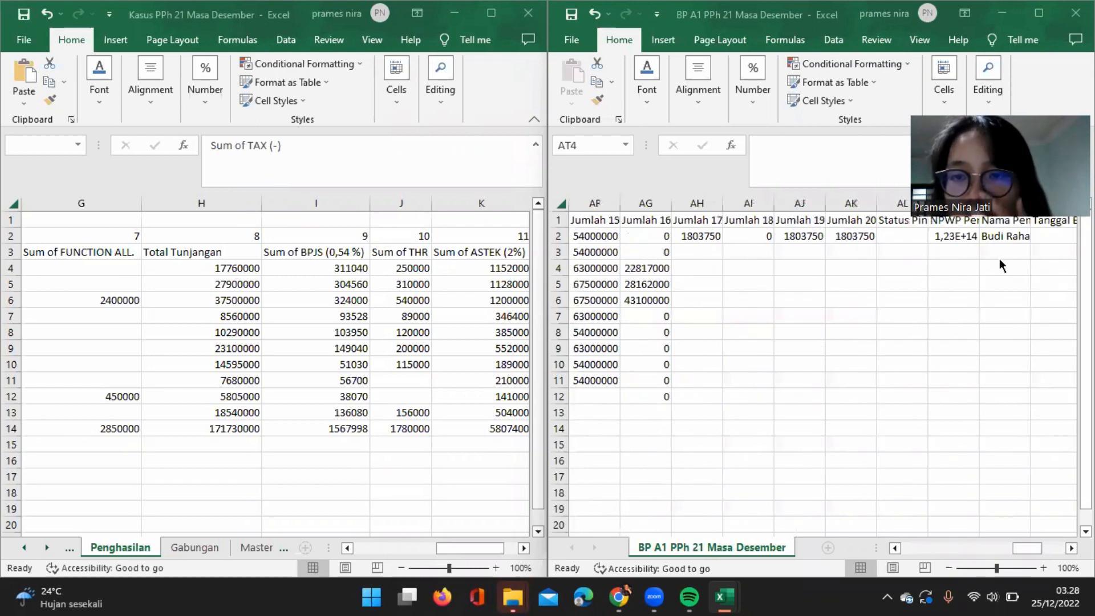
key("ctrl+v")
left_click(657, 390)
key("Delete")
left_click(733, 413)
Begin an IF formula in the empty cell AS2, beside the PTKP table.
scroll(733, 413, "left", 3)
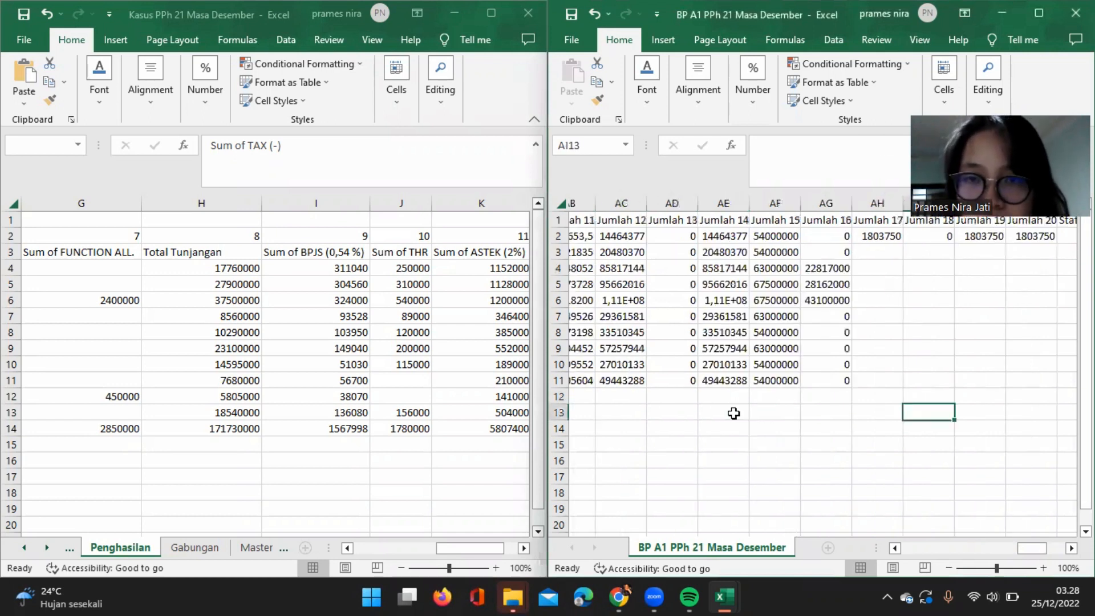
scroll(733, 413, "right", 1)
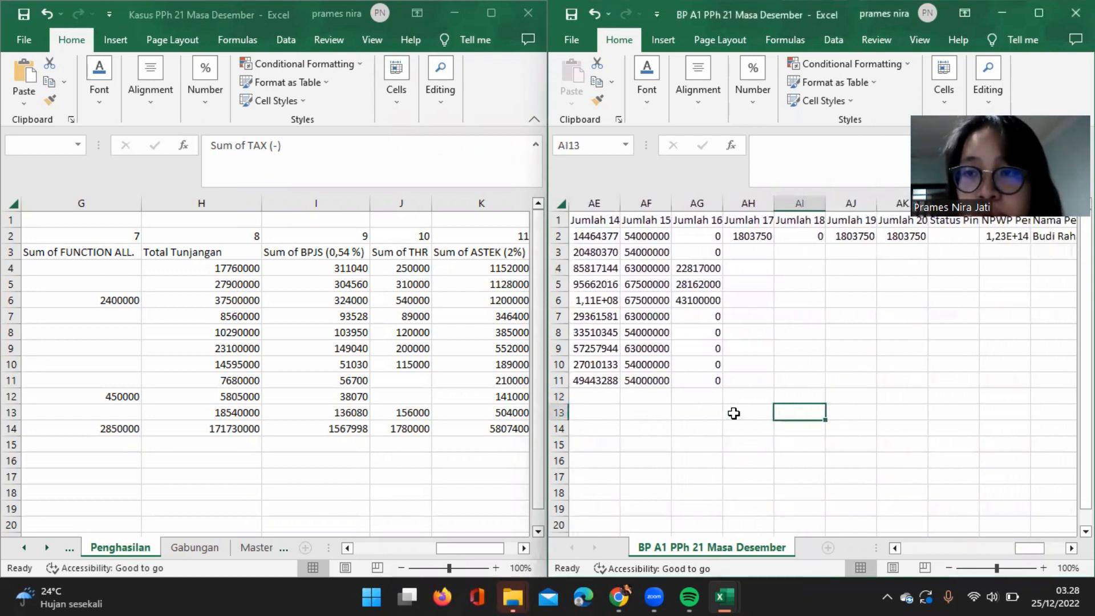
scroll(733, 413, "right", 3)
scroll(733, 412, "right", 5)
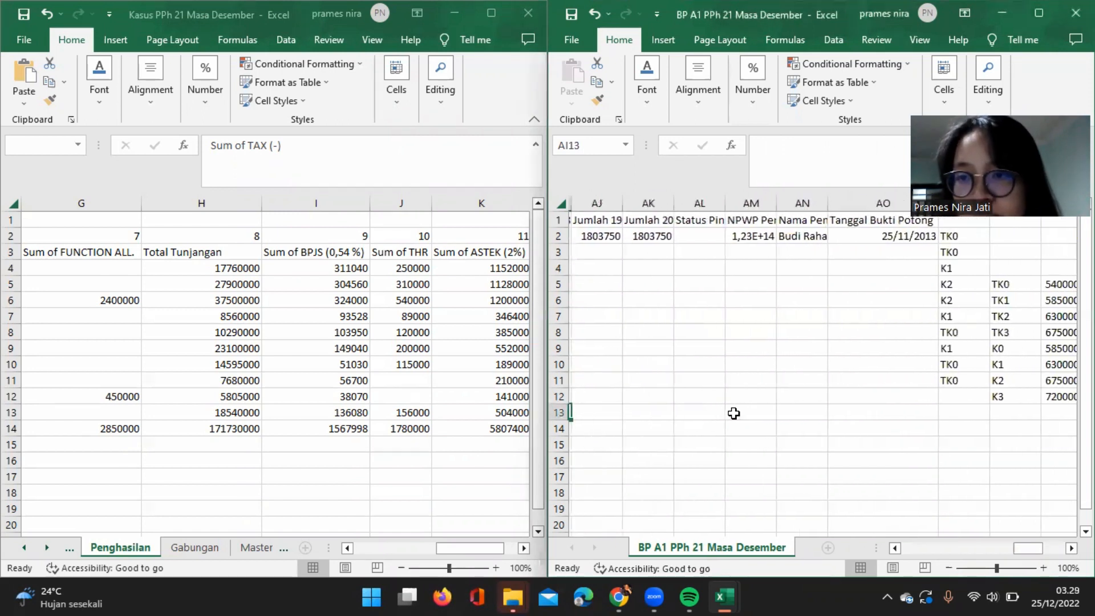
left_click(1042, 262)
left_click(1033, 242)
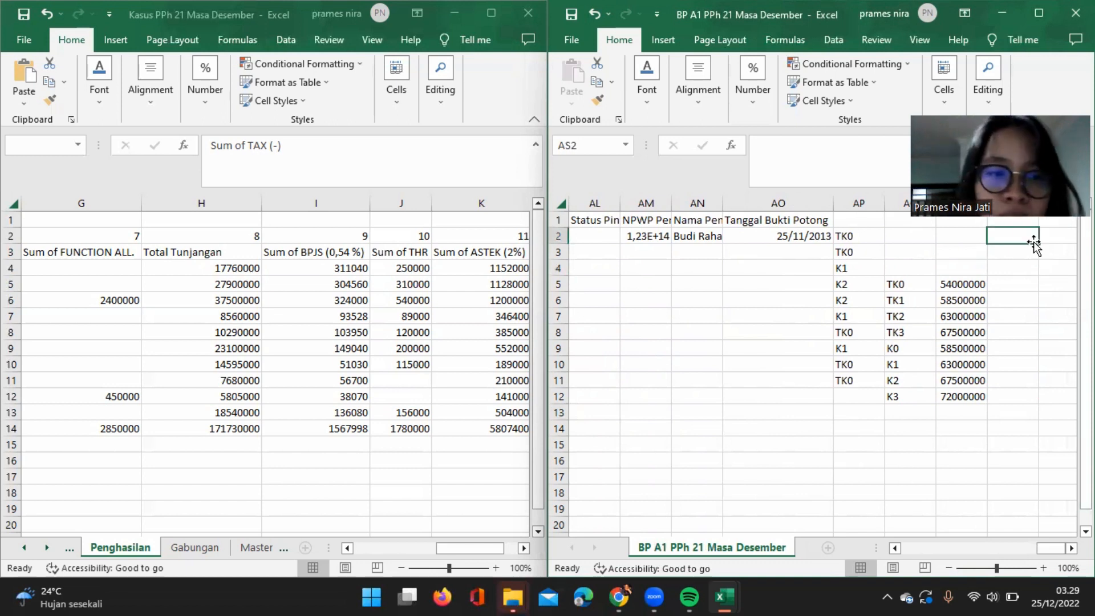
type("=")
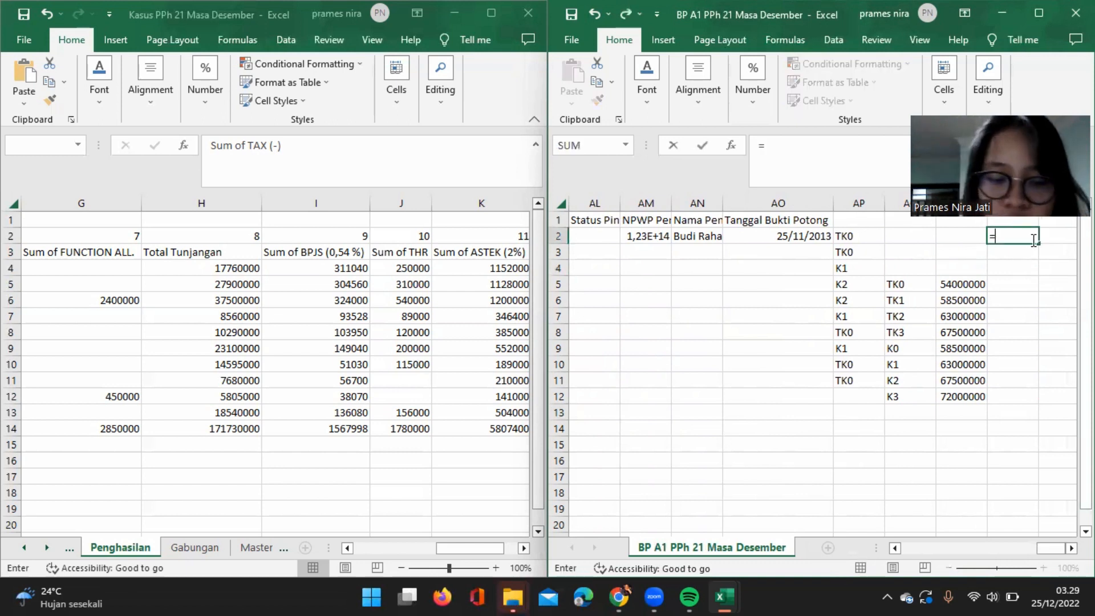
type("IF")
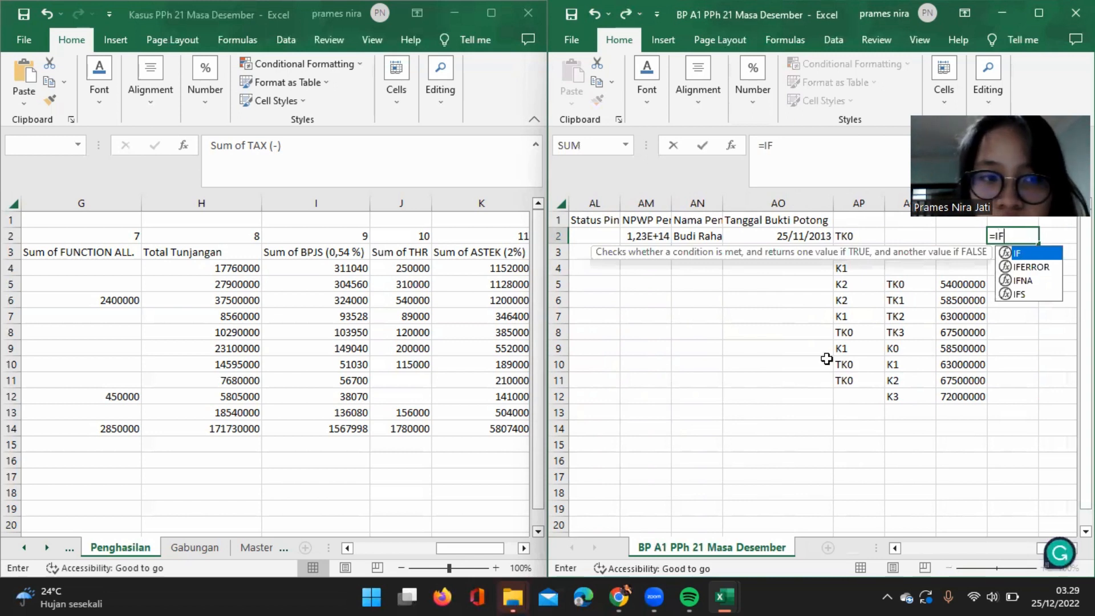
type("(")
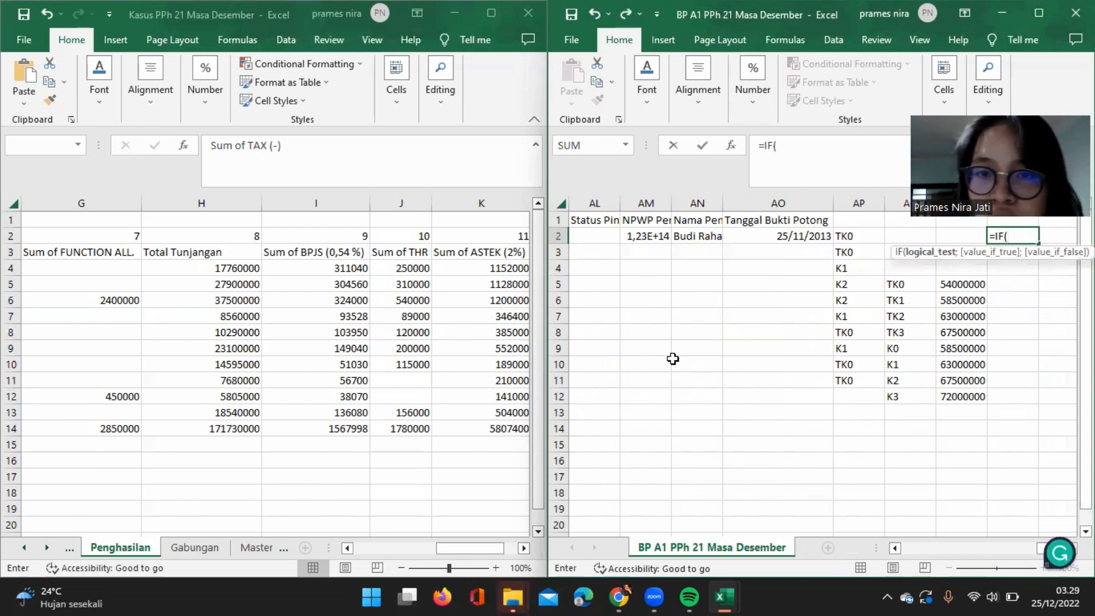
Set the AS2 formula's logical test to AG2<=0 and its true result to 0.
scroll(674, 357, "left", 3)
scroll(674, 357, "left", 2)
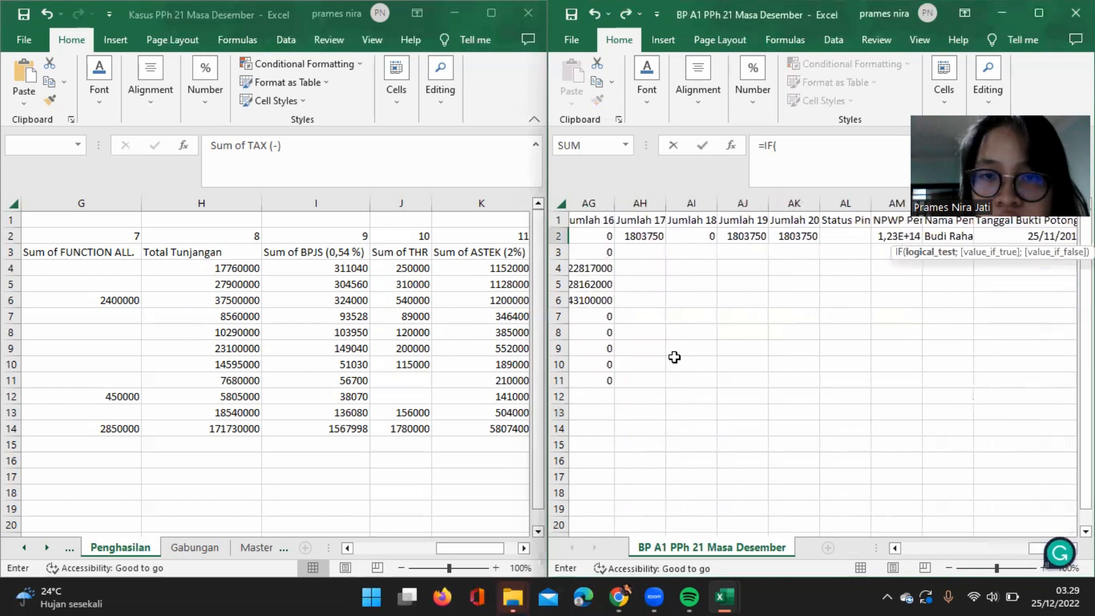
left_click(600, 233)
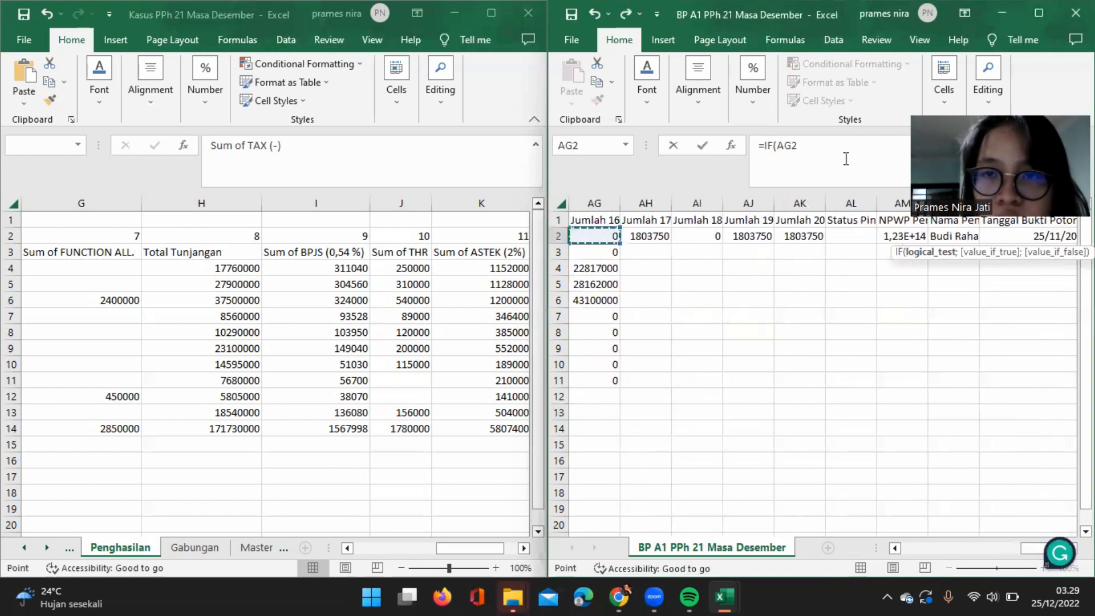
left_click(838, 150)
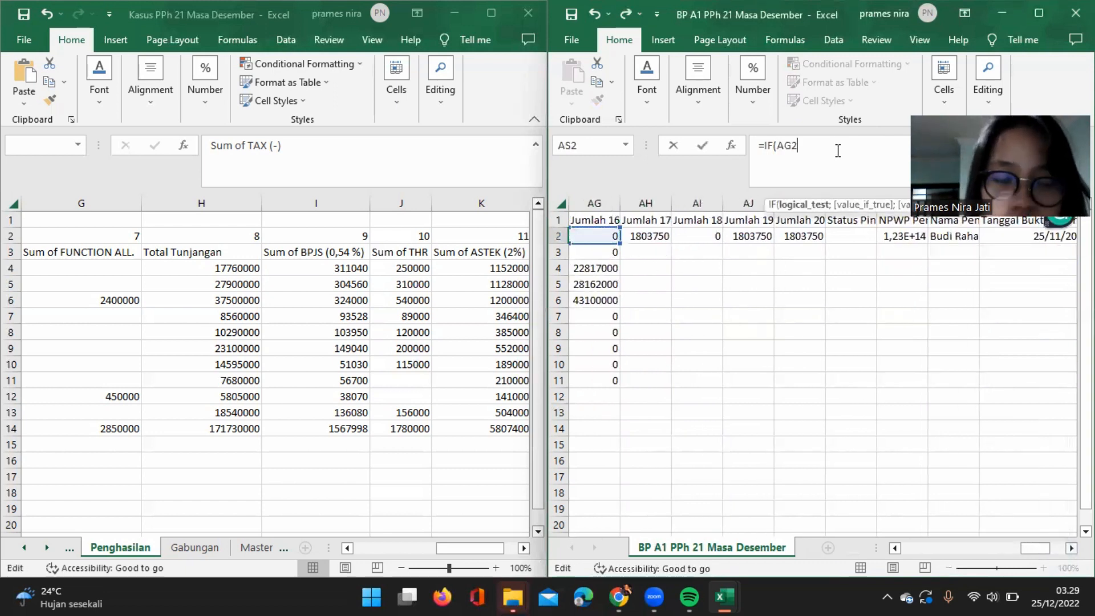
type("<=")
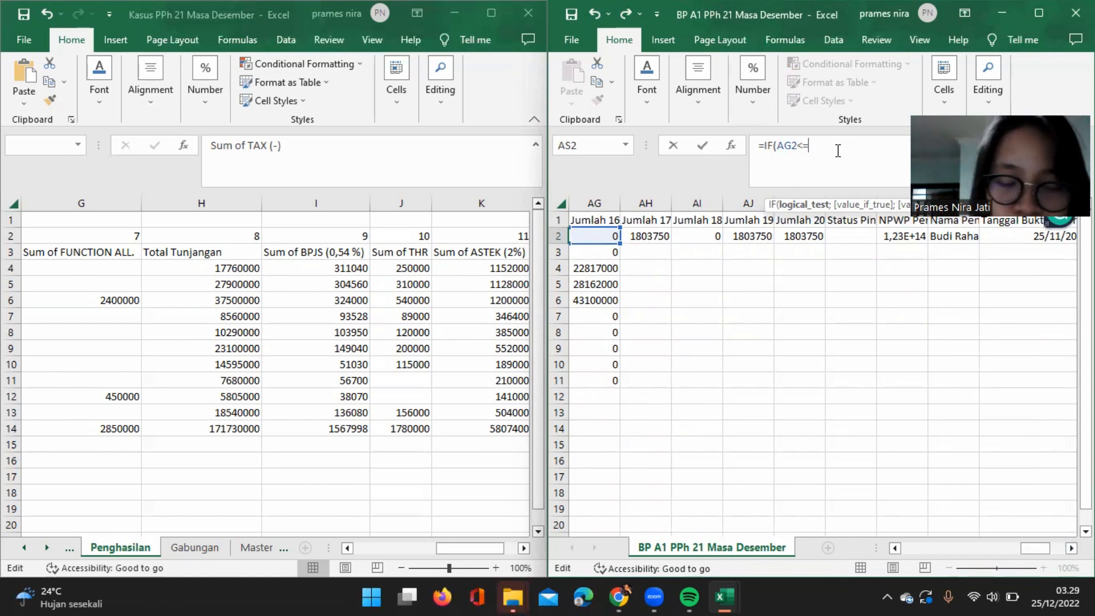
type("0;0")
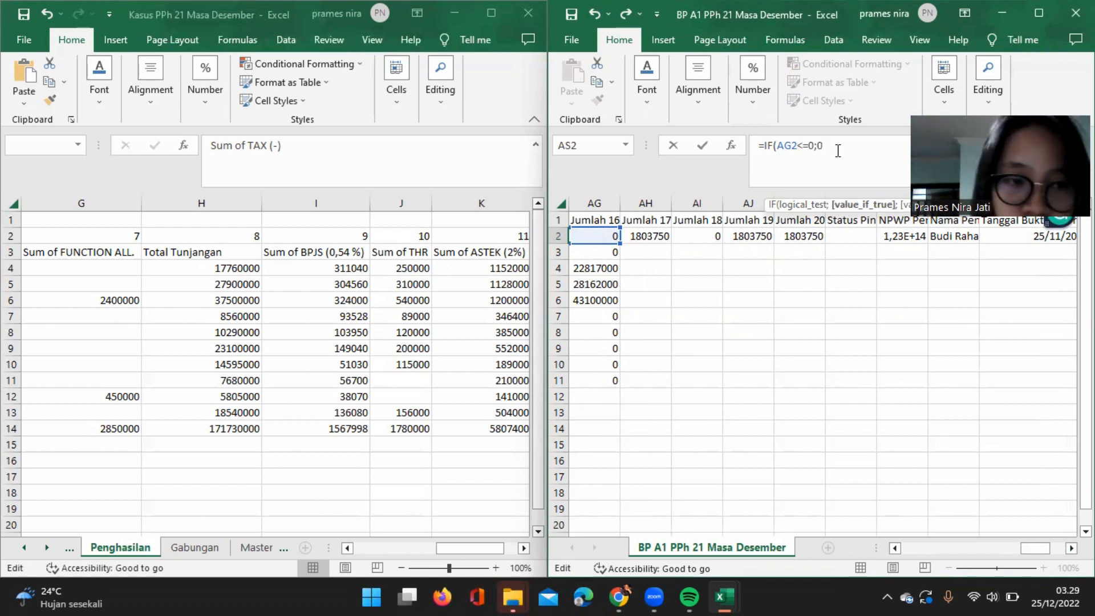
type(";IF")
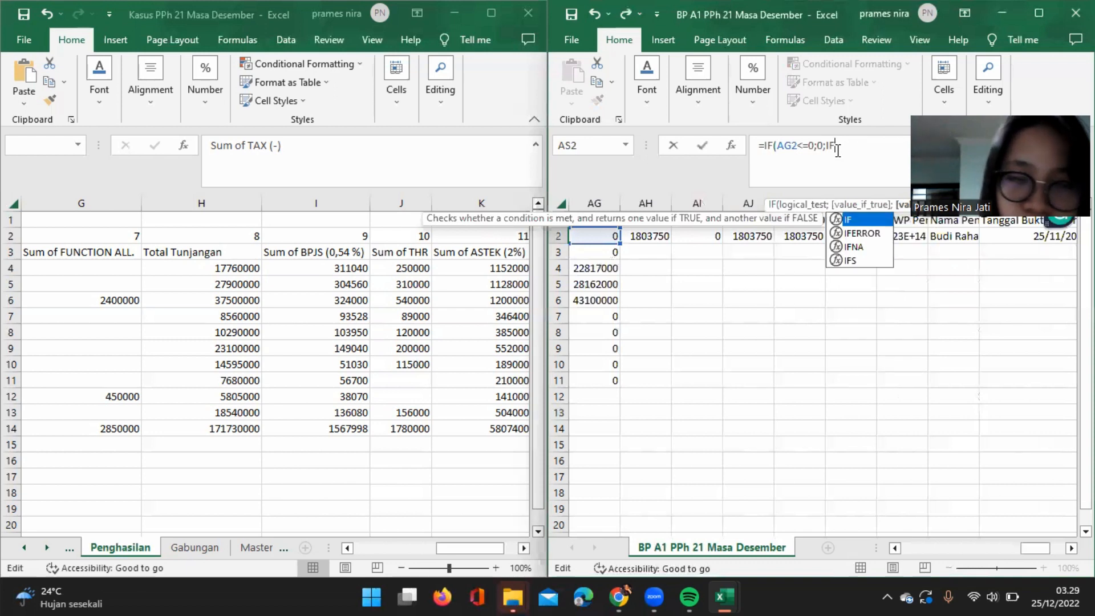
type("(")
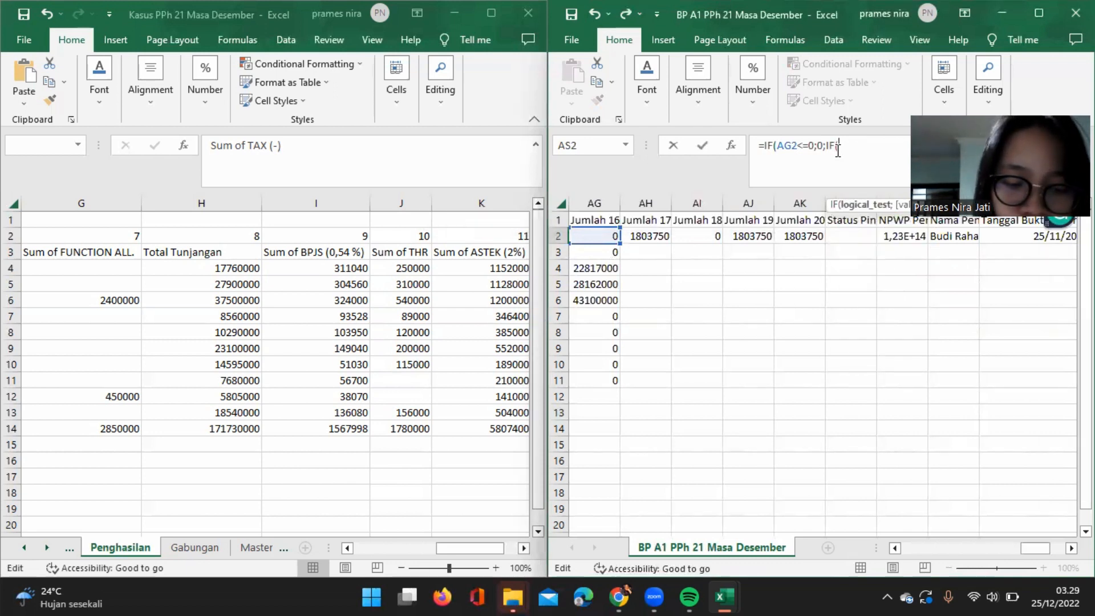
type("AND")
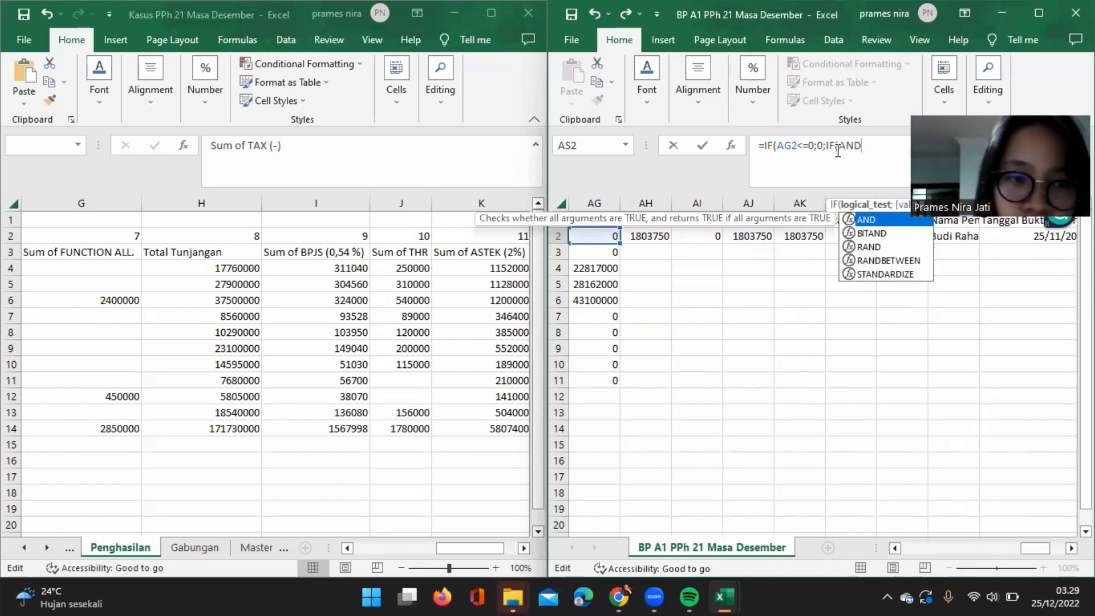
type("(")
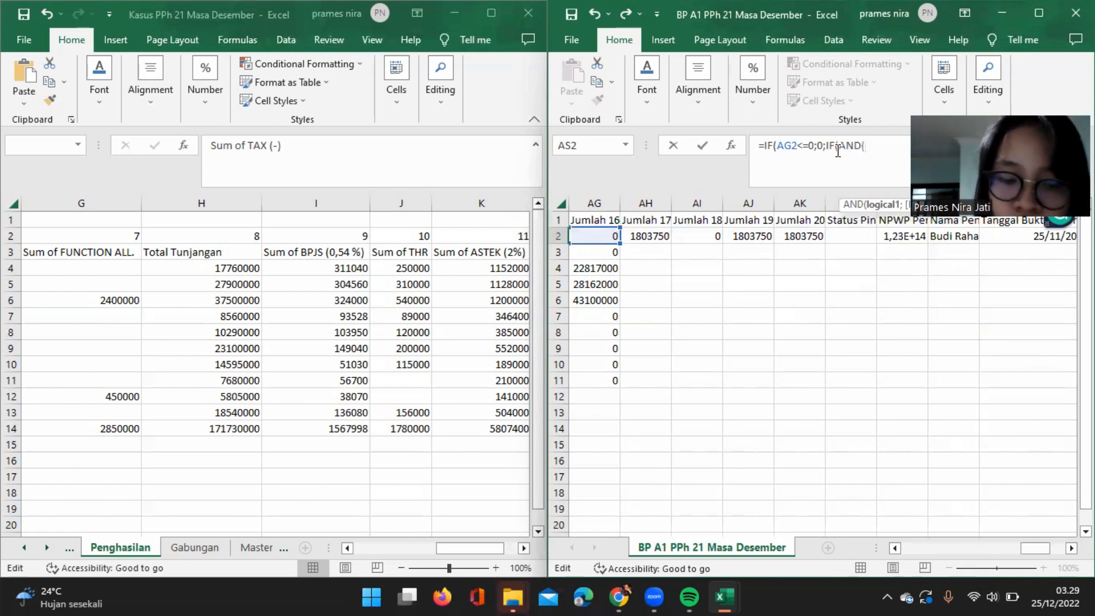
type("AG")
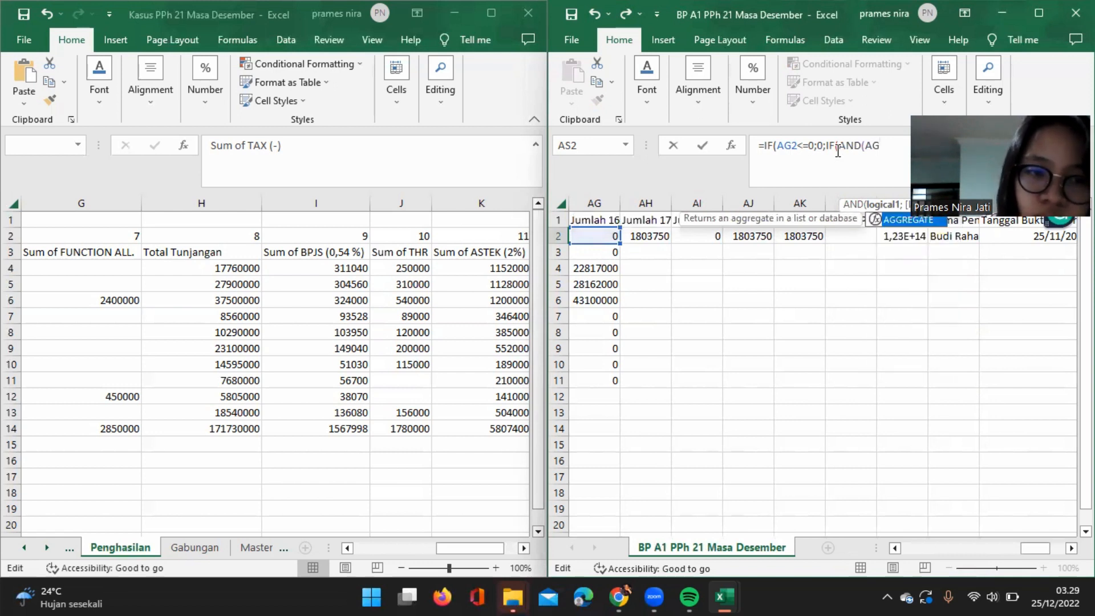
type("@")
Nest an IF with an AND test as the false result in AS2, with AG2>0 as the first condition.
key("BackSpace")
type("2")
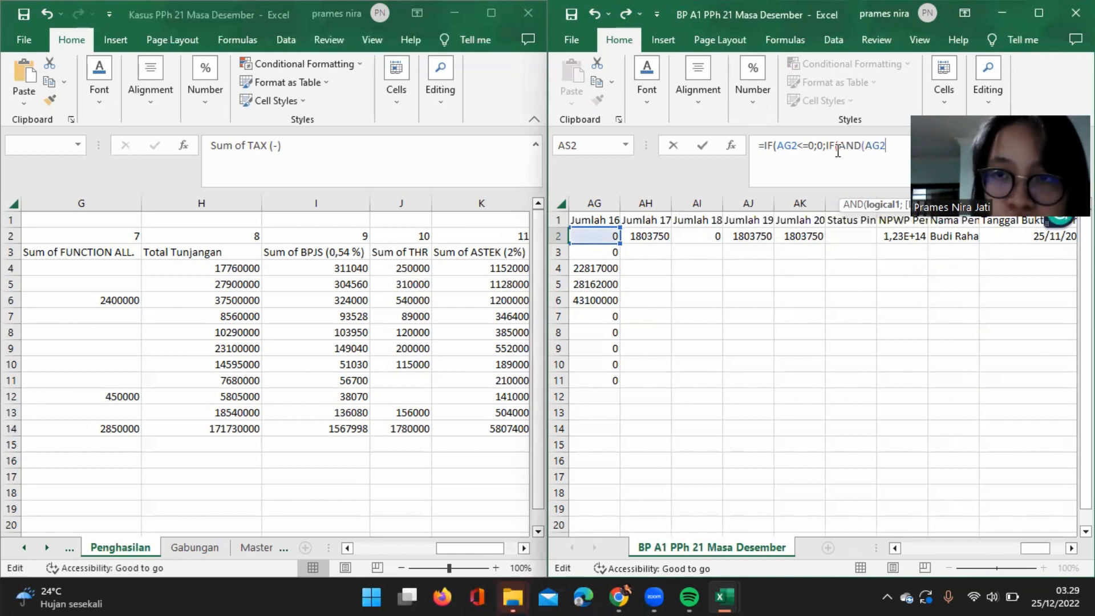
type(">")
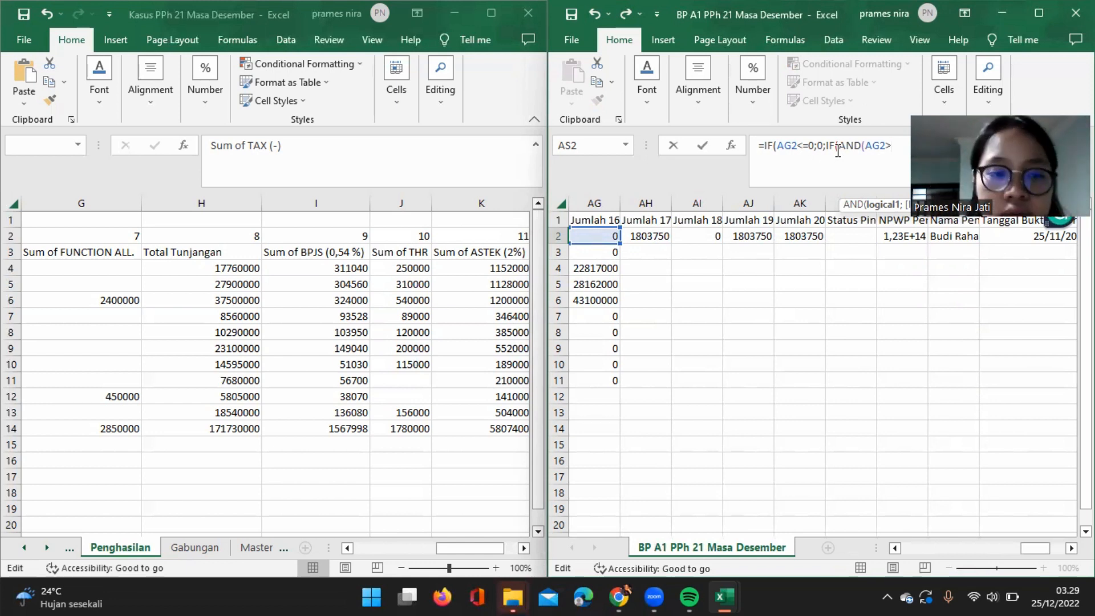
type("0")
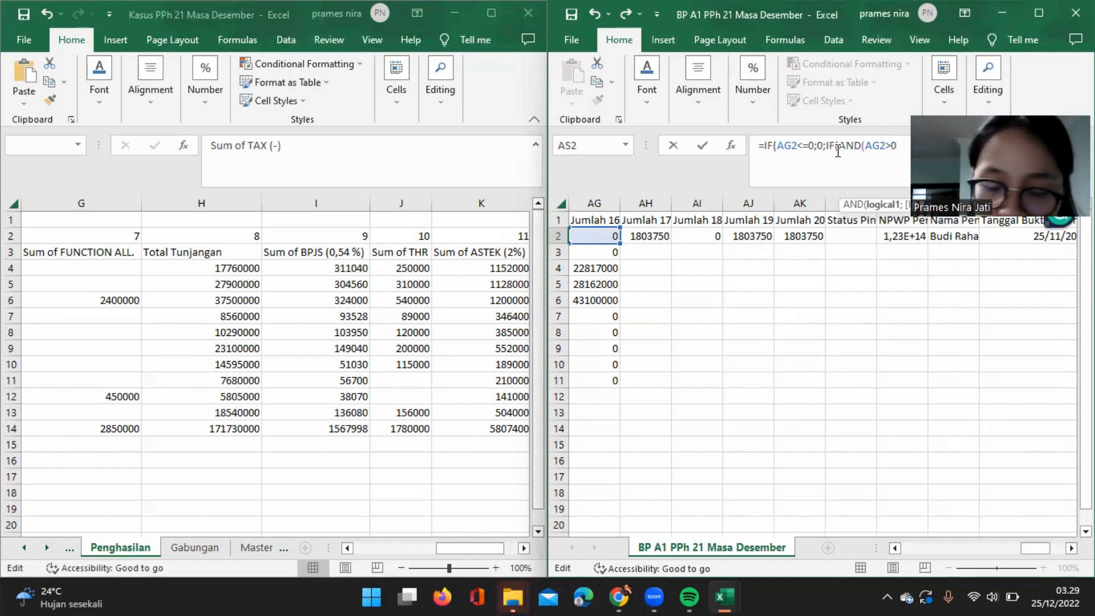
type(";")
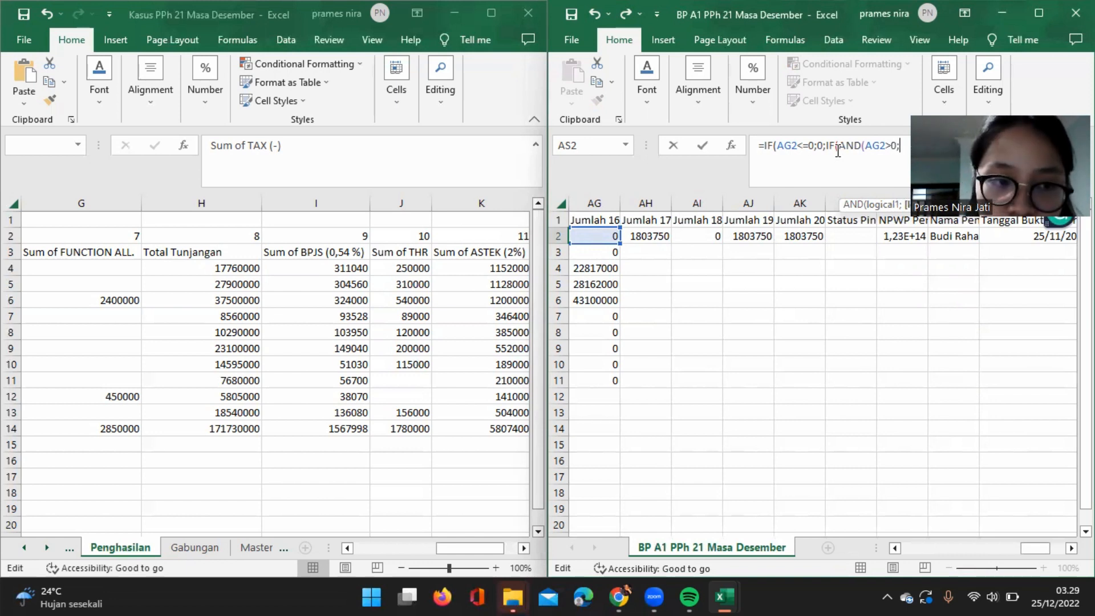
type("AG2")
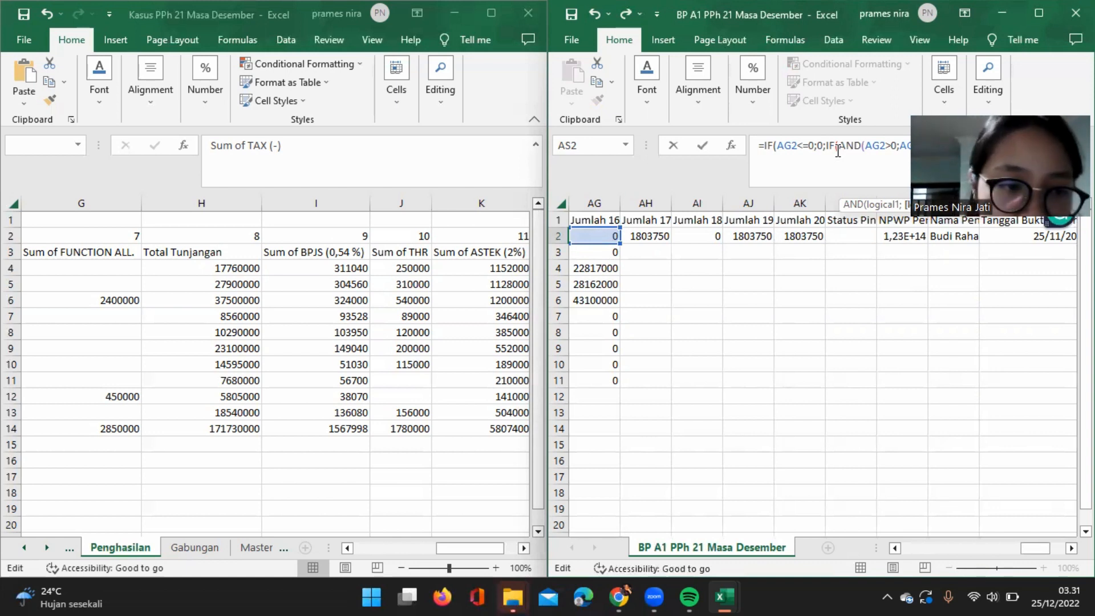
Add AG2<=50000000 as the AND test's second condition and return AG2*5% when it is true.
left_click(838, 150)
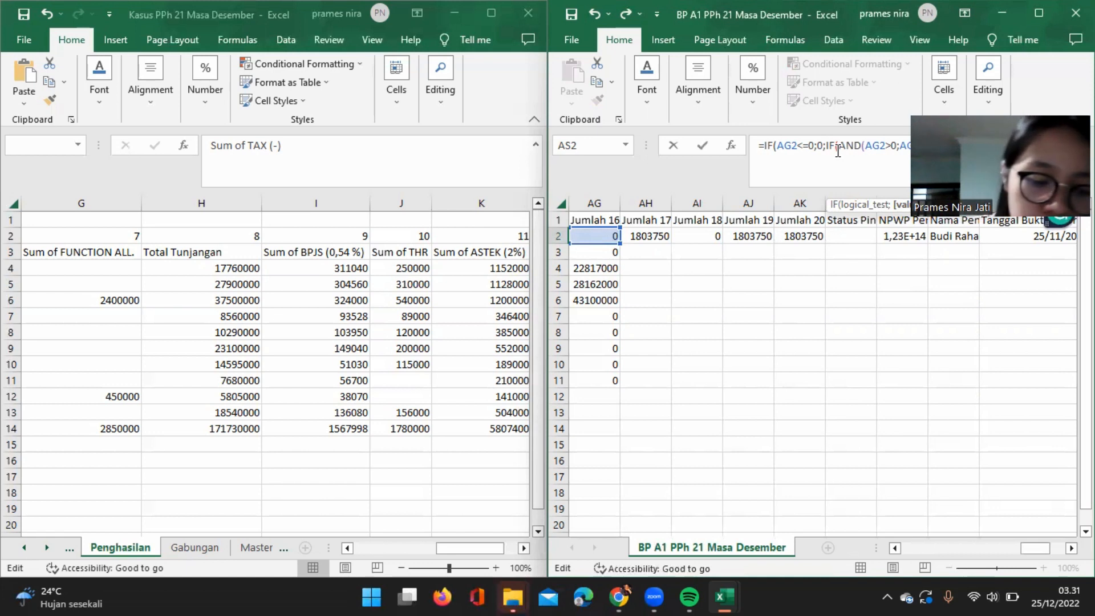
type("AG2*5%")
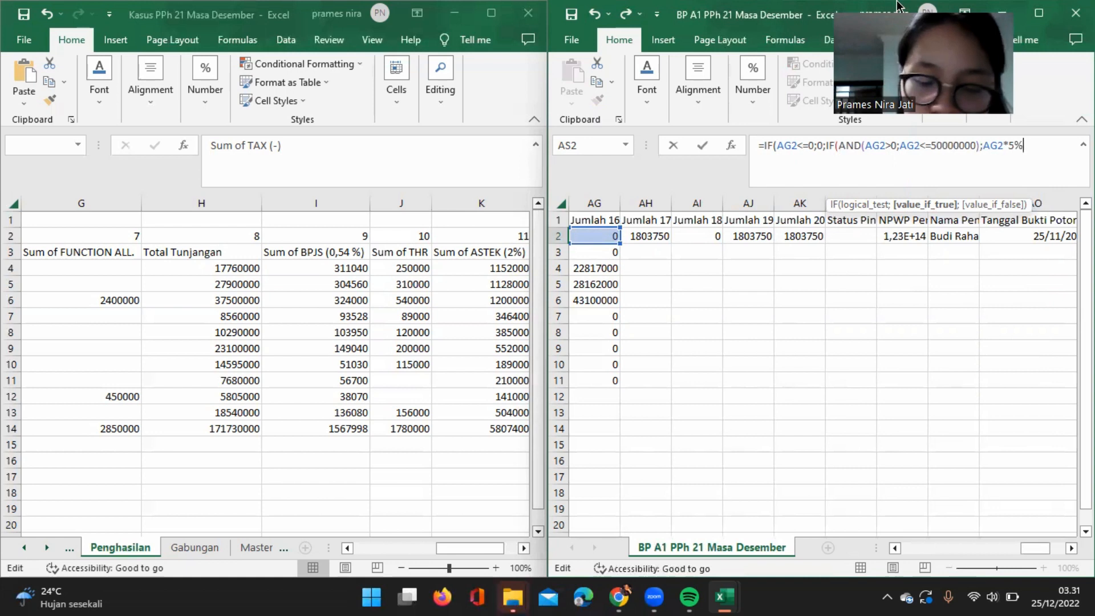
Nest a further IF with an AND test as the false result in AS2's formula, with AG2>50000000 as its first condition.
type(";IF")
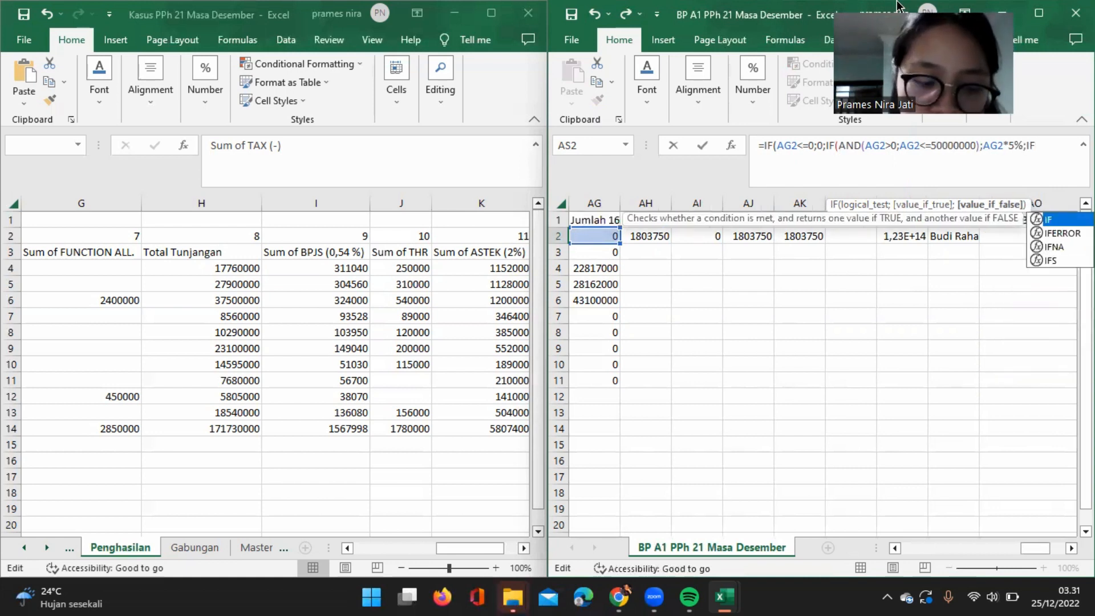
type("(")
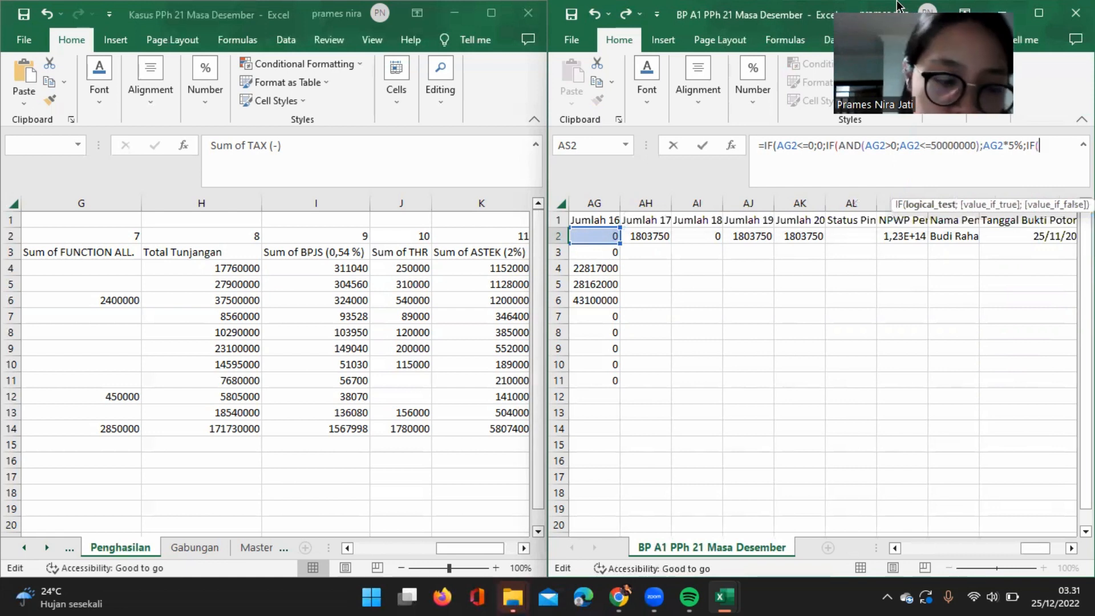
type("AND")
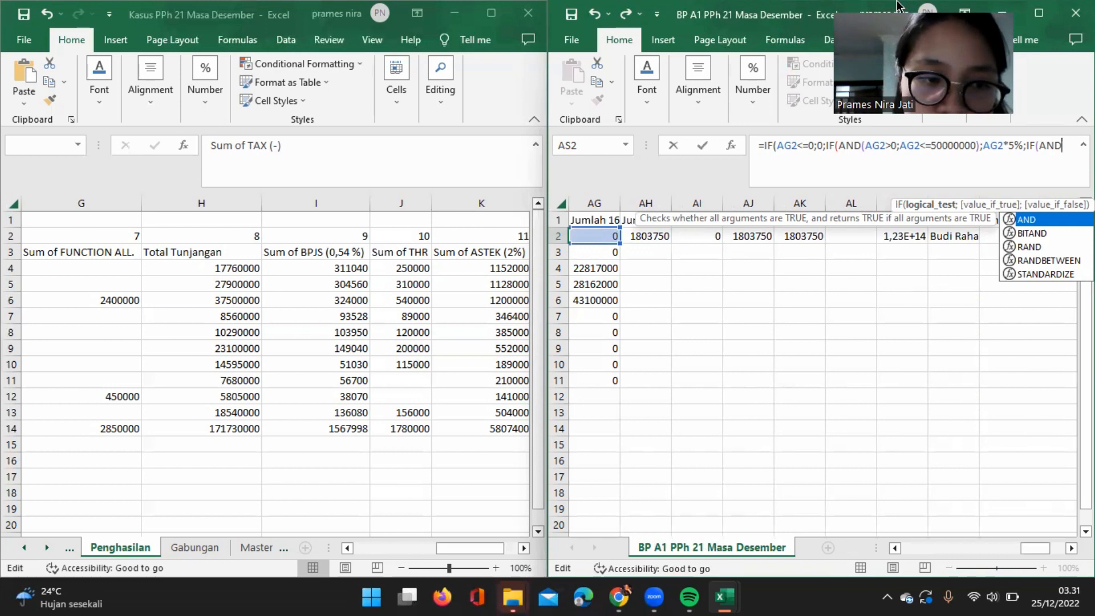
type("(")
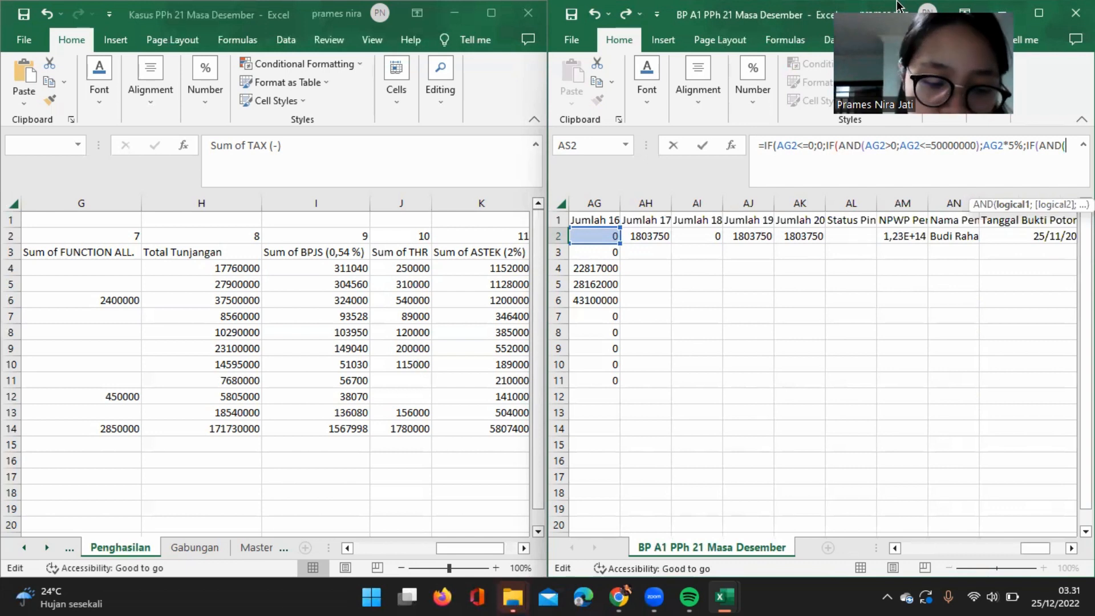
type("AG2")
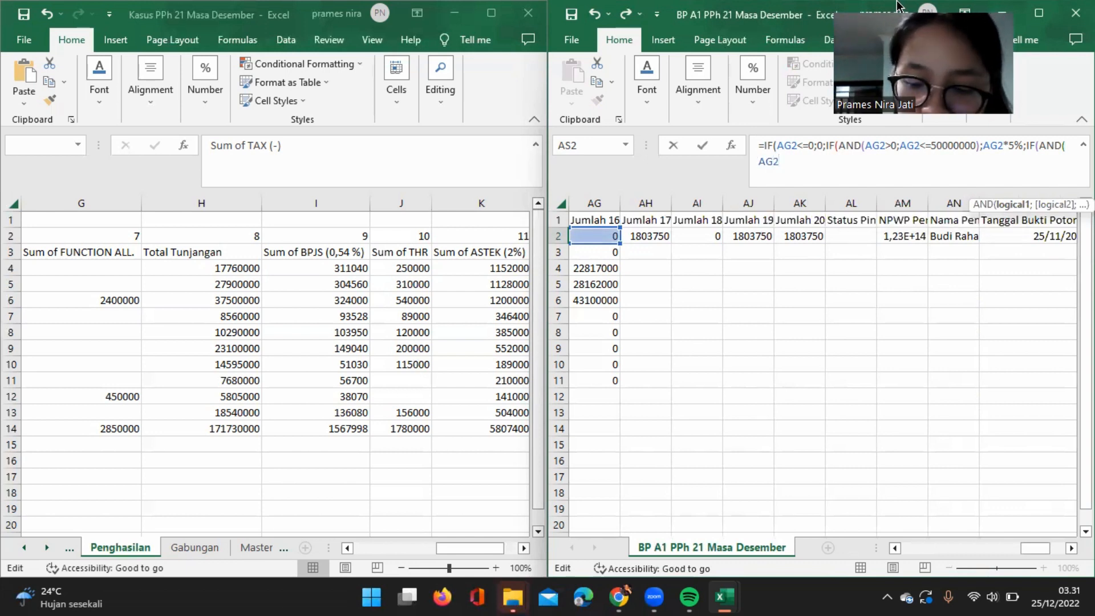
type(">")
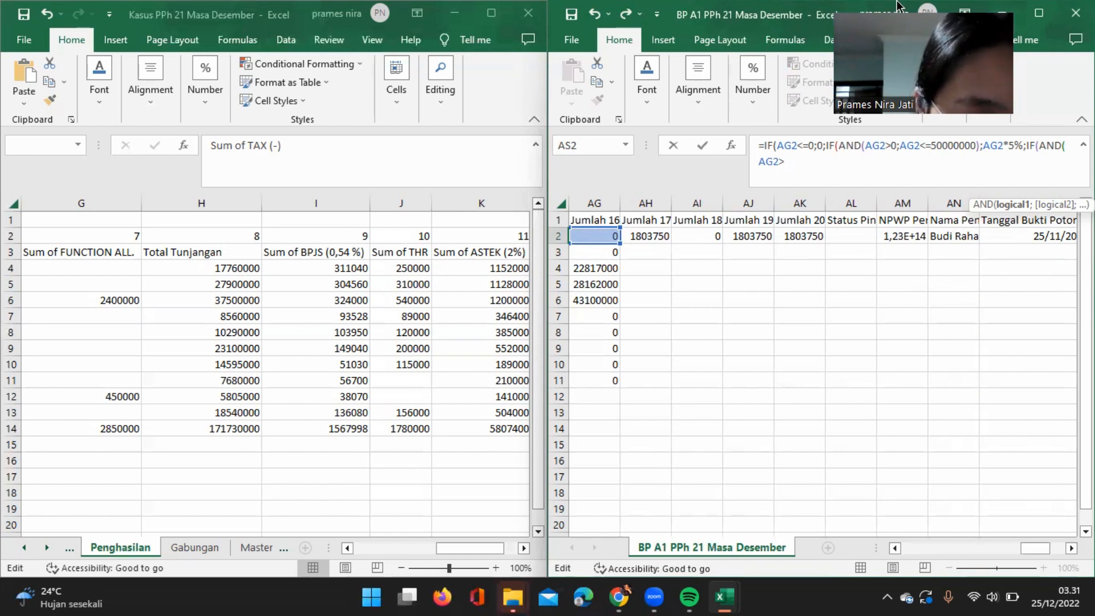
type("500")
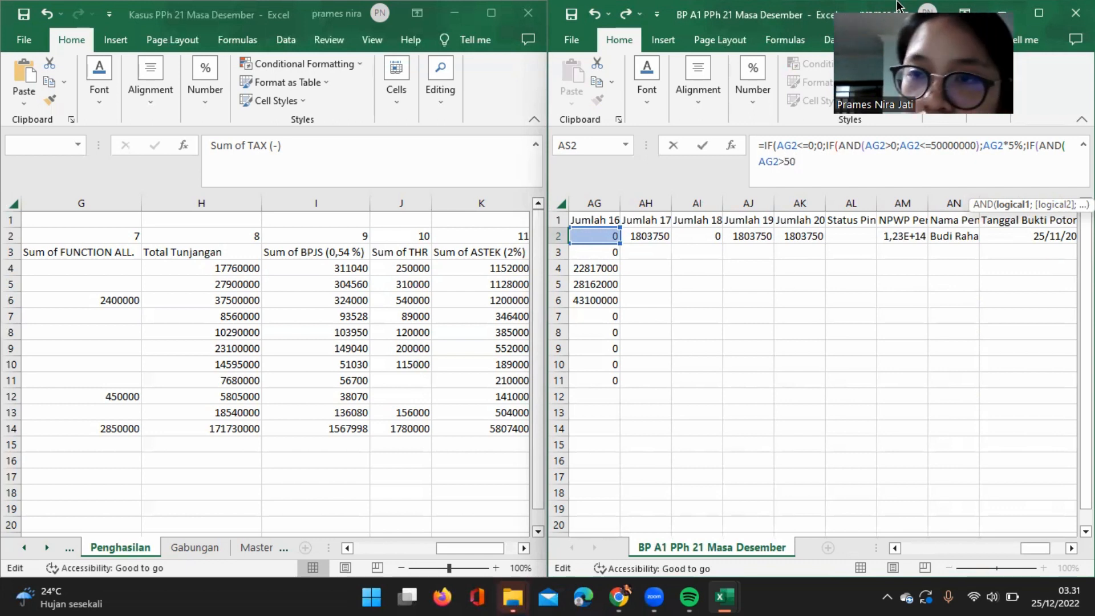
type("00000")
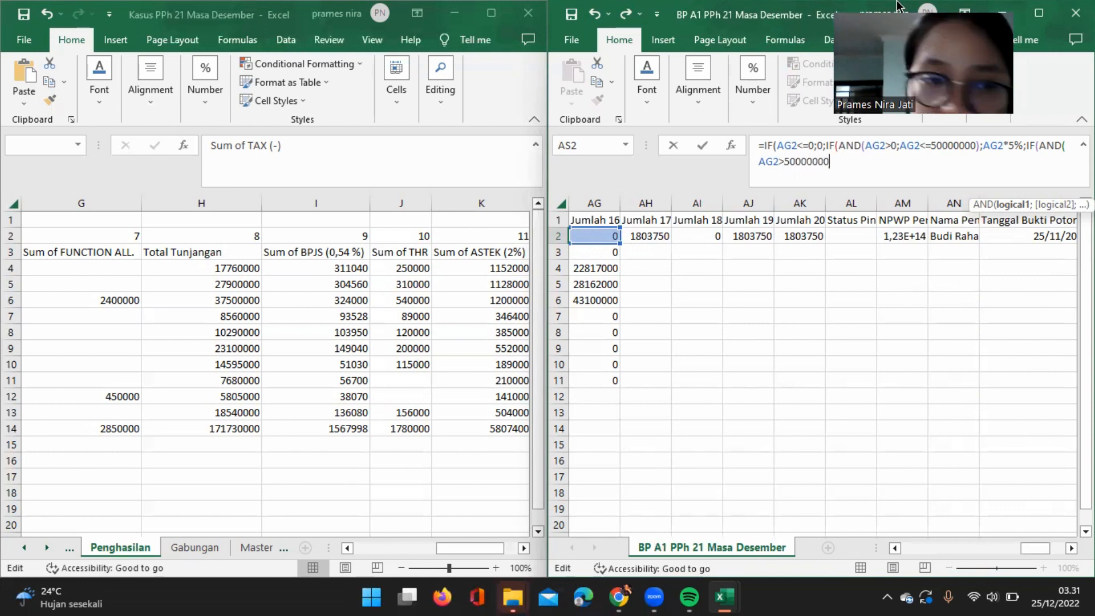
type(";")
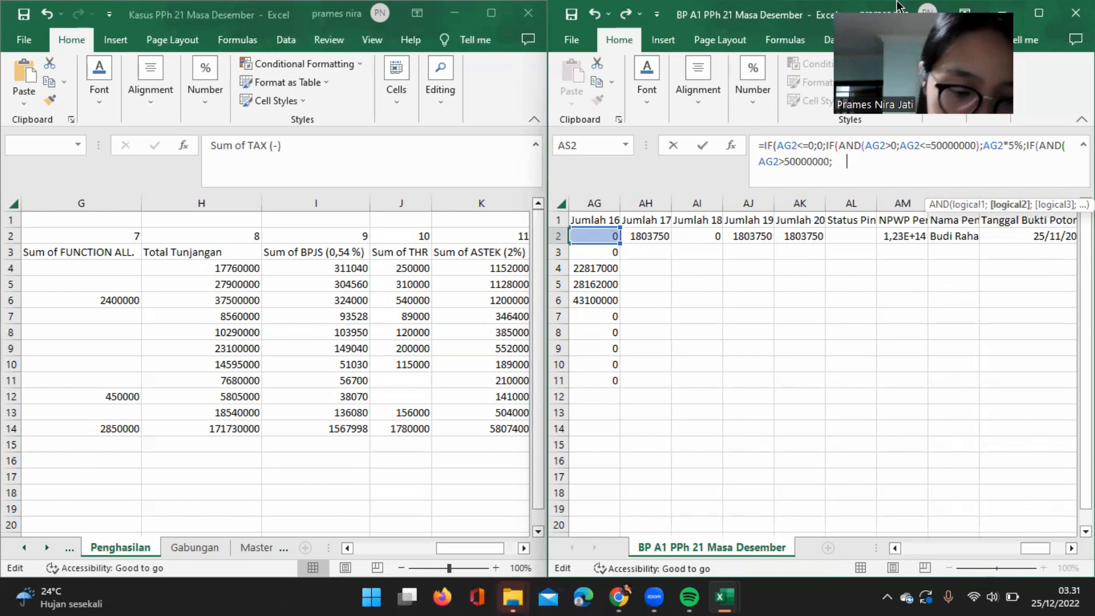
type("AG2")
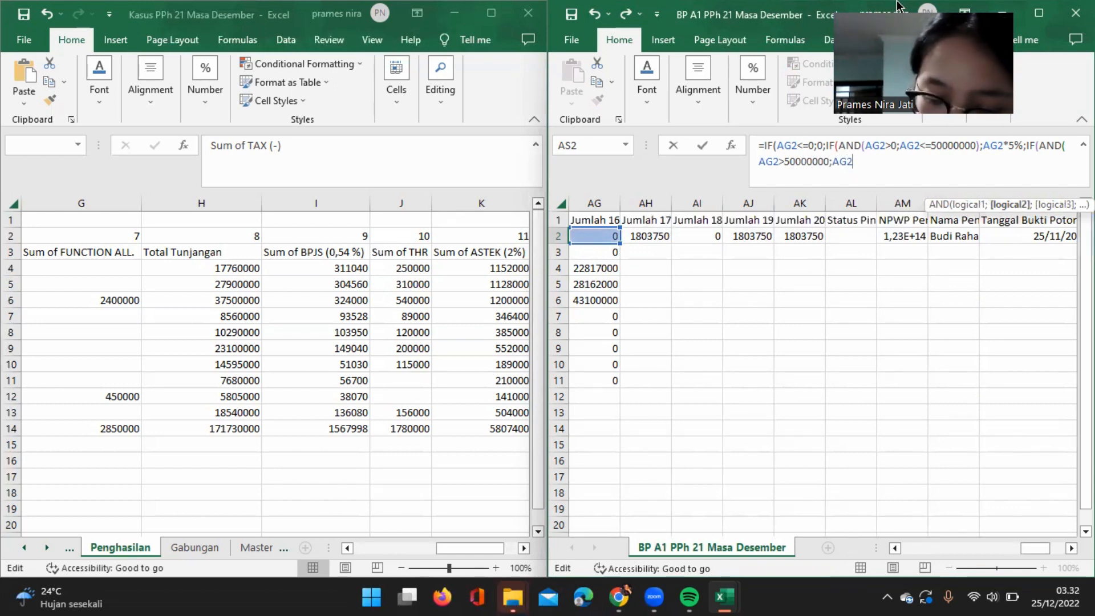
type("<=")
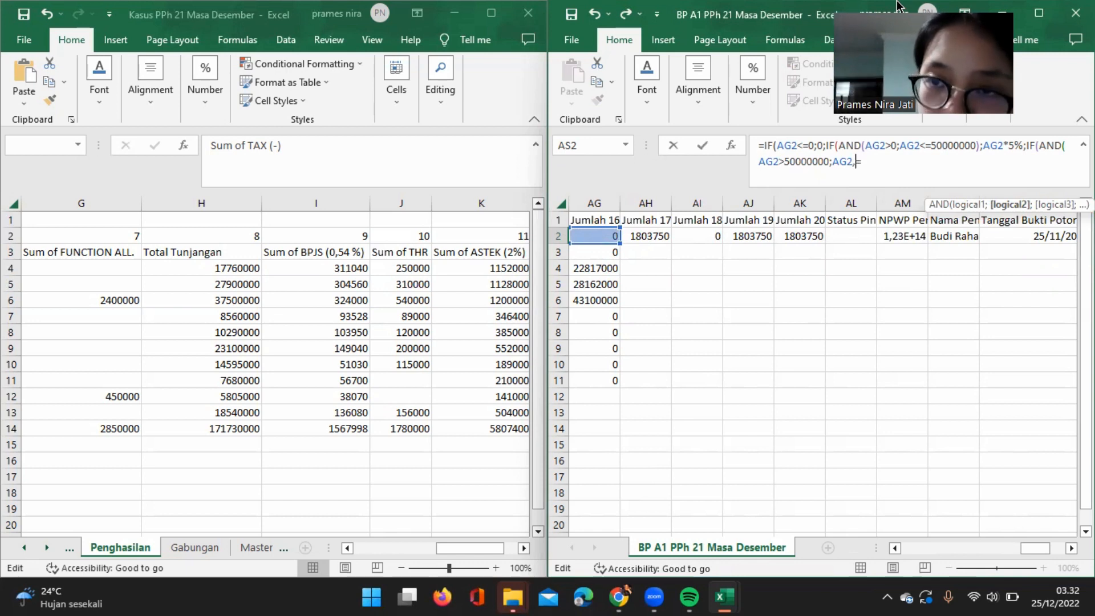
Add AG2<=250000000 as the second condition of the new AND test and close the test.
key("BackSpace")
key("BackSpace")
type("<=")
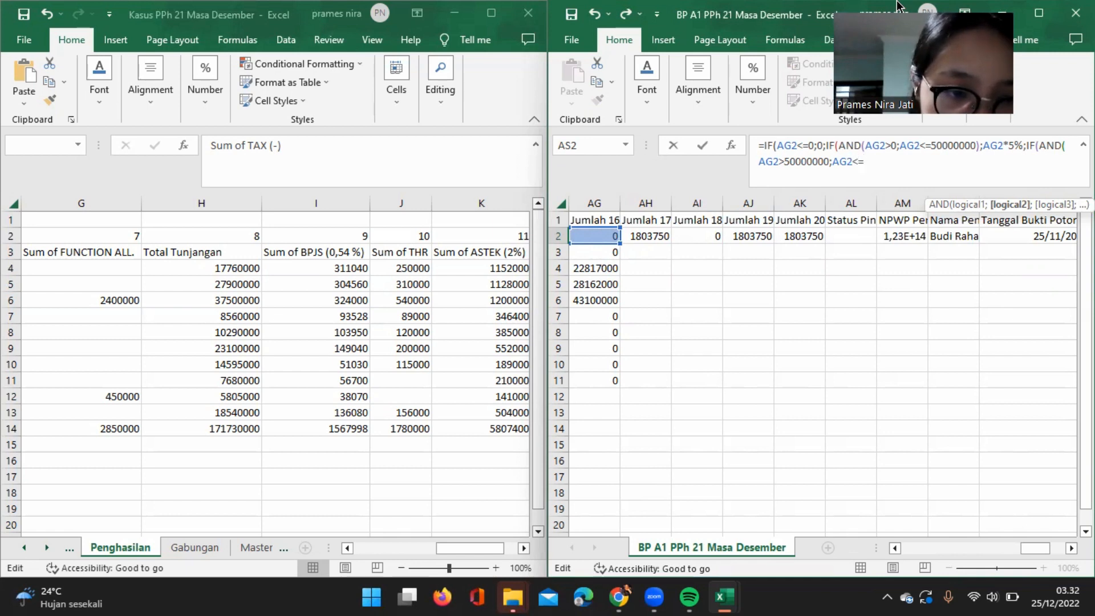
type("2>50")
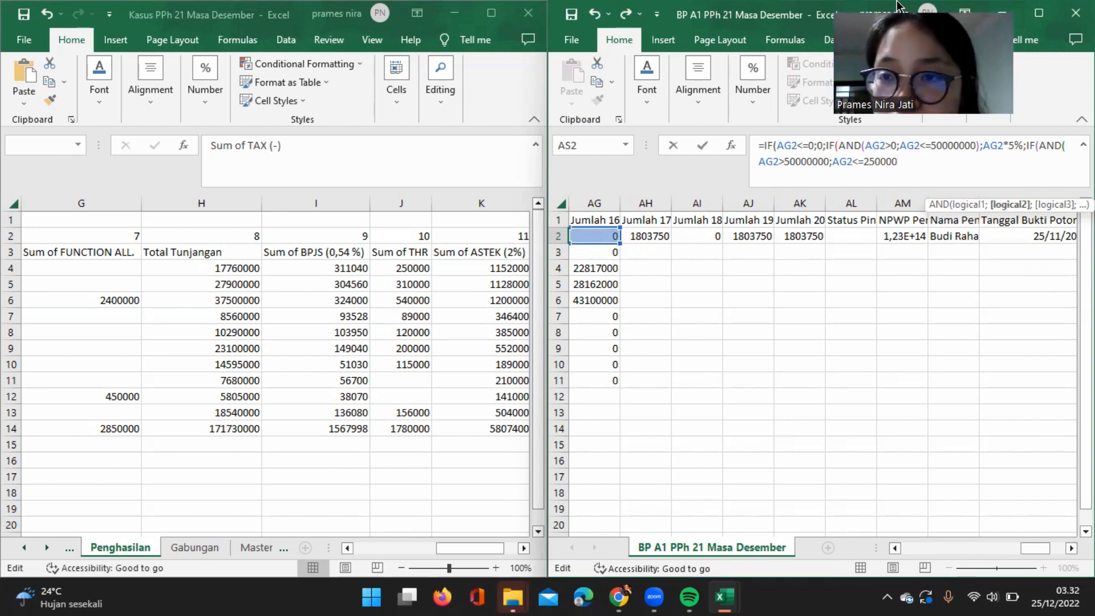
type("000")
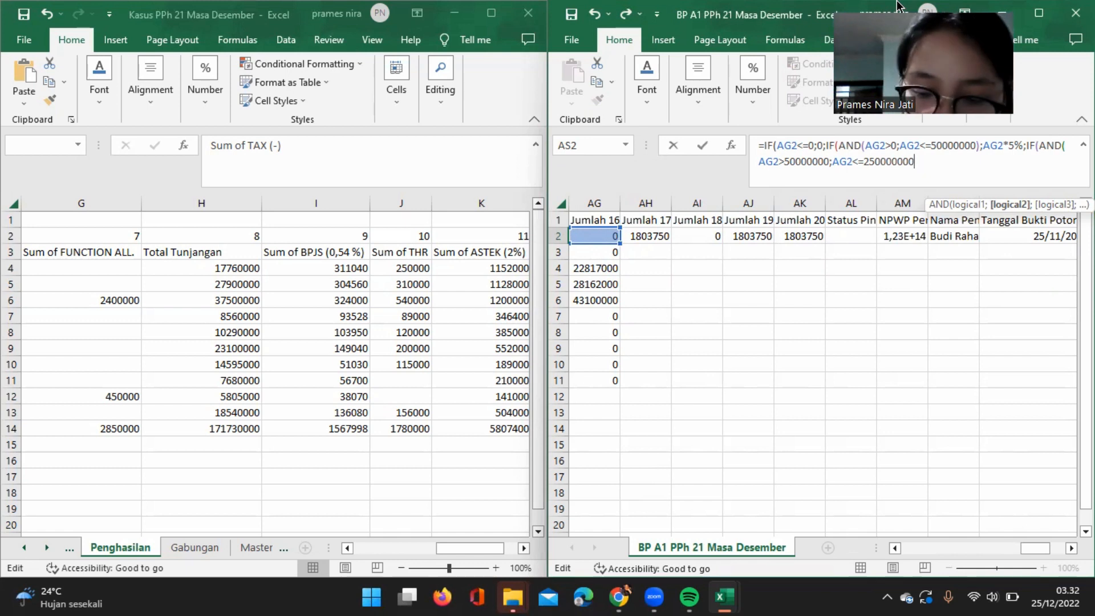
type(")")
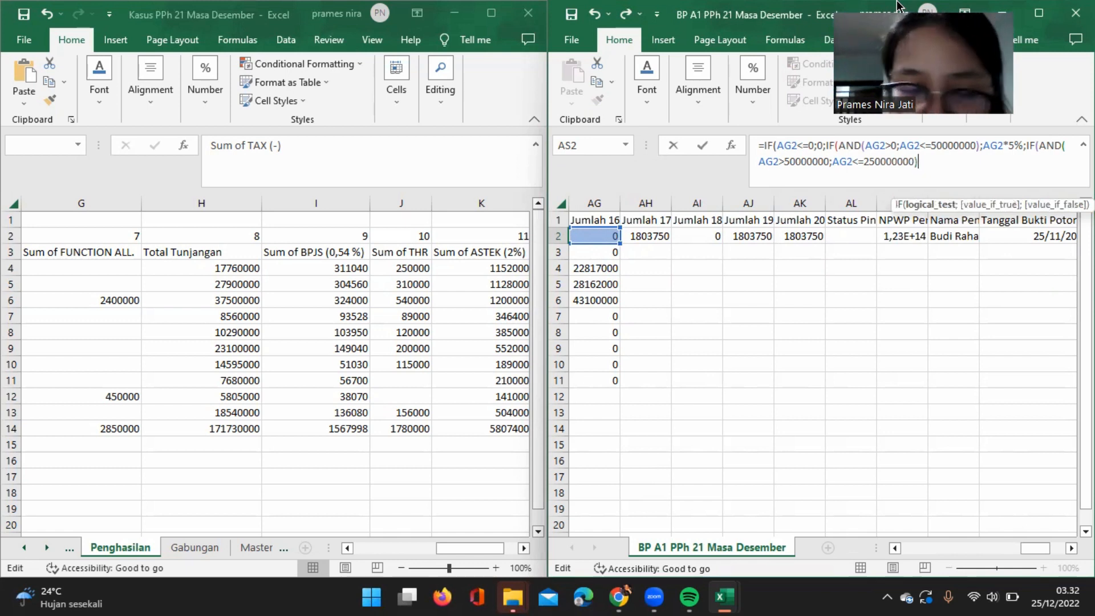
type(";")
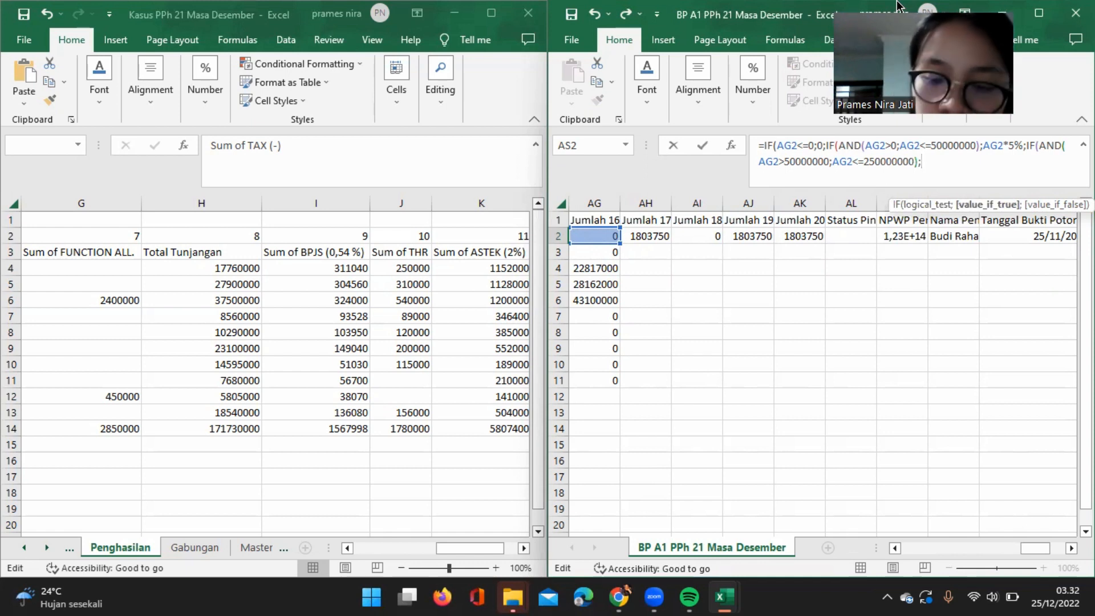
type("(AG")
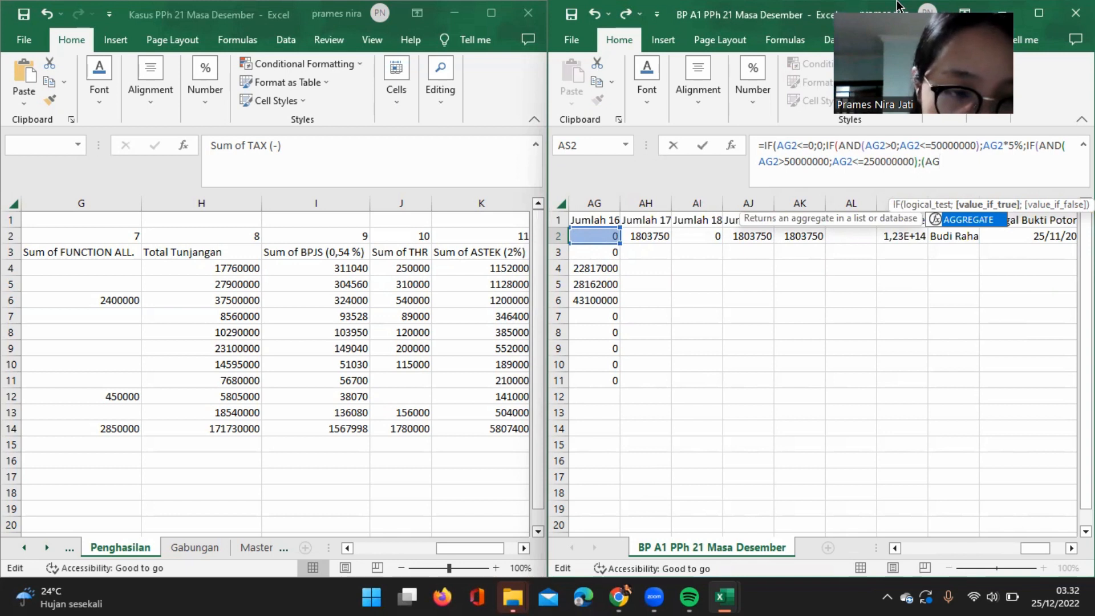
type("2-50000000")
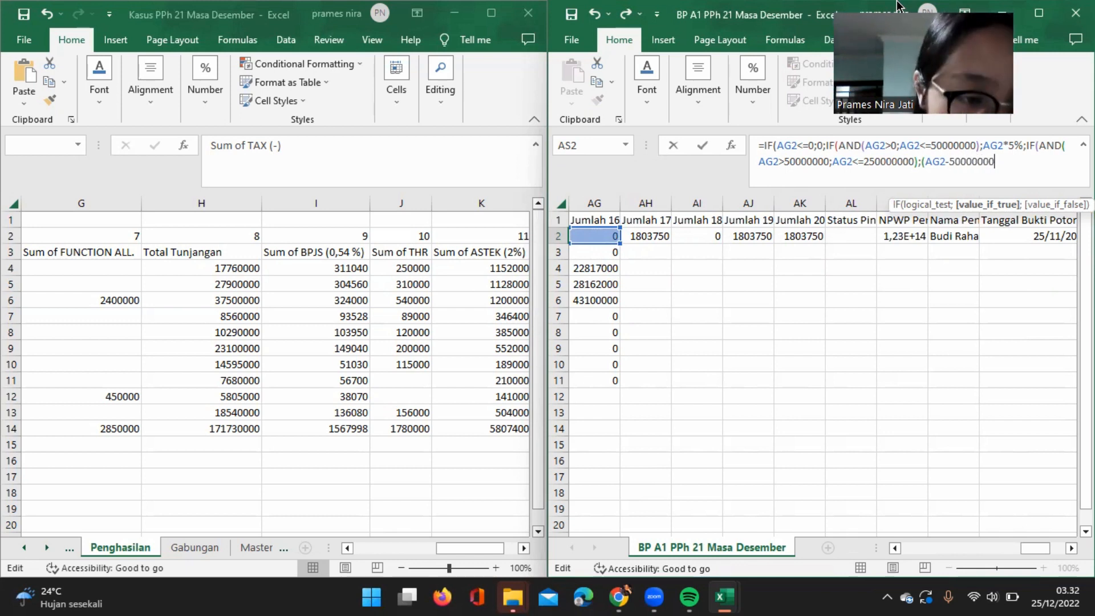
Begin the true result of this IF with the bracketed difference (AG2-50000000).
type(")")
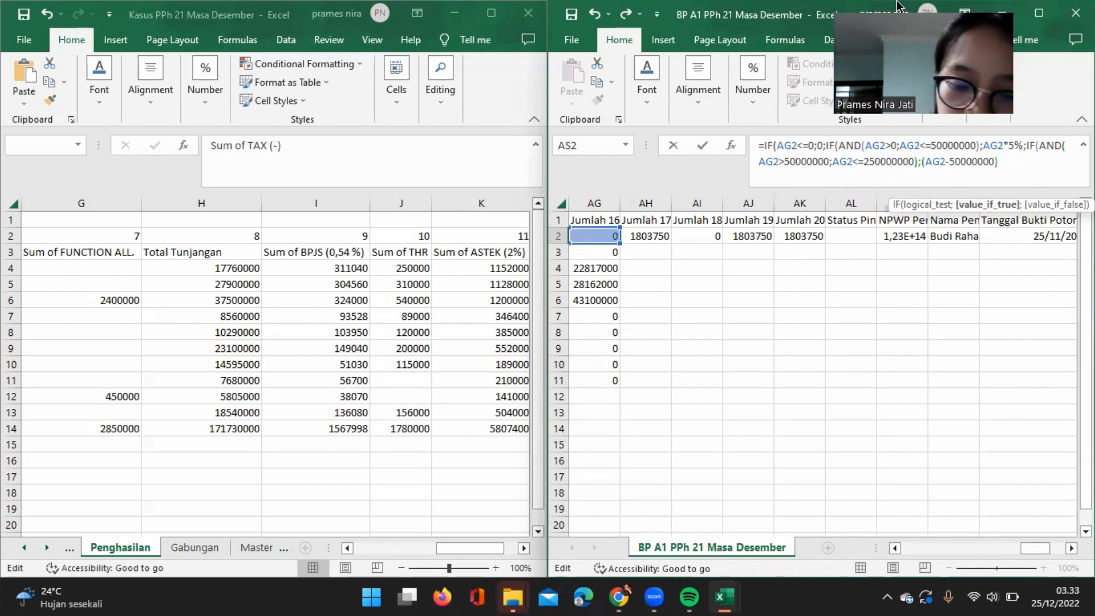
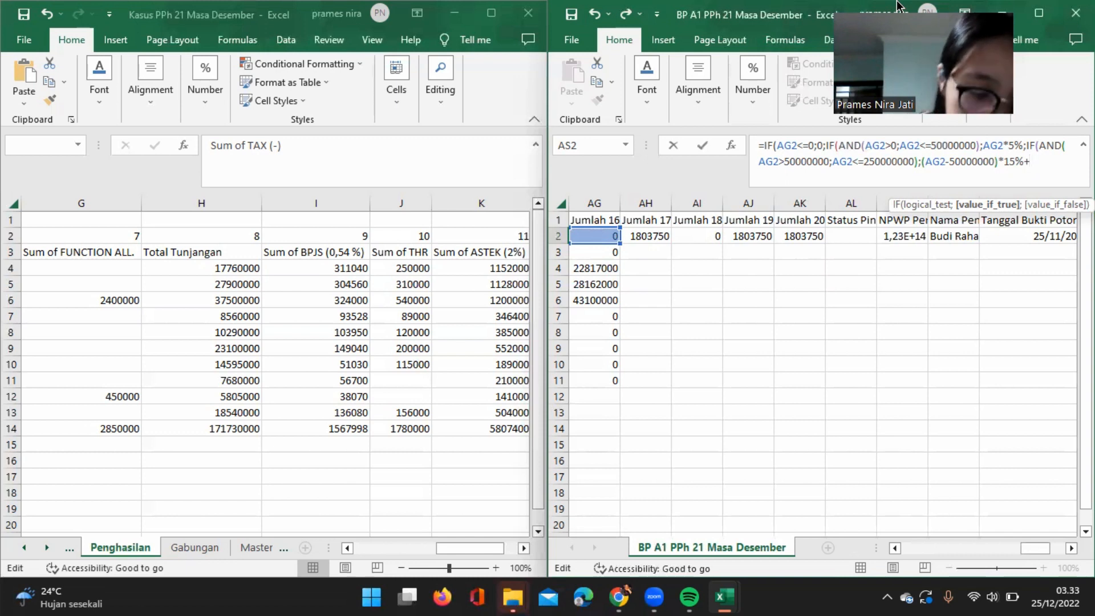
Complete the 15% true result in AS2's formula by adding 2500000 after the plus sign.
type("00")
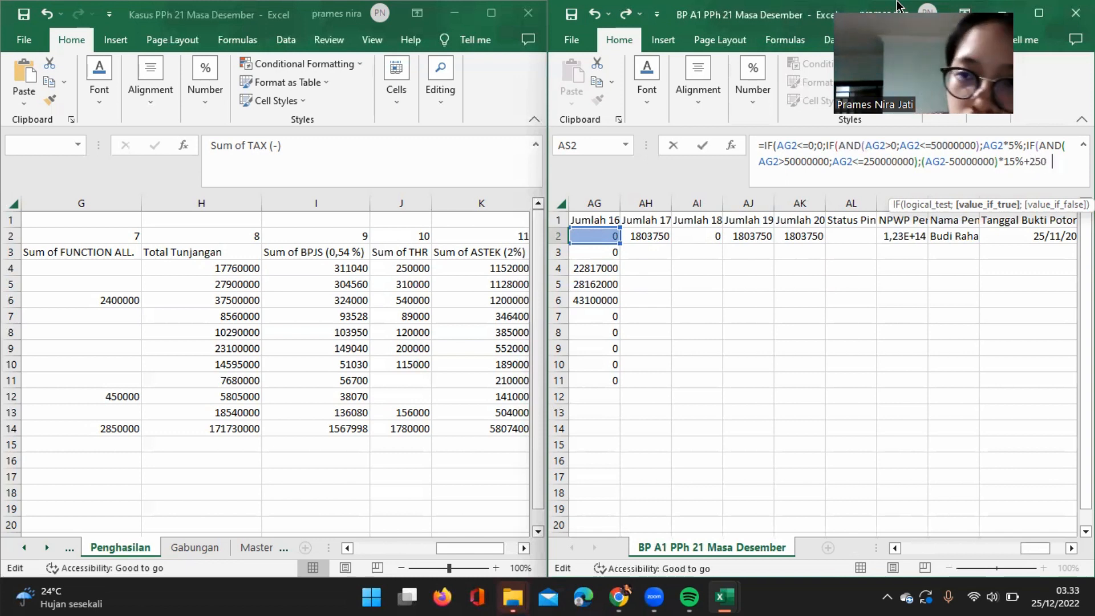
type("000")
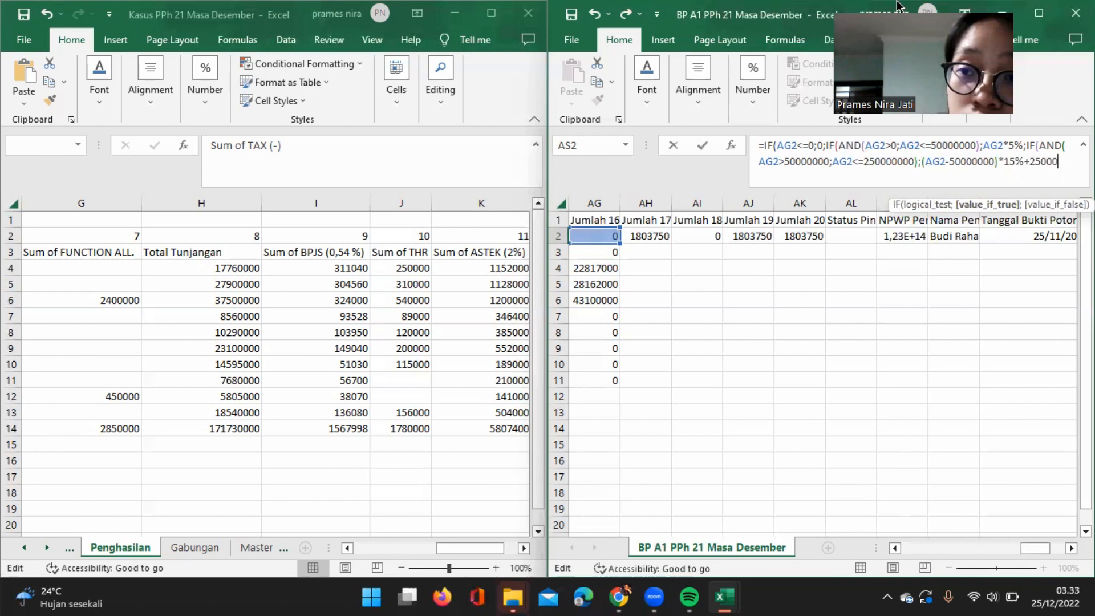
type("00;IF")
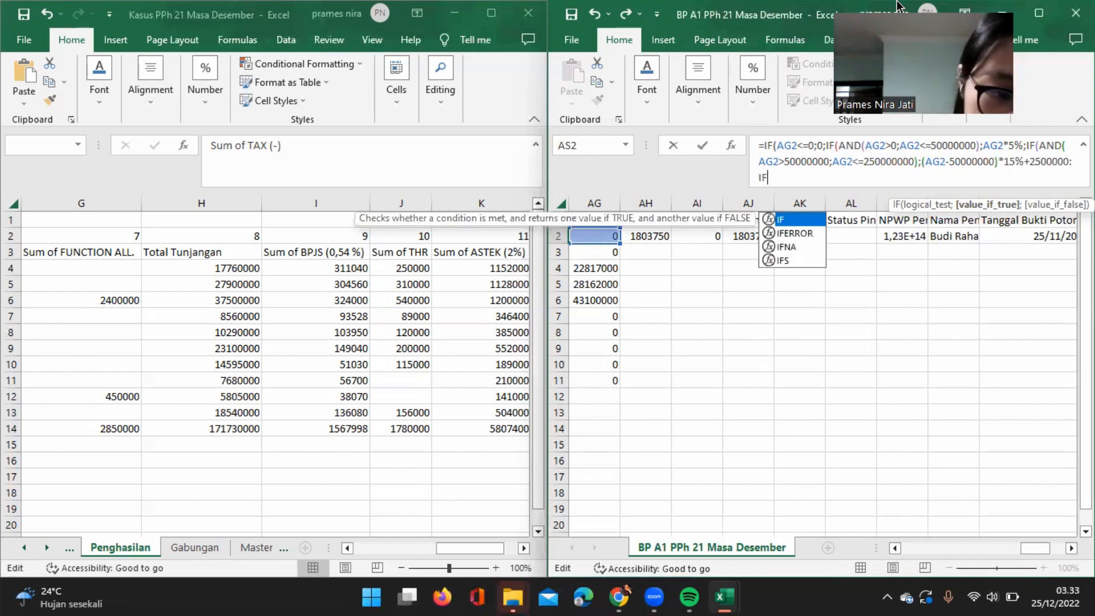
type("(AN")
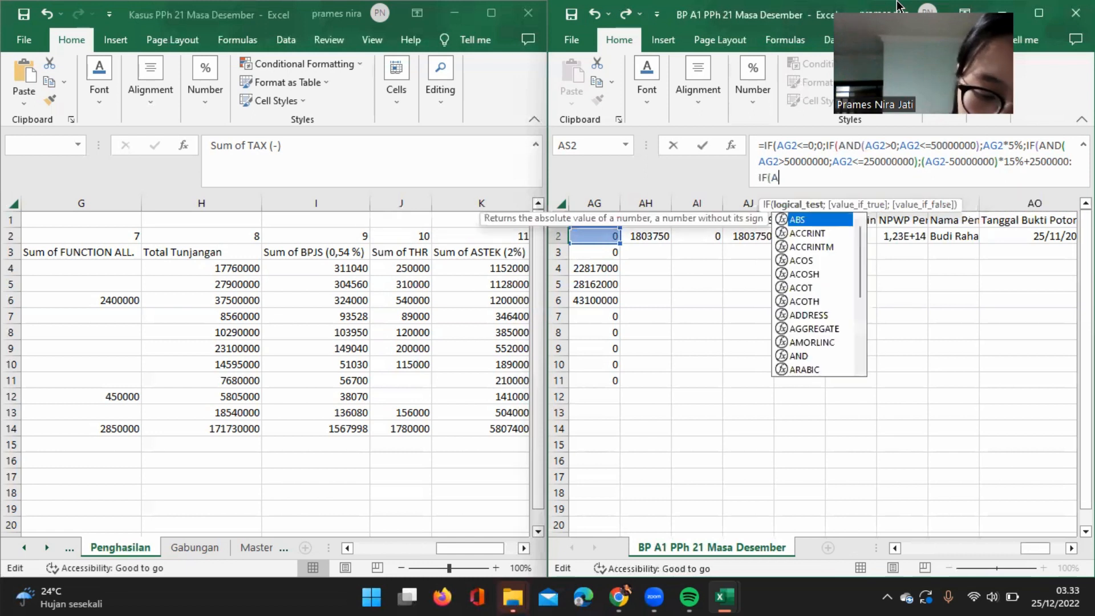
type("D(")
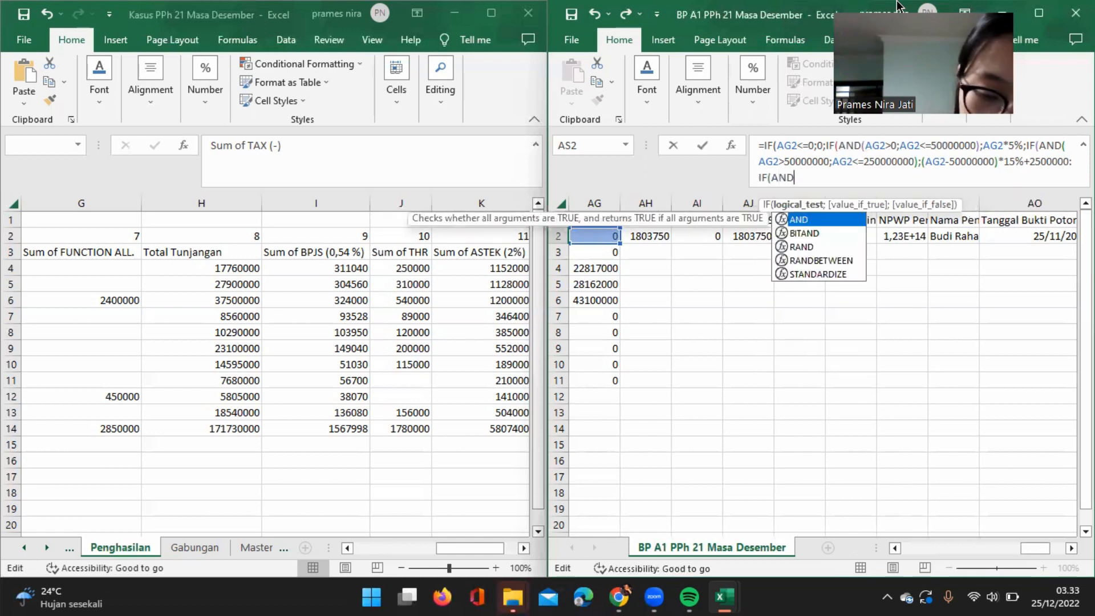
type("AG2")
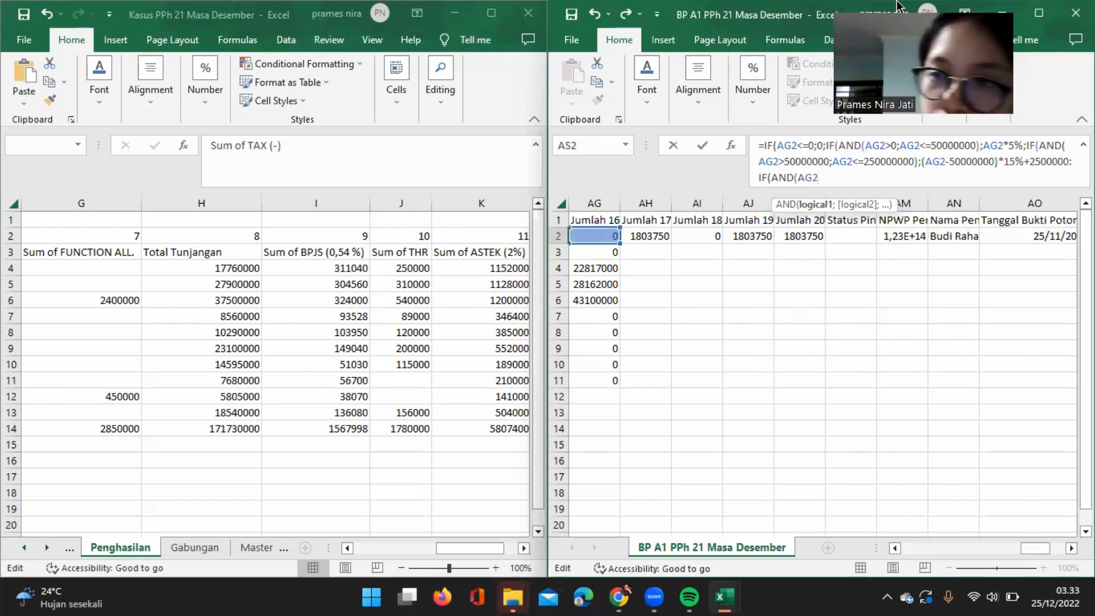
type(">")
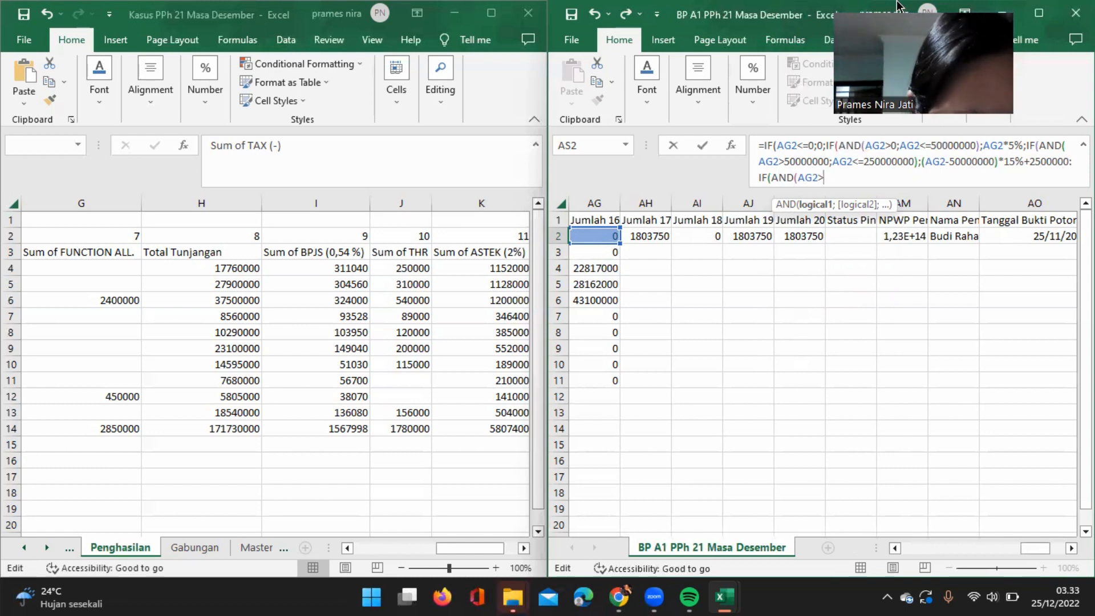
Nest another IF with an AND test as the false result, with AG2>250000000 as its first condition.
type("250000000")
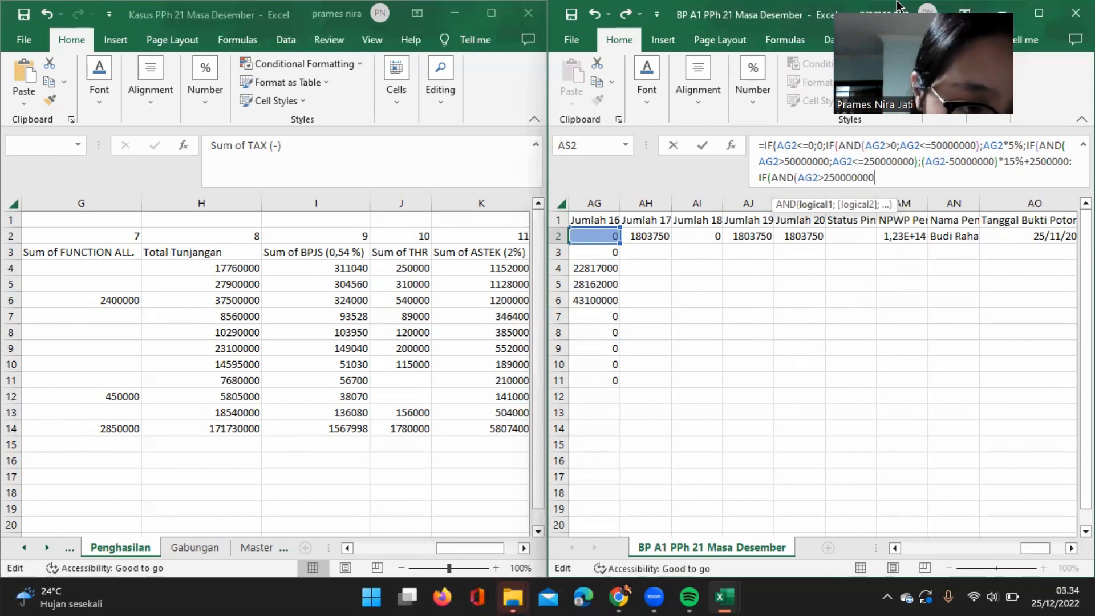
type(";")
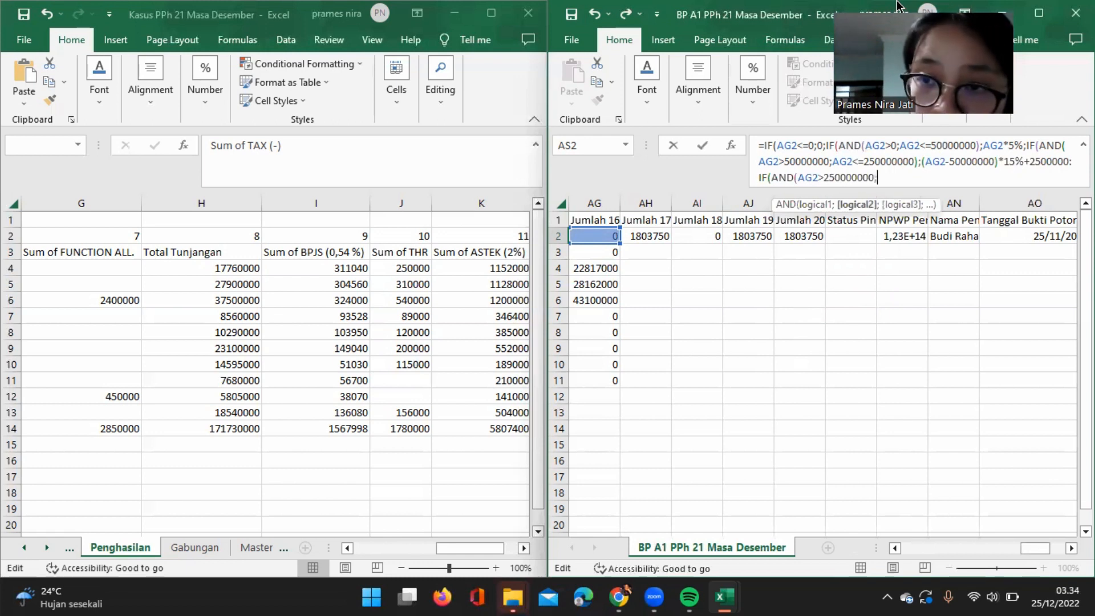
type("AG")
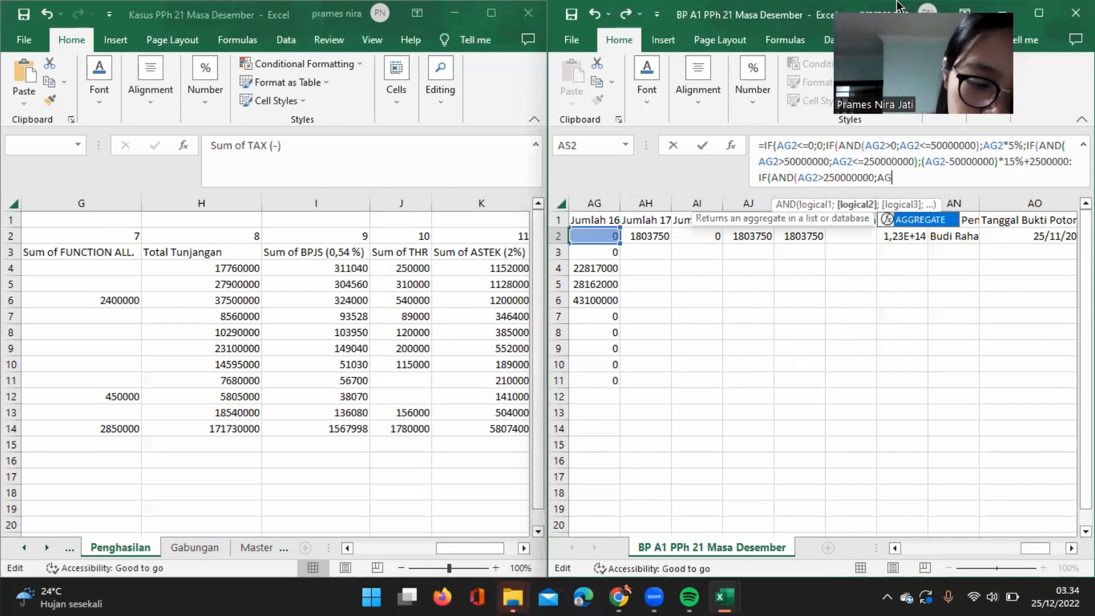
type("2")
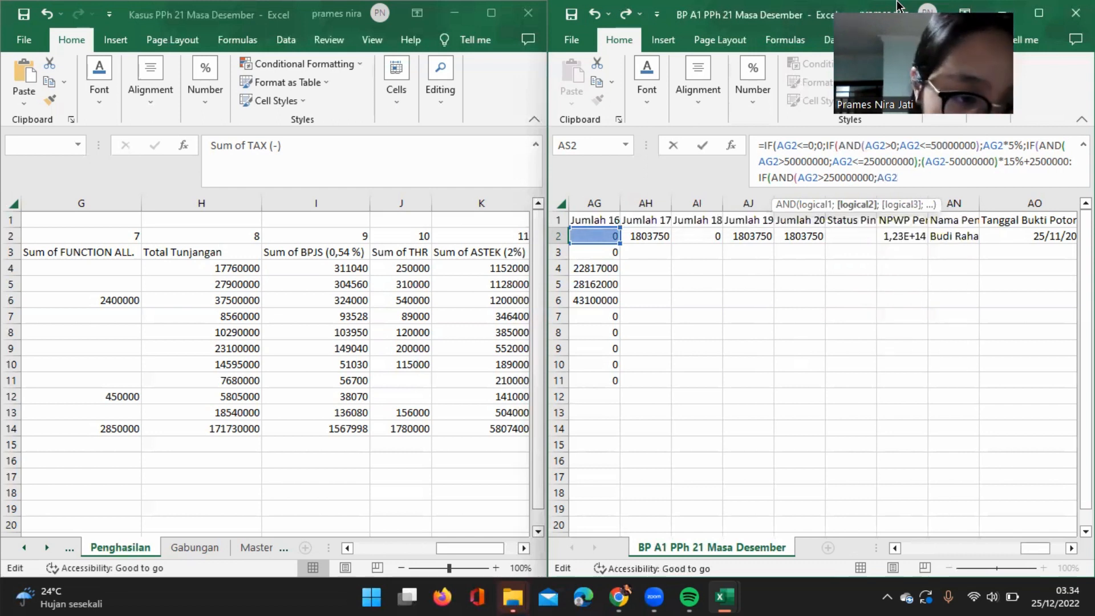
type(",")
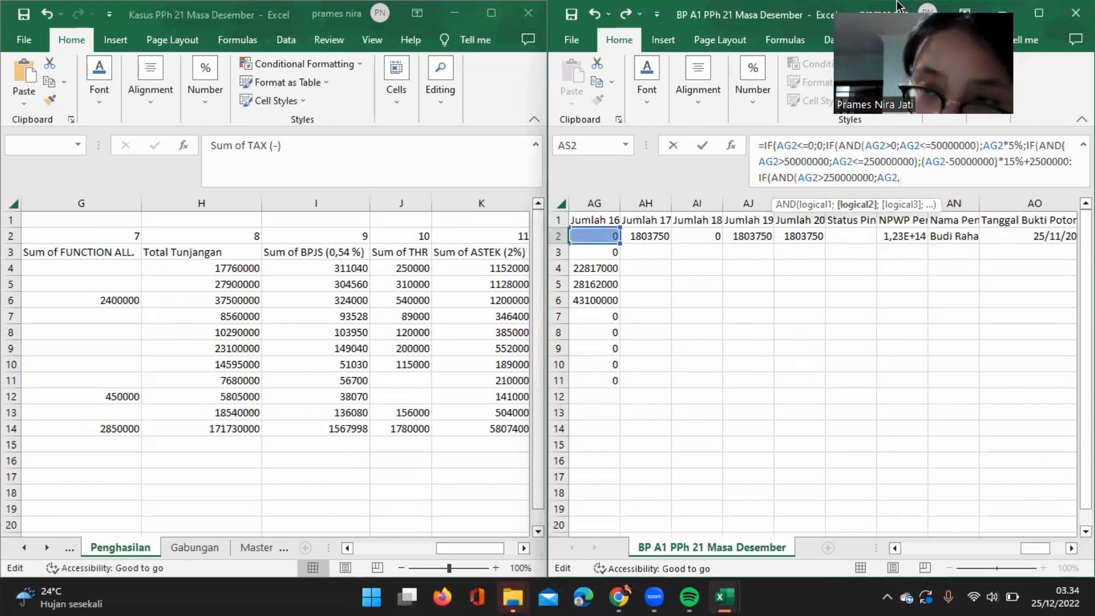
type("=")
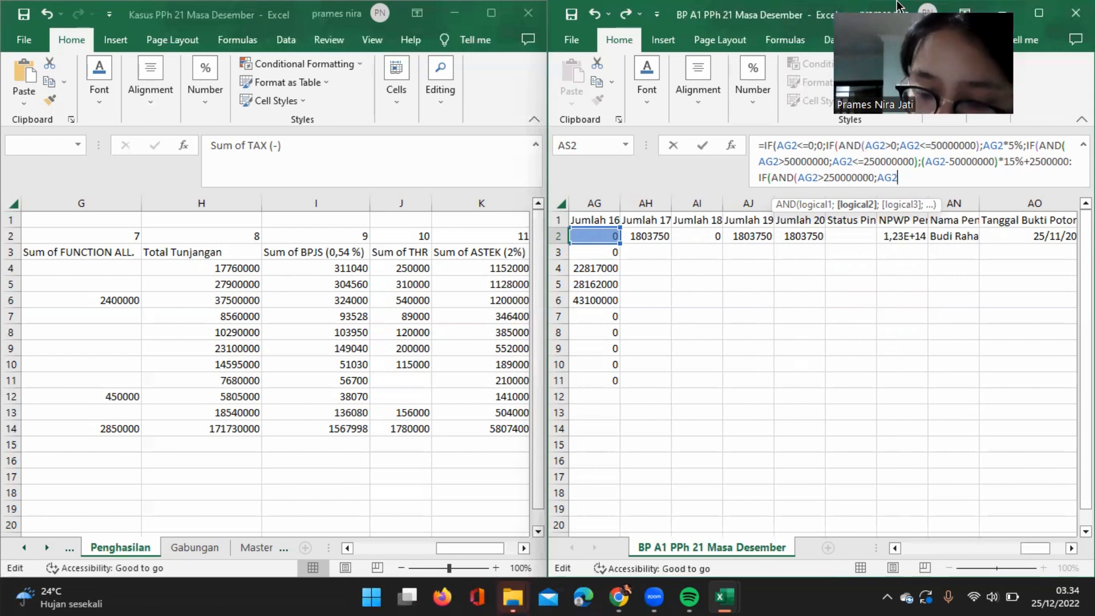
type("<=")
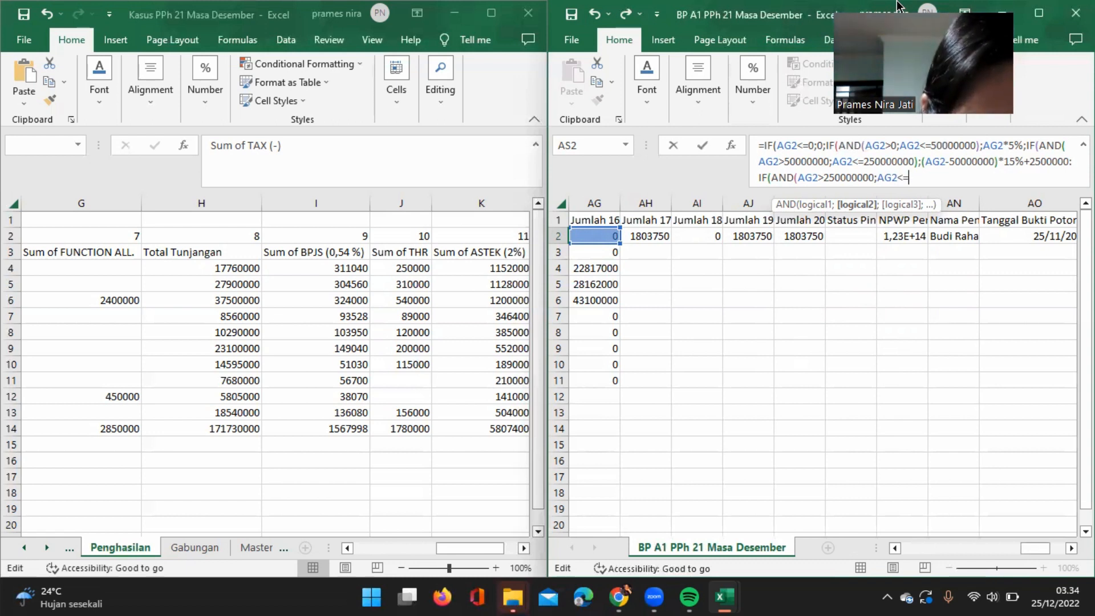
type("5000000000")
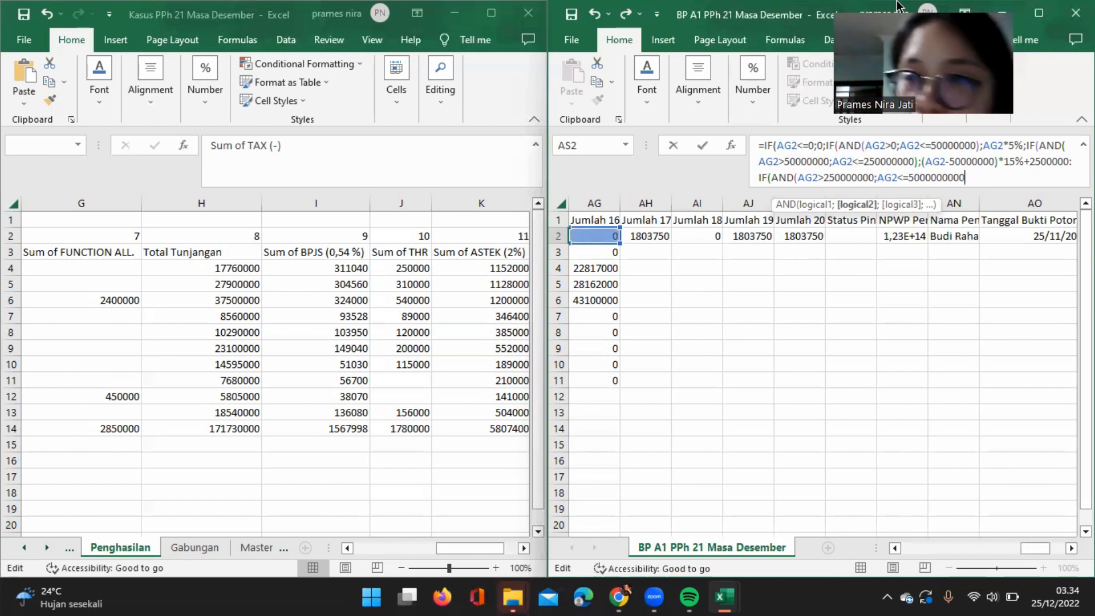
type(")")
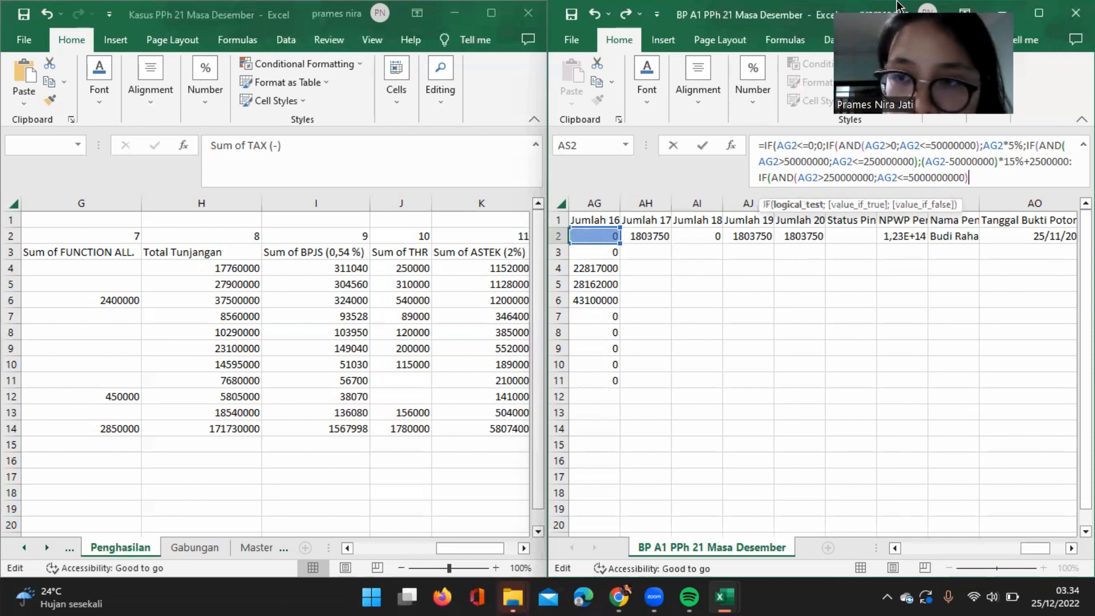
type(" ;")
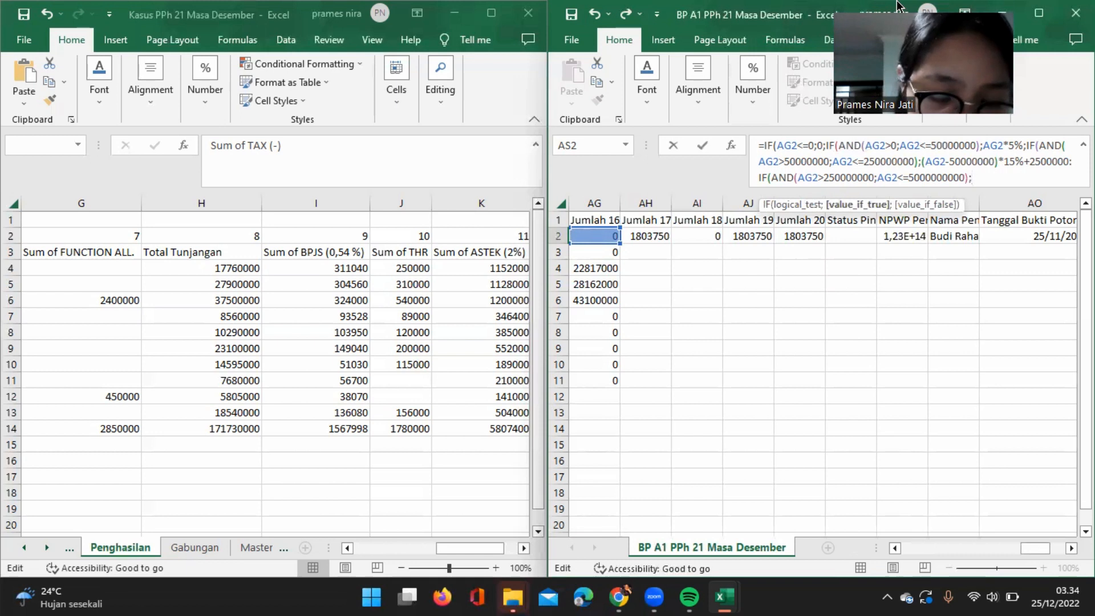
type("(AG")
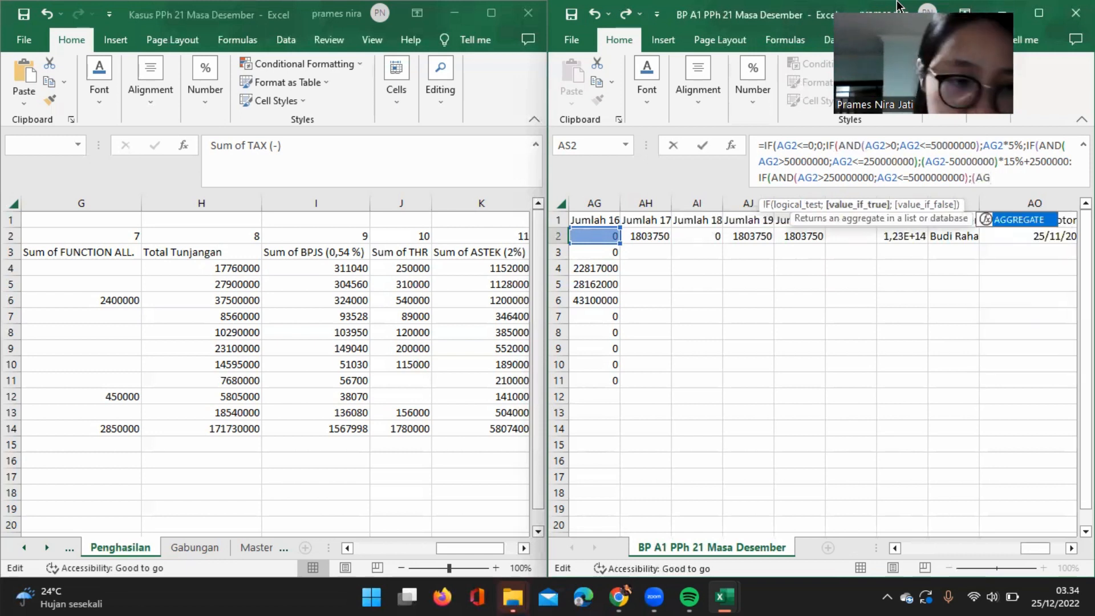
type("2")
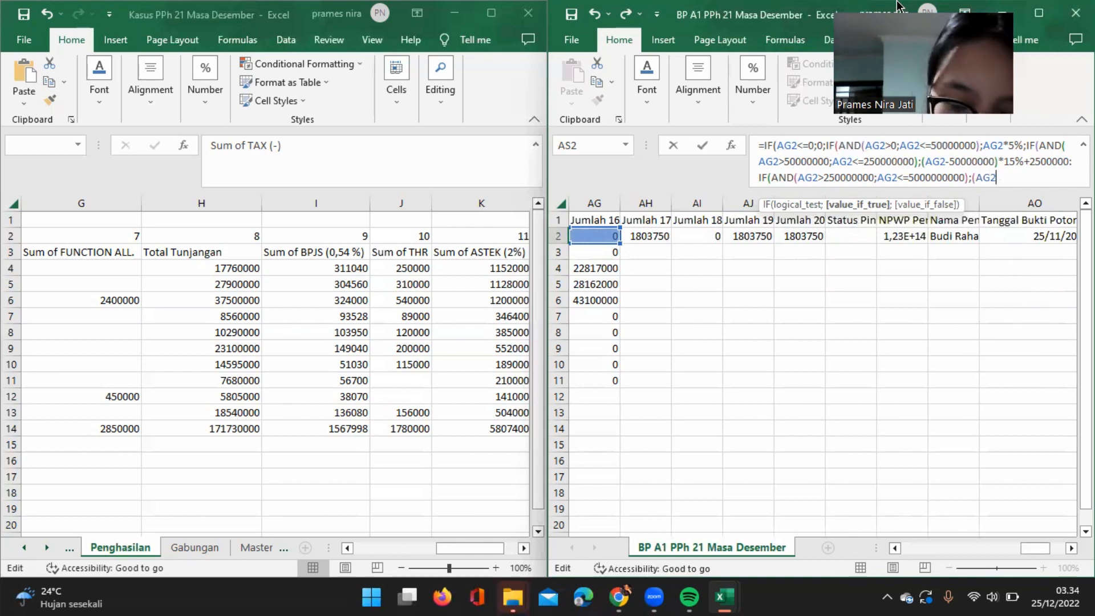
type("-")
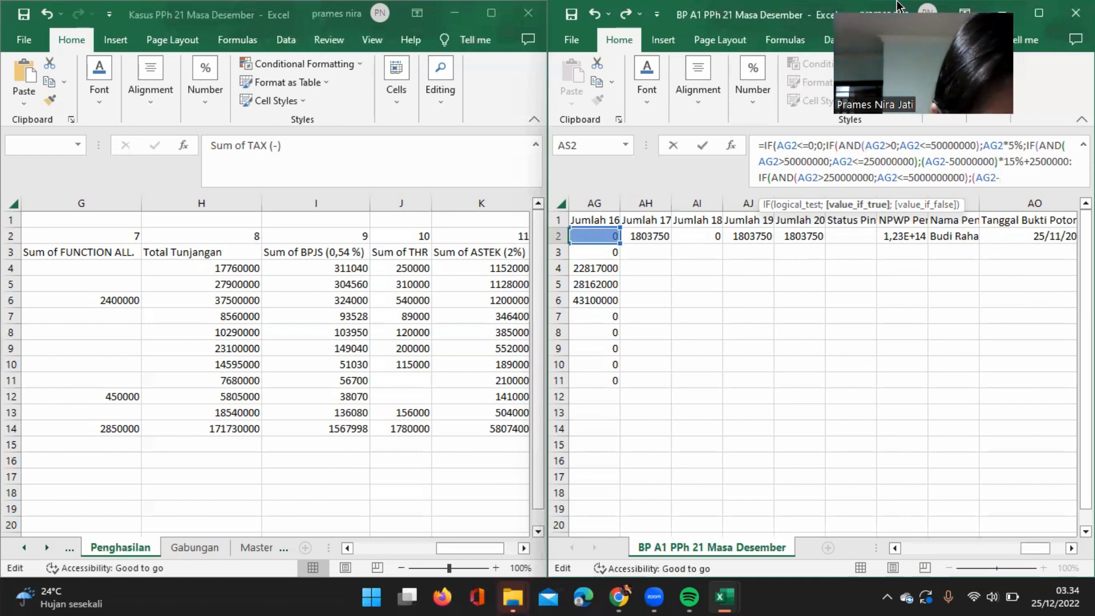
type("250000000")
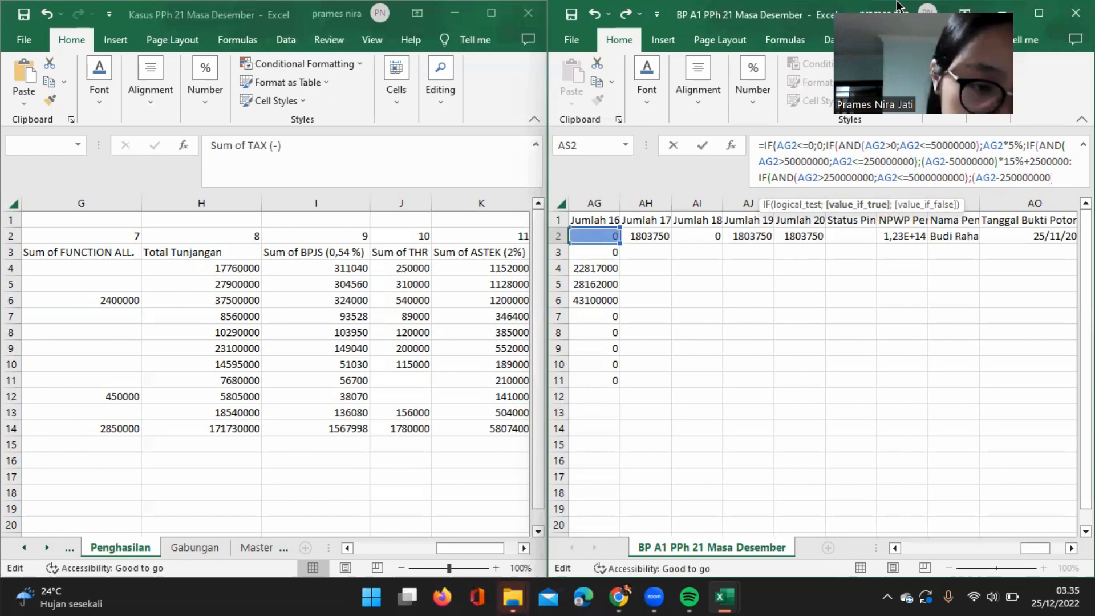
type(")&")
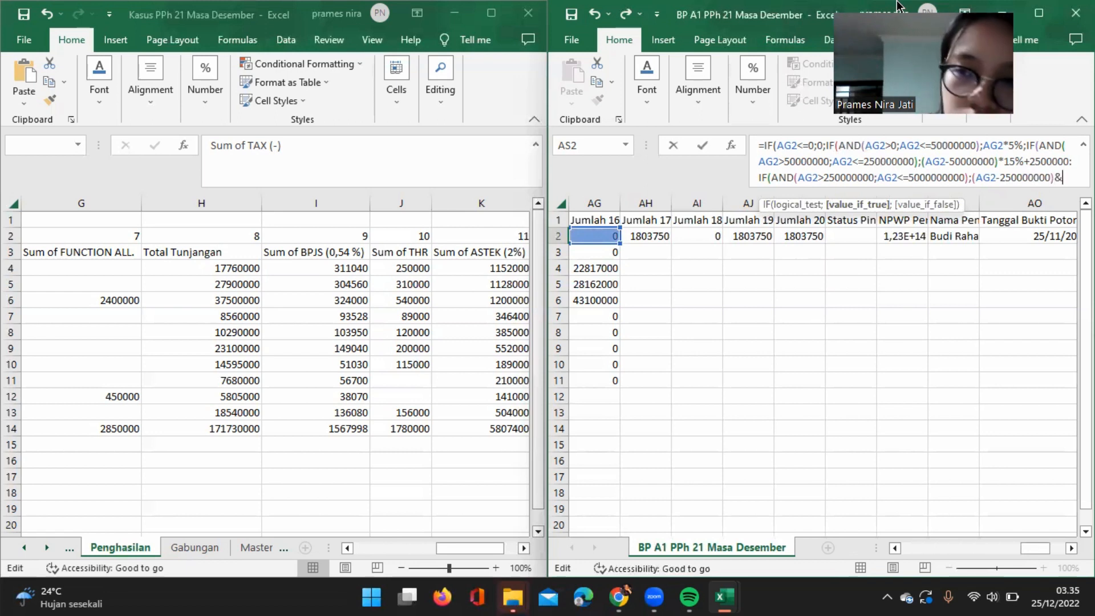
Multiply the bracketed difference by 25% and add 32500000 to complete the true result.
key("BackSpace")
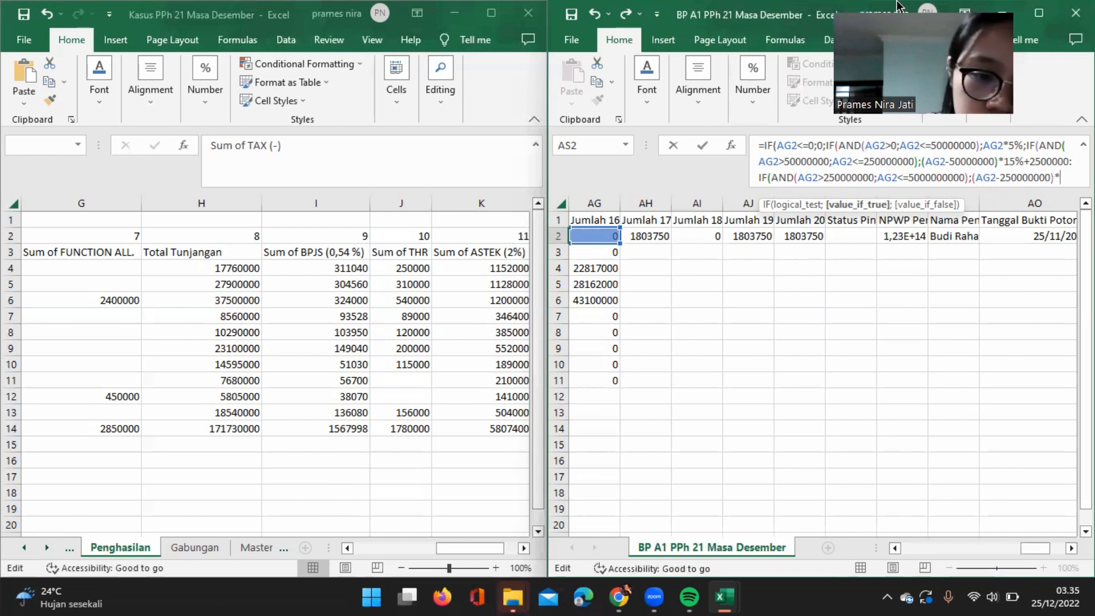
type("25%+")
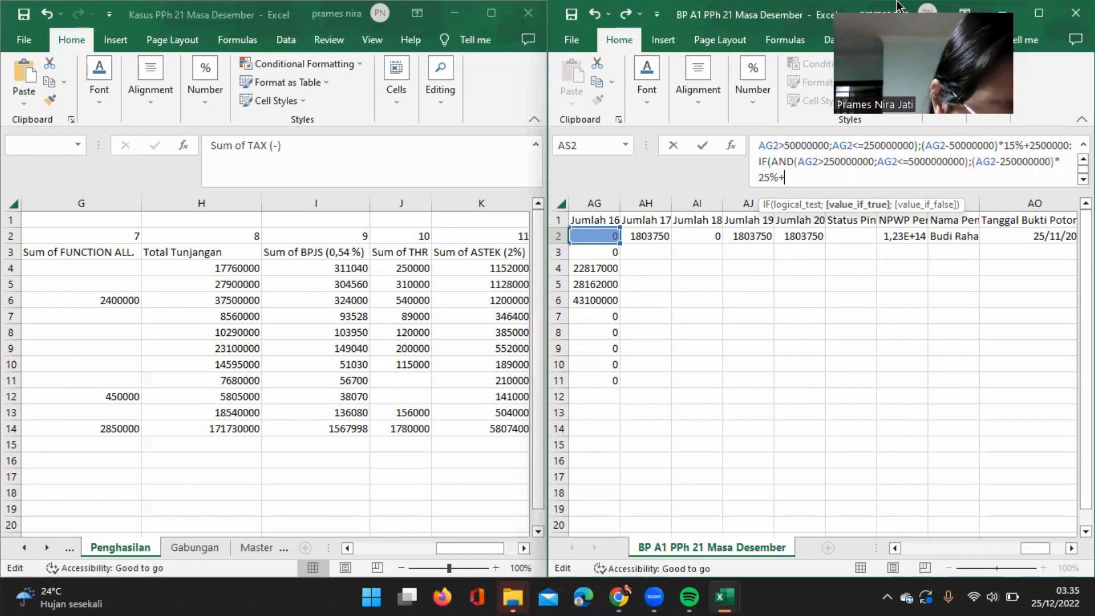
type("32")
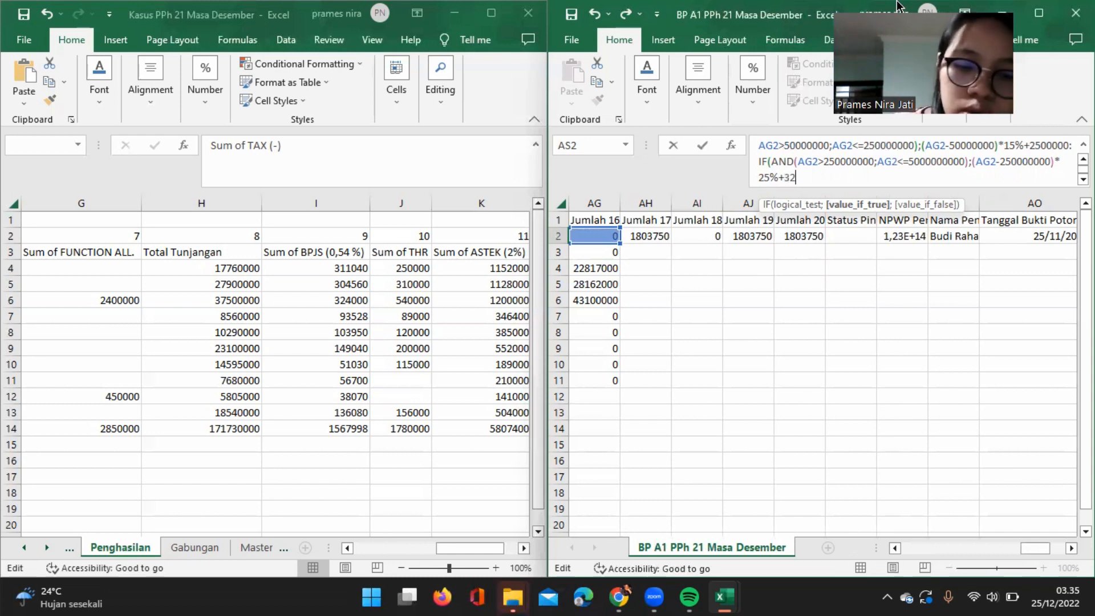
type("50")
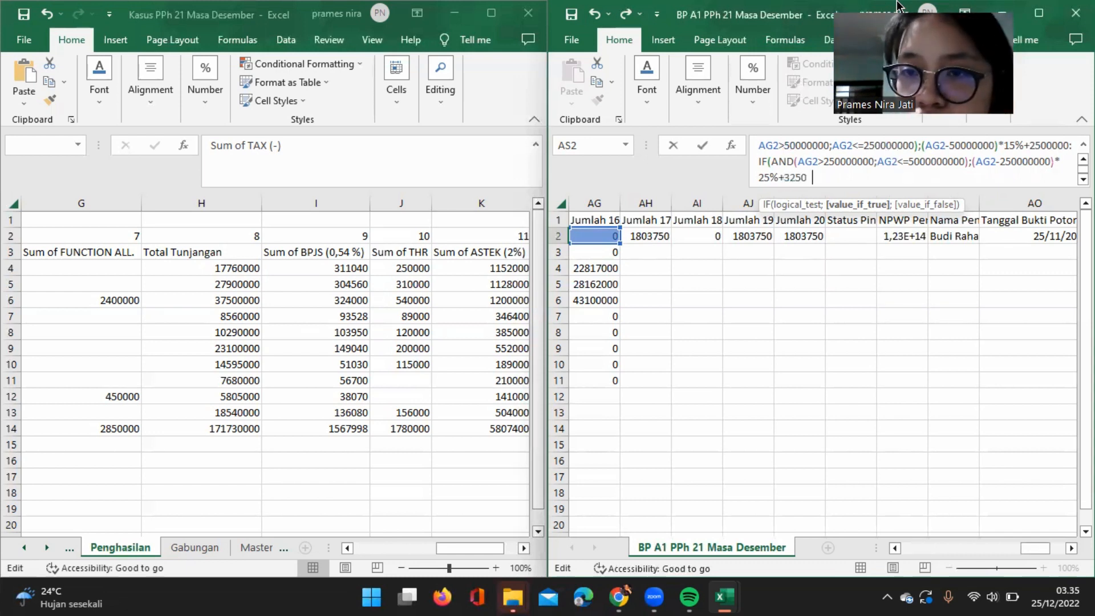
type("000")
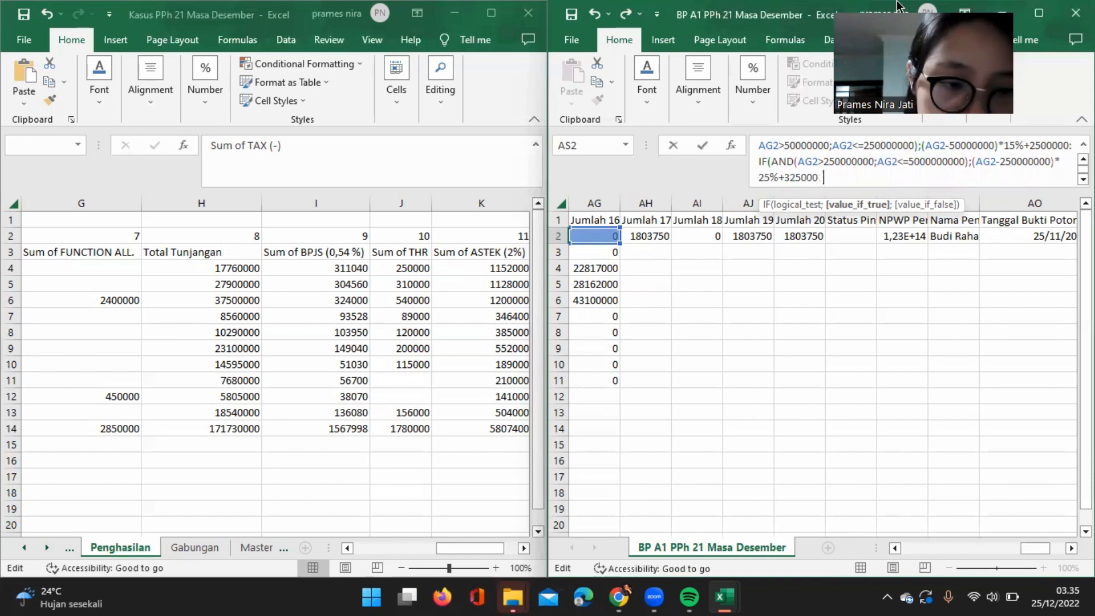
type("00;")
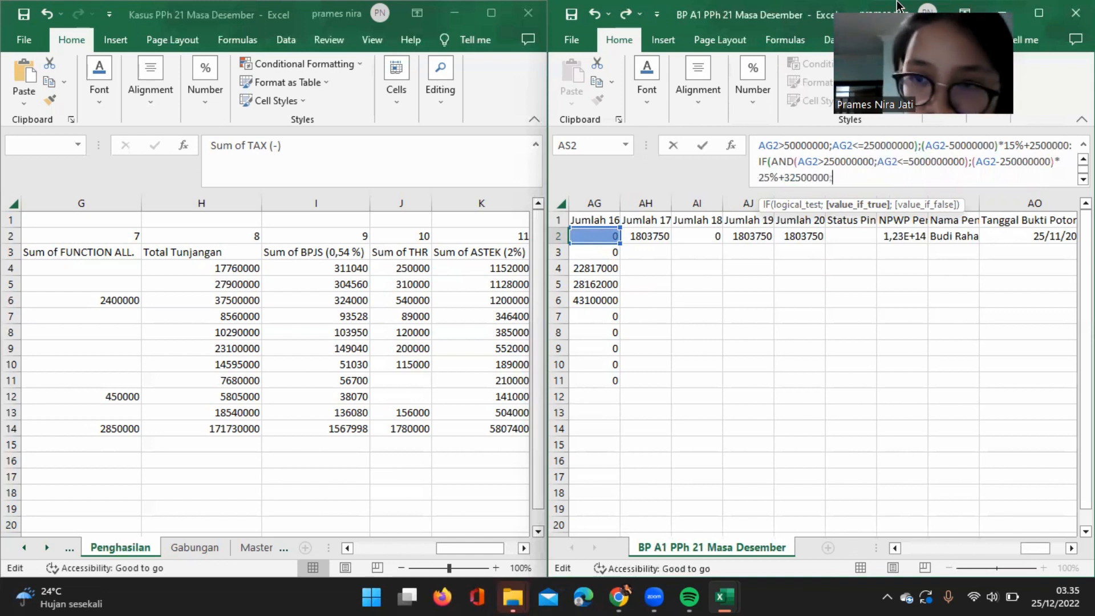
type(";")
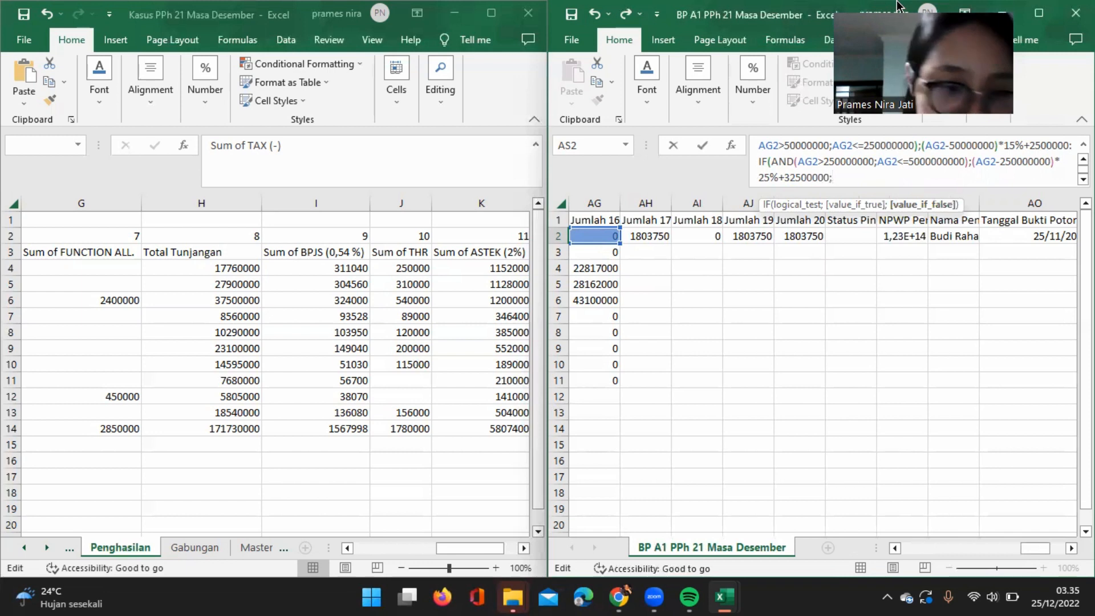
type("(AG2")
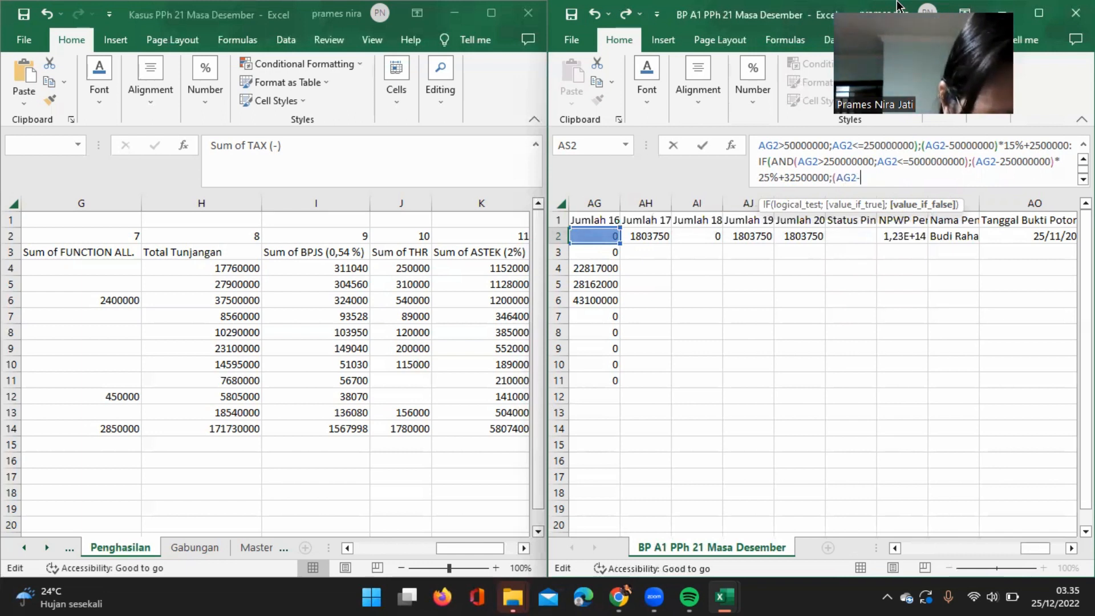
type("-5000000")
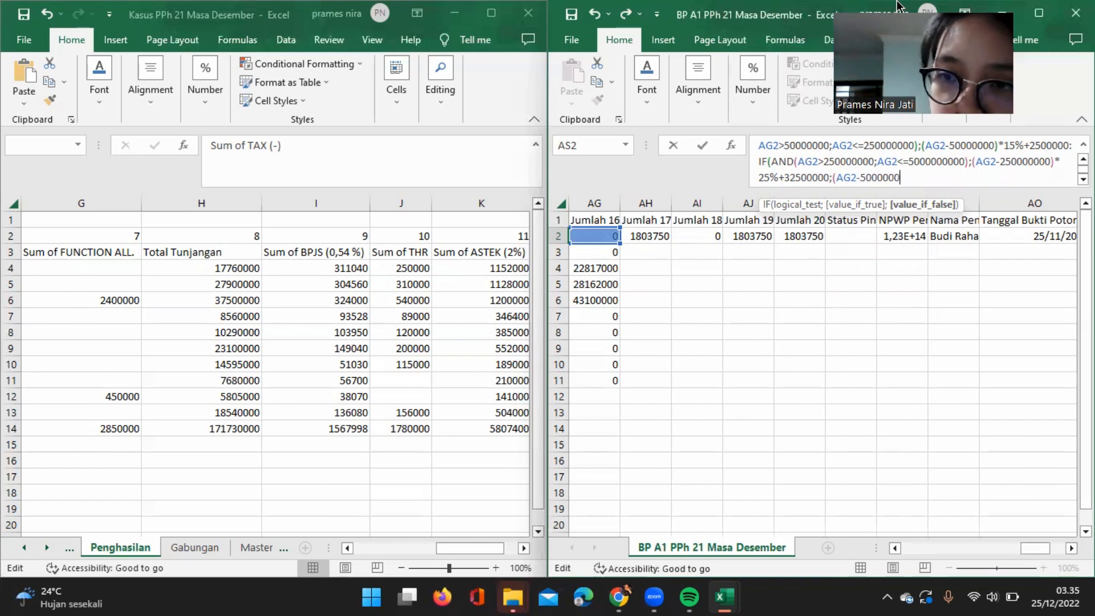
type("000")
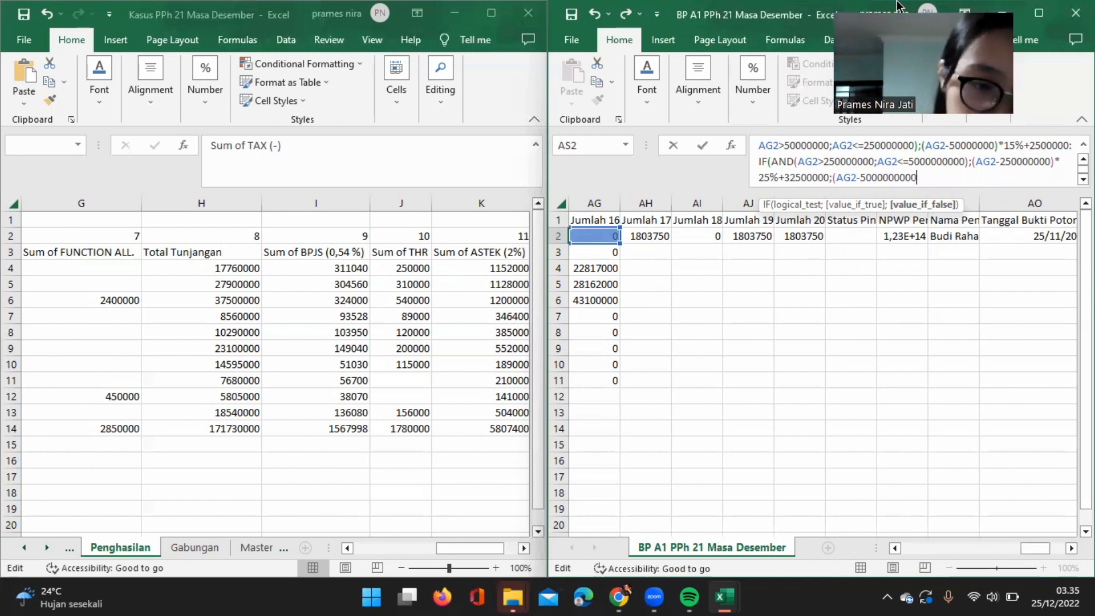
type(")*")
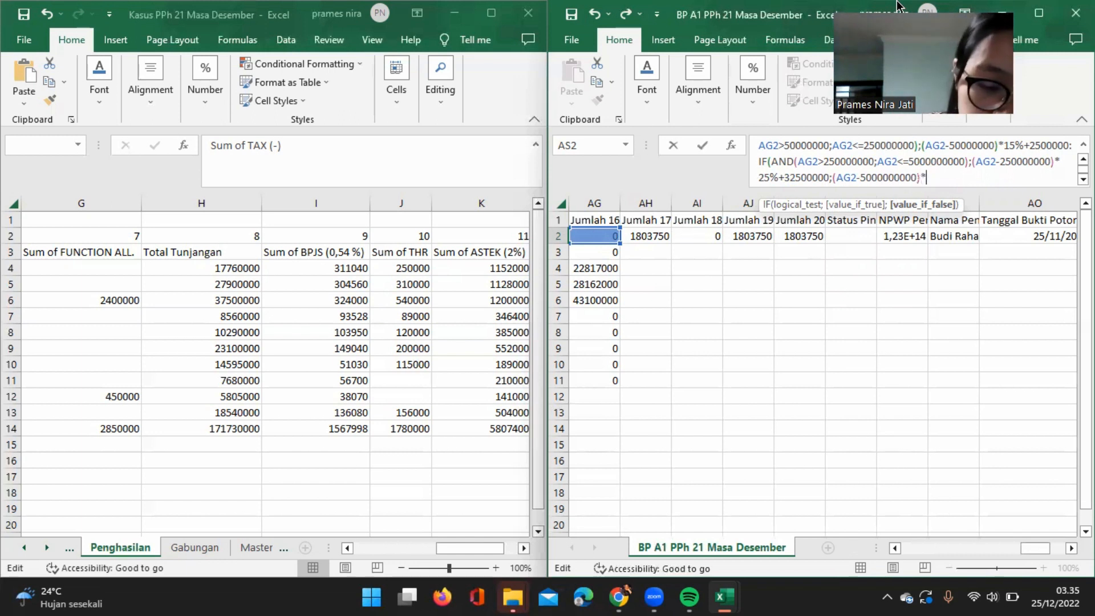
type("30")
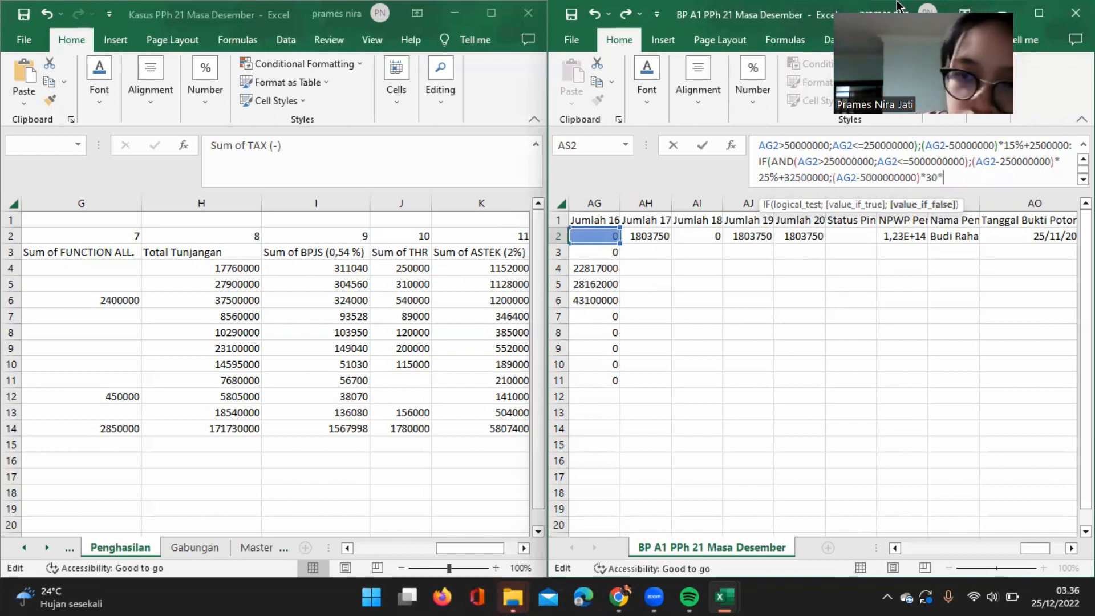
key("BackSpace")
type("%+")
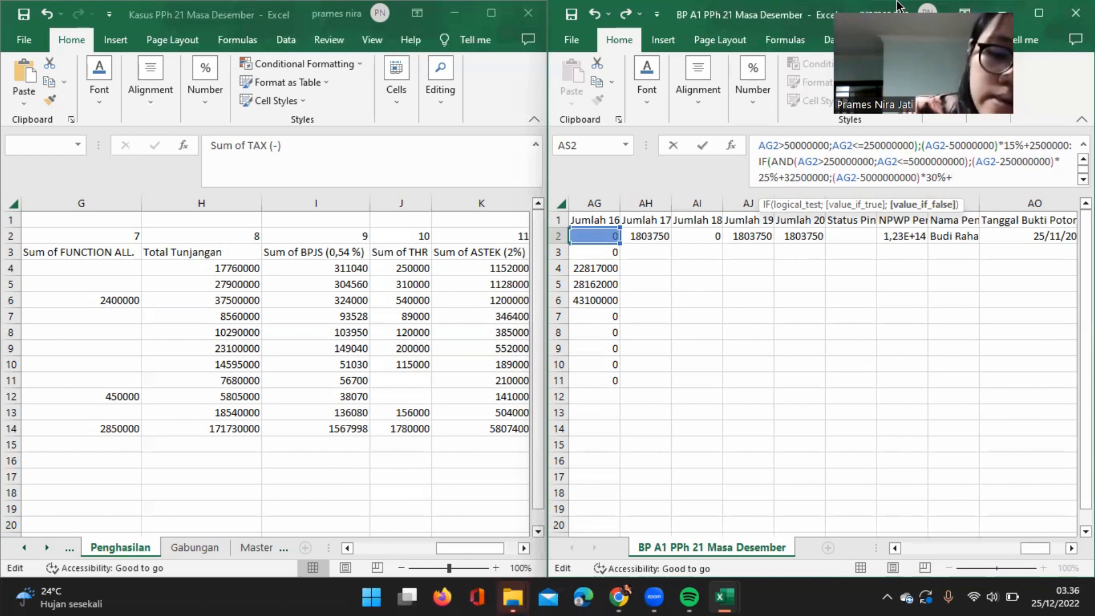
Add 95000000 to the innermost false result and close all the nested IF functions in AS2.
type("95000000")
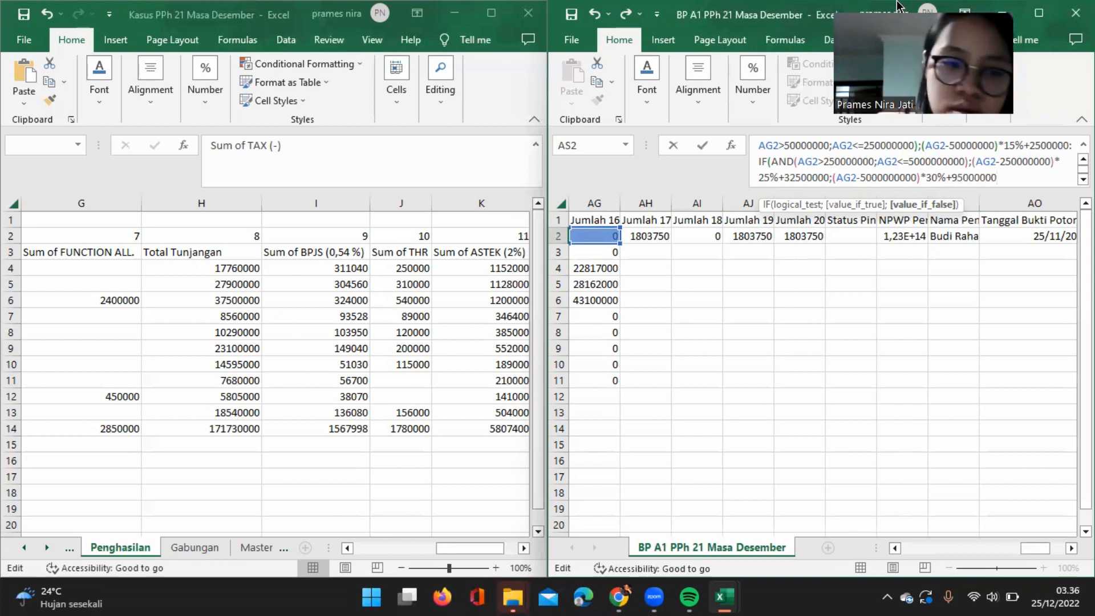
type(")")
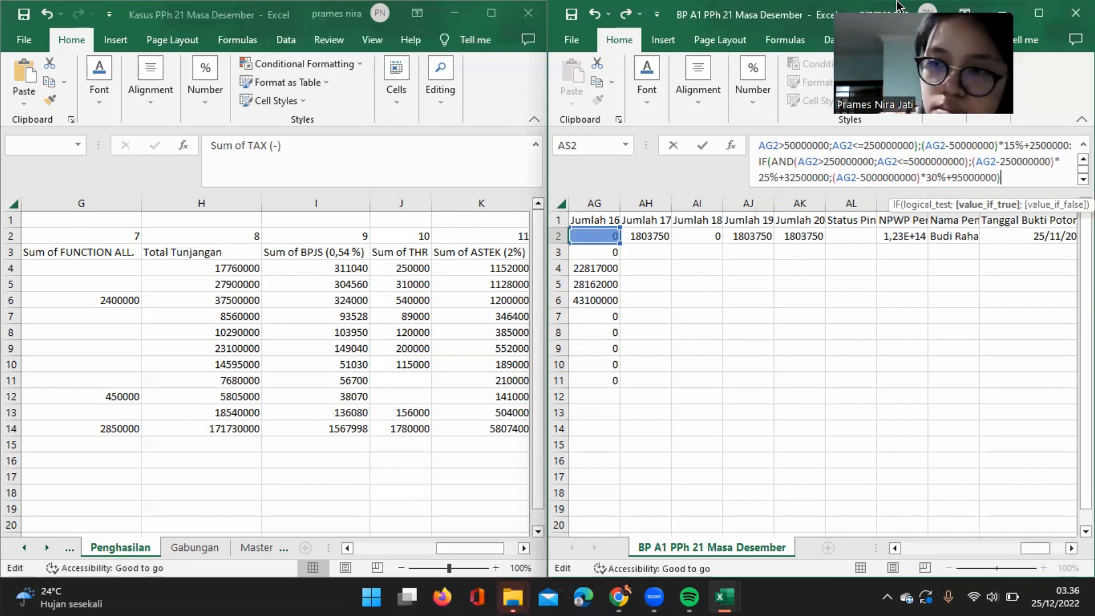
type(")")
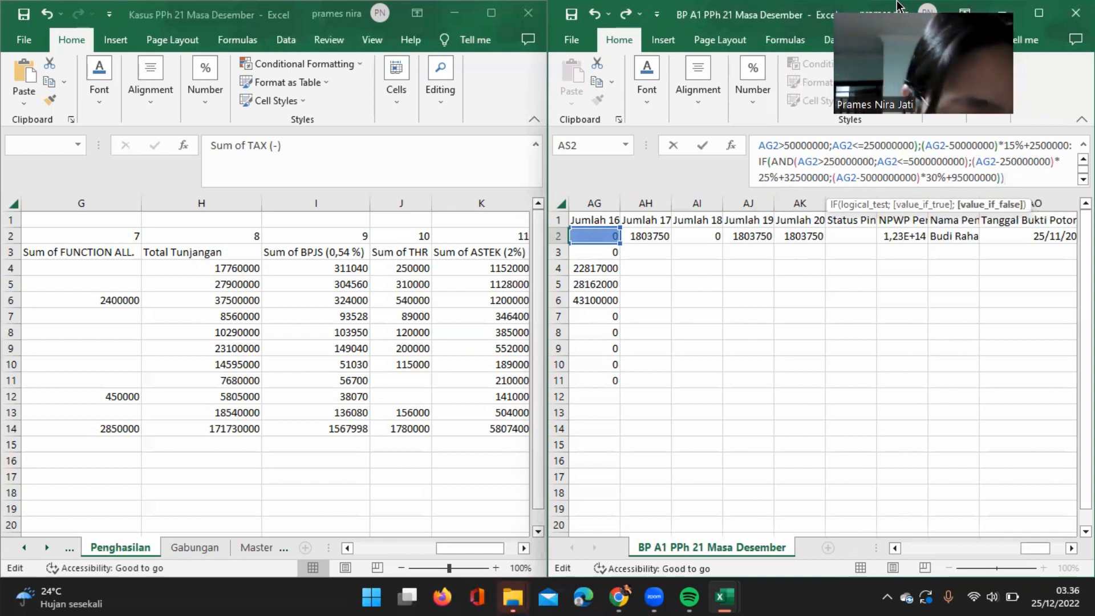
type("))")
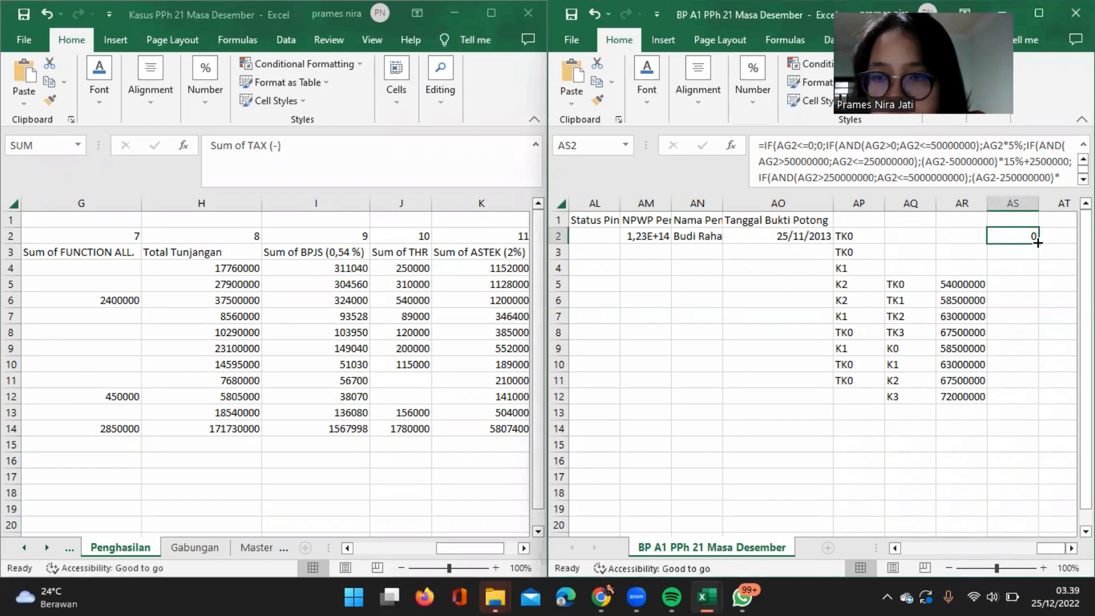
Copy AS2's progressive tax formula down through AS11.
double_click(1038, 243)
double_click(1038, 243)
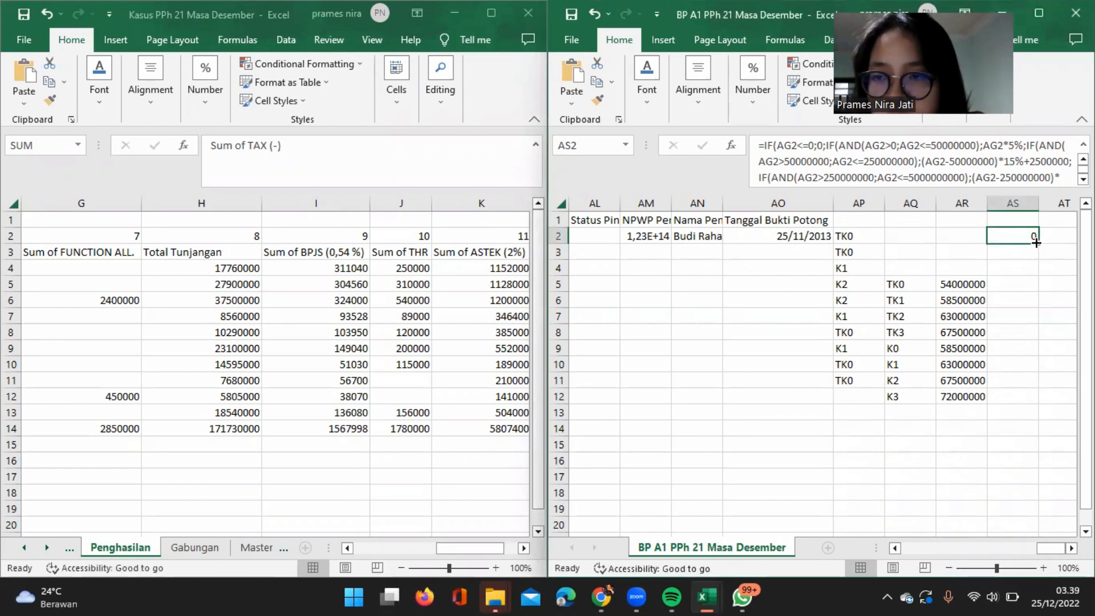
double_click(1038, 244)
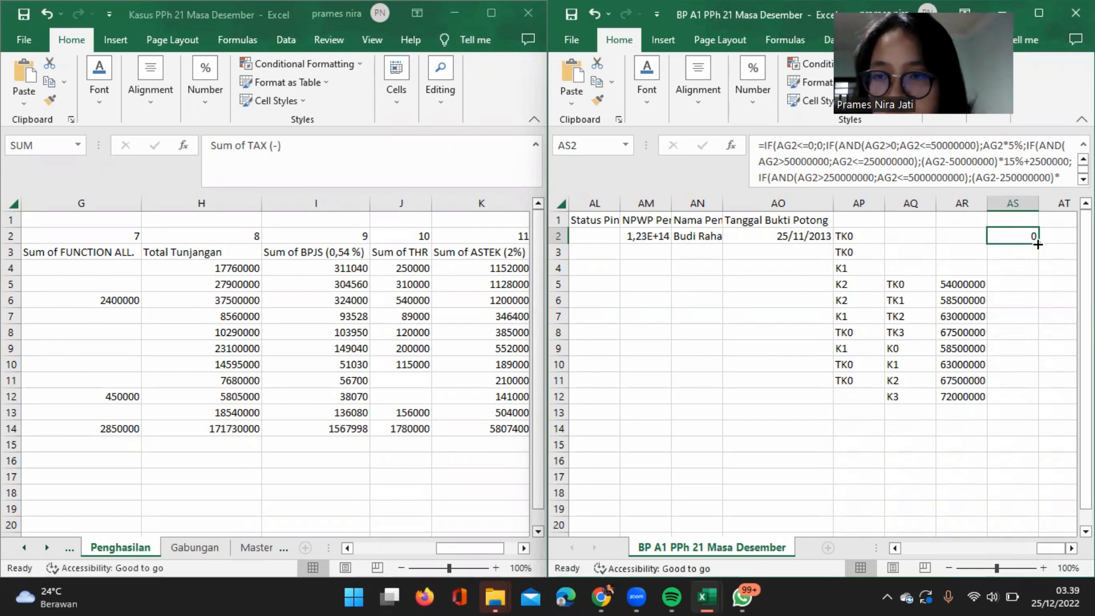
left_click_drag(1038, 244, 1038, 386)
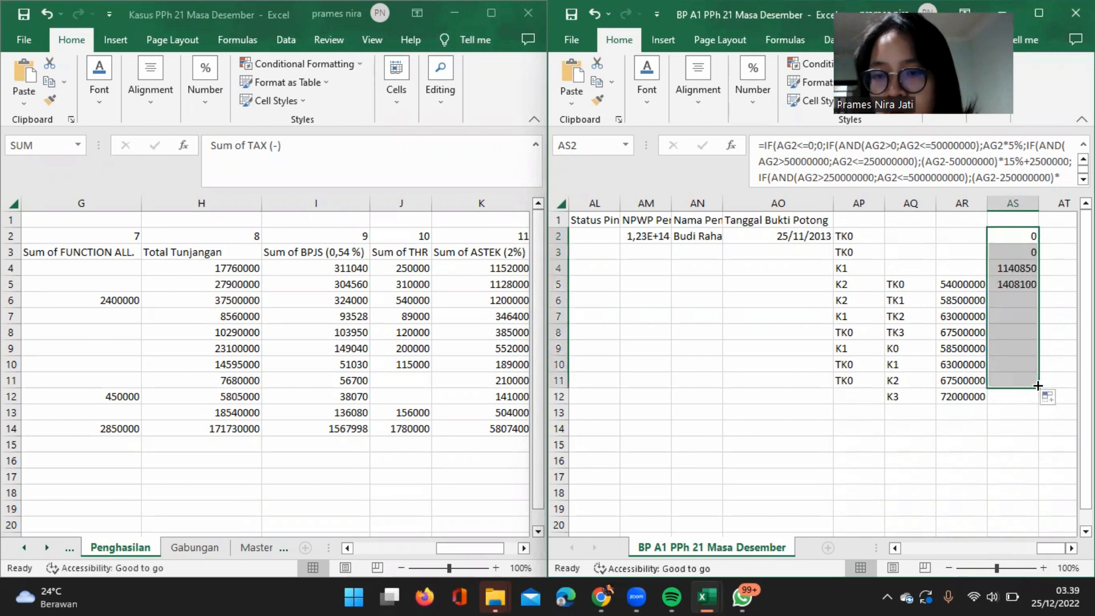
scroll(1038, 386, "right", 3)
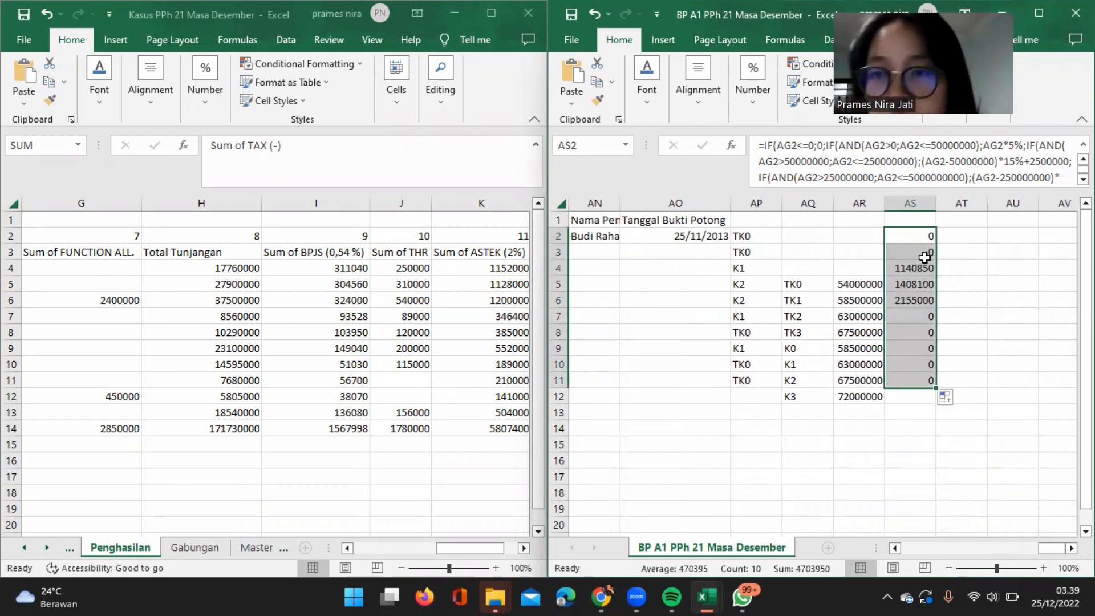
Enter =AS2*1,2% in AT2 and copy the formula down through AT12.
left_click(968, 238)
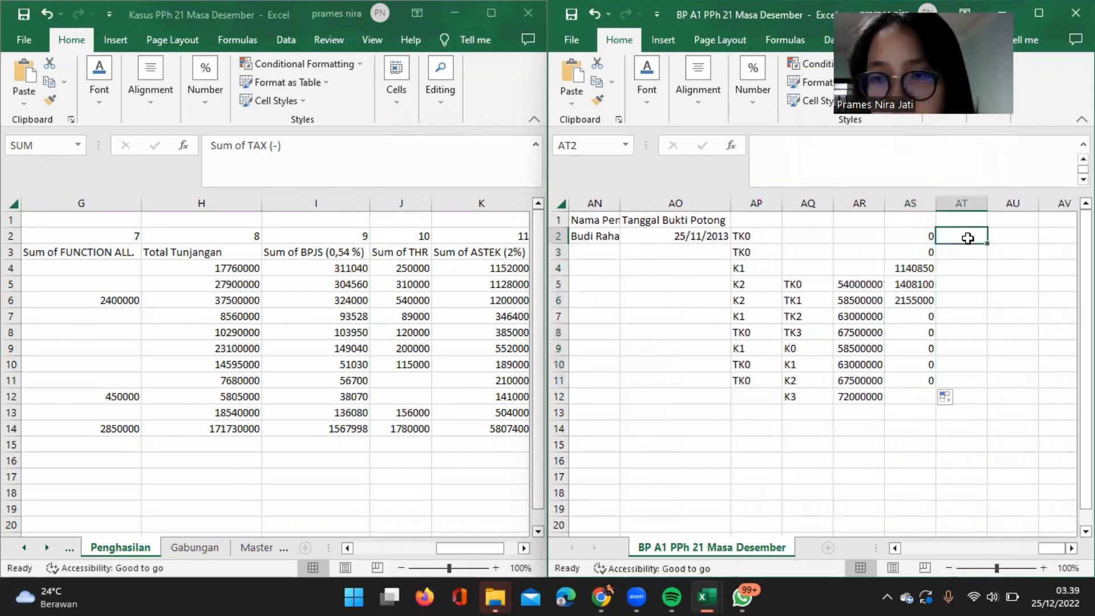
type("=")
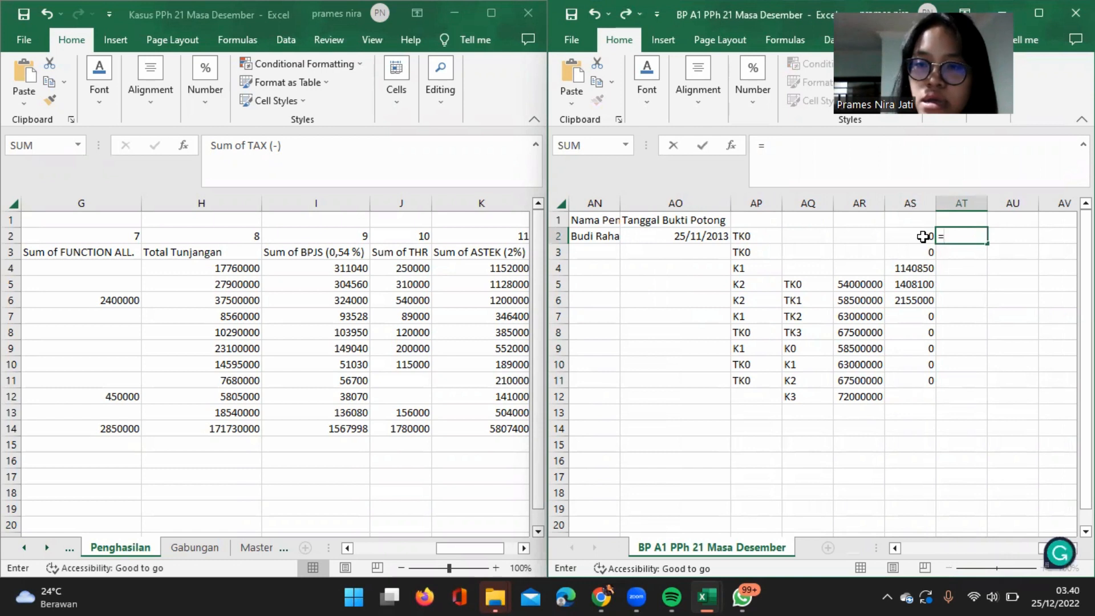
left_click(923, 237)
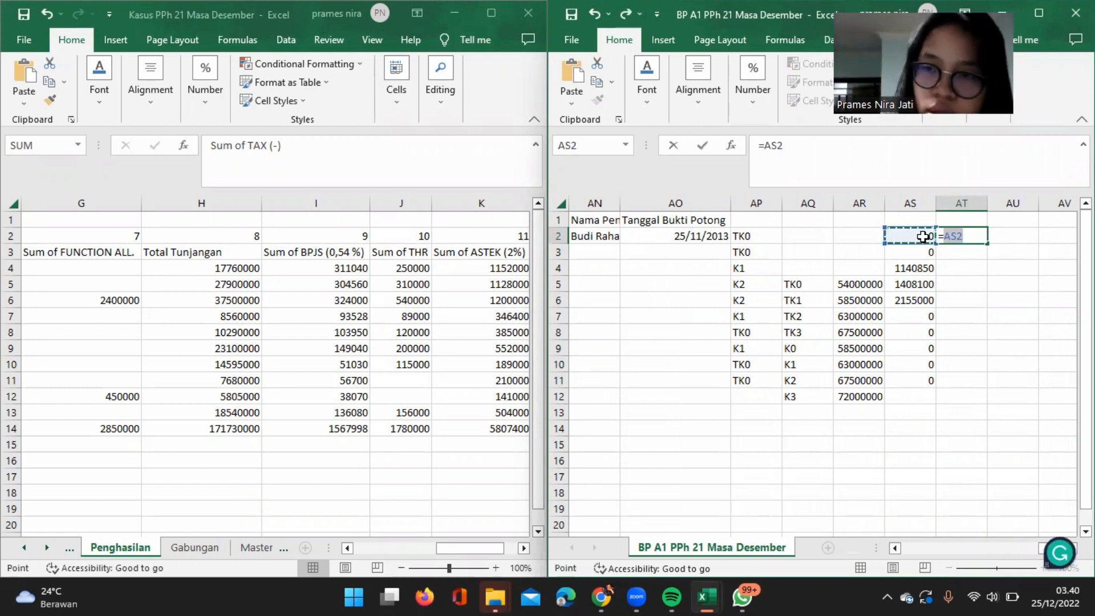
type("*")
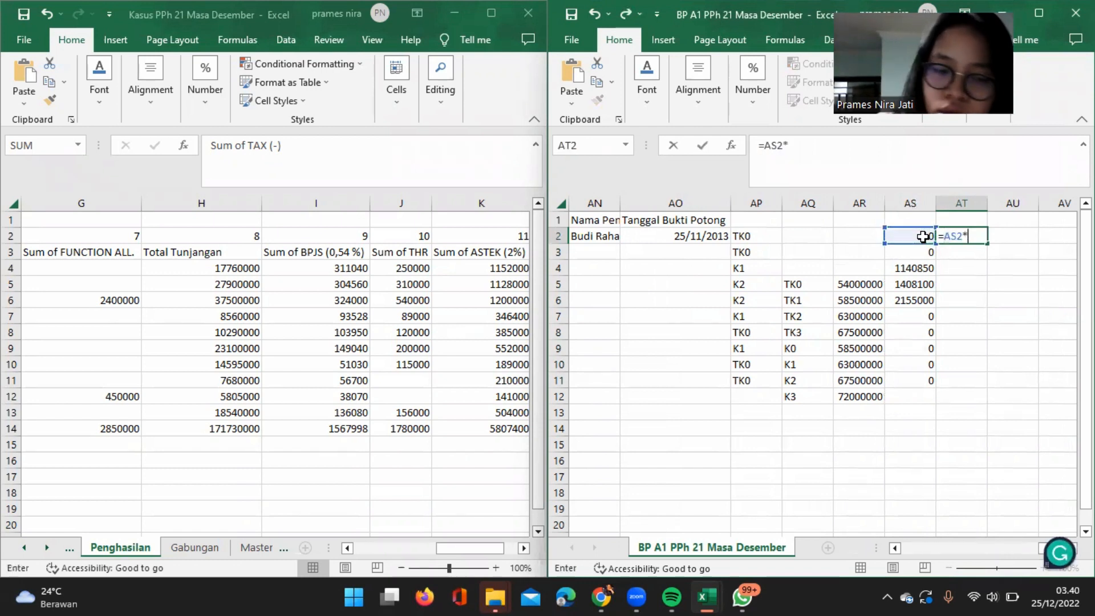
type("1,2")
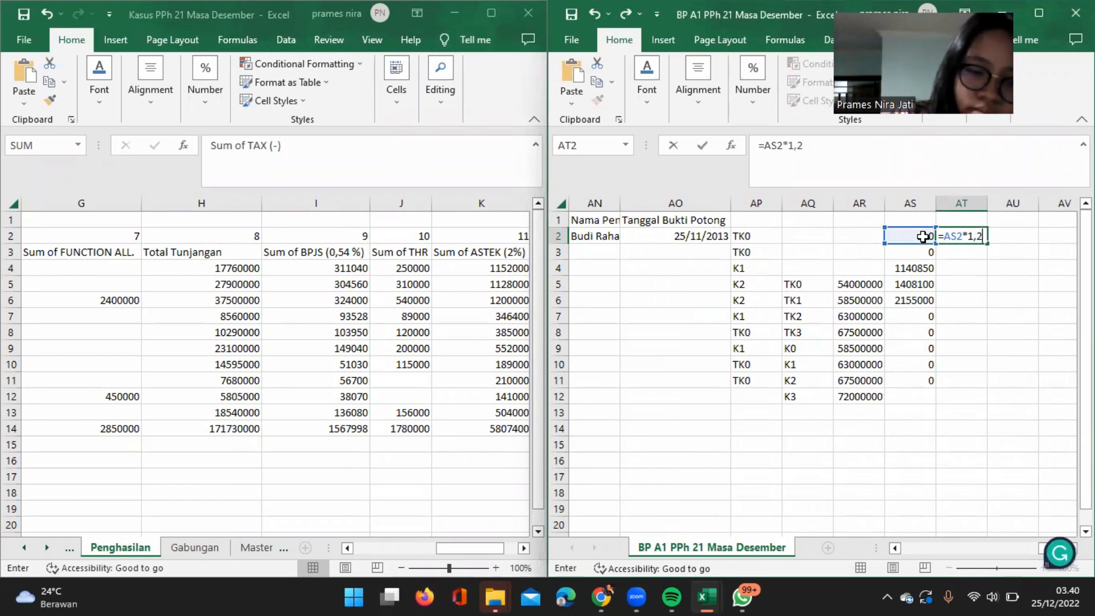
type("%")
key("Return")
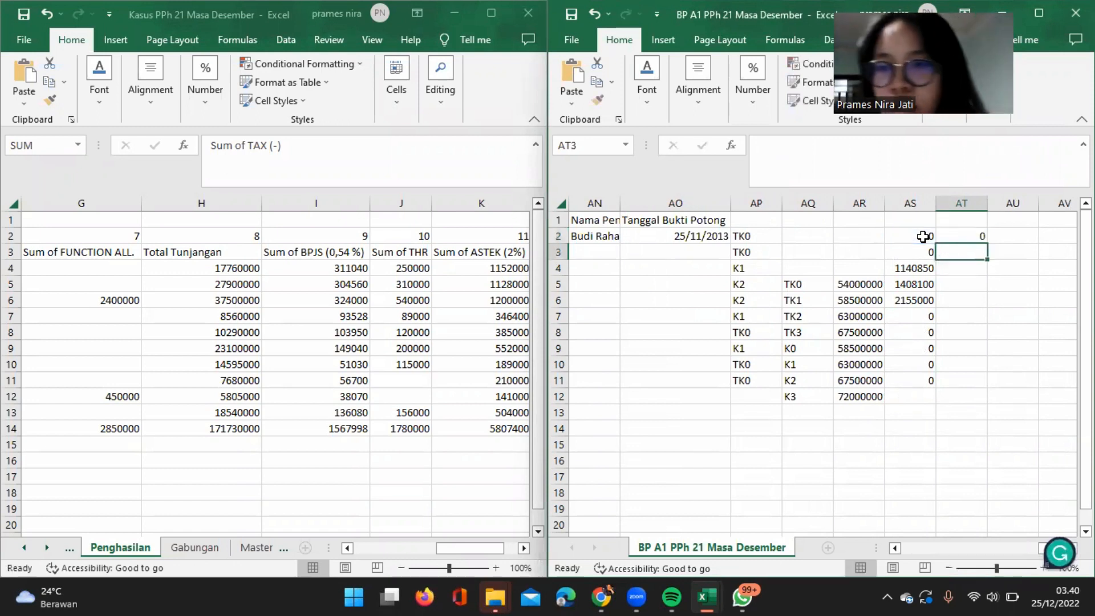
left_click(978, 236)
Begin an IF formula in AH2 under Jumlah 17, with the NPWP cell G2 as the start of its logical test.
scroll(989, 238, "left", 6)
left_click(992, 237)
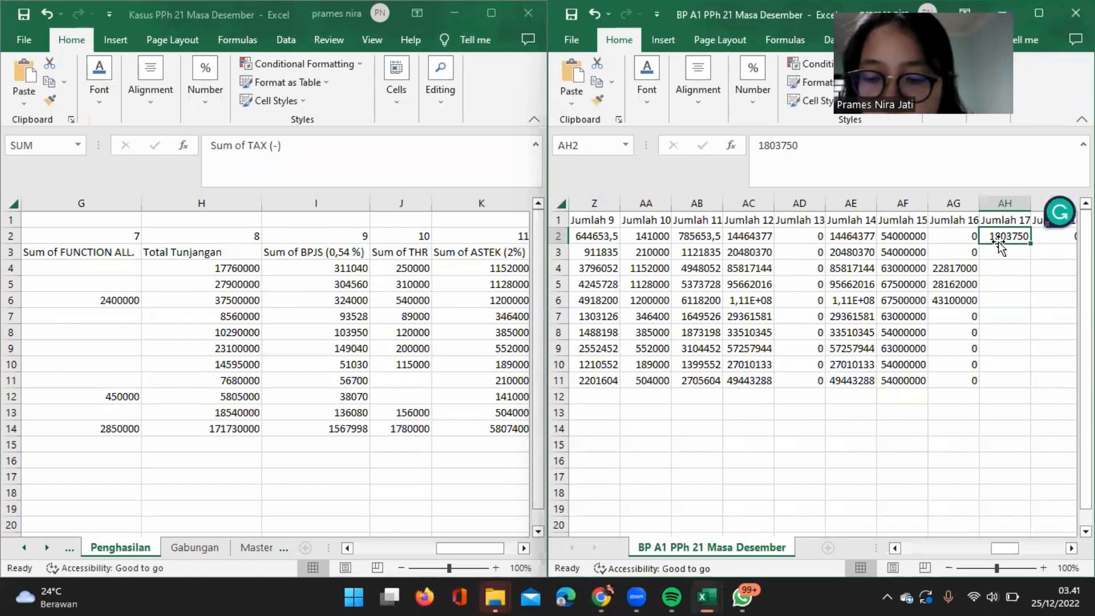
type("=I")
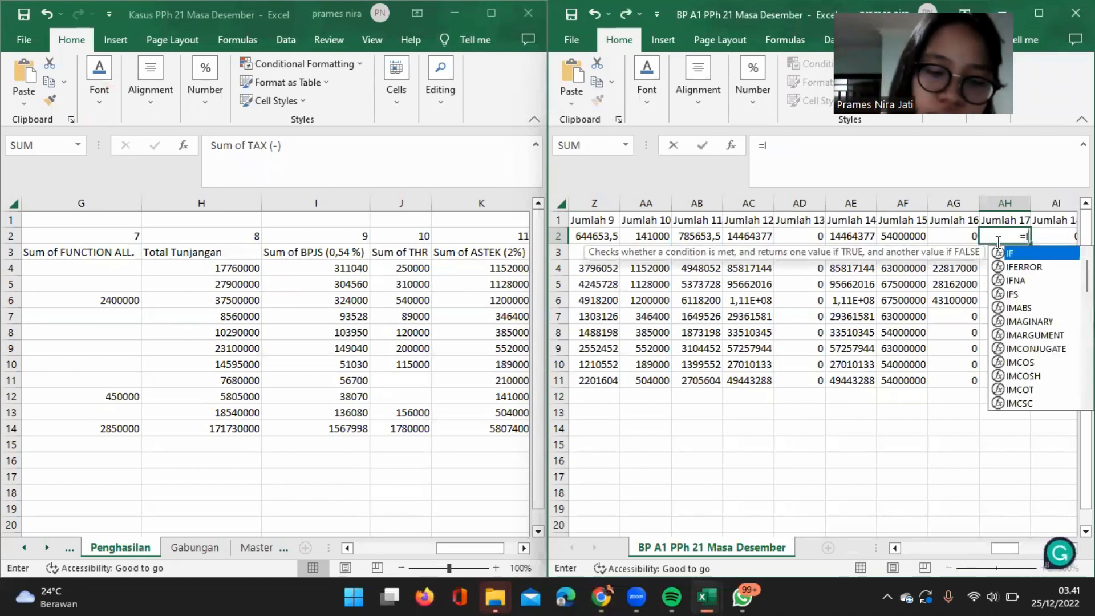
type("F")
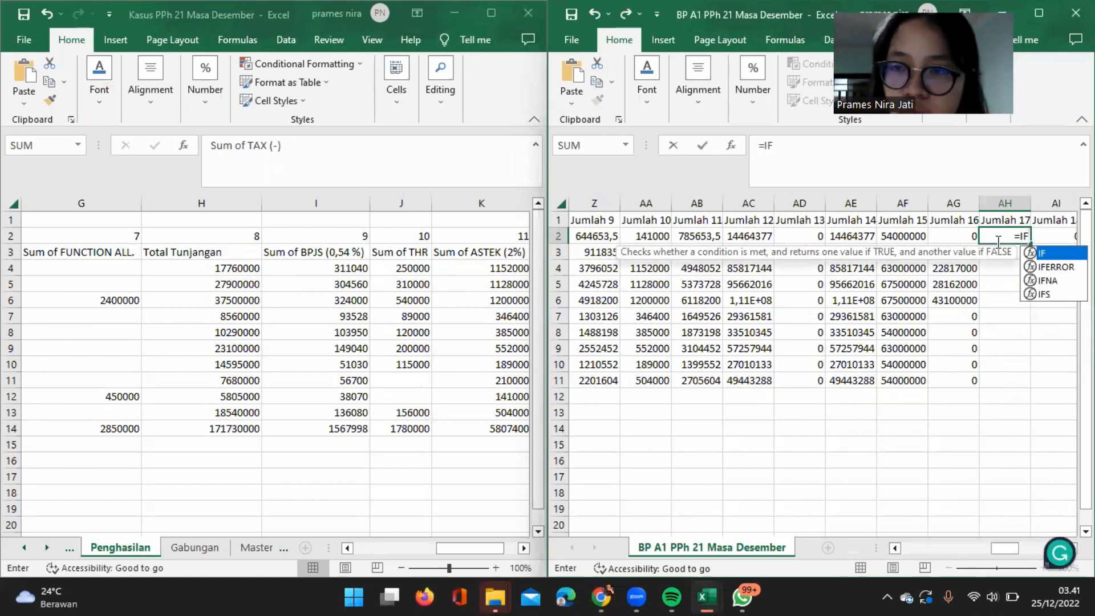
type("(")
scroll(843, 293, "left", 5)
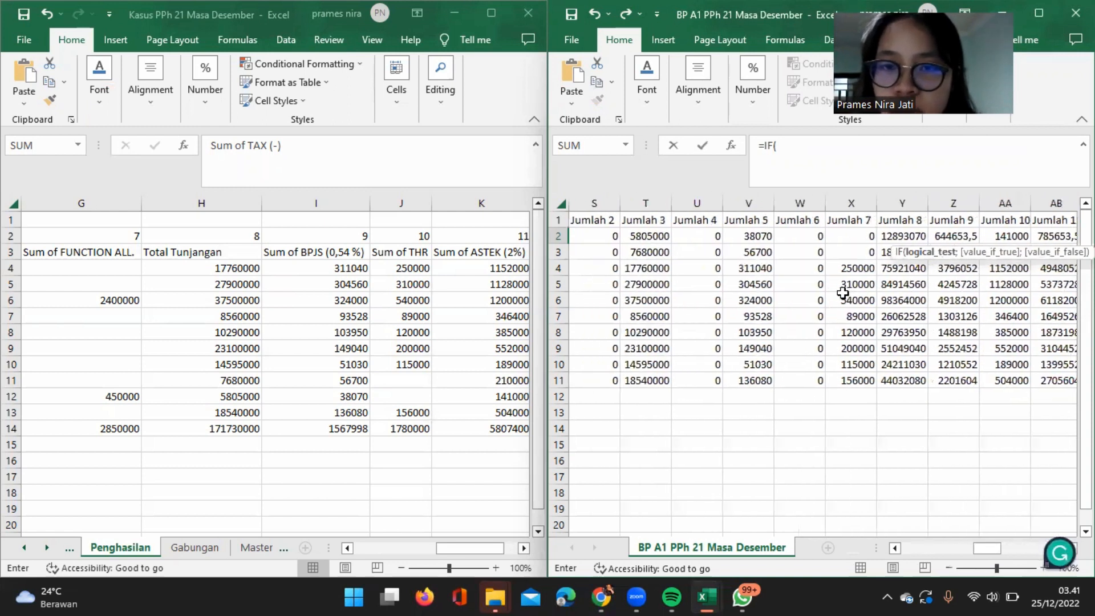
scroll(843, 292, "left", 8)
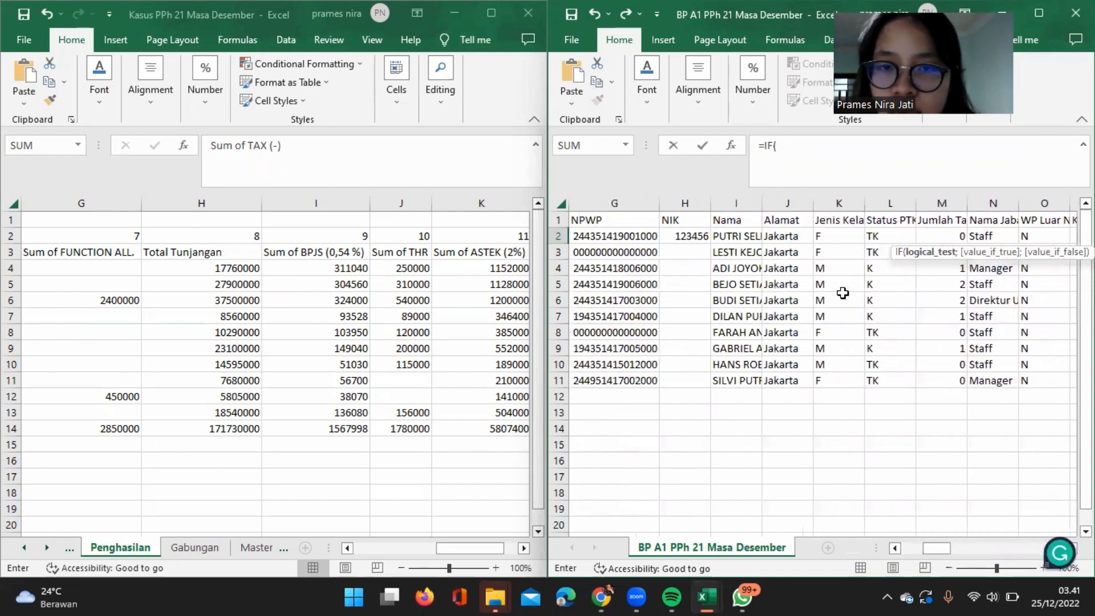
scroll(843, 293, "left", 2)
left_click(713, 236)
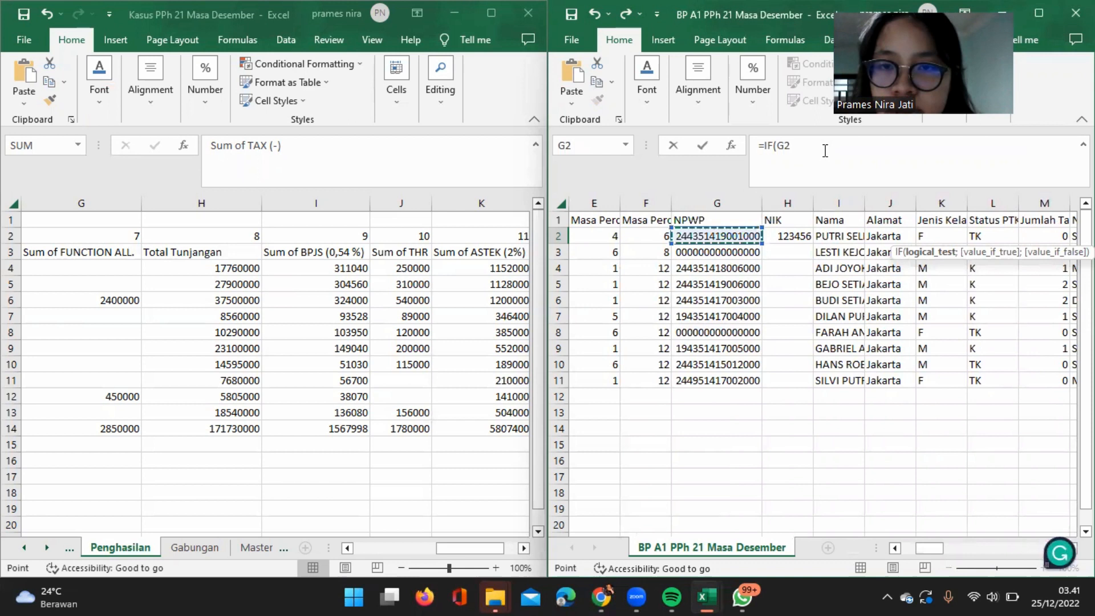
left_click(822, 149)
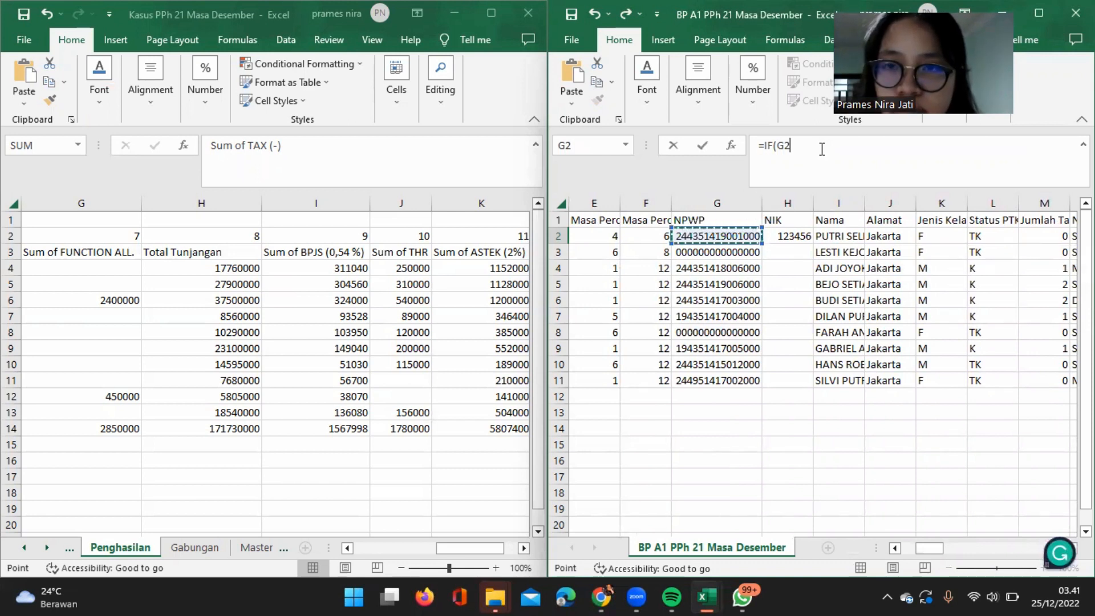
Complete the logical test by comparing G2 for equality with fifteen zeros, and end the argument with a semicolon.
type("=")
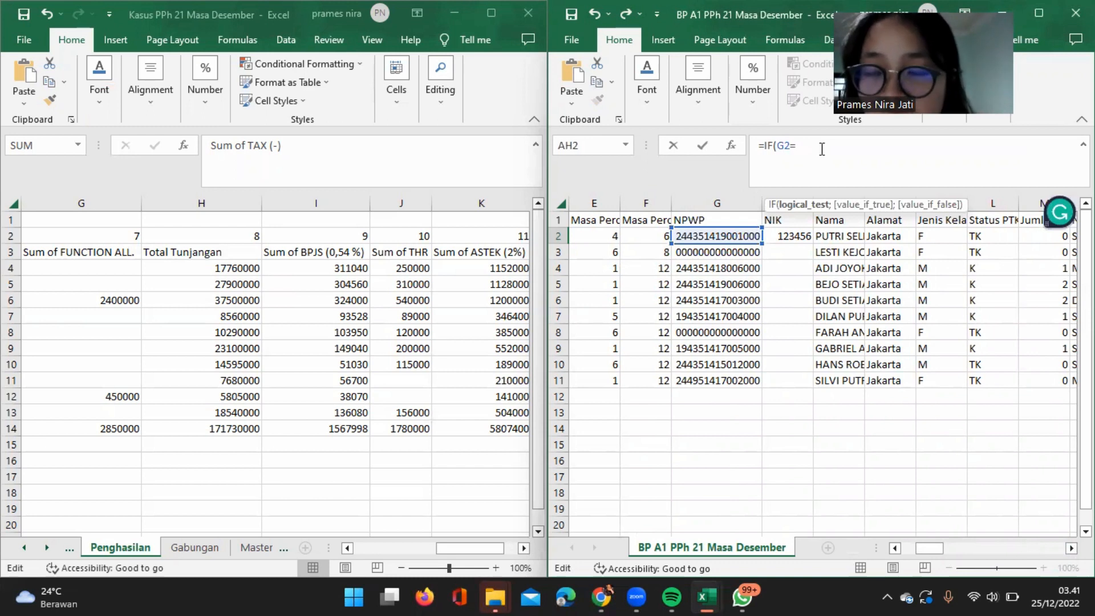
type("00000000000")
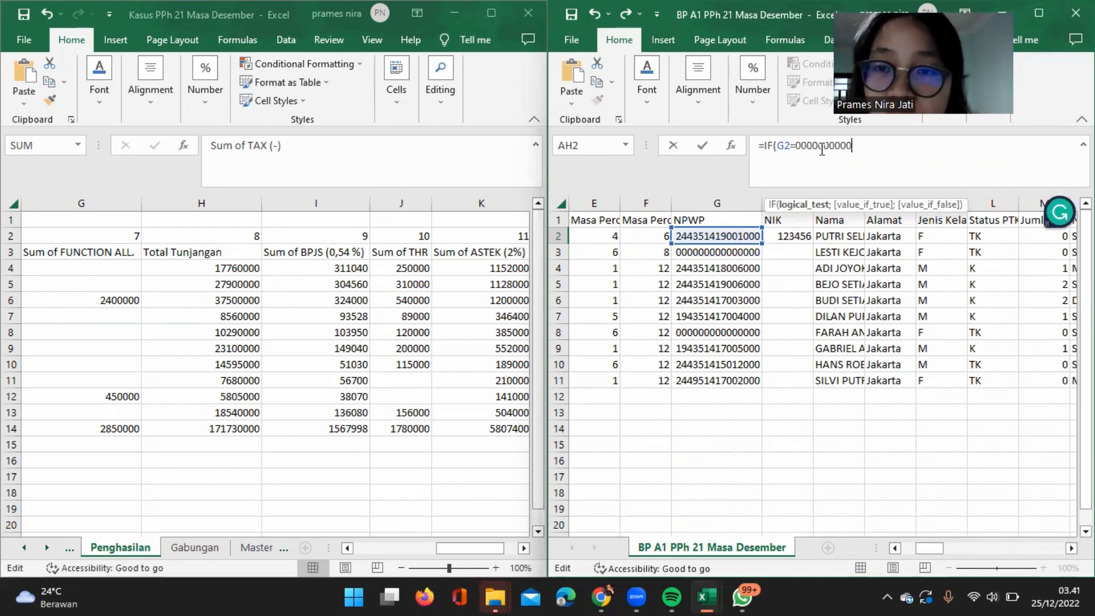
type("00000 ")
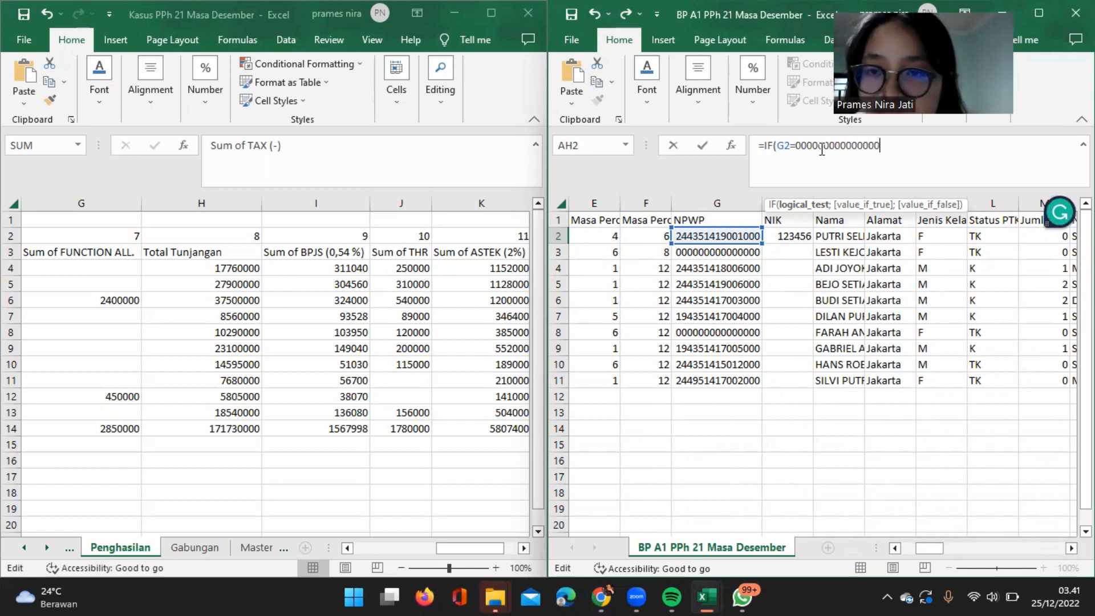
type(";")
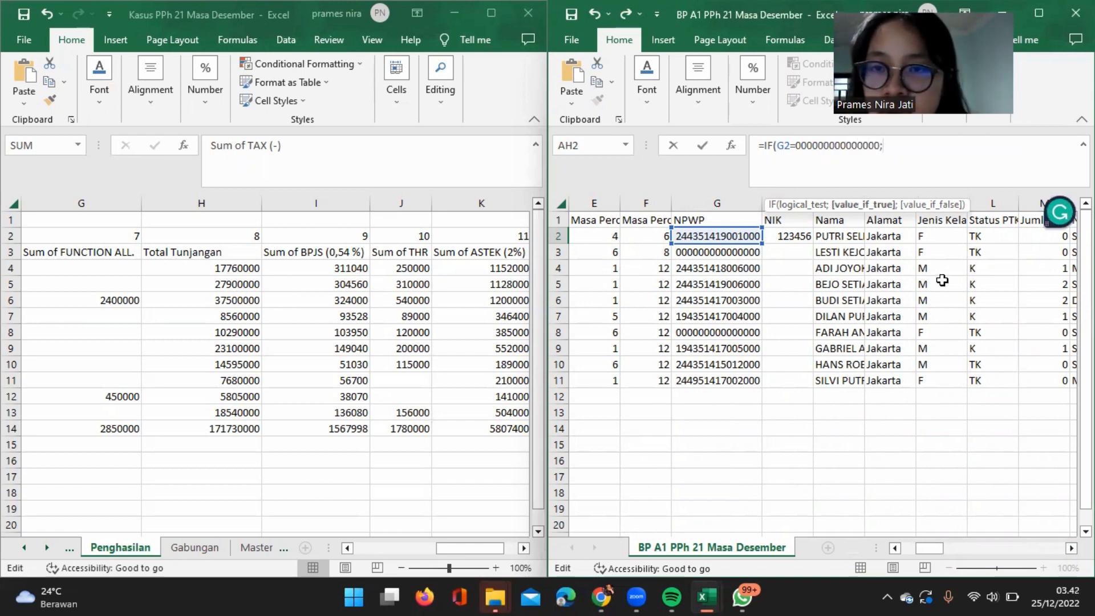
Complete the AH2 formula with AT2 as the value if true and AS2 if false, and copy it down through AH12.
scroll(942, 279, "right", 3)
scroll(942, 279, "right", 10)
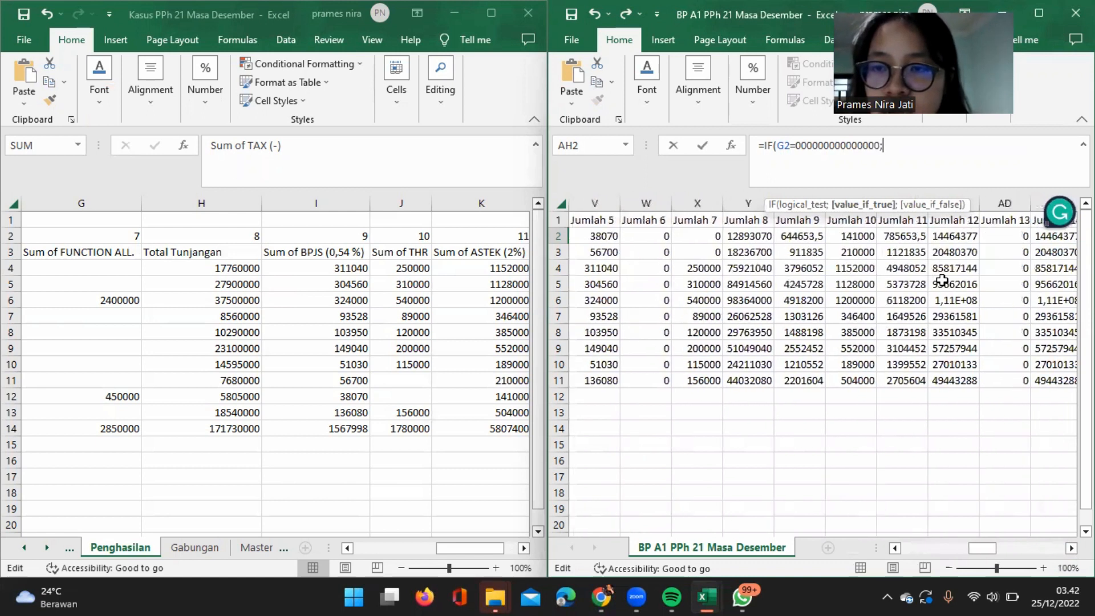
scroll(942, 280, "right", 4)
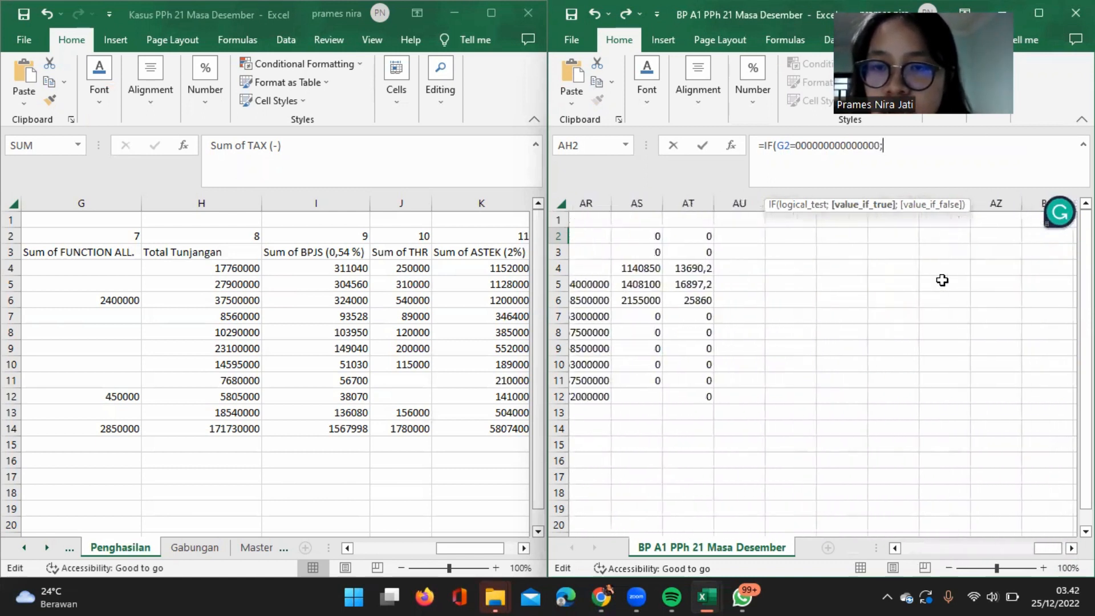
left_click(810, 237)
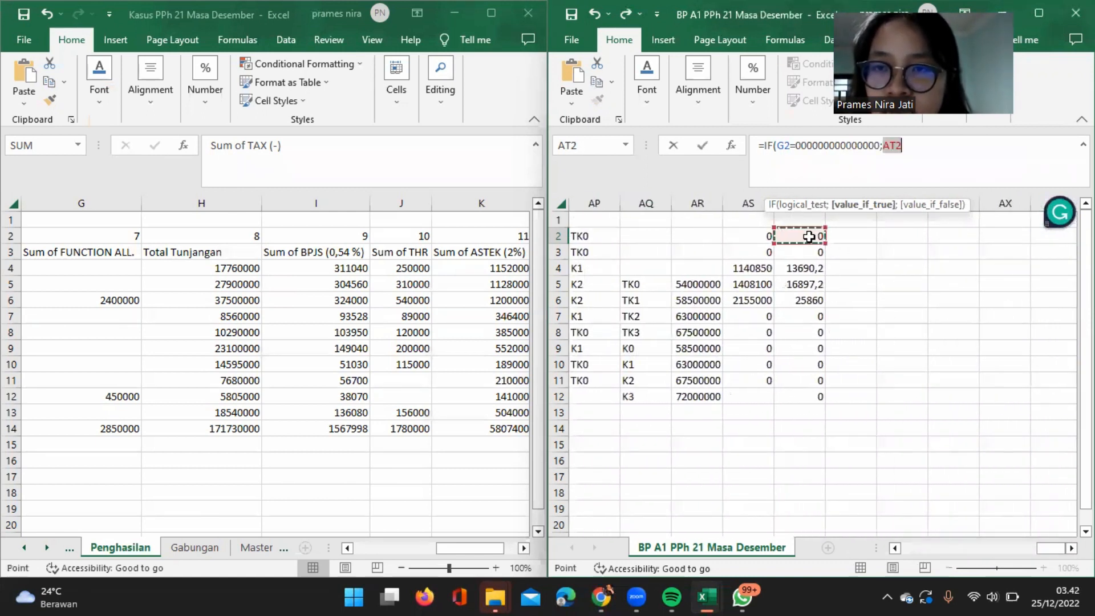
key("F8")
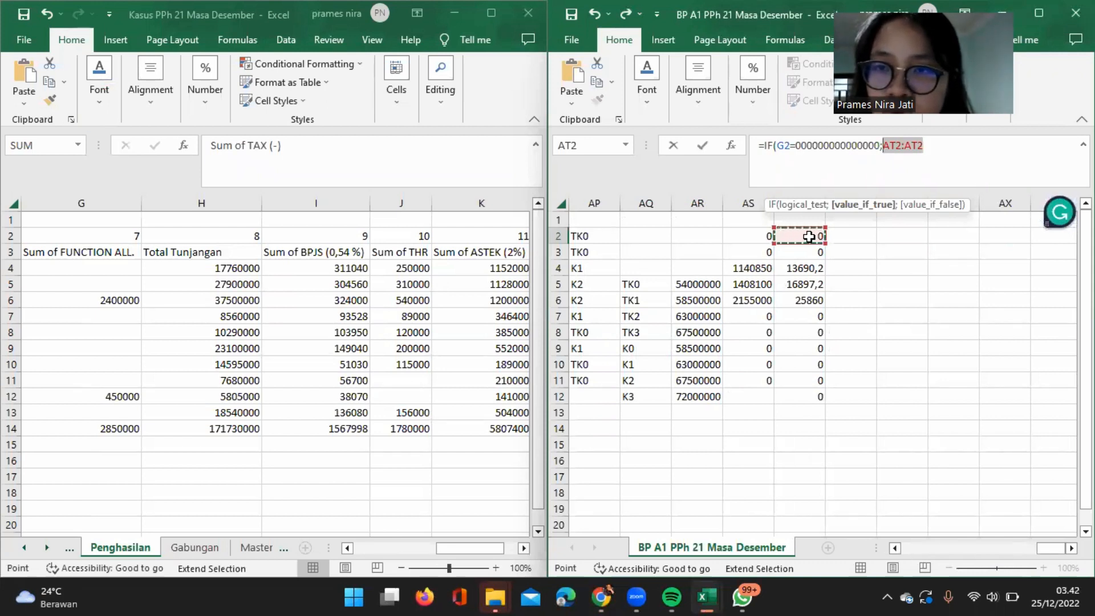
key("BackSpace")
left_click(809, 236)
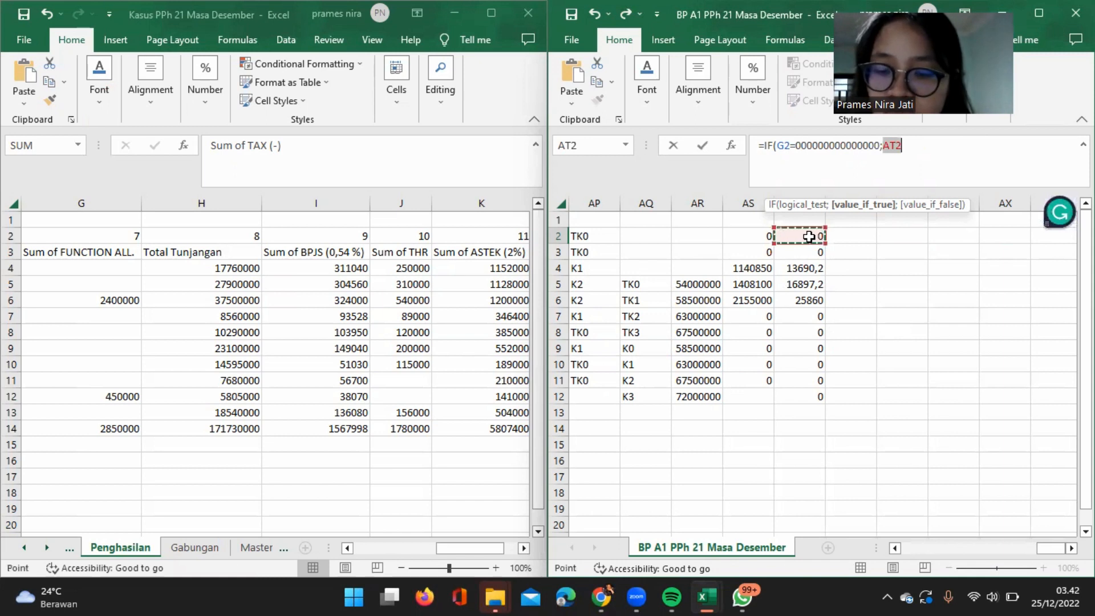
type(";")
left_click(763, 238)
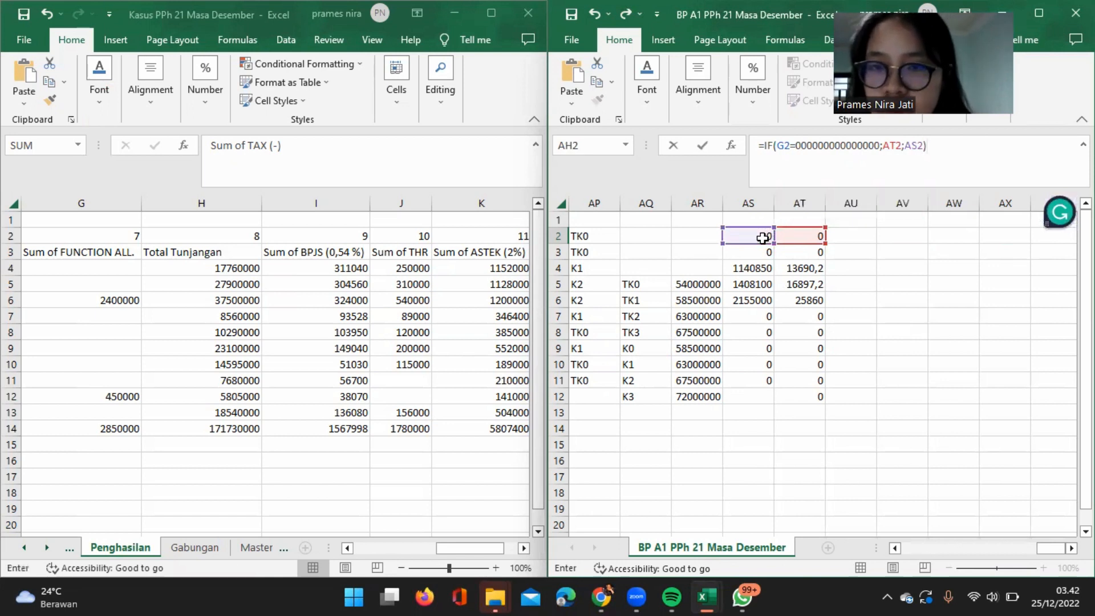
key("Return")
left_click(602, 233)
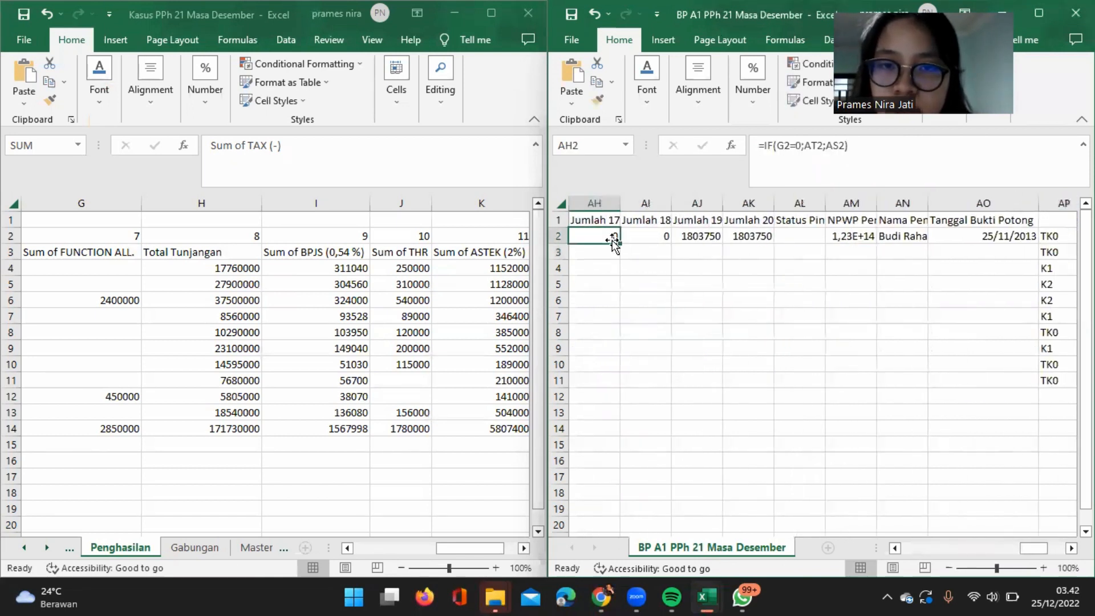
double_click(618, 242)
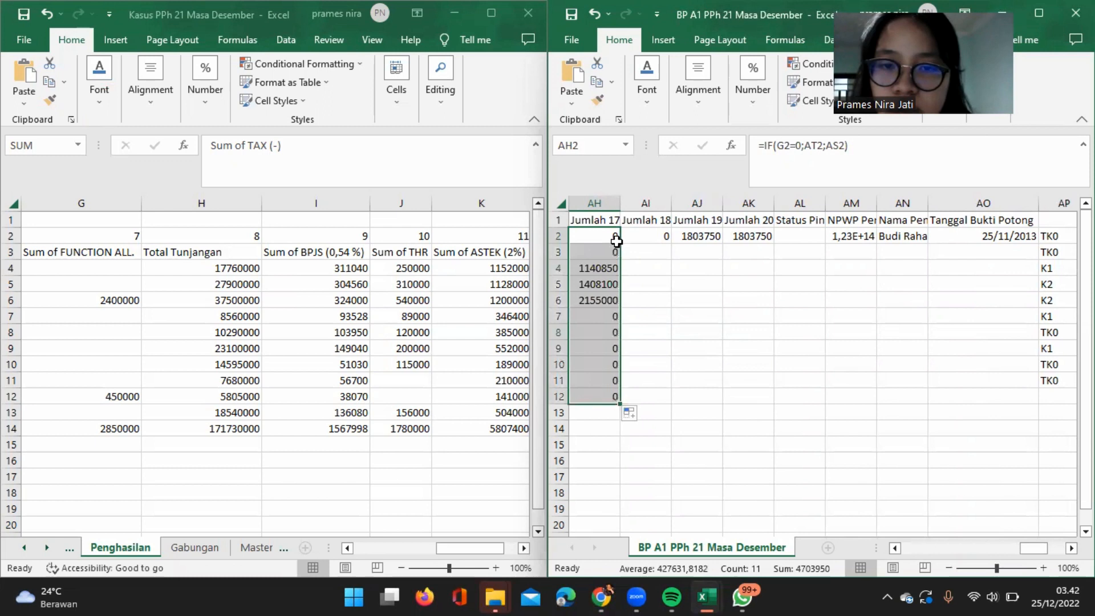
Copy the 0 in AI2 under Jumlah 18 down through AI12.
scroll(657, 303, "left", 1)
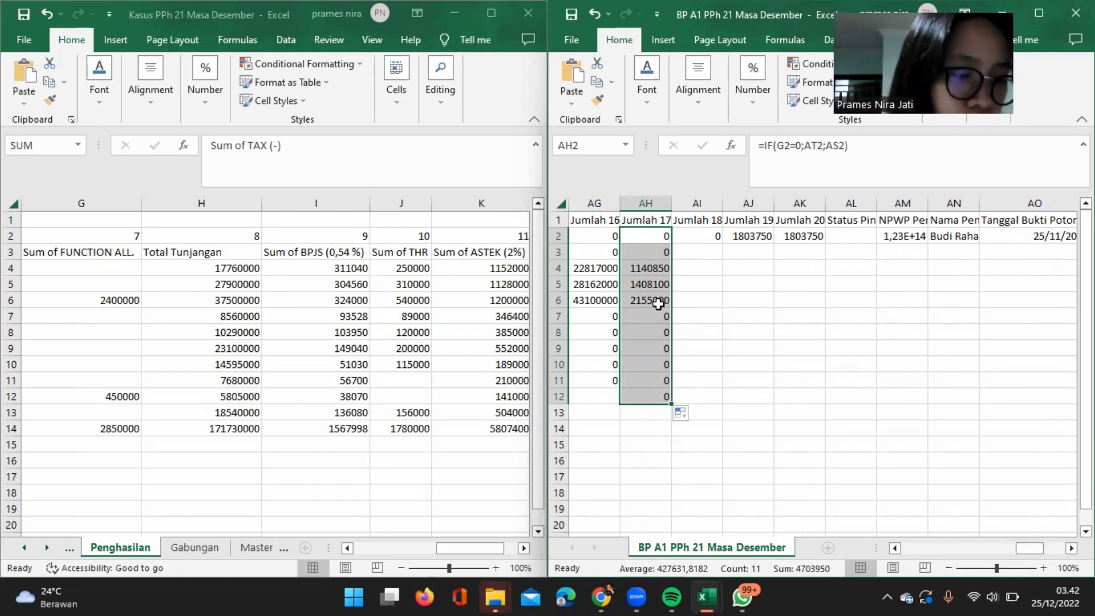
left_click(714, 239)
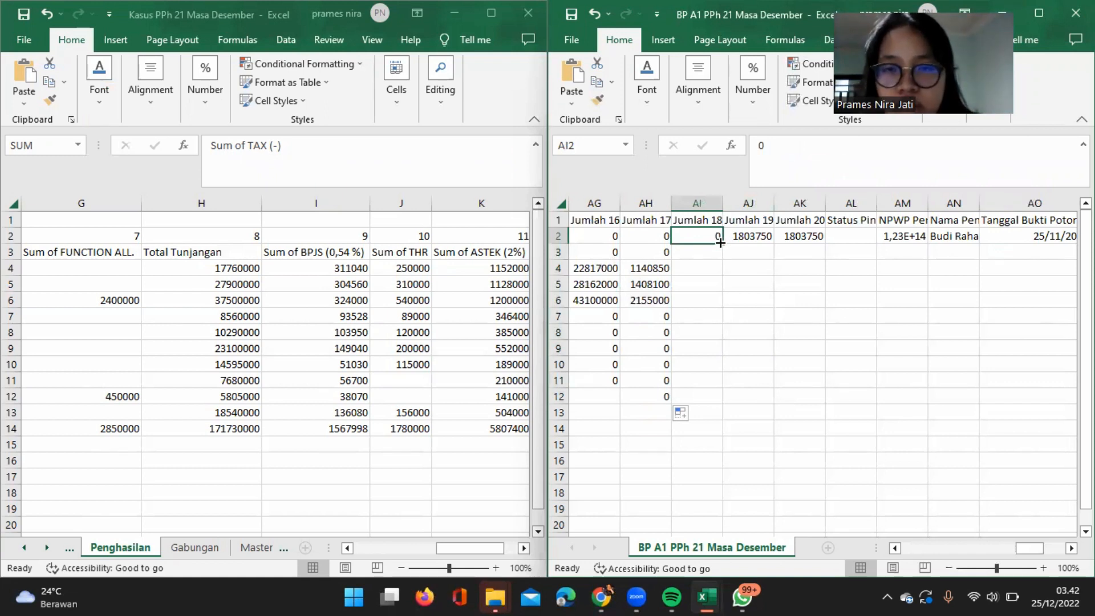
left_click(664, 237)
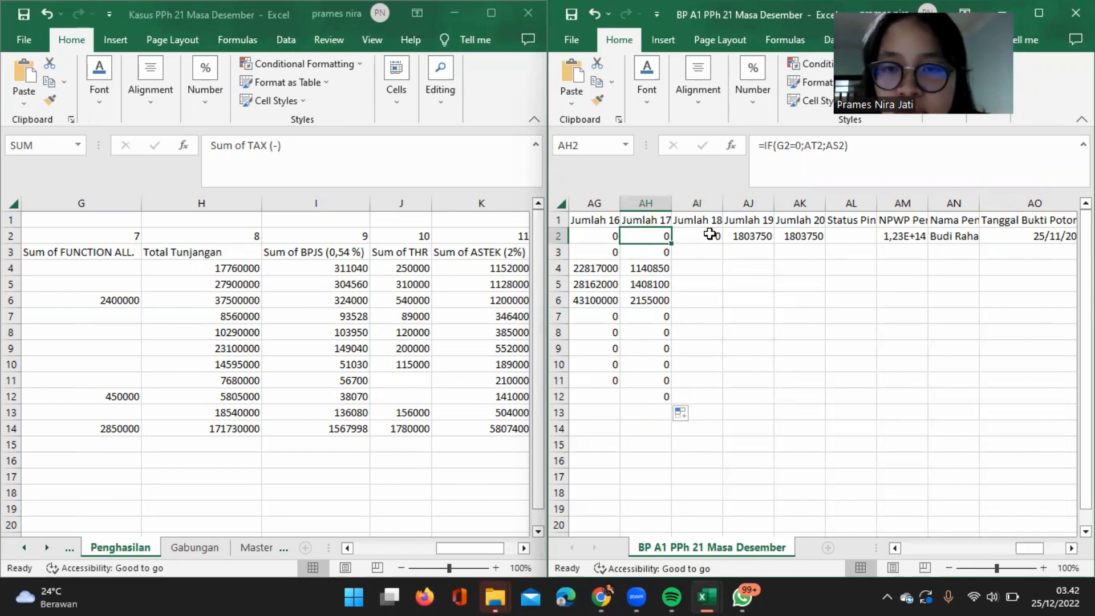
left_click(710, 233)
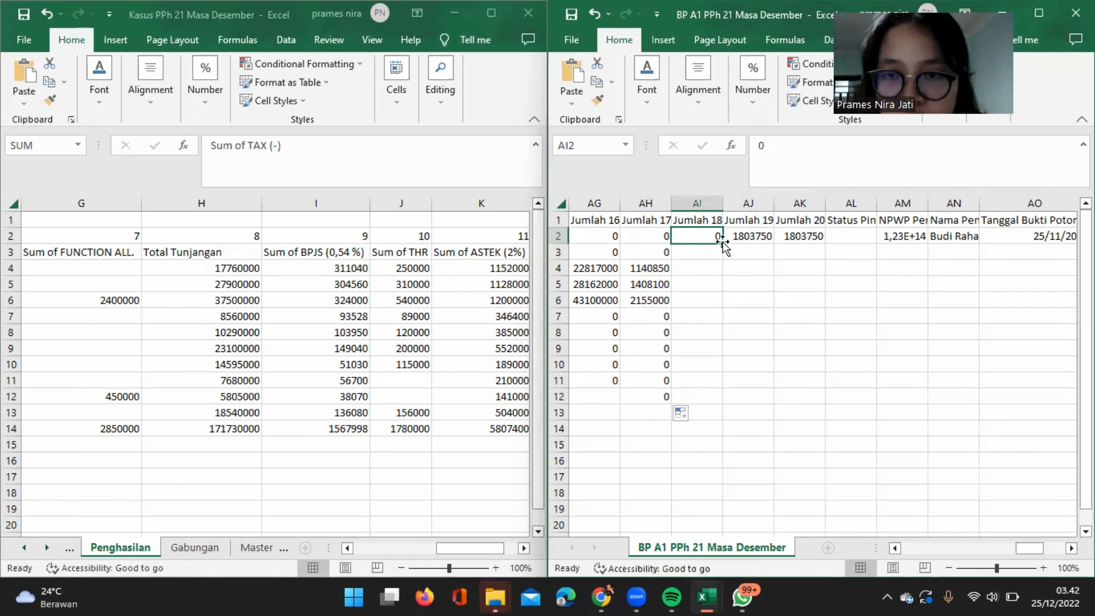
double_click(723, 240)
Enter =AH2+AI2 in AJ2 under Jumlah 19 and copy the formula down through AJ12.
left_click(757, 236)
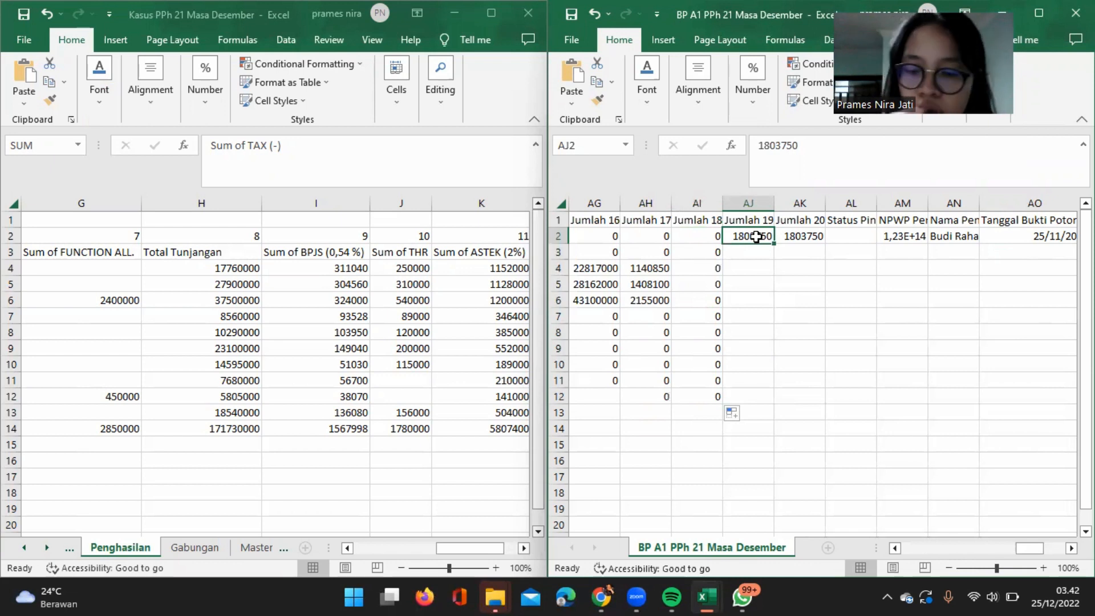
type("=")
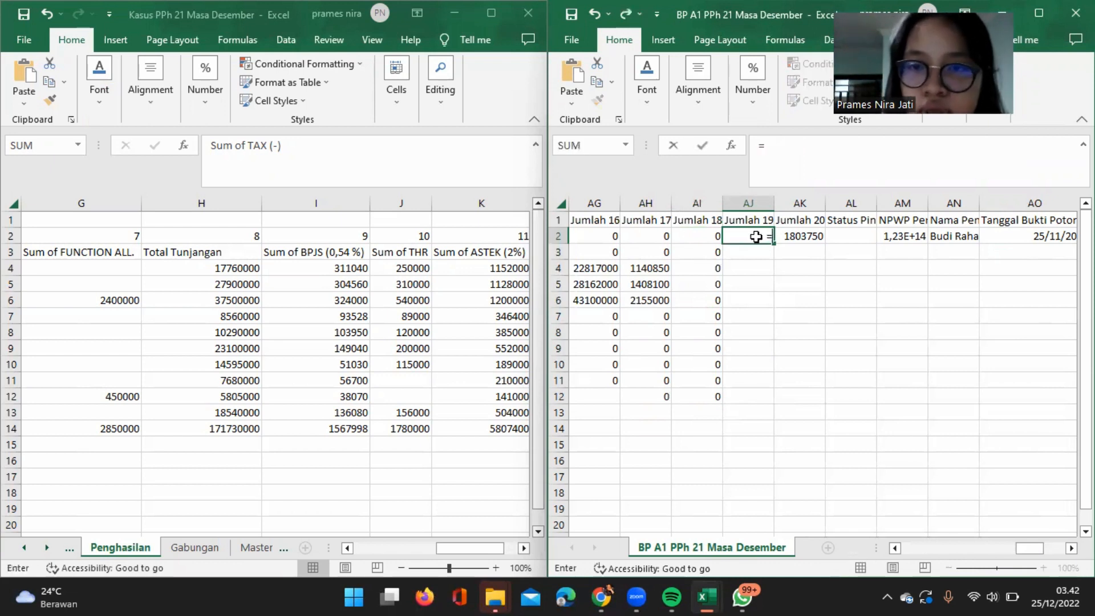
left_click(643, 237)
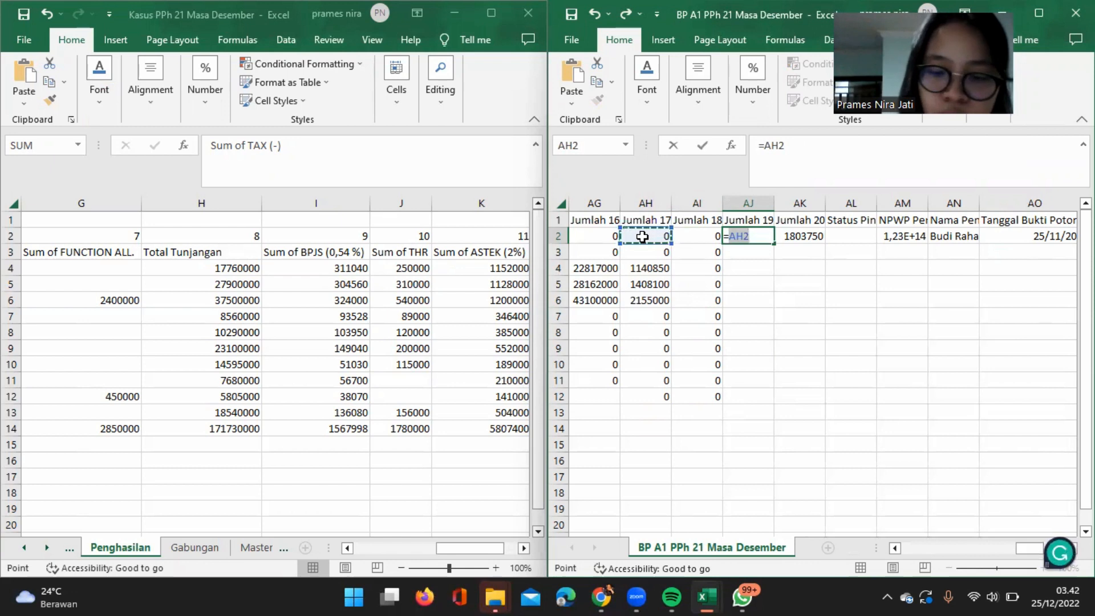
type("+")
left_click(691, 237)
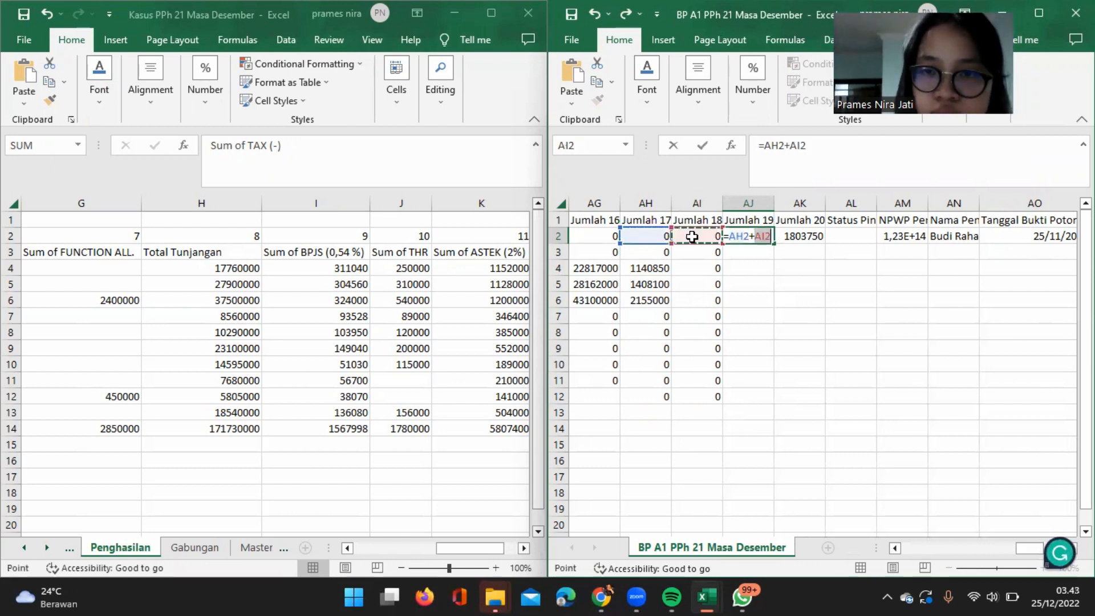
key("Return")
left_click(763, 234)
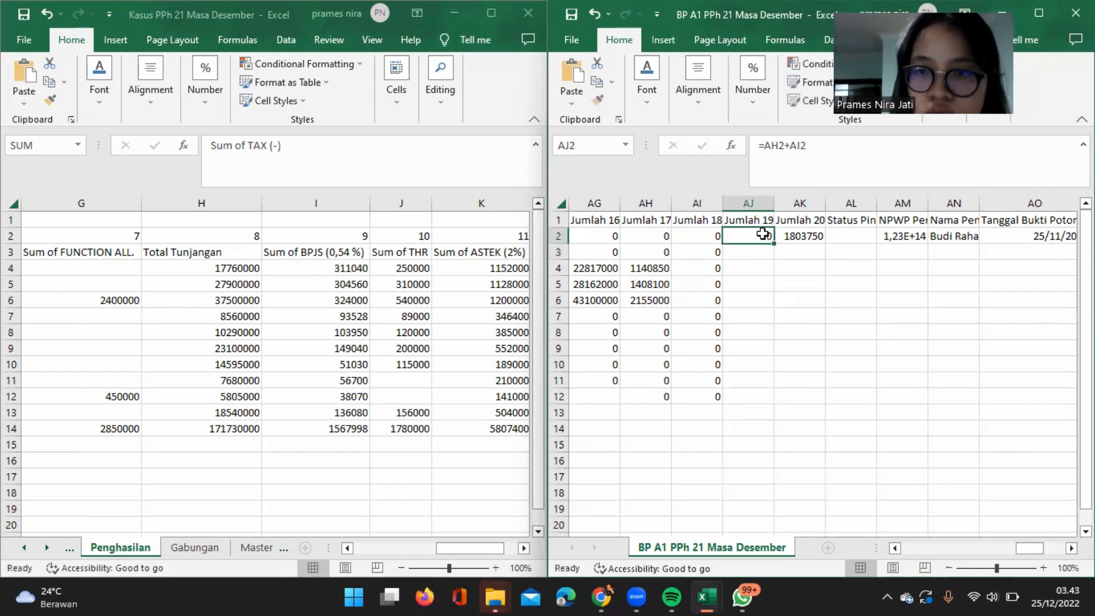
double_click(775, 244)
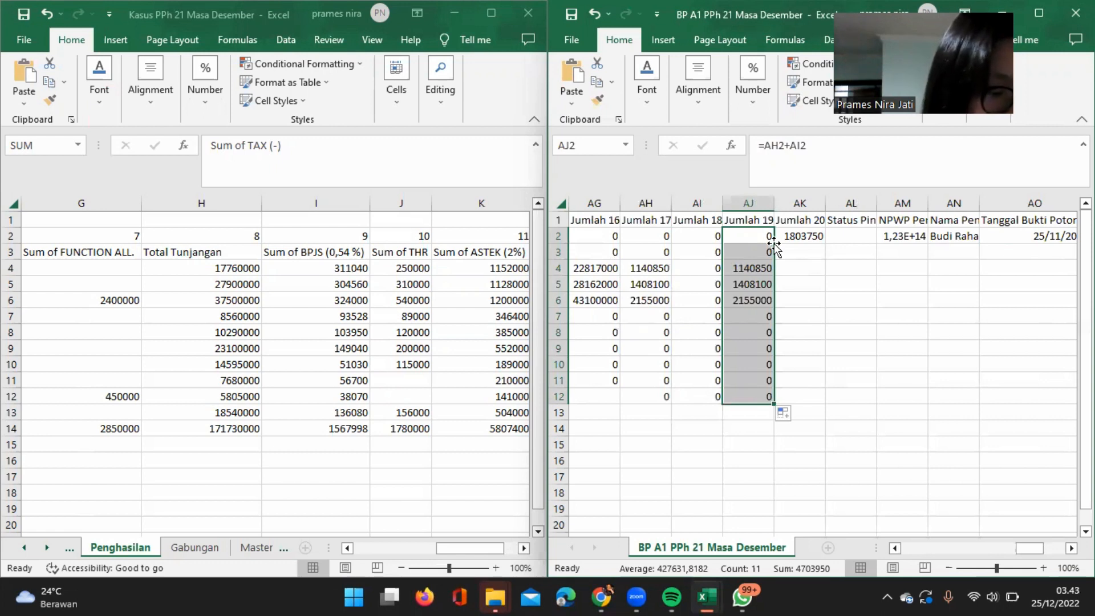
Enter =AJ2 in AK2 under Jumlah 20 and copy the formula down through AK12.
left_click(801, 232)
type("=")
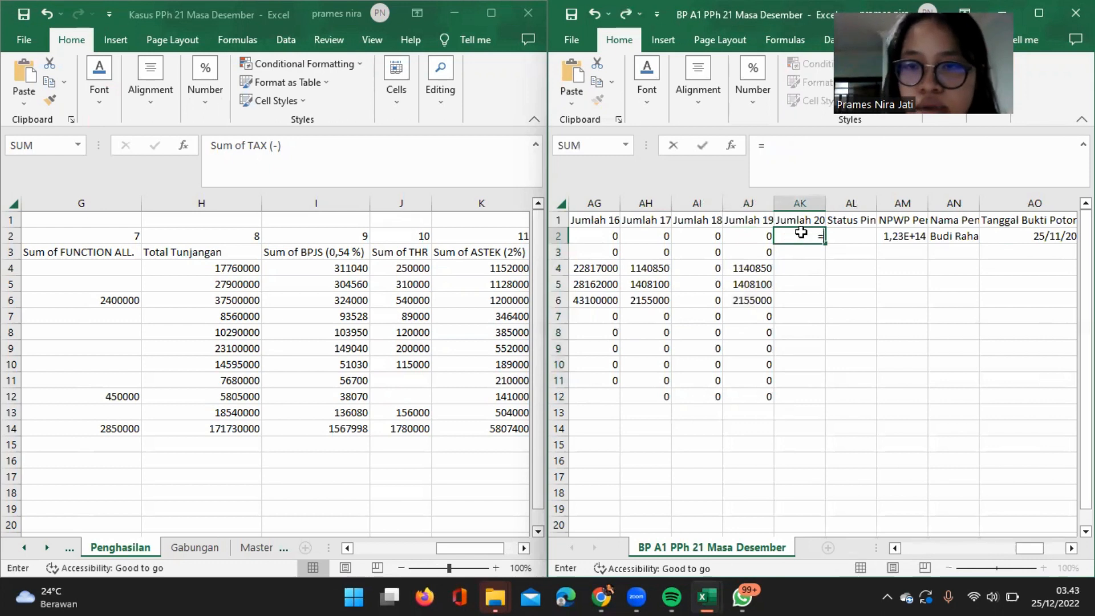
left_click(755, 235)
key("Return")
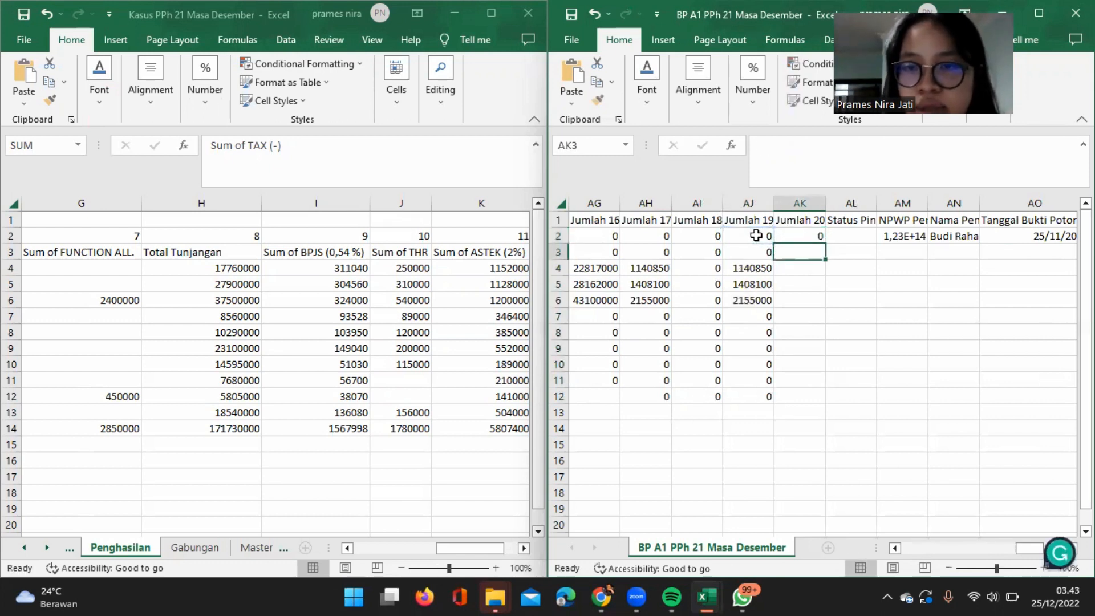
left_click(783, 238)
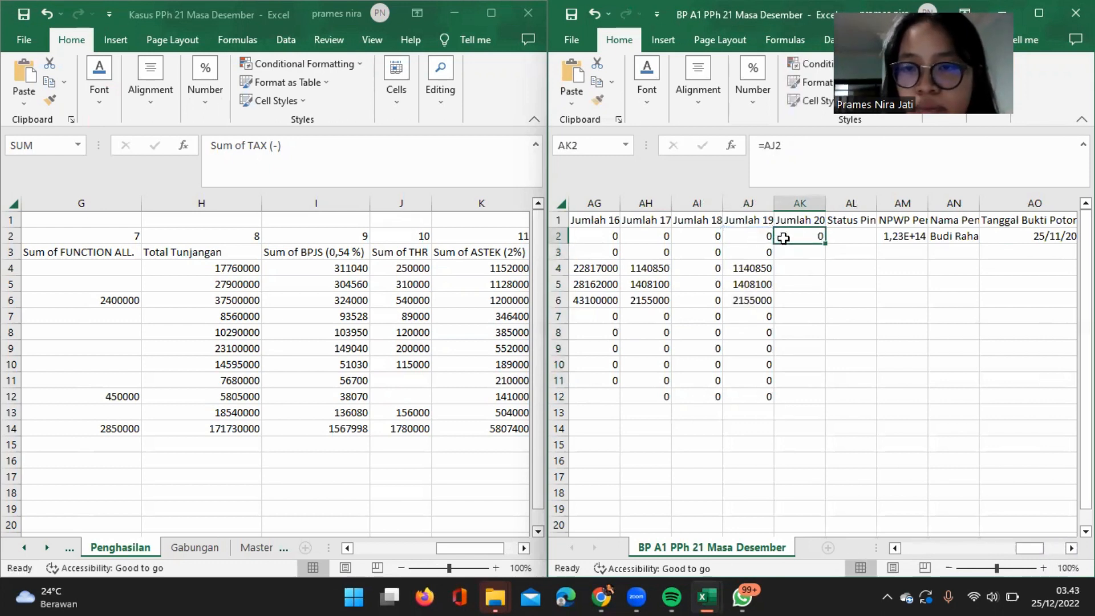
double_click(826, 242)
Check the columns after Jumlah 20, inspecting AL2 and the NPWP Pemotong entry in AM2.
scroll(806, 333, "right", 2)
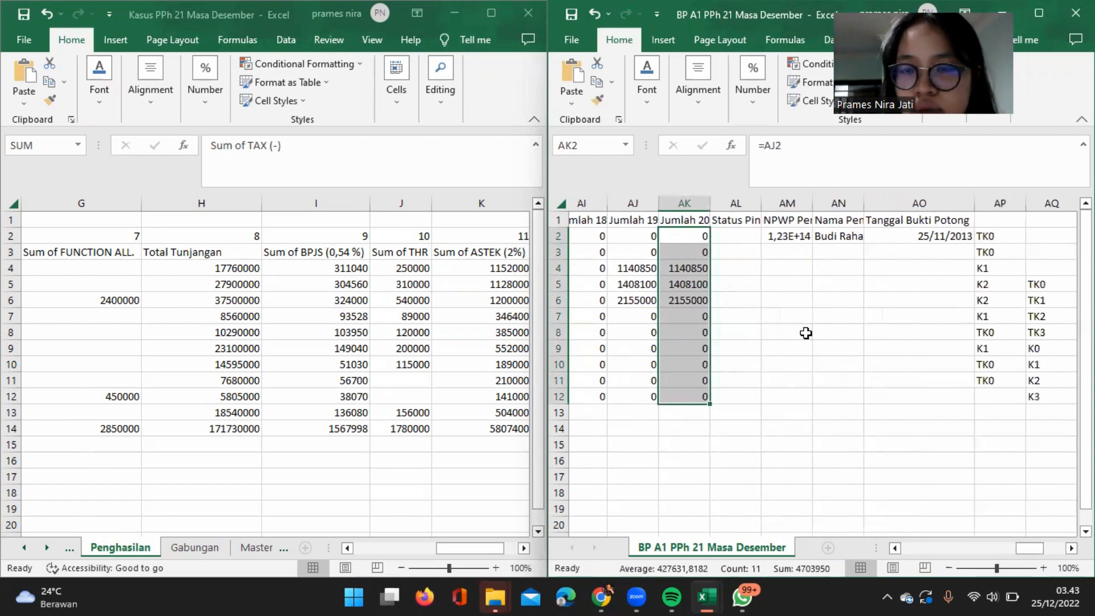
scroll(806, 333, "left", 2)
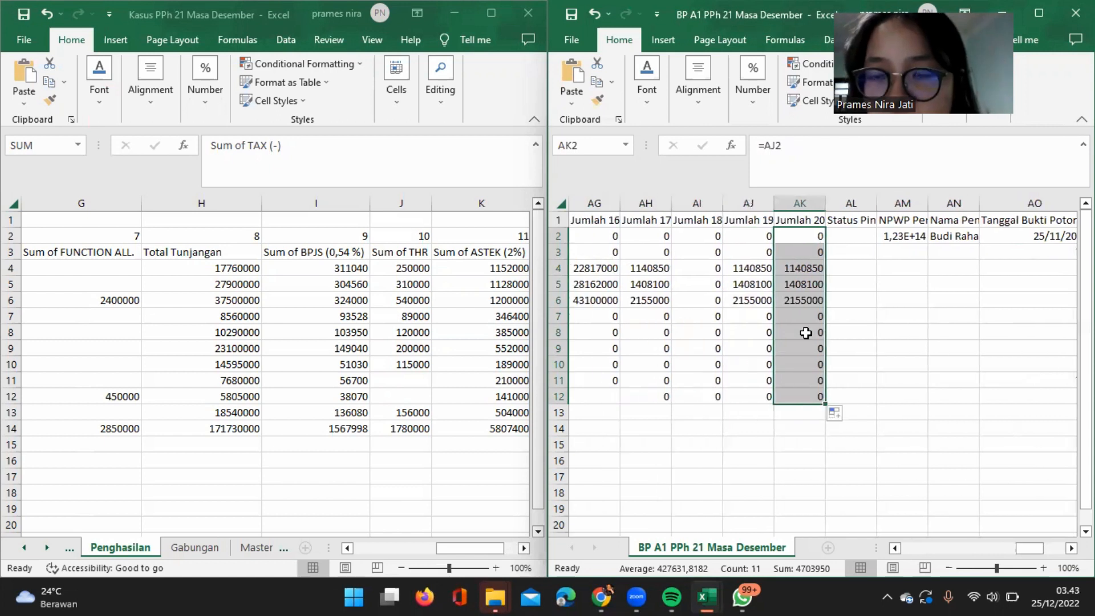
scroll(856, 328, "right", 1)
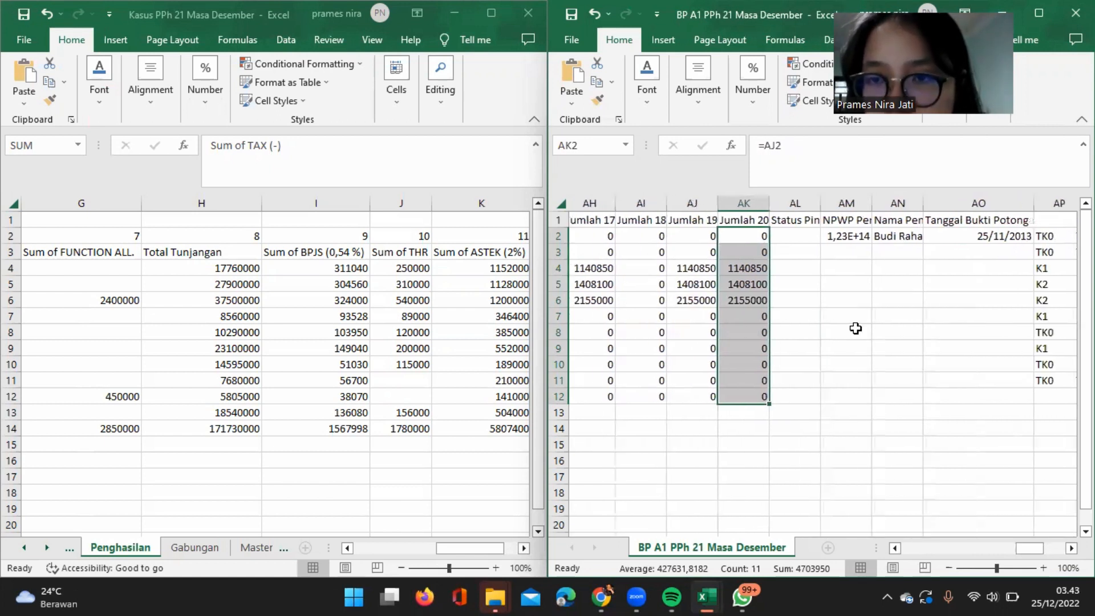
left_click(796, 237)
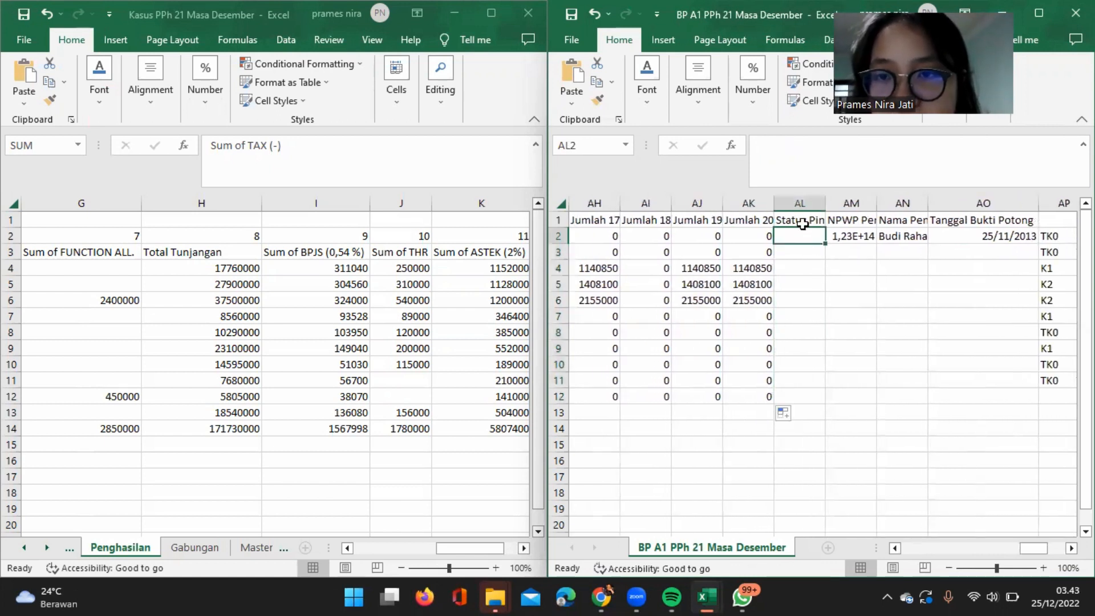
left_click(803, 222)
left_click(809, 237)
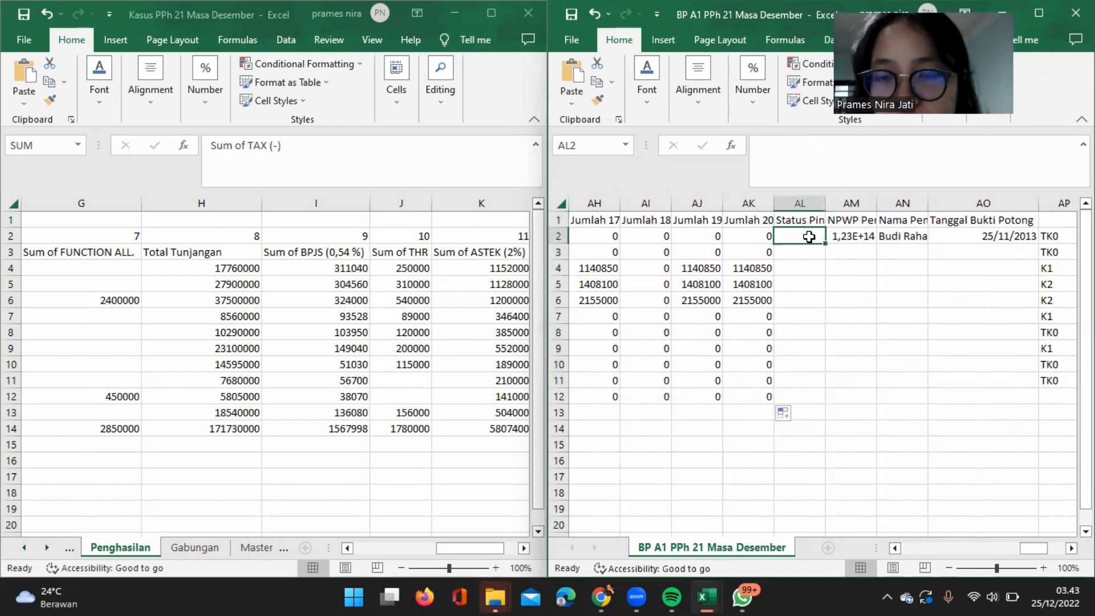
left_click(852, 236)
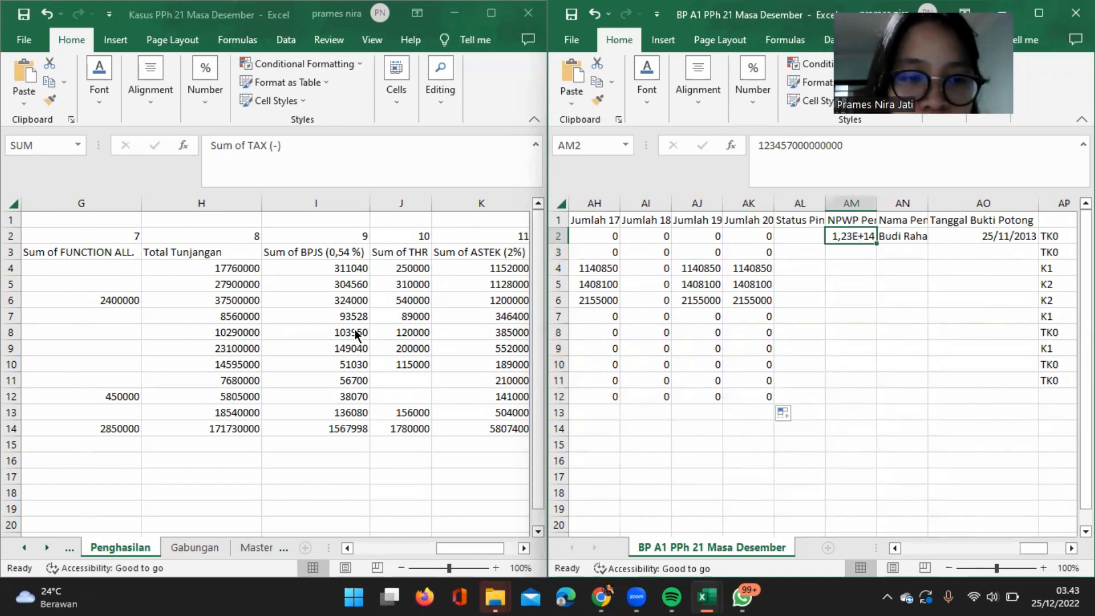
scroll(174, 359, "left", 4)
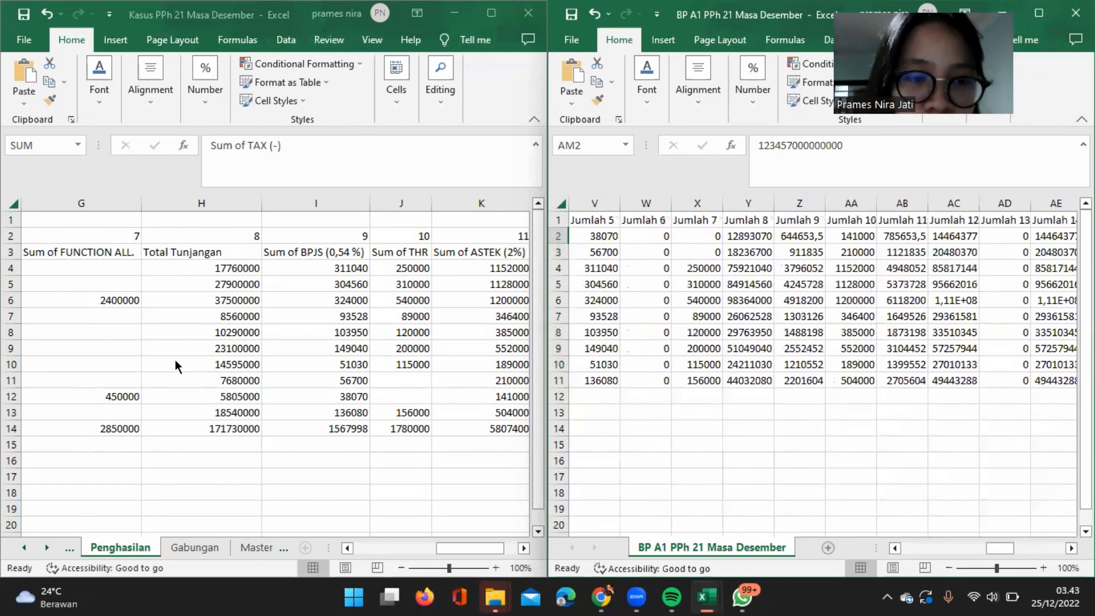
scroll(244, 478, "right", 1)
scroll(251, 507, "right", 4)
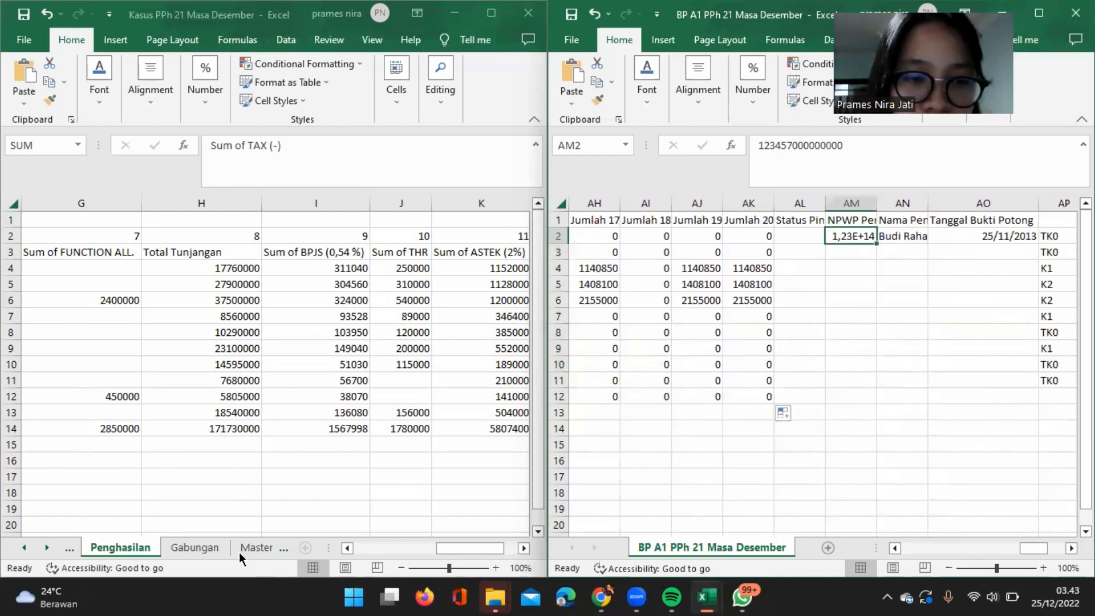
Look over the employee details on the Master Data sheet of the Kasus PPh 21 Masa Desember workbook.
left_click(238, 552)
left_click(238, 552)
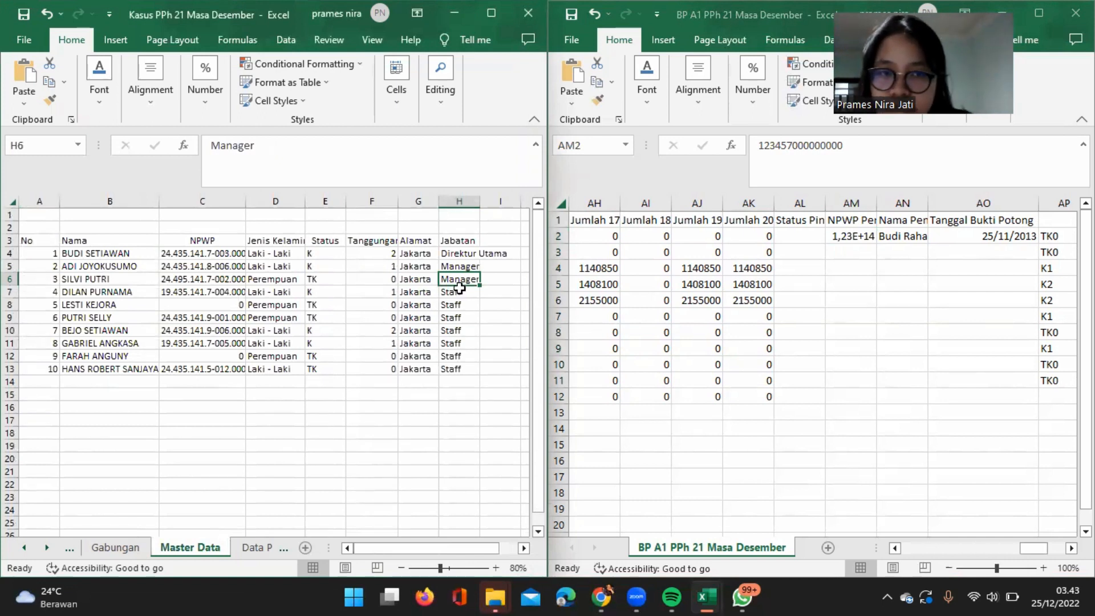
scroll(864, 311, "right", 3)
scroll(863, 309, "left", 3)
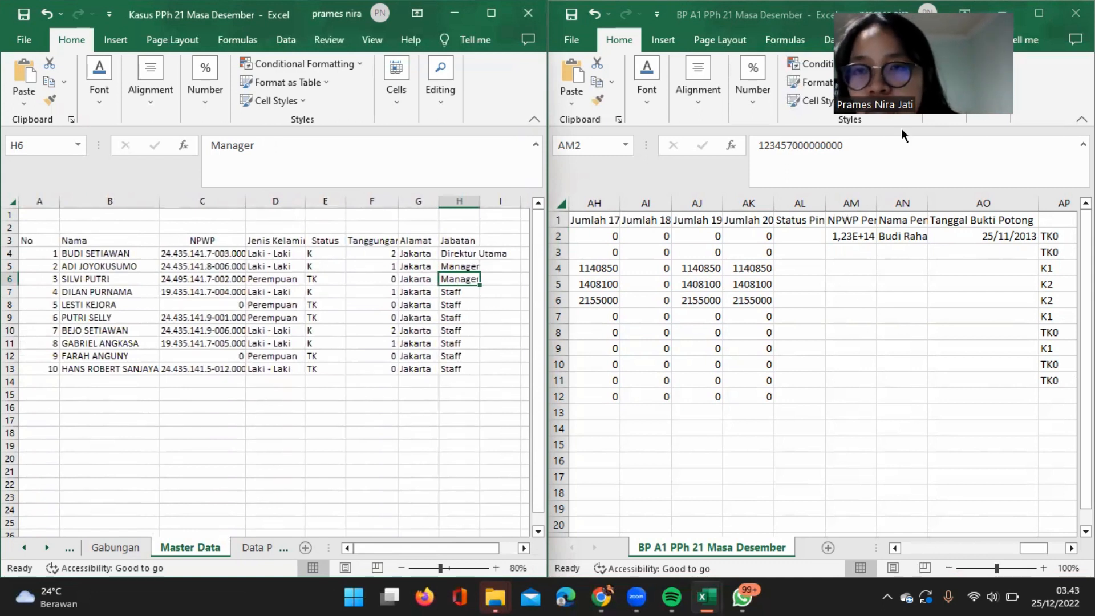
left_click(853, 204)
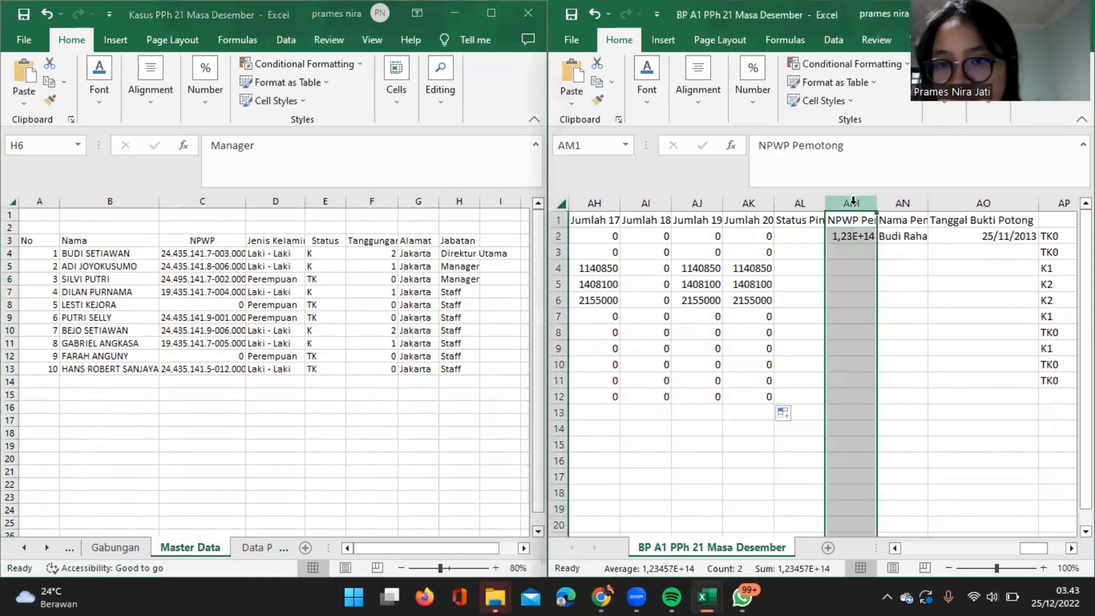
left_click(753, 80)
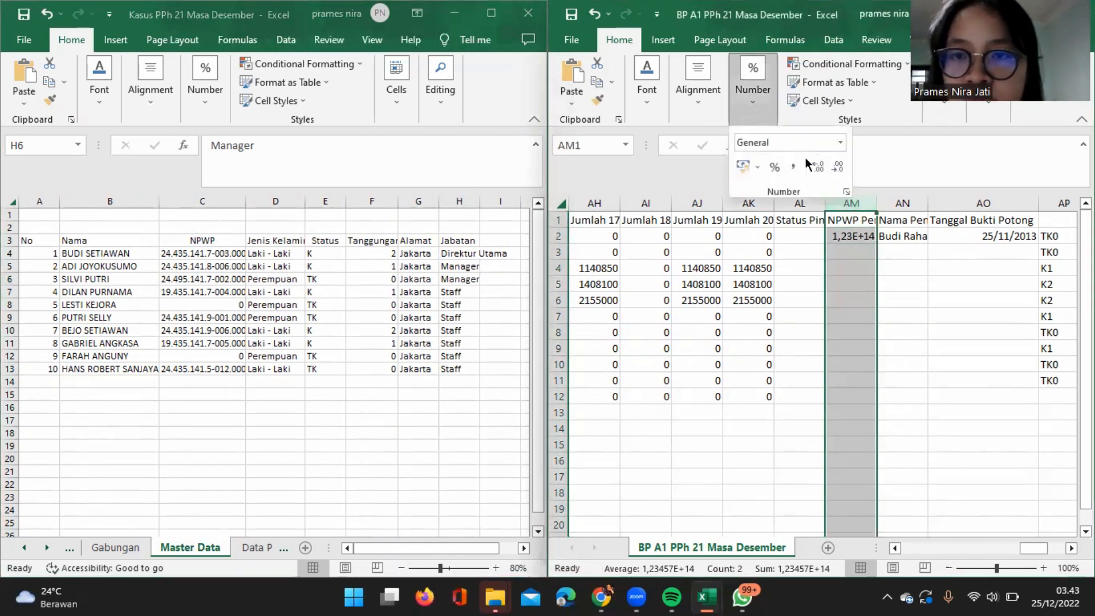
left_click(848, 192)
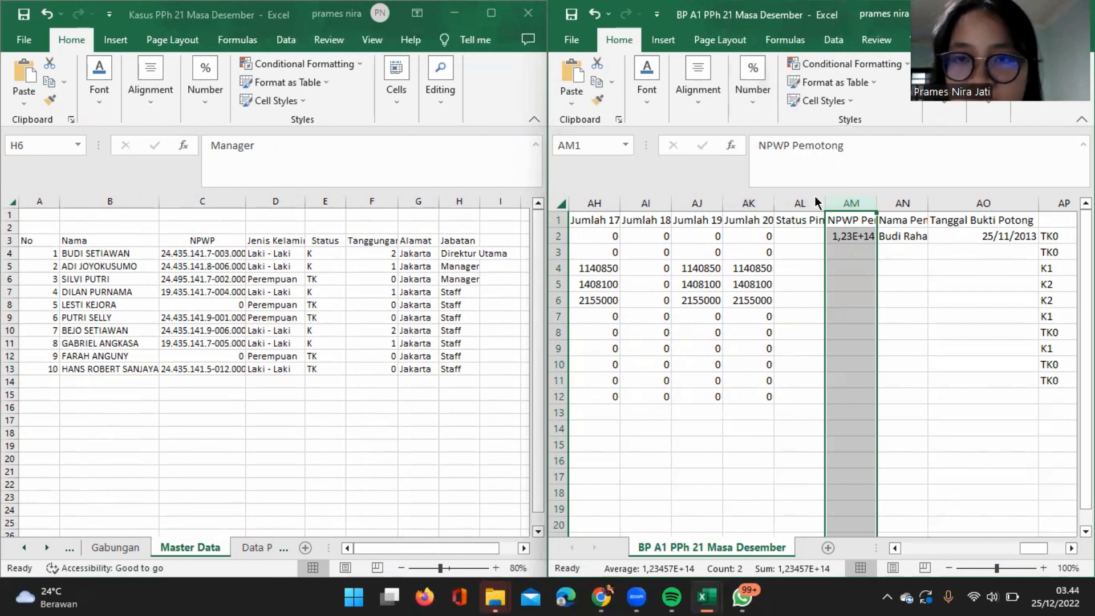
left_click(713, 189)
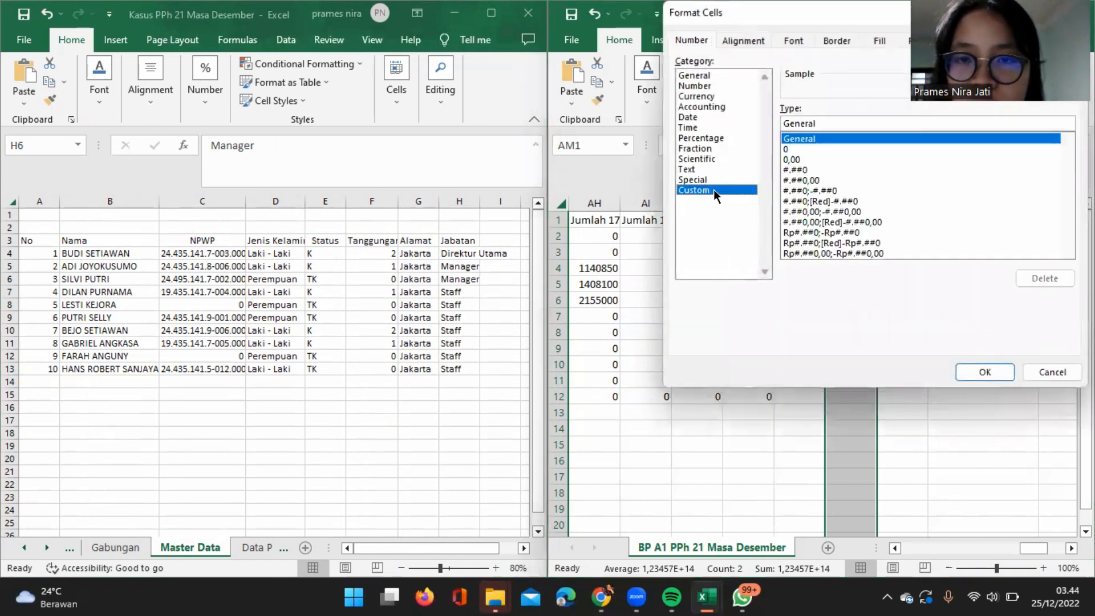
double_click(829, 121)
key("BackSpace")
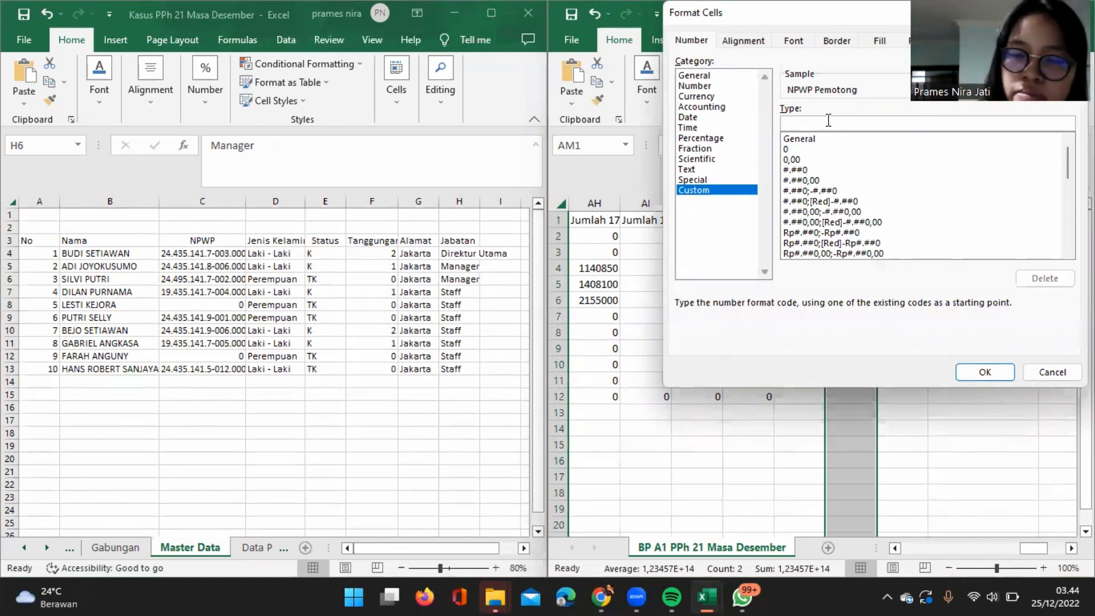
type("000")
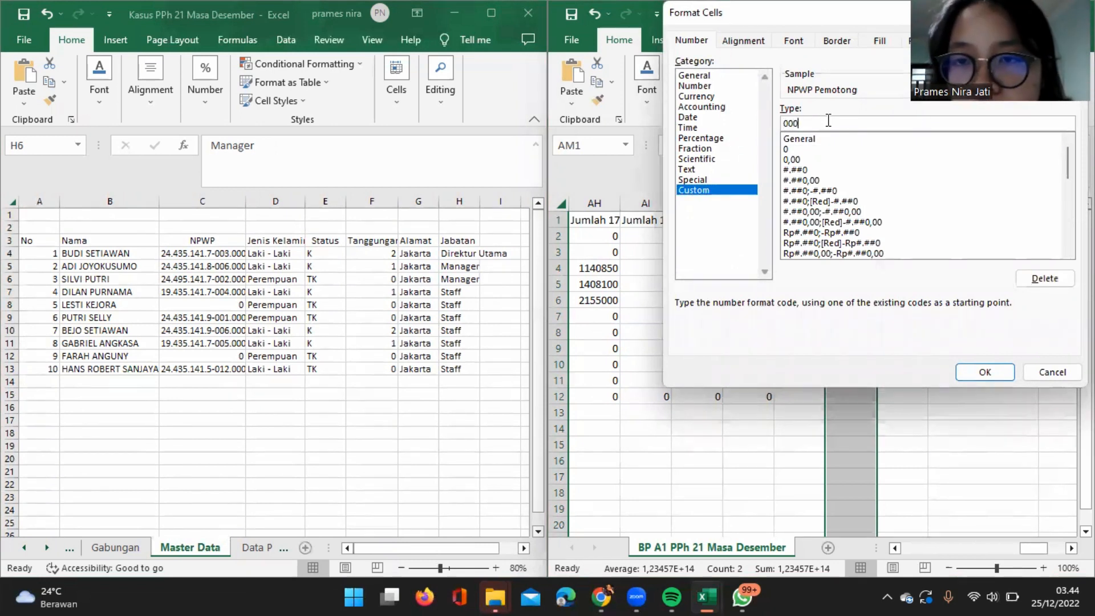
type("000000000000")
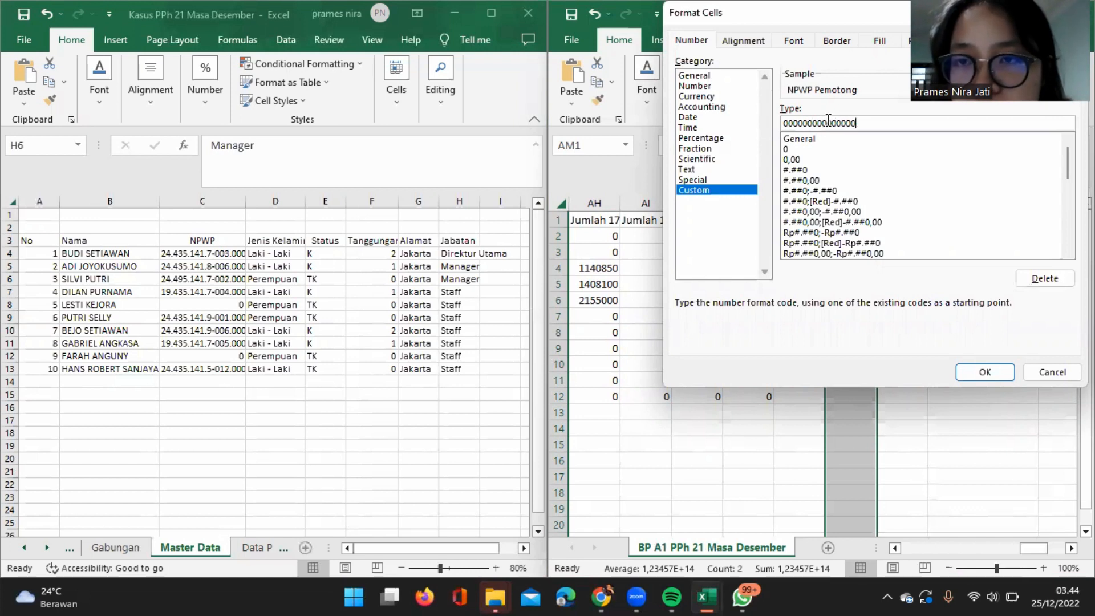
left_click(985, 371)
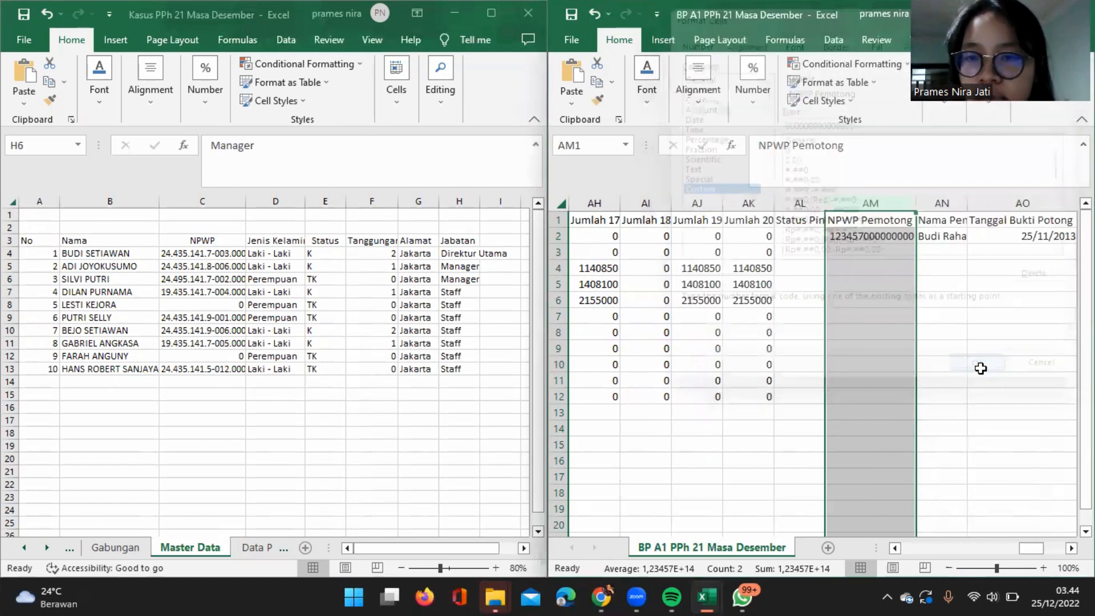
Copy the first employee's NPWP from C4 of the Master Data sheet and paste it as values into AM2 under NPWP Pemotong.
left_click(896, 235)
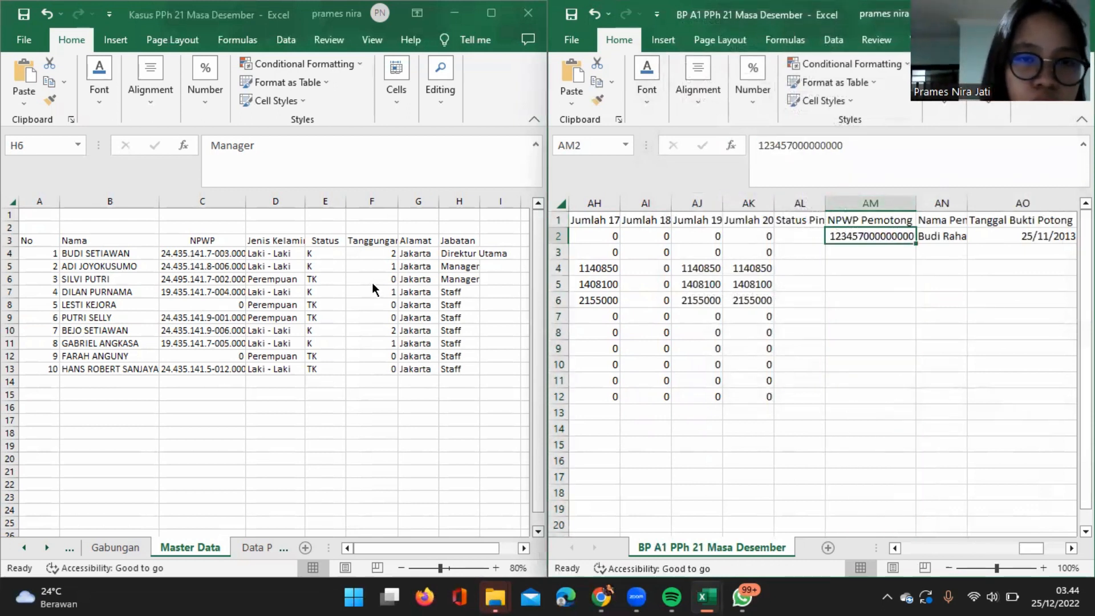
left_click(194, 253)
key("ctrl+c")
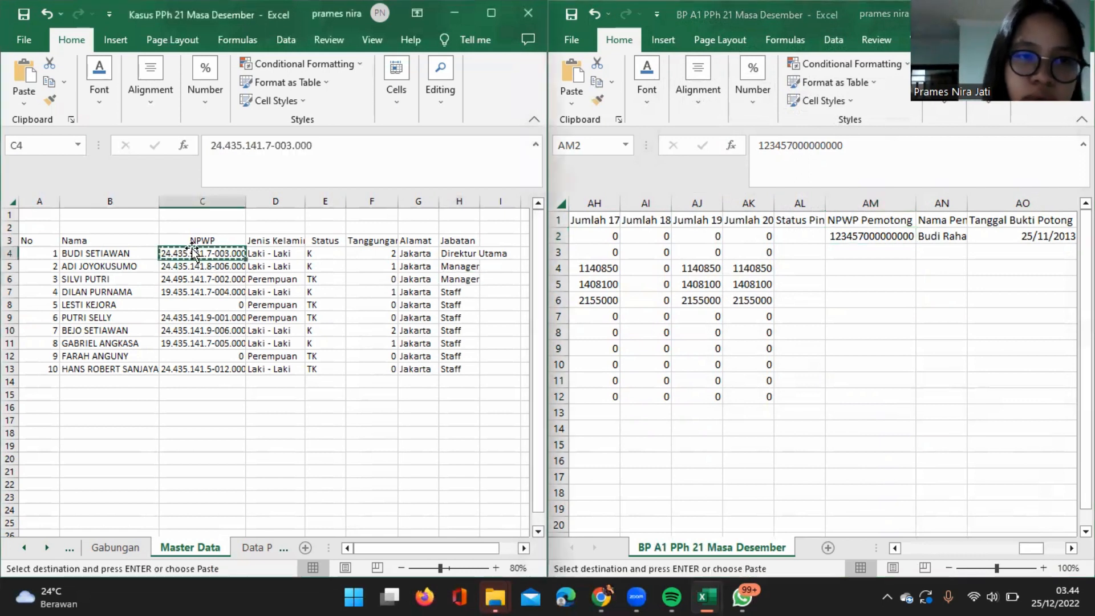
left_click(899, 234)
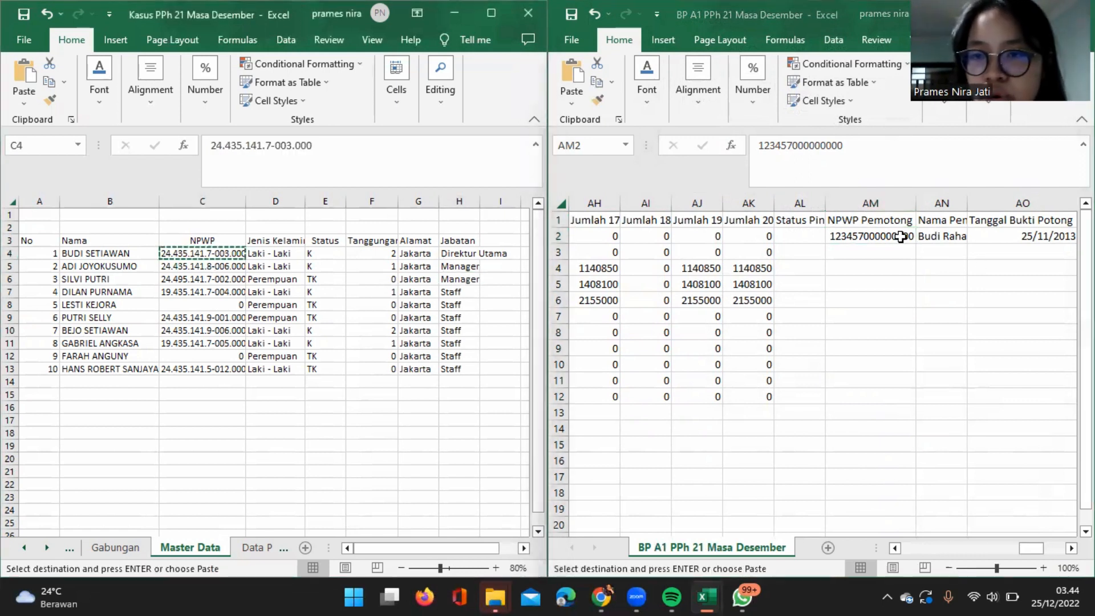
left_click(571, 103)
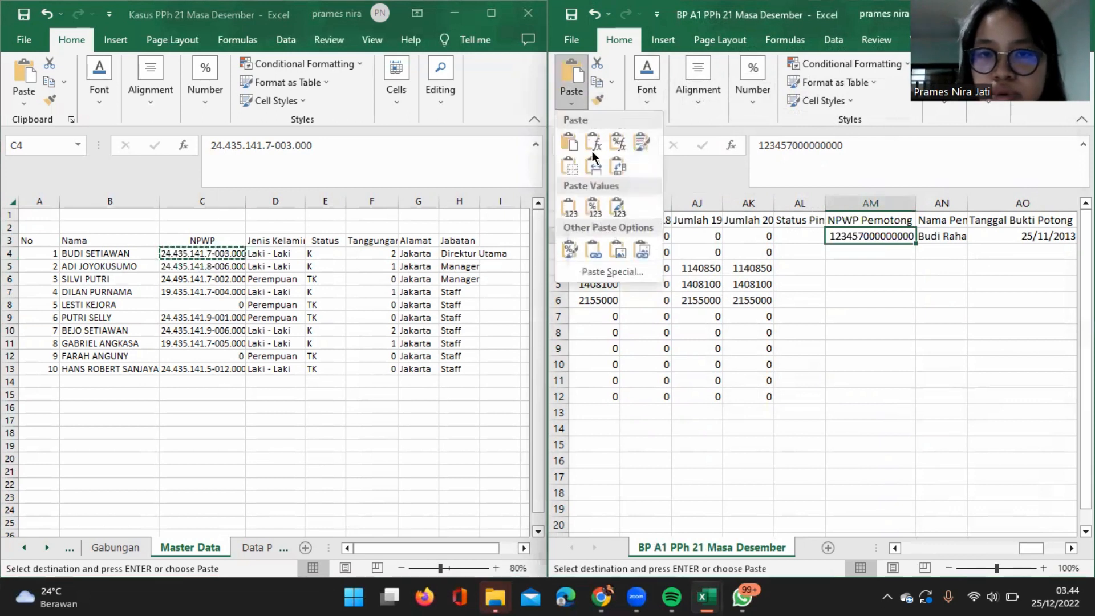
left_click(572, 217)
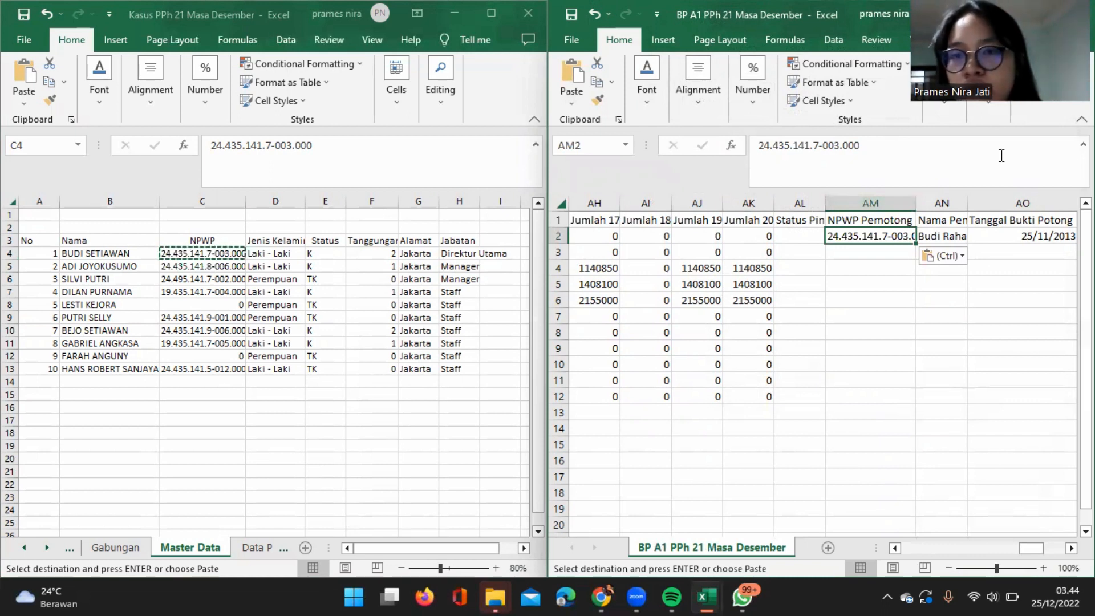
Copy the NPWP in AM2 into AM3, AM4, AM5 and AM6.
left_click(904, 234)
left_click(904, 234)
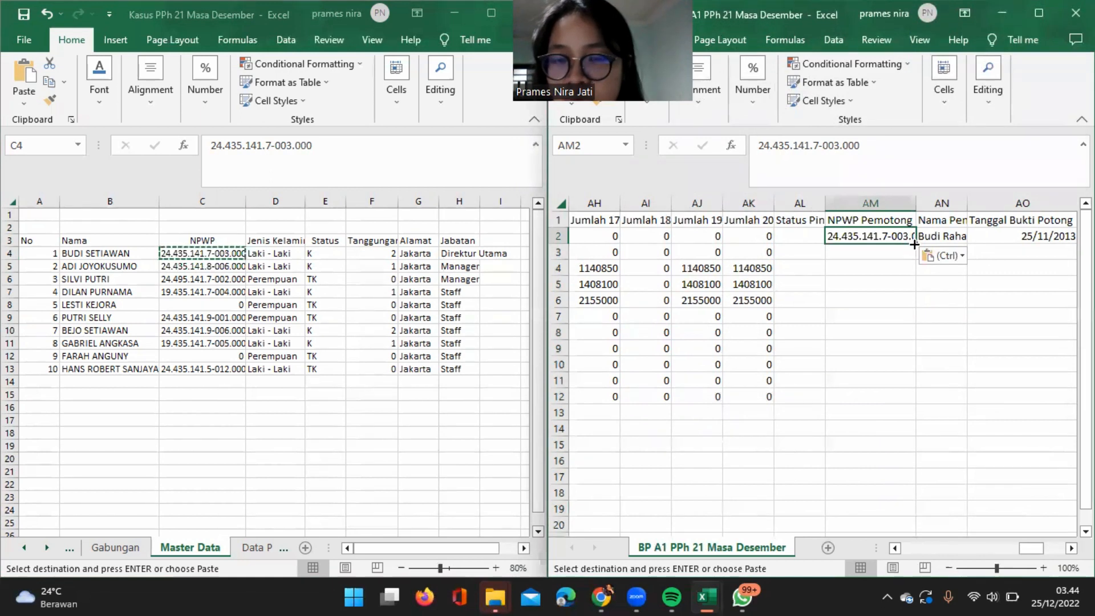
left_click_drag(914, 244, 866, 235)
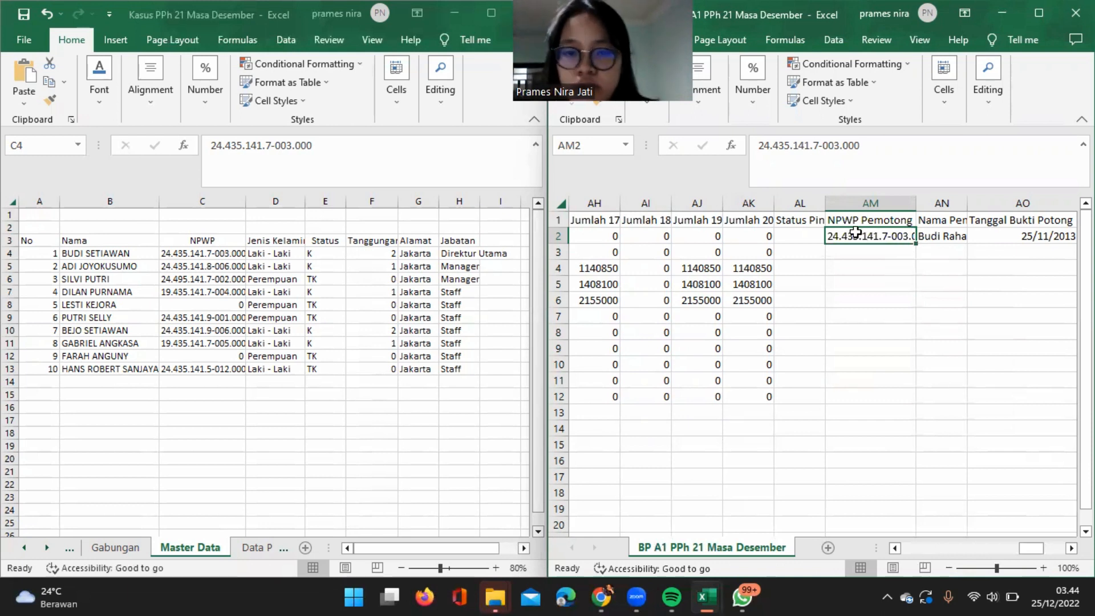
key("ctrl+c")
left_click(869, 252)
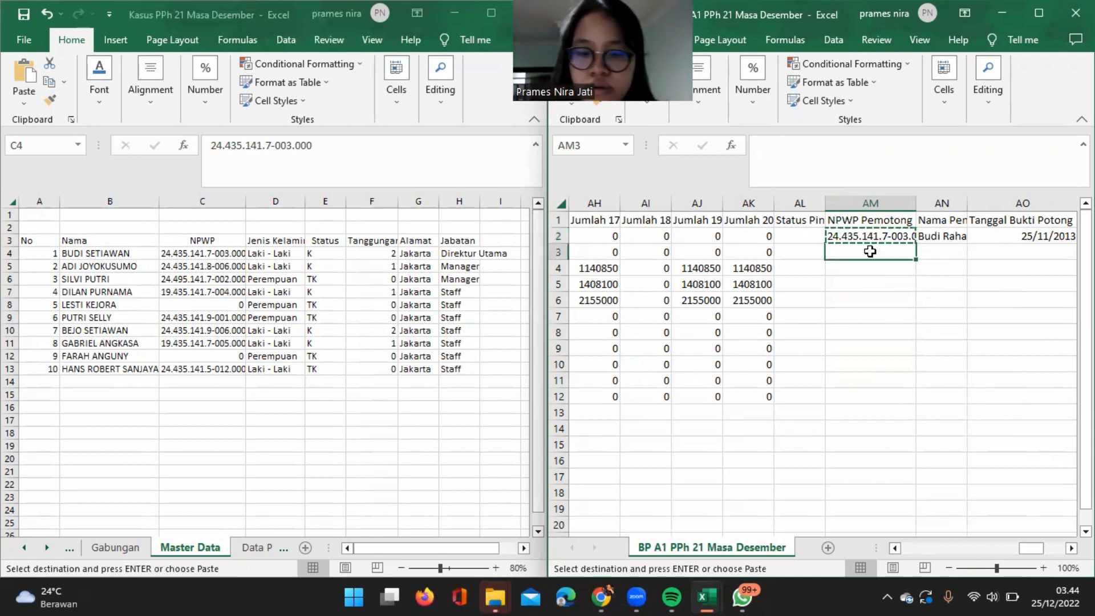
key("ctrl+v")
left_click(879, 269)
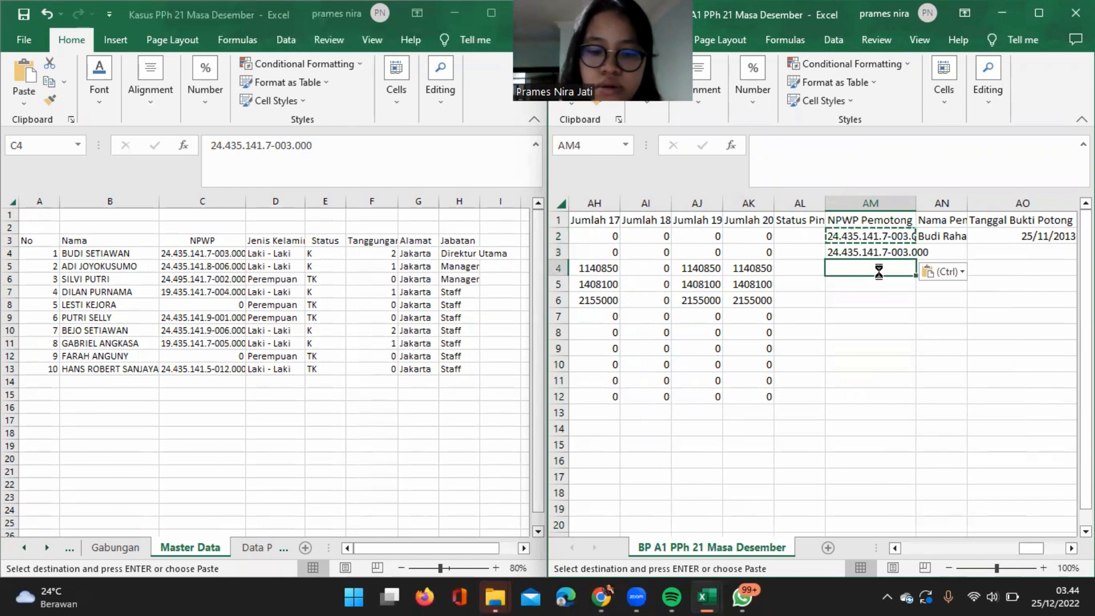
key("ctrl+v")
left_click(889, 284)
key("ctrl+v")
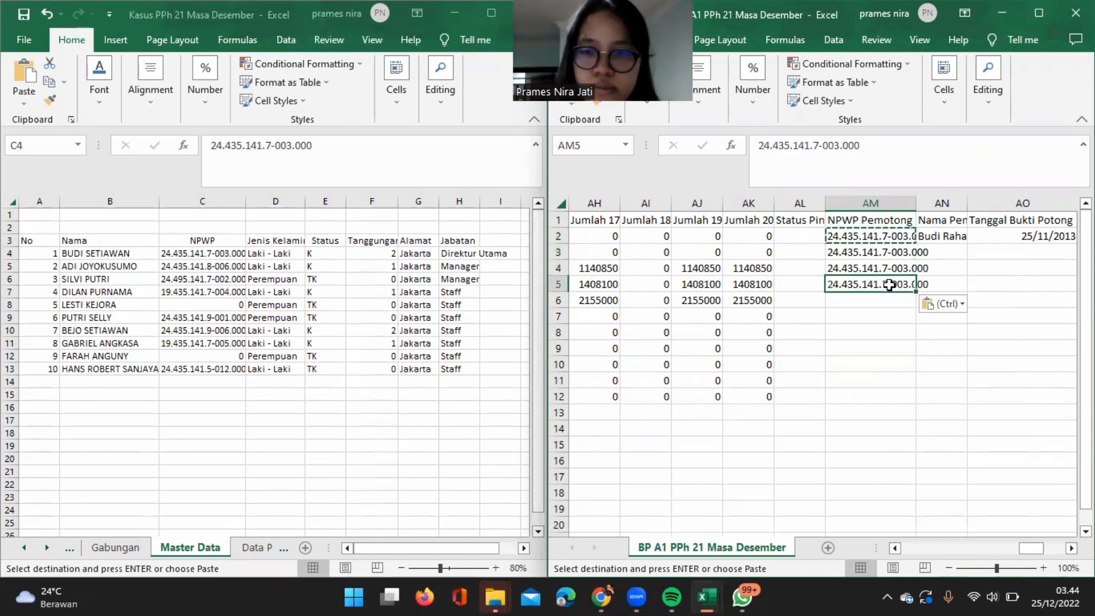
left_click(884, 301)
key("ctrl+v")
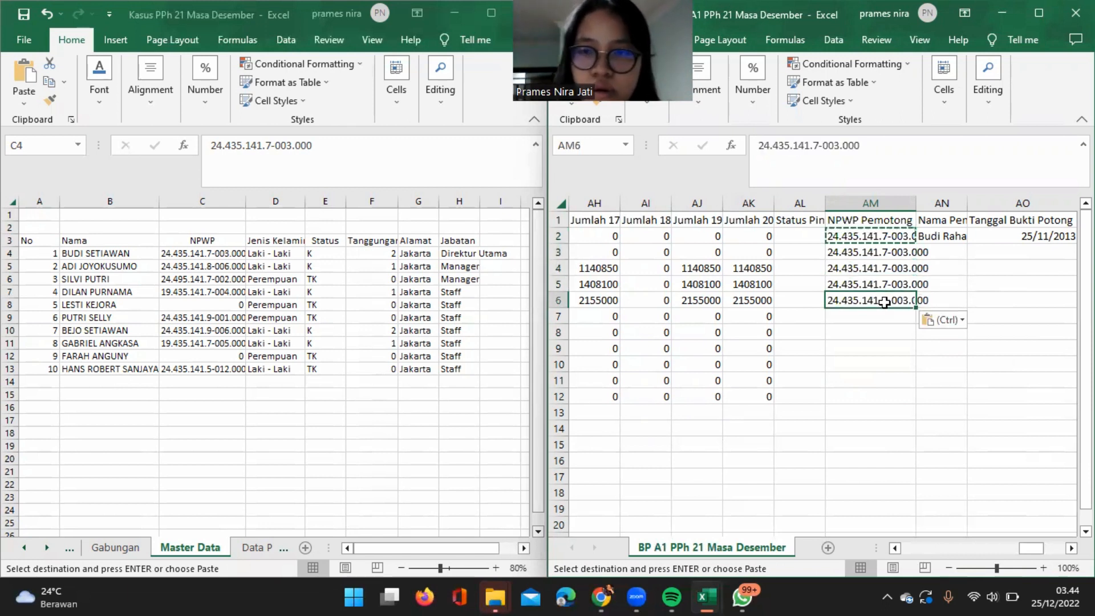
Copy the NPWP entries in AM2:AM6 into AM7:AM11, and copy AM11 into AM12.
left_click(861, 239)
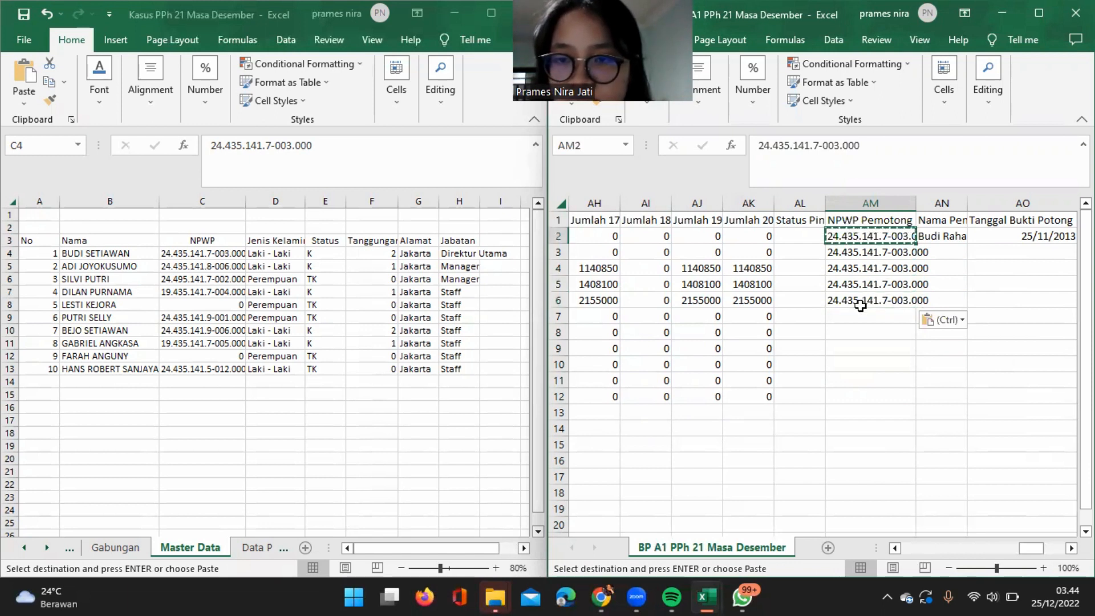
left_click(852, 303, "shift")
key("ctrl+c")
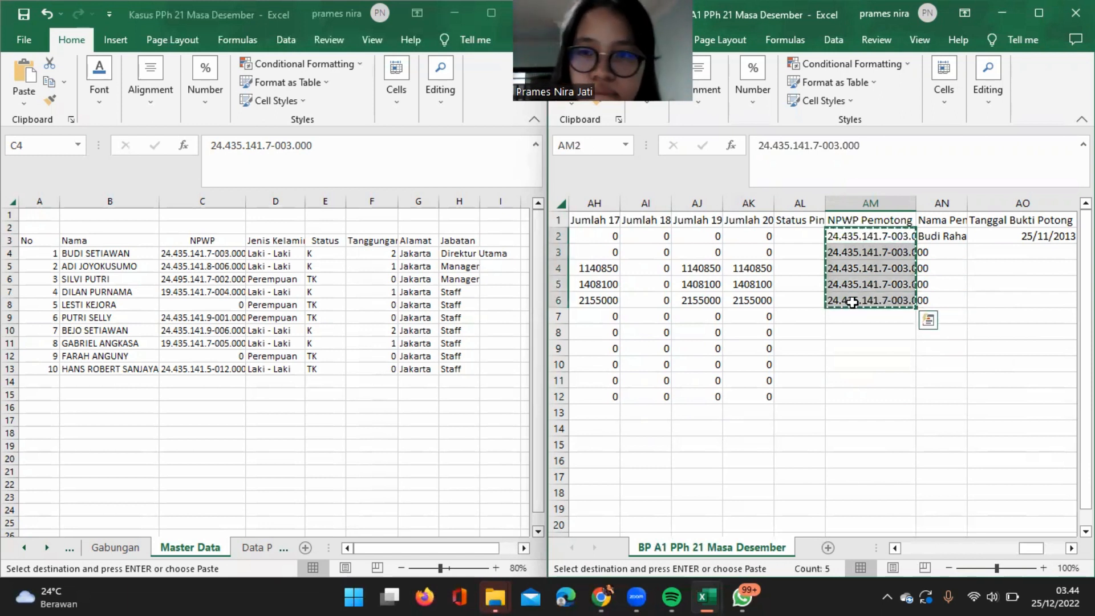
left_click(864, 318)
key("ctrl+v")
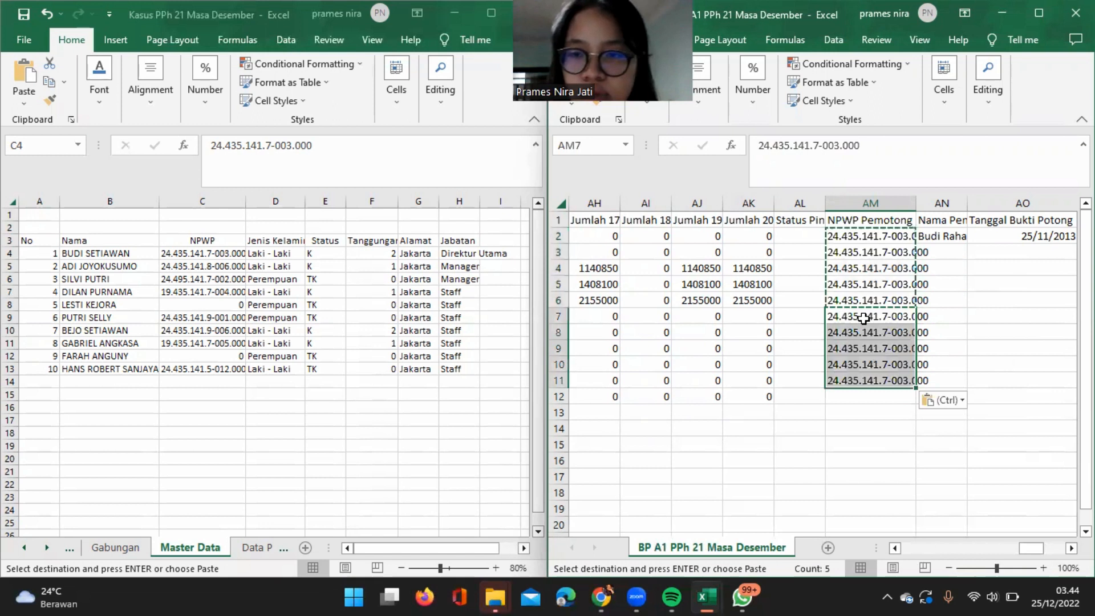
left_click(864, 395)
left_click(861, 381)
key("ctrl+c")
left_click(867, 394)
key("ctrl+v")
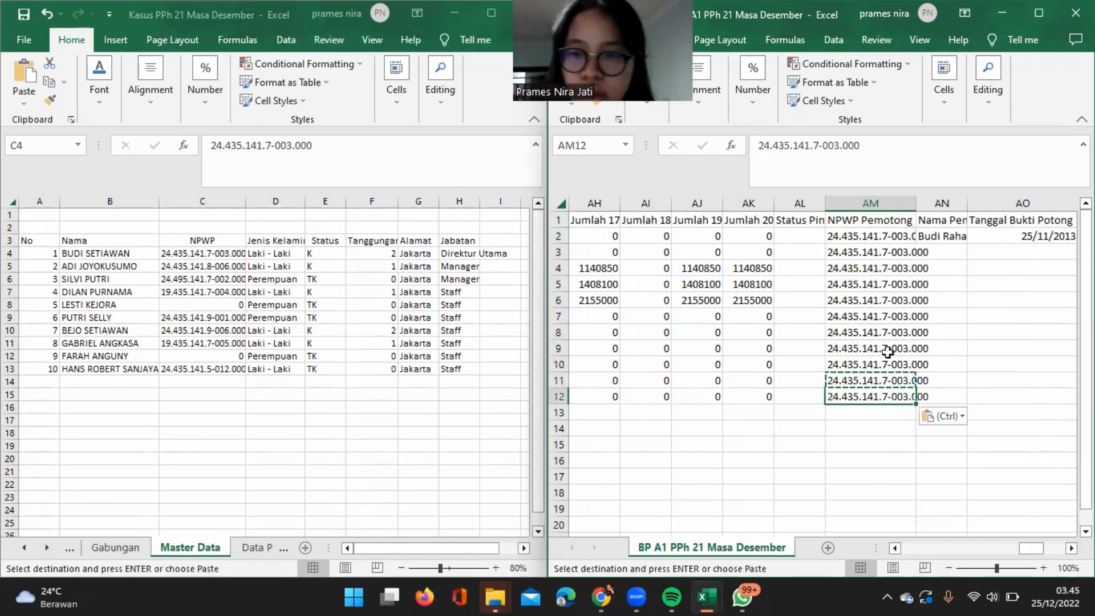
Strip the dots and hyphens from all NPWP Pemotong entries in column AM by replacing them with nothing.
left_click(885, 203)
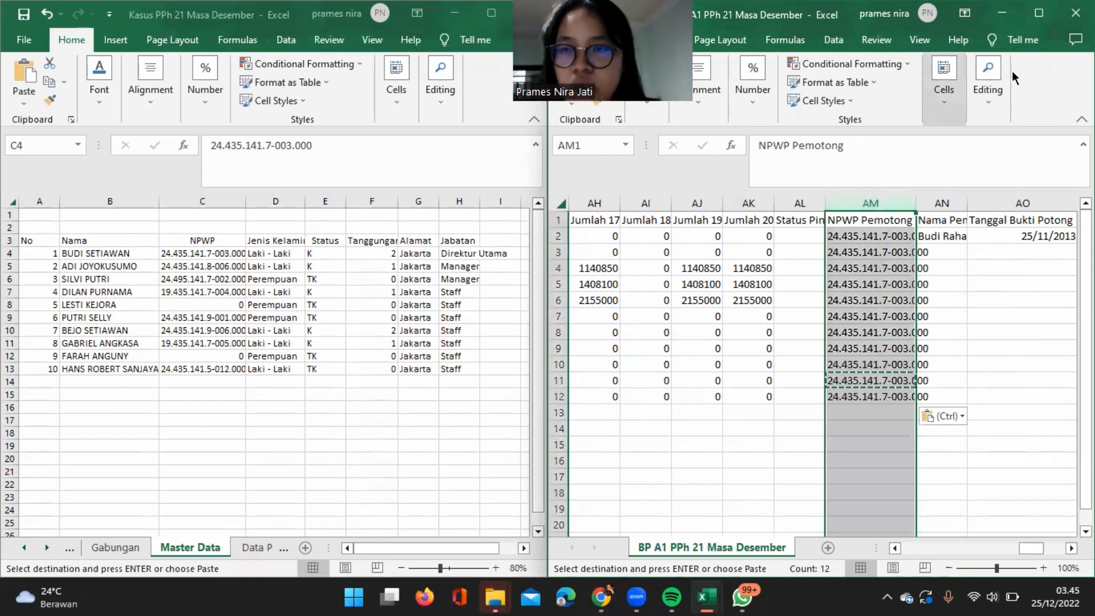
left_click(990, 101)
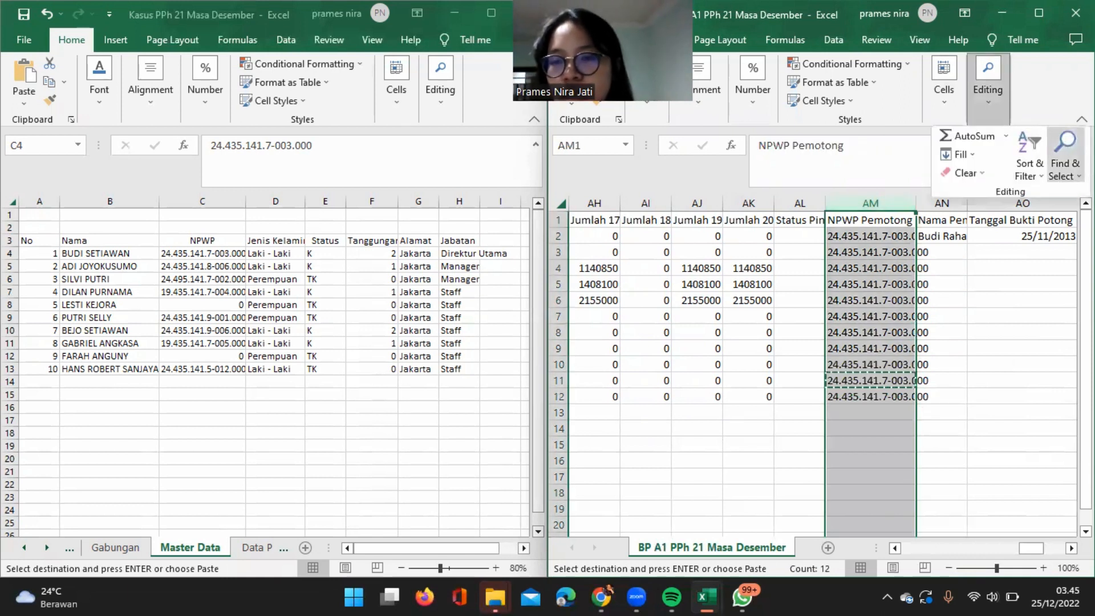
left_click(1064, 175)
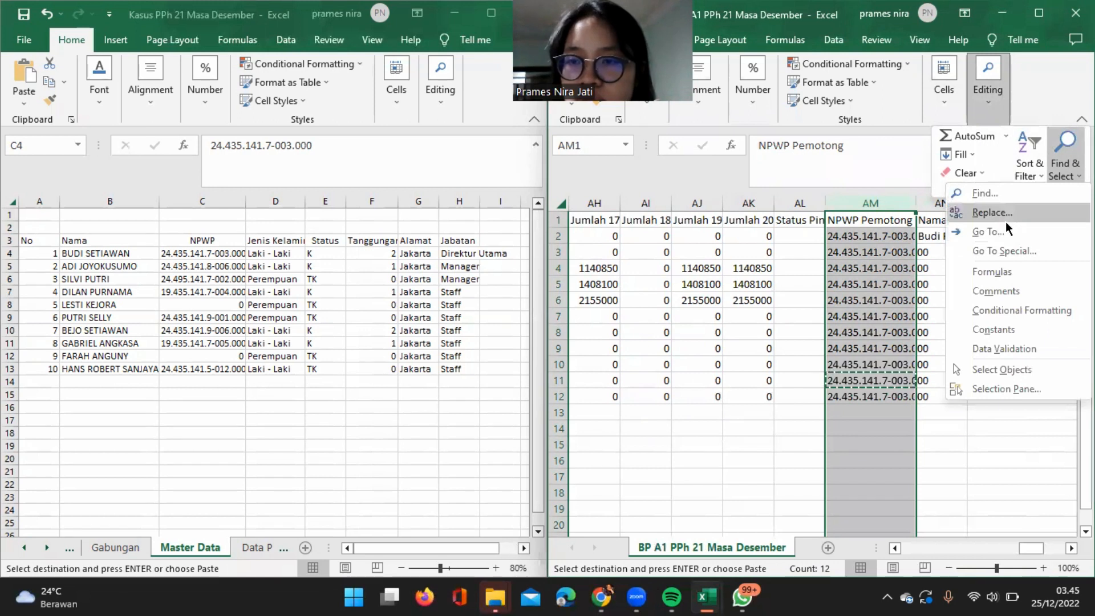
left_click(992, 212)
left_click(739, 238)
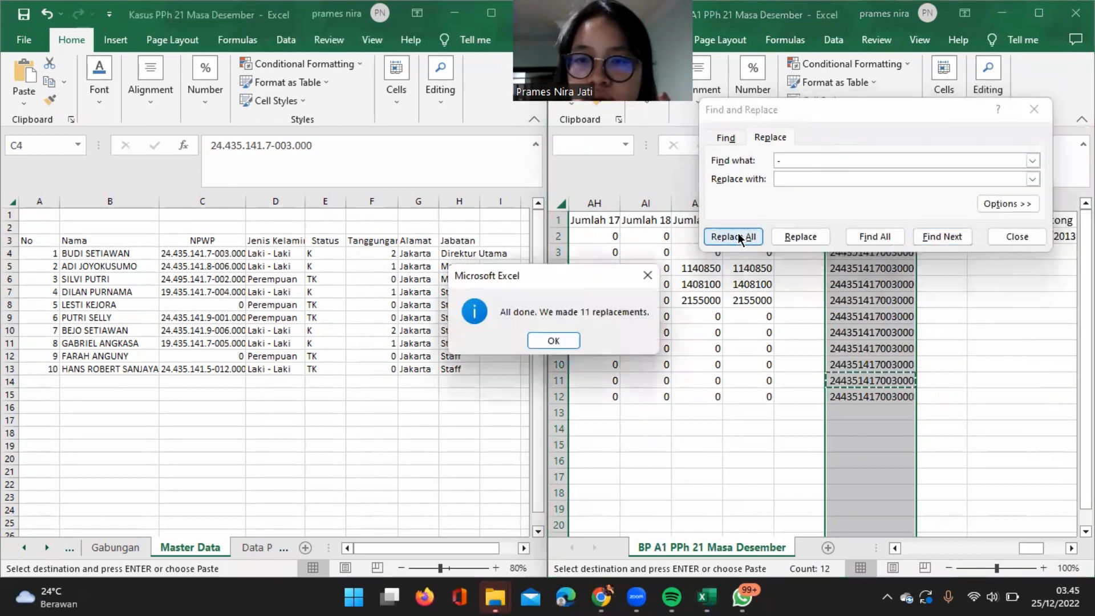
left_click(561, 337)
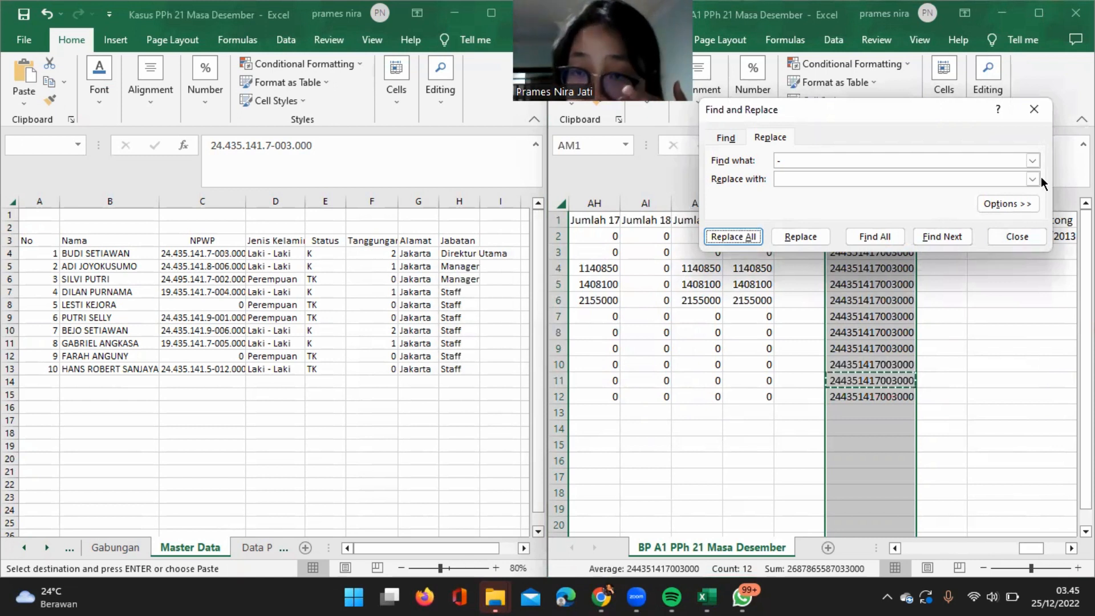
left_click(1038, 108)
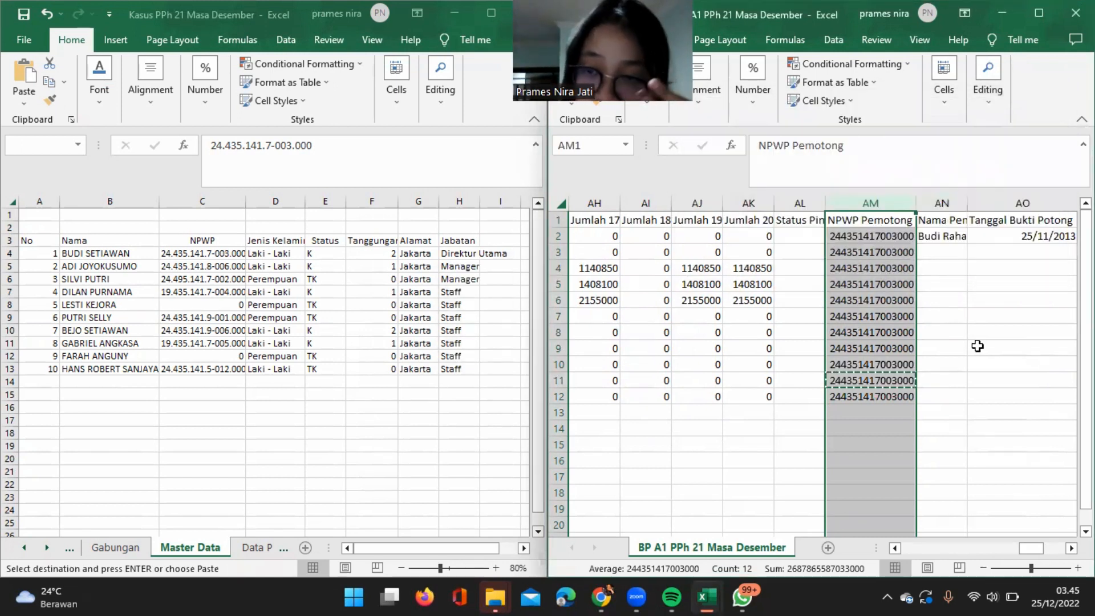
left_click(975, 347)
Copy the first employee's name from B4 of the Master Data sheet into AN2 under Nama Pemotong, overwriting the existing name.
left_click(950, 237)
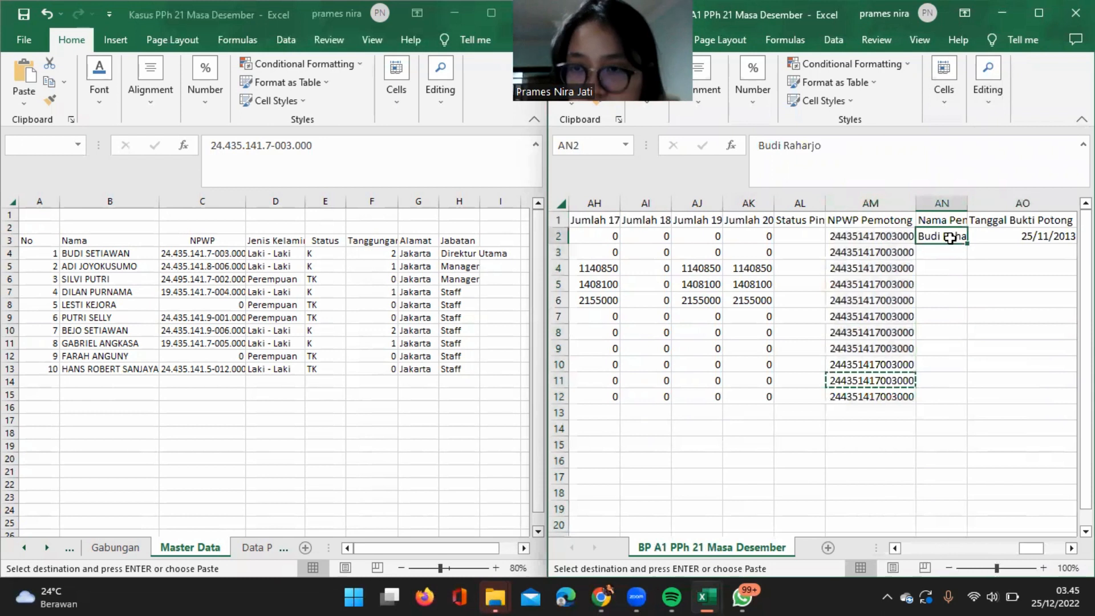
left_click(129, 248)
left_click(128, 248)
key("ctrl+c")
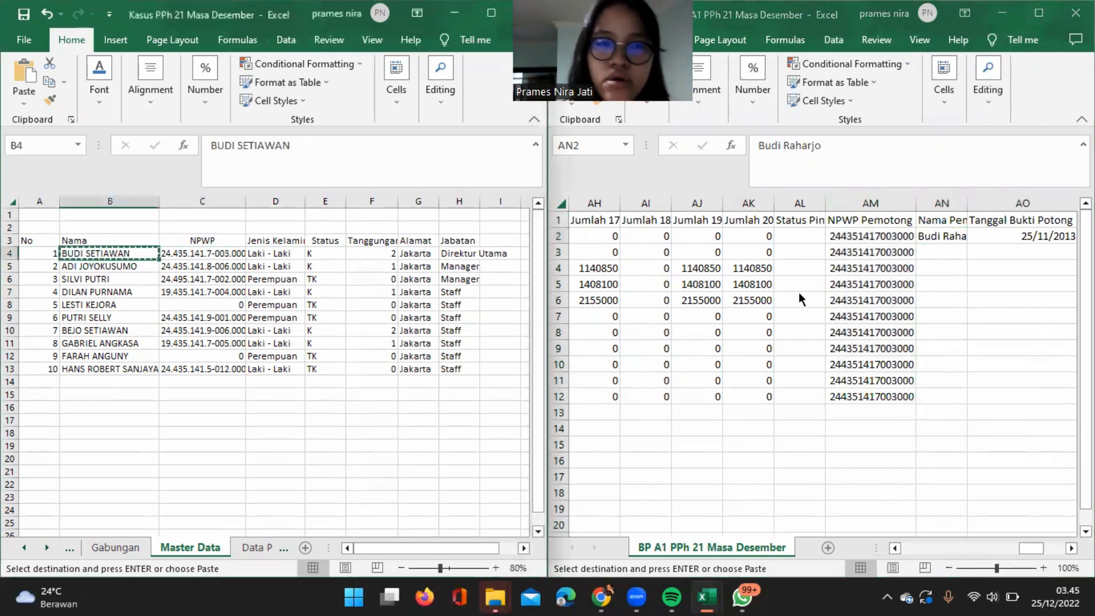
left_click(930, 234)
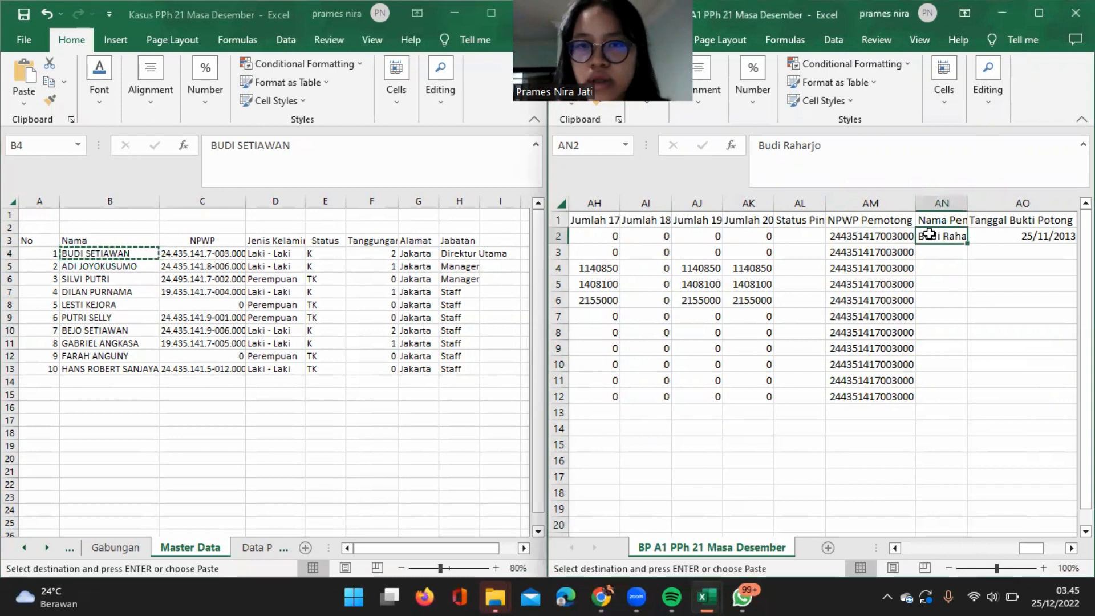
right_click(929, 234)
left_click(807, 264)
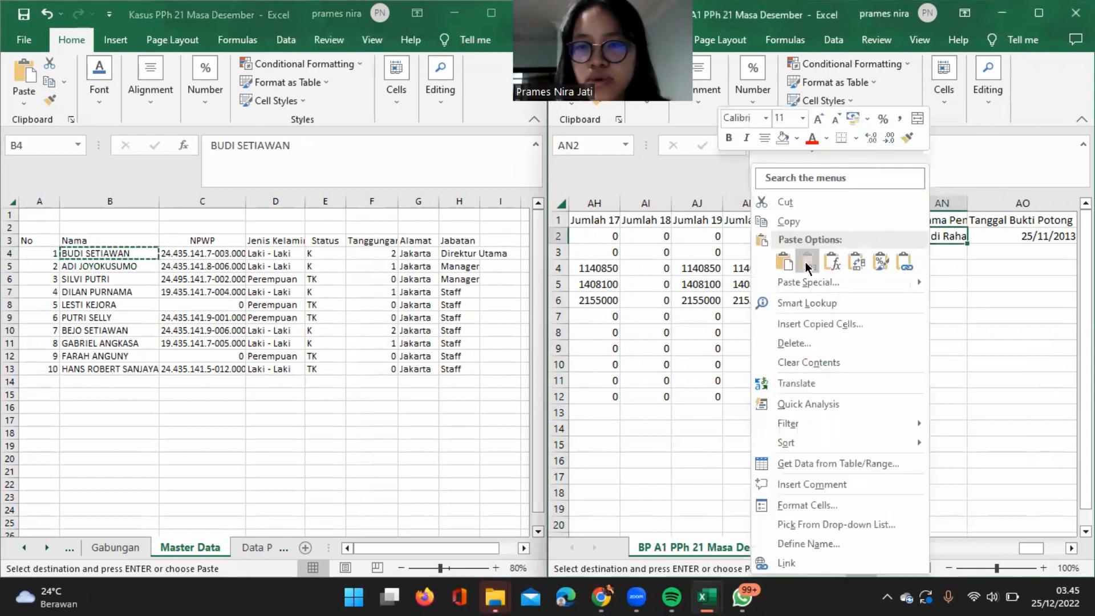
Fill the name in AN2 down through AN12 and widen column AN to fit the full names.
double_click(968, 243)
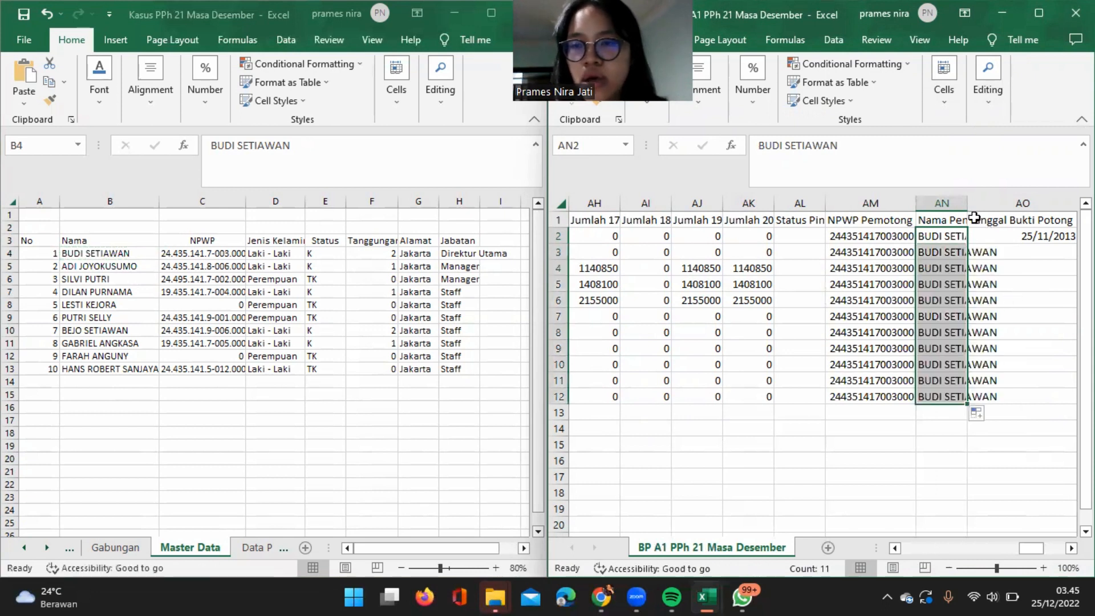
left_click_drag(967, 206, 1001, 205)
scroll(1025, 299, "right", 3)
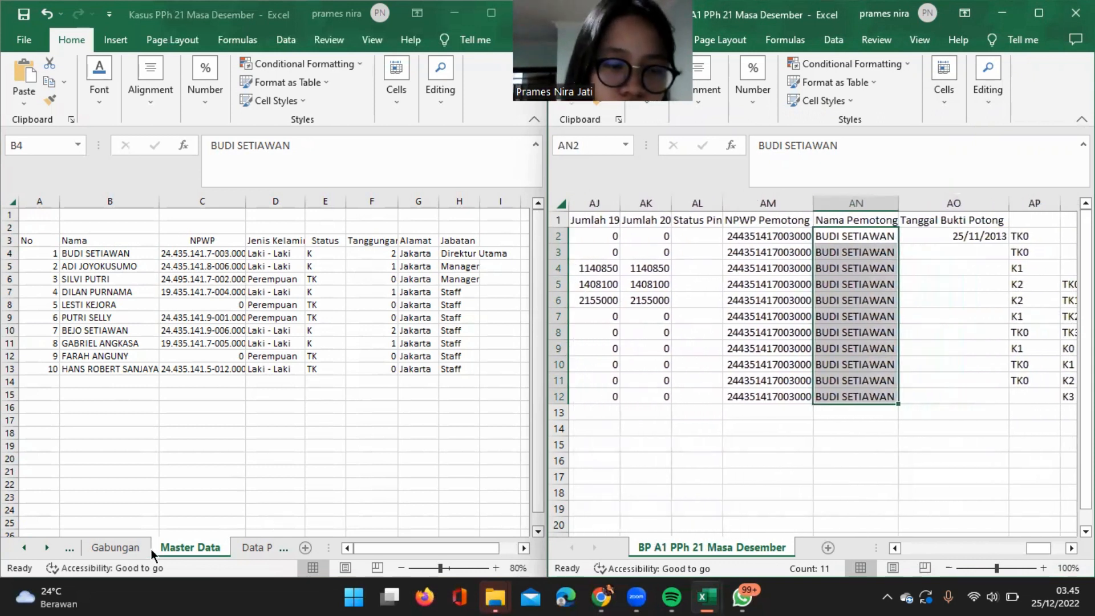
Show the Masa Kerja sheet of the Kasus workbook beside the Tanggal Bukti Potong column of the BP A1 workbook.
left_click(23, 552)
left_click(23, 552)
left_click(23, 552)
left_click(23, 552)
left_click(23, 552)
left_click(193, 547)
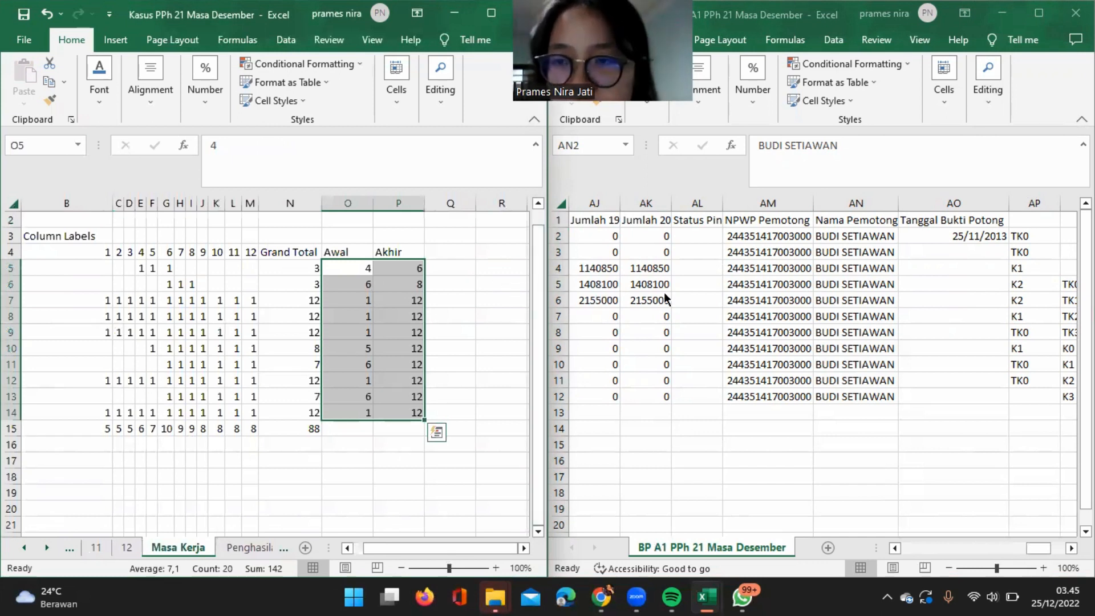
left_click(695, 295)
scroll(695, 294, "right", 1)
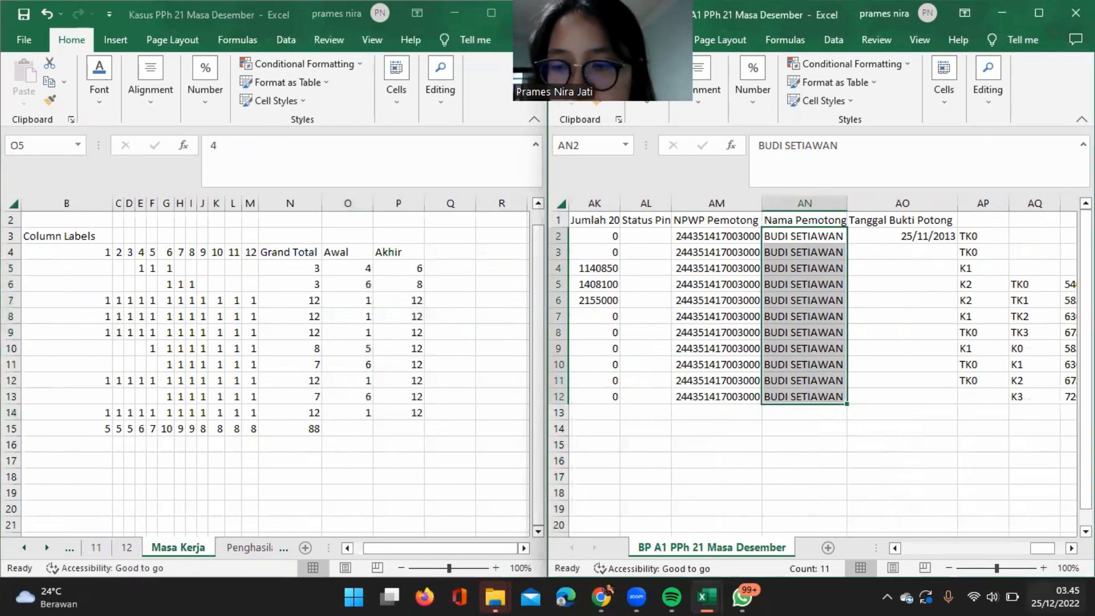
key("alt+Tab")
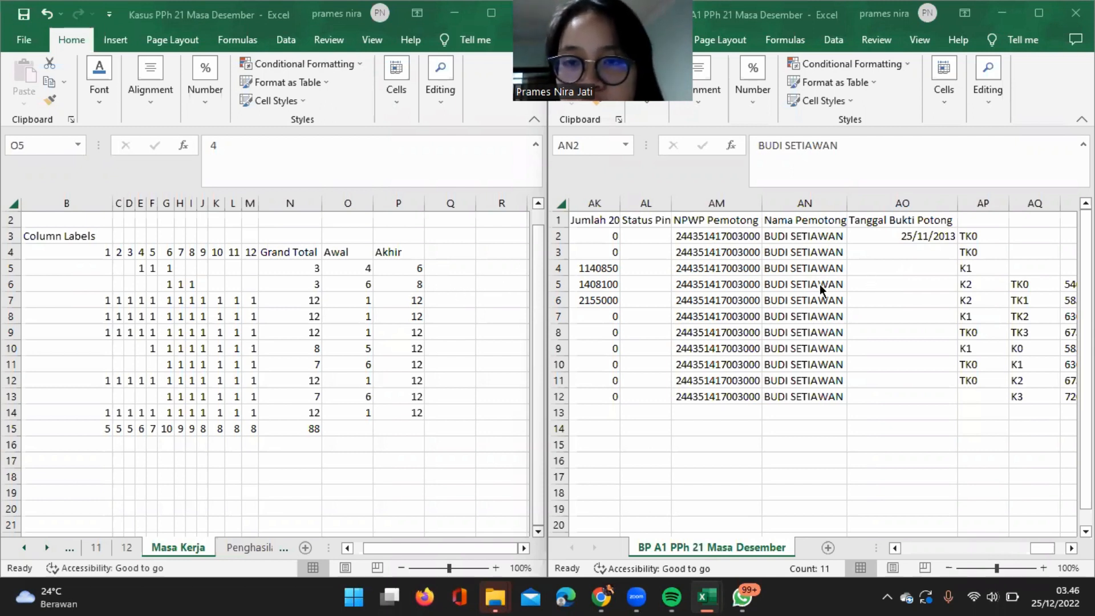
left_click(908, 238)
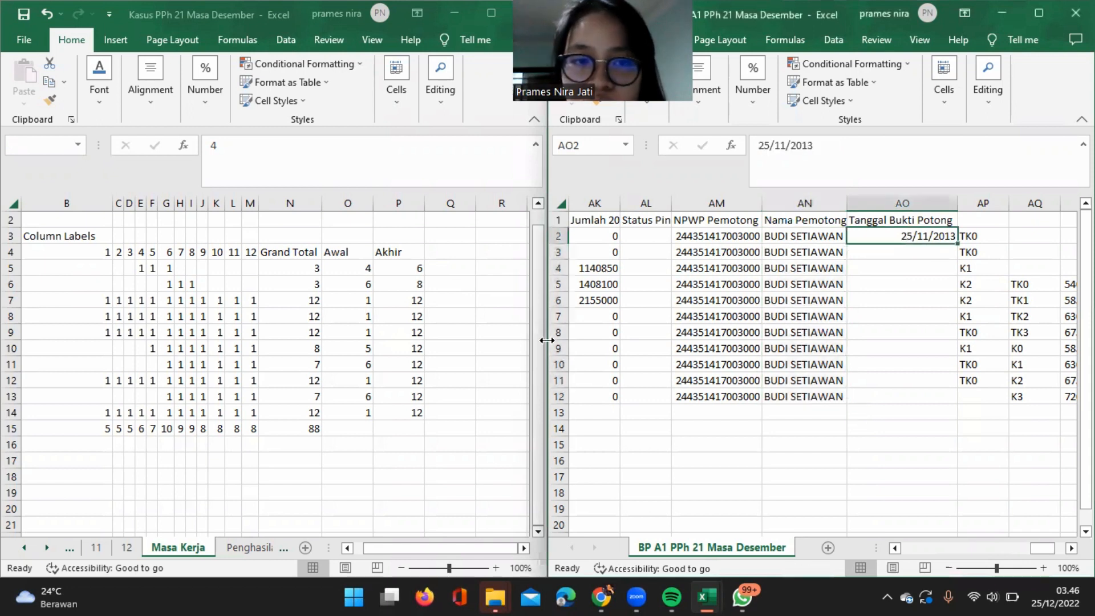
Compare the employee order and Awal and Akhir months in Masa Kerja with the names and Masa Perolehan columns in the BP A1 sheet.
scroll(366, 335, "left", 5)
scroll(367, 336, "right", 5)
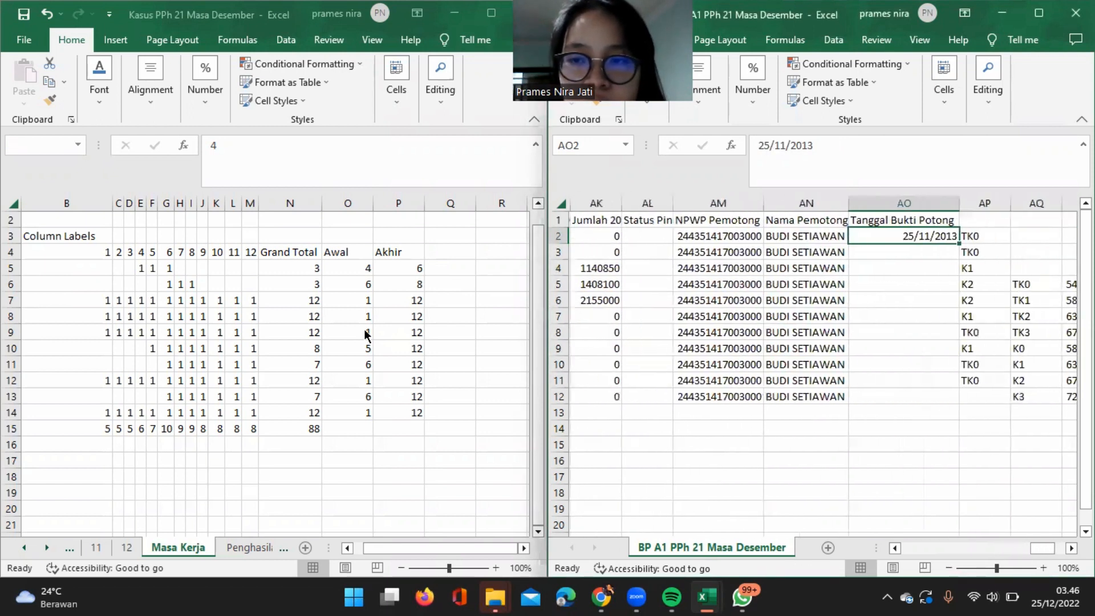
left_click(365, 331)
scroll(364, 328, "left", 2)
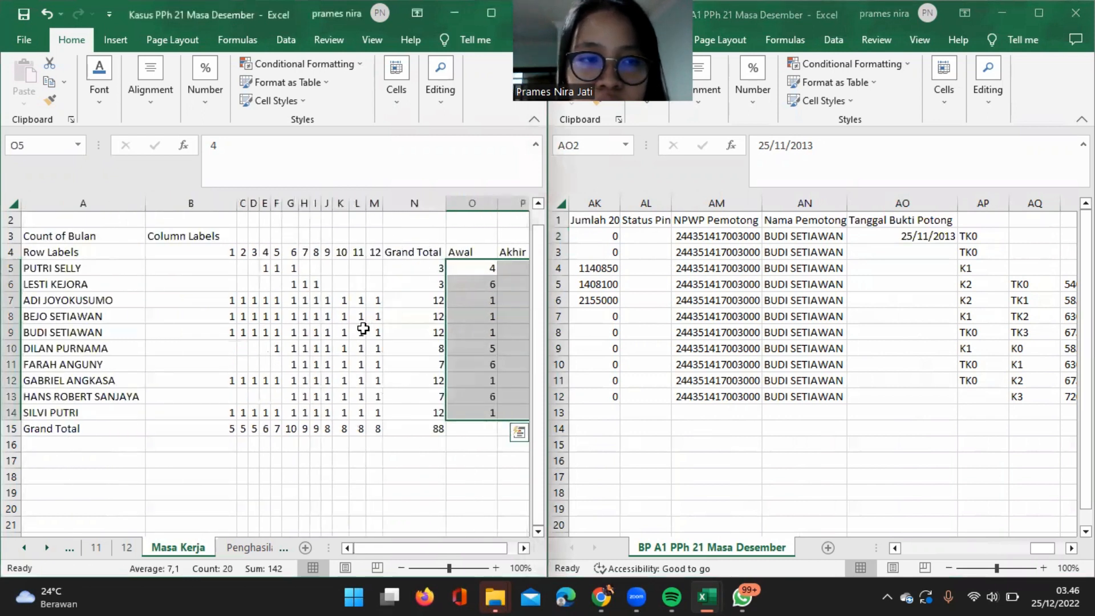
left_click(592, 313)
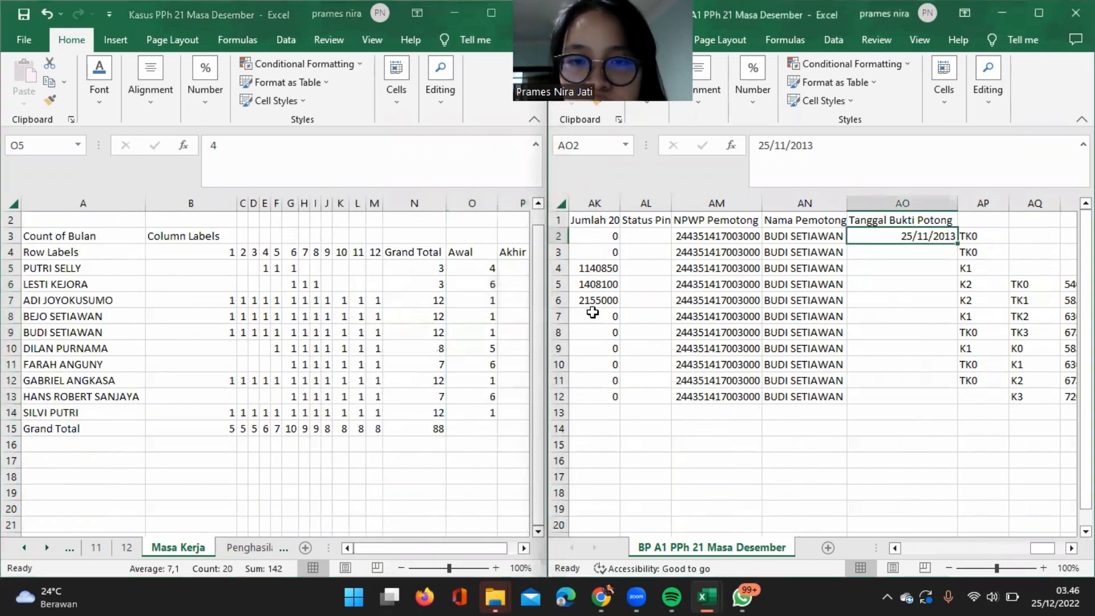
scroll(592, 313, "left", 10)
scroll(593, 312, "left", 3)
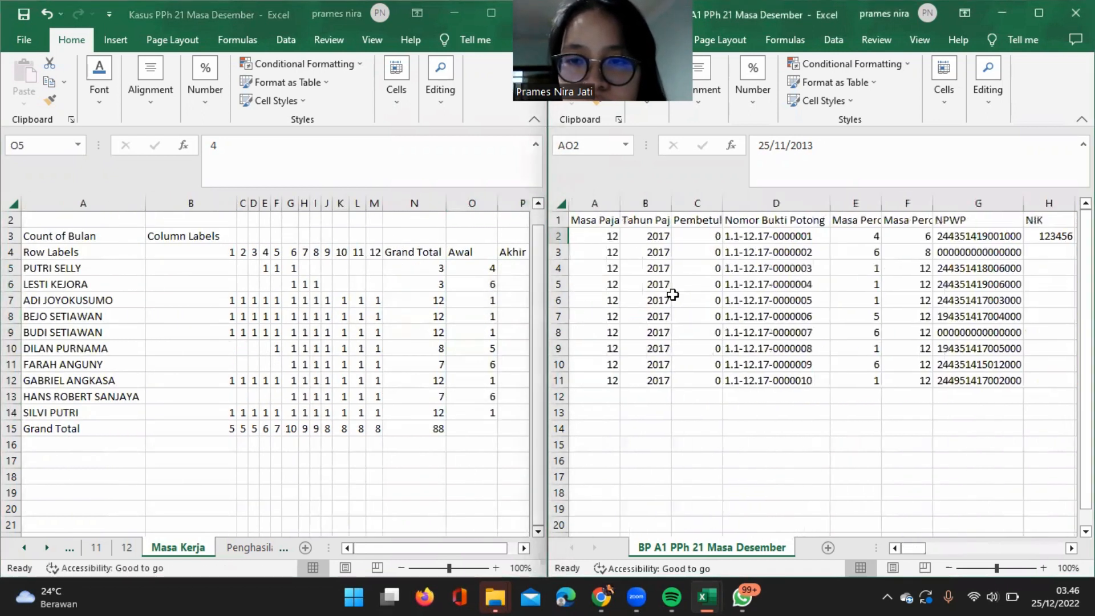
scroll(708, 292, "right", 2)
scroll(707, 292, "right", 1)
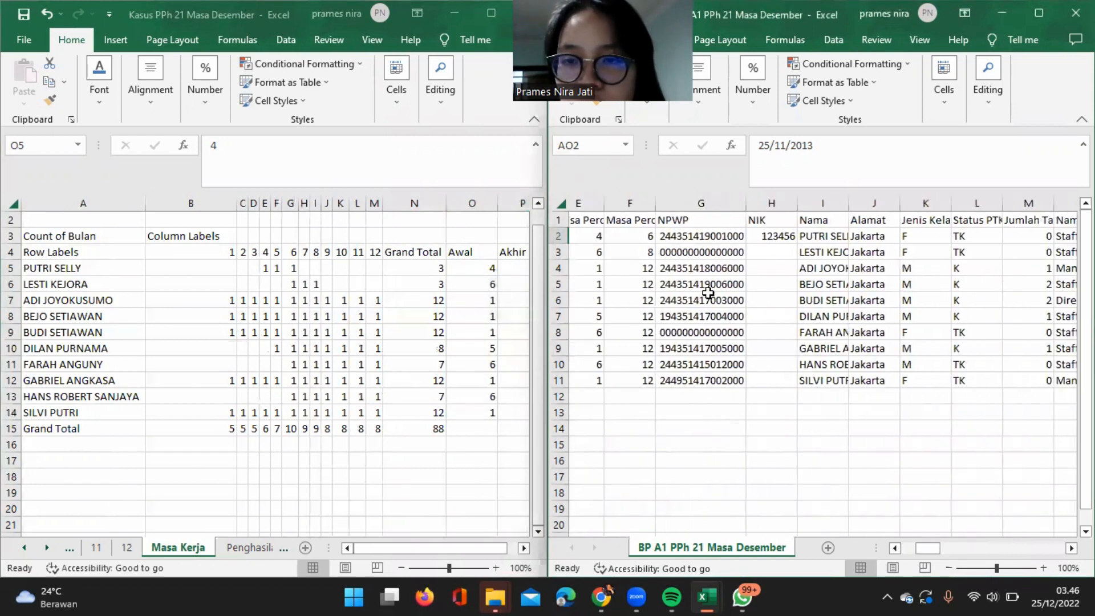
left_click(837, 236)
scroll(837, 236, "right", 11)
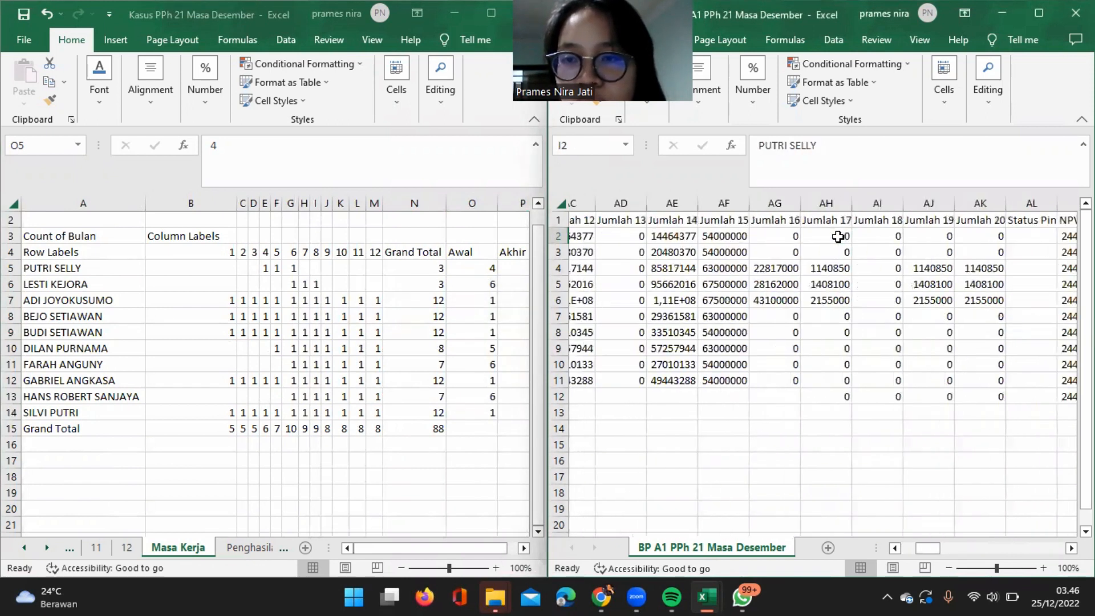
left_click(841, 237)
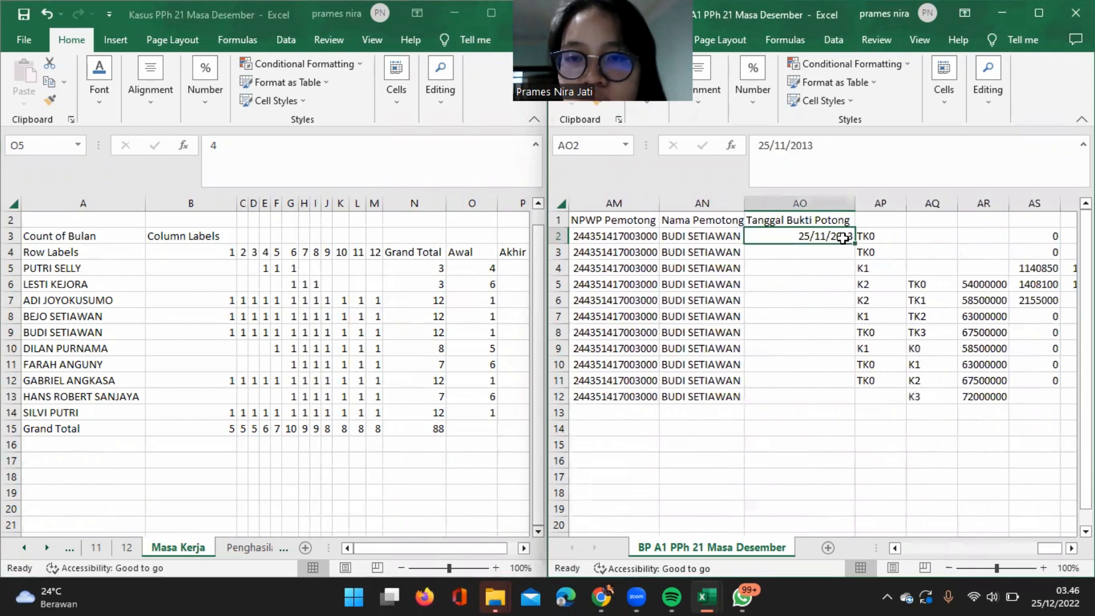
left_click(493, 278)
scroll(493, 275, "right", 1)
scroll(501, 273, "right", 1)
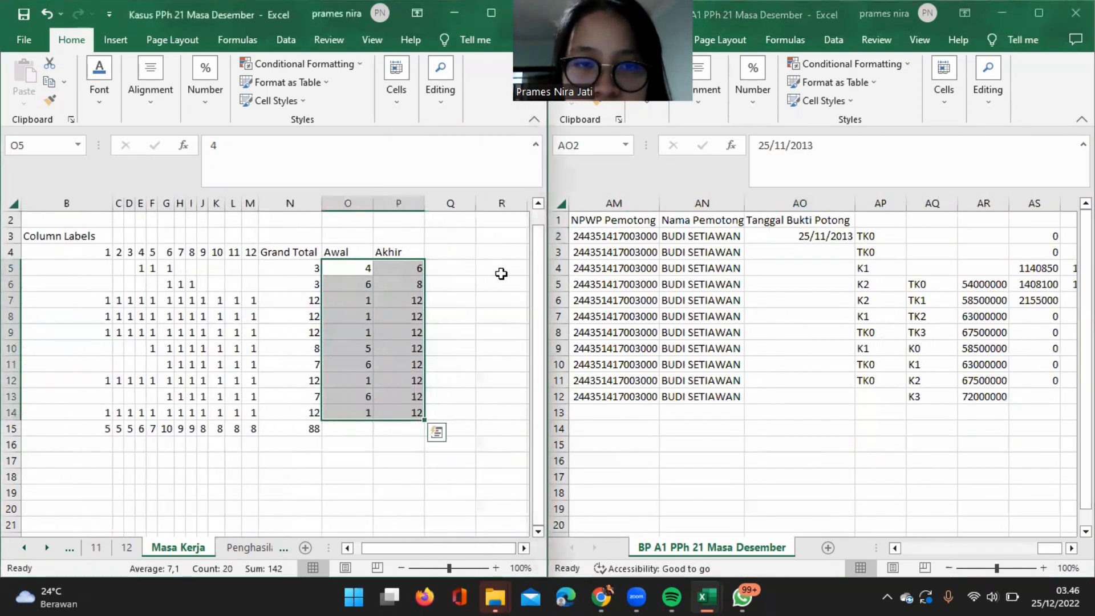
Change the Tanggal Bukti Potong date in AO2 to 30/06/2017.
left_click(812, 237)
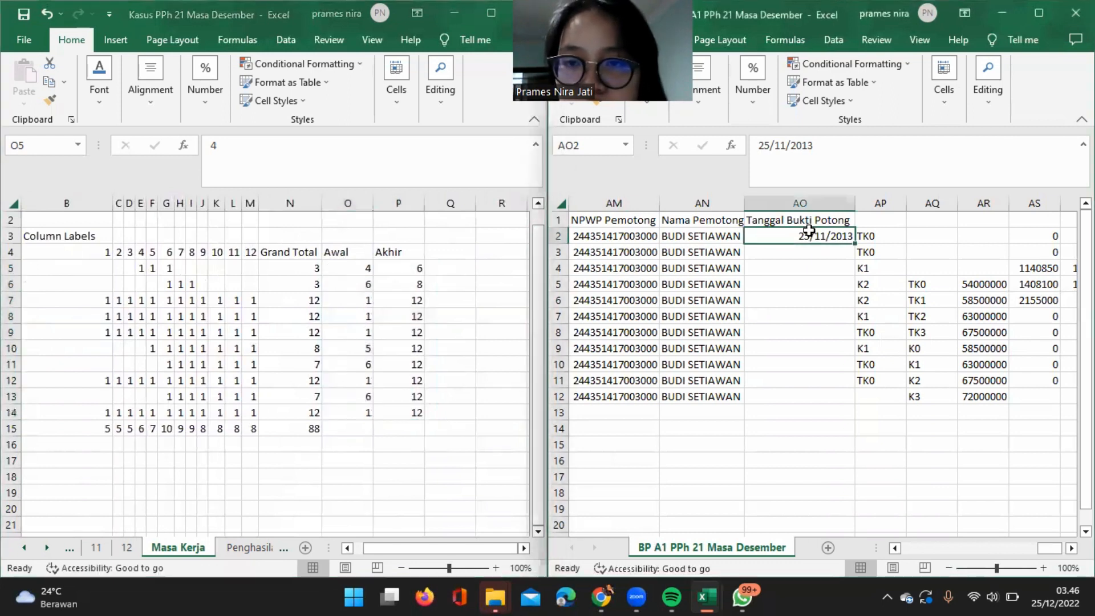
left_click(784, 146)
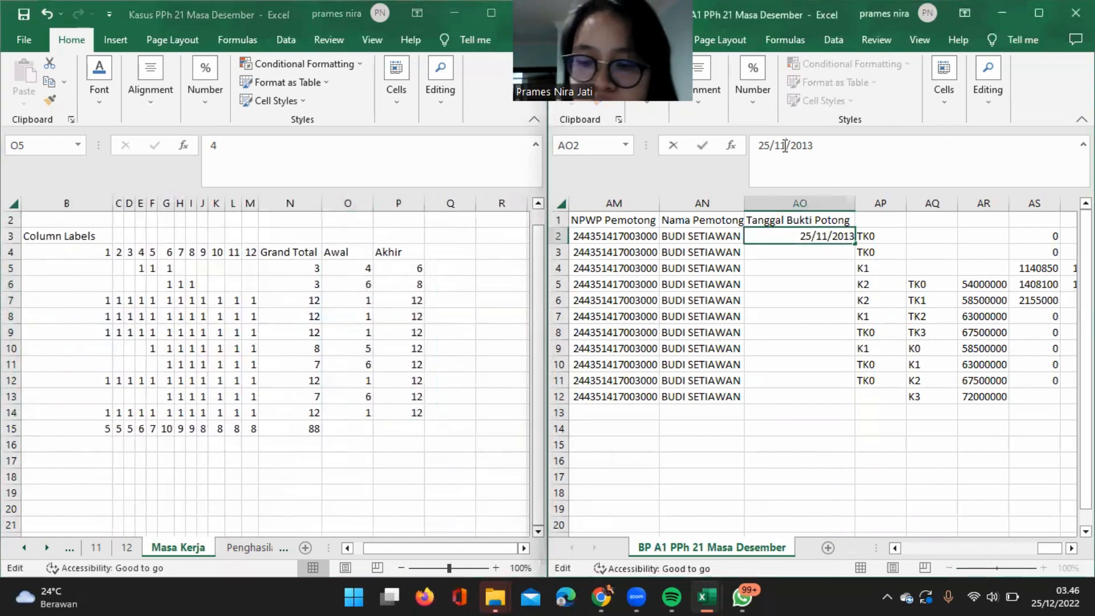
key("BackSpace")
key("BackSpace")
type("06")
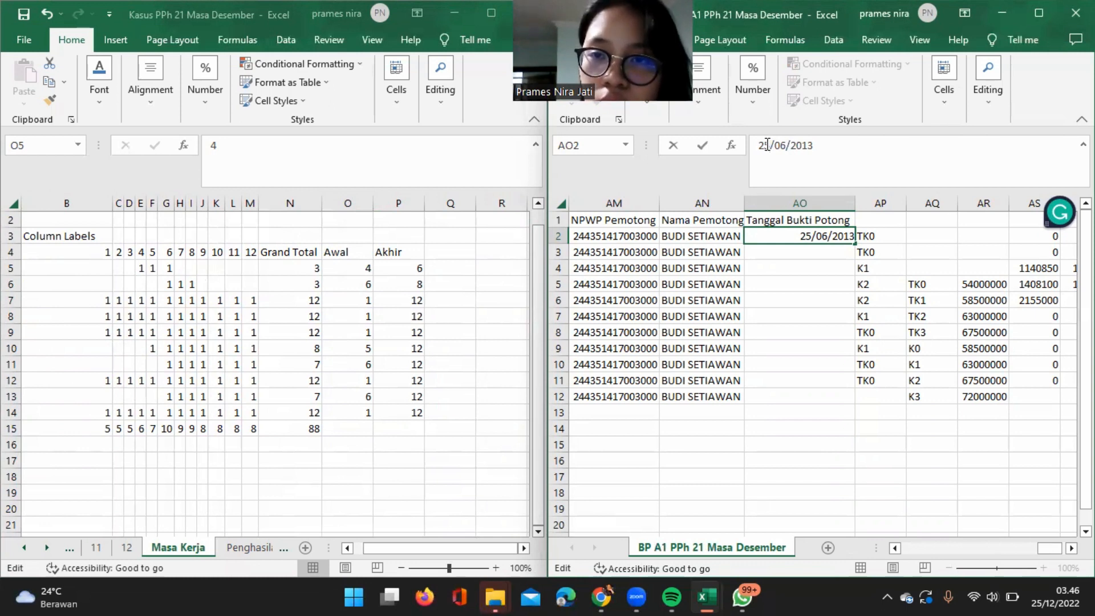
key("BackSpace")
key("BackSpace")
type("30")
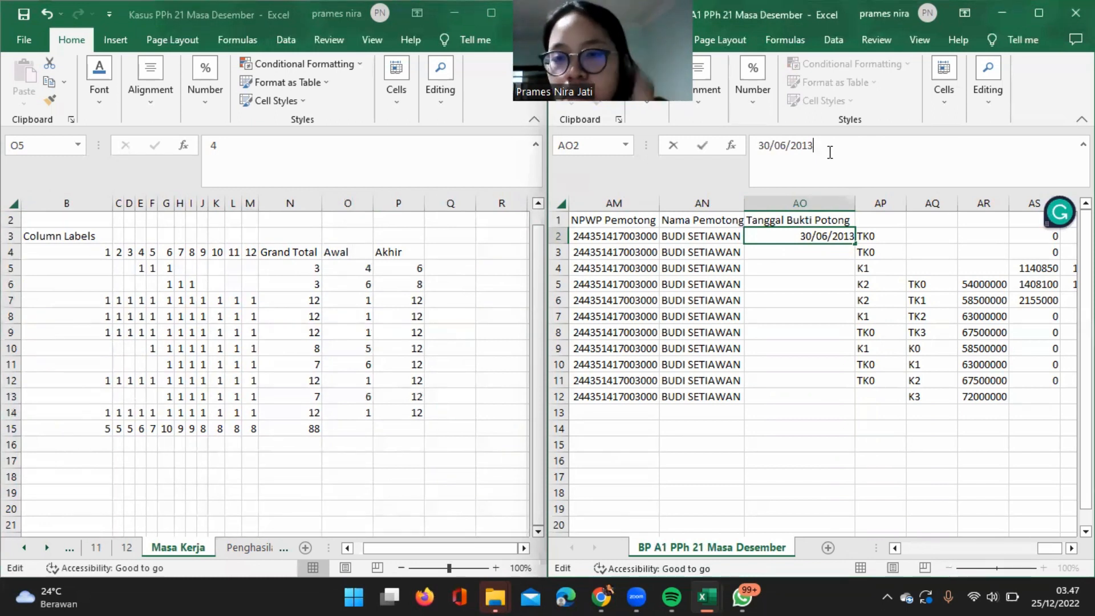
key("Delete")
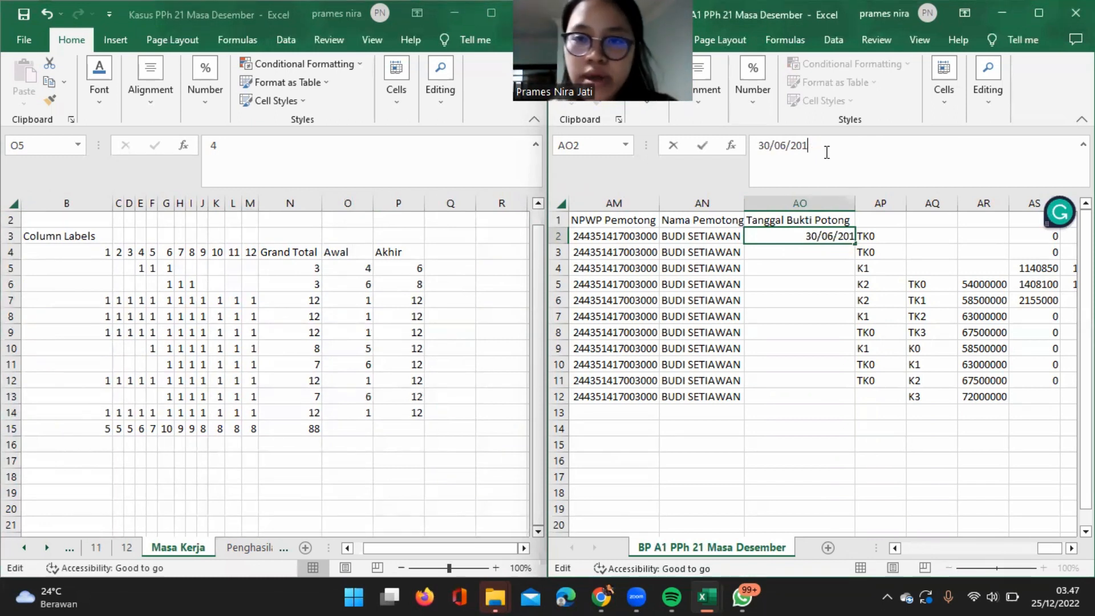
type("7")
key("ctrl+Return")
Enter 31/08/2017 in AO3 as the second employee's Tanggal Bukti Potong.
key("Down")
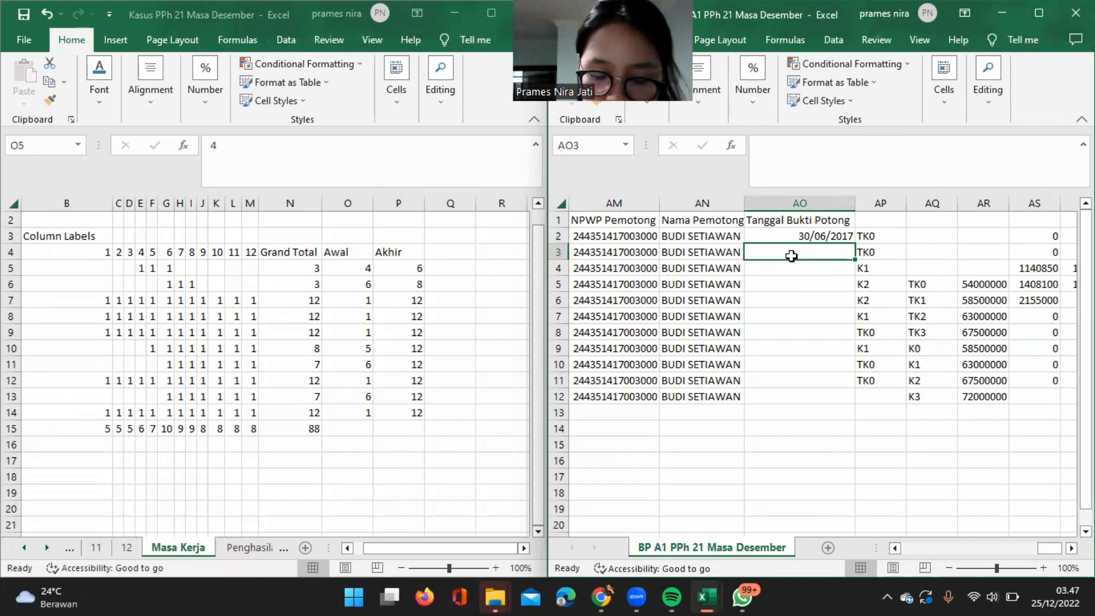
type("32")
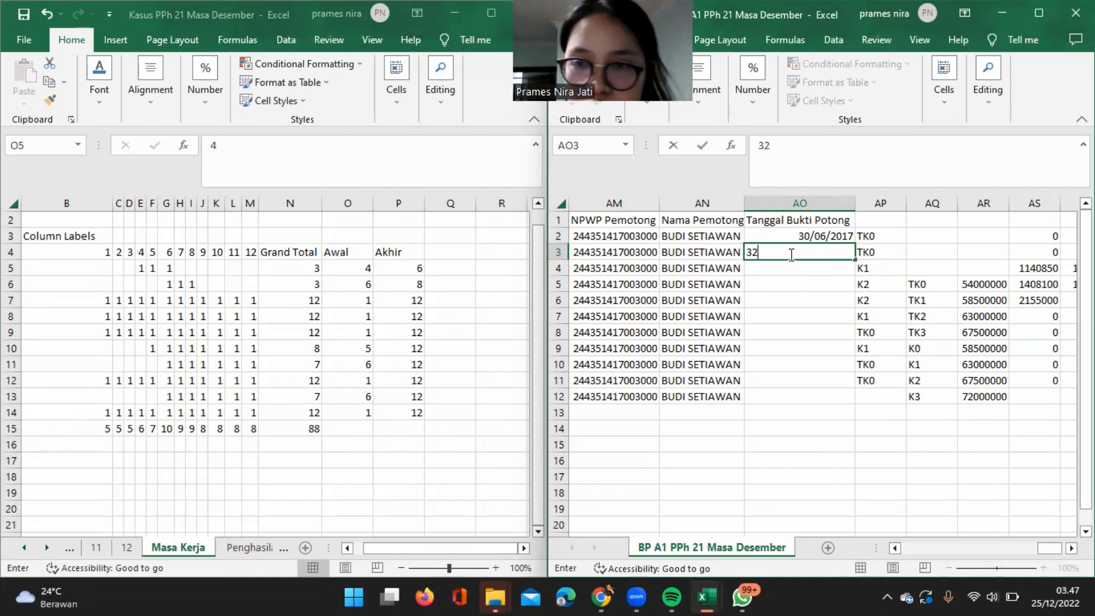
key("BackSpace")
type("1")
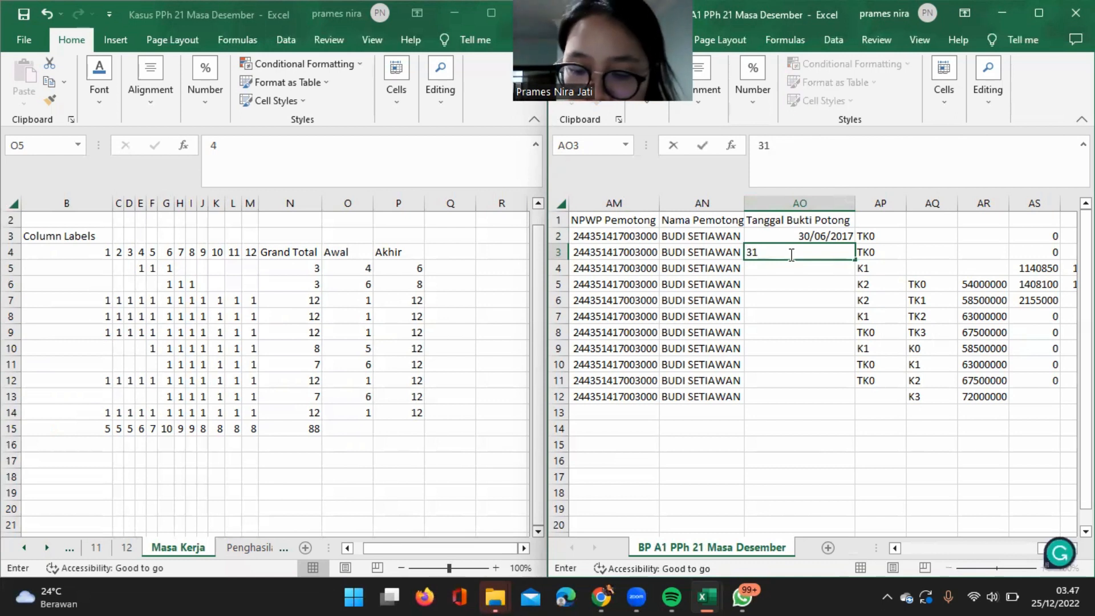
type("/08/")
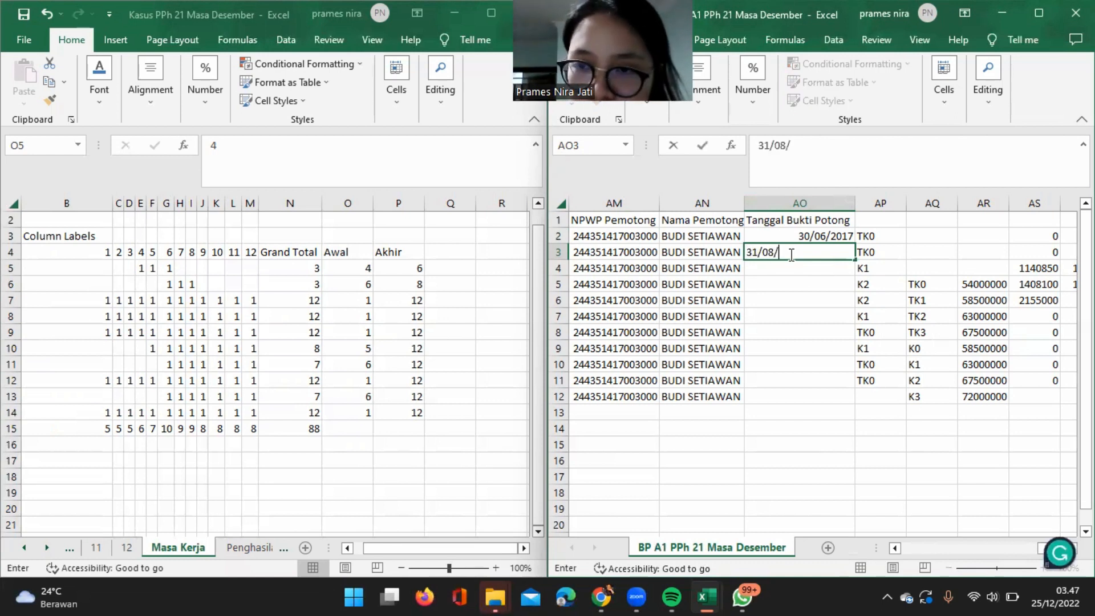
type("2017")
key("Return")
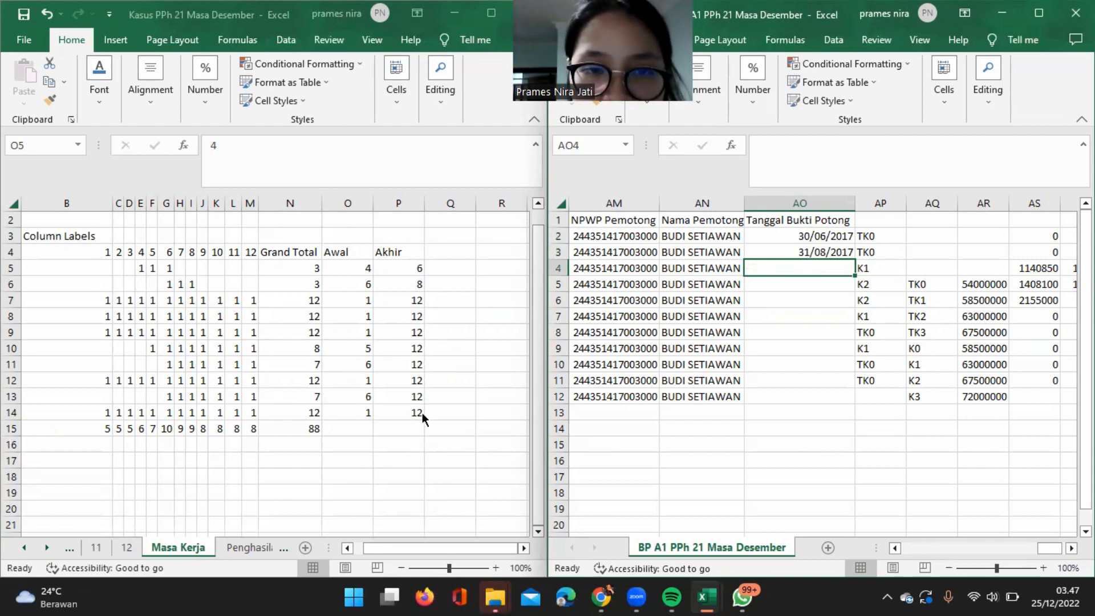
Enter 31/12/2017 in AO4 as the third employee's Tanggal Bukti Potong.
type("3")
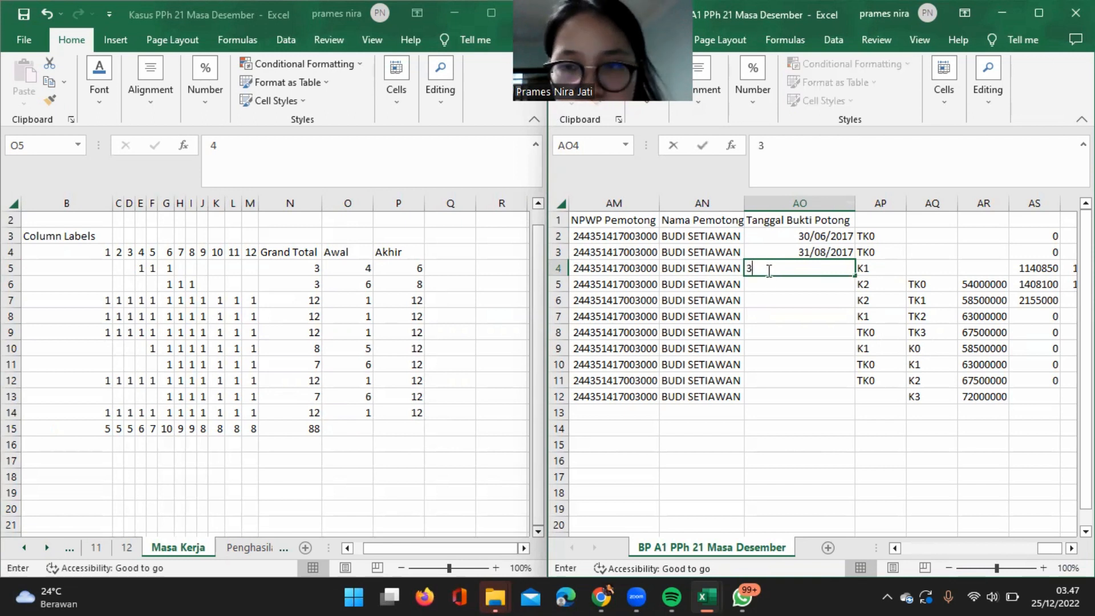
type("1/12/")
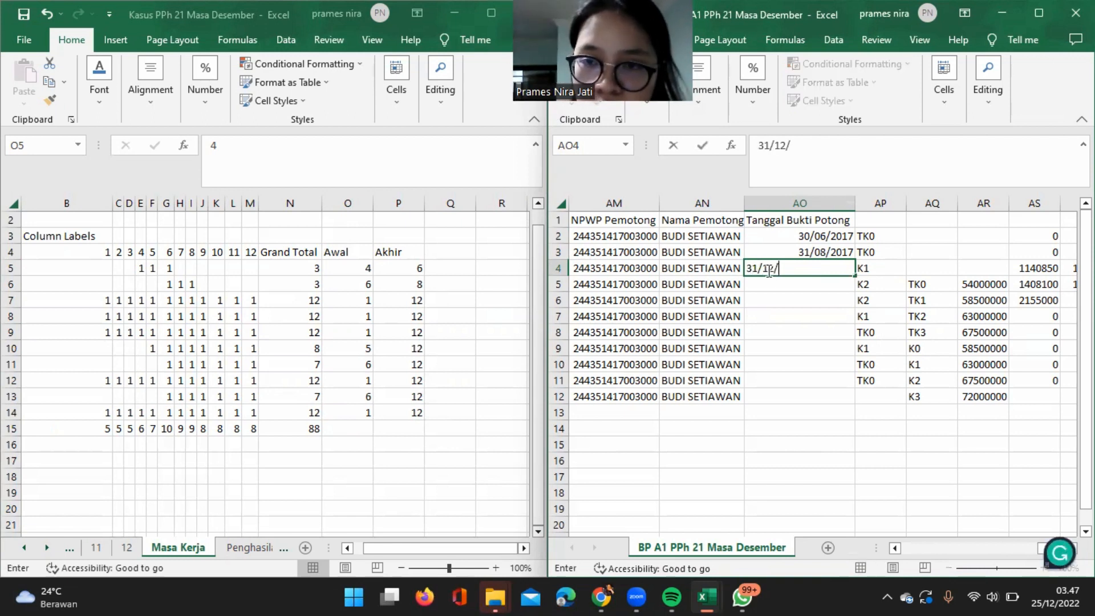
type("2017")
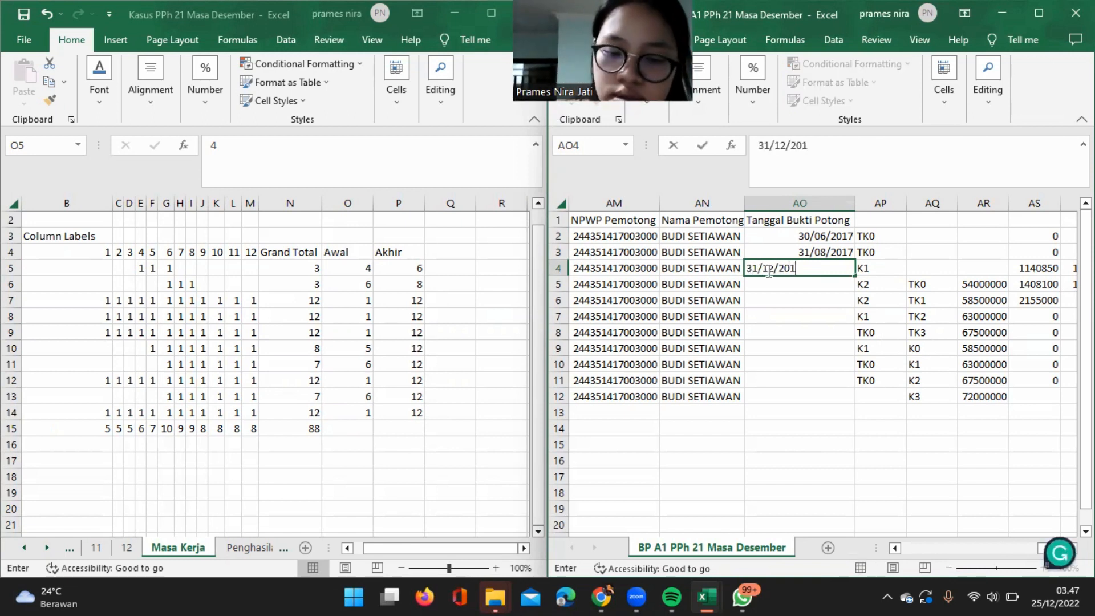
key("Return")
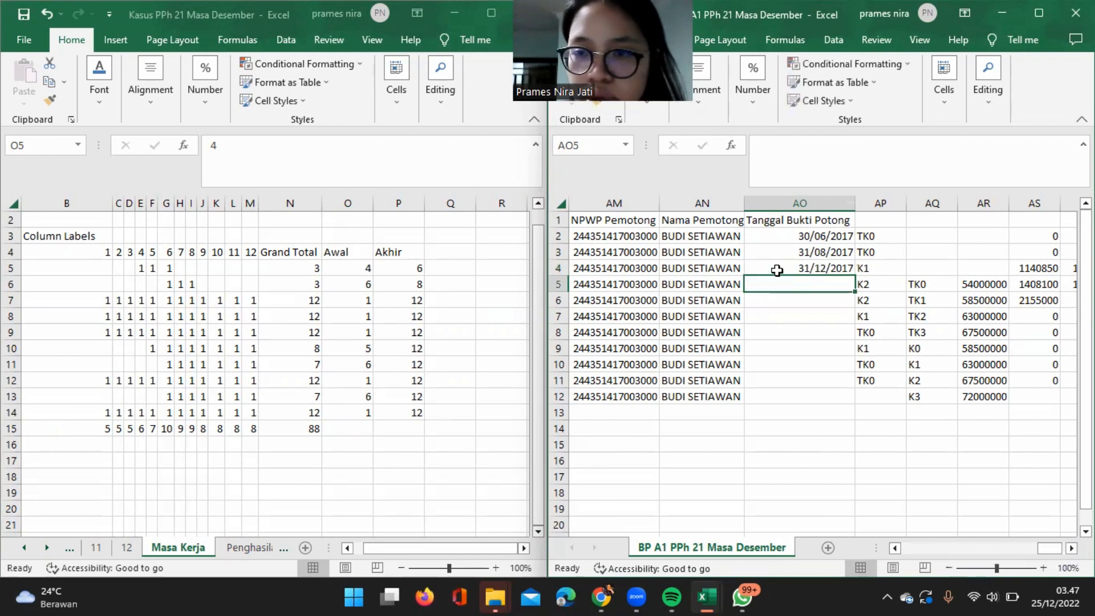
Try to fill the date in AO4 down through AO12, and undo the fill.
left_click(768, 272)
double_click(854, 278)
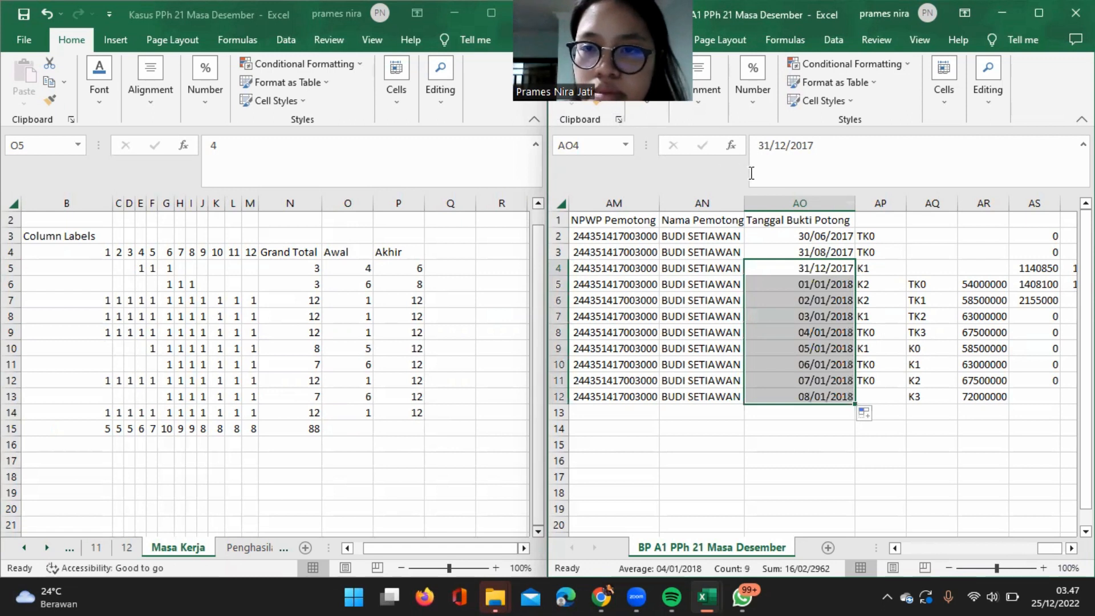
left_click(891, 333)
key("ctrl+z")
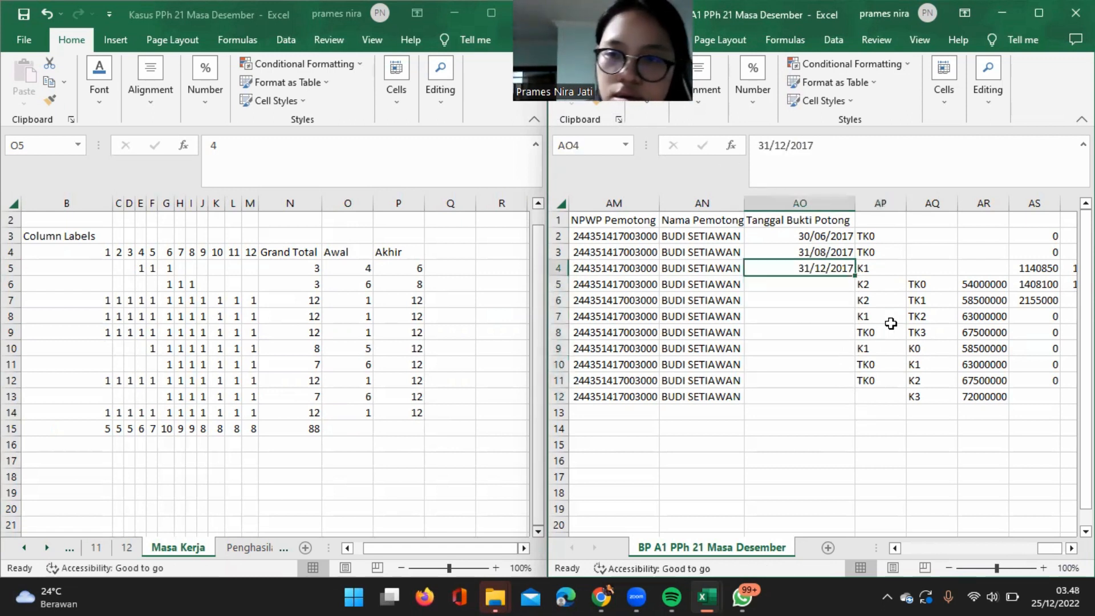
Copy the 31/12/2017 date from AO4 into AO5, AO6 and AO7.
key("ctrl+c")
left_click(836, 284)
key("ctrl+v")
left_click(843, 299)
key("ctrl+v")
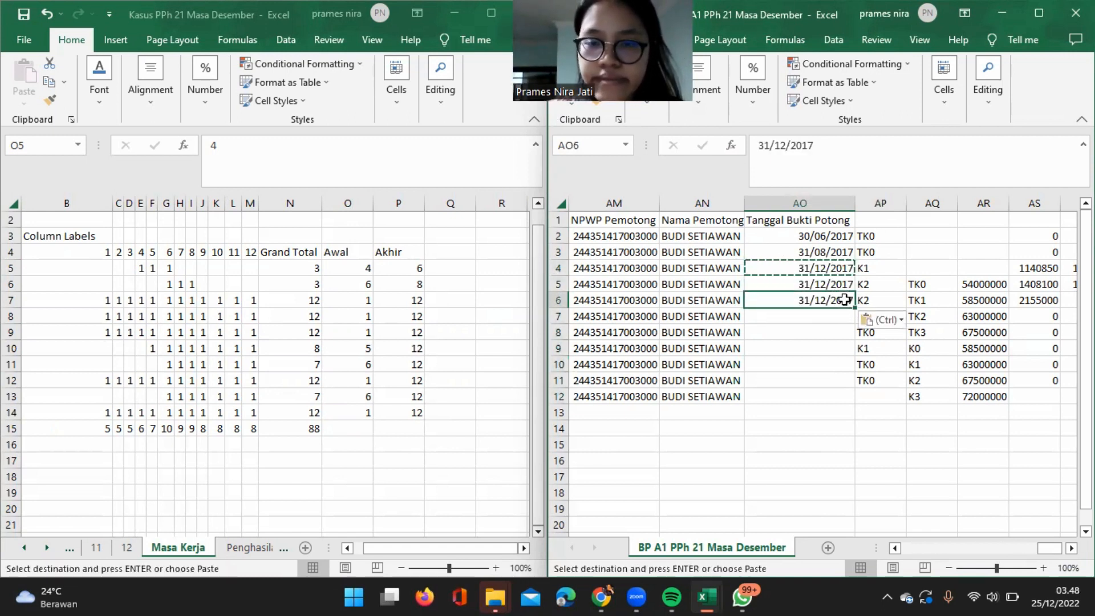
left_click(840, 315)
key("ctrl+v")
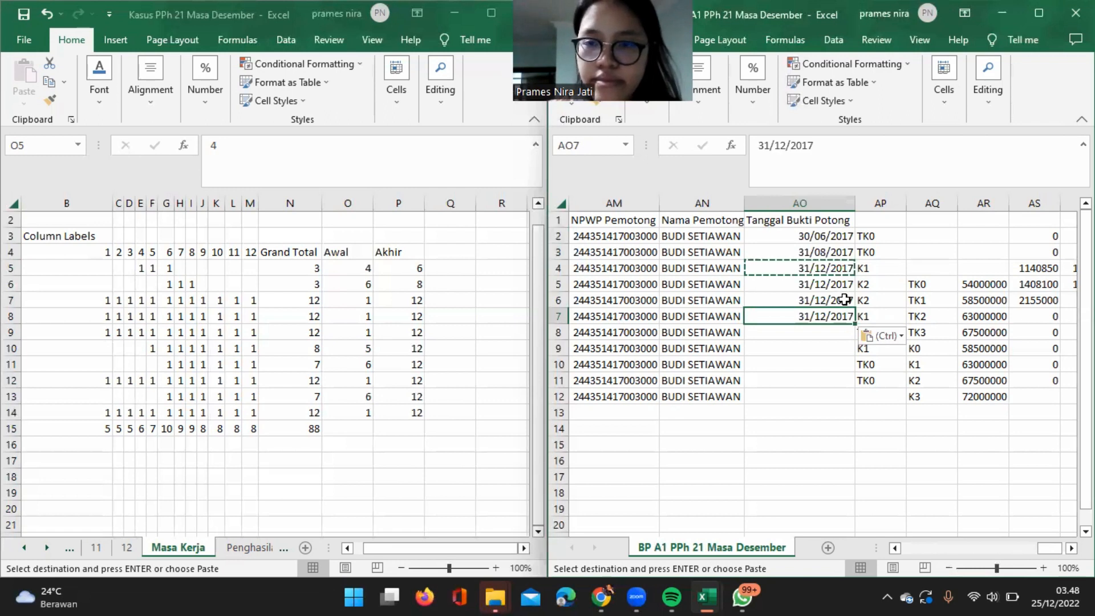
Copy the dates in AO4:AO7 into AO8:AO11, and copy AO11 into AO12.
left_click(812, 269)
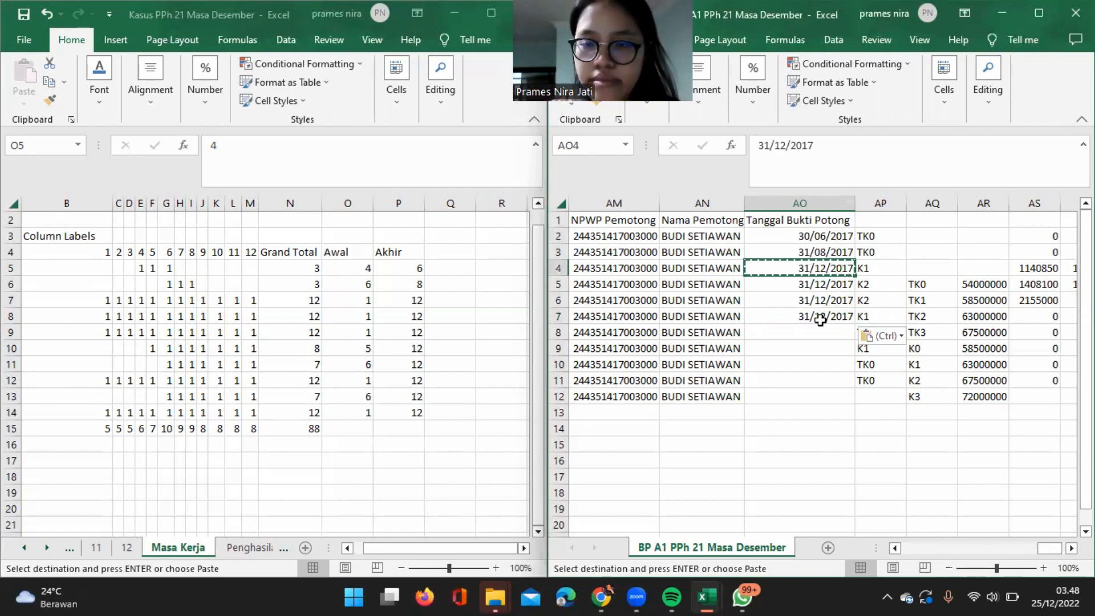
left_click(821, 324, "shift")
key("ctrl+c")
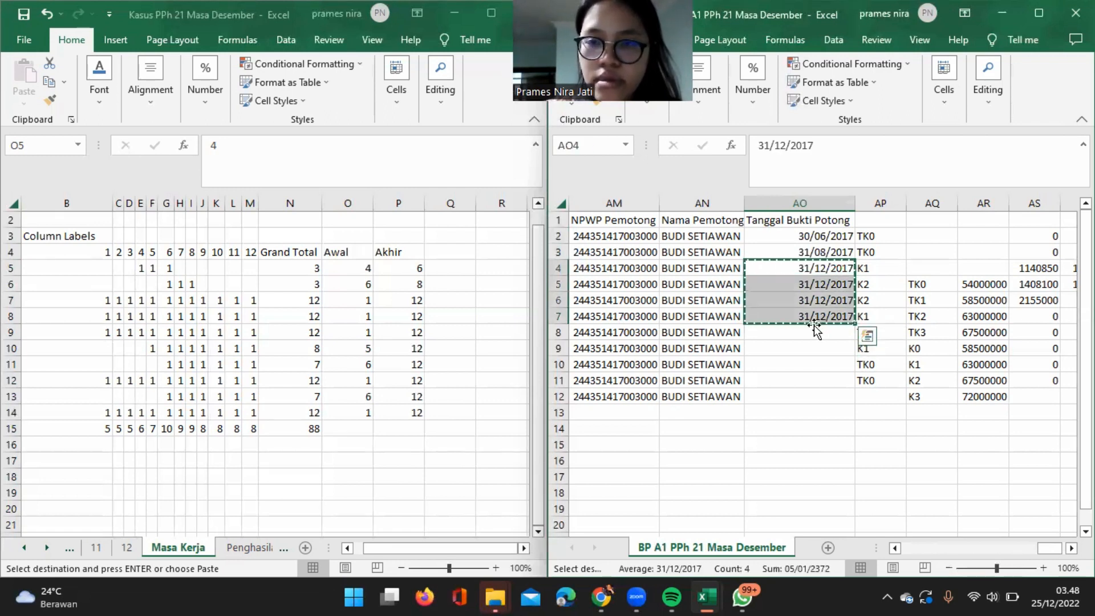
left_click_drag(819, 333, 816, 381)
key("ctrl+v")
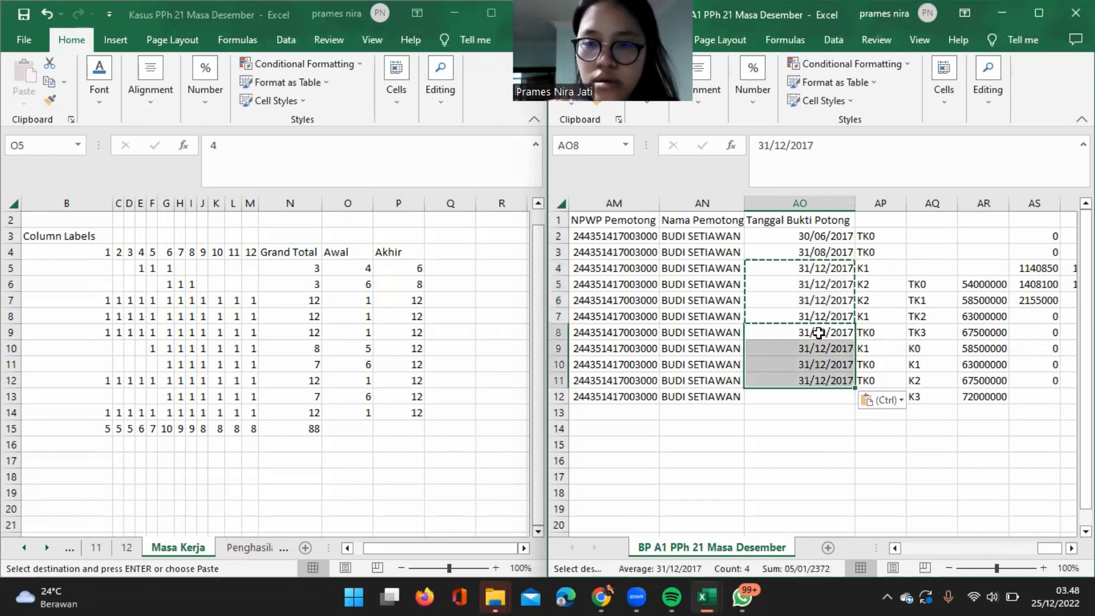
left_click(812, 382)
key("ctrl+c")
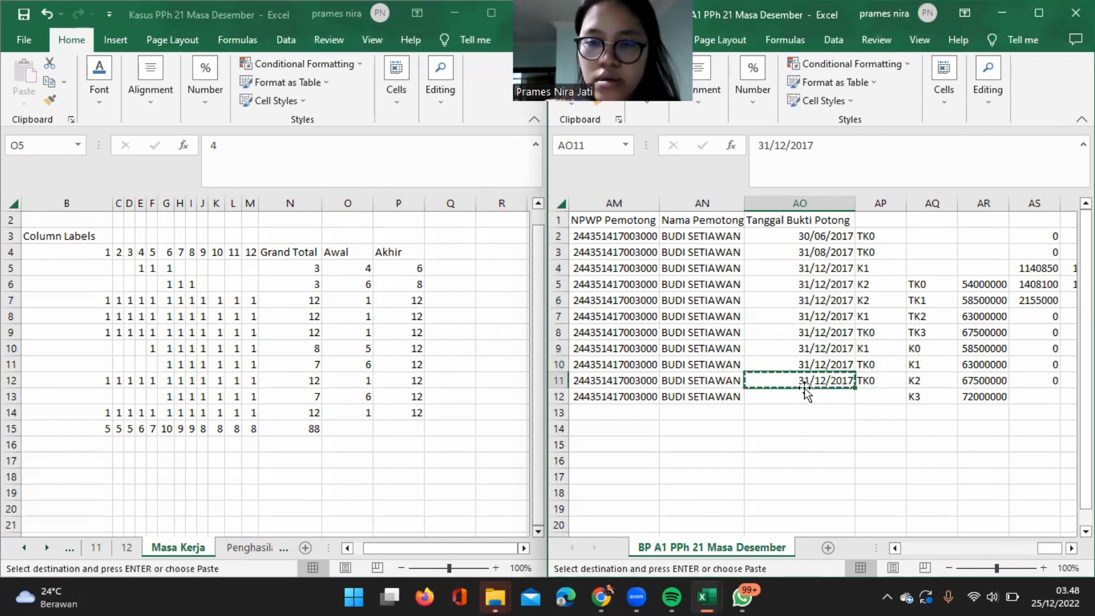
left_click(810, 402)
key("ctrl+v")
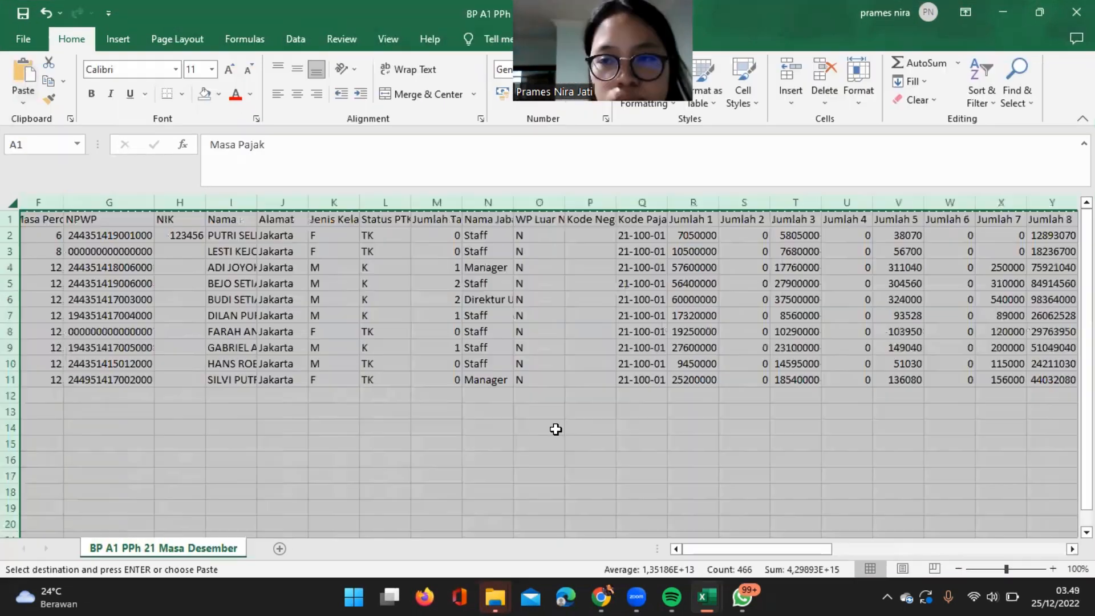
Delete the surplus rows 12 to 63 below the last employee in the BP A1 PPh 21 Masa Desember sheet.
scroll(556, 429, "left", 3)
left_click(346, 336)
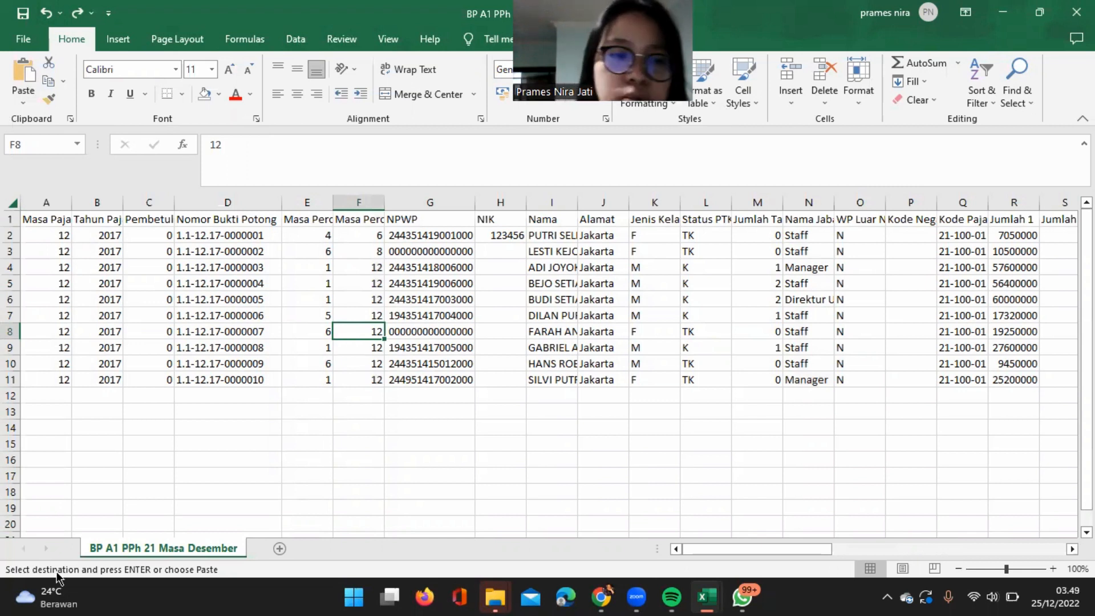
left_click(85, 438)
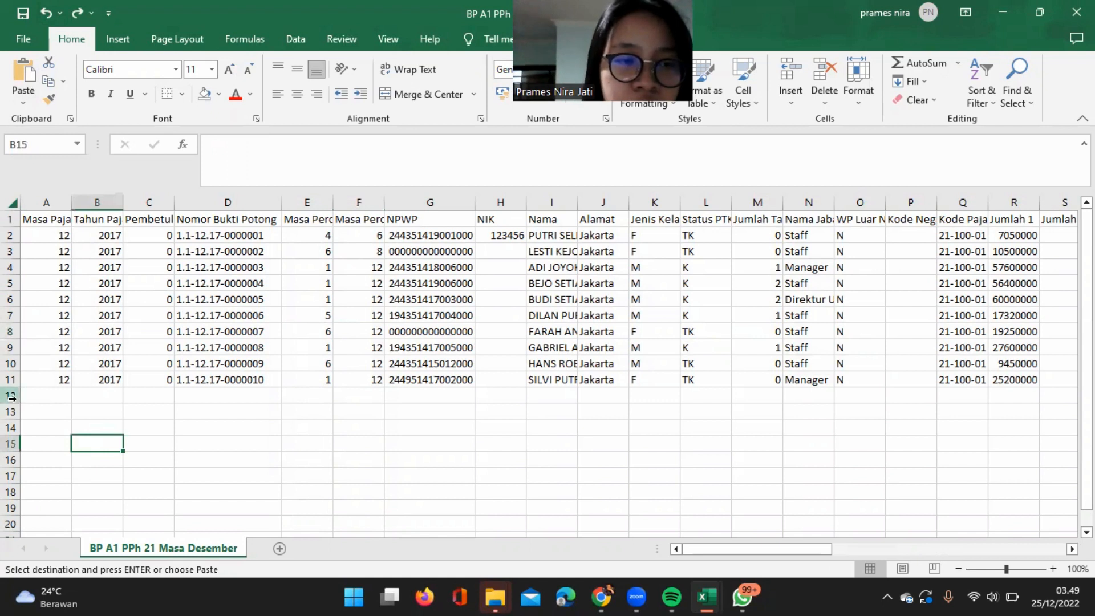
left_click_drag(12, 396, 12, 571)
right_click(81, 365)
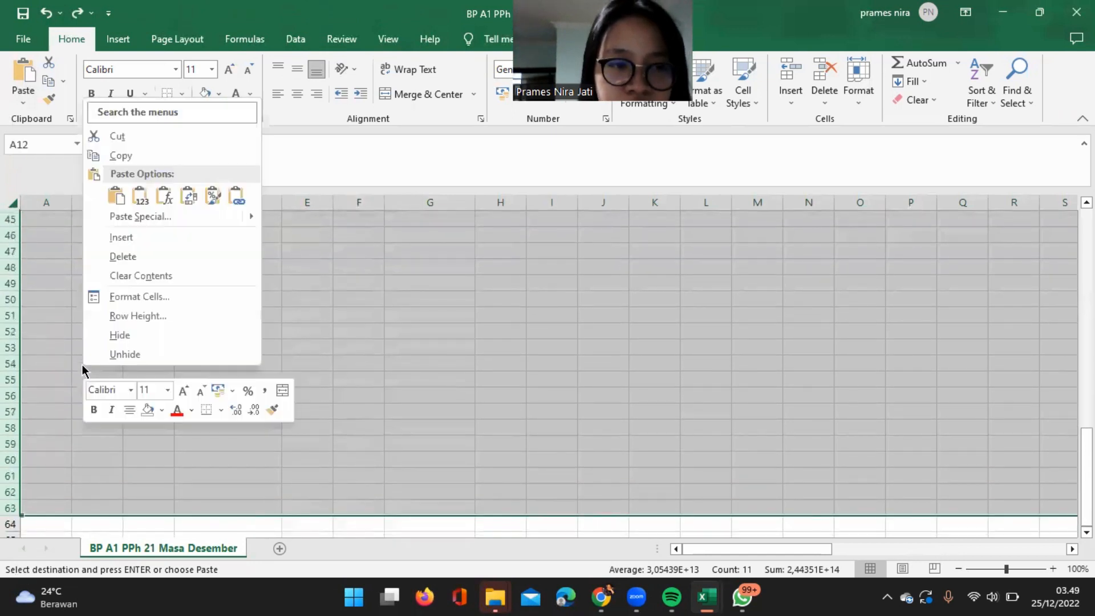
left_click(184, 256)
scroll(354, 297, "up", 2)
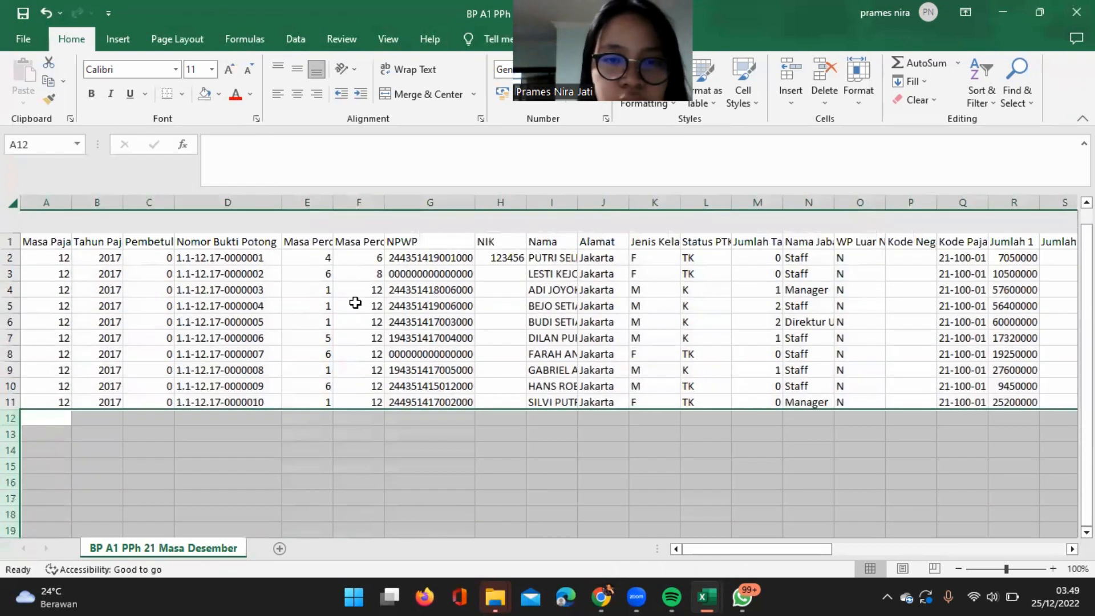
Copy the entire sheet and paste it over itself as values only to replace all formulas.
scroll(355, 302, "right", 4)
scroll(355, 301, "right", 12)
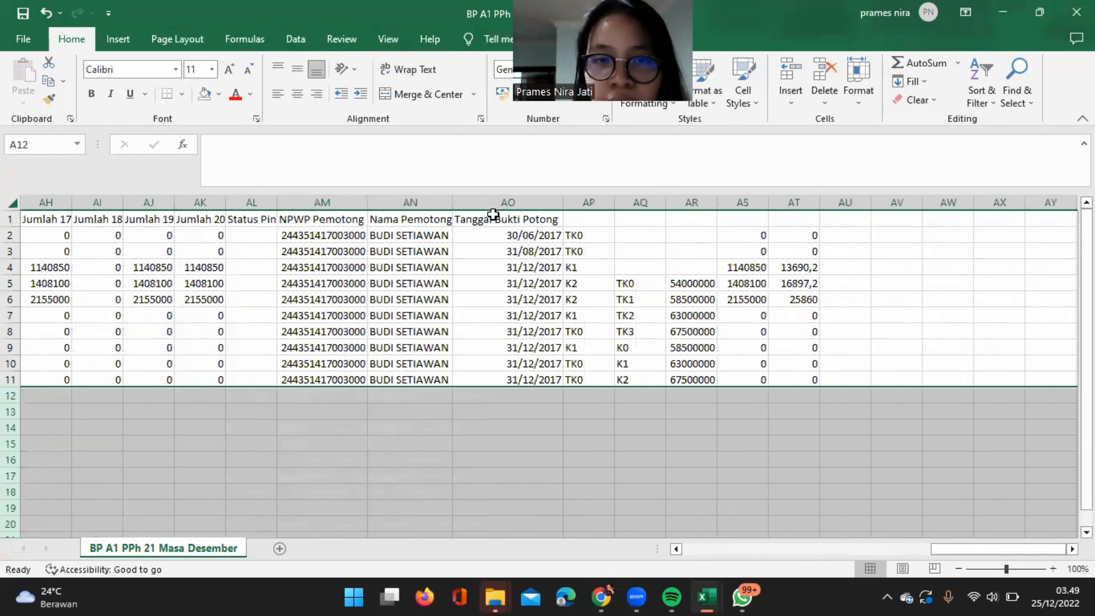
left_click(584, 202)
left_click(605, 205)
left_click(726, 402)
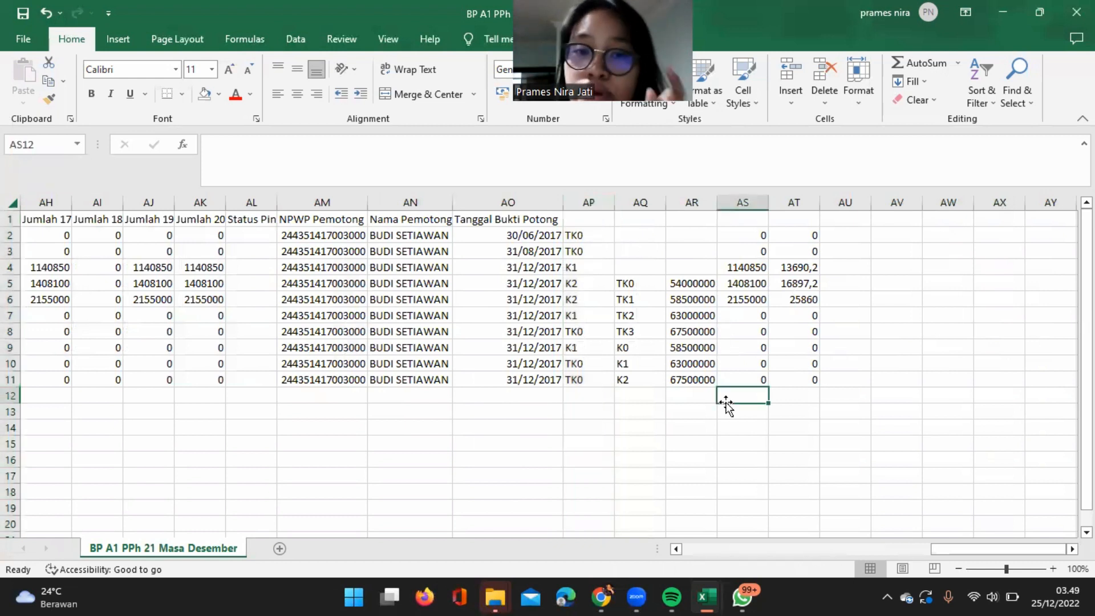
left_click(15, 206)
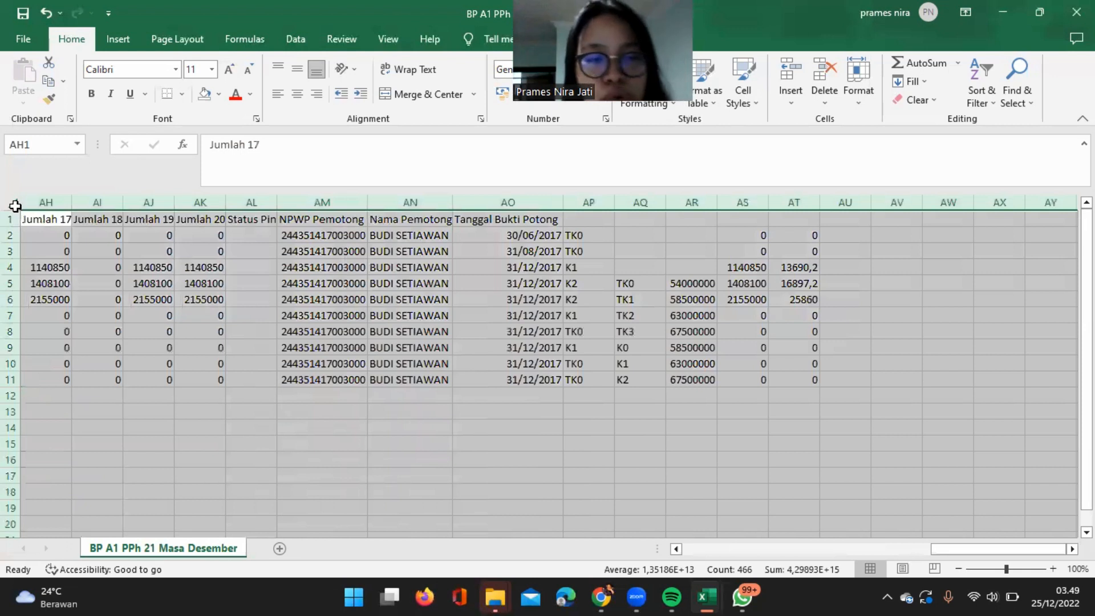
key("ctrl+c")
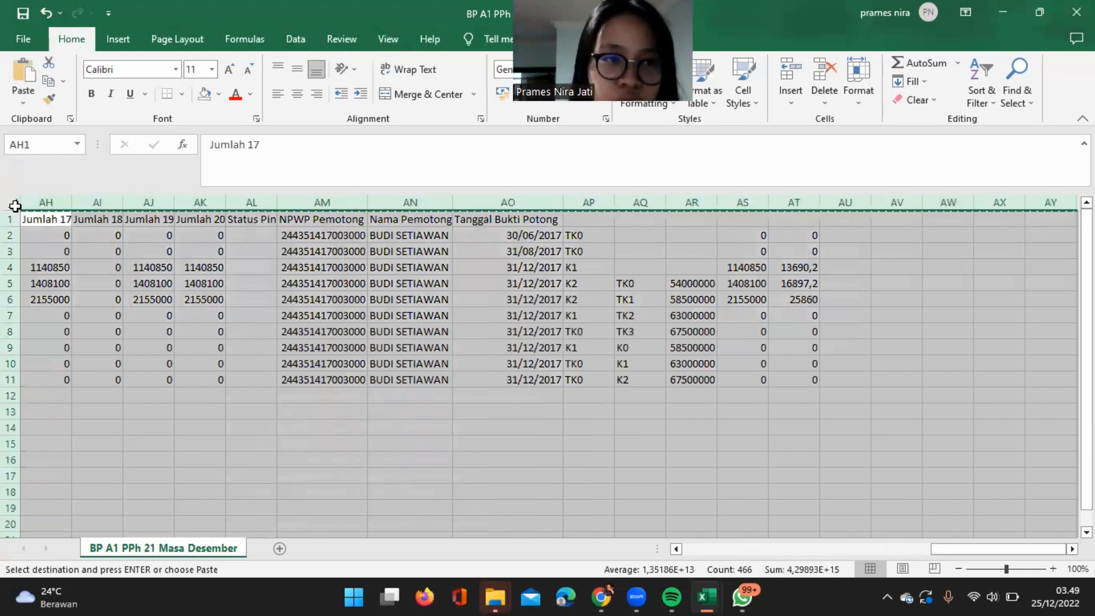
left_click(22, 103)
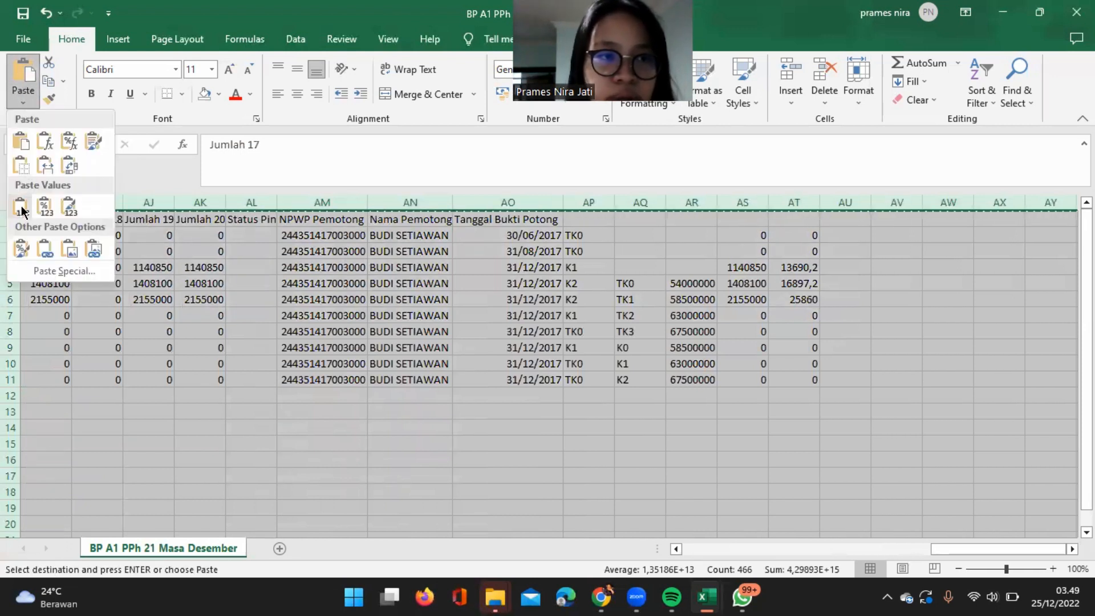
left_click(20, 206)
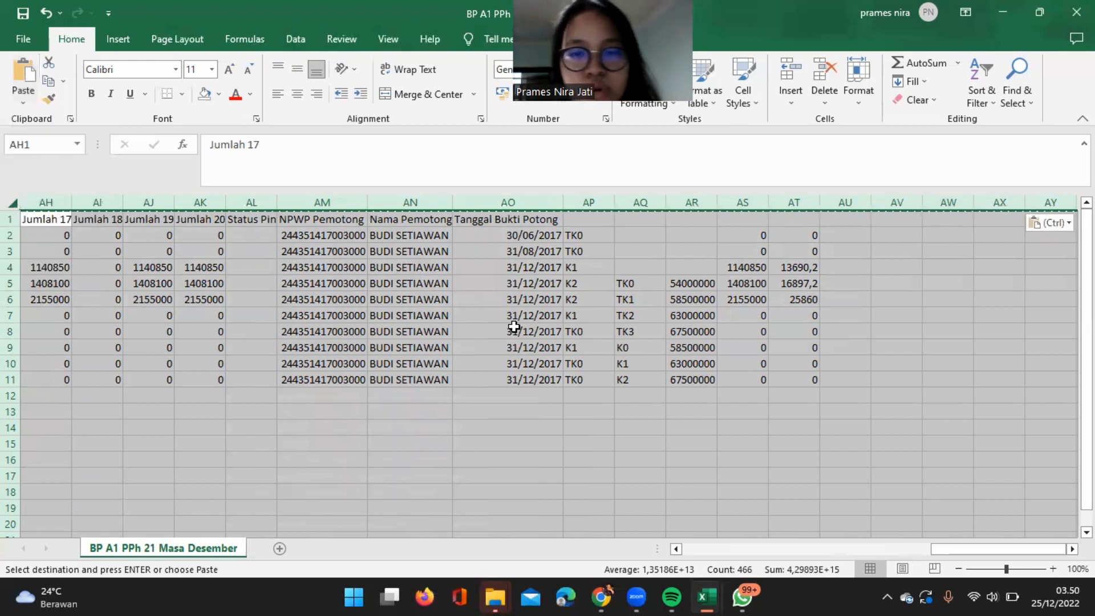
Delete the helper columns from AP to BX, after the Tanggal Bukti Potong column.
left_click(515, 330)
left_click_drag(598, 201, 1015, 298)
right_click(582, 381)
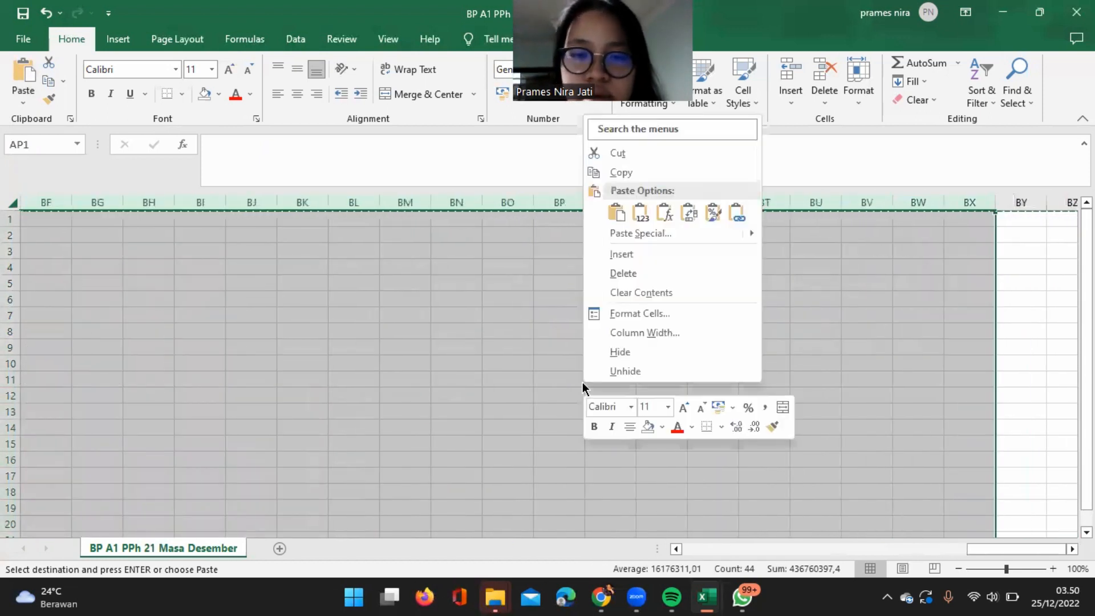
left_click(644, 275)
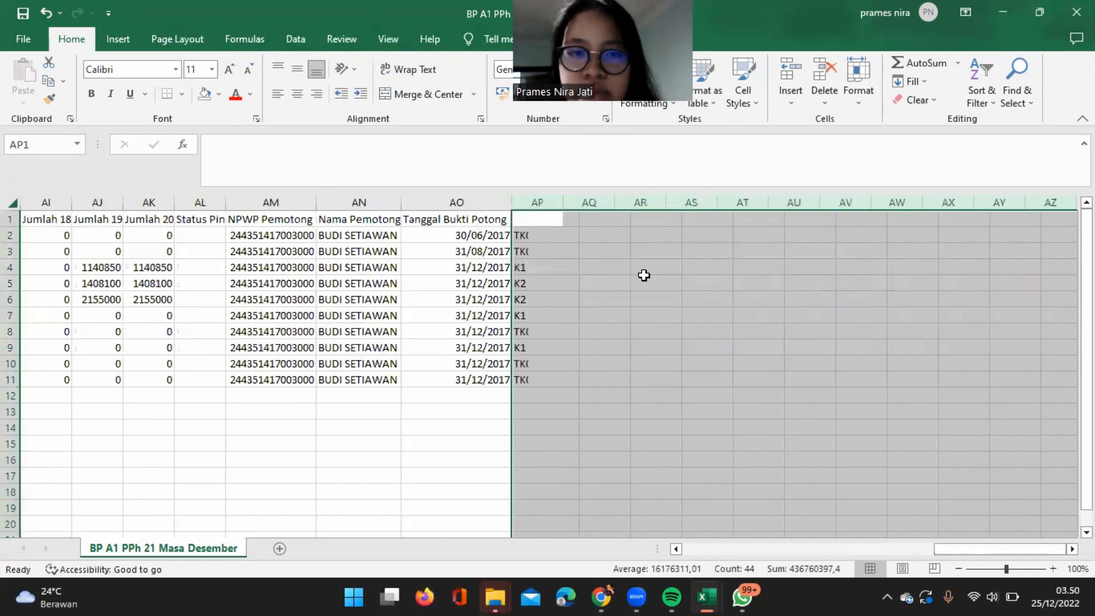
left_click(655, 362)
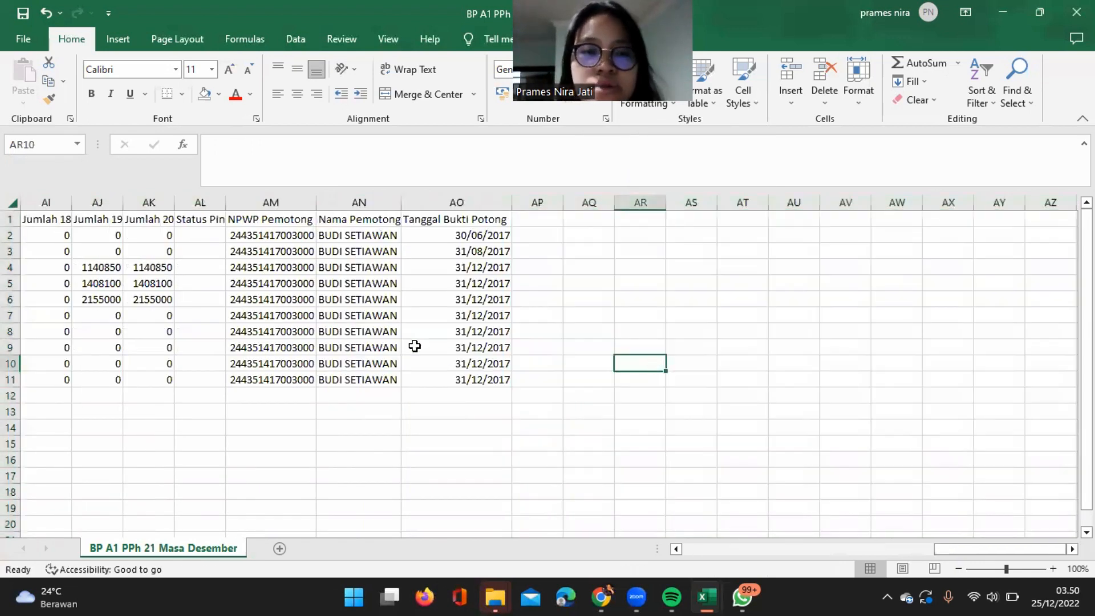
Save a copy as BP A1 PPh 21 Masa Desember_ in CSV (Comma delimited) format in the PPh 21 Masa Desember folder.
scroll(414, 346, "left", 10)
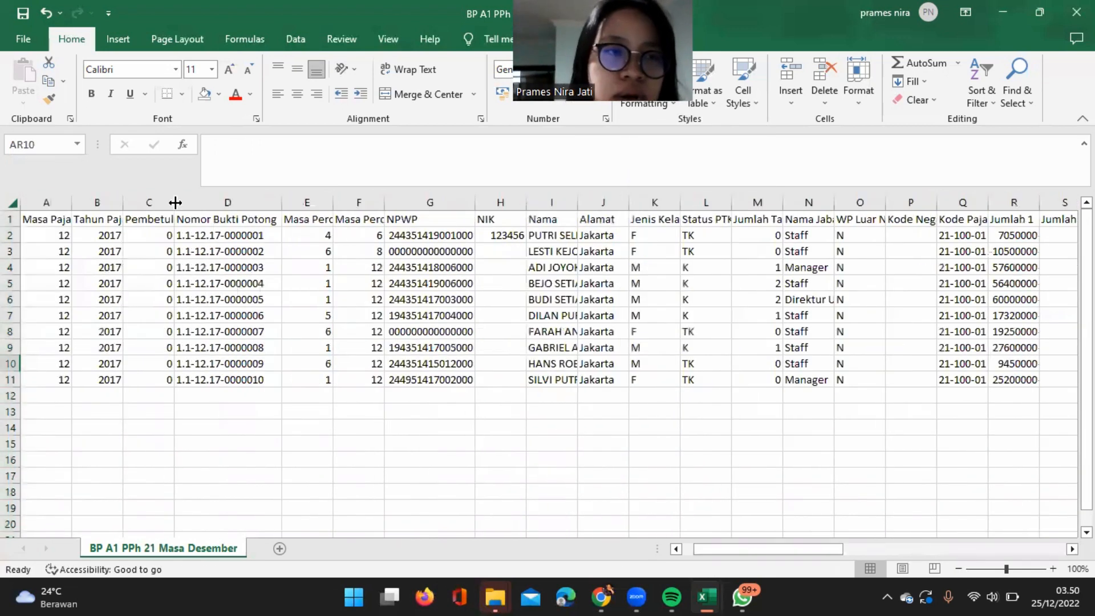
left_click(24, 39)
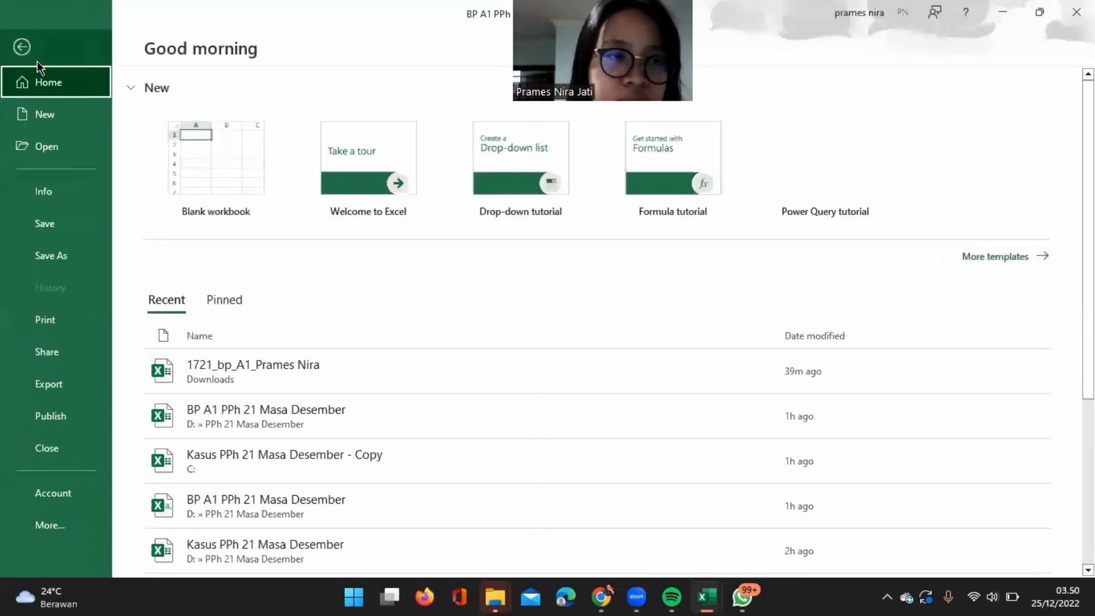
left_click(67, 257)
left_click(571, 235)
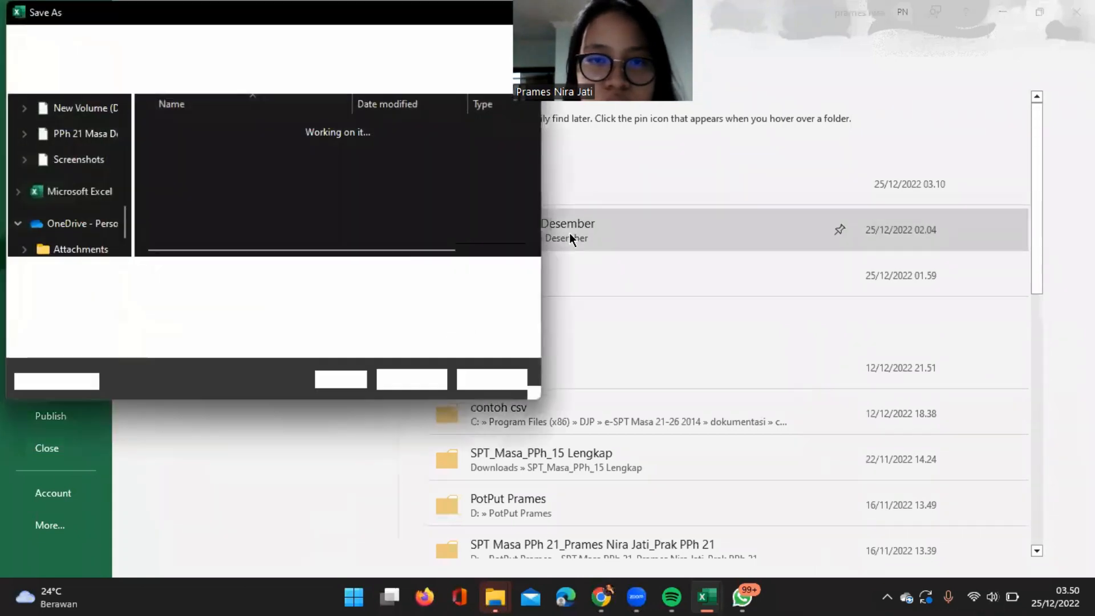
left_click(262, 275)
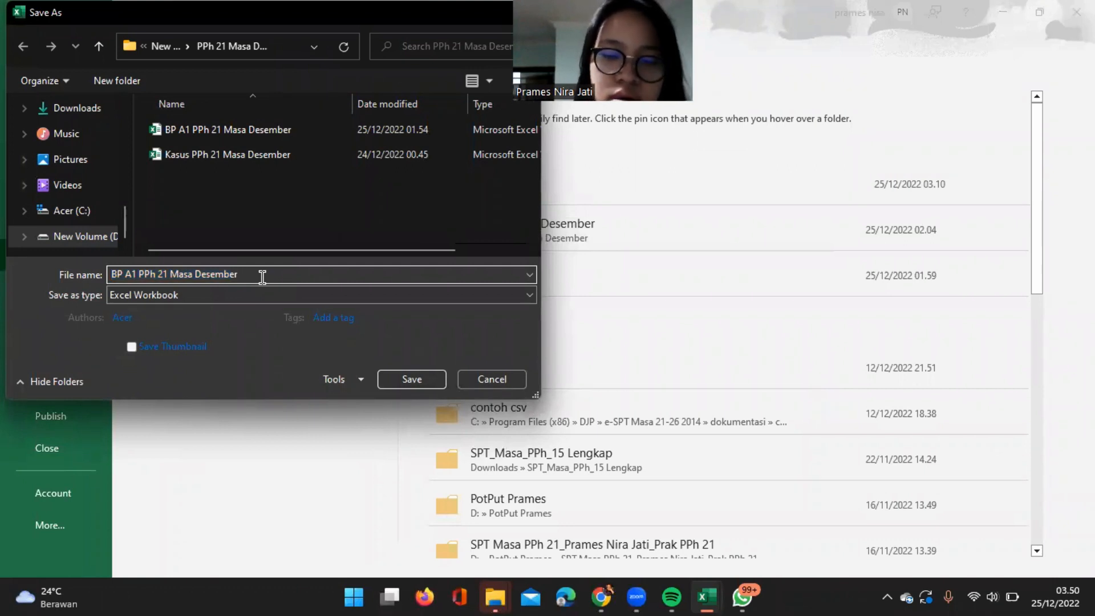
key("BackSpace")
type("_")
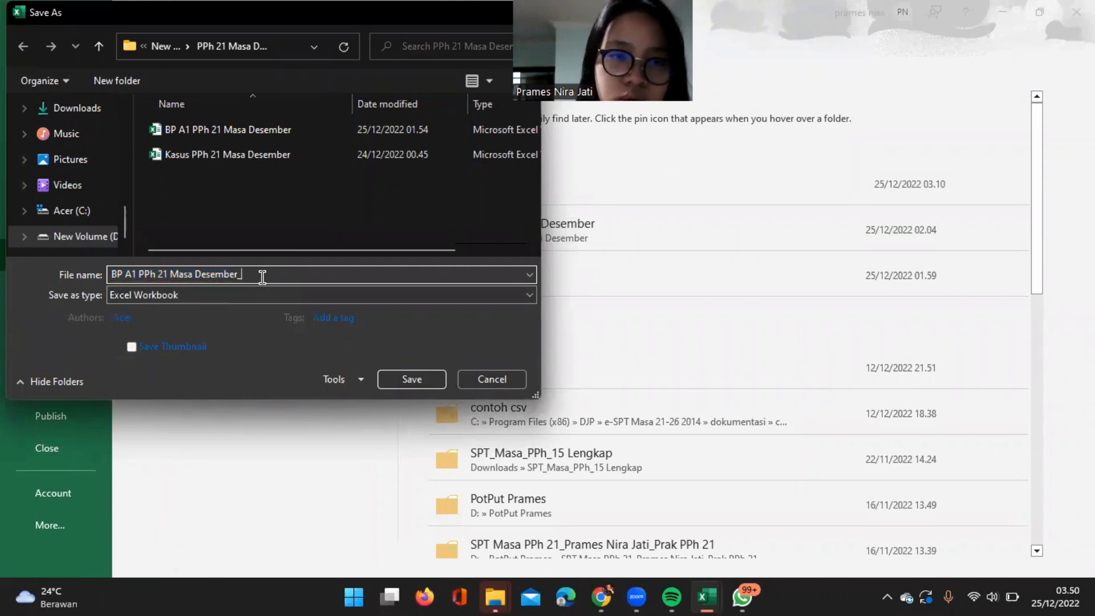
left_click(265, 301)
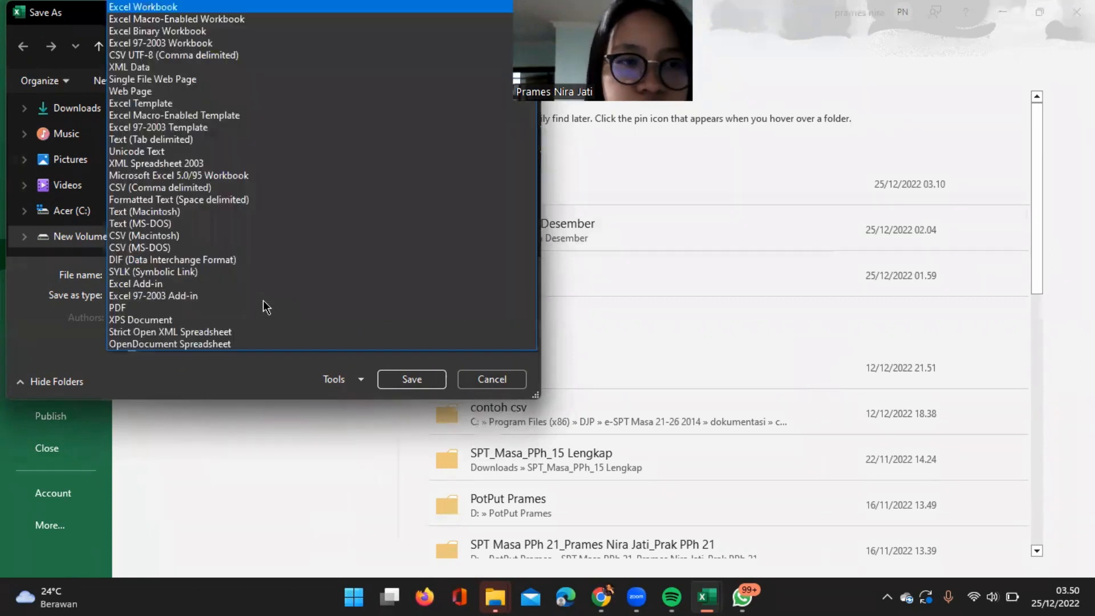
left_click(216, 187)
left_click(414, 359)
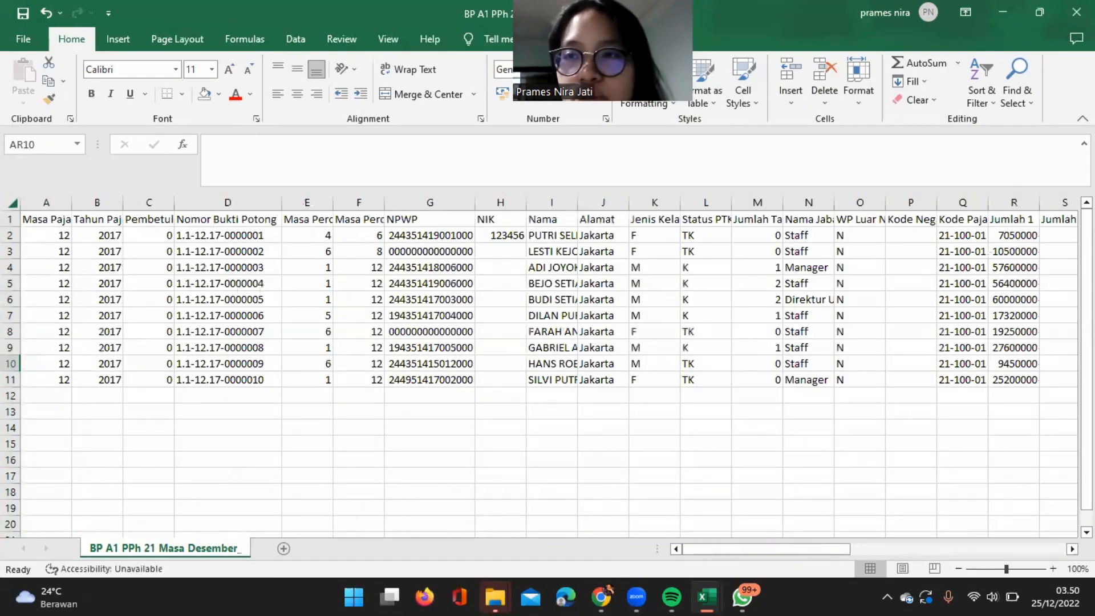
Close the CSV file, and close the Kasus PPh 21 Masa Desember workbook with its changes saved.
left_click(1076, 12)
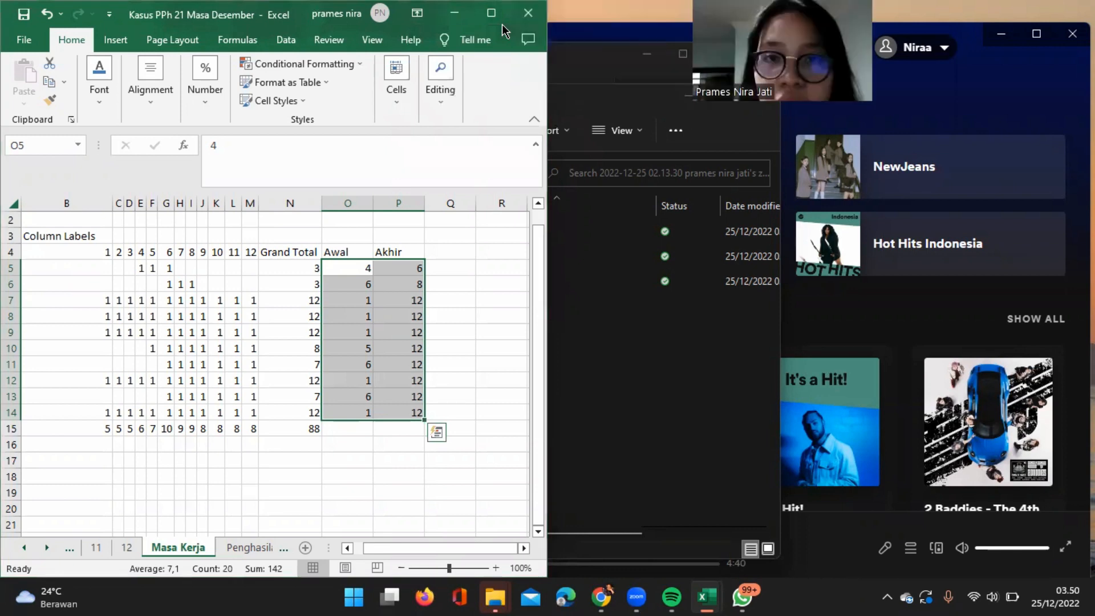
left_click(525, 12)
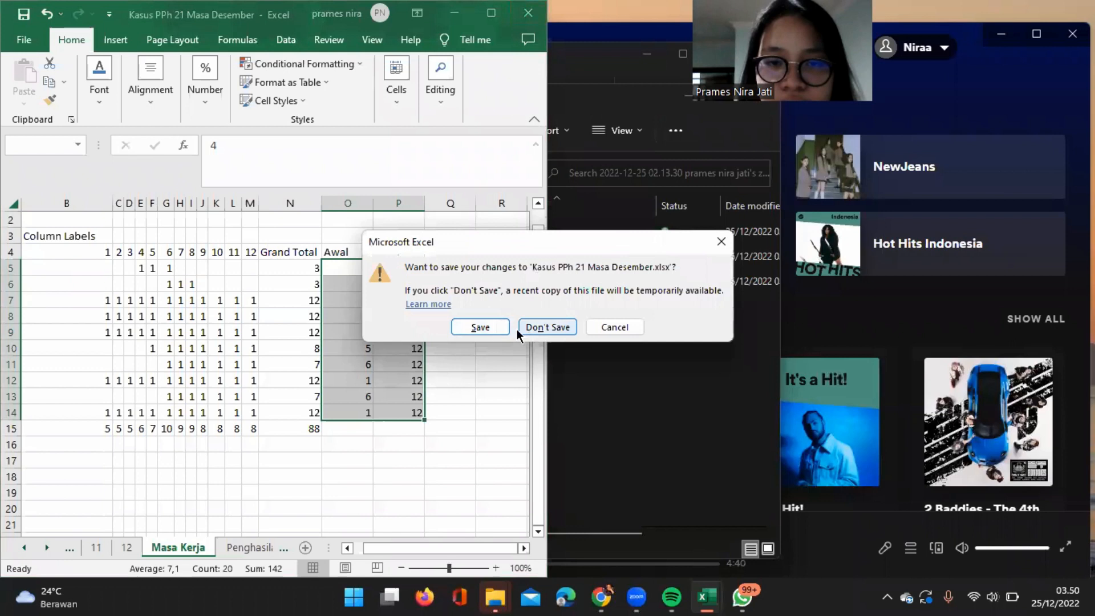
left_click(479, 327)
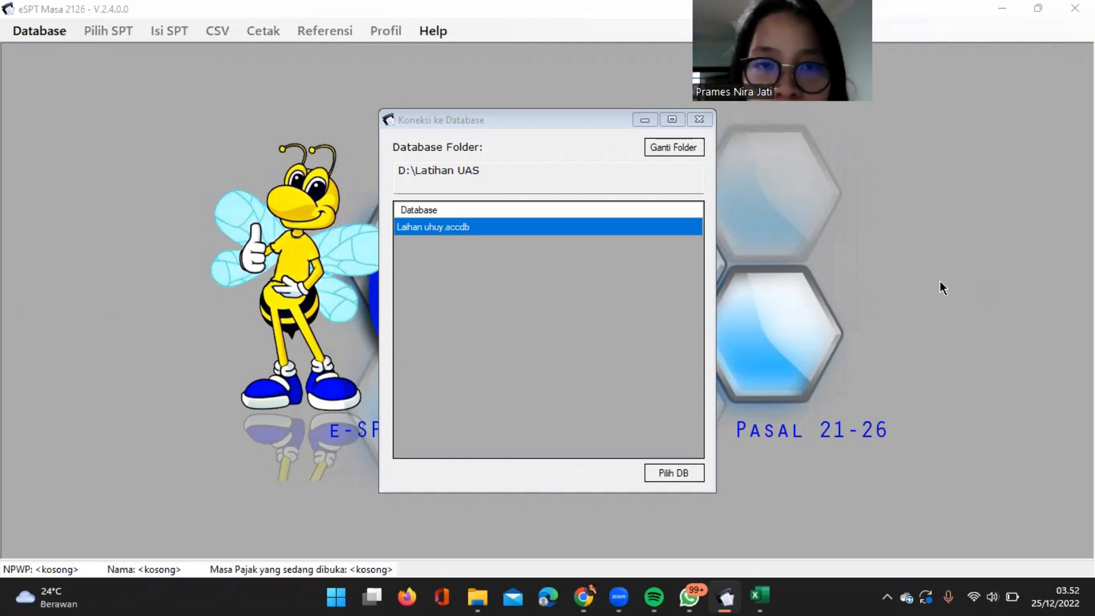
In eSPT Masa 2126, change the database folder to D:\PPh 21 Masa Desember.
left_click(689, 149)
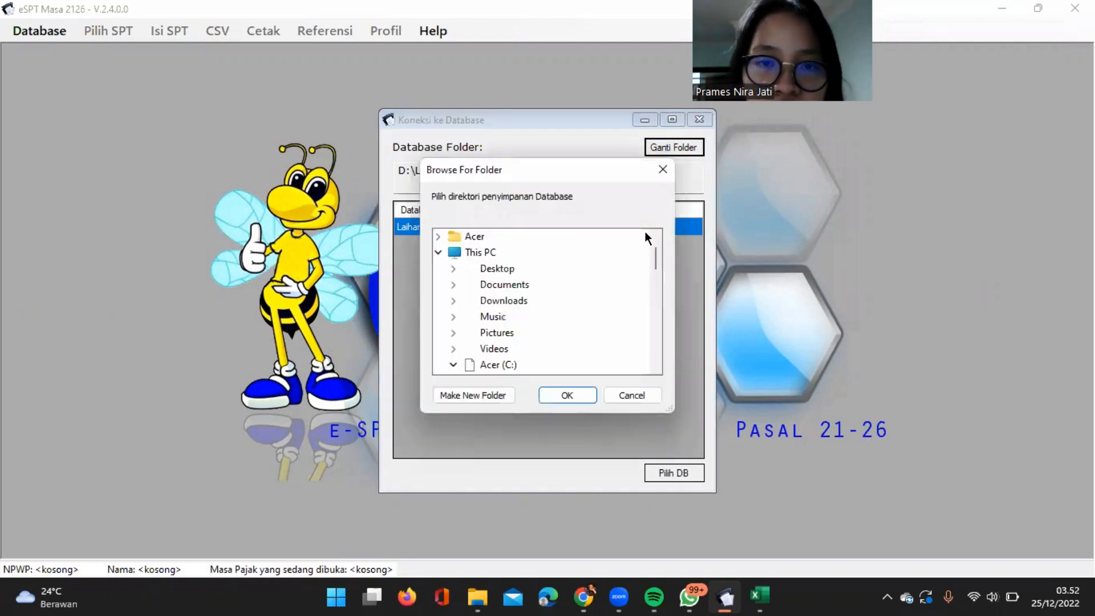
scroll(533, 311, "down", 4)
scroll(532, 311, "down", 12)
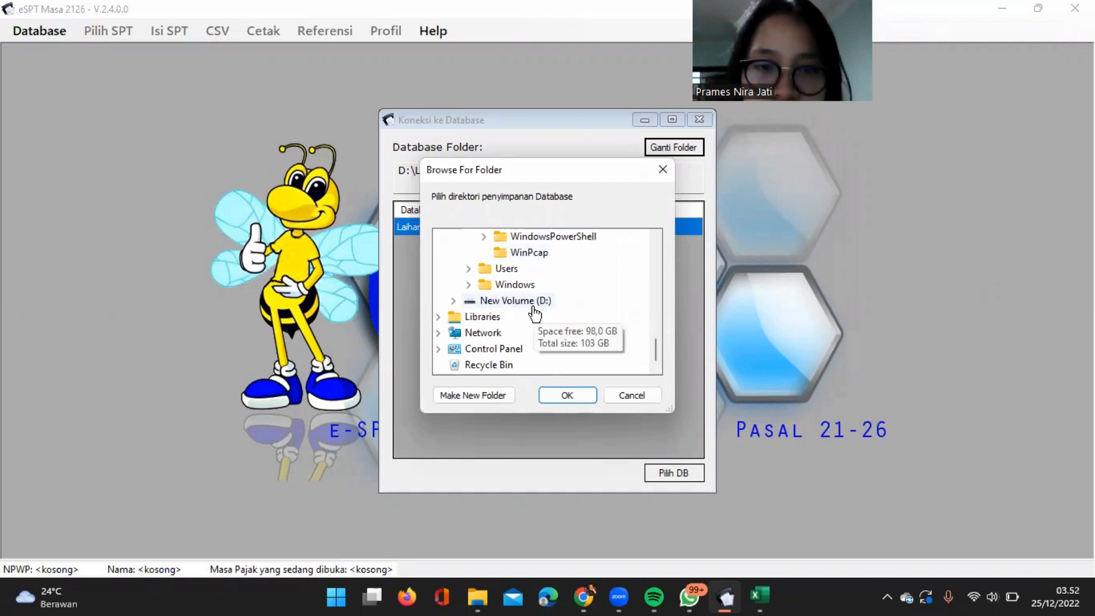
scroll(534, 313, "up", 2)
scroll(533, 311, "up", 10)
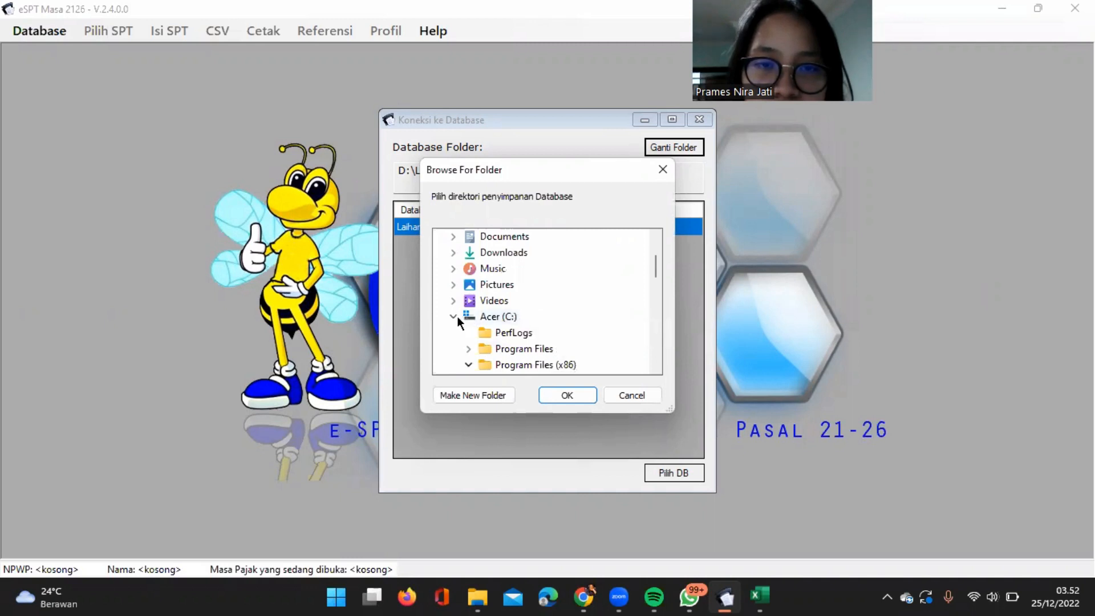
left_click(454, 317)
left_click(453, 332)
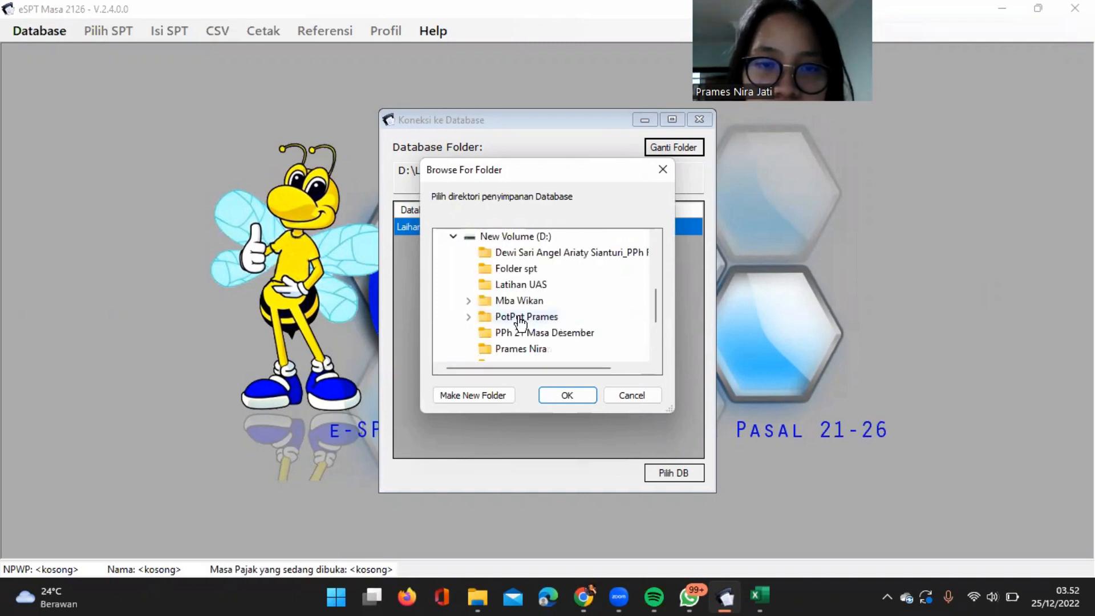
left_click(558, 334)
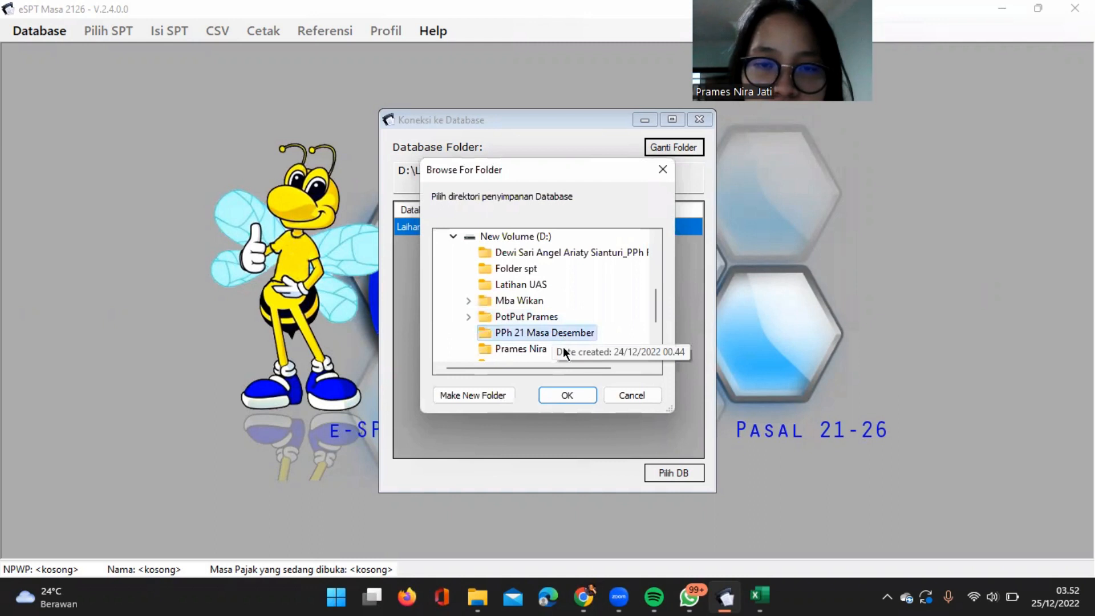
left_click(569, 393)
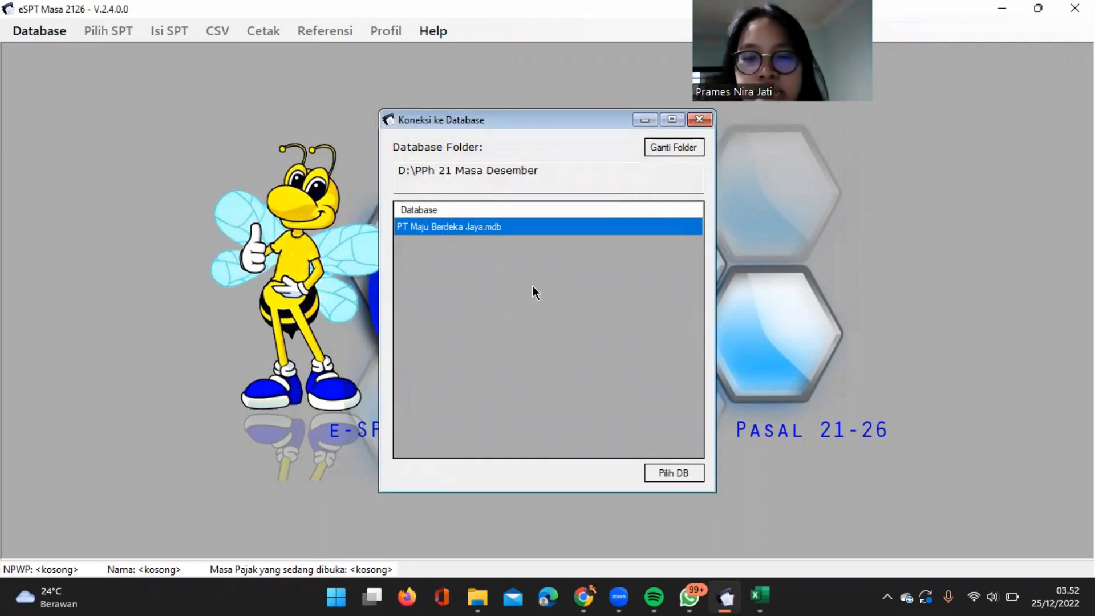
Open the PT Maju Berdeka Jaya.mdb database and log in as administrator with the account password, acknowledging the NPWP notice.
left_click(692, 472)
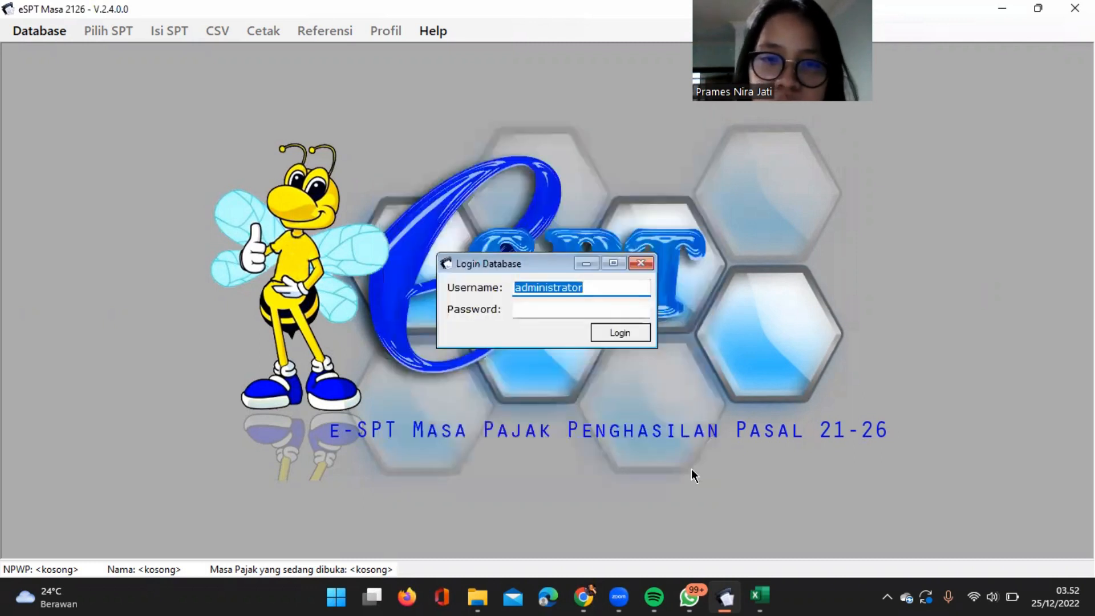
left_click(527, 308)
type("123")
left_click(630, 333)
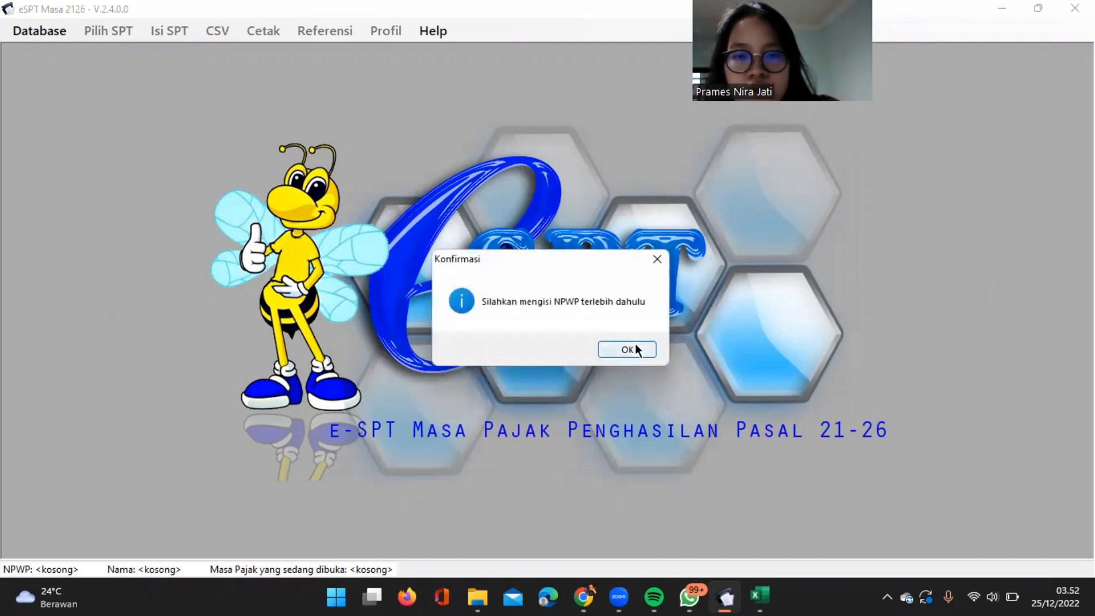
left_click(638, 347)
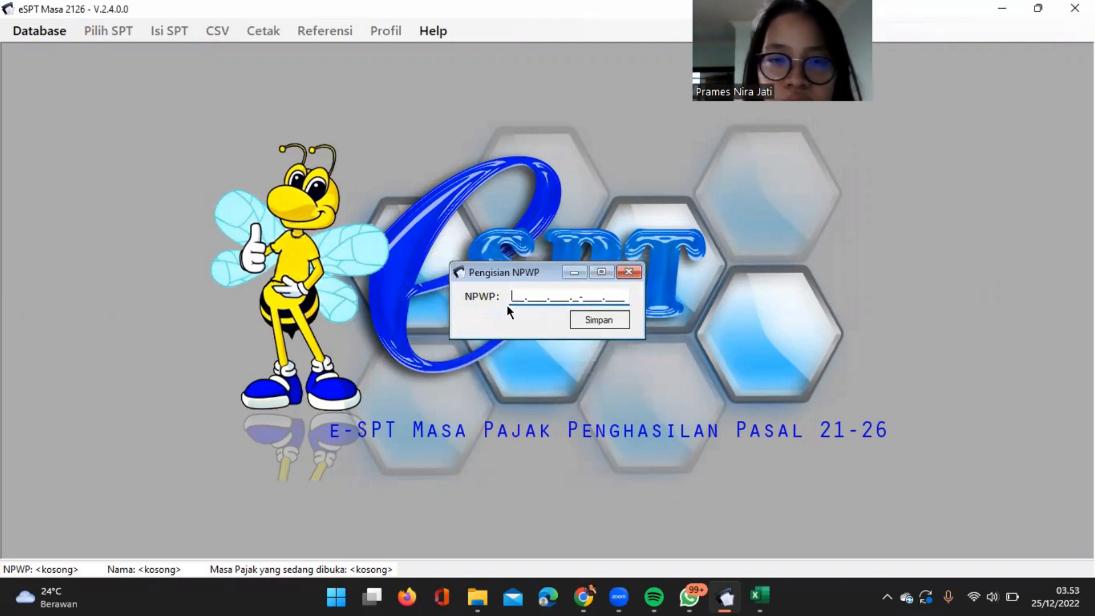
Copy the company's NPWP from the Data Pemberi Kerja sheet in Excel into the eSPT NPWP entry, save it and acknowledge the confirmation.
mouse_move(761, 596)
left_click(764, 544)
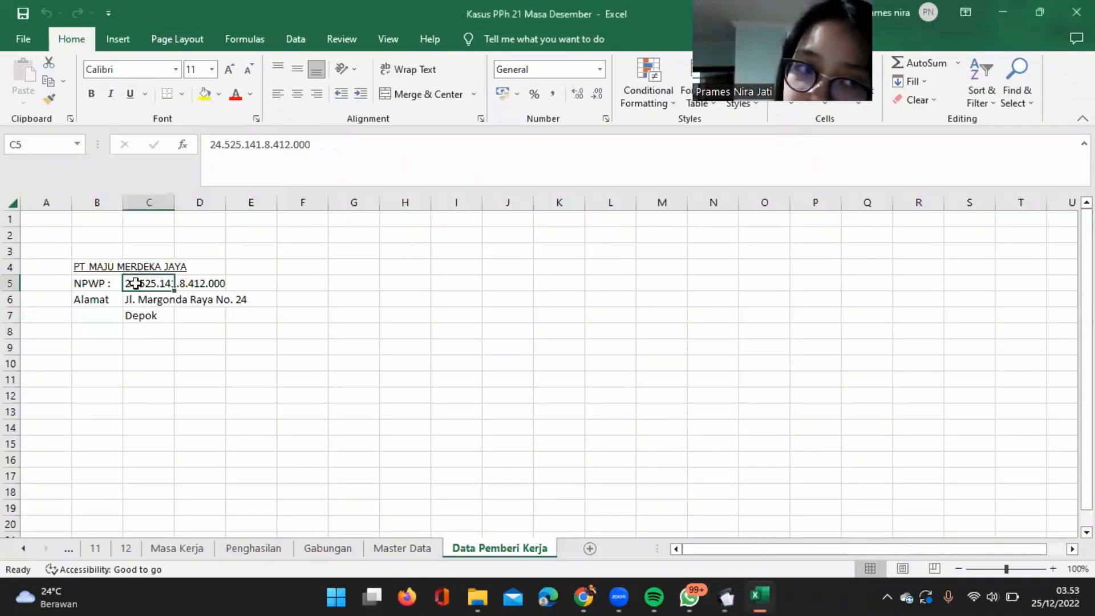
left_click_drag(317, 146, 198, 149)
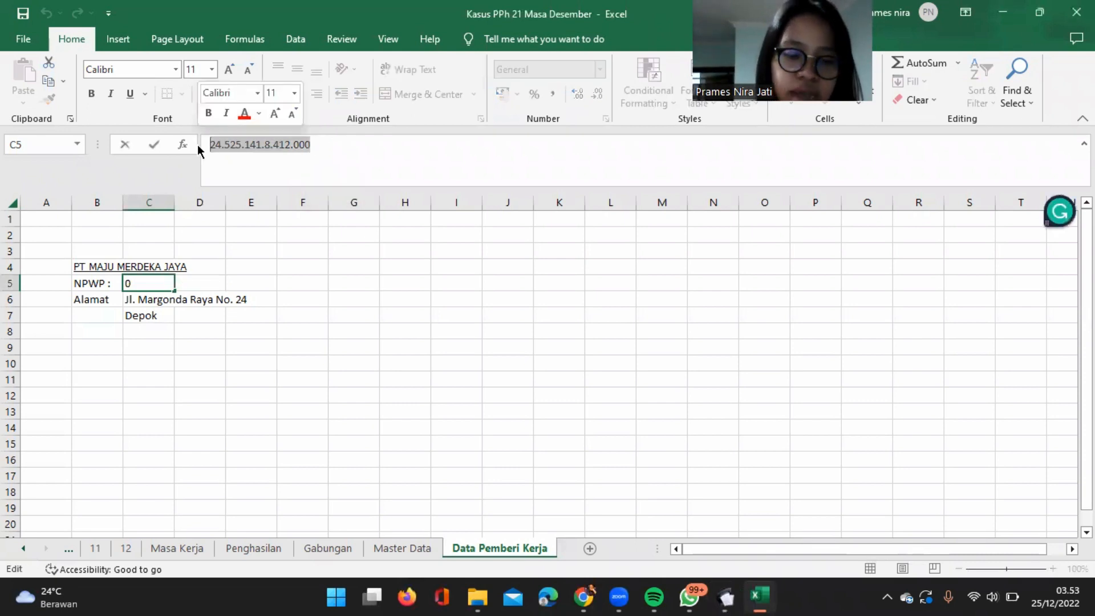
left_click(1039, 11)
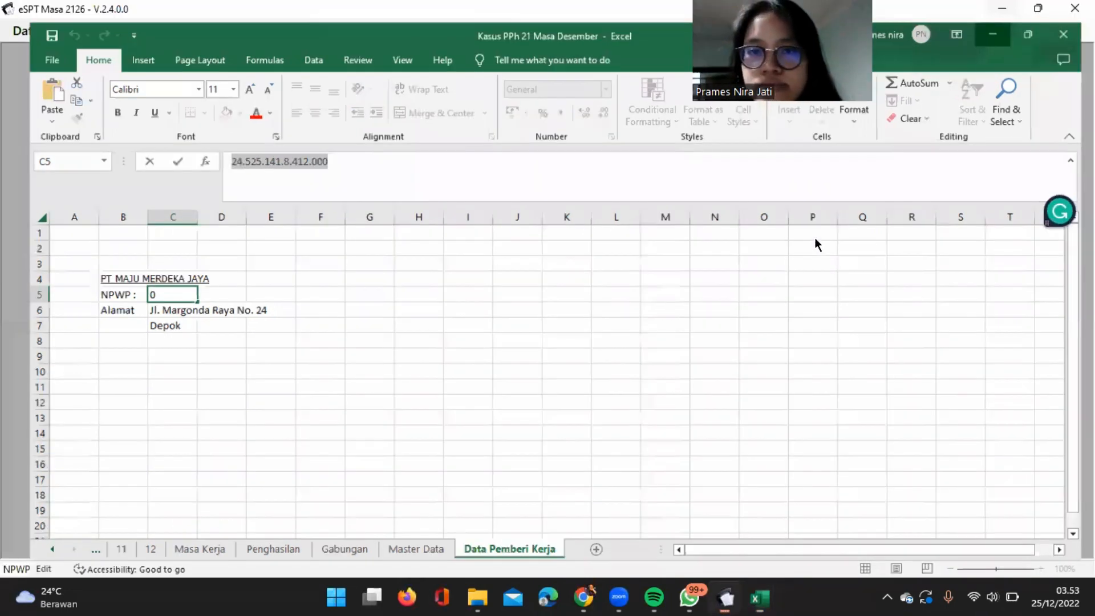
key("alt+Tab")
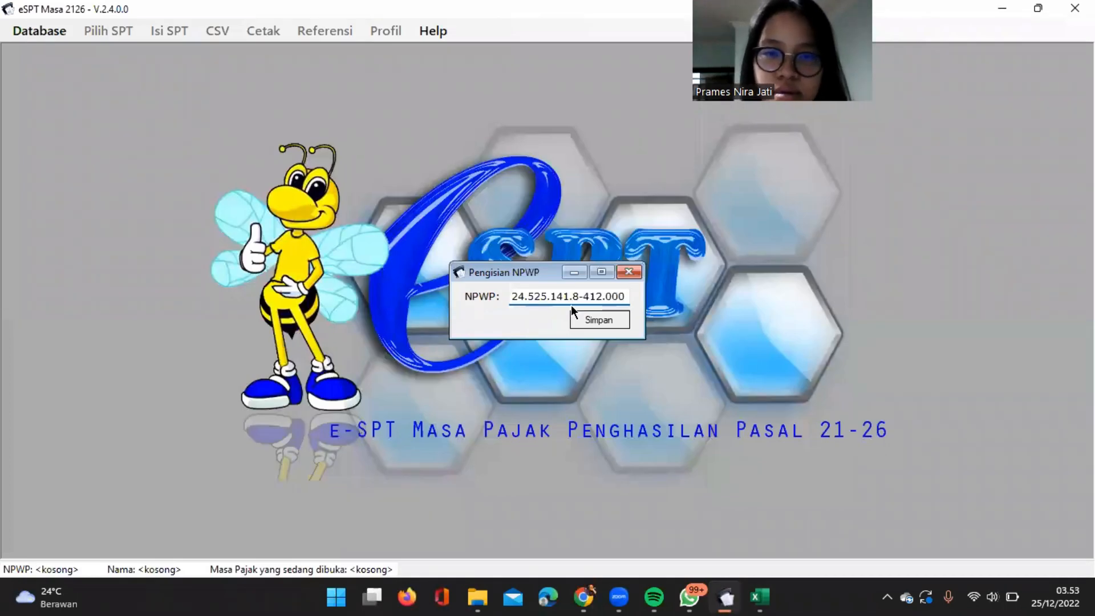
left_click(618, 317)
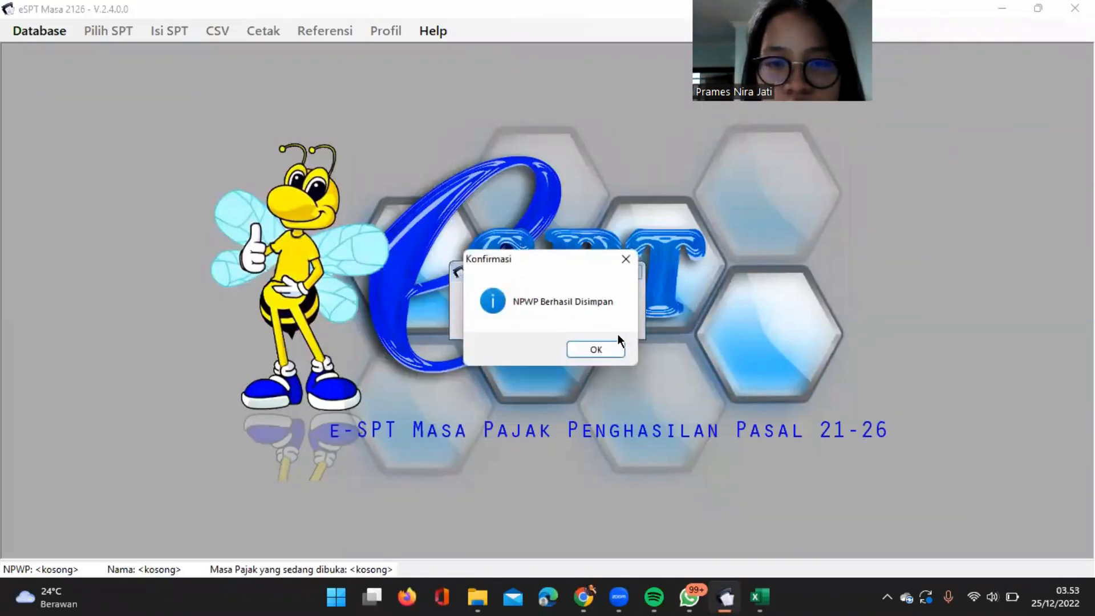
left_click(618, 346)
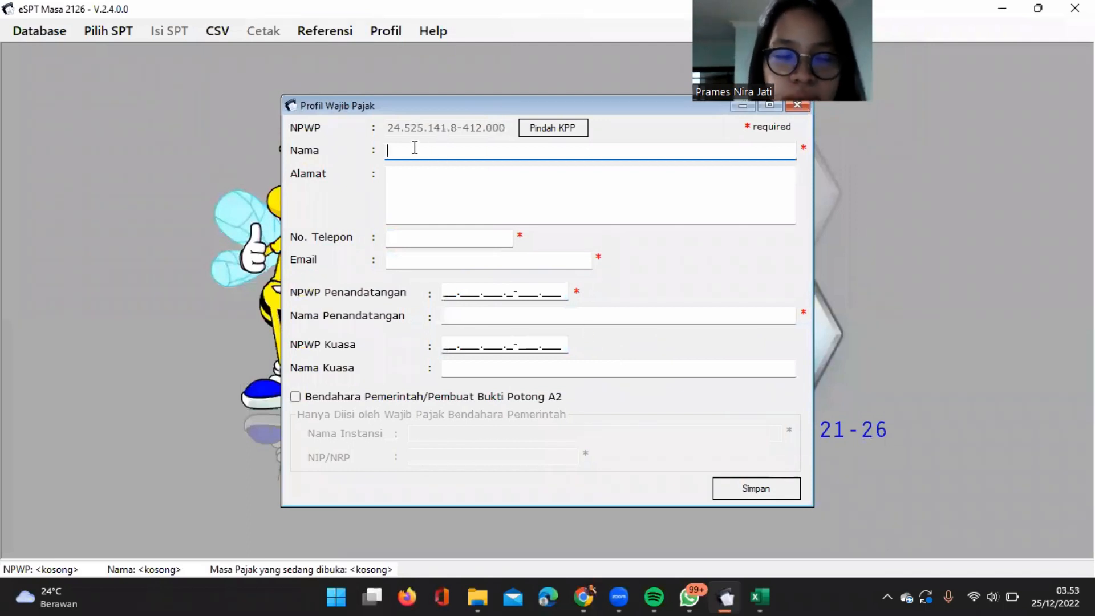
Enter PT Maju Merdeka Jaya as the taxpayer's name in the Profil Wajib Pajak form.
type("Pt")
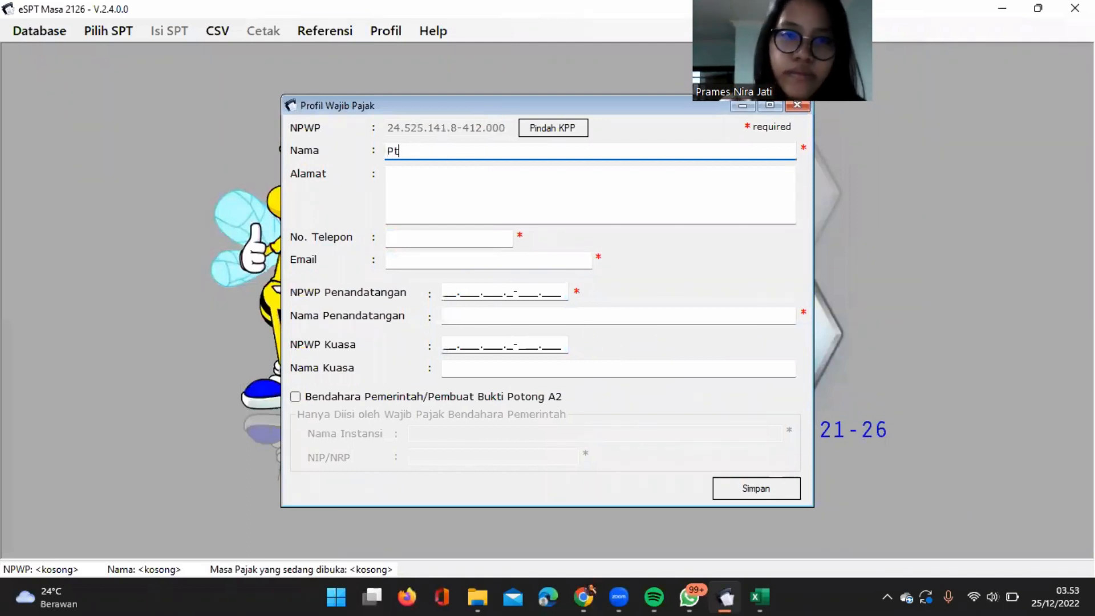
key("BackSpace")
type("T")
type(" Maju")
type(" Jaya")
key("BackSpace")
key("BackSpace")
key("BackSpace")
key("BackSpace")
type("M")
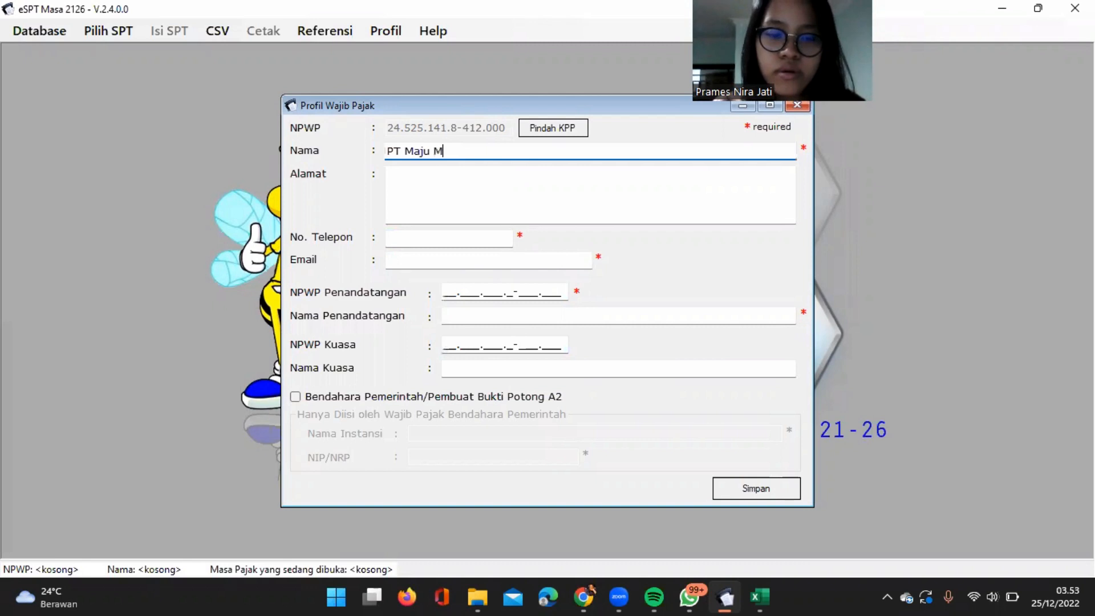
type("erdeka Jaya")
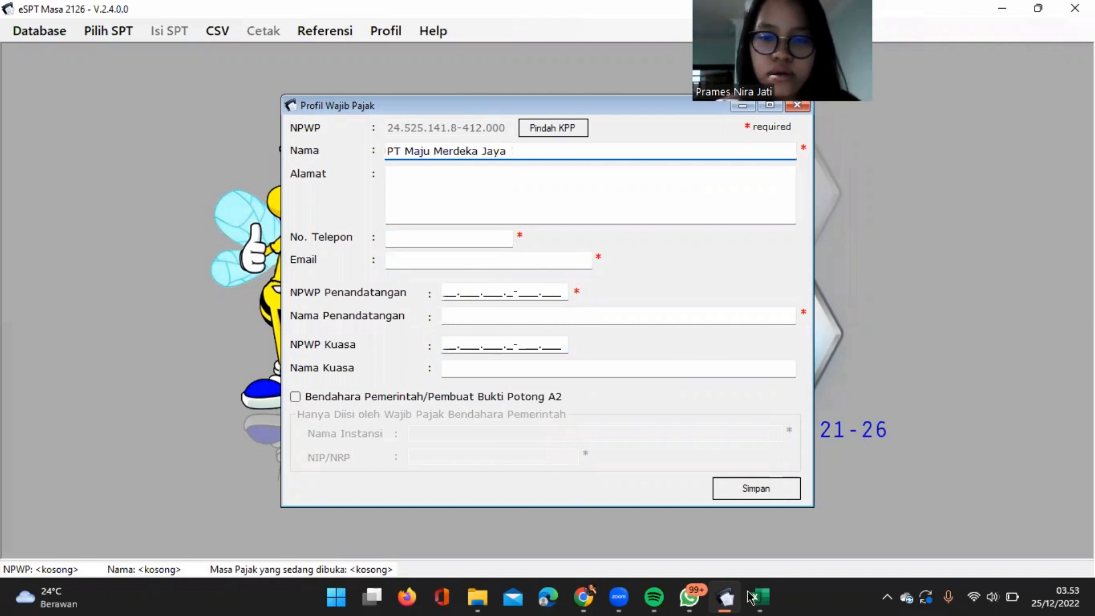
Copy the company's street address from the Data Pemberi Kerja sheet in Excel into the eSPT profile's Alamat, adding the city on a second line.
mouse_move(769, 596)
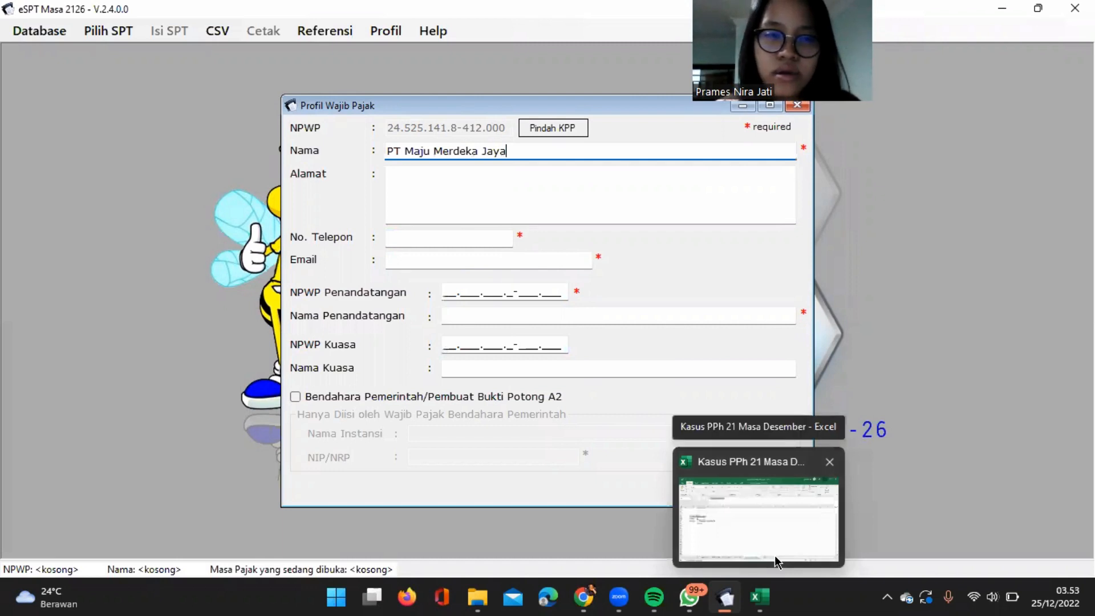
left_click(774, 556)
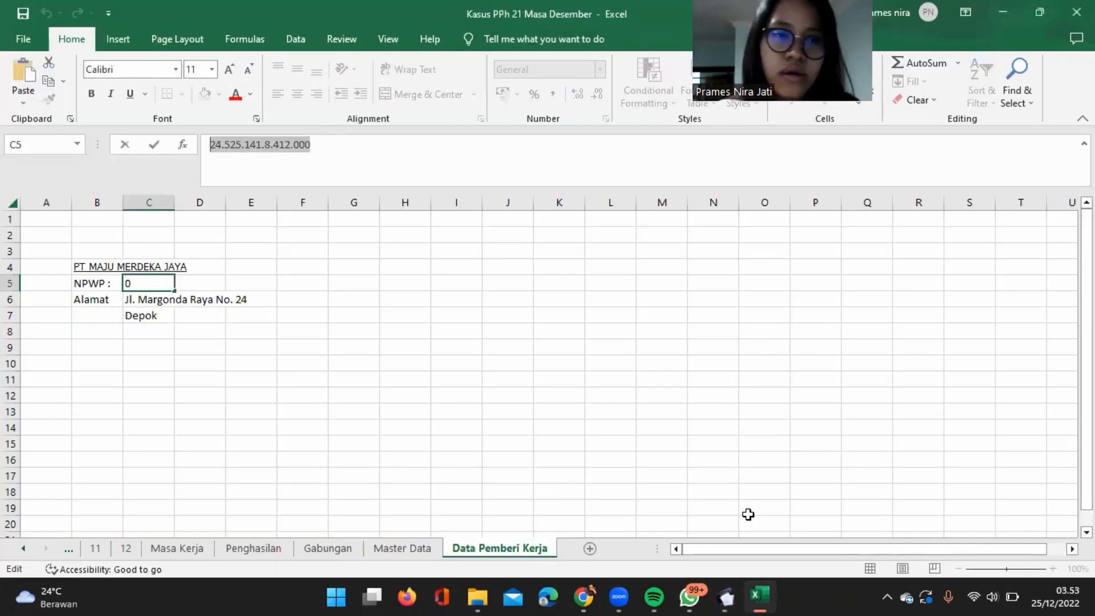
left_click(137, 298)
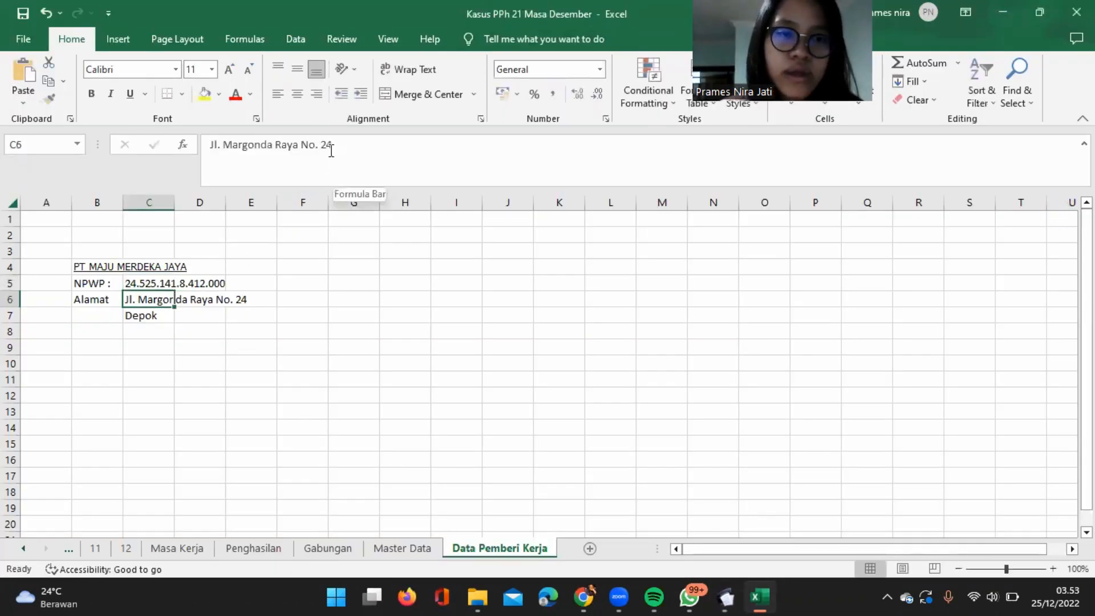
left_click_drag(342, 151, 146, 142)
key("ctrl+c")
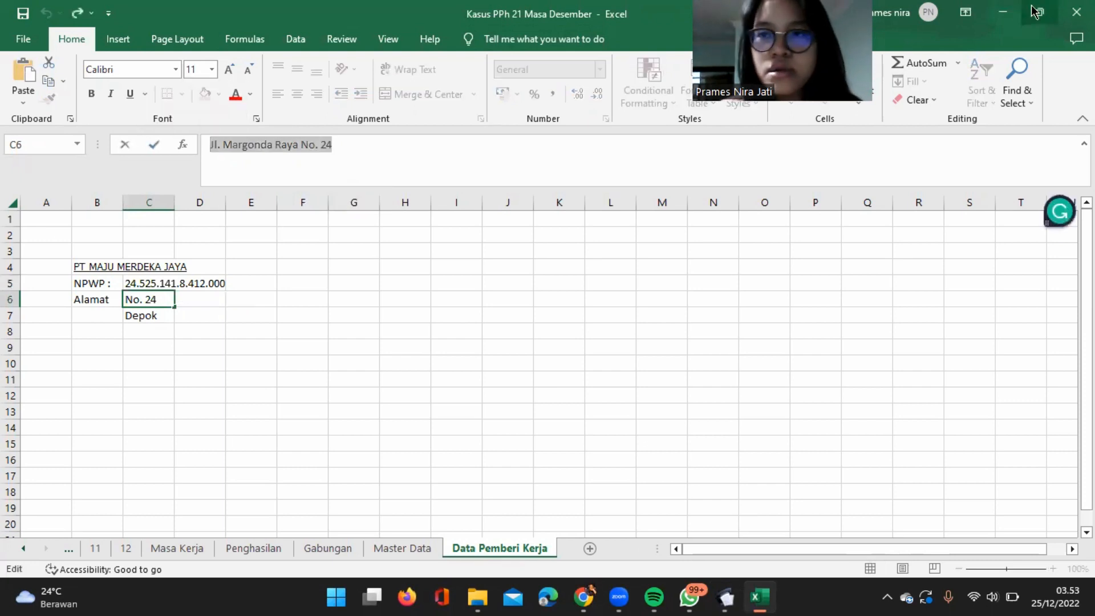
left_click(1019, 16)
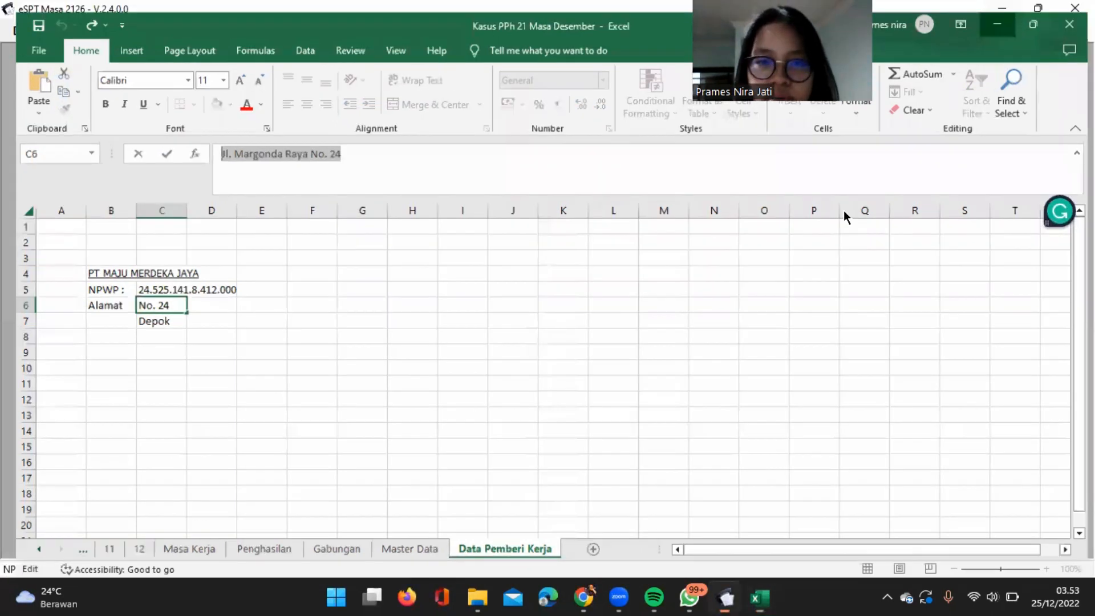
left_click(415, 183)
key("ctrl+v")
key("Tab")
left_click(445, 182)
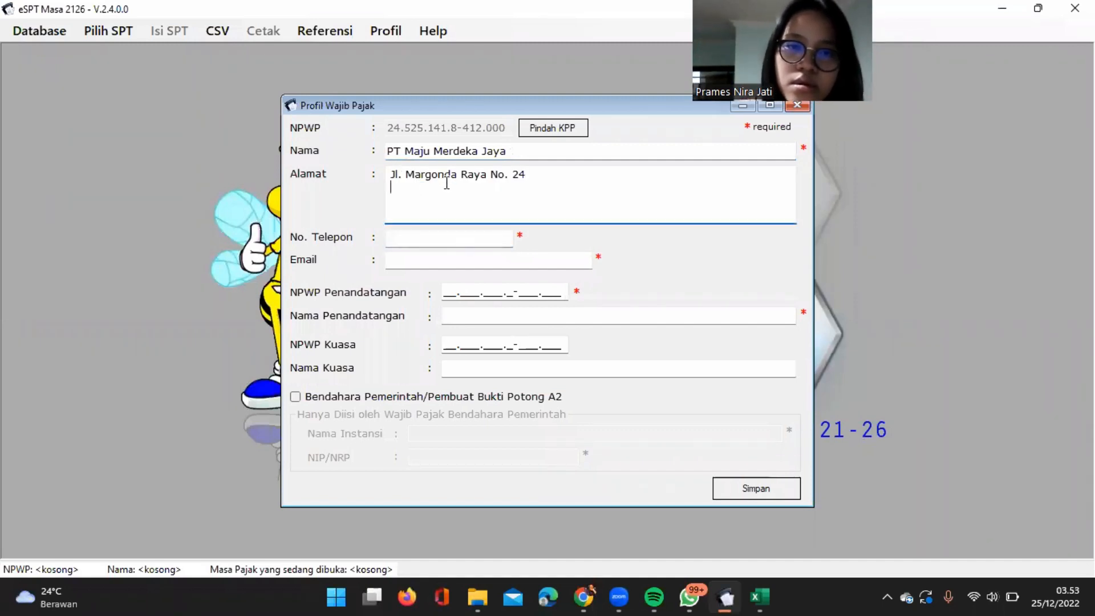
type("Depok")
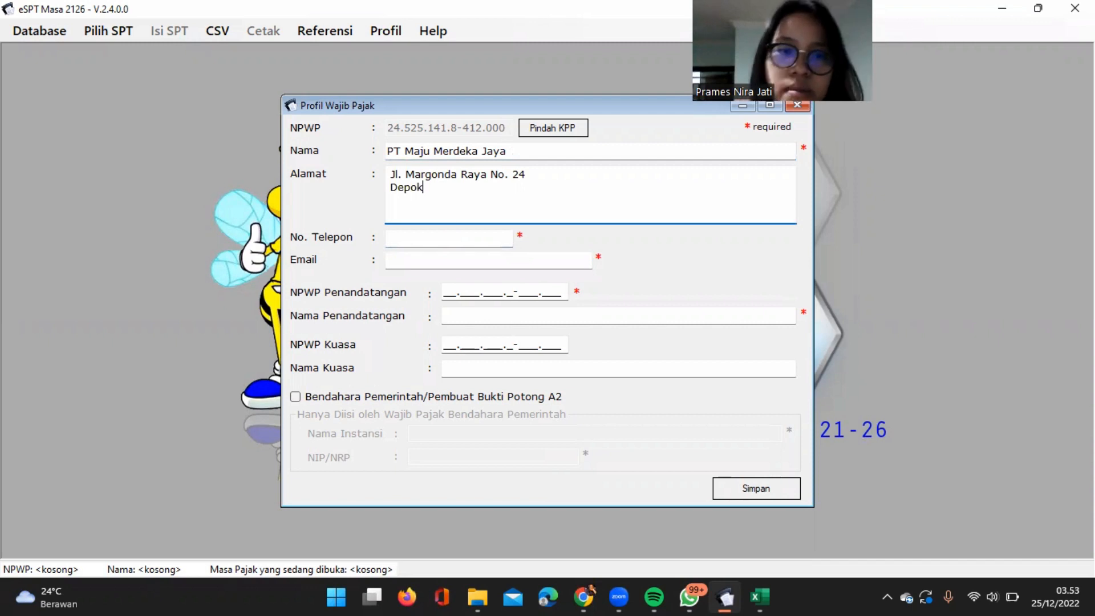
Fill in the company's phone number and e-mail address in the taxpayer profile.
left_click(393, 237)
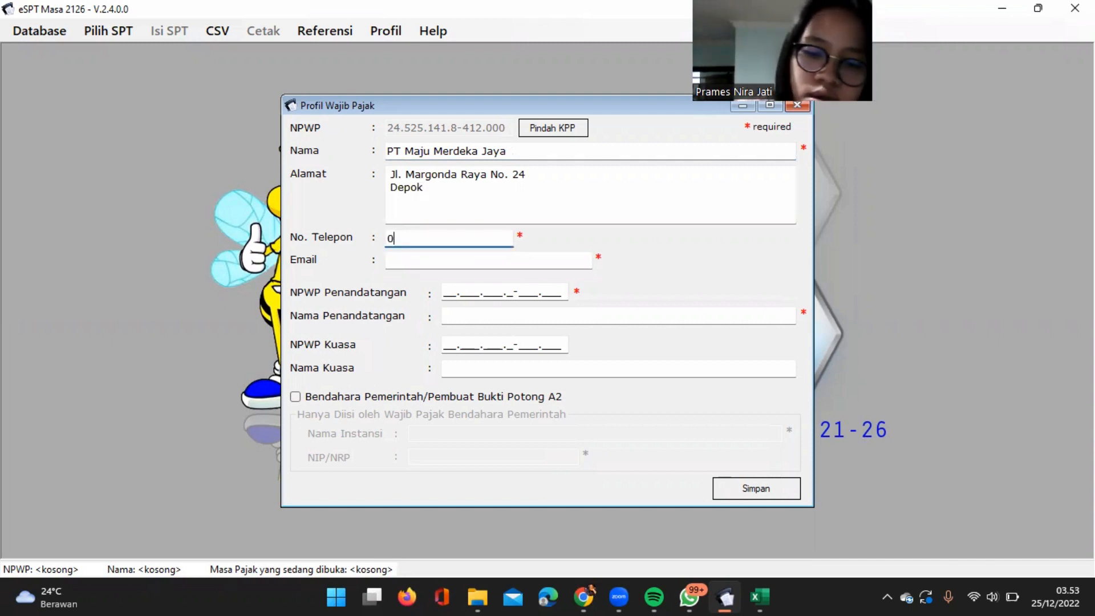
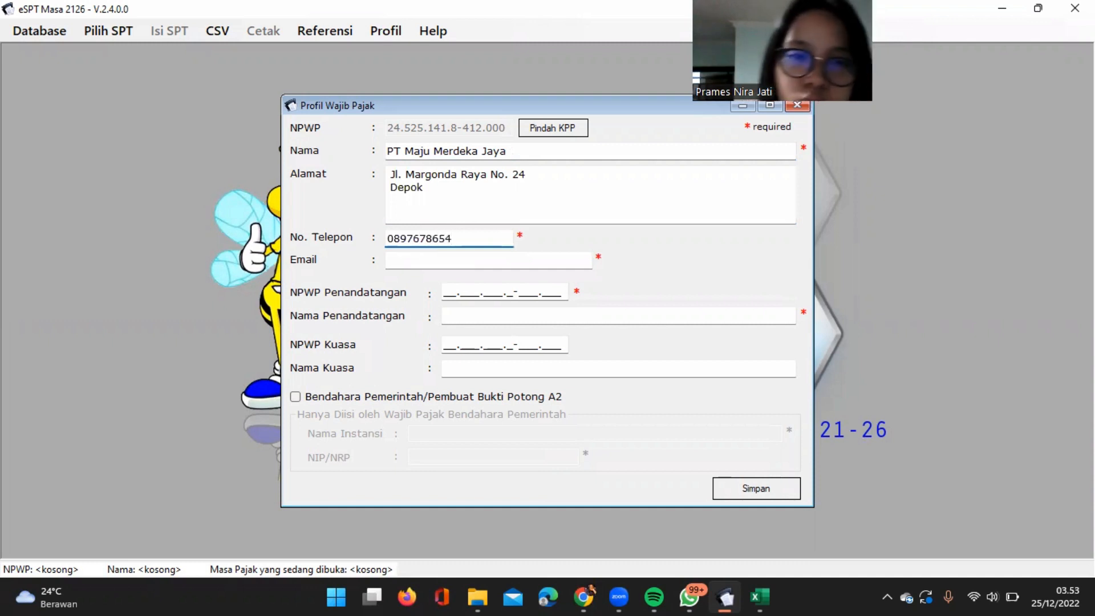
left_click(419, 259)
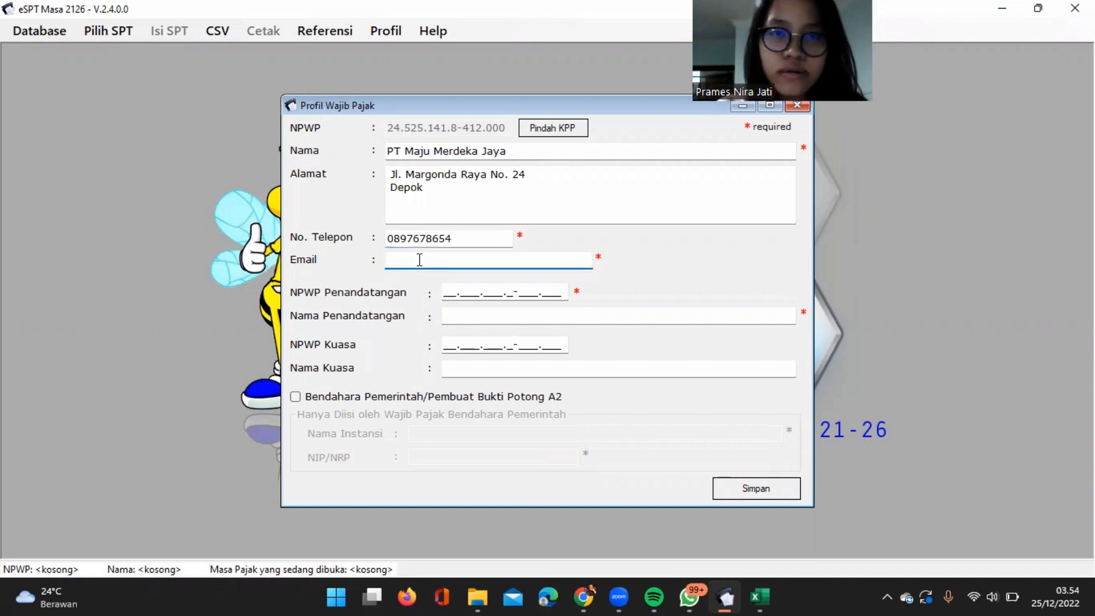
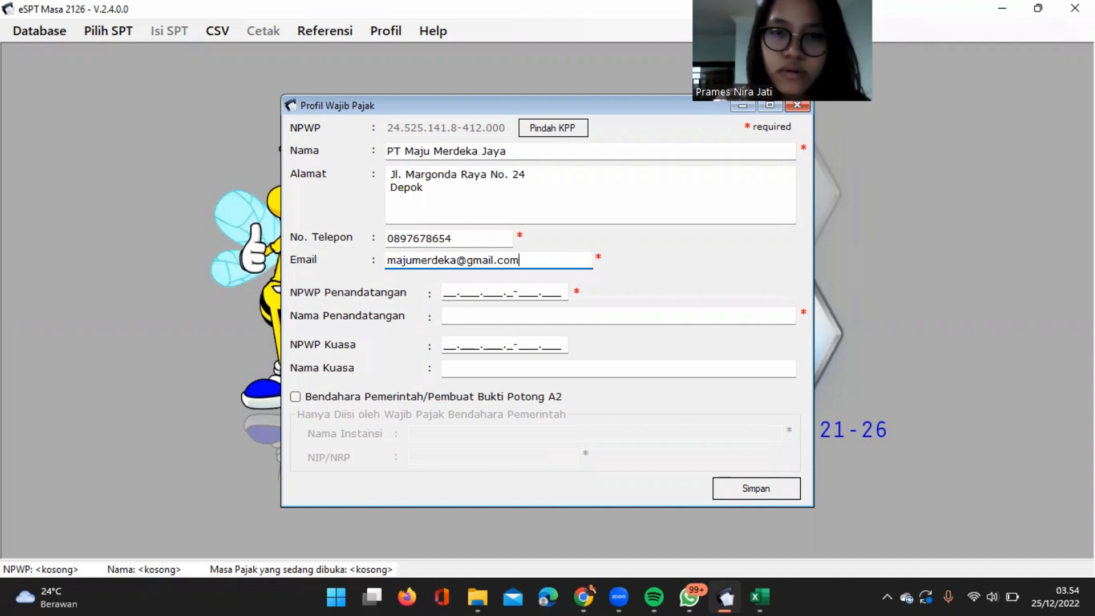
Copy the Direktur Utama's NPWP from the Master Data sheet in Excel into NPWP Penandatangan in the eSPT profile.
left_click(444, 295)
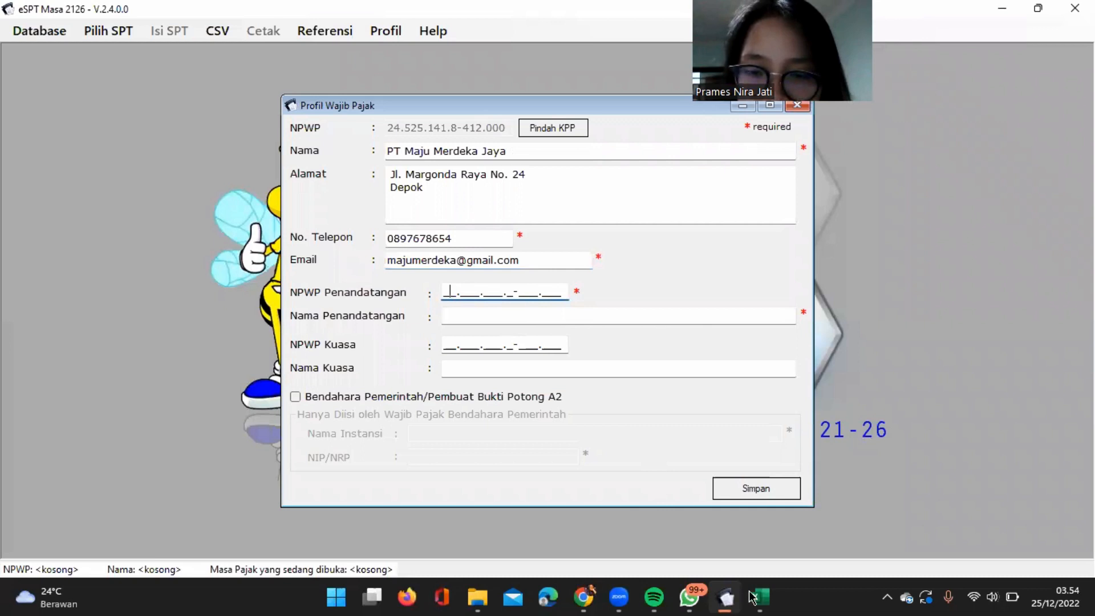
left_click(791, 507)
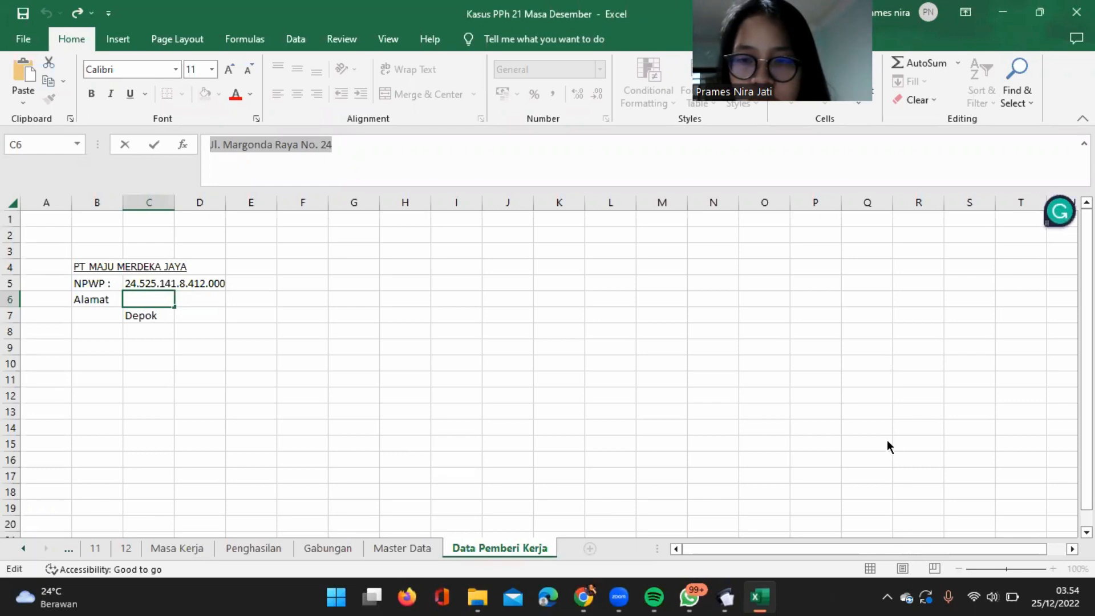
left_click(422, 547)
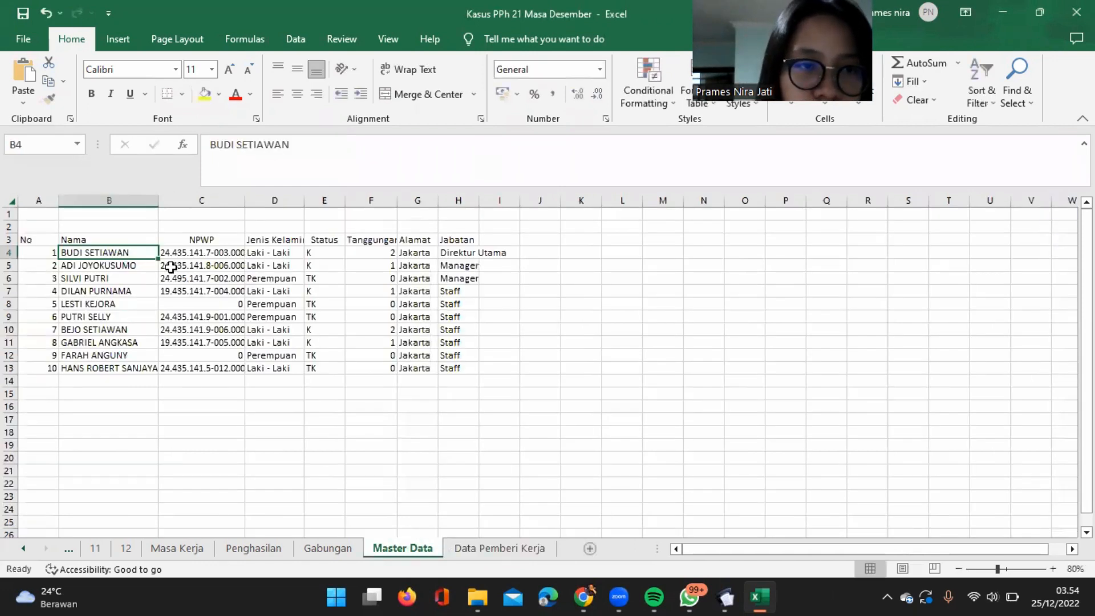
left_click(195, 253)
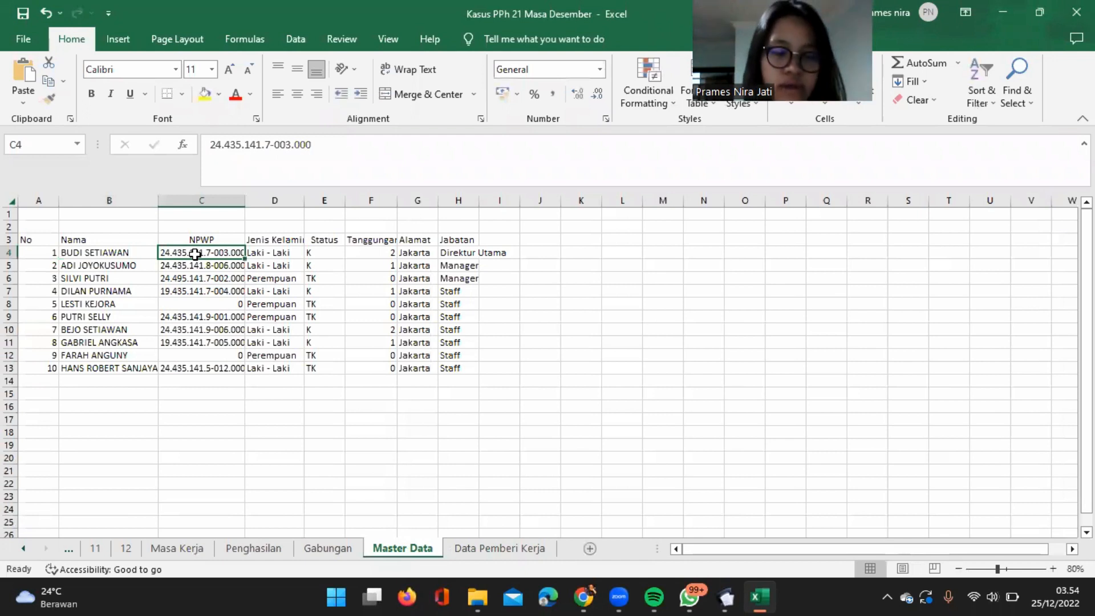
key("ctrl+c")
left_click_drag(325, 144, 139, 134)
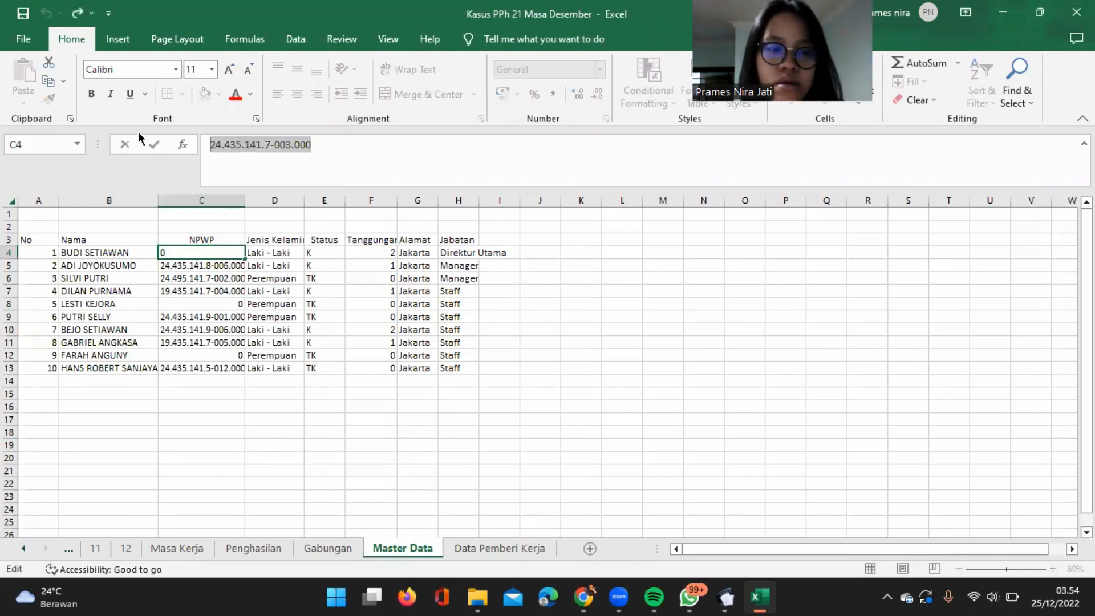
left_click(996, 17)
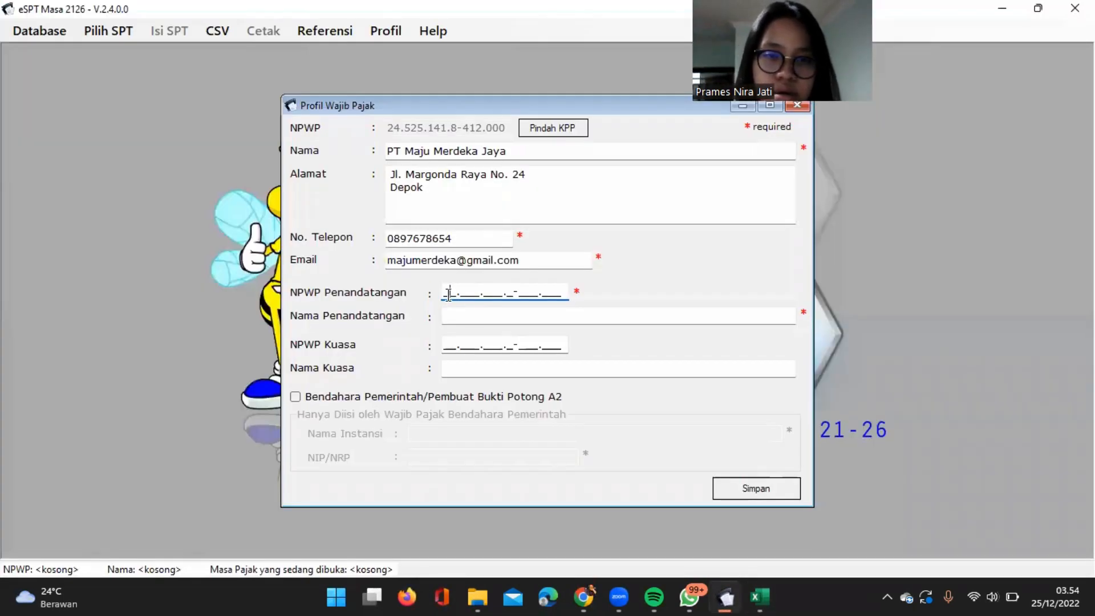
left_click(449, 295)
key("ctrl+v")
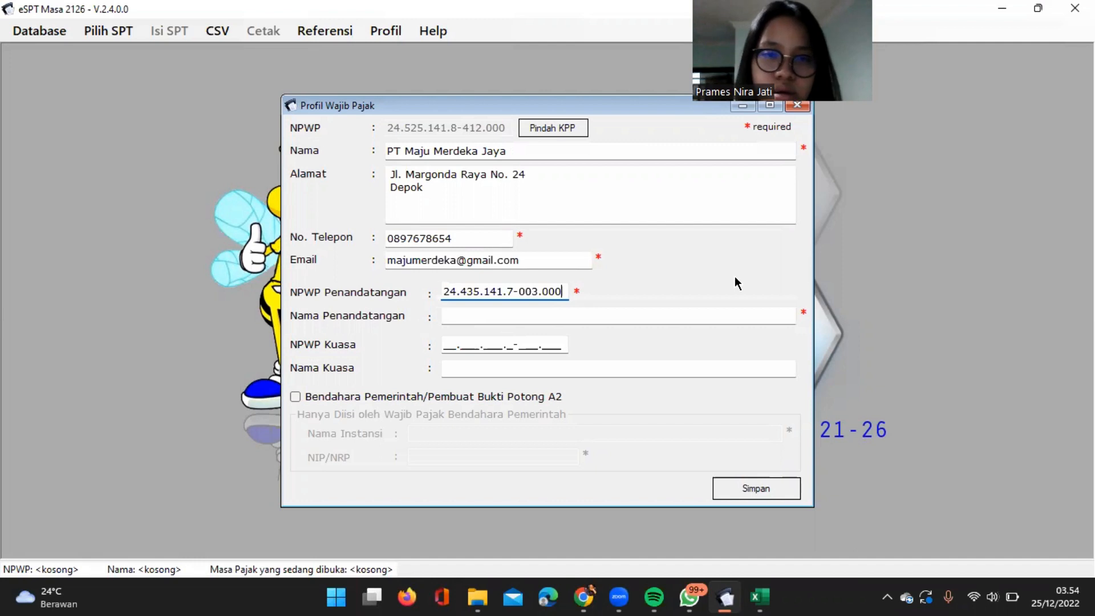
left_click(1019, 341)
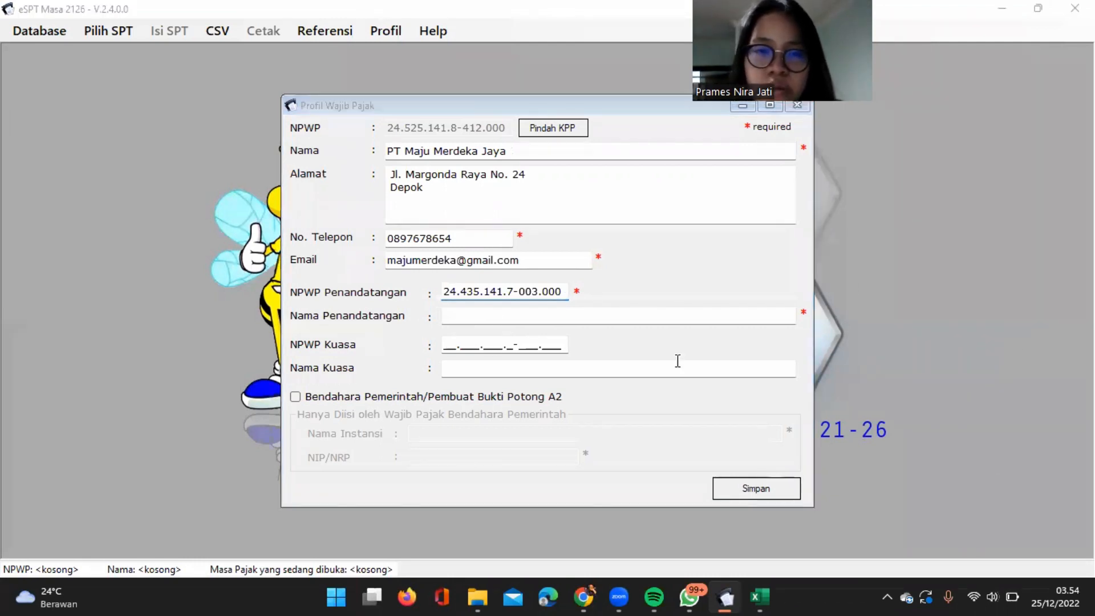
Enter the Direktur Utama's full name in capitals as Nama Penandatangan and save the taxpayer profile.
left_click(498, 317)
type("b")
key("BackSpace")
key("Caps_Lock")
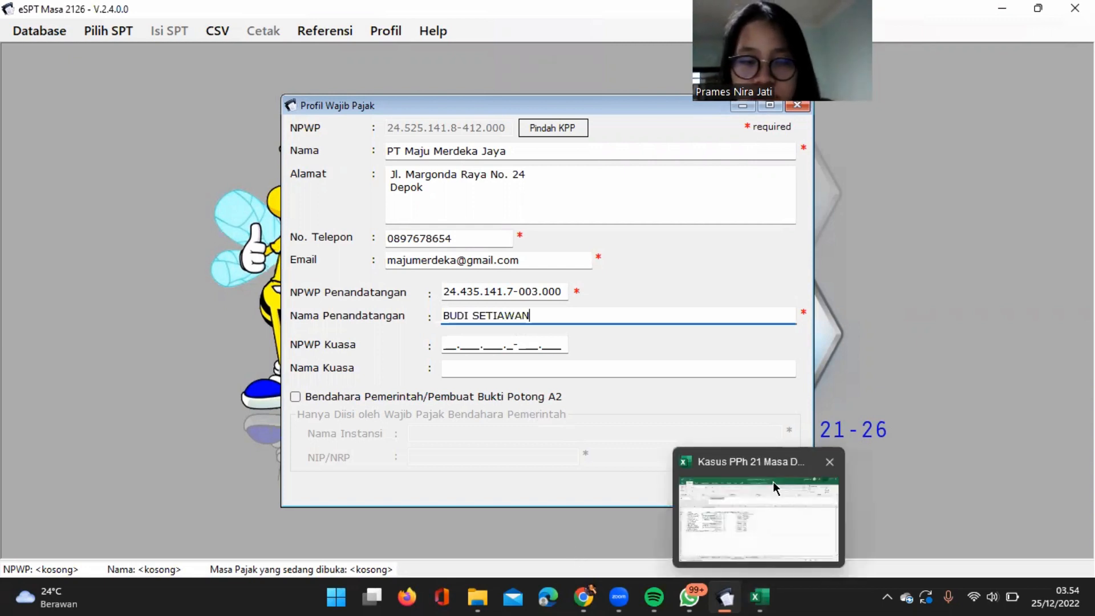
left_click(774, 485)
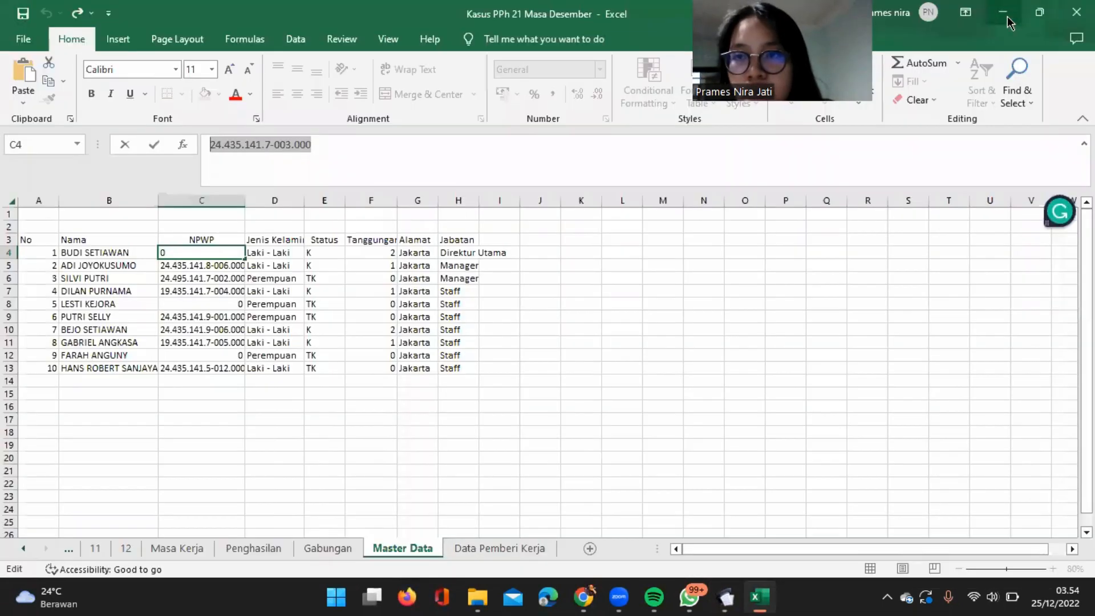
left_click(1007, 17)
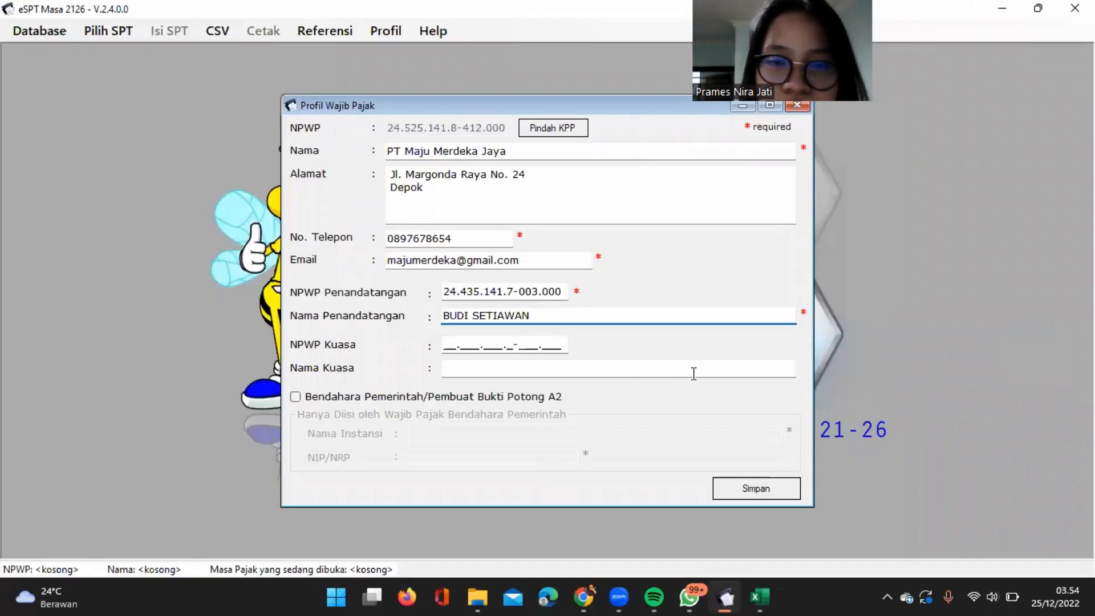
key("alt+Tab")
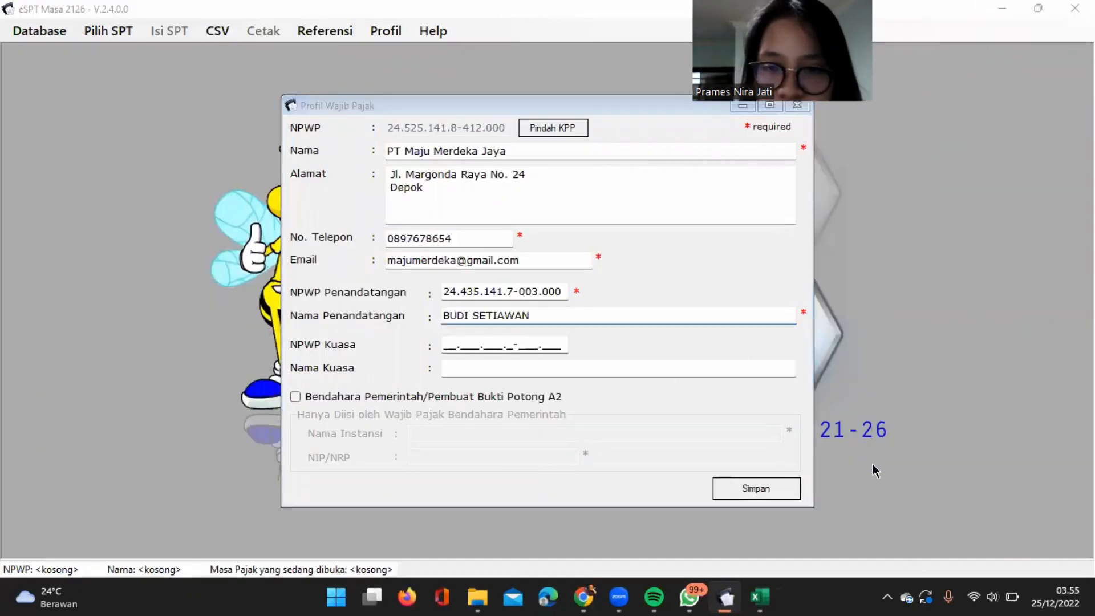
left_click(734, 489)
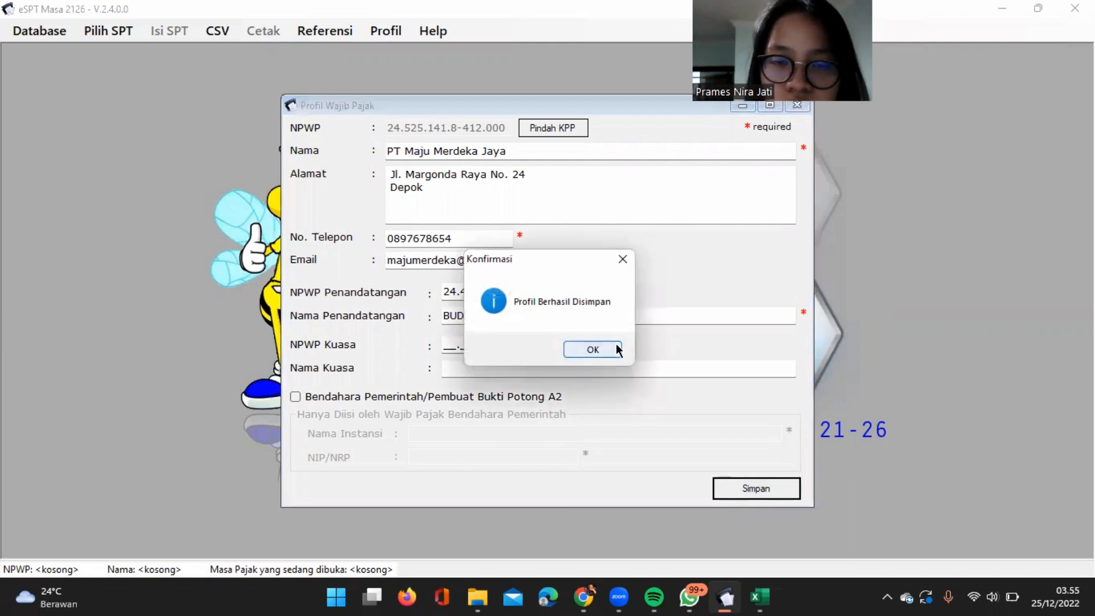
Create a new SPT for the tax period Desember 2017.
left_click(617, 349)
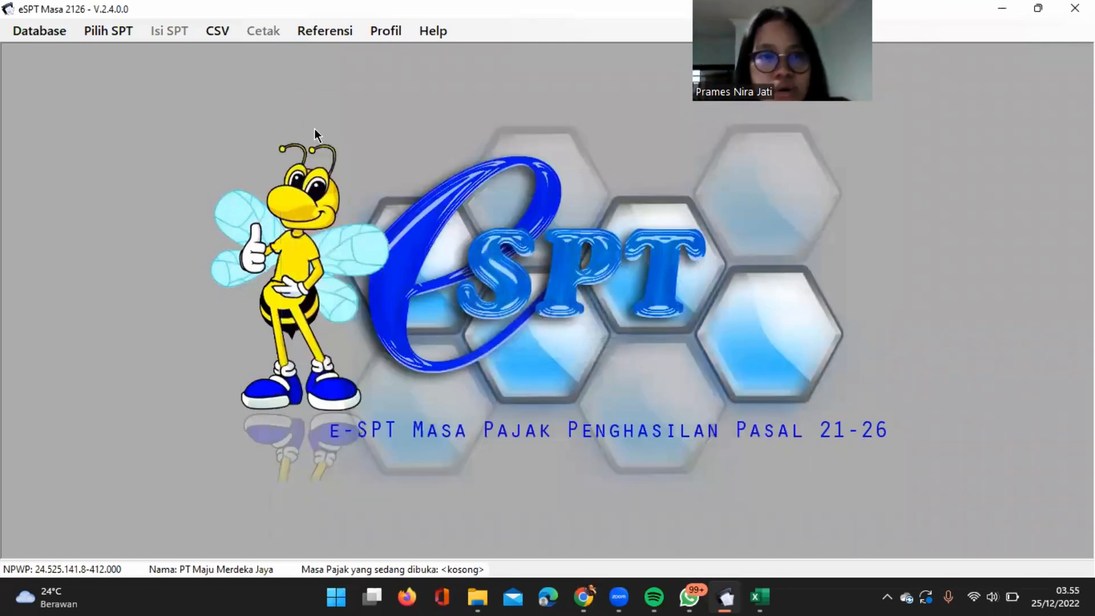
left_click(129, 33)
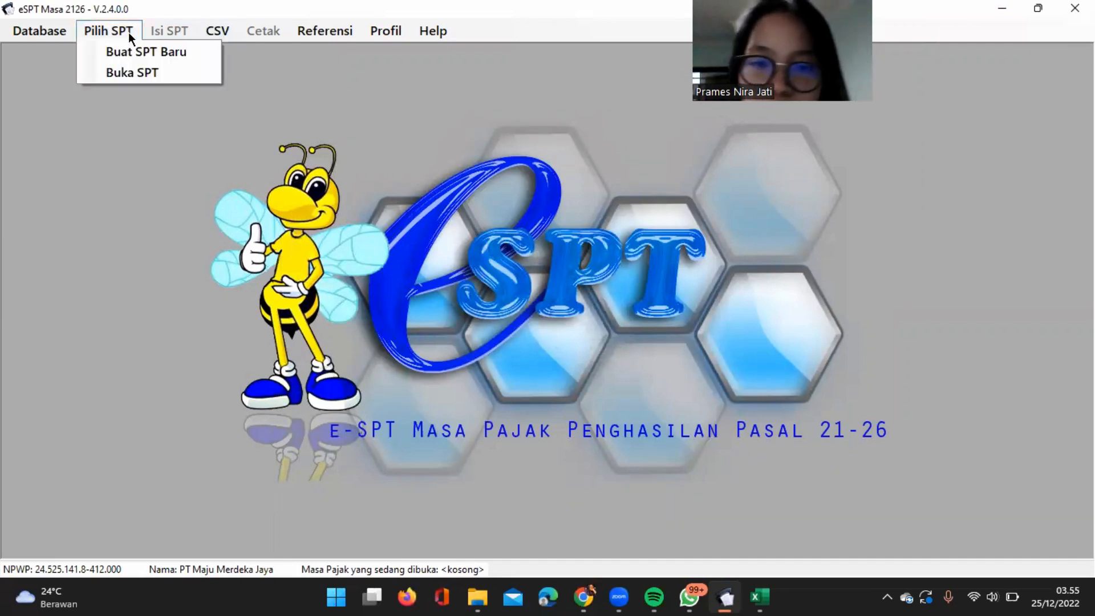
left_click(154, 50)
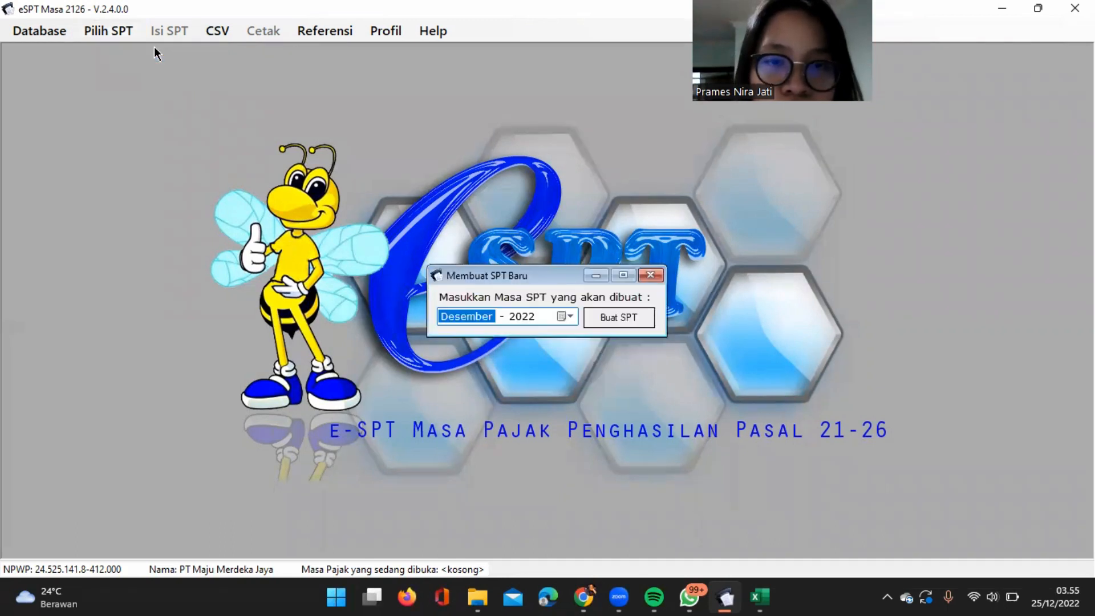
left_click(517, 319)
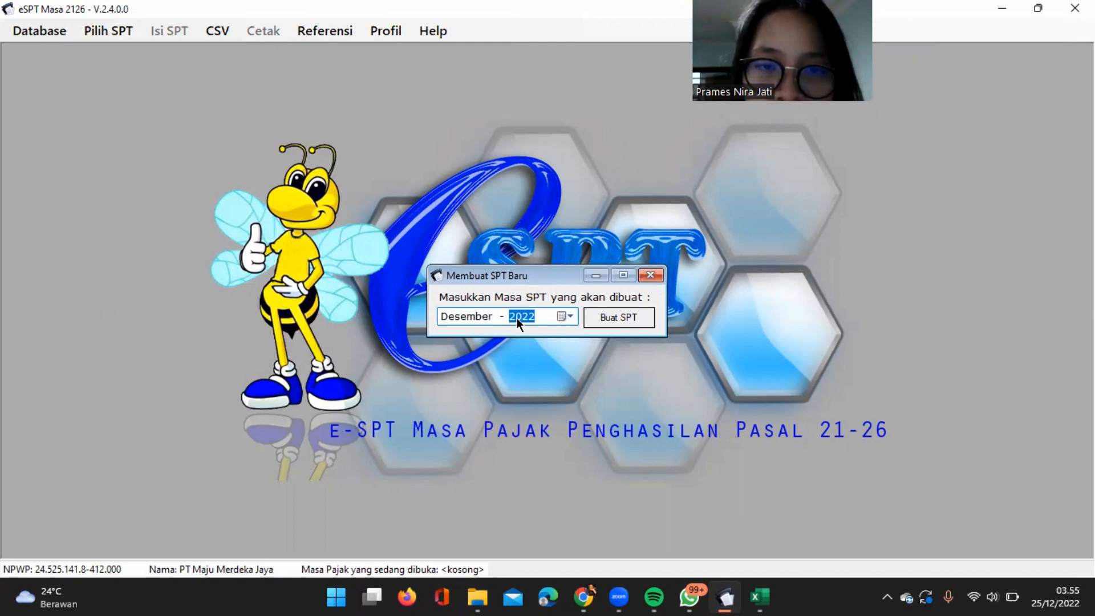
left_click(561, 320)
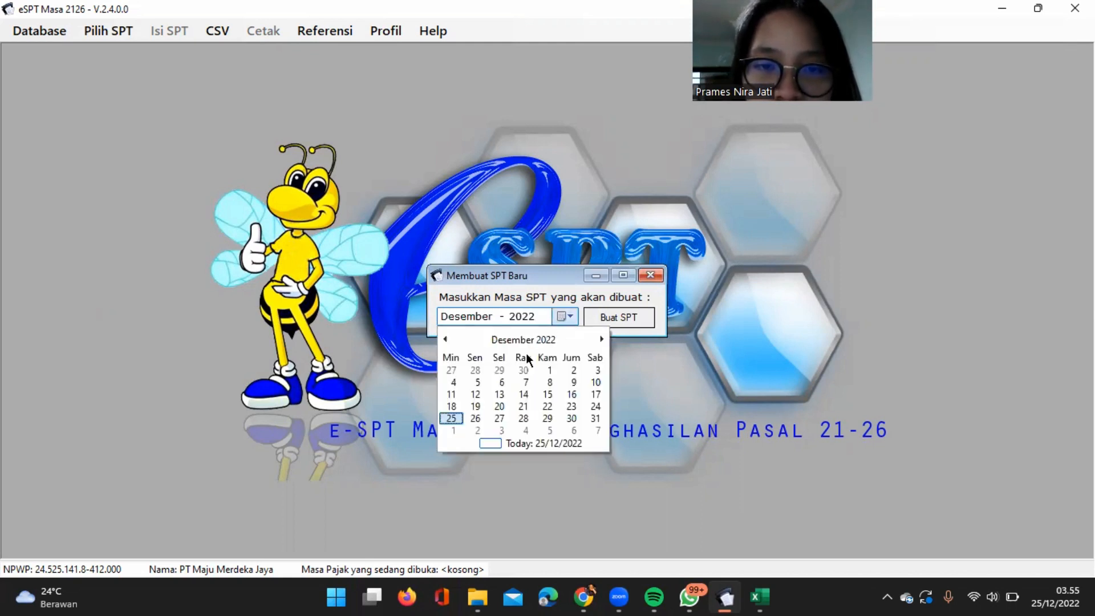
left_click(537, 339)
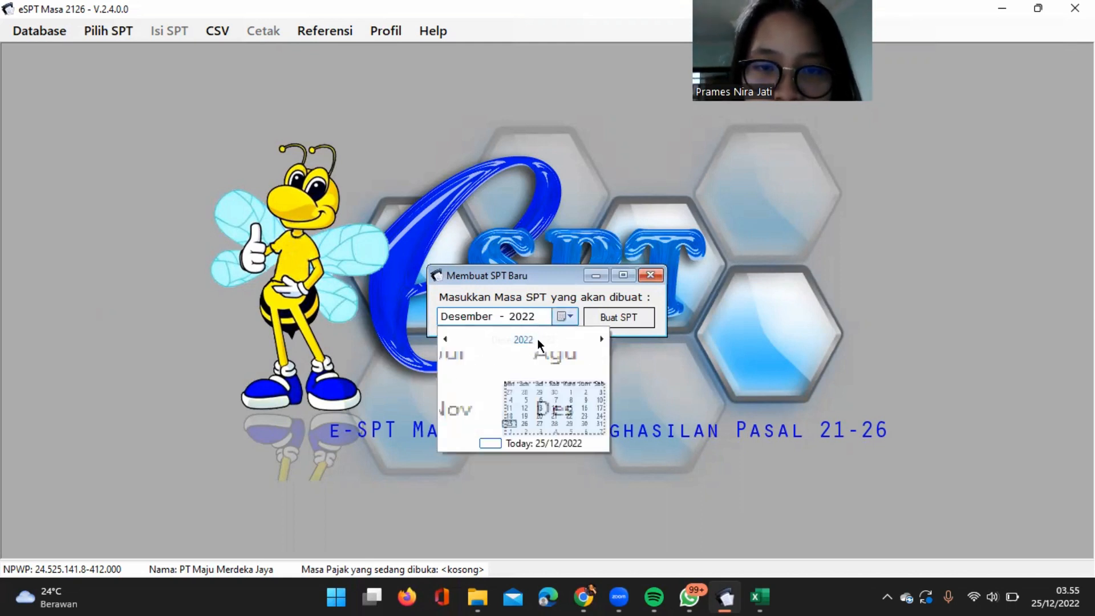
left_click(537, 338)
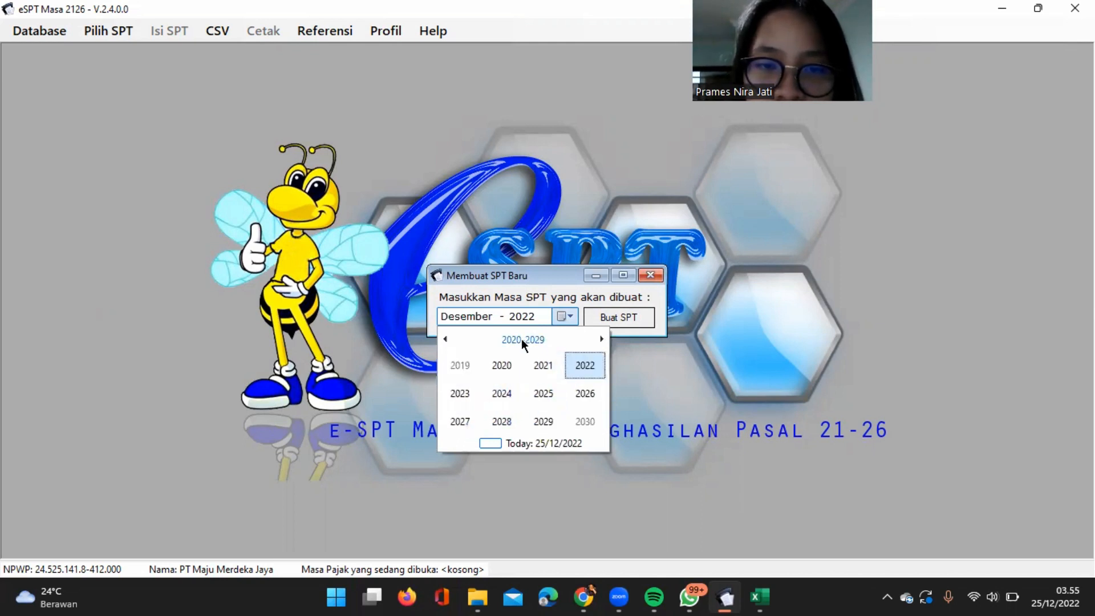
left_click(446, 339)
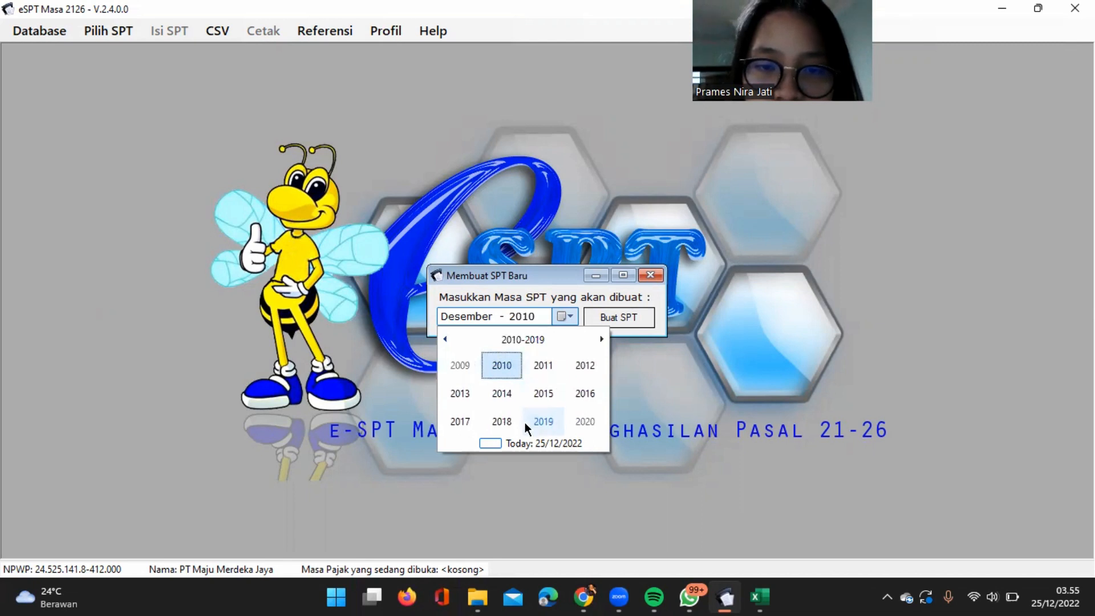
left_click(460, 421)
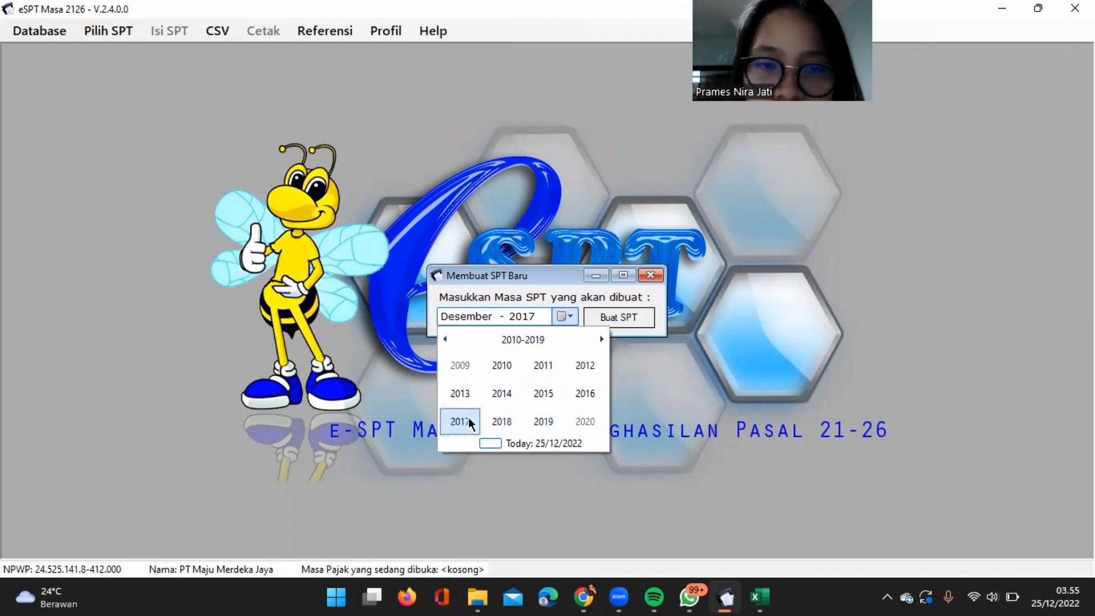
left_click(624, 320)
left_click(624, 320)
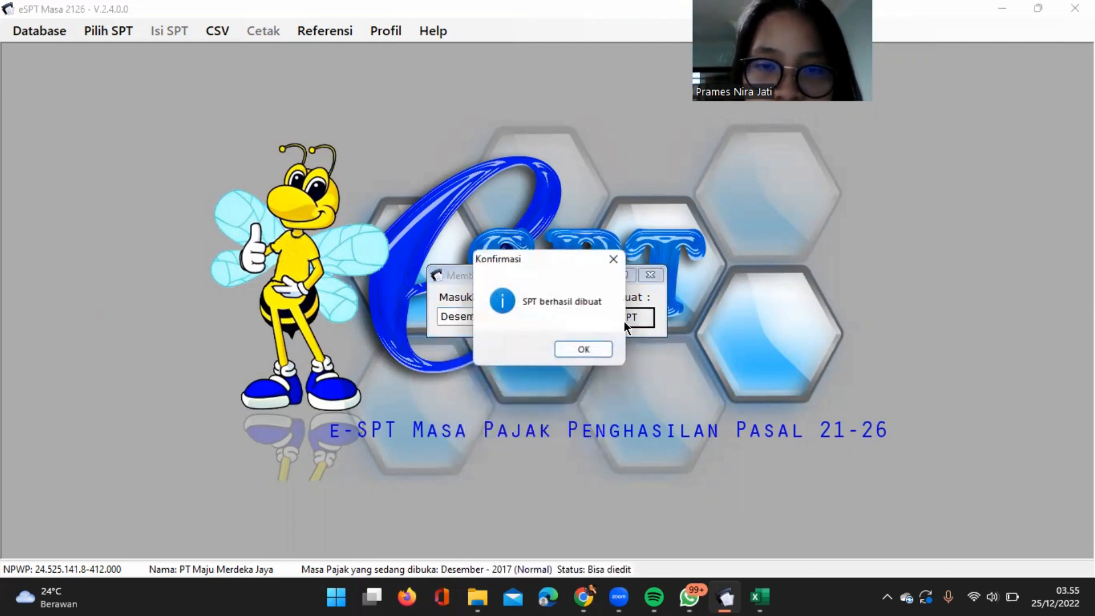
left_click(592, 345)
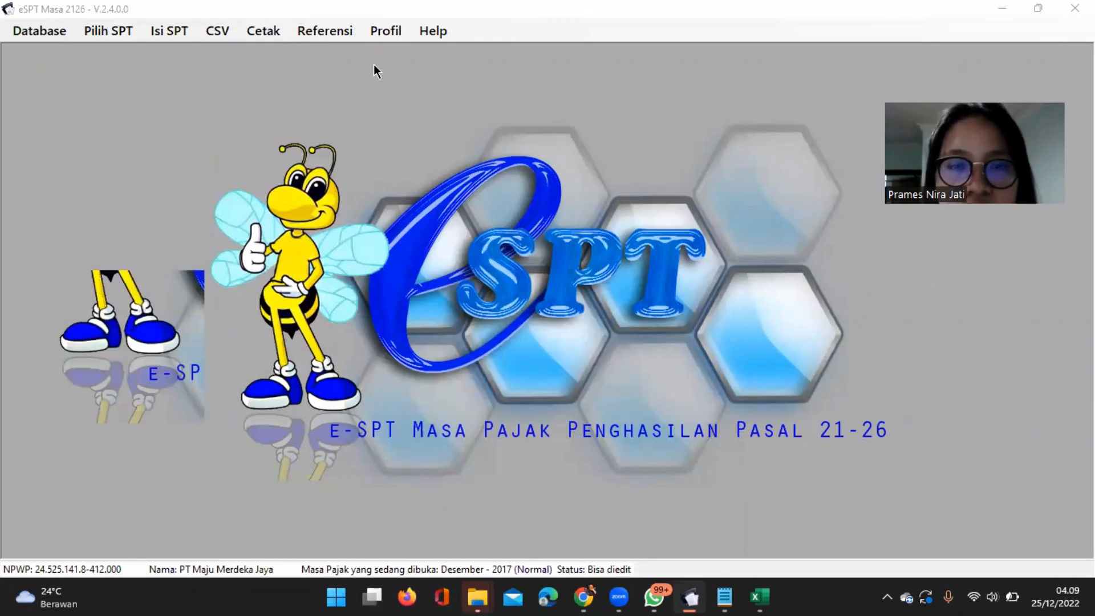
Load the file BP A1 PPh 21 Masa Desember_---.csv into the CSV import for Bukti Potong A1.
left_click(118, 30)
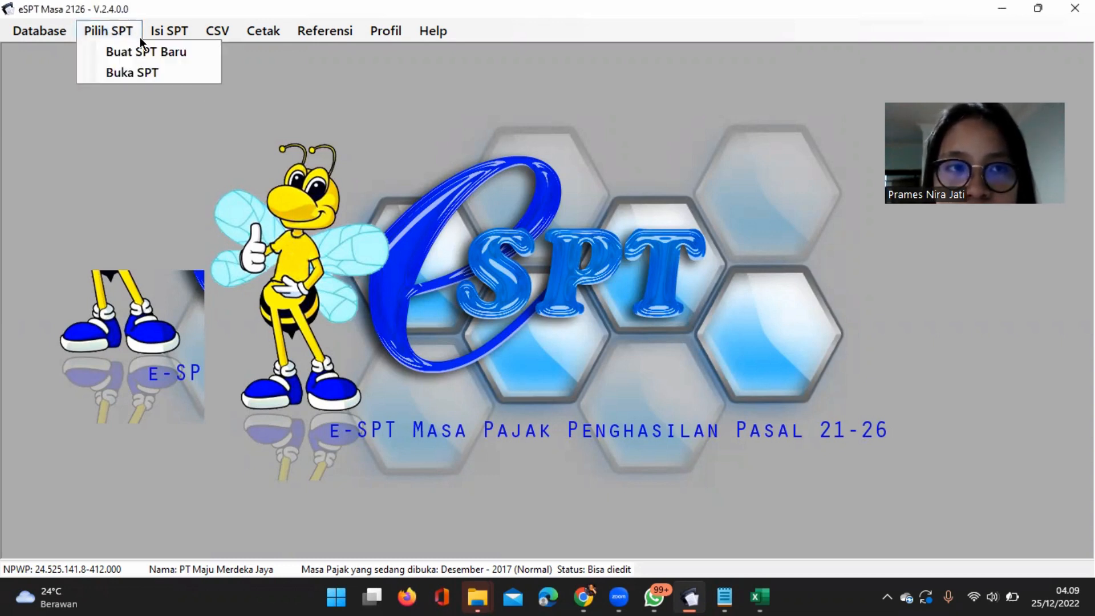
left_click(211, 207)
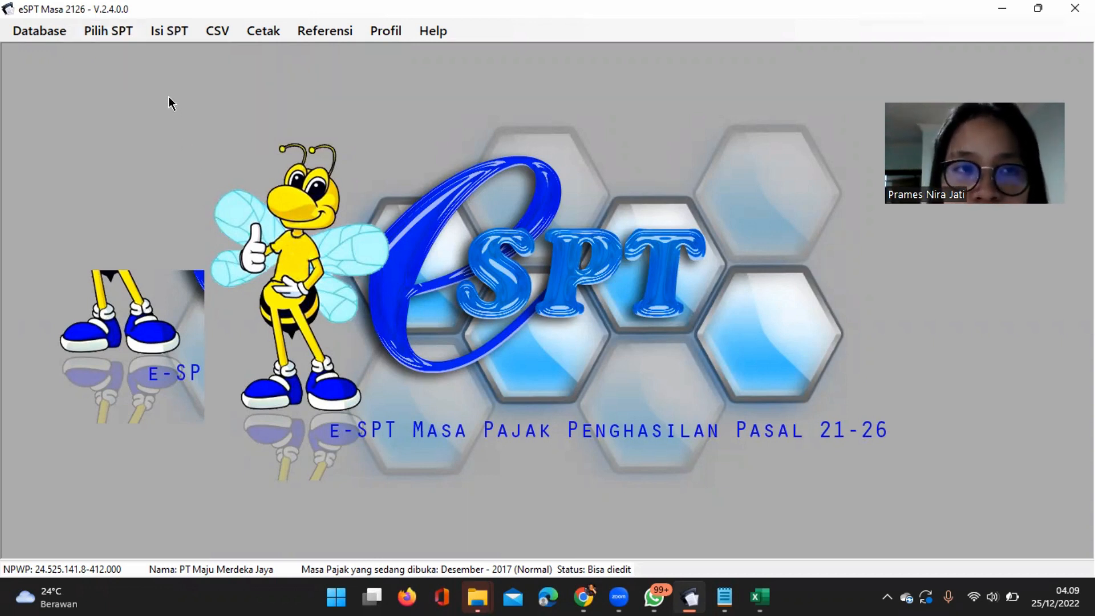
left_click(219, 30)
mouse_move(256, 72)
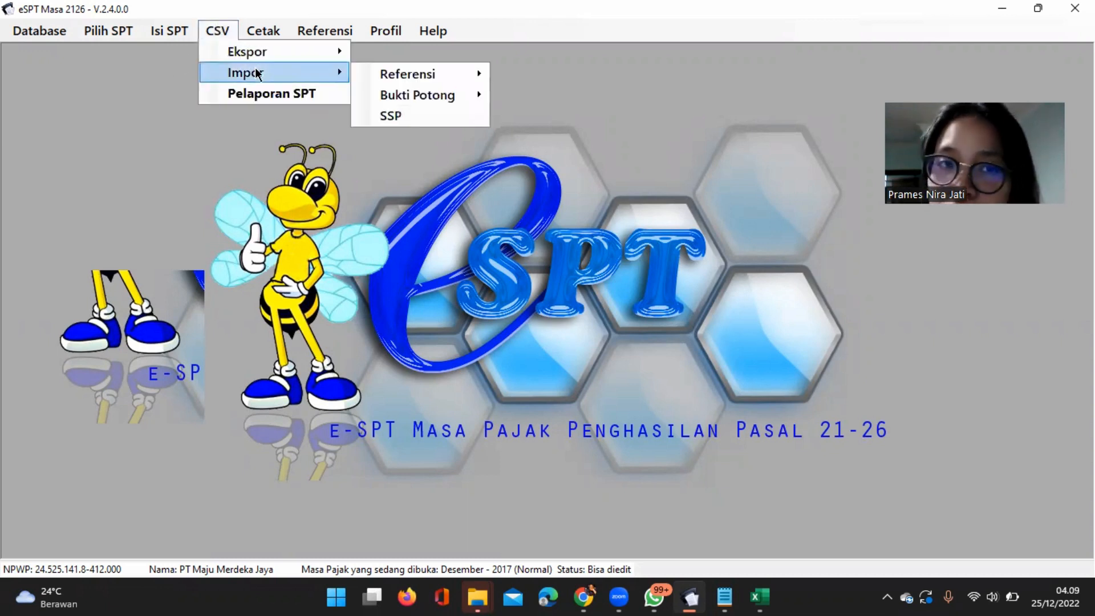
left_click(431, 87)
left_click(207, 38)
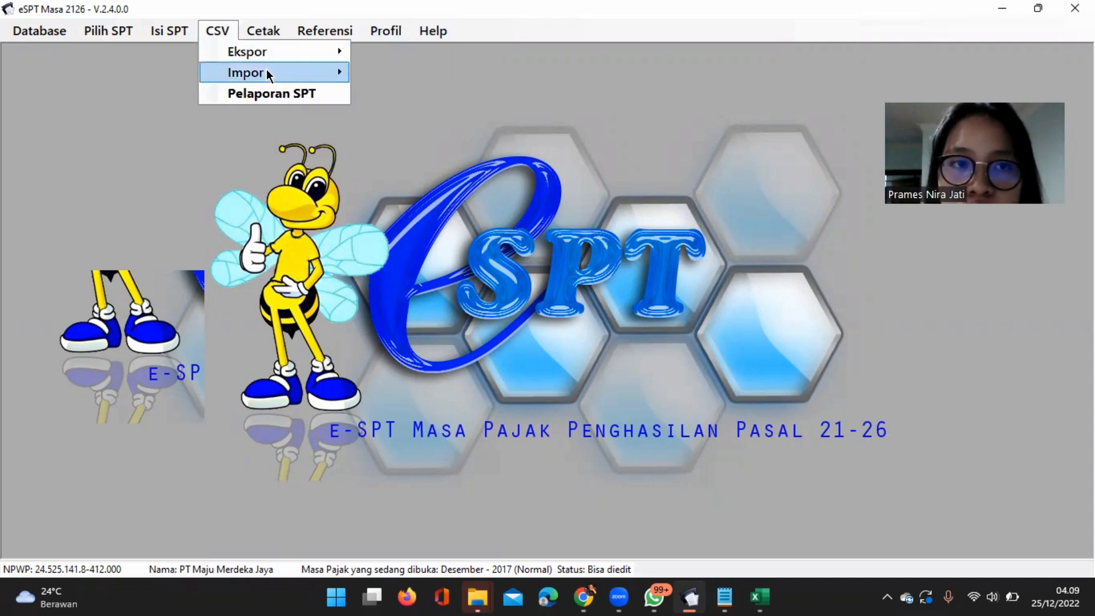
mouse_move(269, 73)
mouse_move(420, 100)
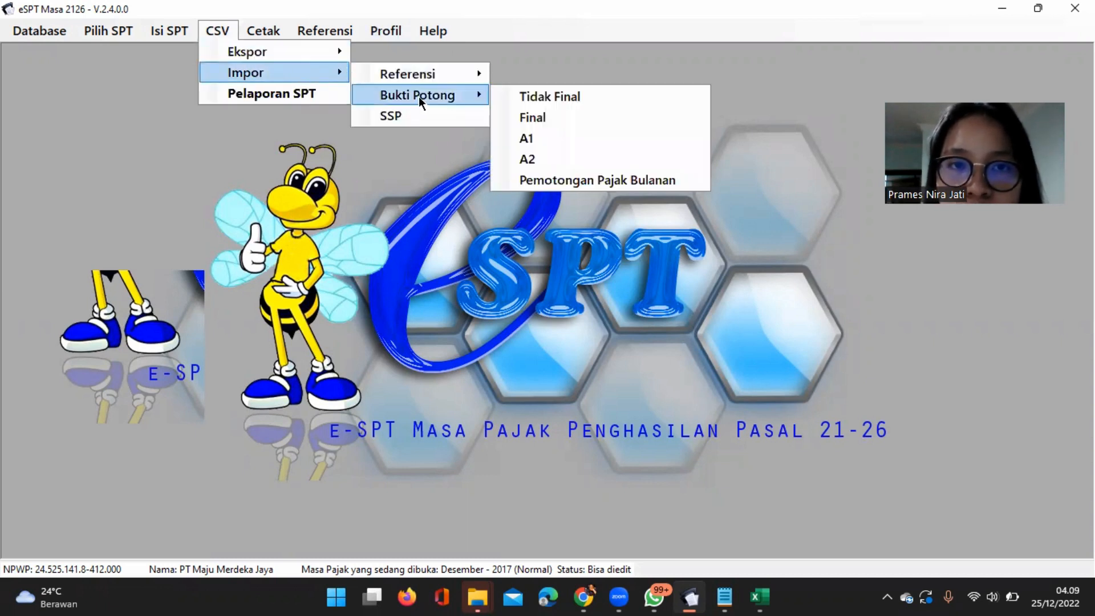
left_click(522, 138)
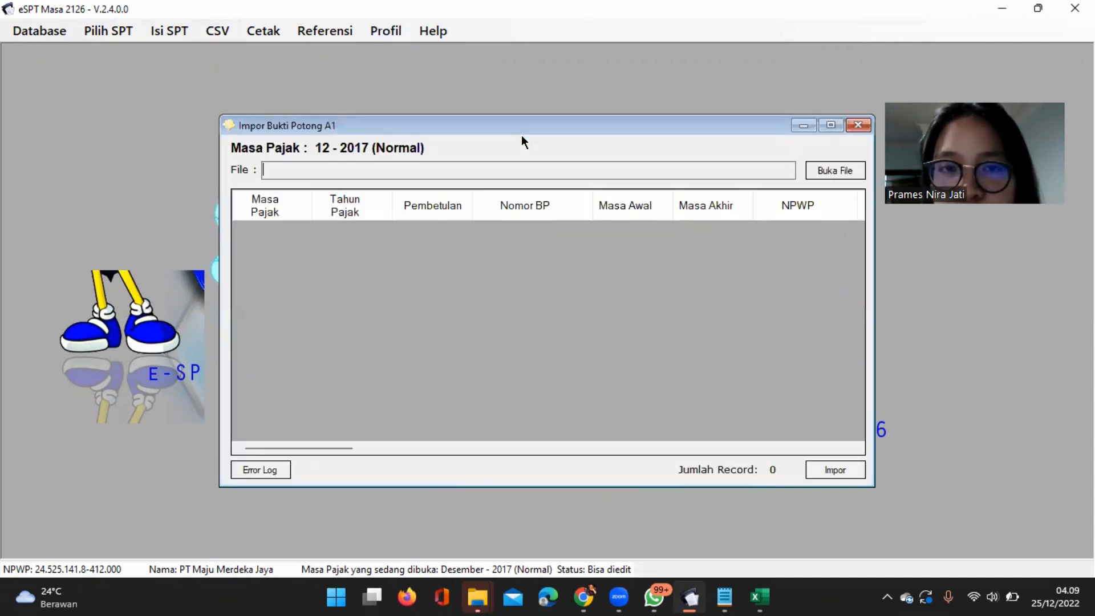
left_click(839, 175)
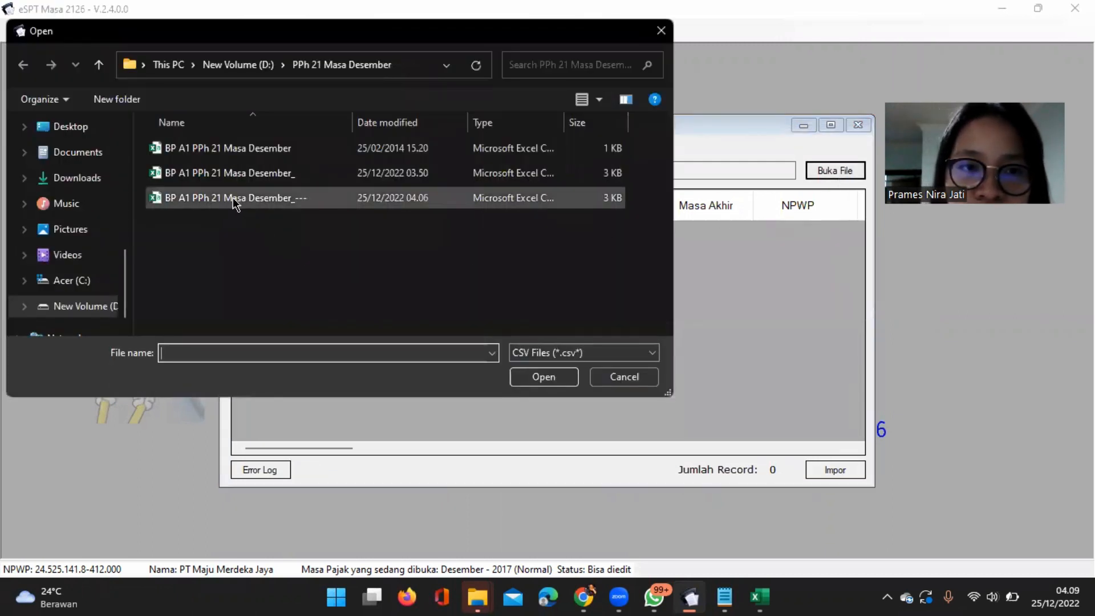
left_click(235, 200)
left_click(561, 380)
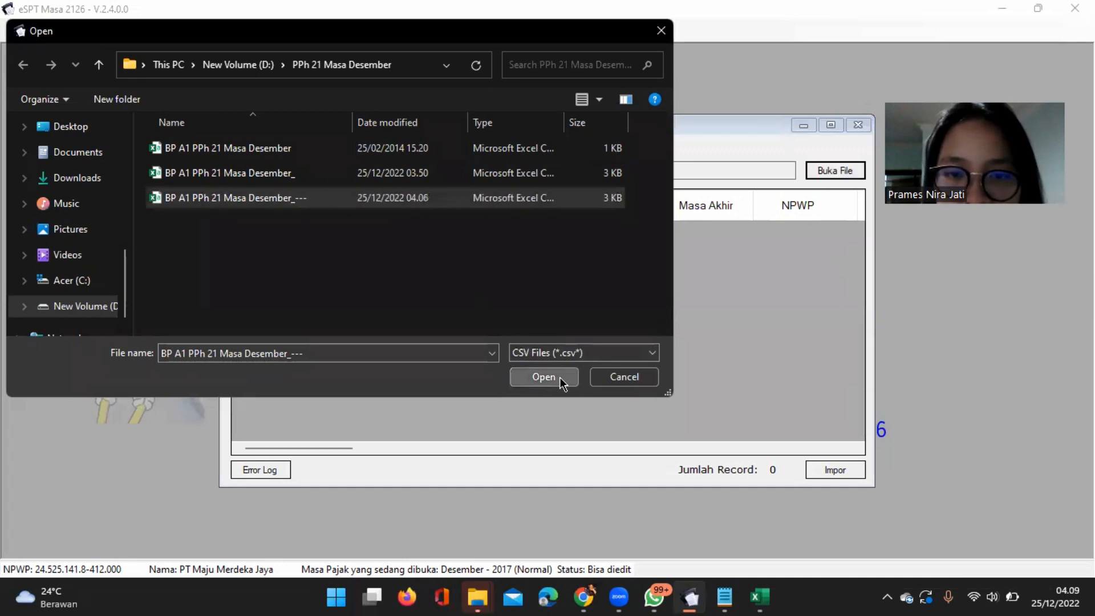
Import the loaded Bukti Potong A1 records and close the import window.
left_click(821, 468)
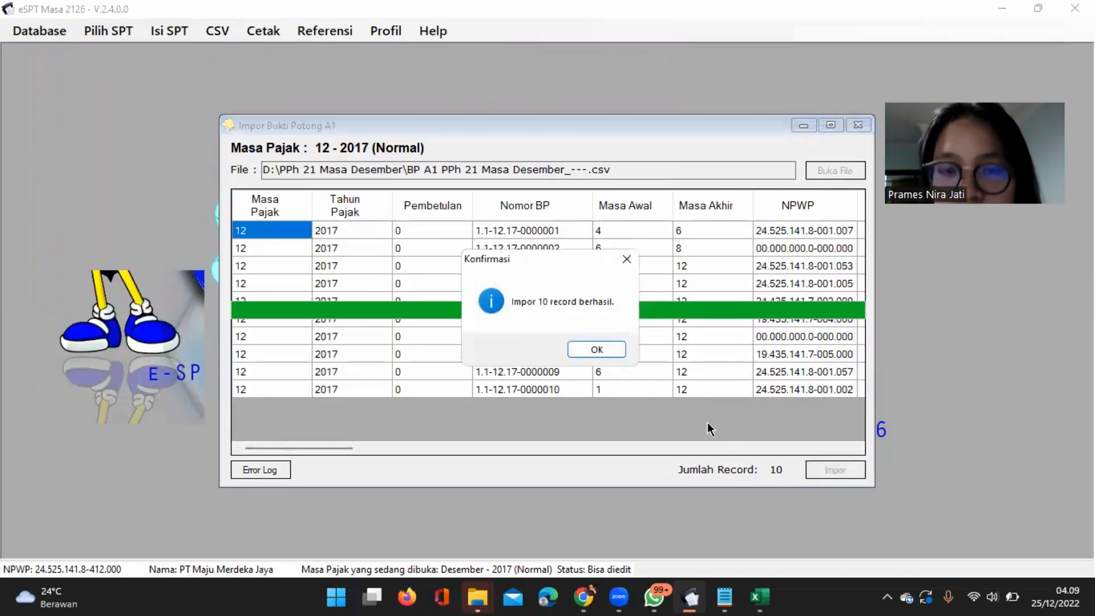
left_click(598, 349)
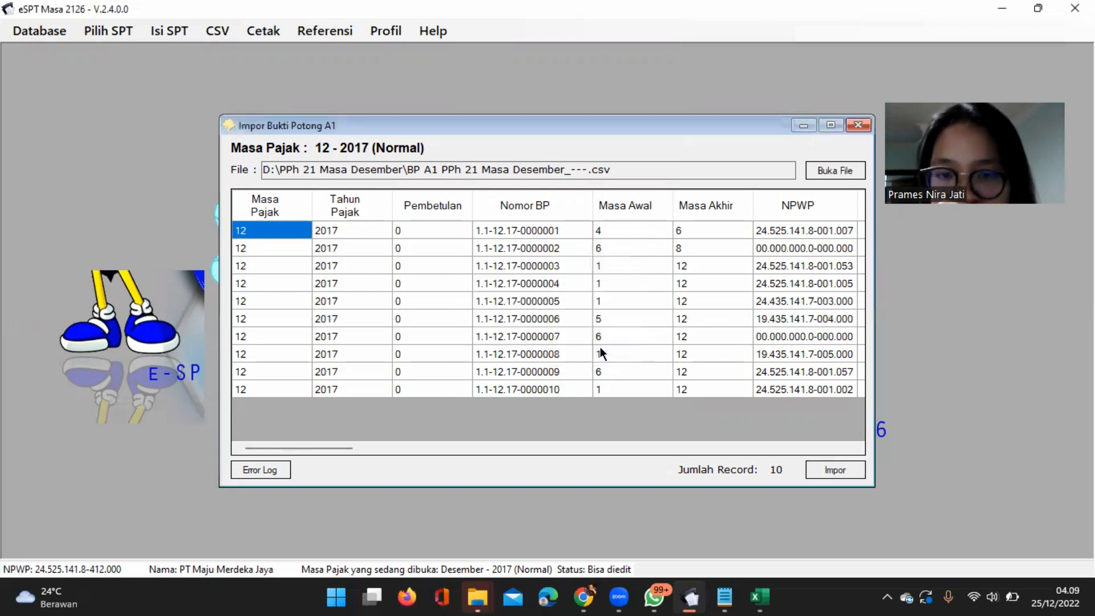
left_click(857, 126)
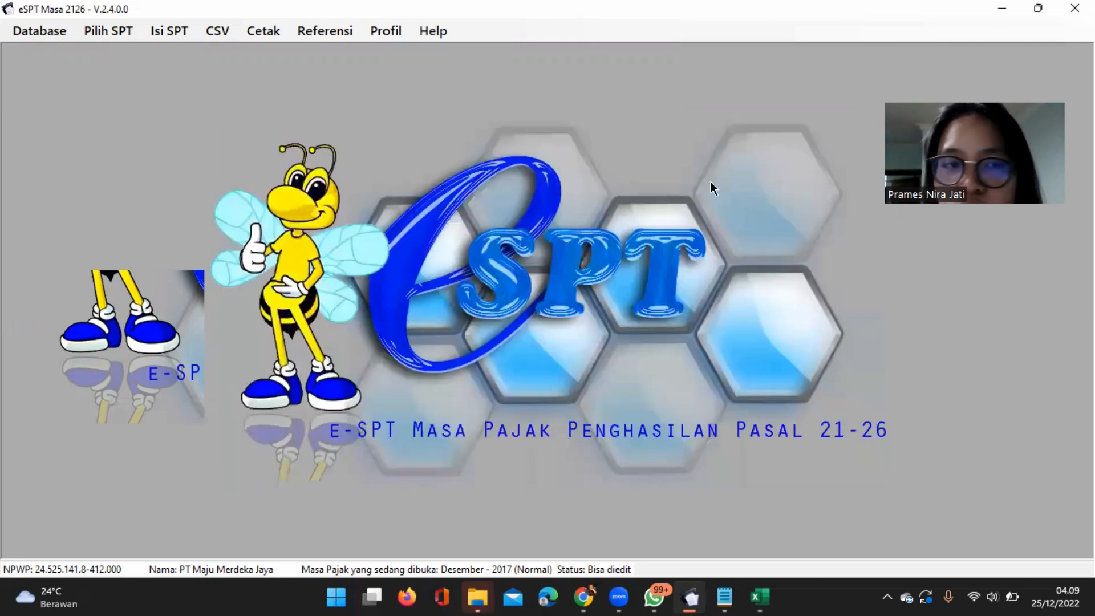
Review the imported records in the Daftar Bukti Potong A1 and close the list.
left_click(165, 32)
mouse_move(207, 42)
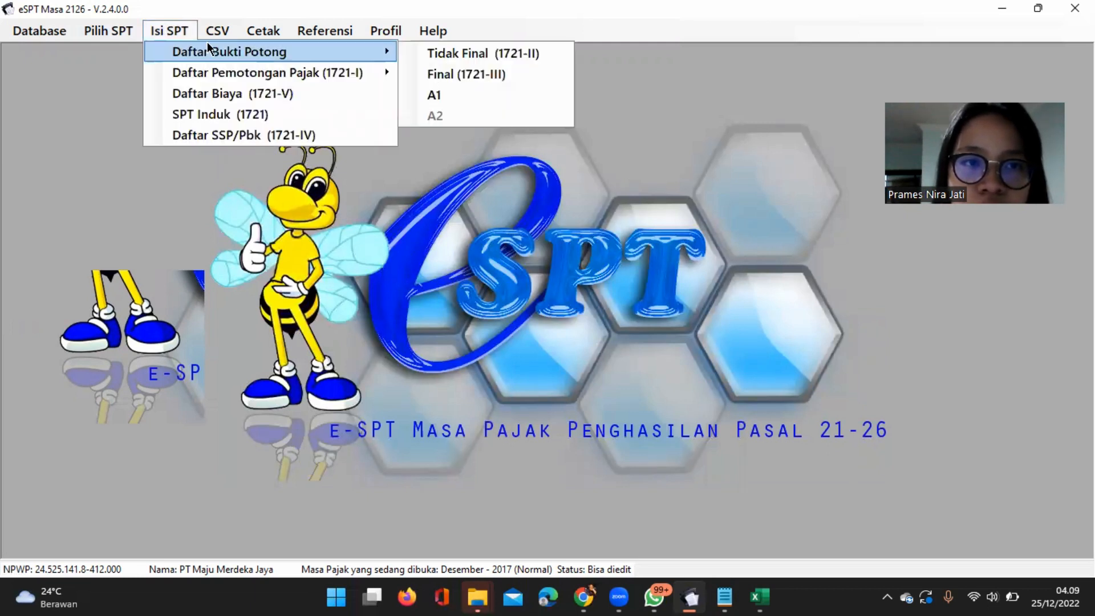
left_click(436, 101)
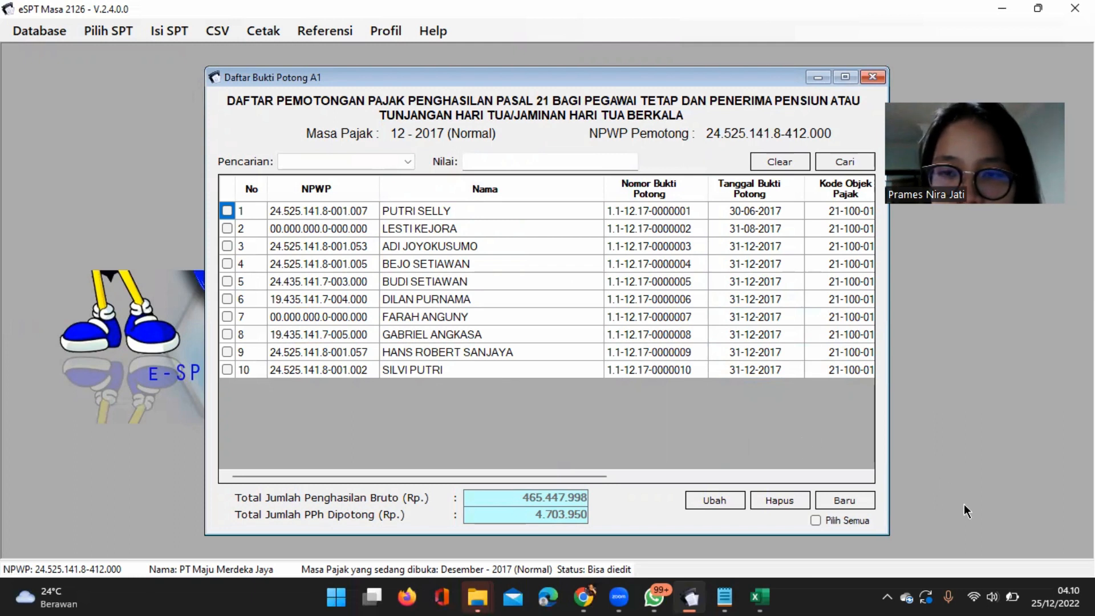
key("alt+Tab")
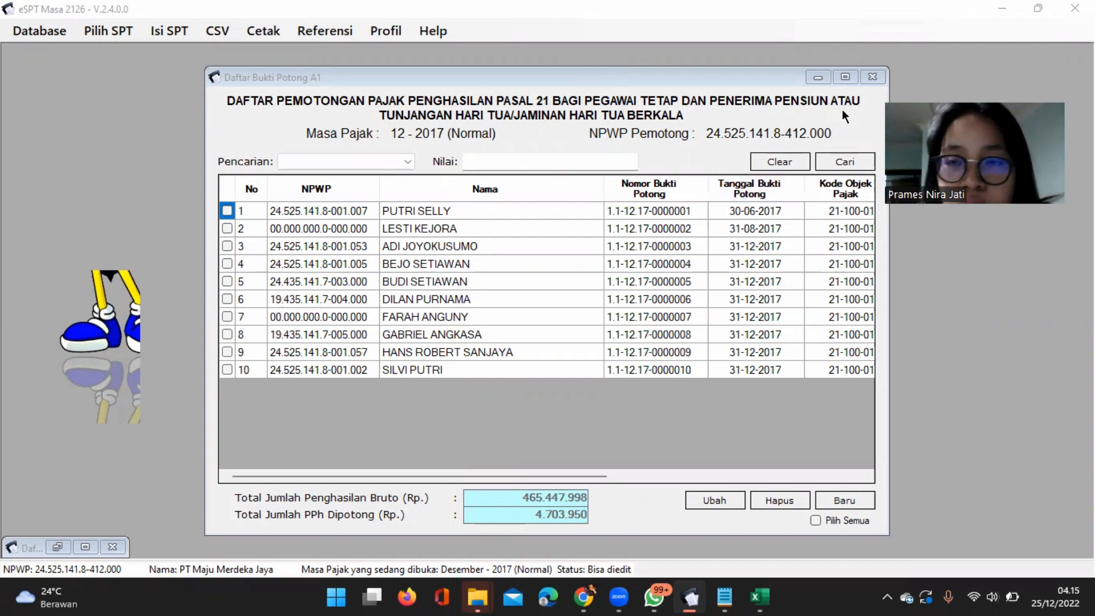
left_click(869, 77)
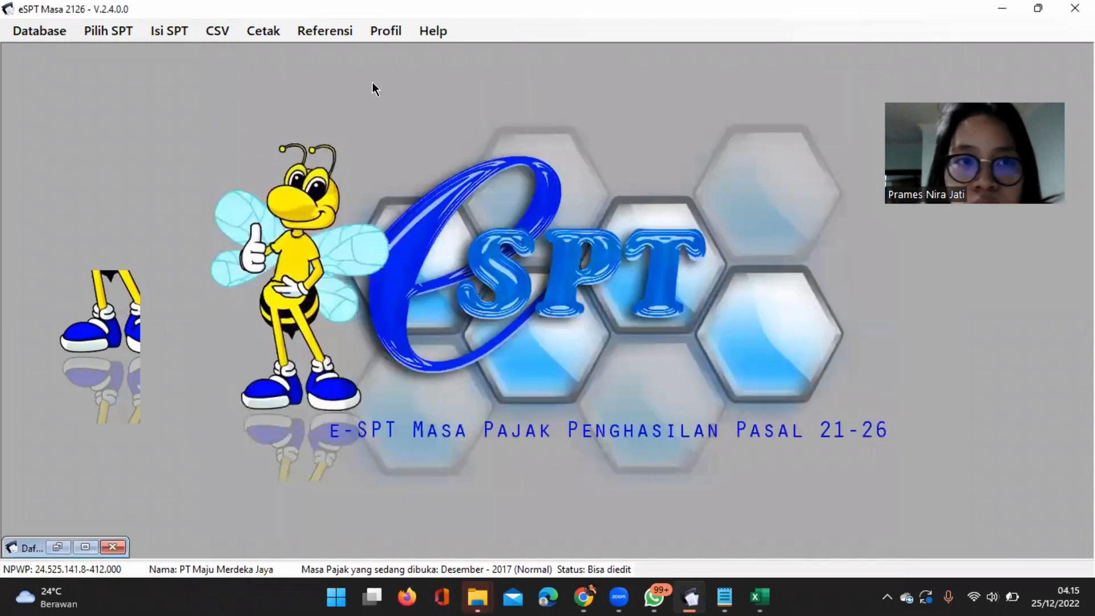
Open the Daftar Pemotongan Pajak (1721-I) for Satu Tahun Pajak and set Jumlah Pegawai in part B to 7.
left_click(167, 31)
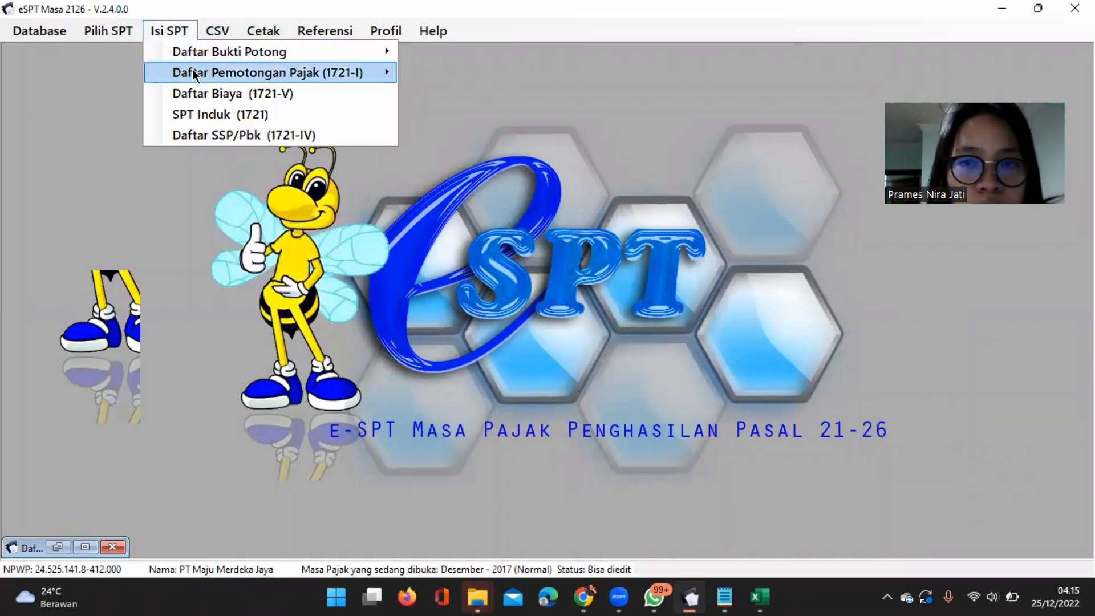
mouse_move(193, 72)
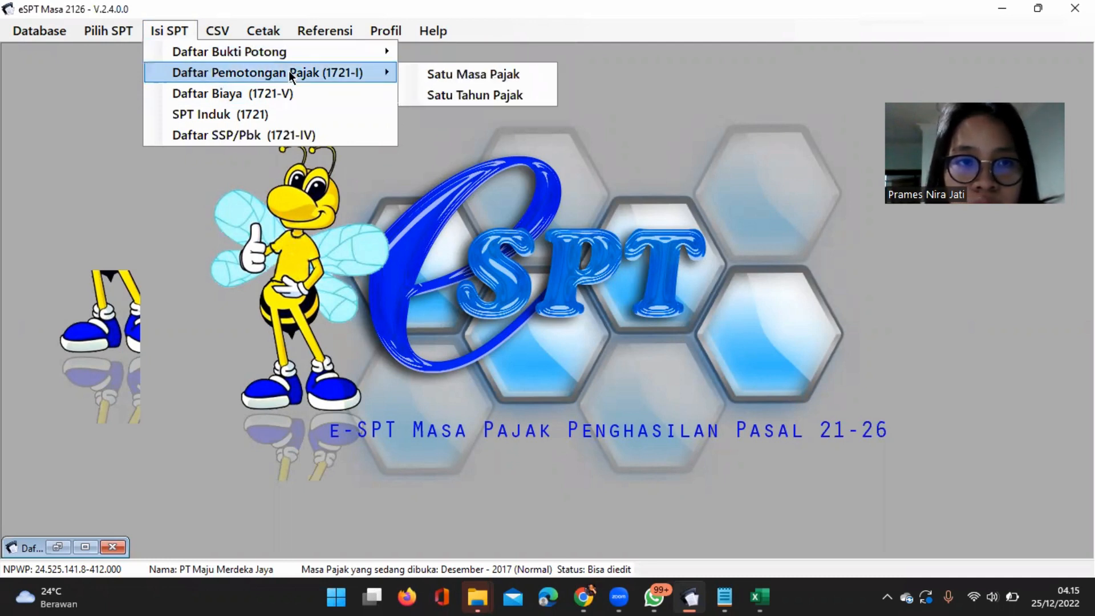
left_click(441, 95)
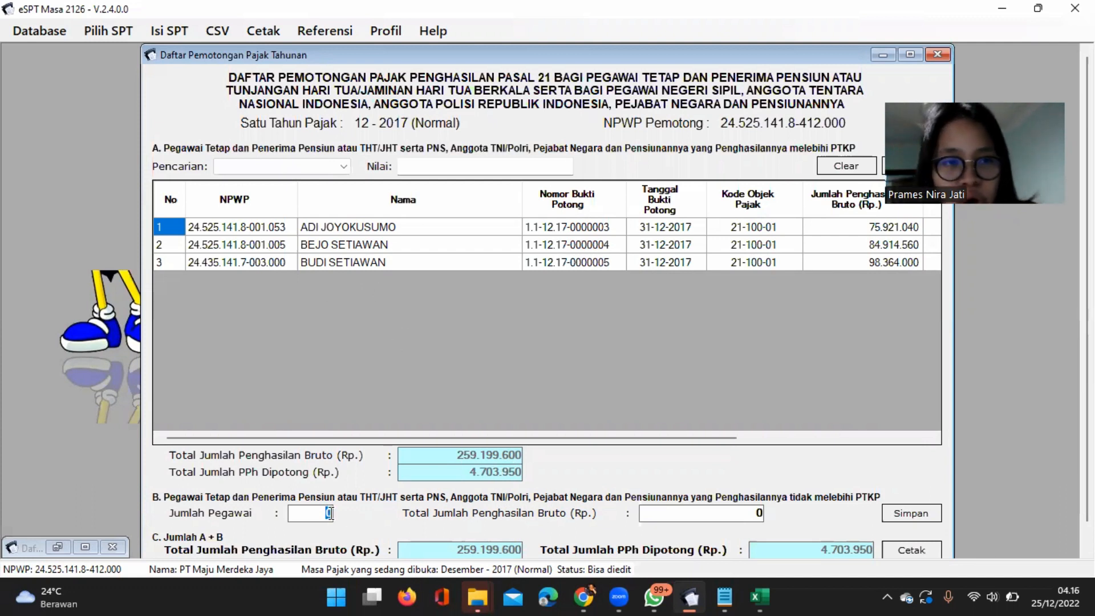
type("7")
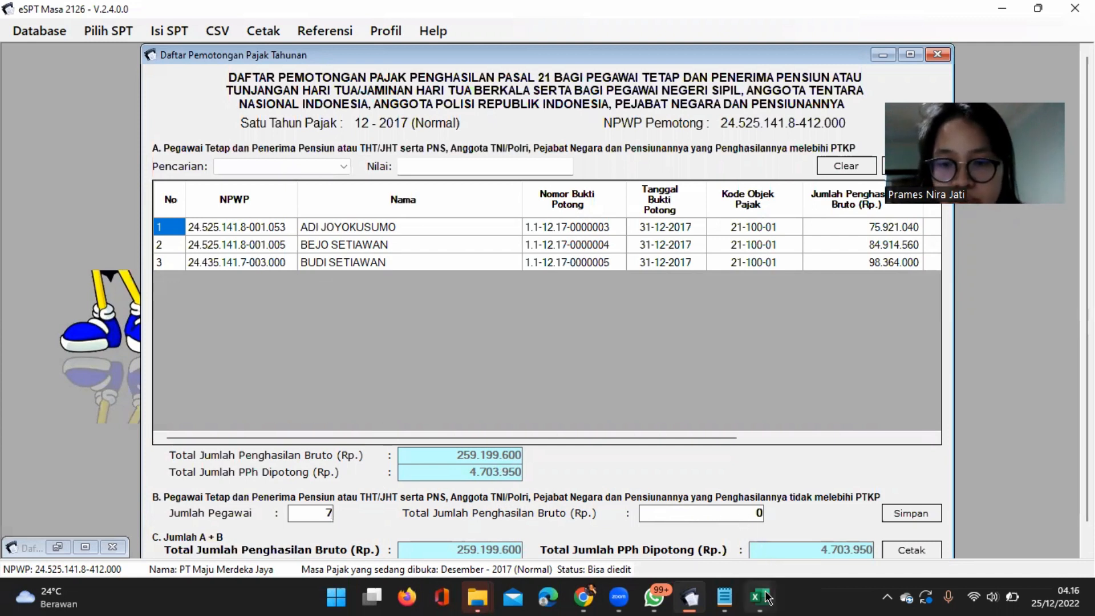
Switch to the Excel workbook BP A1 PPh 21 Masa Desember_- and turn on filtering for header row 1.
mouse_move(759, 597)
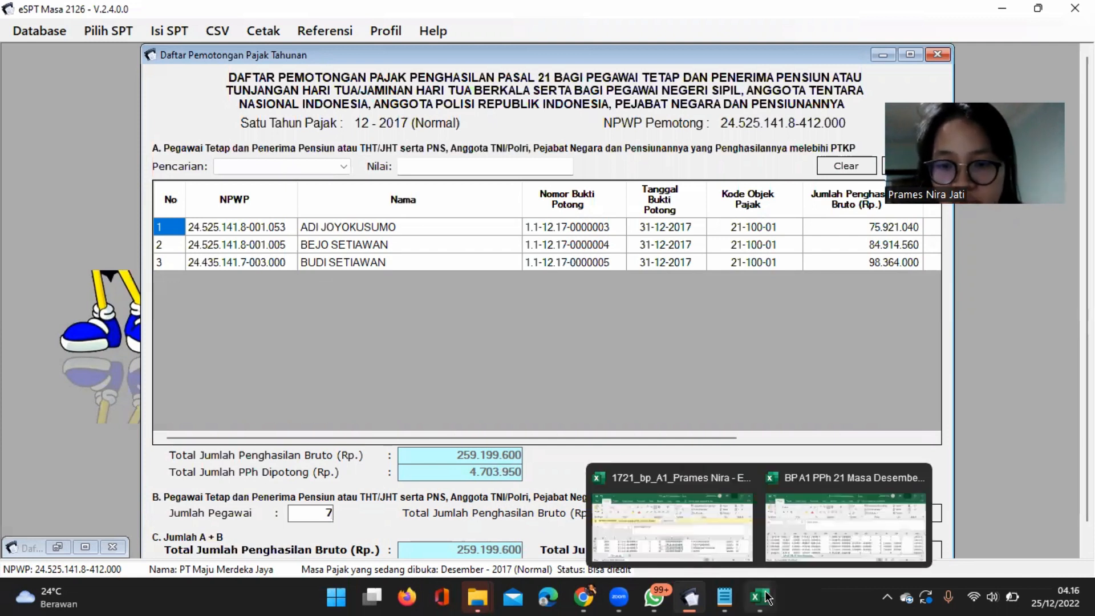
left_click(806, 546)
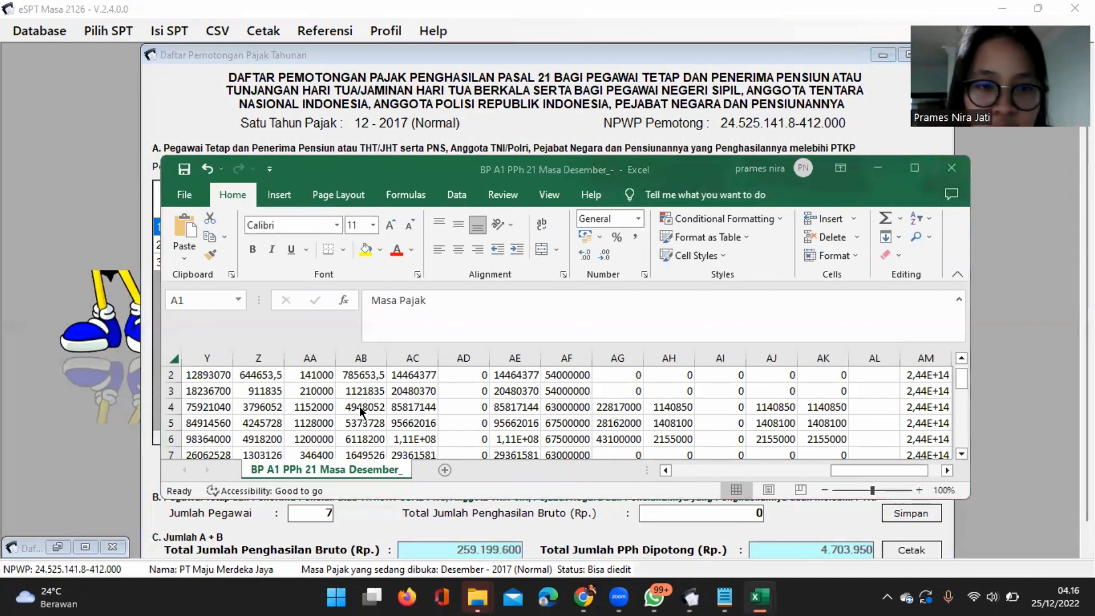
scroll(399, 416, "up", 1)
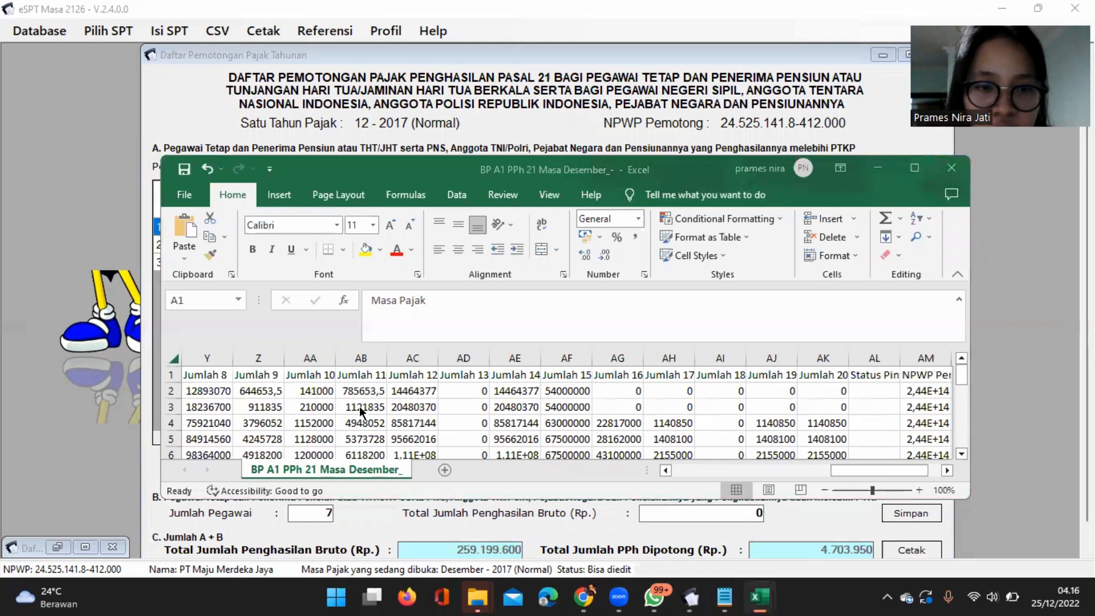
left_click(175, 375)
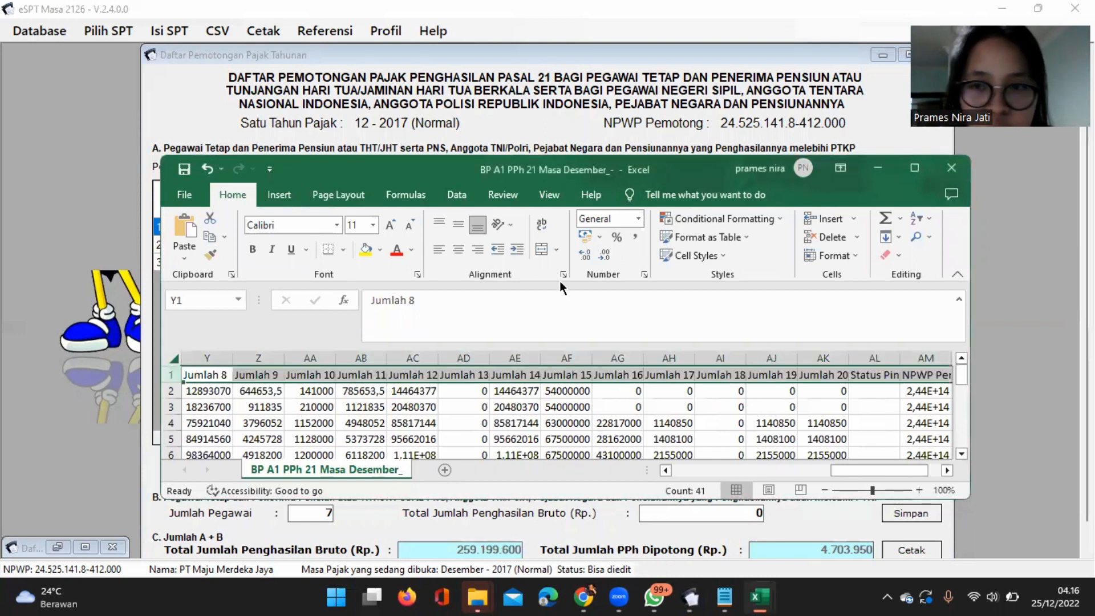
left_click(926, 224)
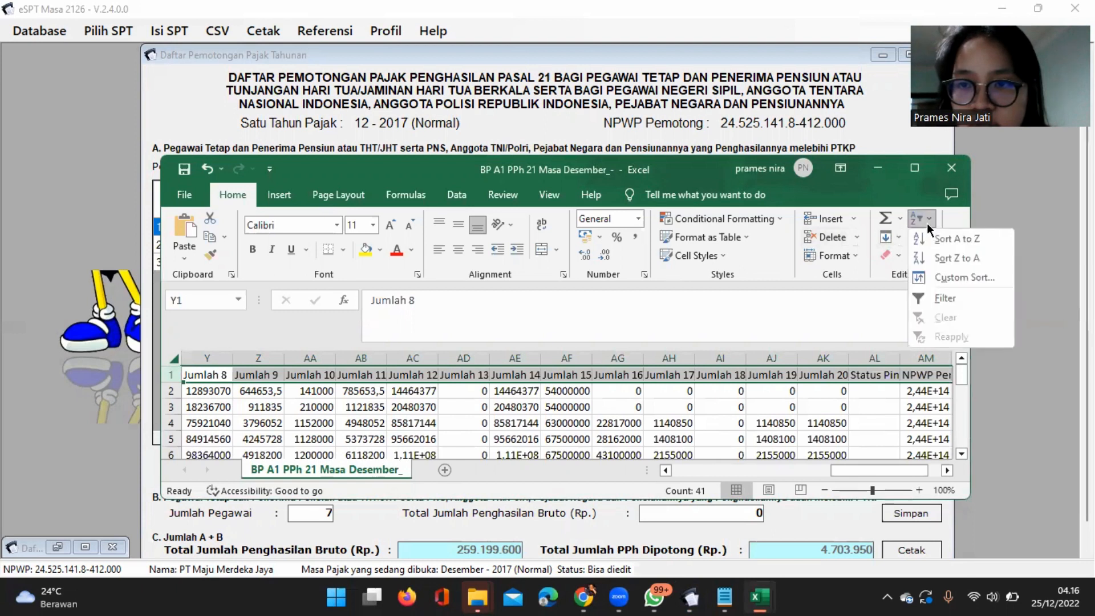
left_click(946, 301)
Filter the Jumlah 20 column to show only records with the value 0.
scroll(859, 412, "right", 2)
scroll(858, 412, "down", 1)
scroll(859, 412, "right", 1)
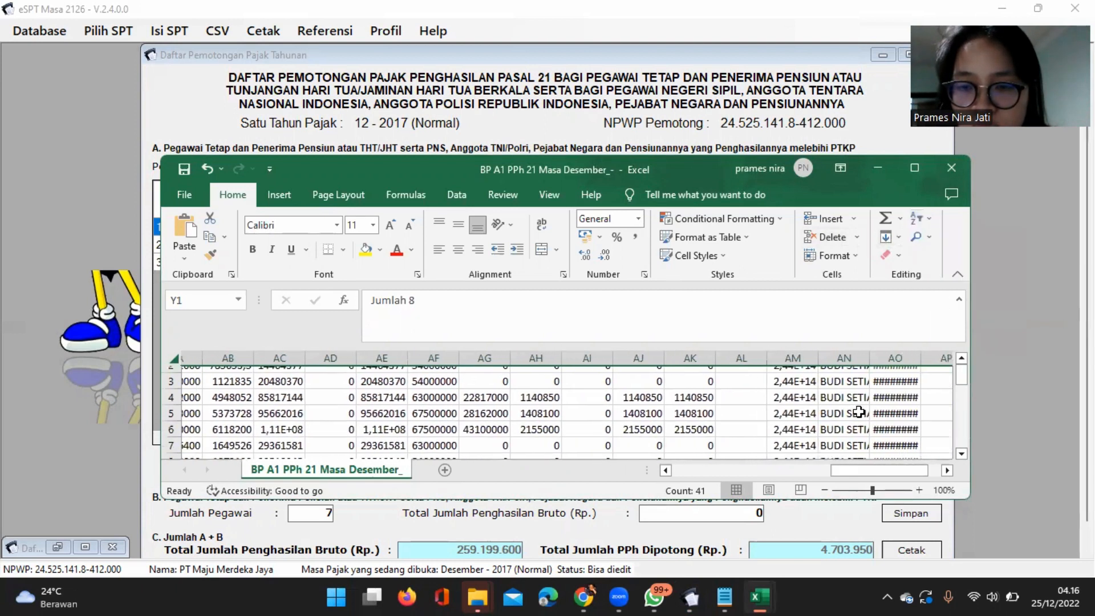
scroll(859, 412, "up", 2)
scroll(732, 404, "right", 1)
left_click(659, 378)
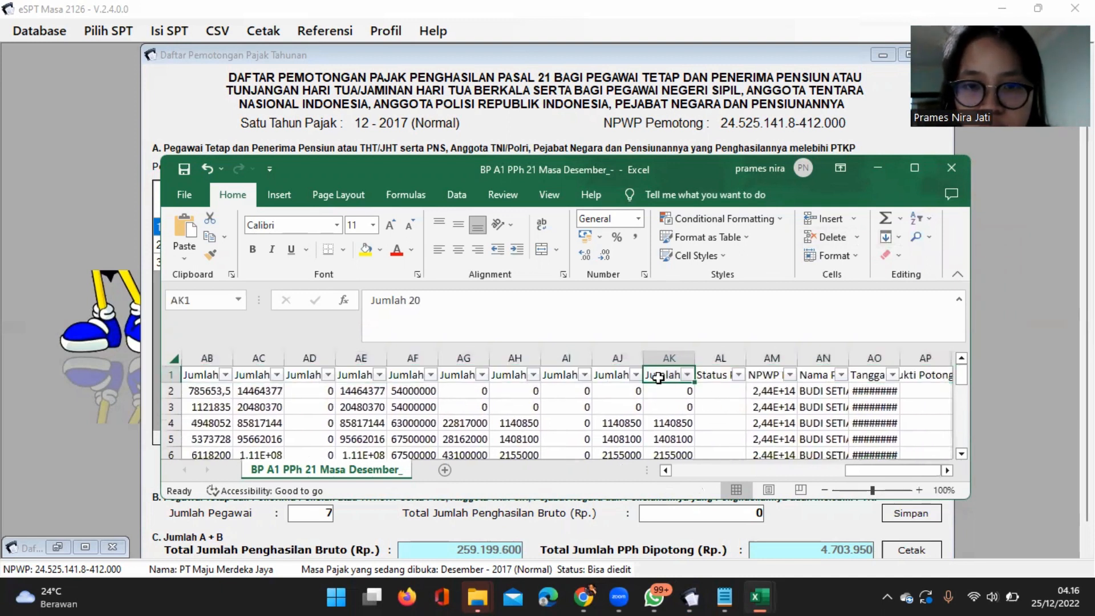
left_click(688, 375)
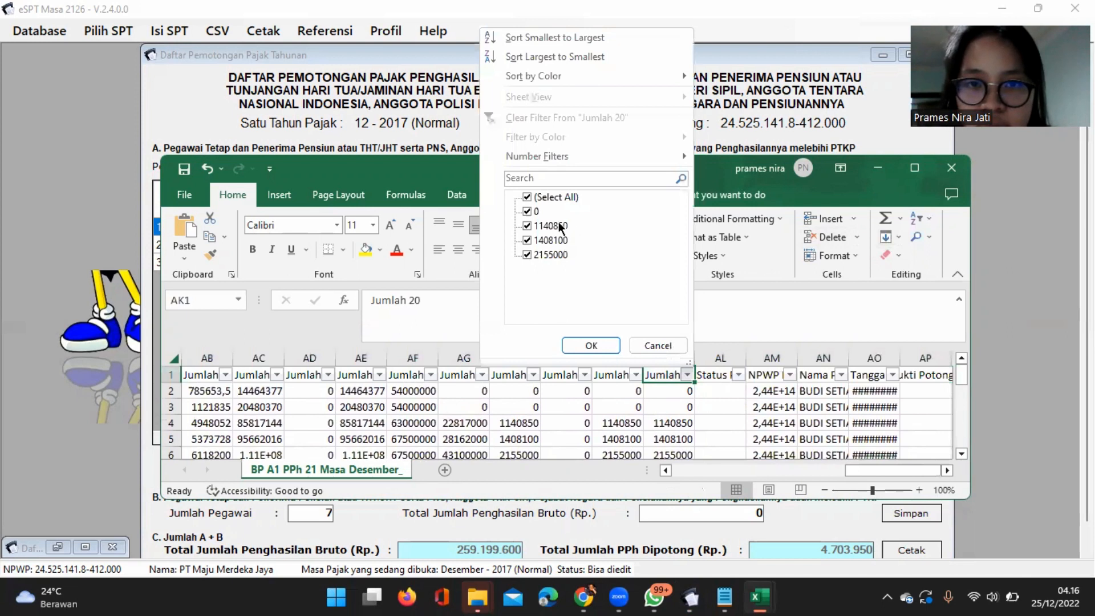
left_click(527, 197)
left_click(528, 211)
left_click(592, 345)
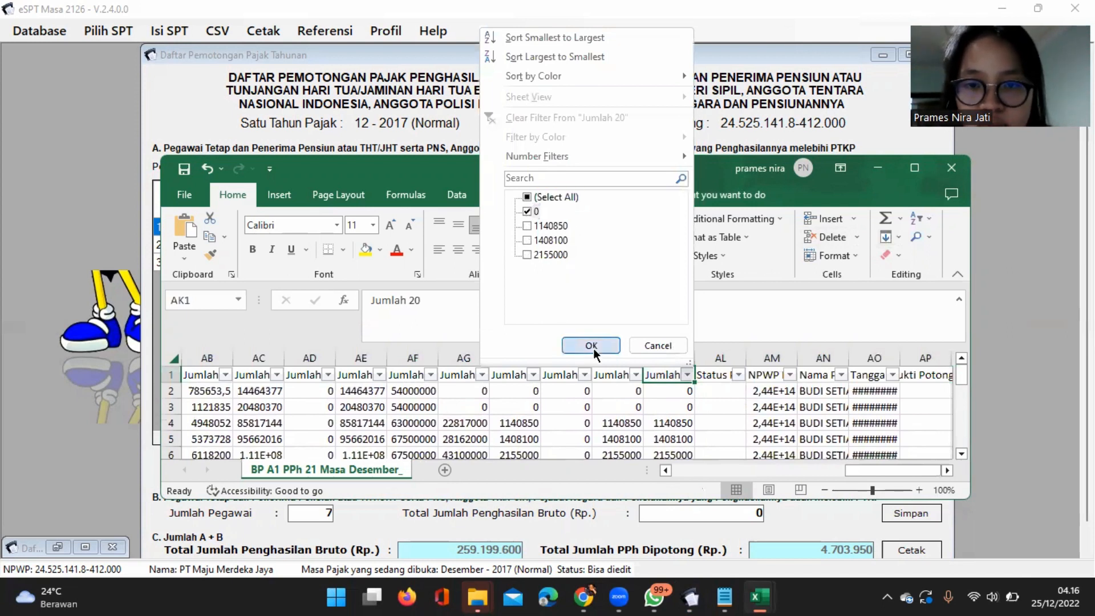
Sum the Jumlah 8 column in cell Y12 with the range Y2:Y11.
scroll(557, 408, "left", 5)
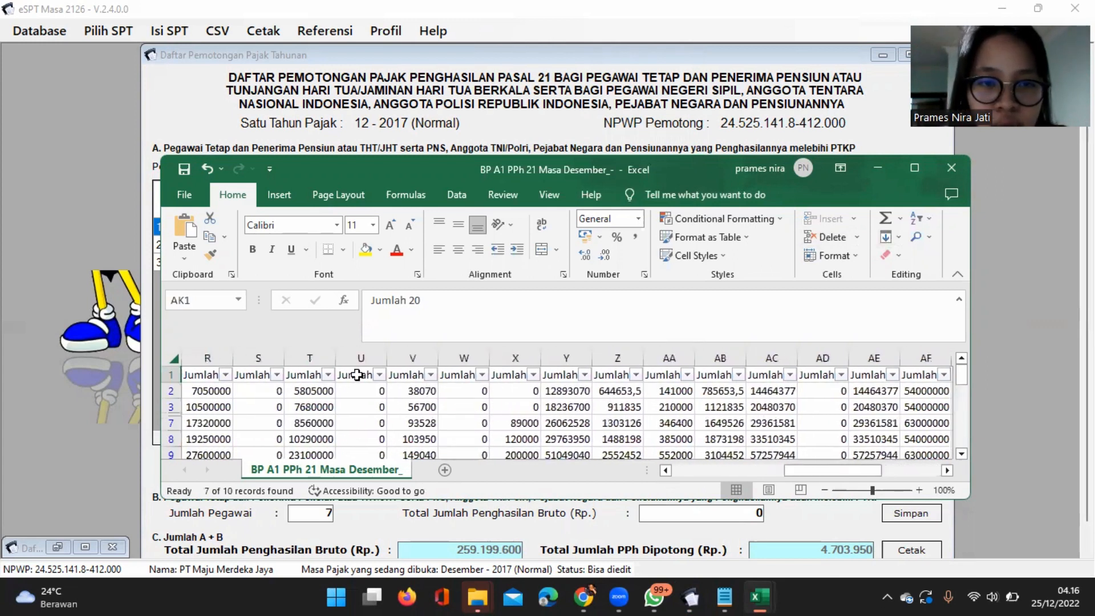
left_click(356, 375)
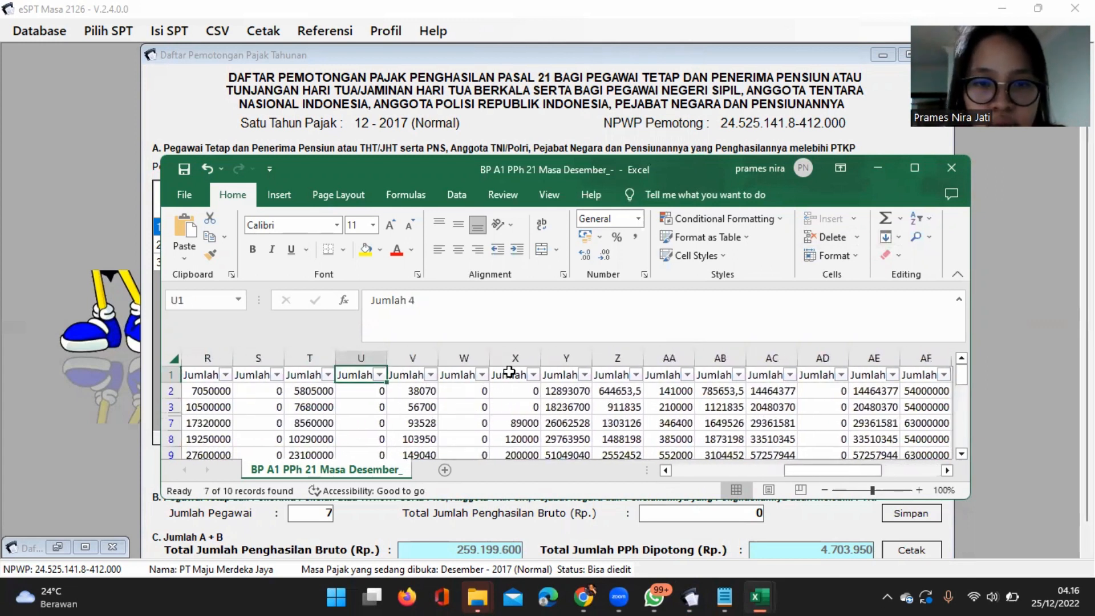
left_click(558, 375)
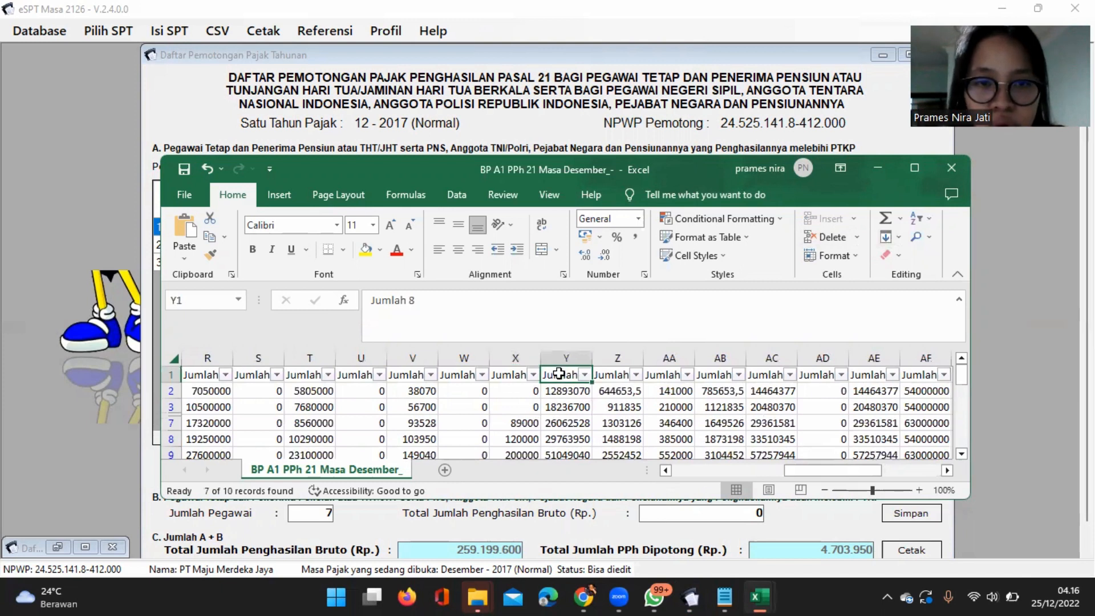
scroll(574, 409, "down", 2)
left_click(574, 421)
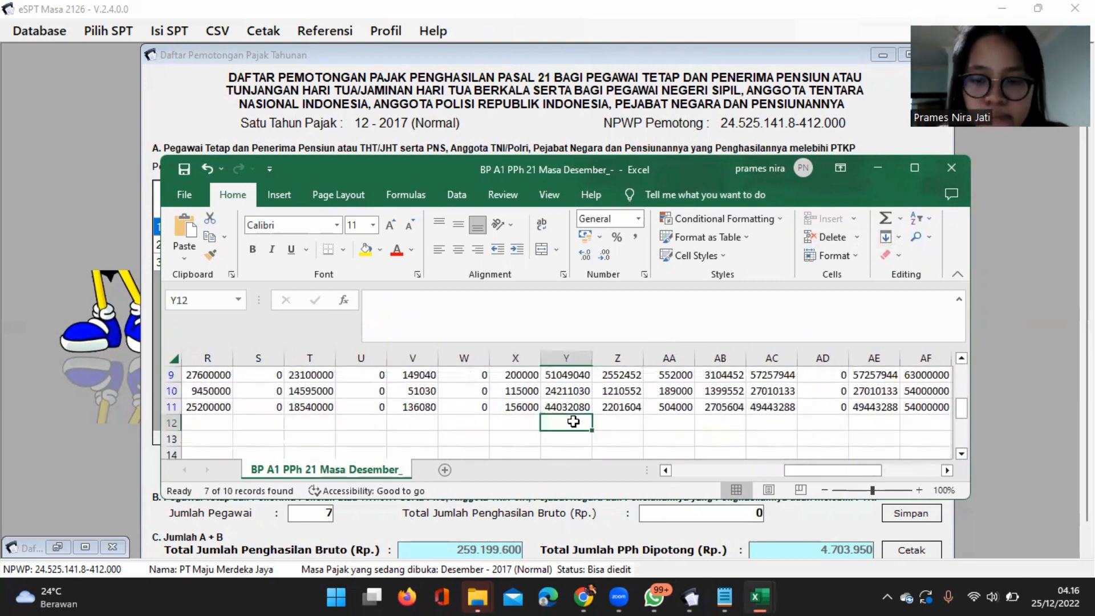
type("=SUM(")
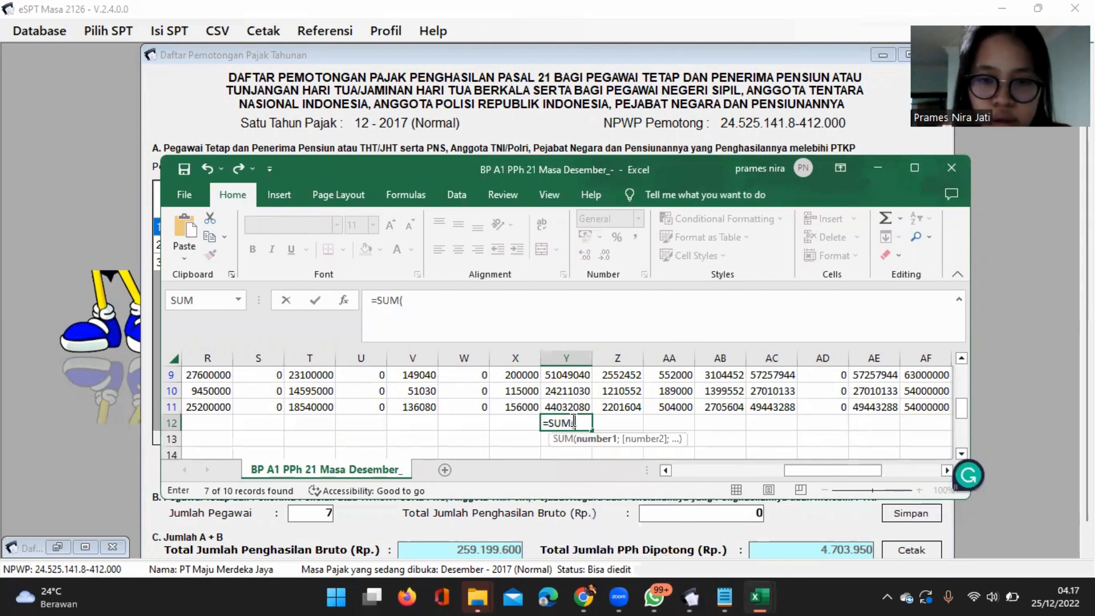
scroll(574, 422, "up", 2)
left_click(574, 392)
scroll(575, 392, "down", 3)
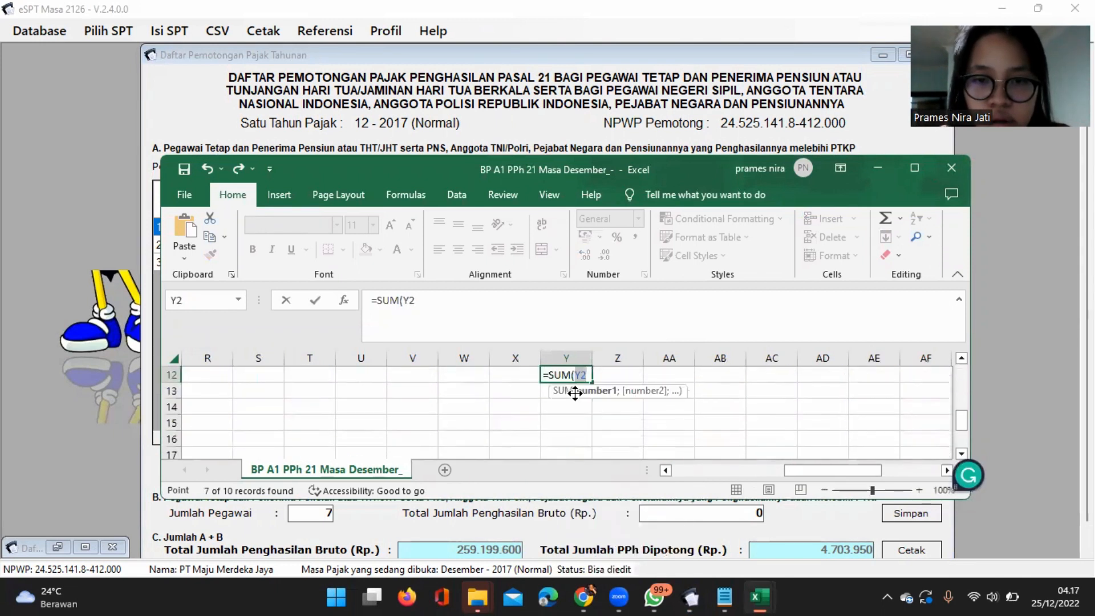
scroll(520, 394, "up", 1)
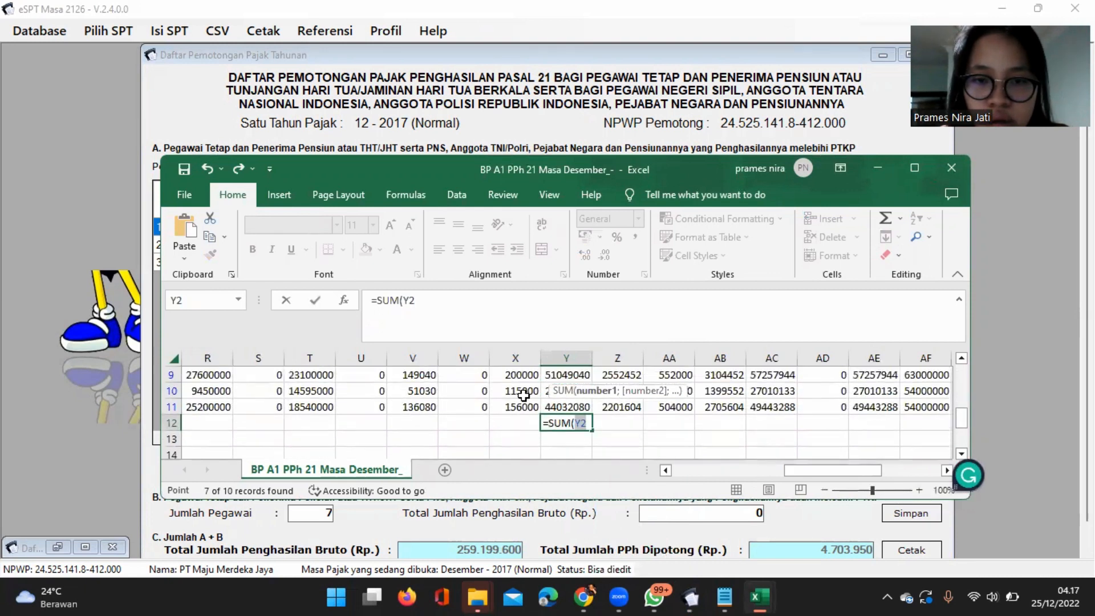
left_click(560, 407, "shift")
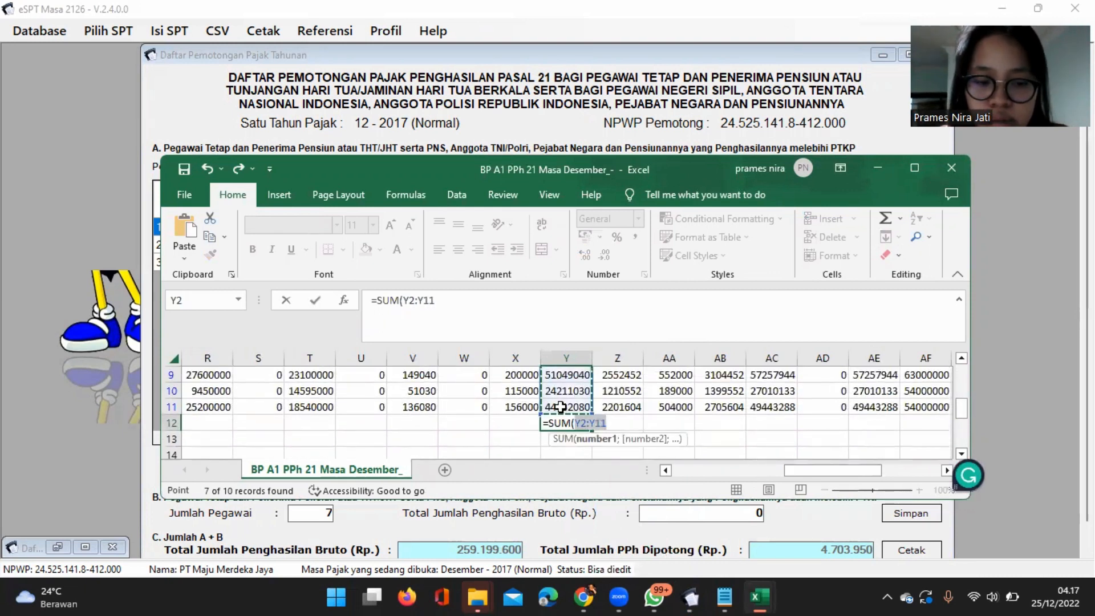
key("Return")
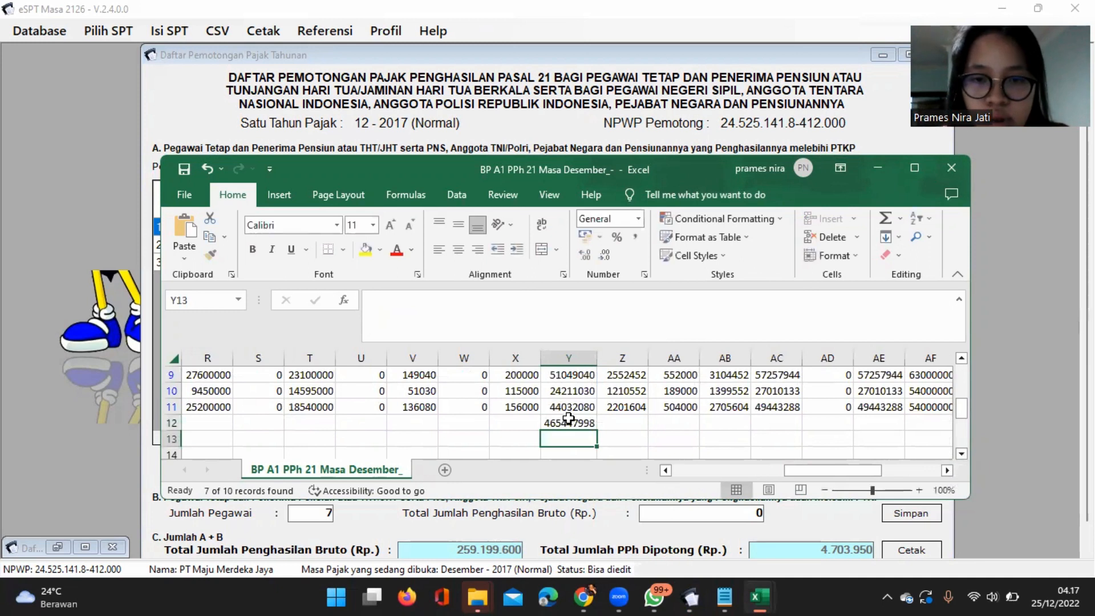
Replace the formula in Y12 with its plain value and copy that number from the cell content.
left_click(569, 422)
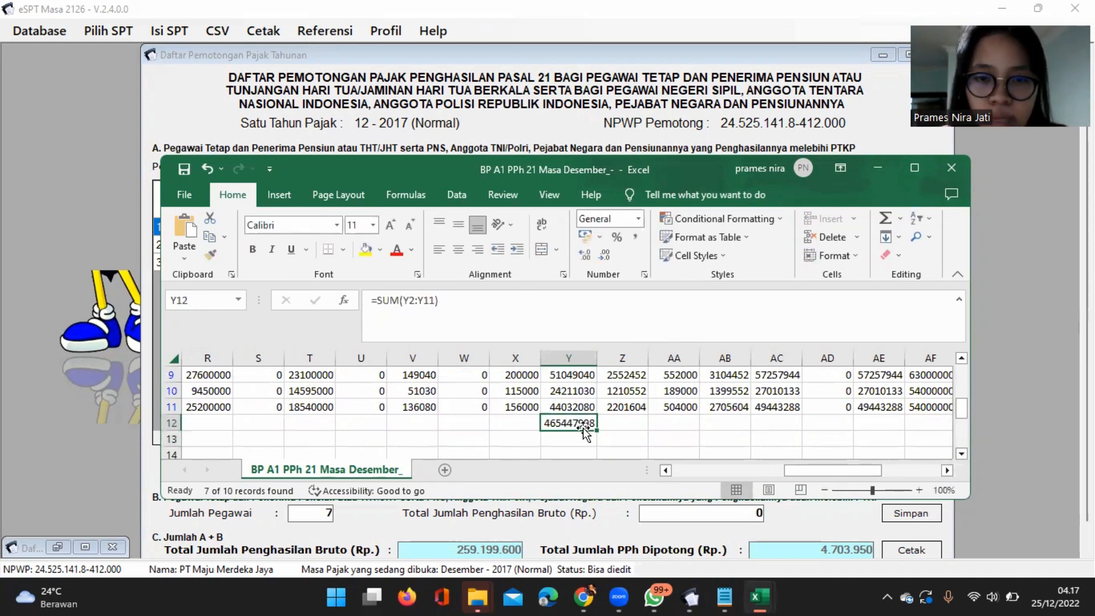
key("ctrl+c")
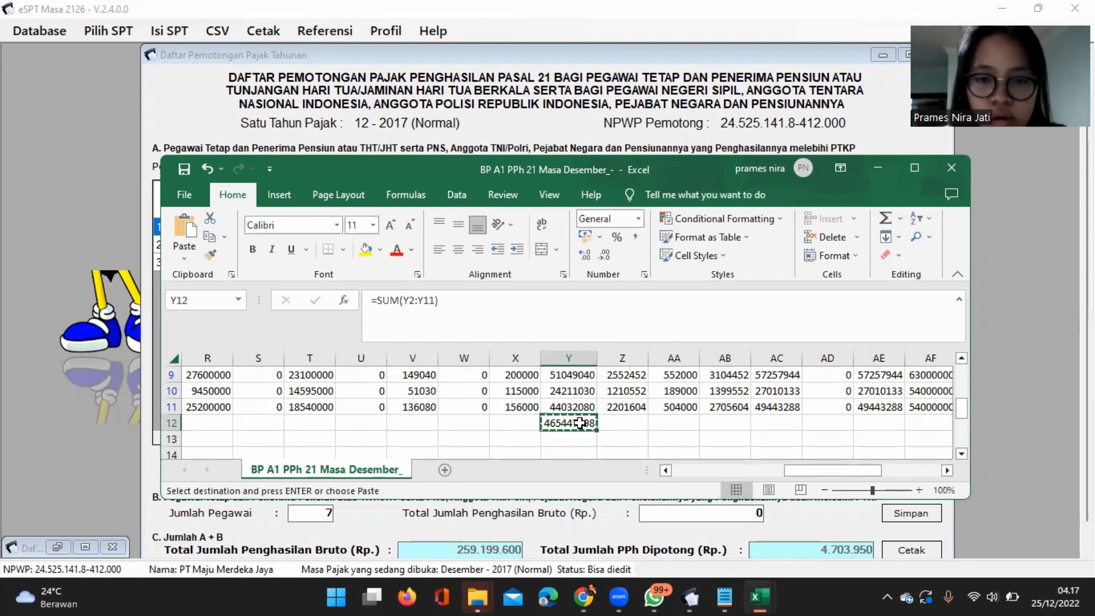
right_click(582, 432)
left_click(639, 133)
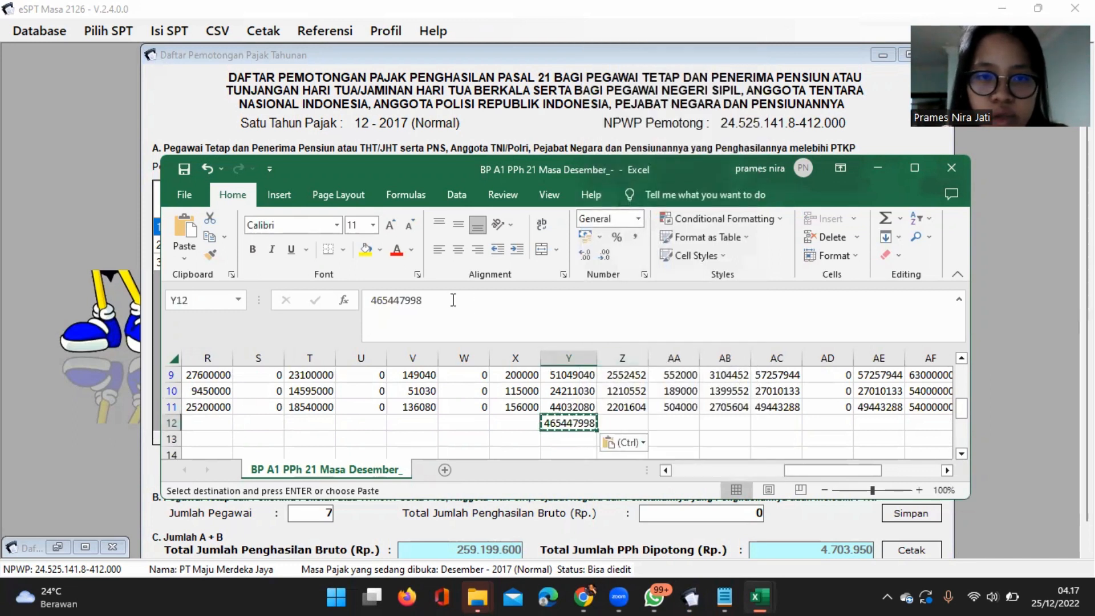
left_click_drag(450, 300, 323, 293)
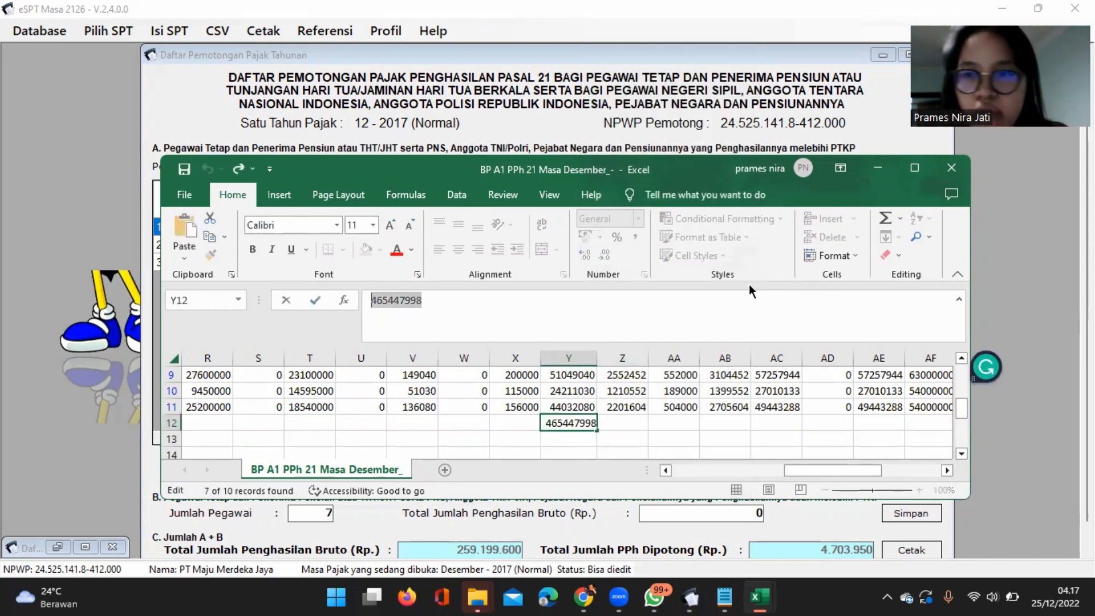
Return to eSPT, paste 465447998 as part B's Total Jumlah Penghasilan Bruto, and save part B.
left_click(877, 170)
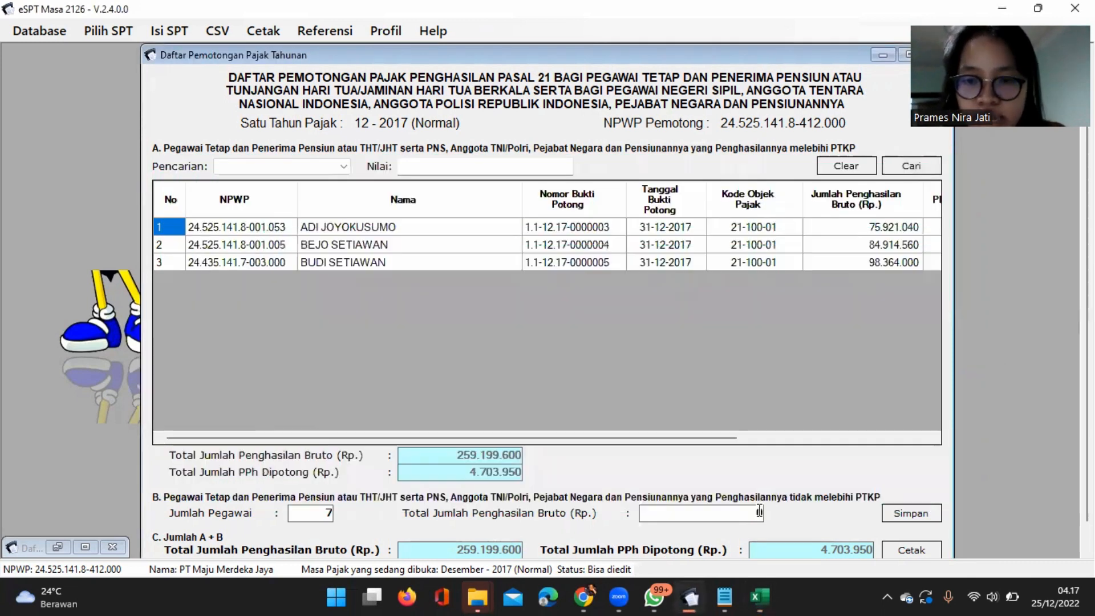
left_click(756, 514)
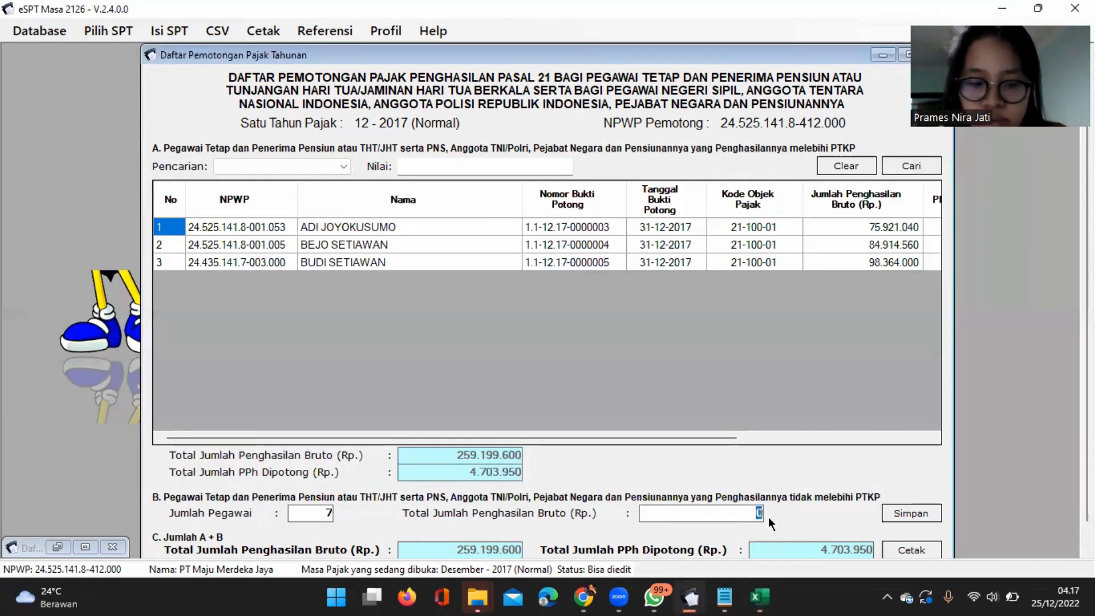
key("ctrl+v")
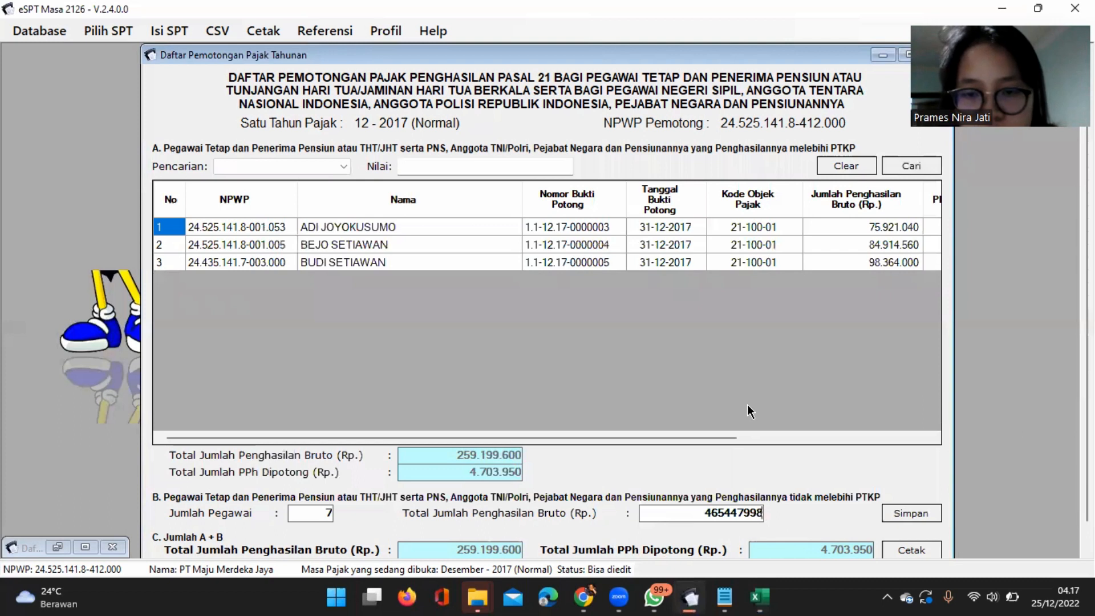
left_click(924, 515)
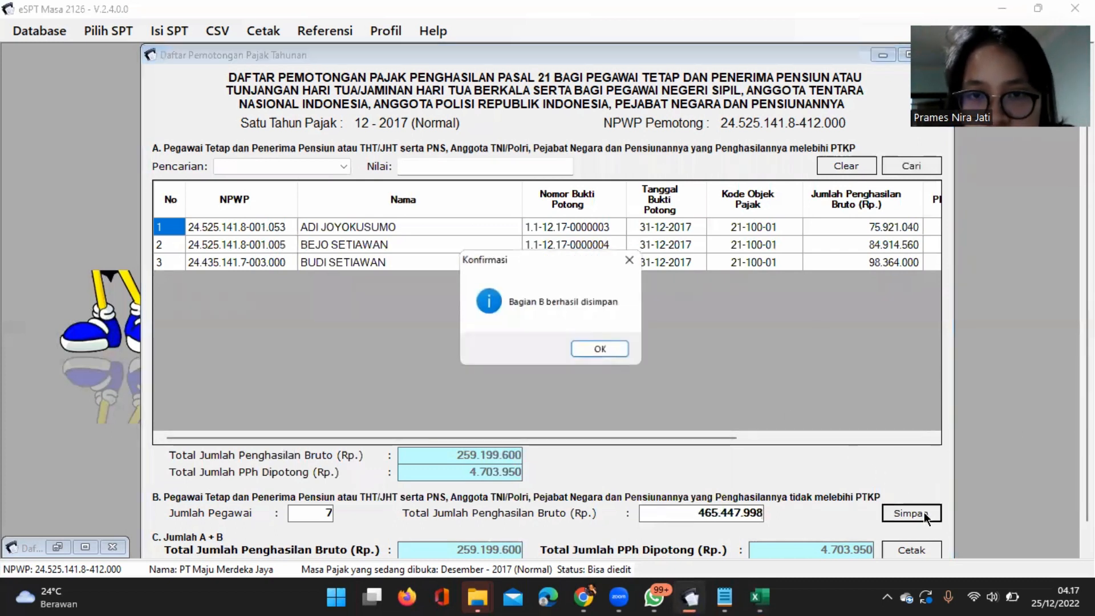
left_click(621, 355)
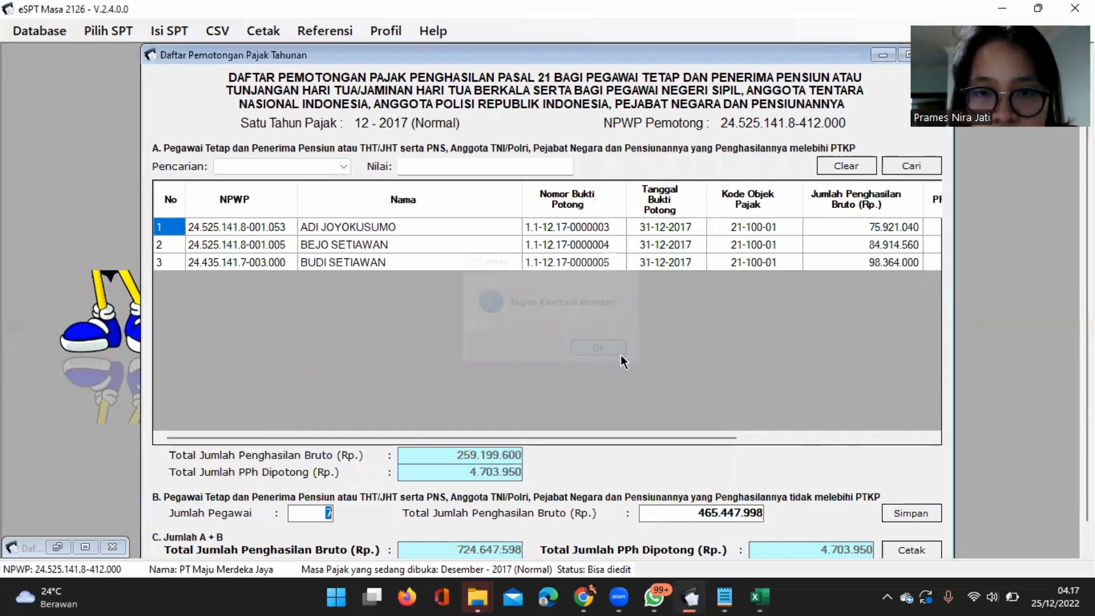